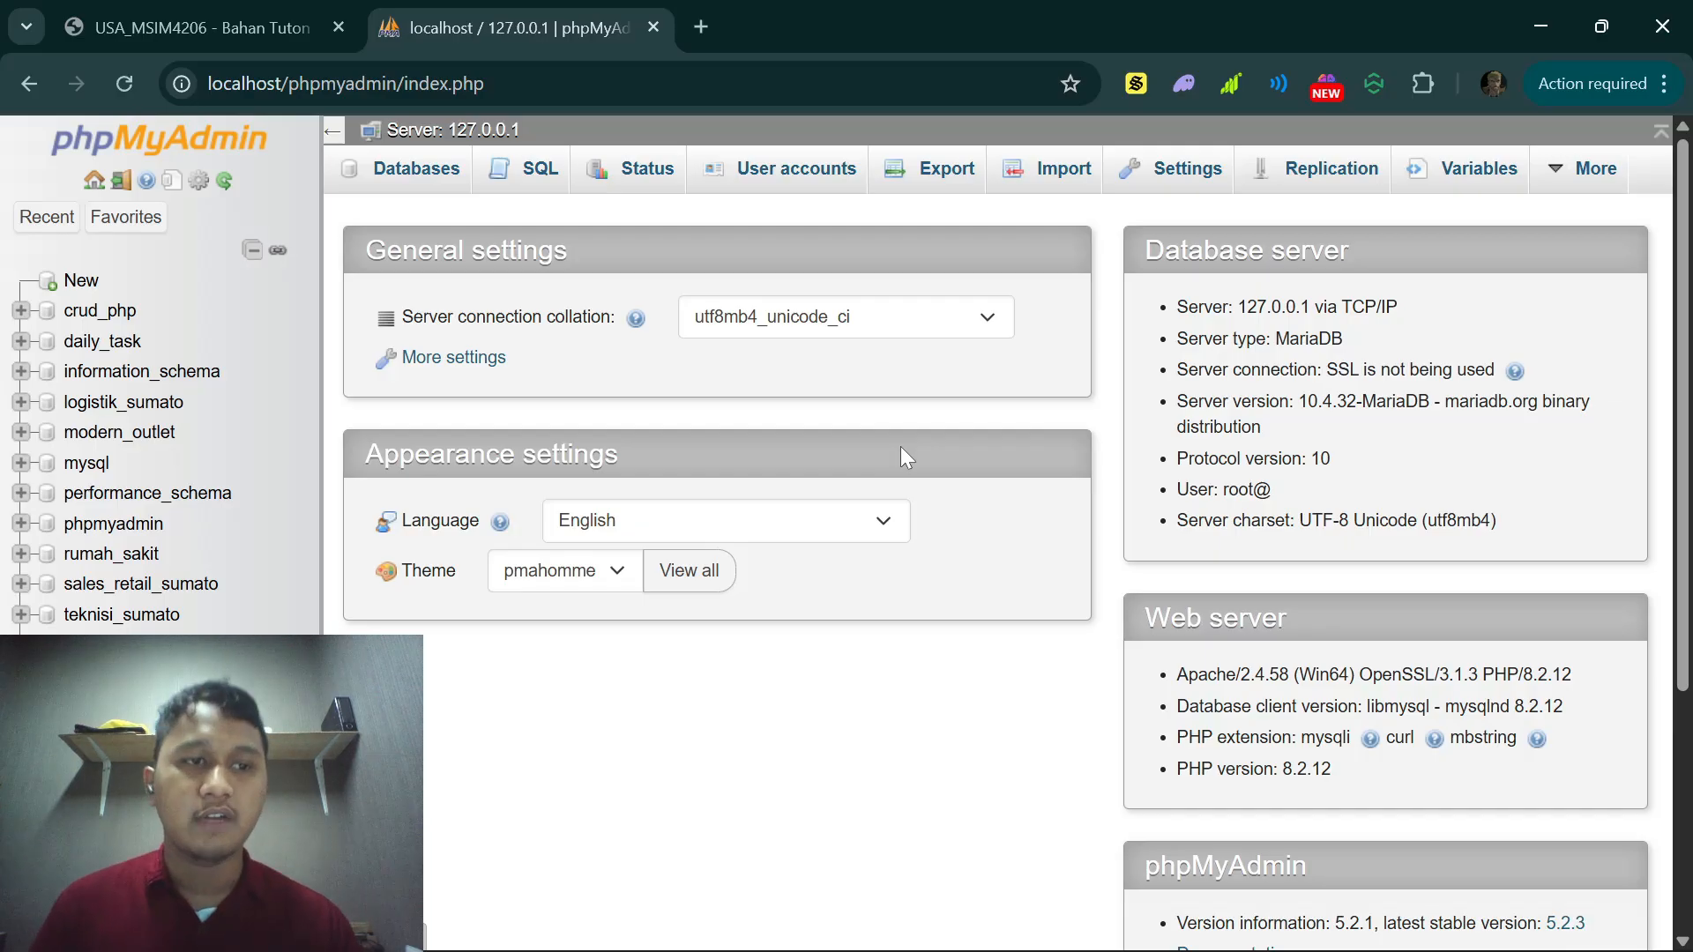
Step: Create a new database named database_rumahsakit with the utf8mb4_general_ci collation
left_click(147, 160)
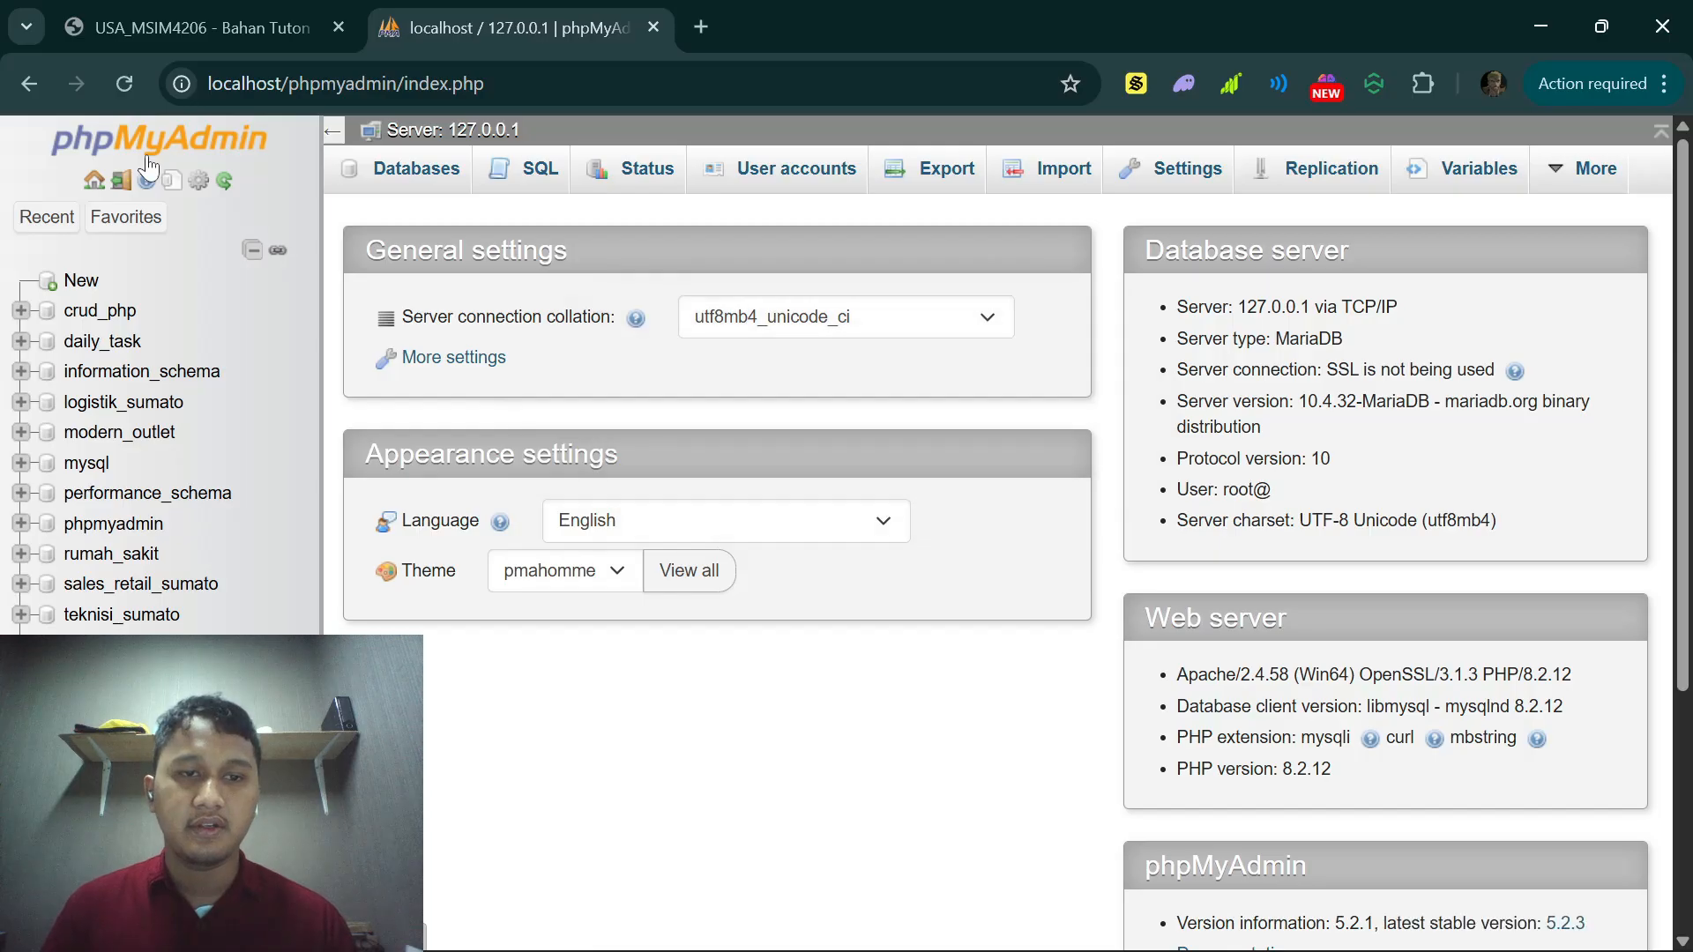
left_click(75, 281)
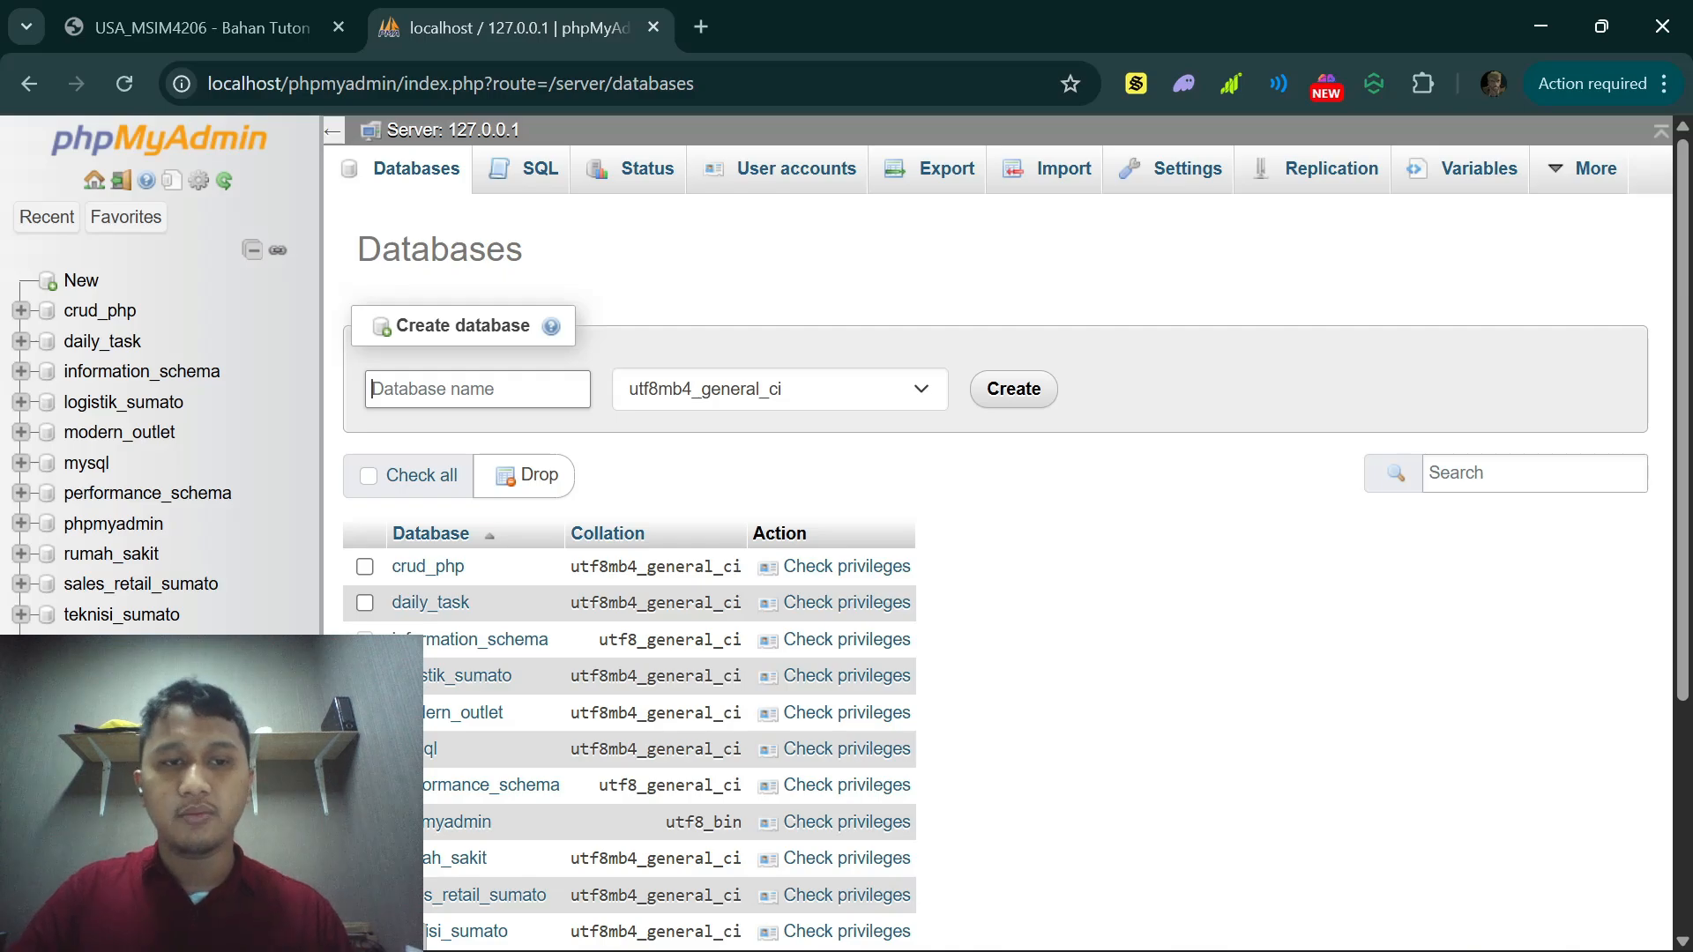
type("databas")
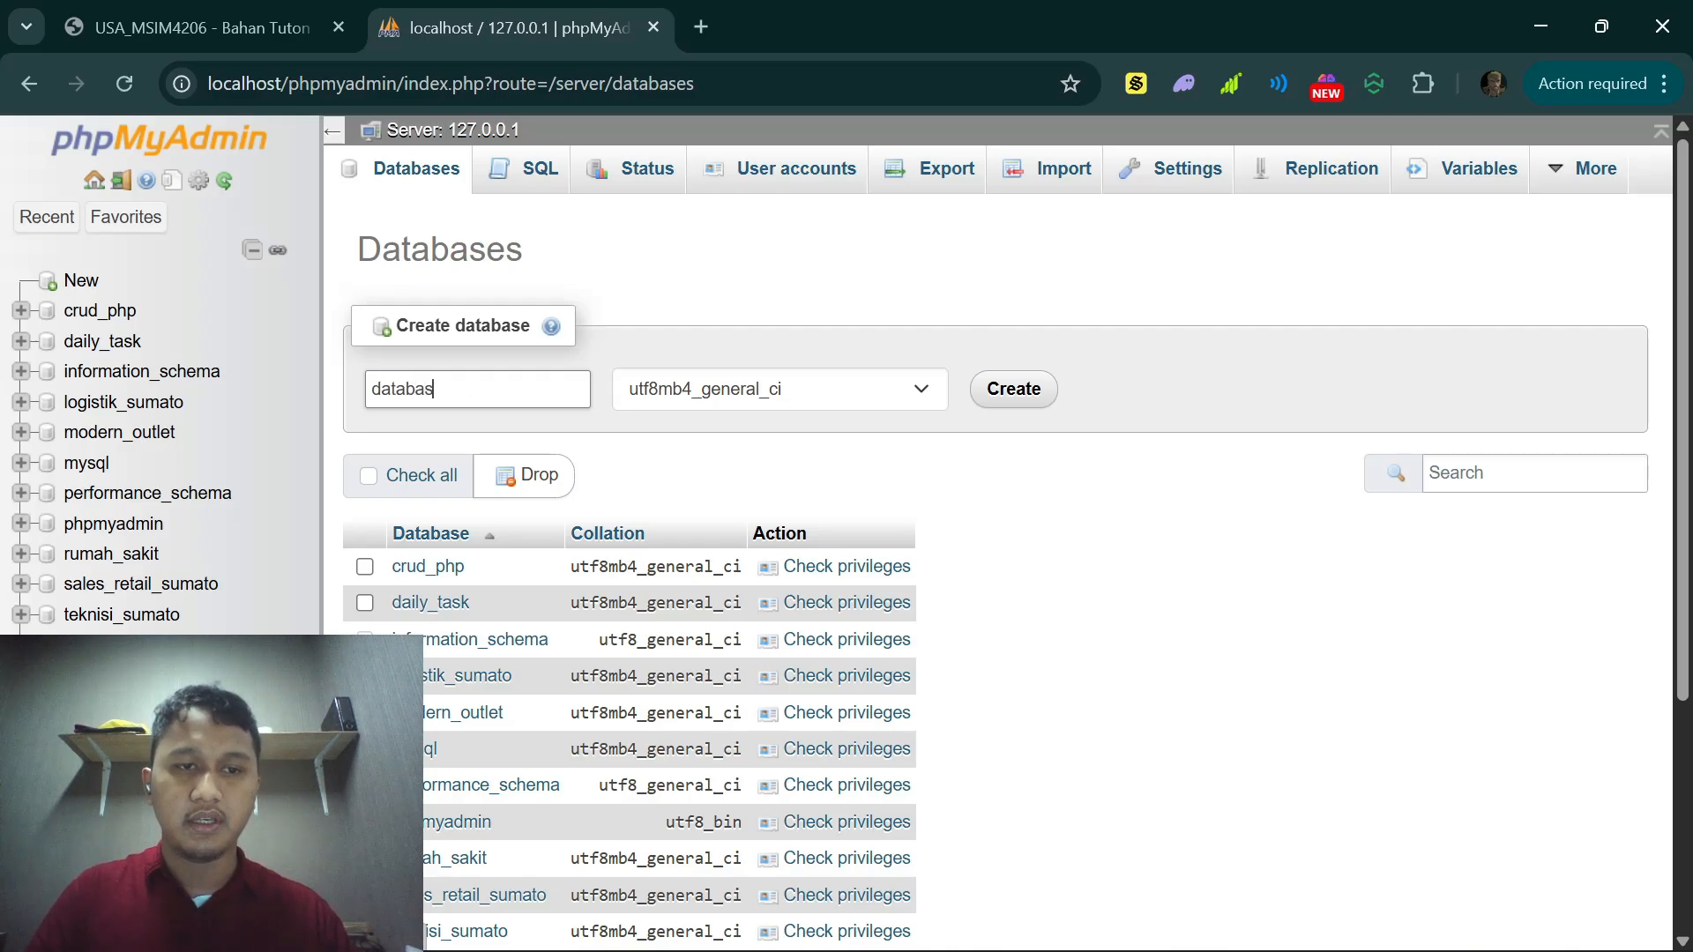
type("e_rumahsak")
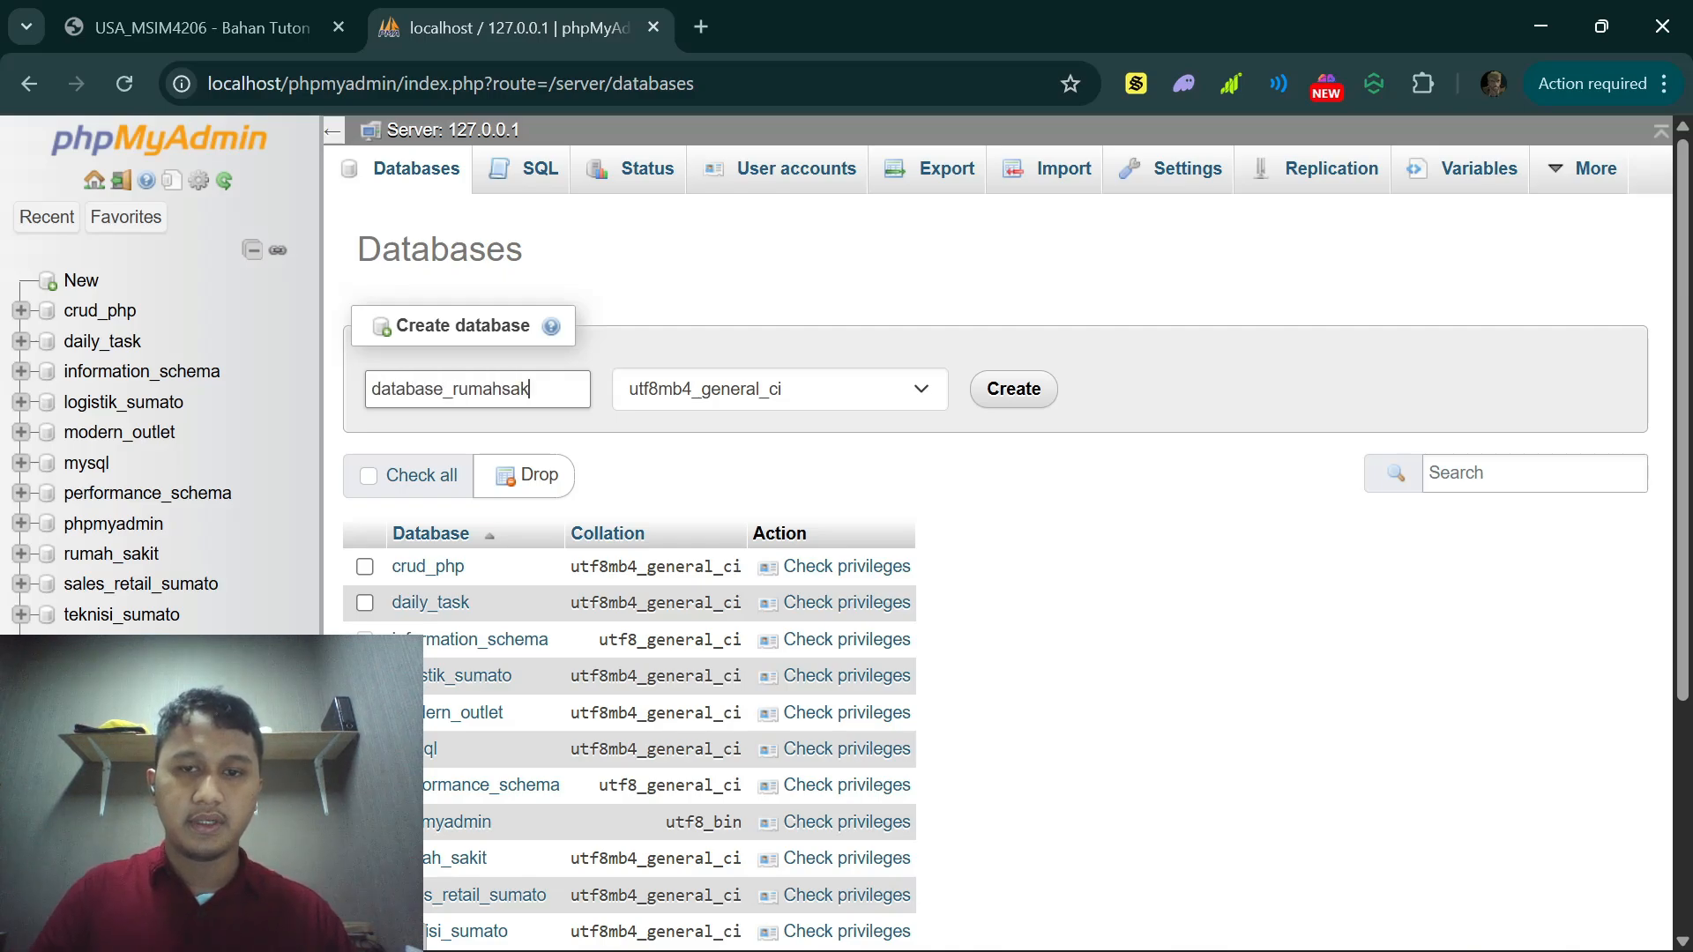
type("it")
left_click(1023, 392)
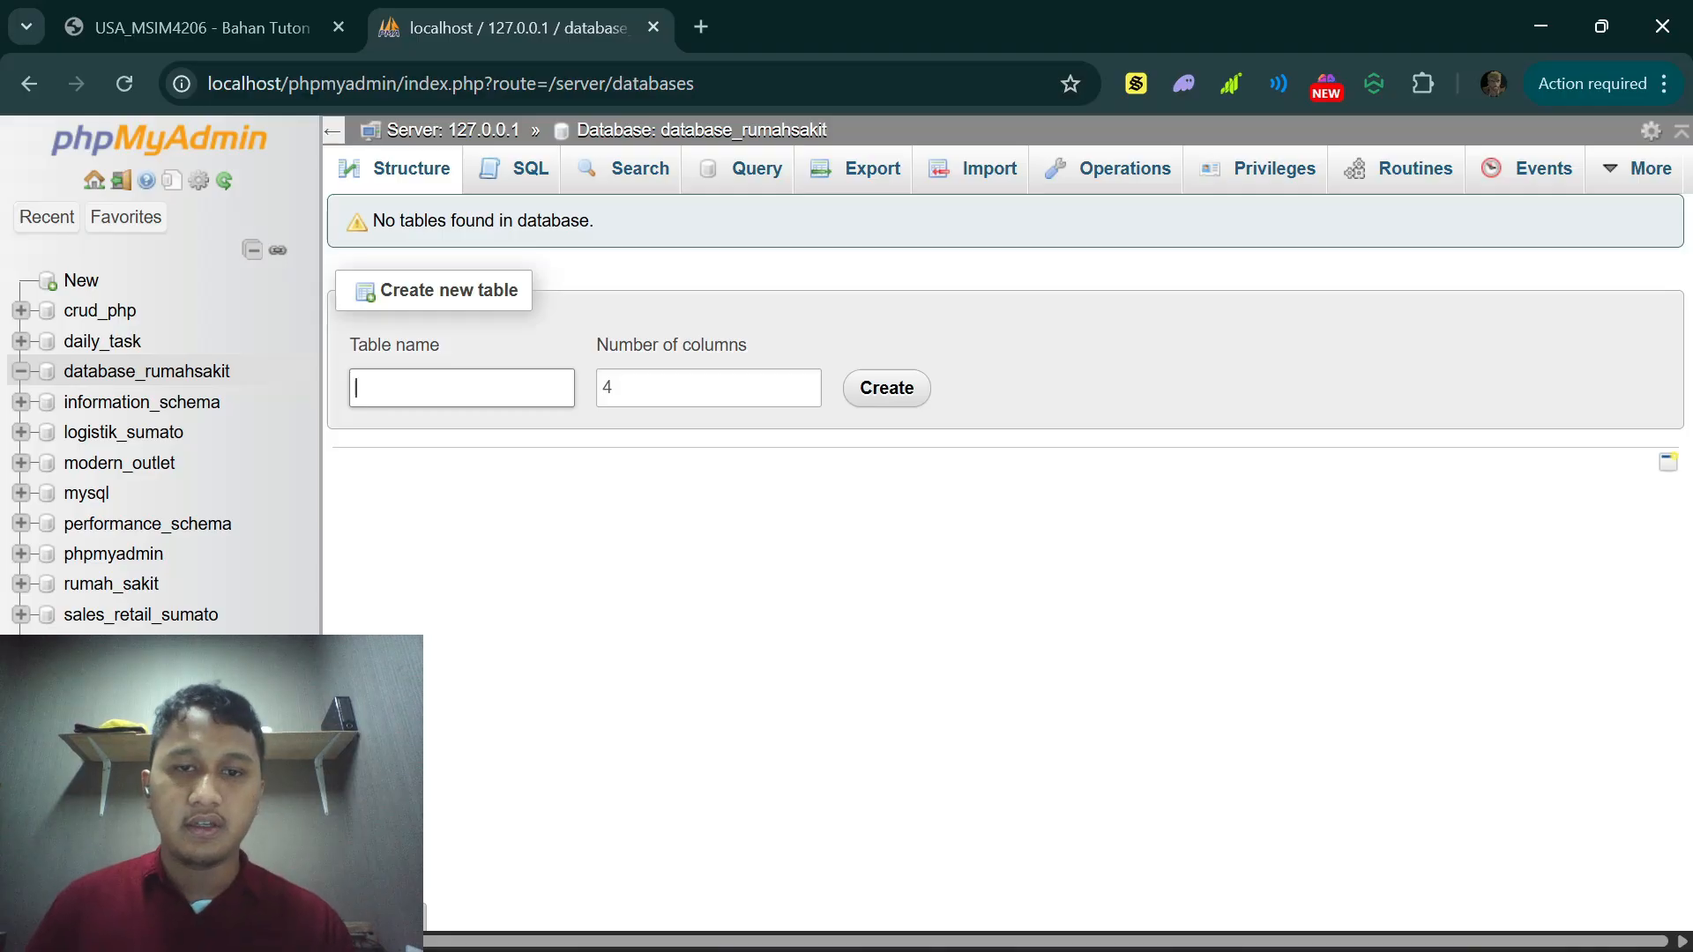
Step: Switch to the Notepad notes, show the dokter field list and move the window clear of the new table form
key("alt+Tab")
left_click(1071, 438)
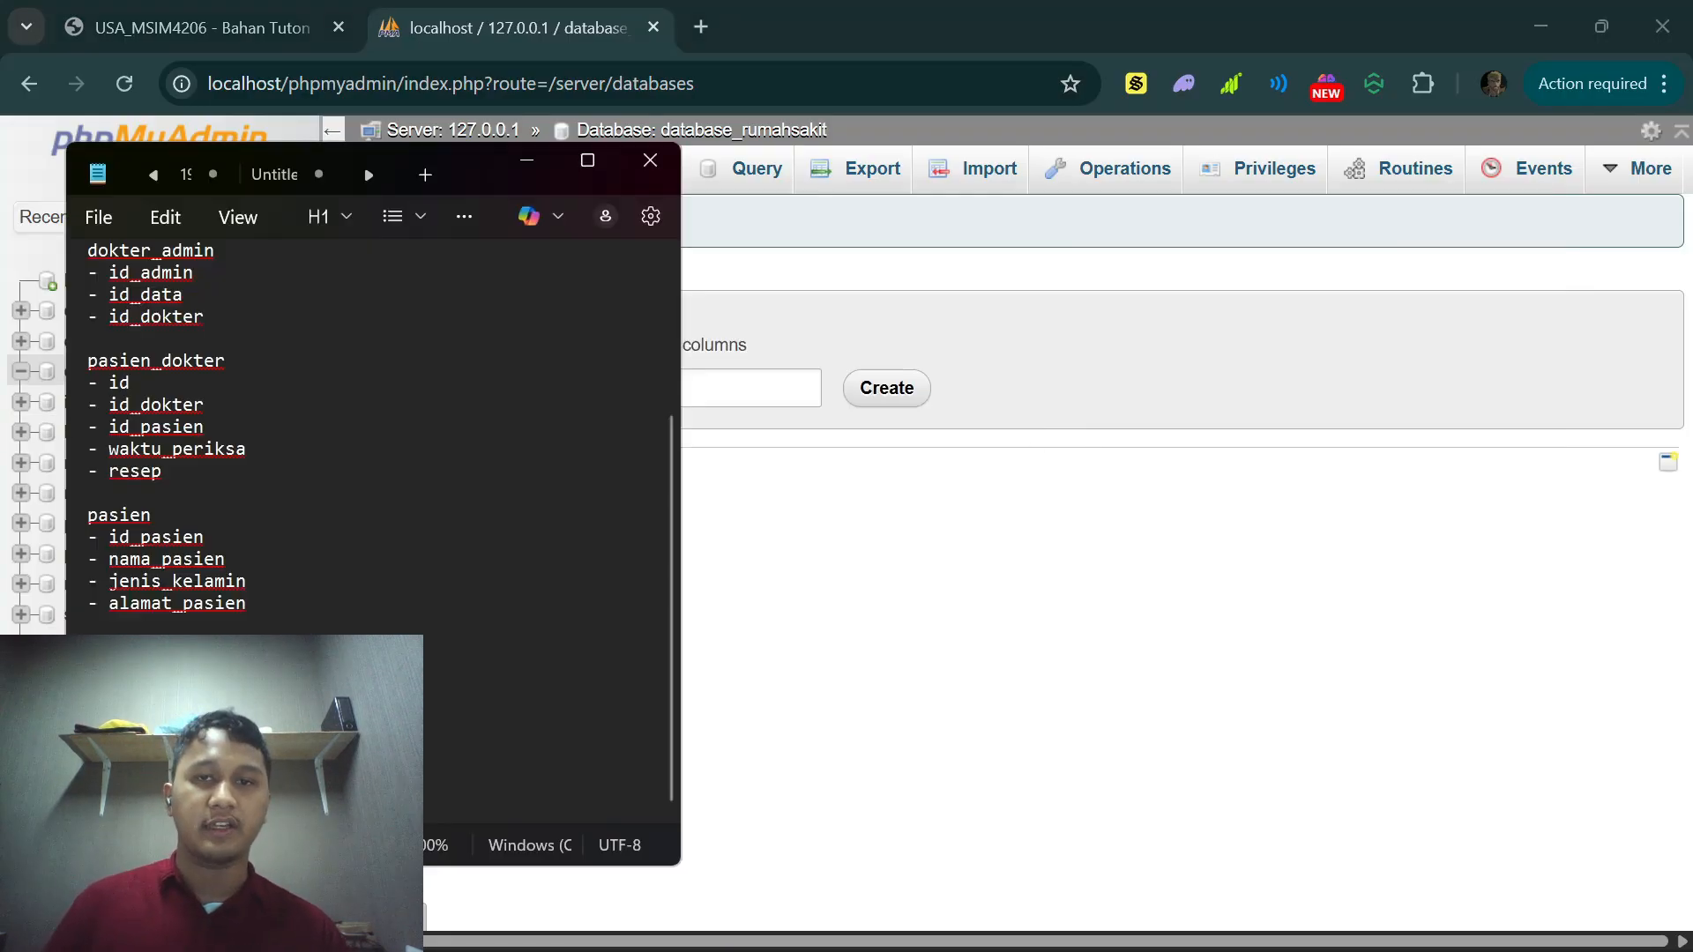
scroll(371, 441, "up", 3)
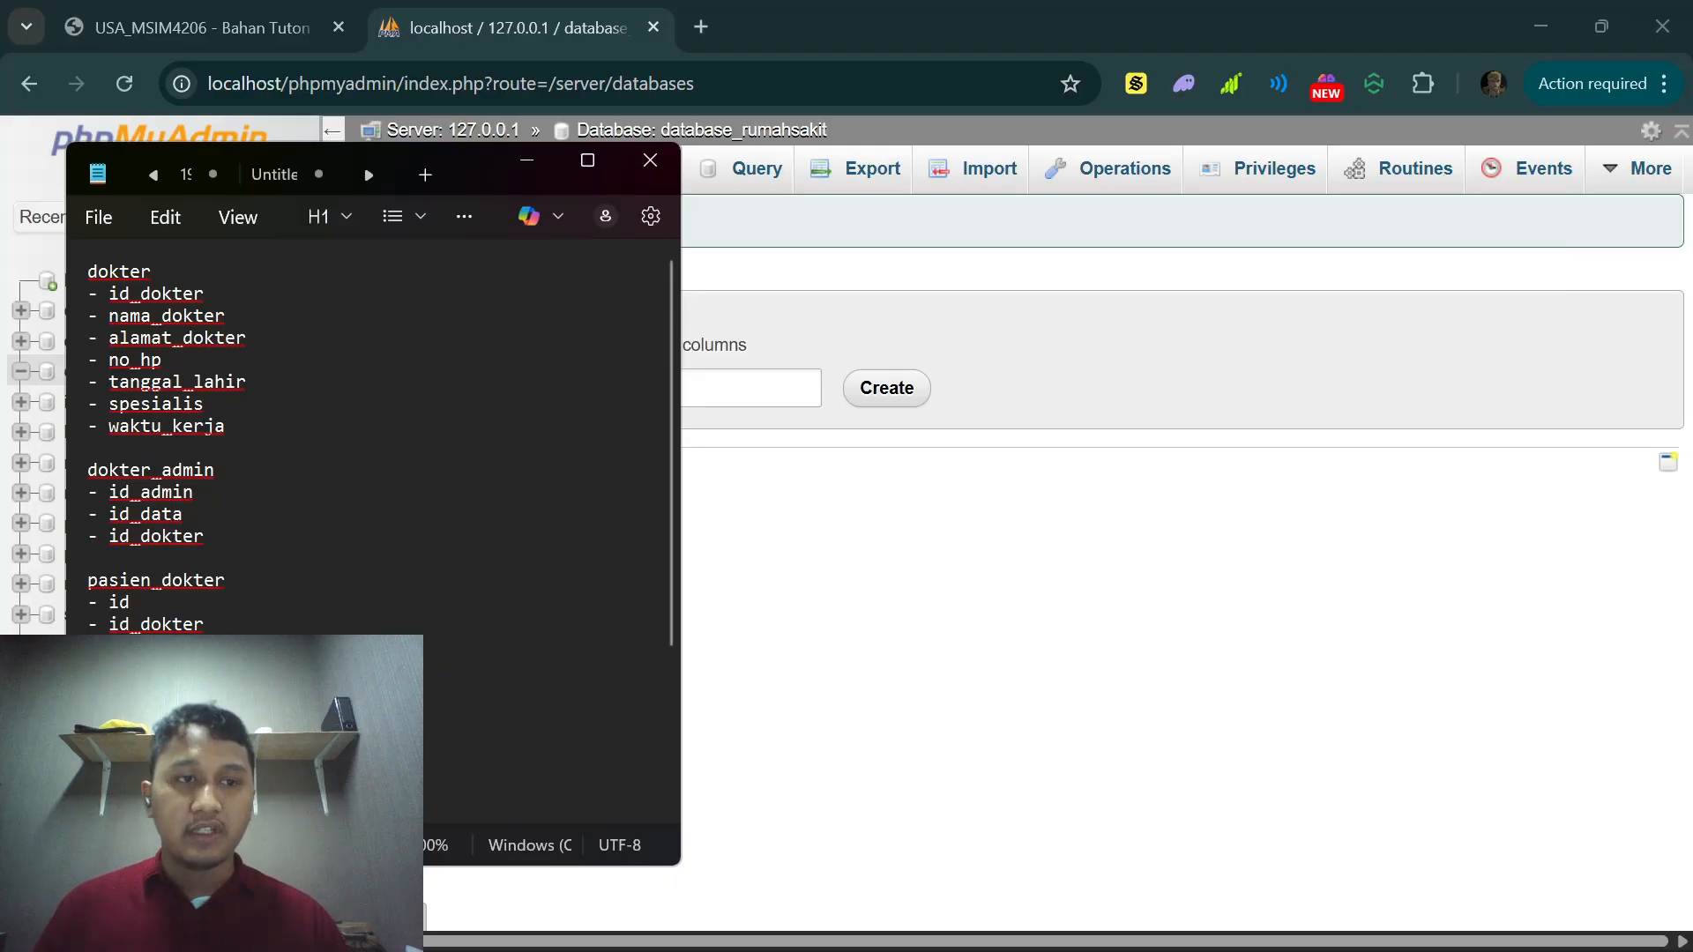
left_click_drag(458, 185, 1344, 188)
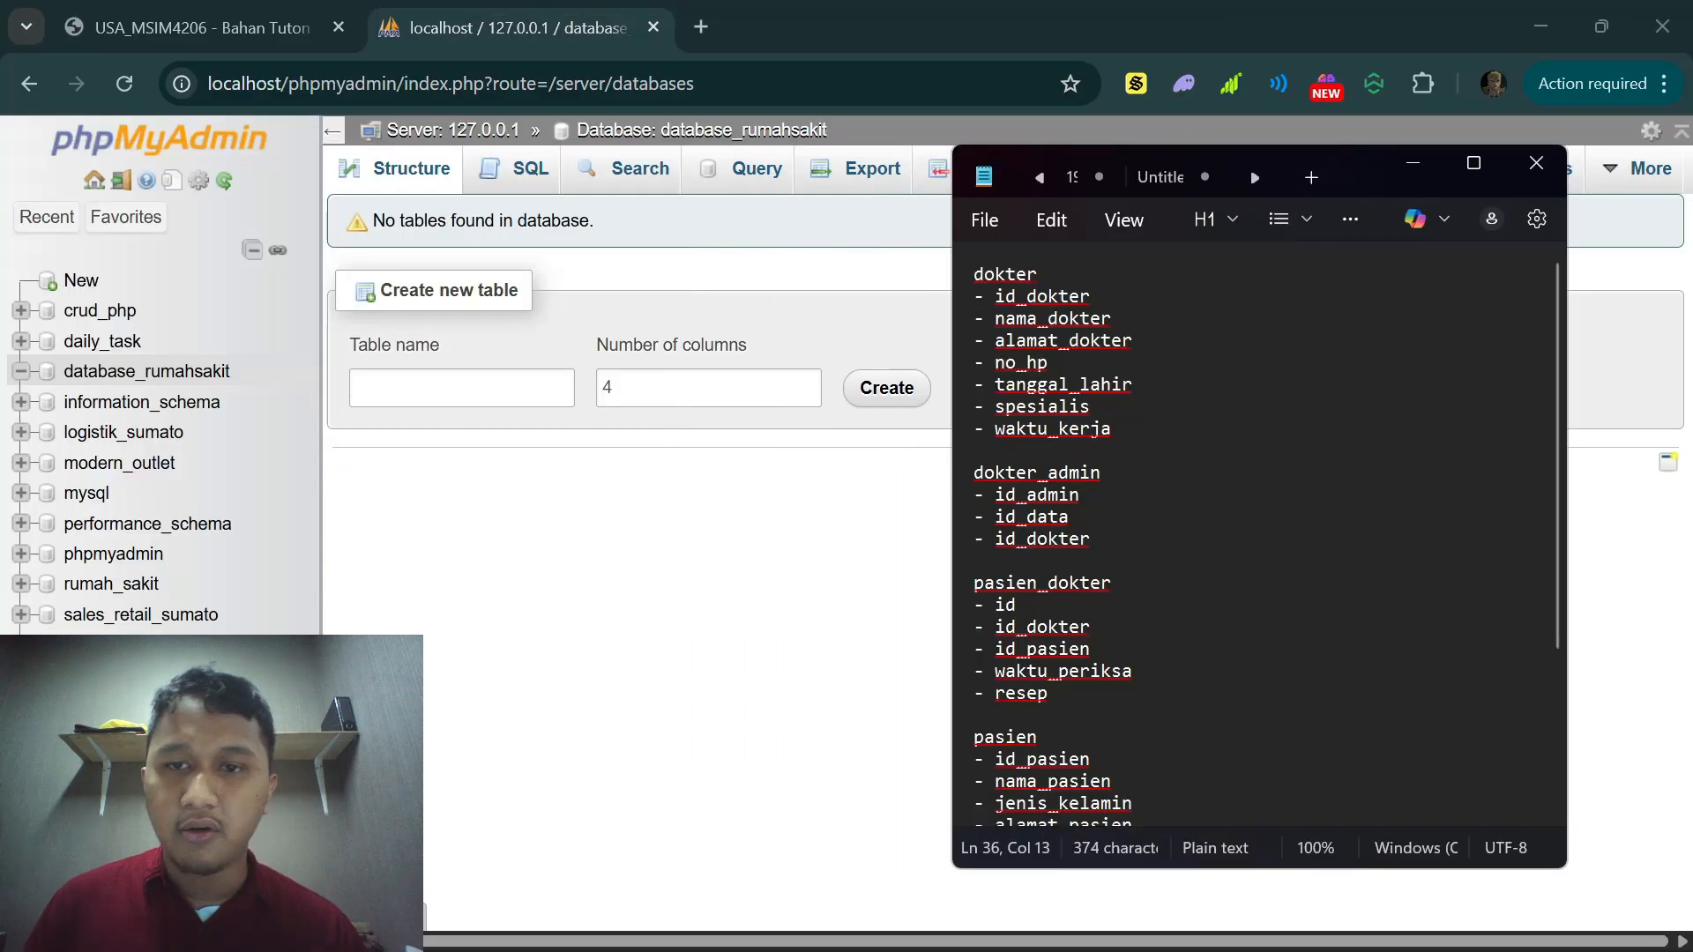
Step: Return to phpMyAdmin in the browser and enter dokter as the name of the new table
left_click(569, 388)
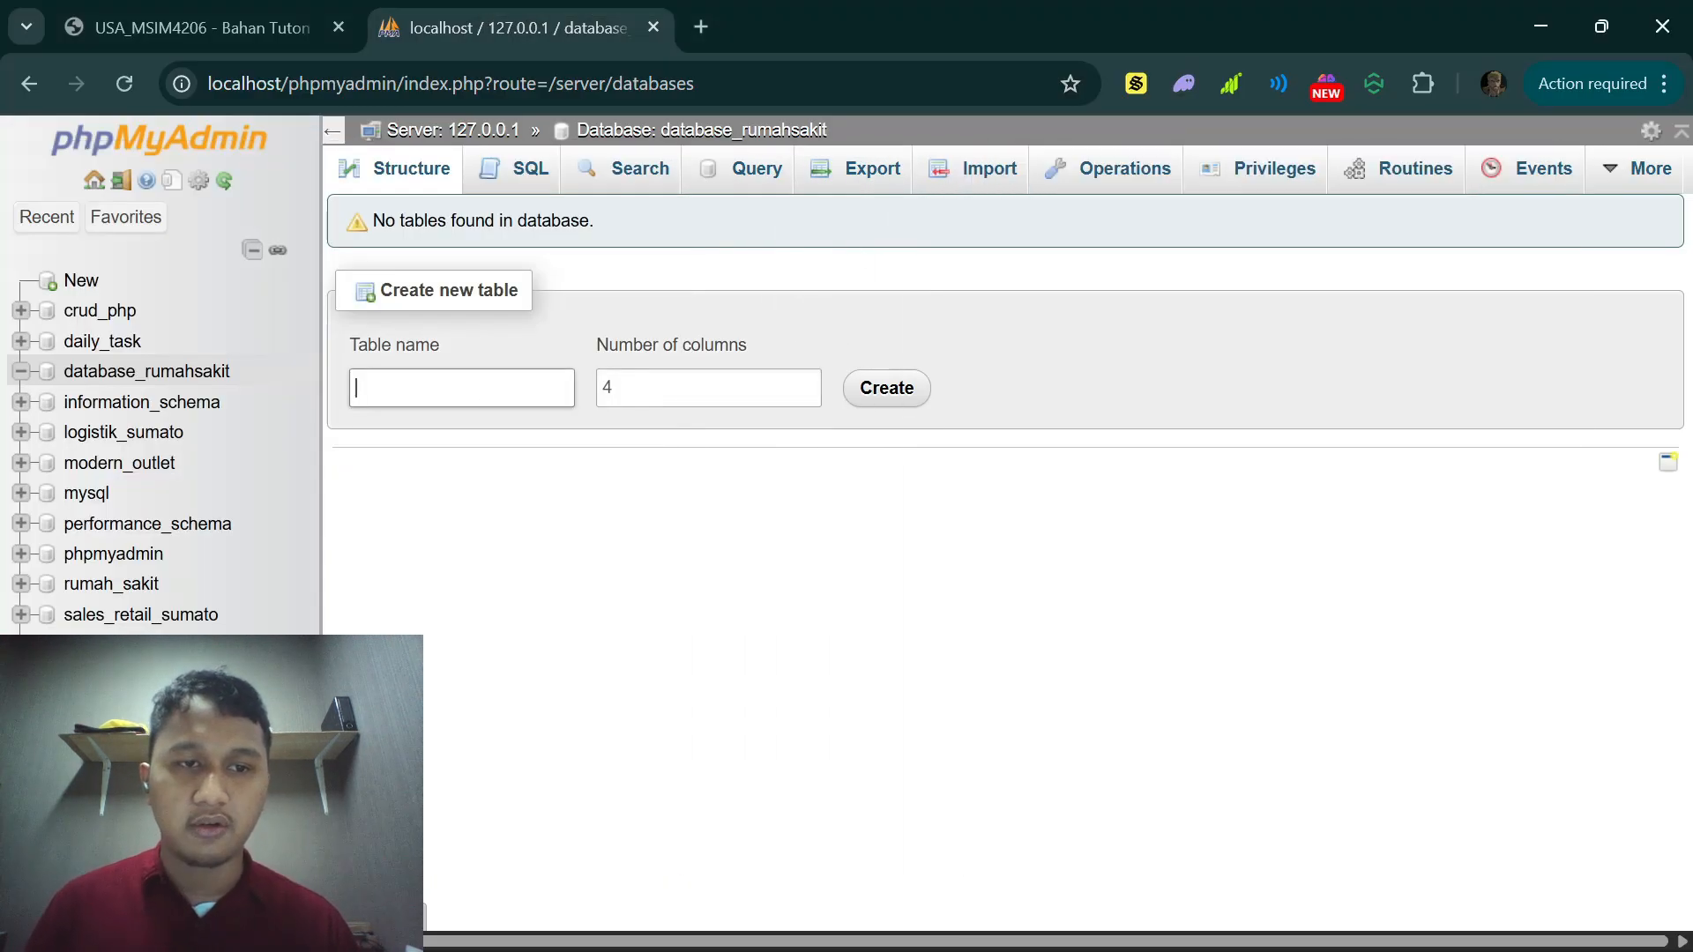
type("dokter")
left_click(709, 388)
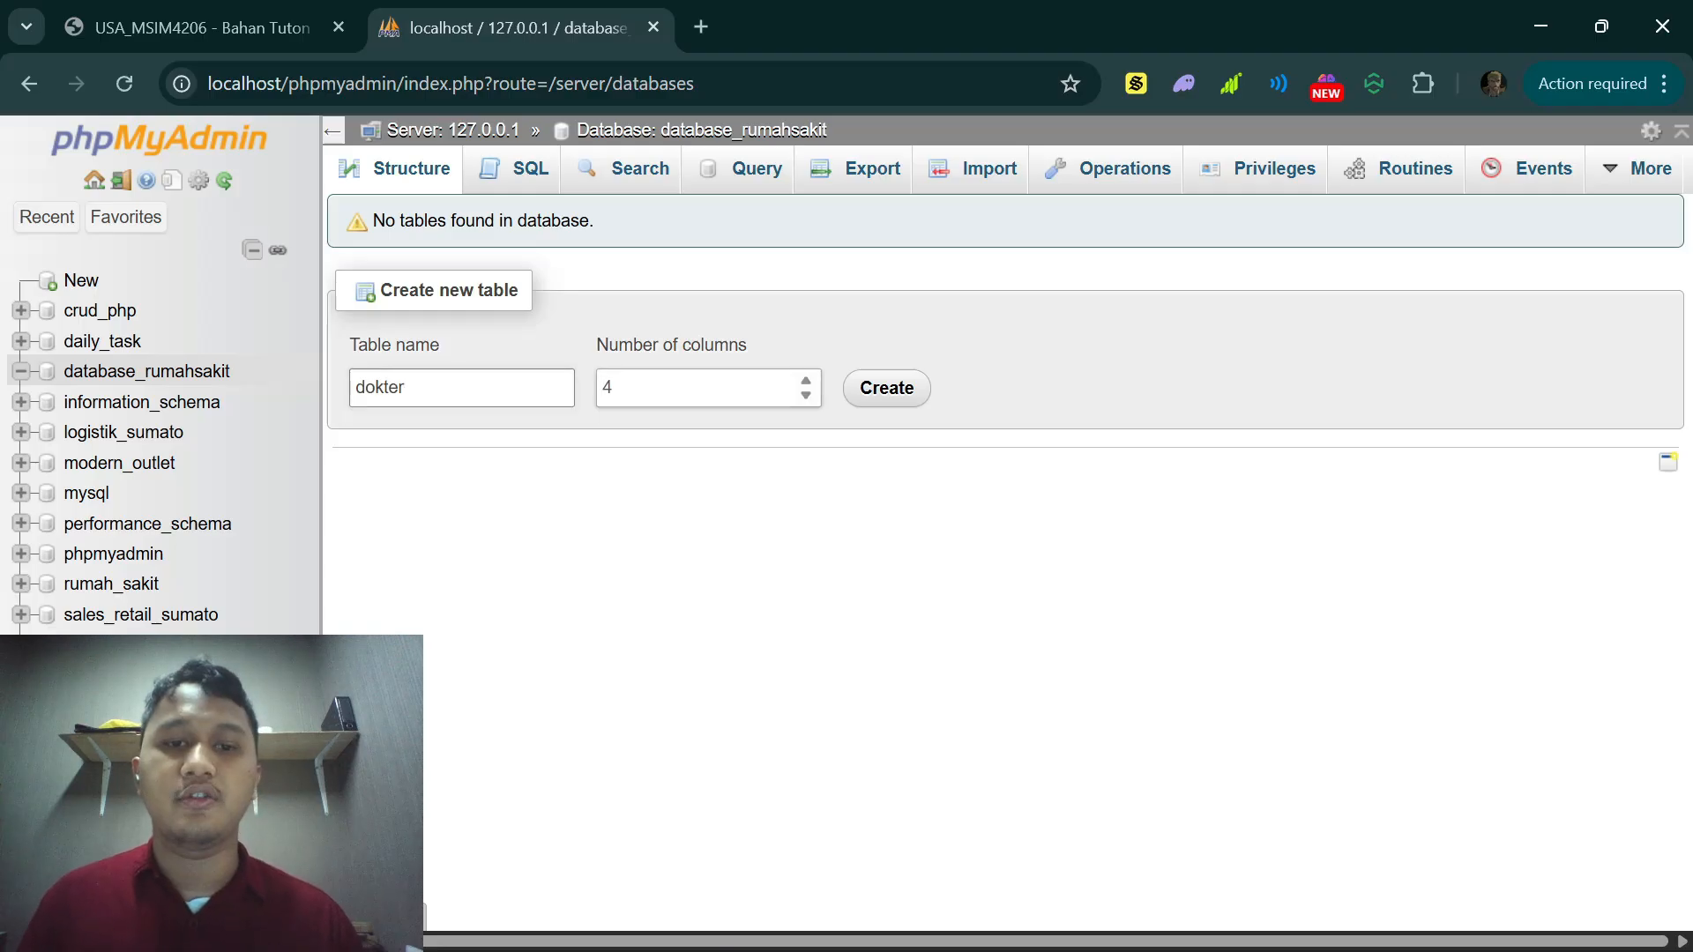
left_click(709, 388)
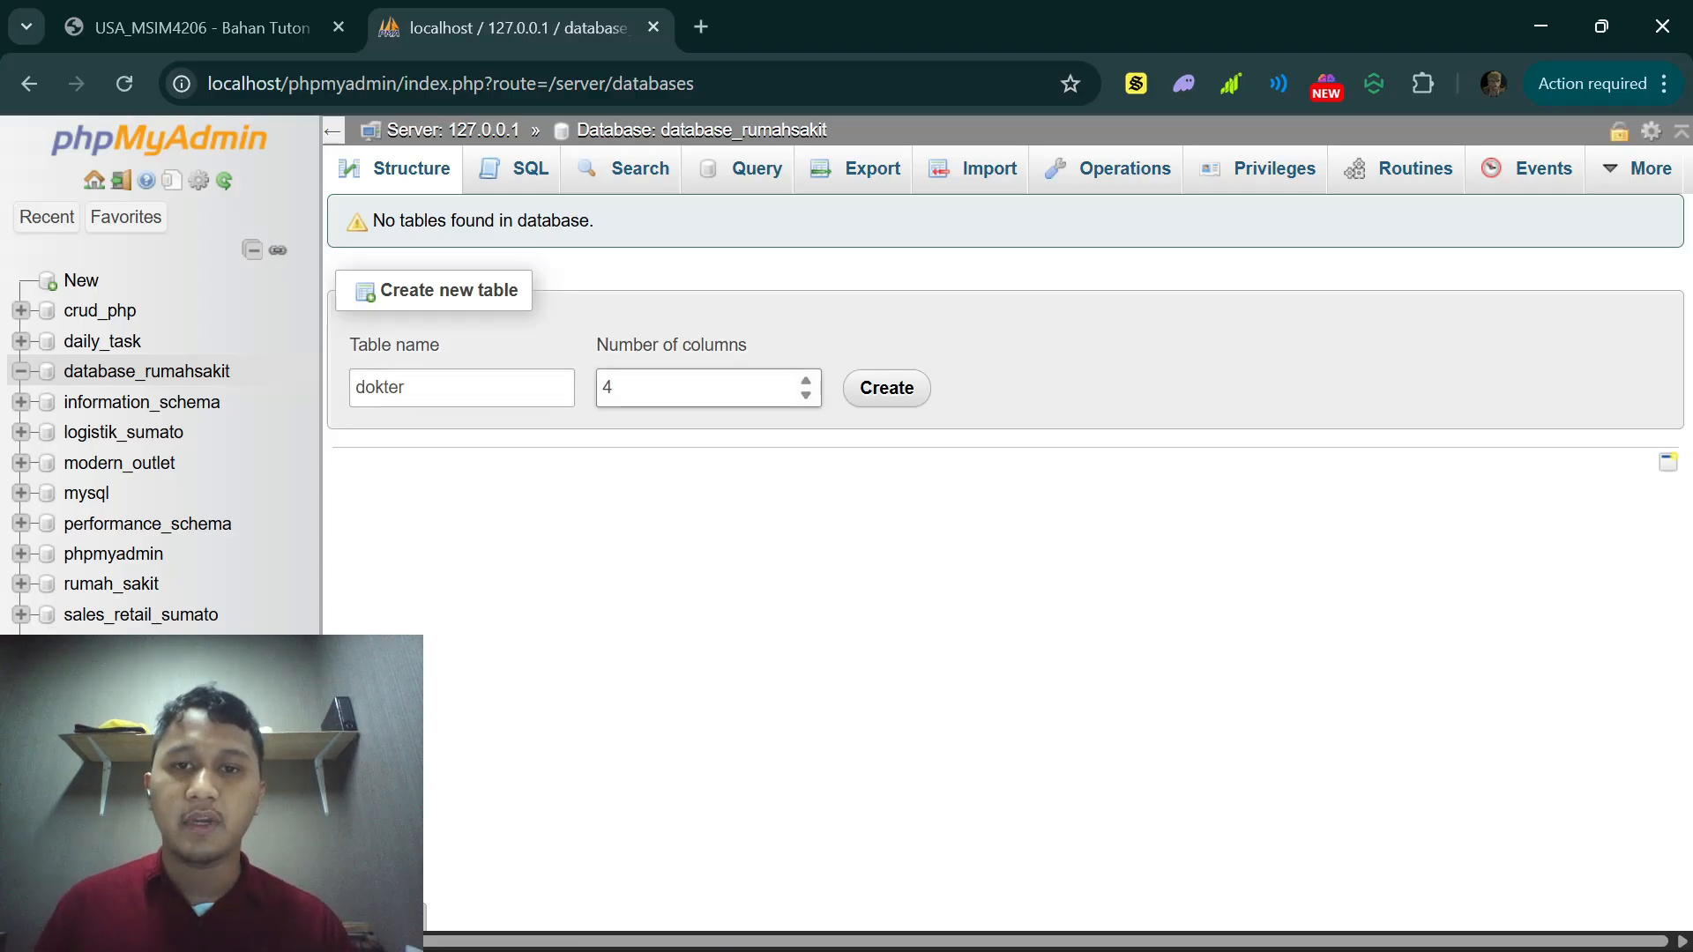
Step: Switch to the Notepad notes and count the fields listed under dokter
key("alt+Tab")
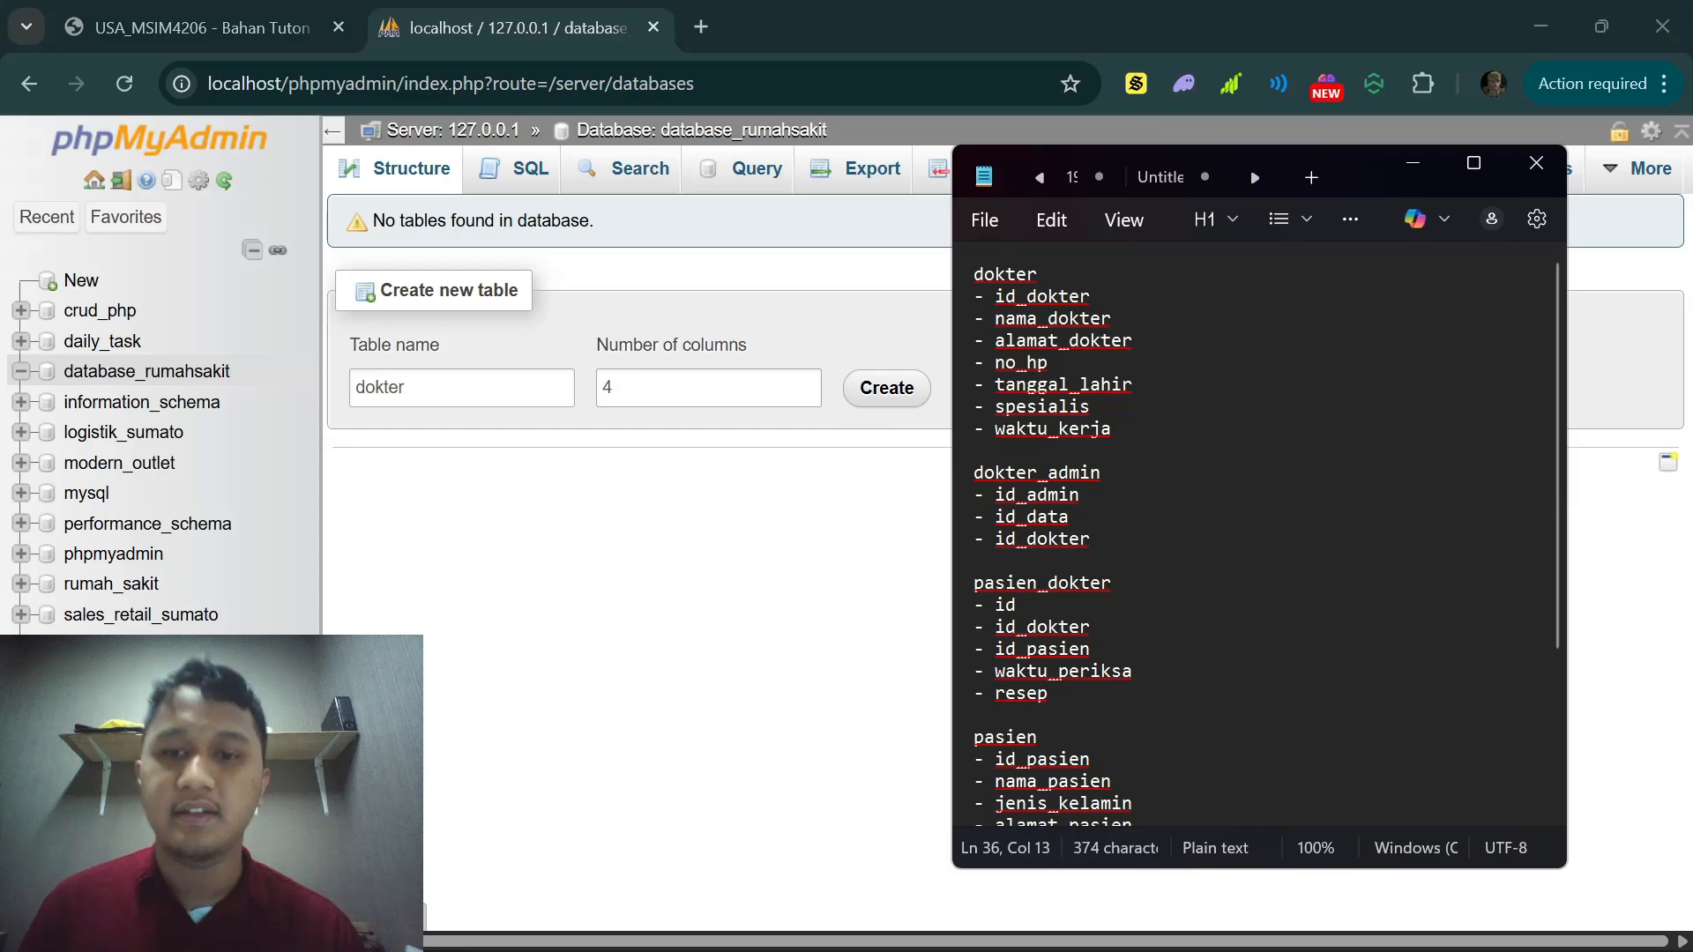
left_click(1041, 298)
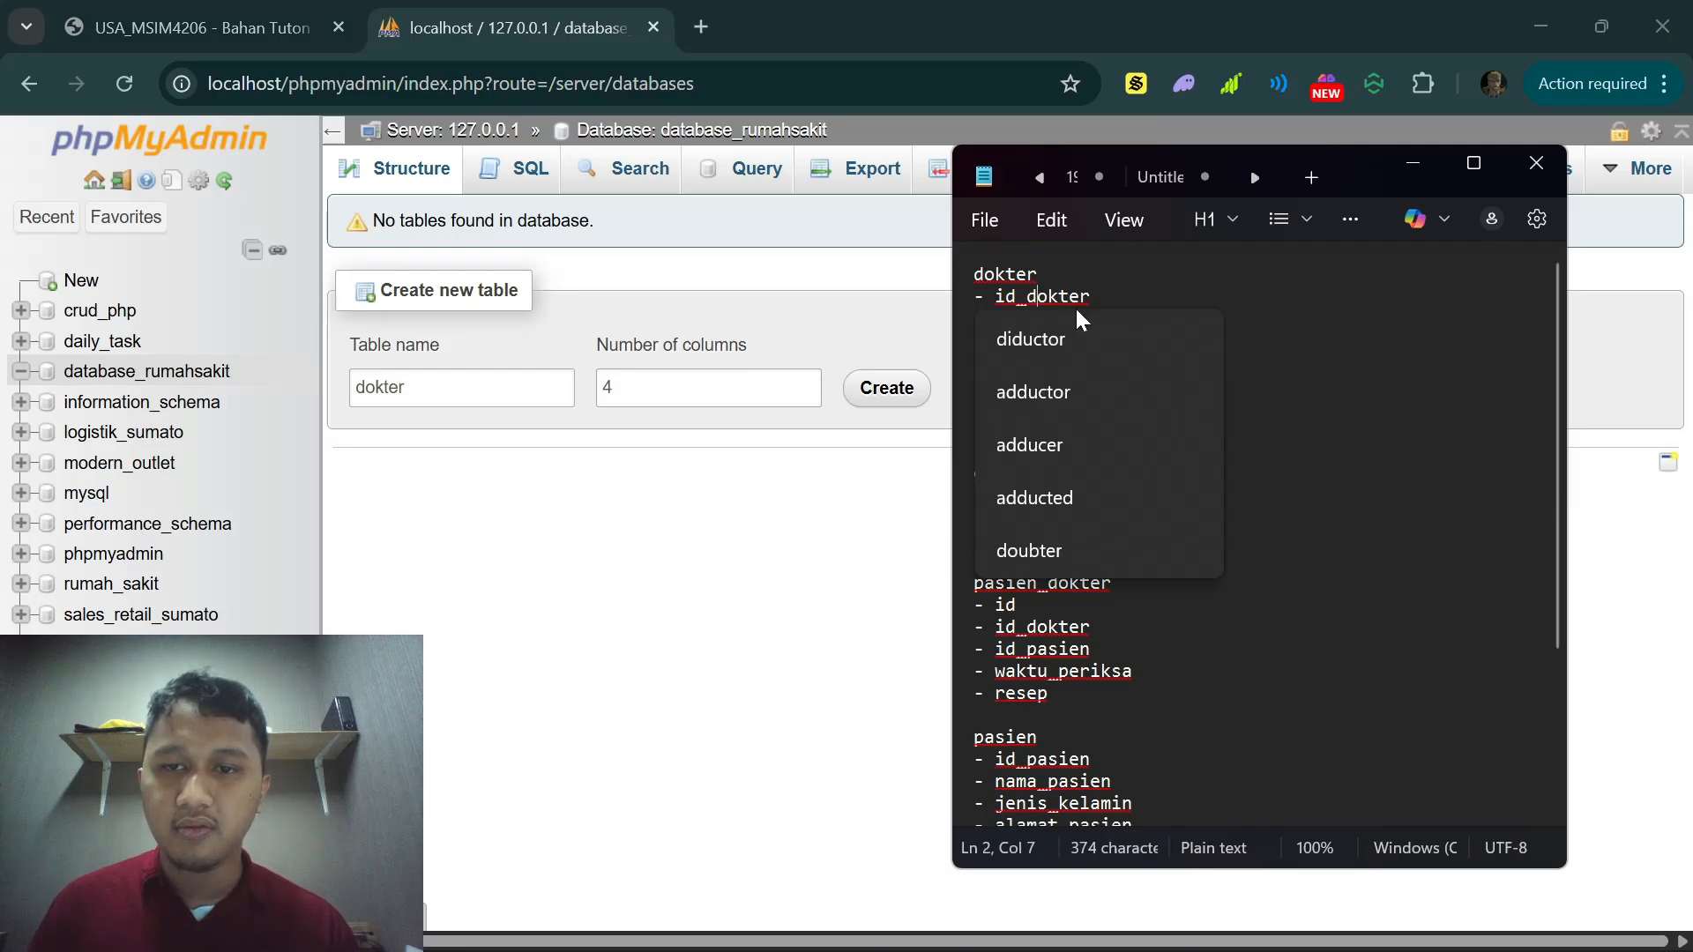
left_click(1237, 364)
left_click(1111, 318)
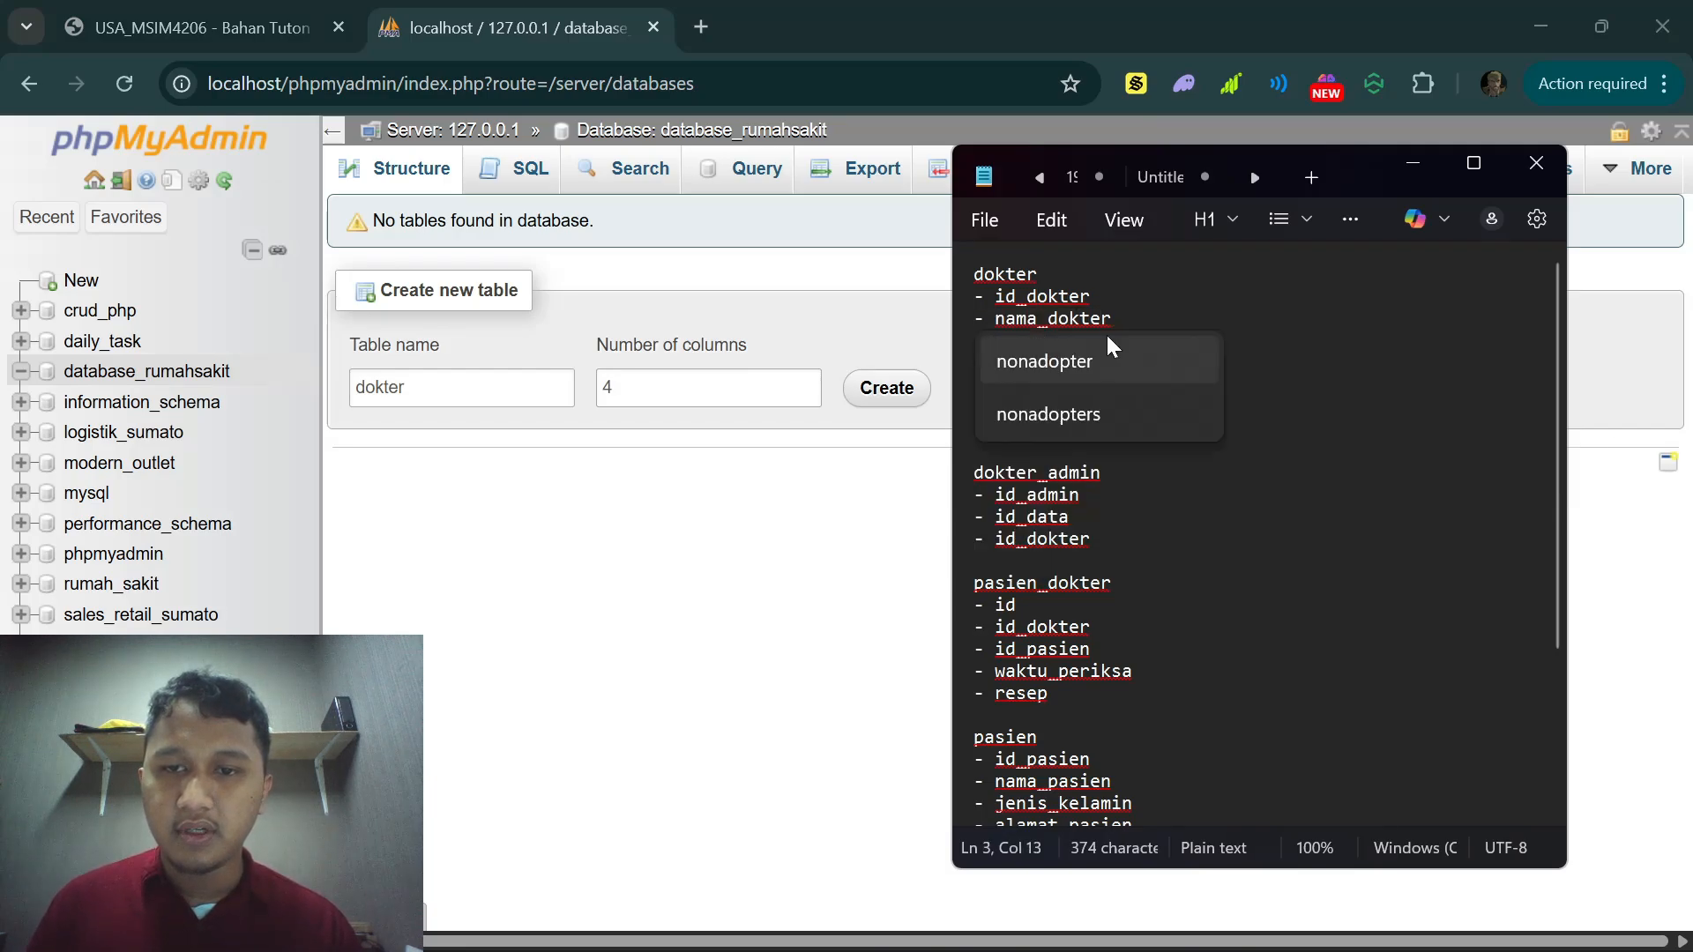
key("Escape")
key("Down")
key("Down")
key("Down")
key("Down")
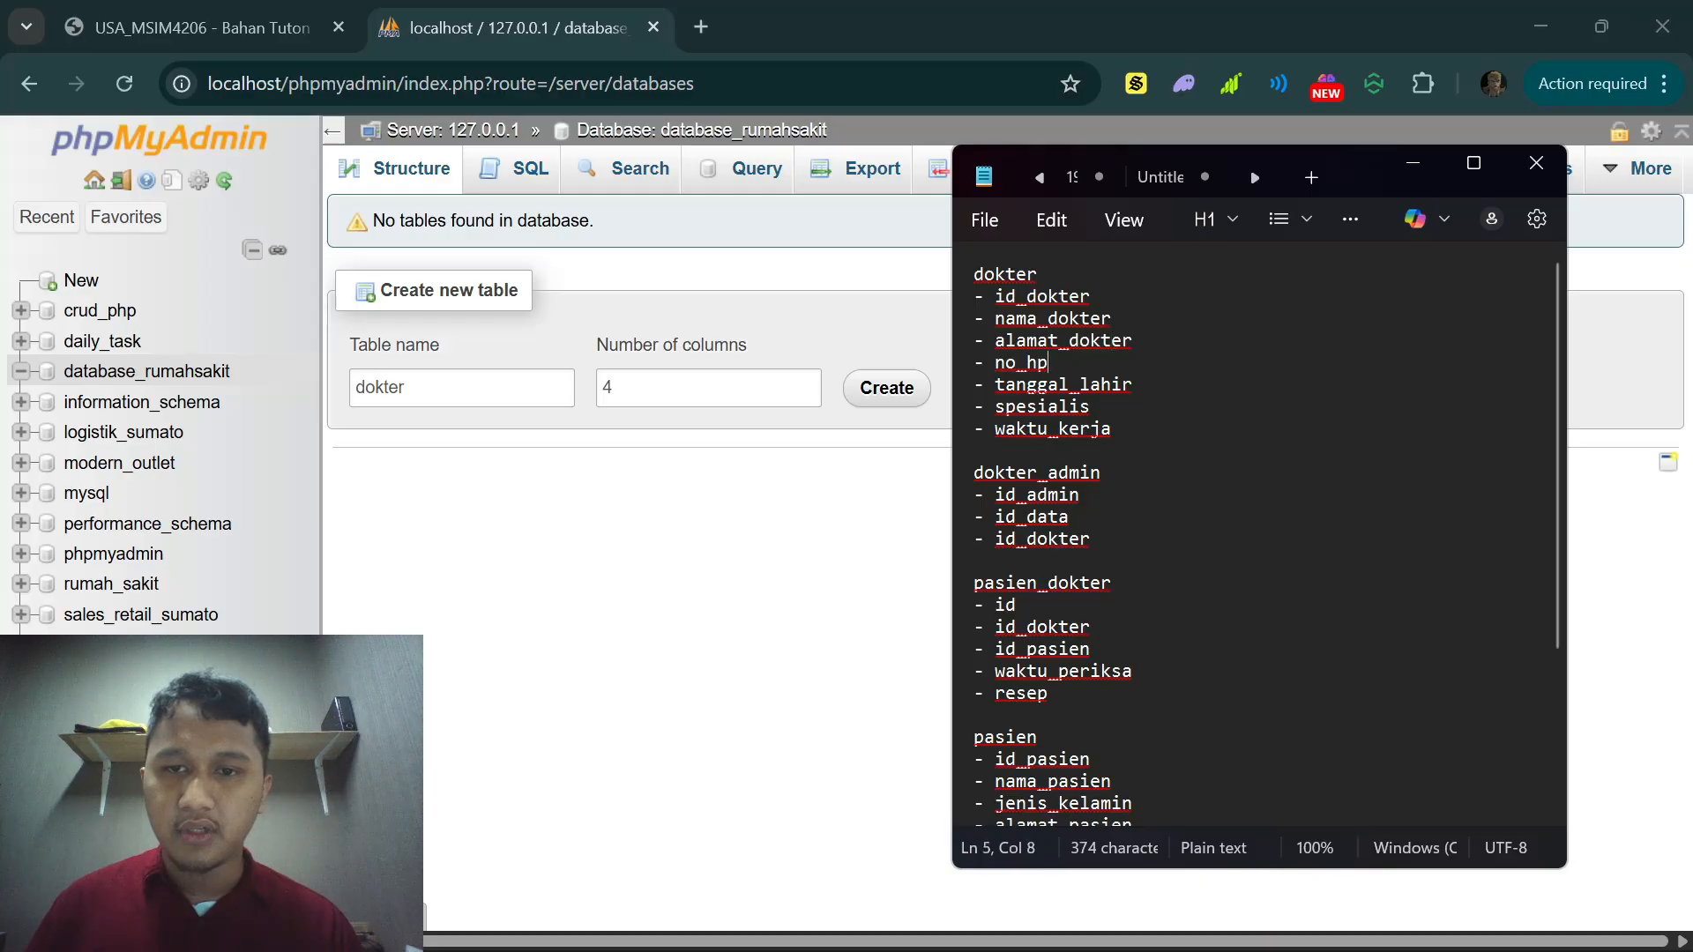
Step: Back in phpMyAdmin, set the dokter table's number of columns to 7 and proceed to its column definitions
left_click(706, 388)
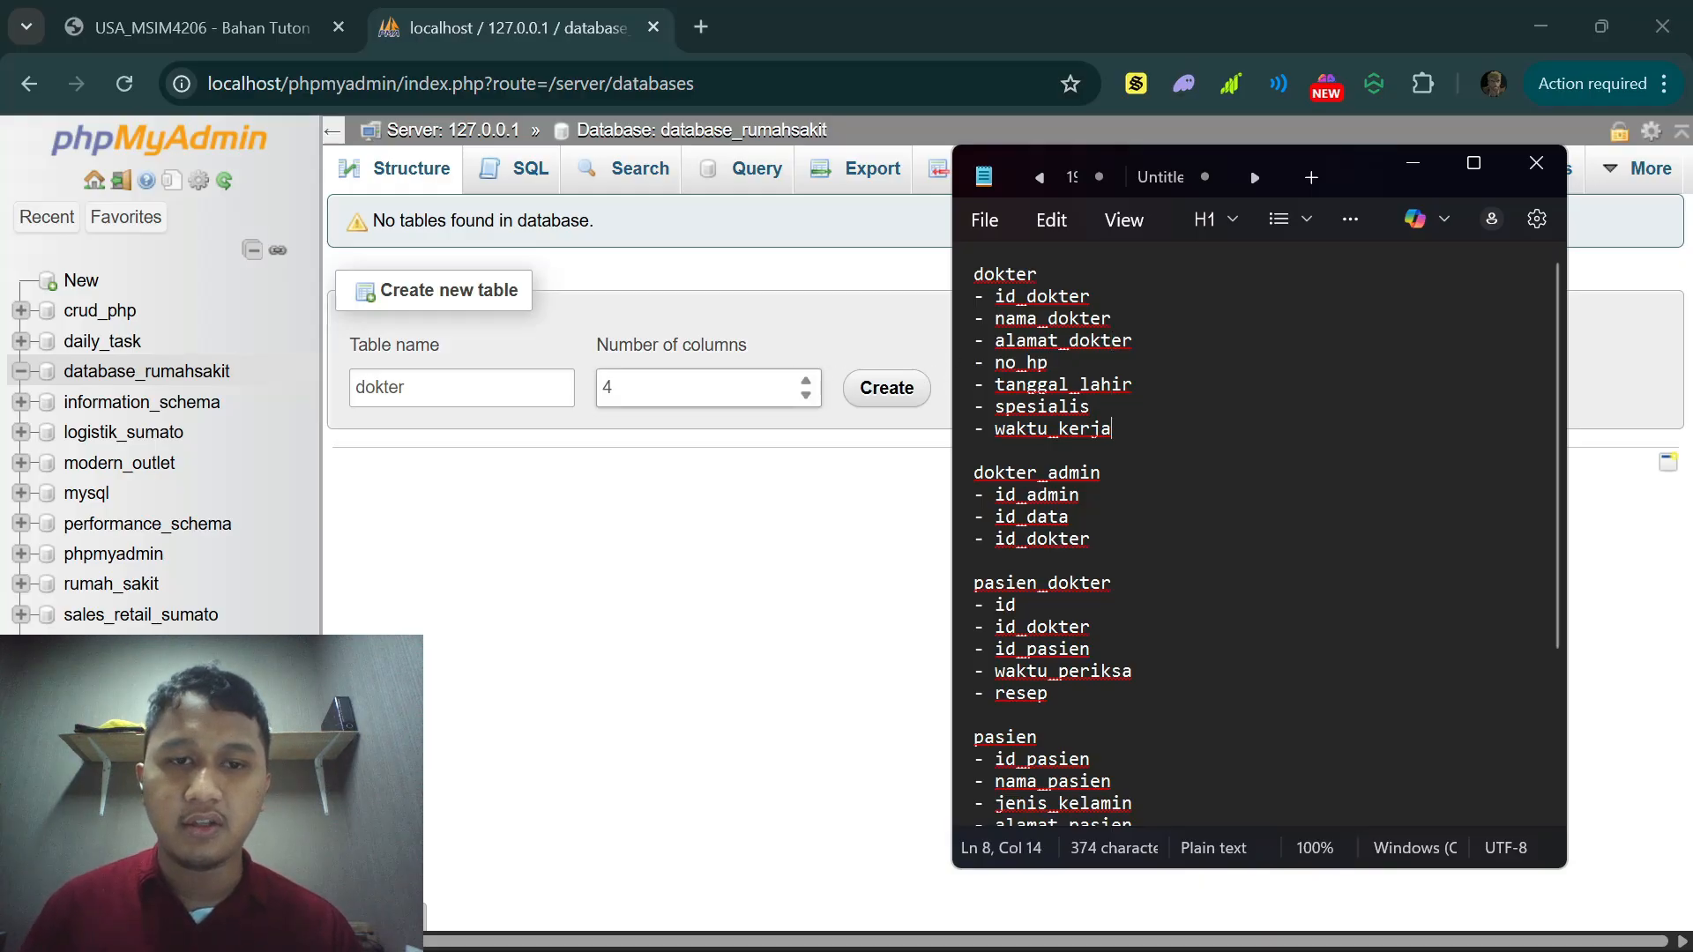
key("BackSpace")
type("7")
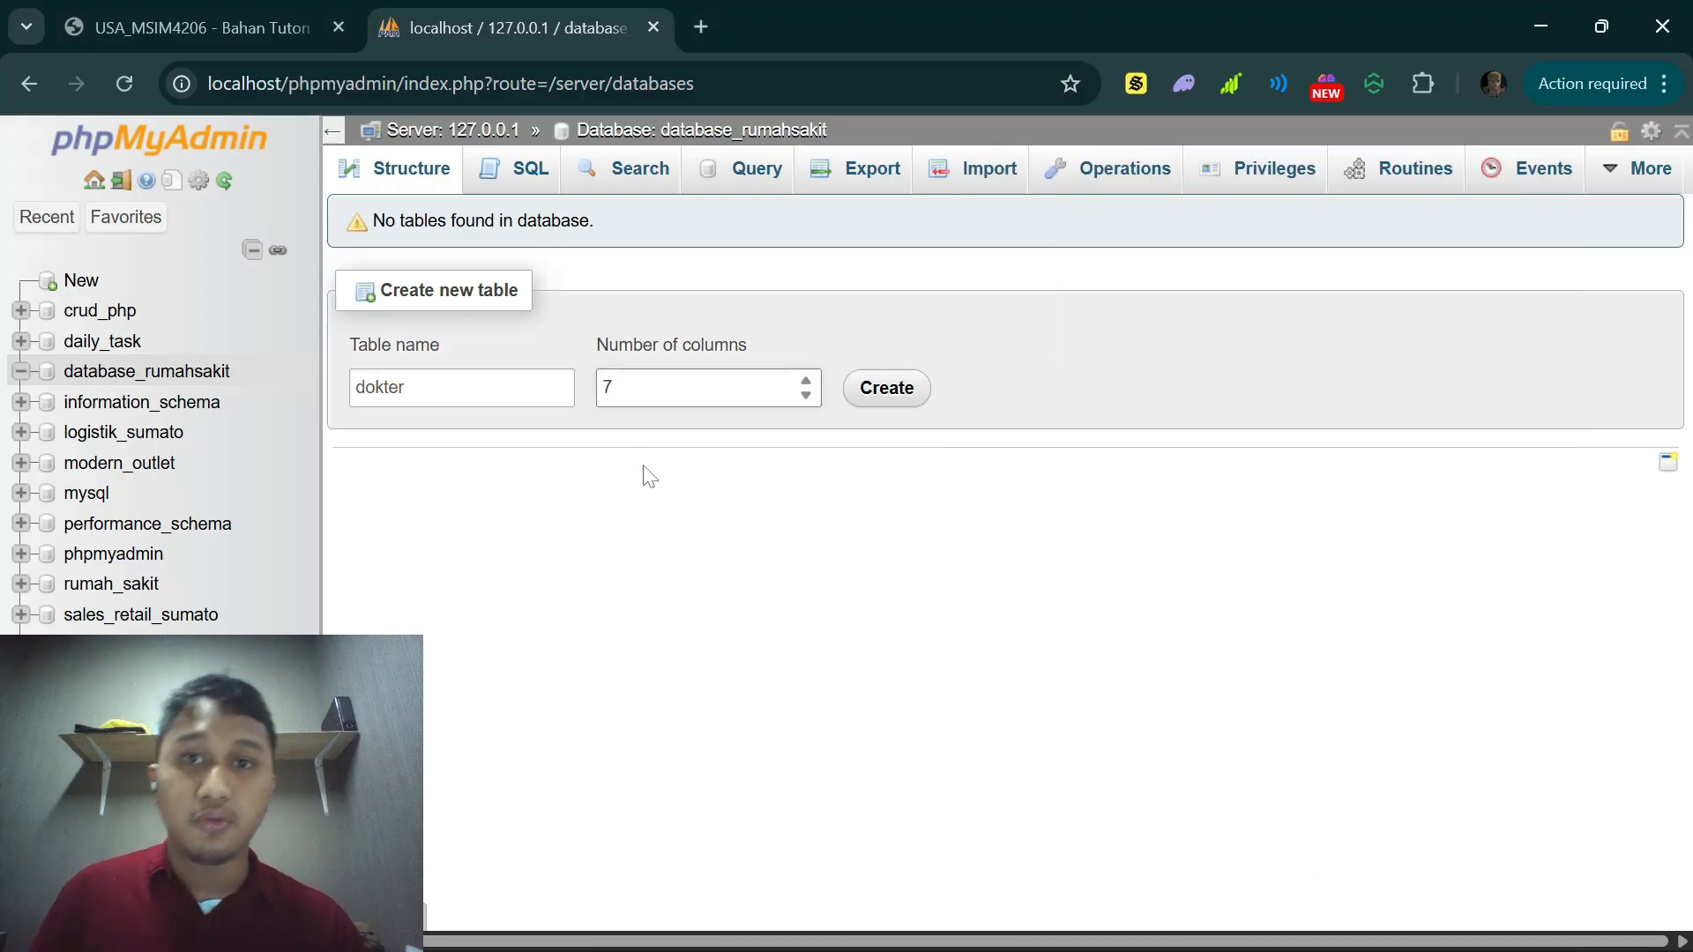
left_click(882, 390)
Step: Consult the Notepad field list and name the dokter table's first column id_dokter, with a length of 10
left_click(427, 393)
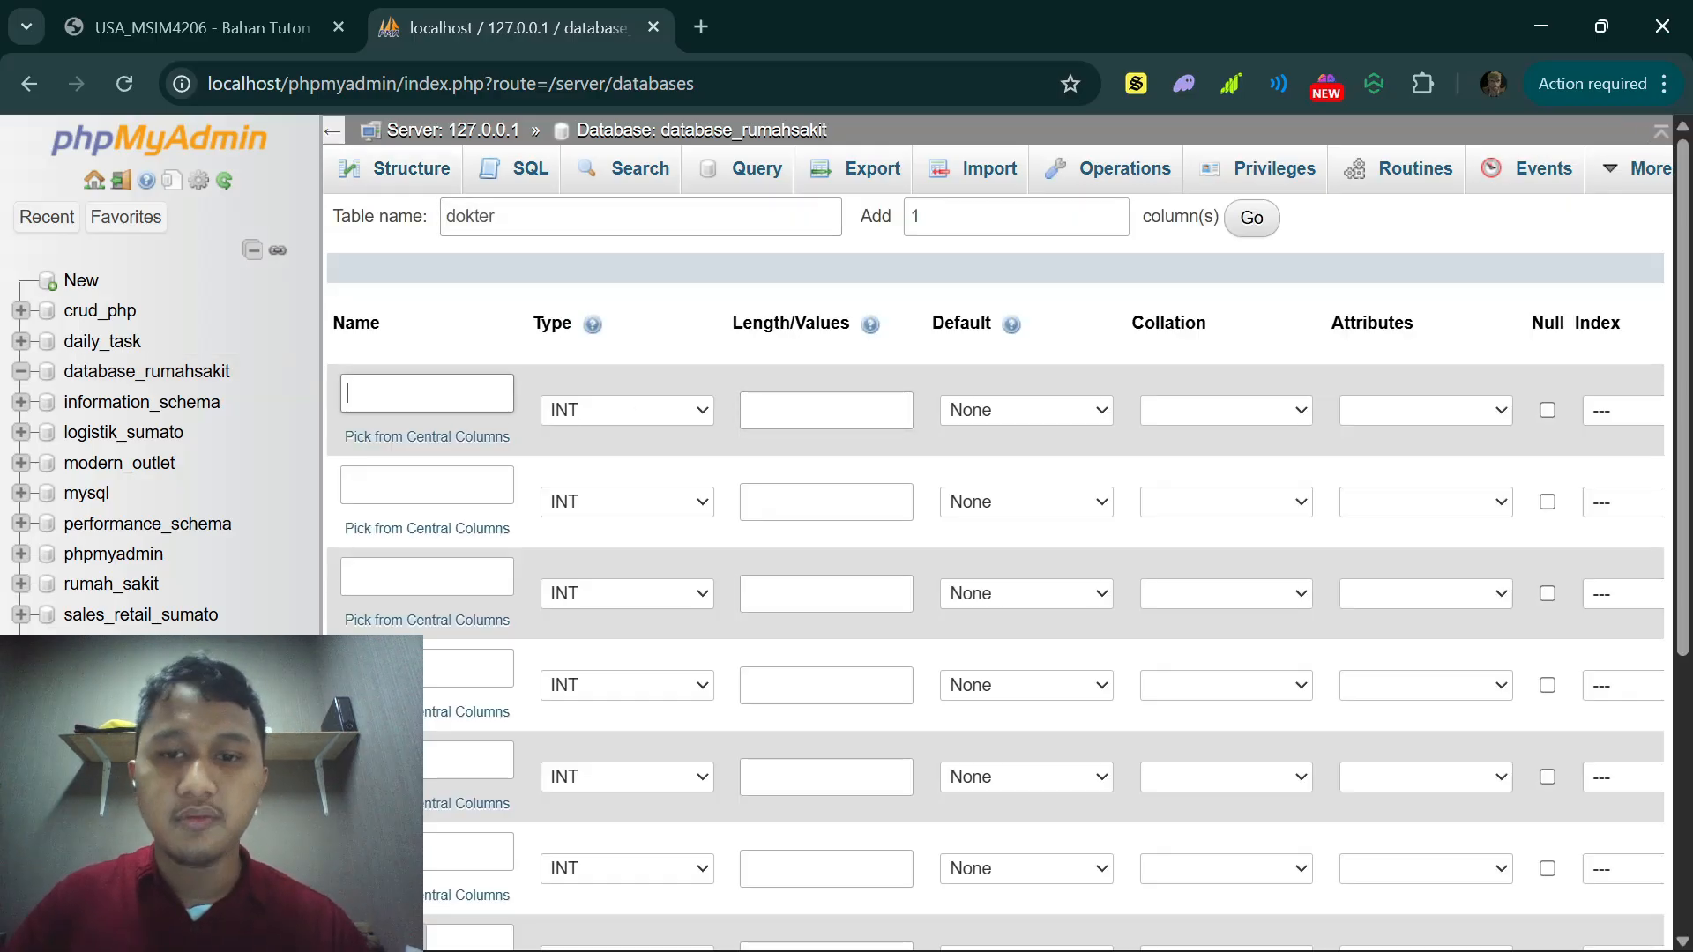
scroll(451, 411, "down", 3)
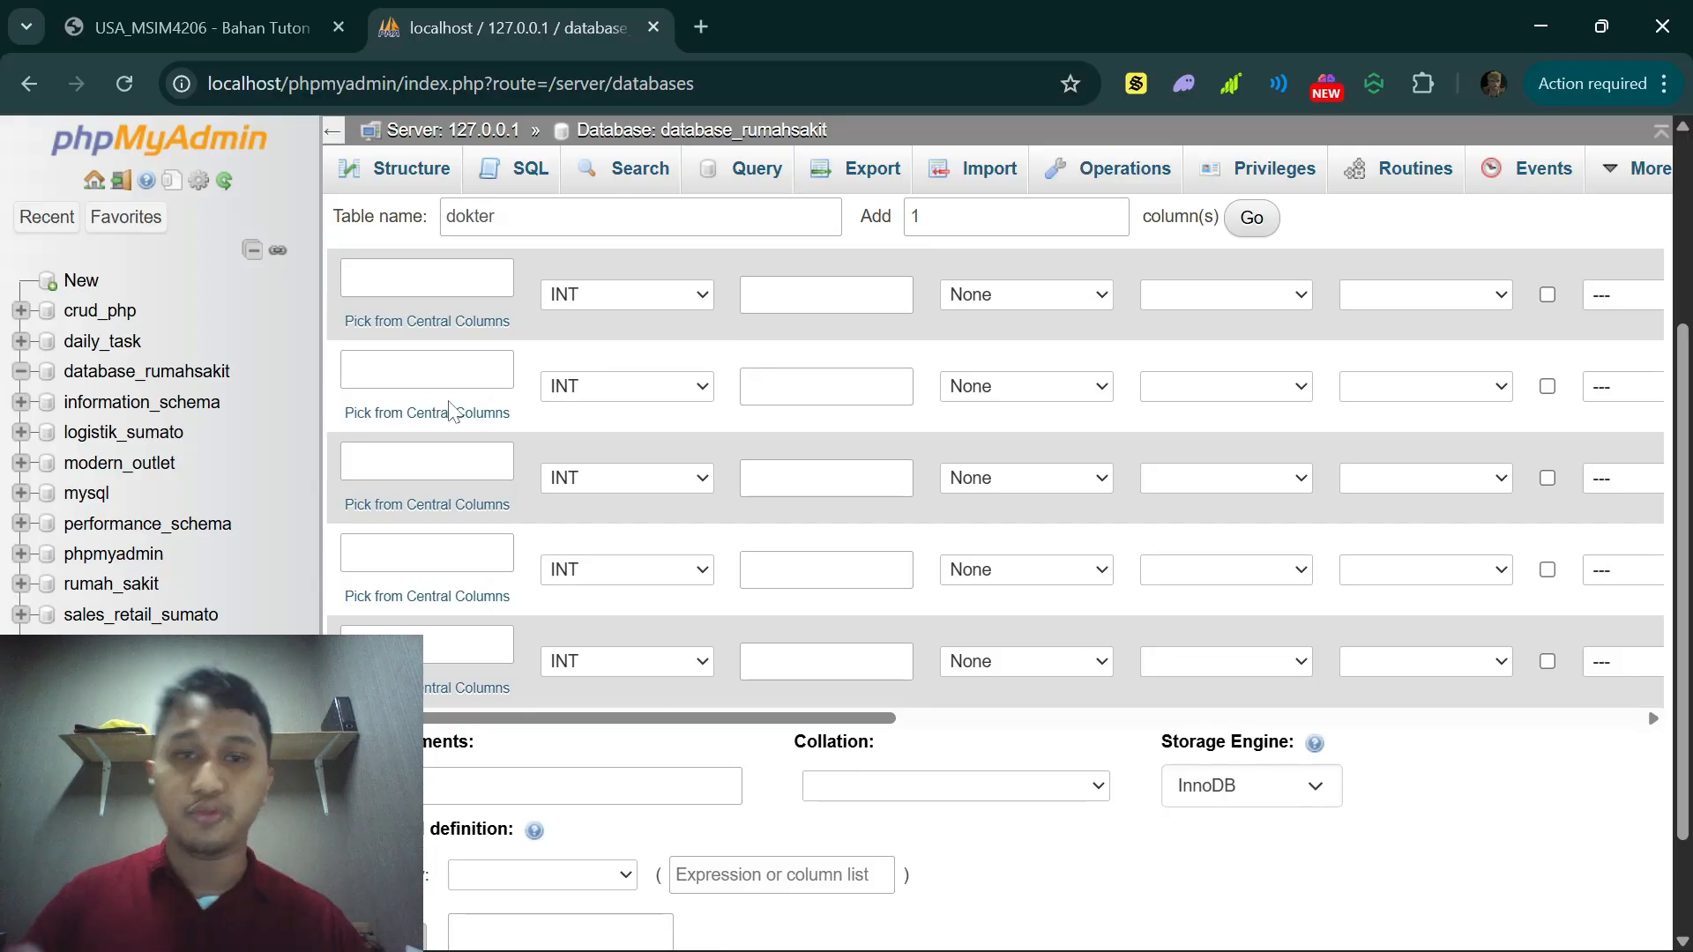
scroll(450, 411, "up", 3)
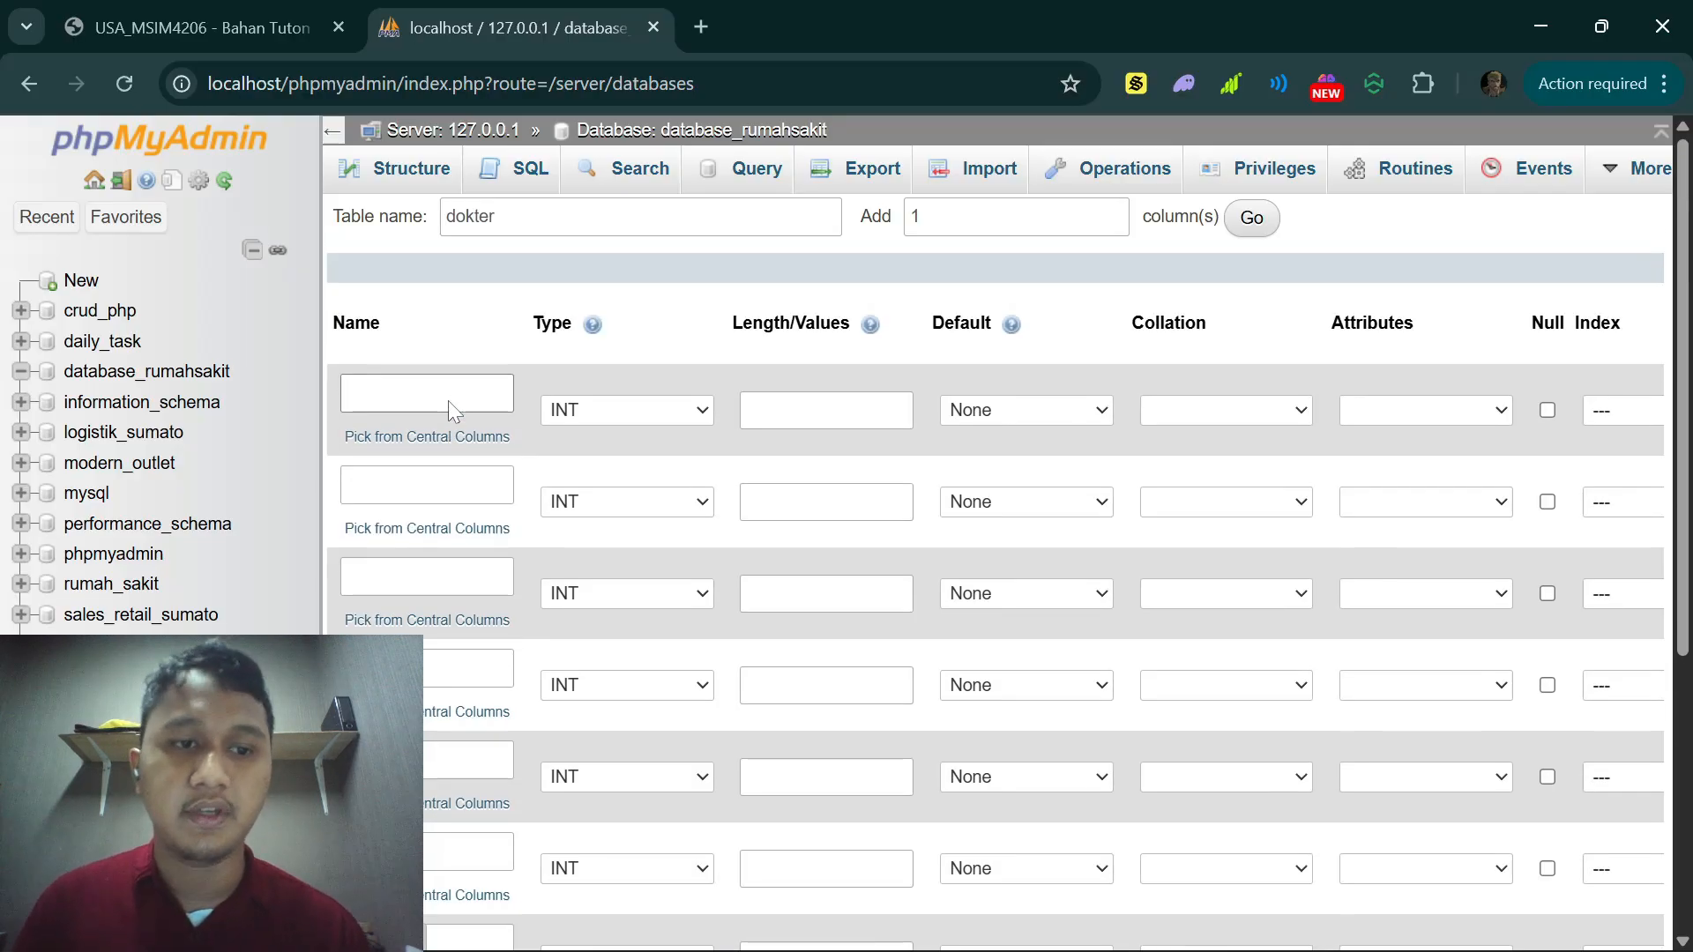
key("alt+Tab")
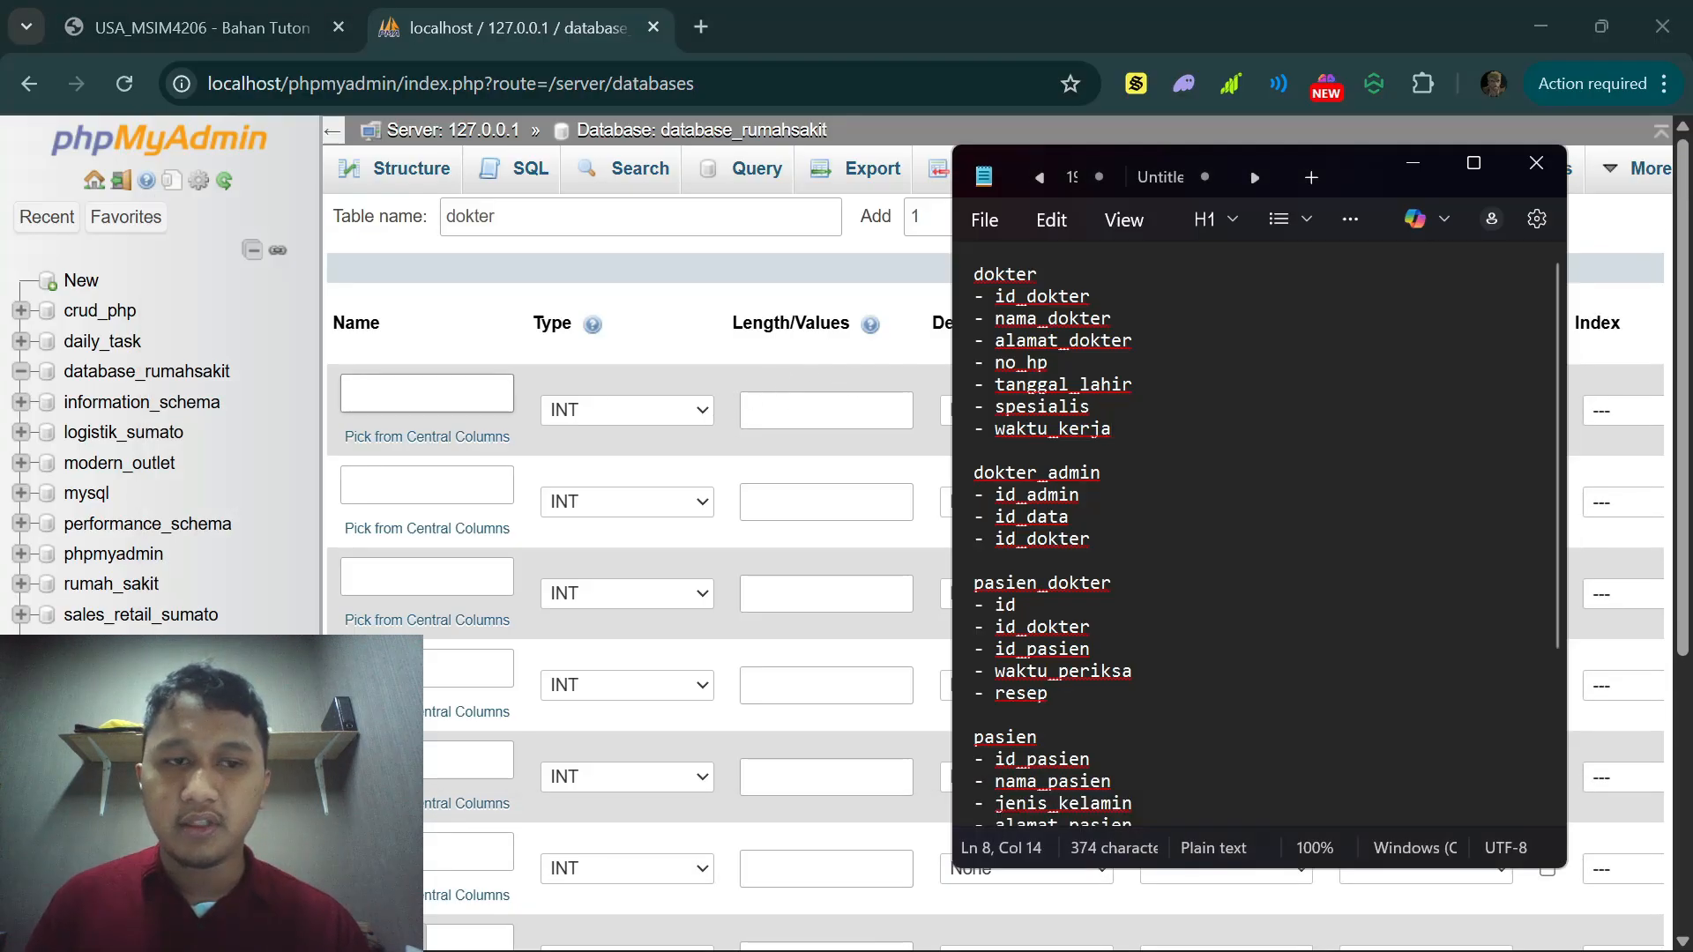
left_click(426, 394)
type("id_dokter")
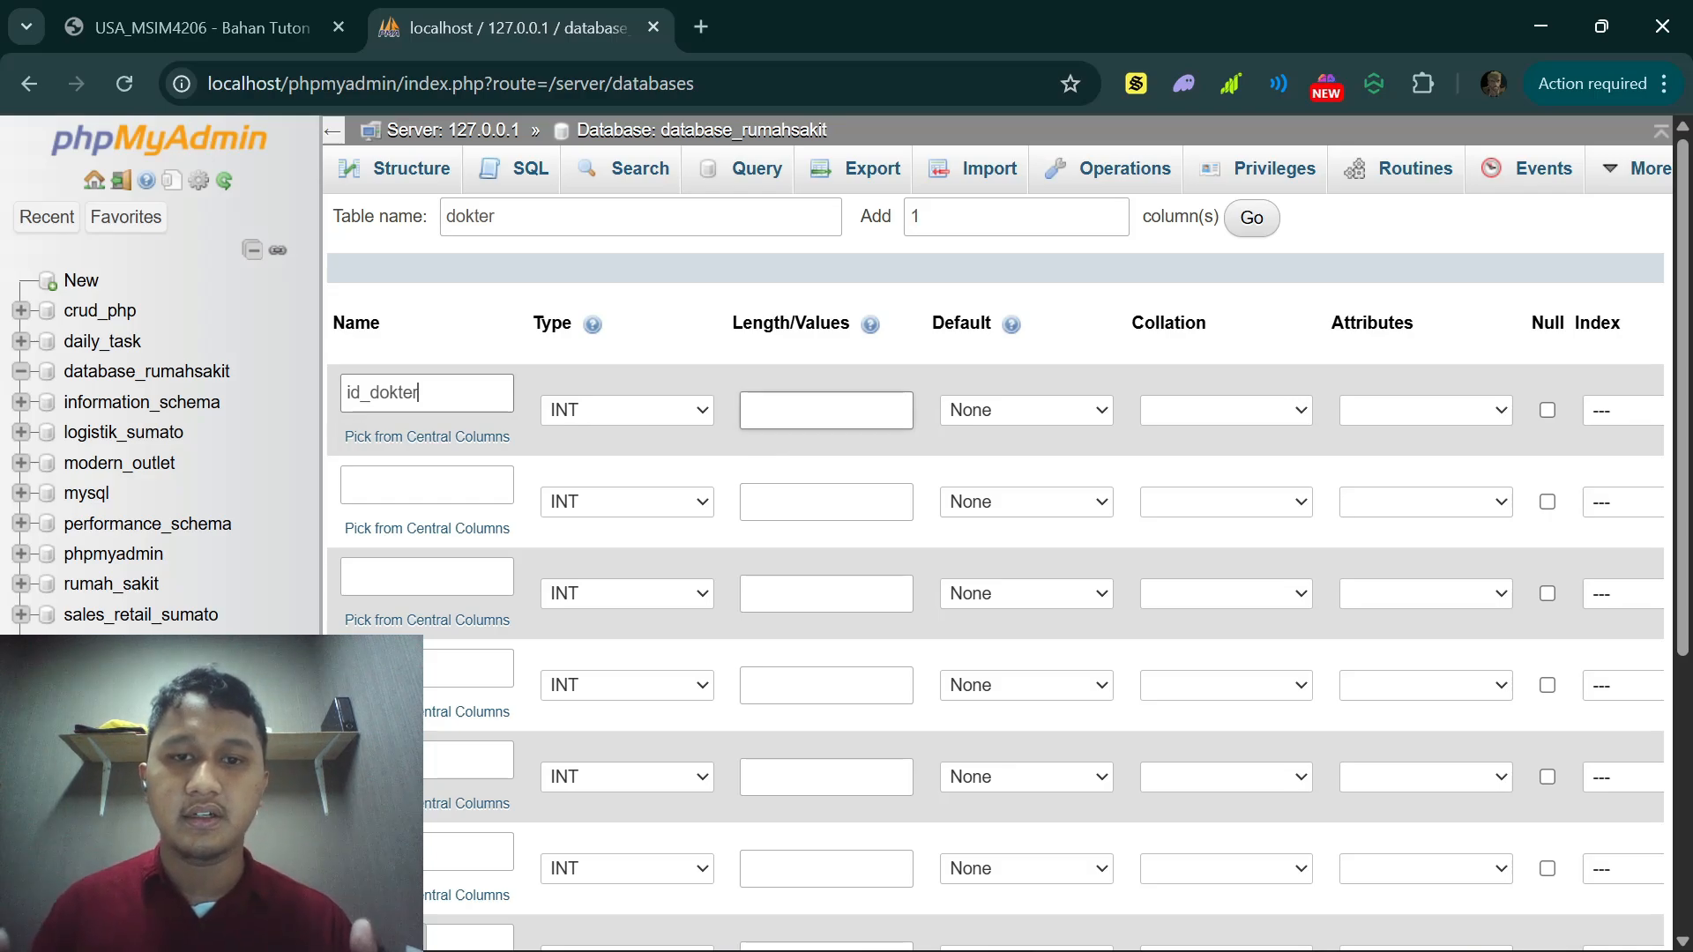
left_click(826, 410)
type("10")
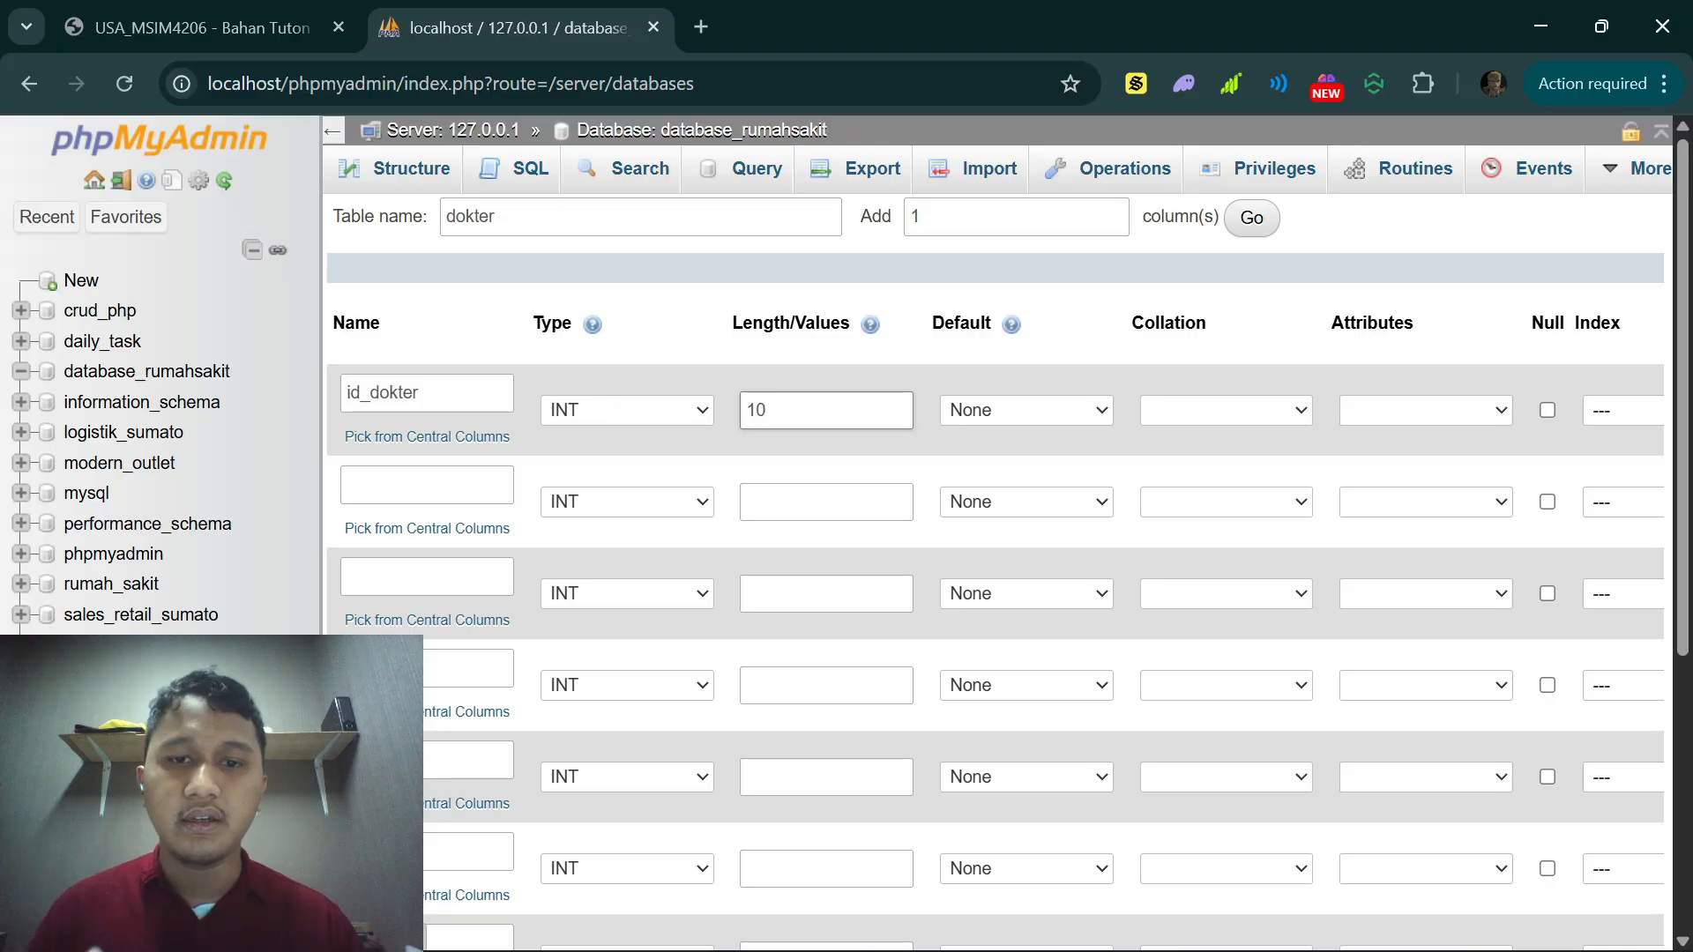
Step: Enable auto-increment with a PRIMARY index for the id_dokter column
scroll(811, 422, "right", 7)
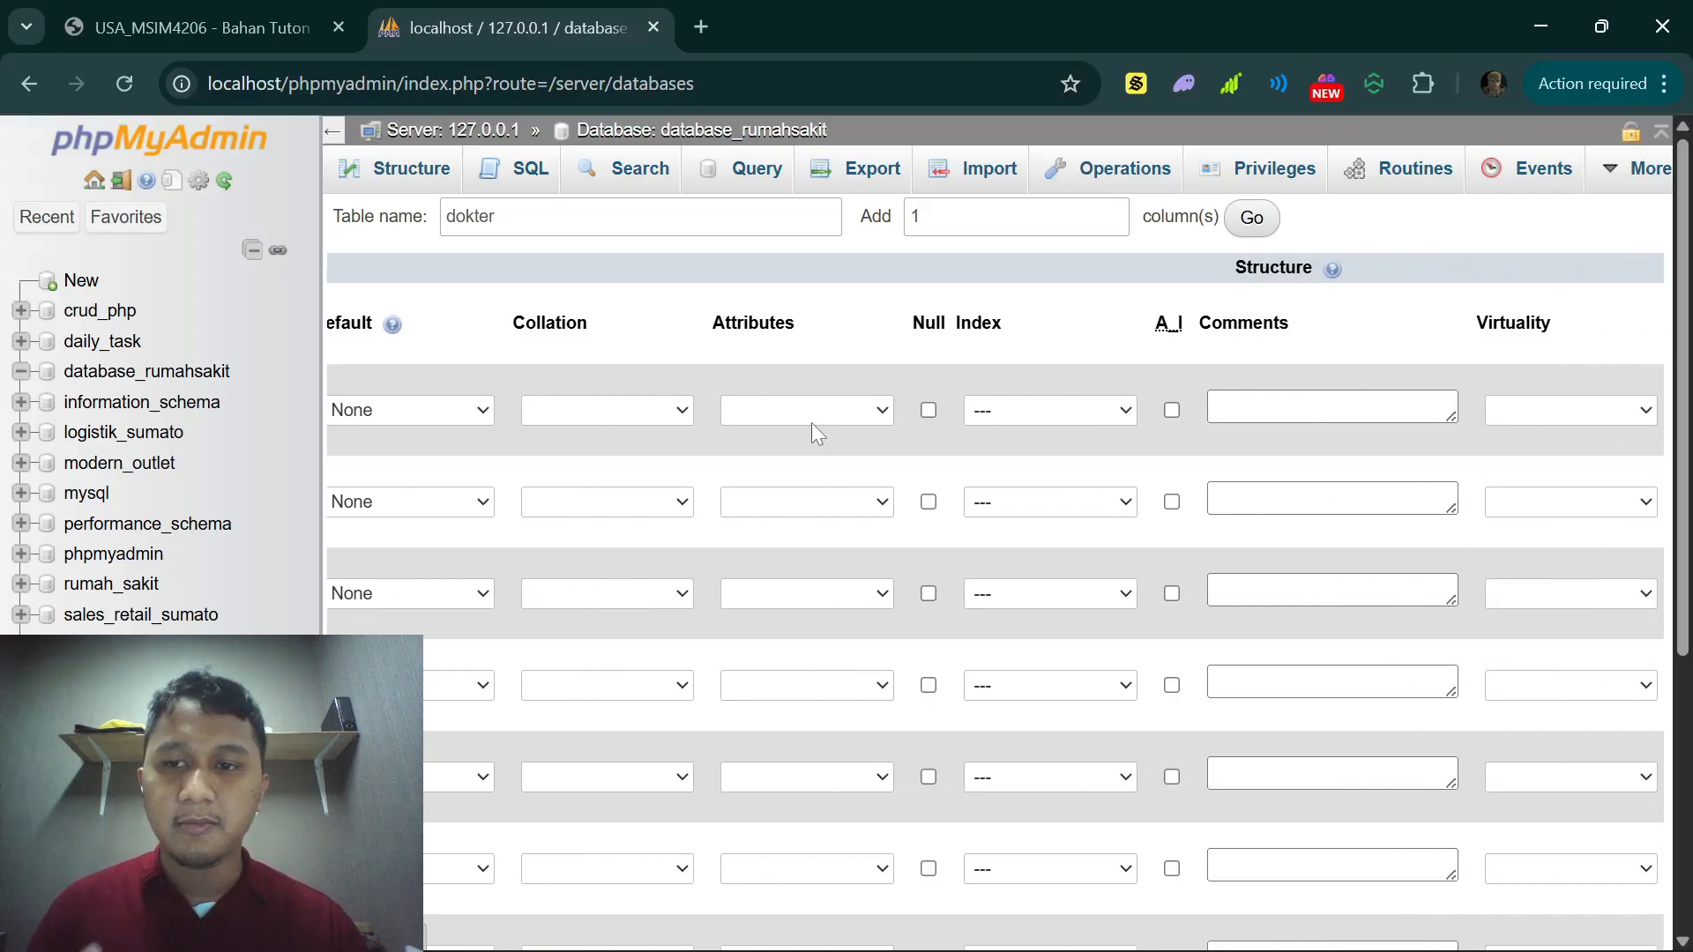
left_click(1170, 411)
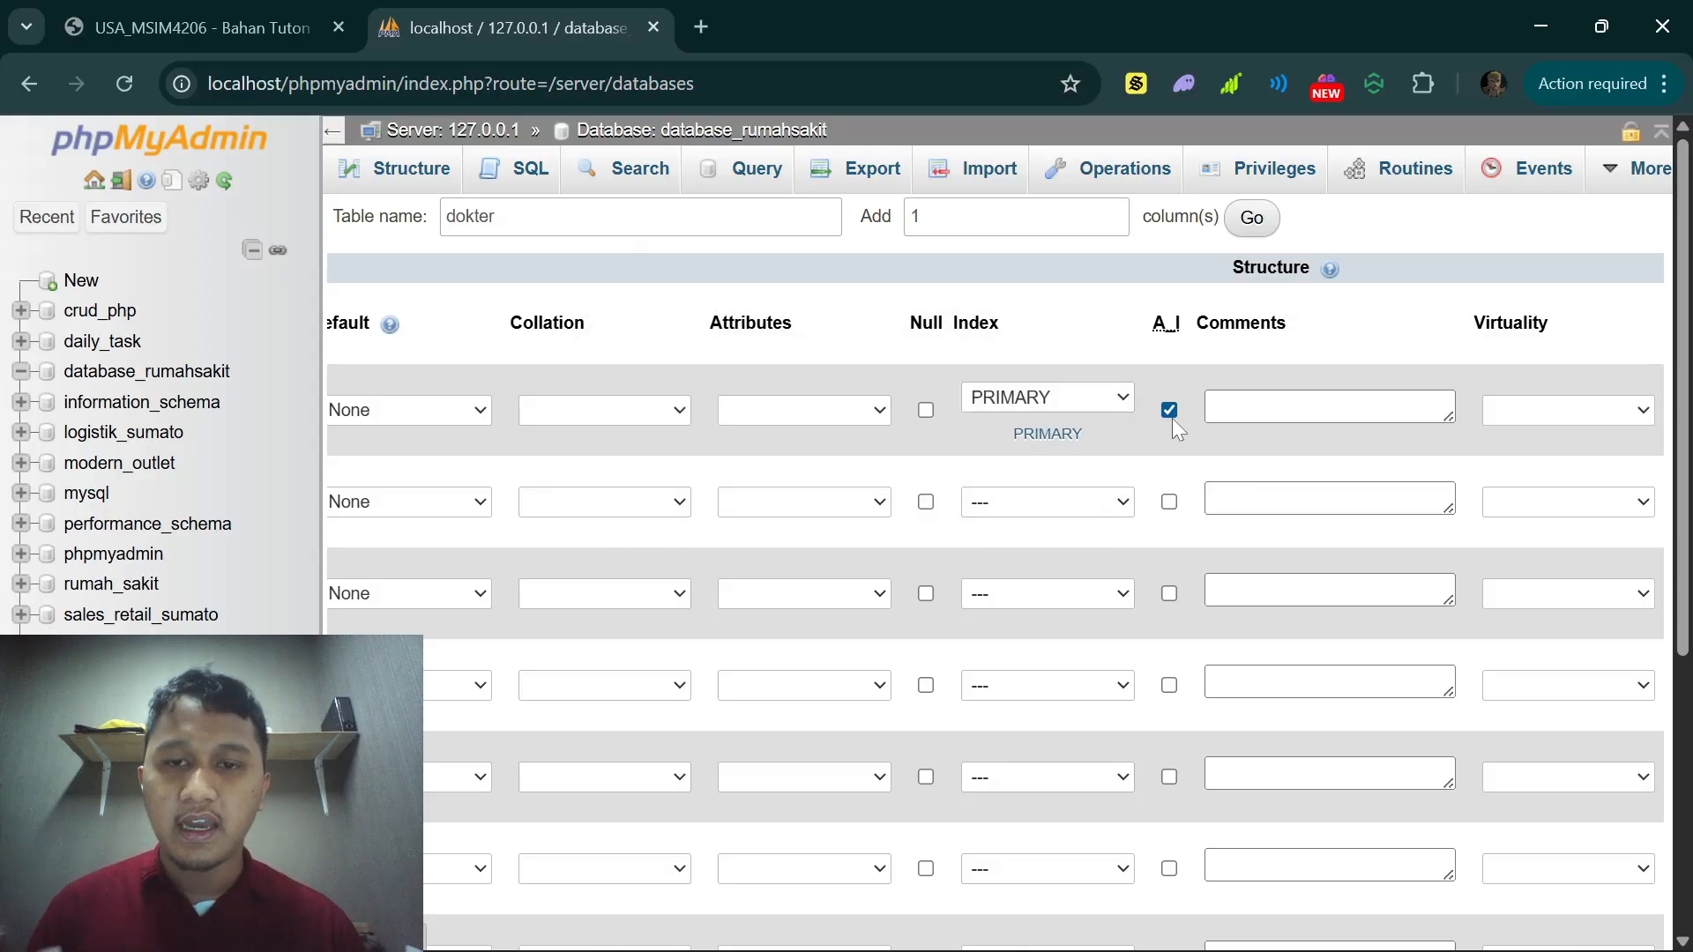
scroll(1172, 418, "left", 7)
scroll(959, 411, "right", 9)
scroll(959, 411, "right", 1)
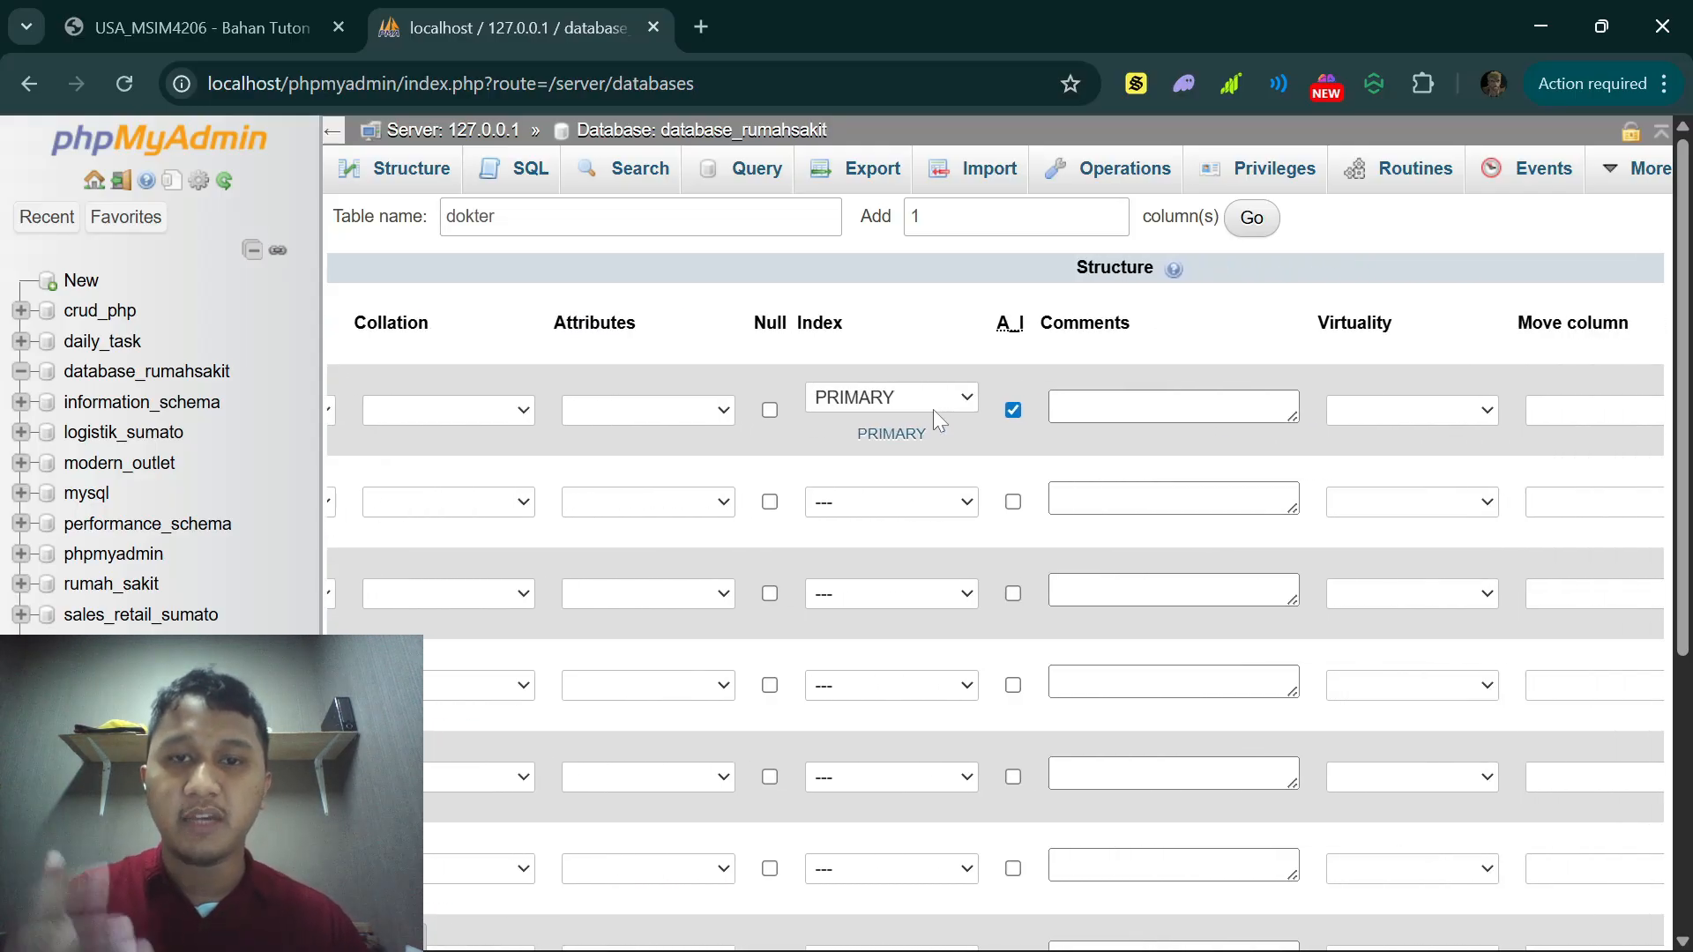
scroll(928, 409, "left", 9)
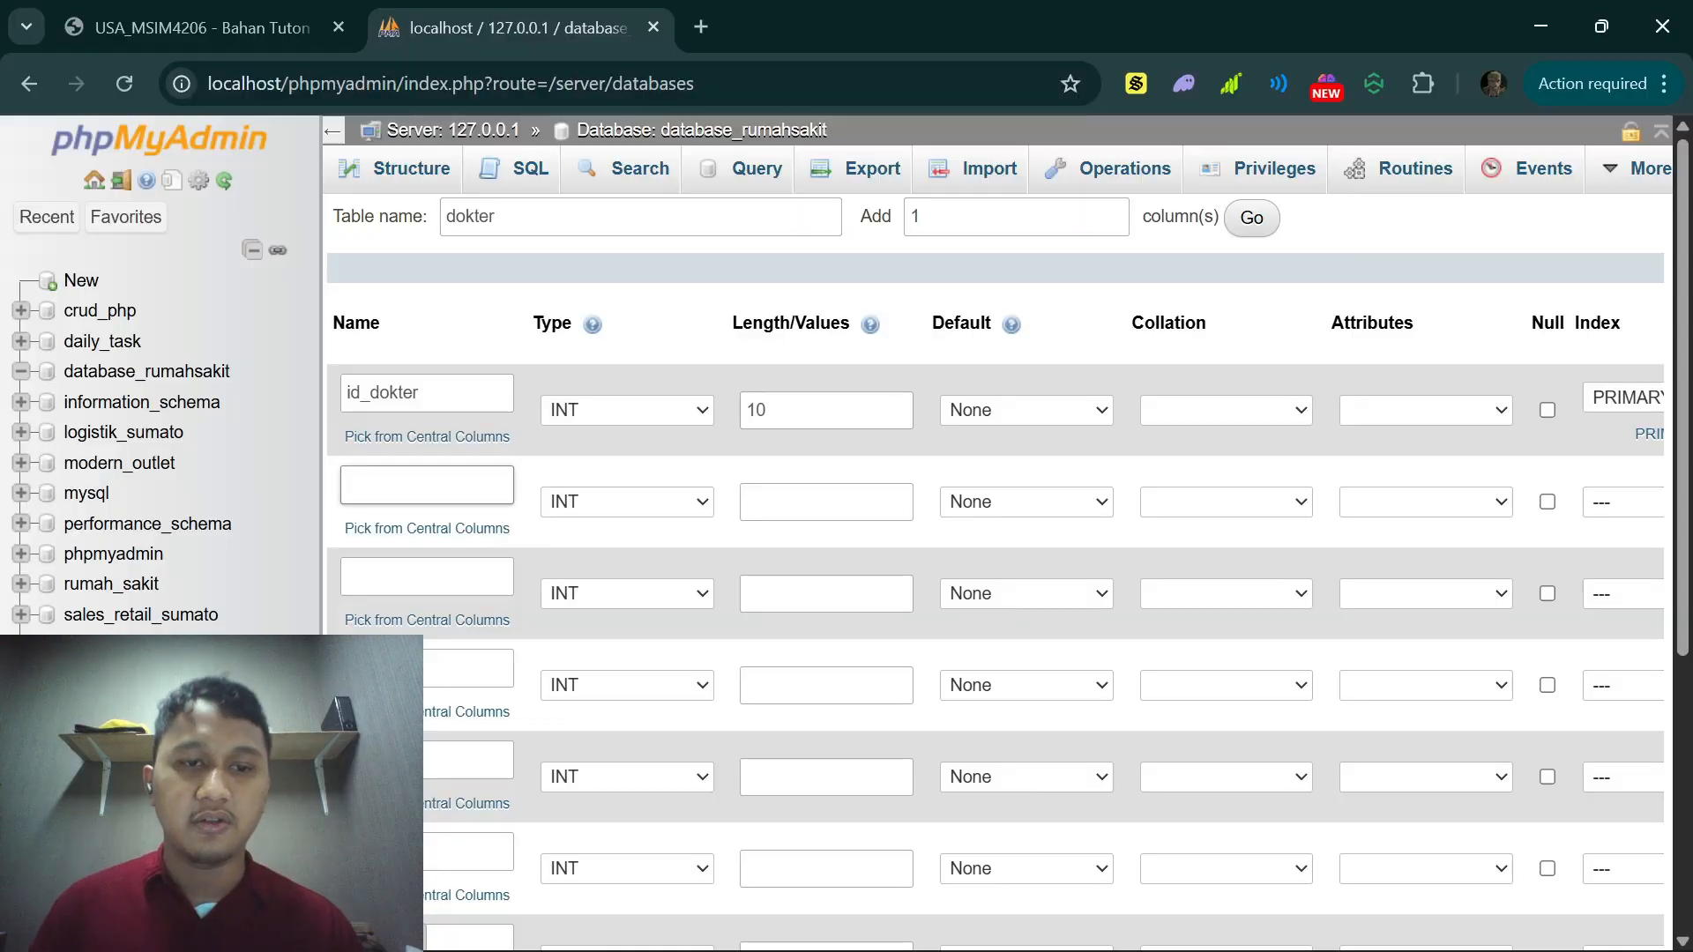
Step: Arrange the Notepad field list and the phpMyAdmin browser window side by side
key("Tab")
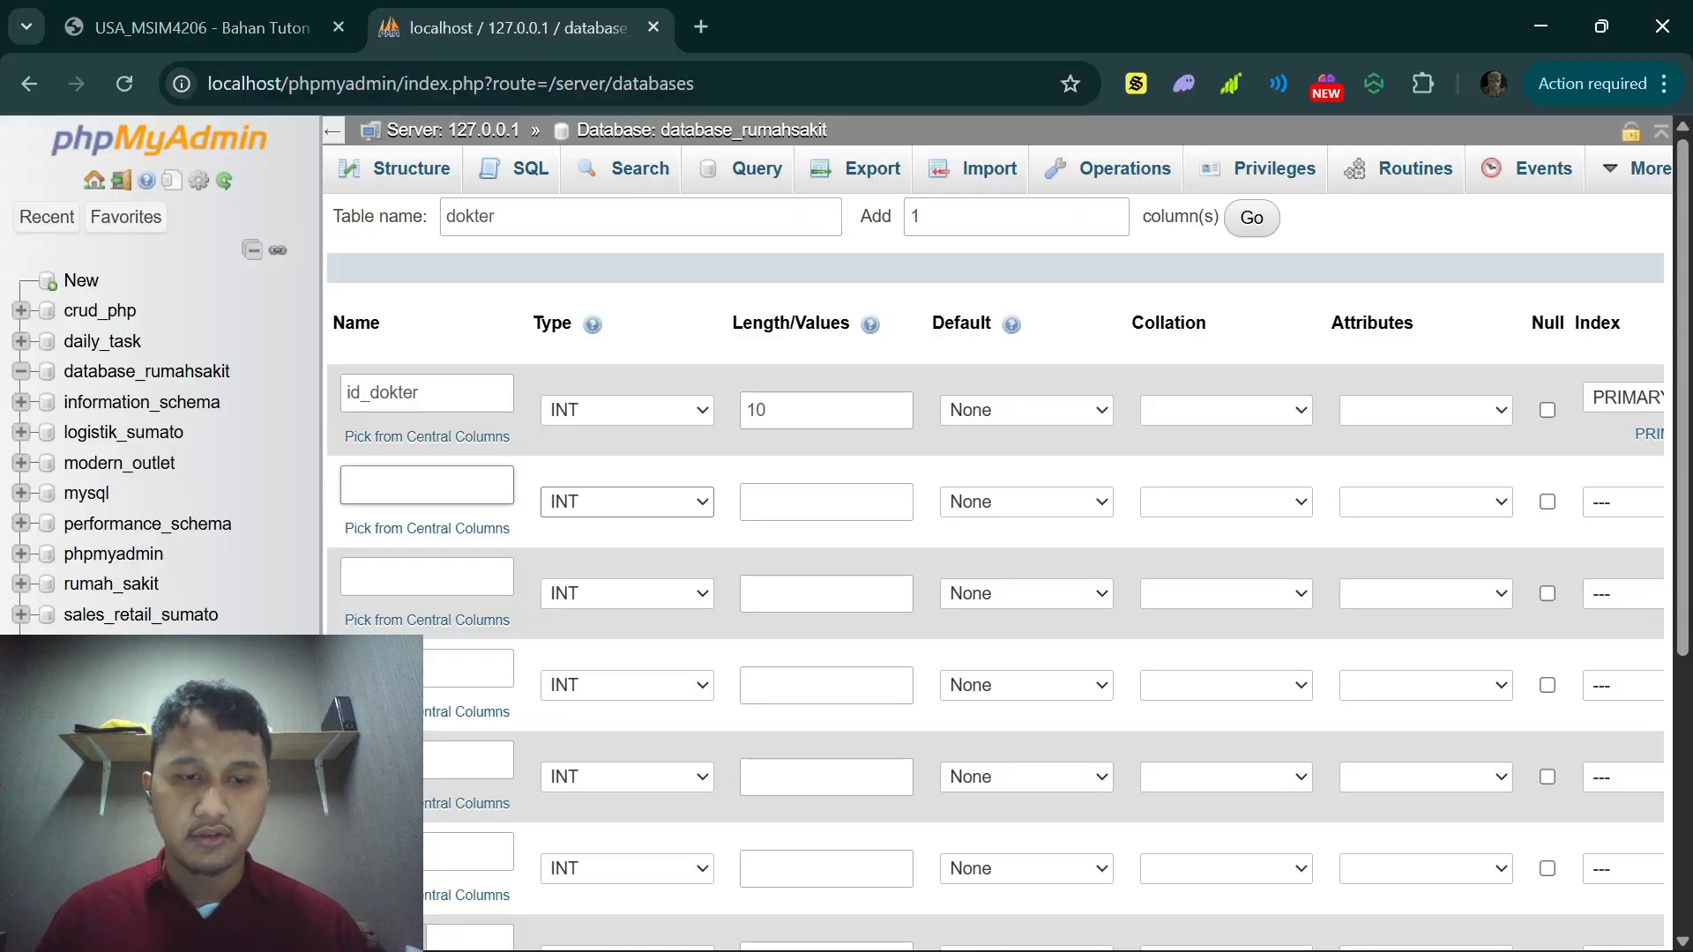
left_click(1180, 920)
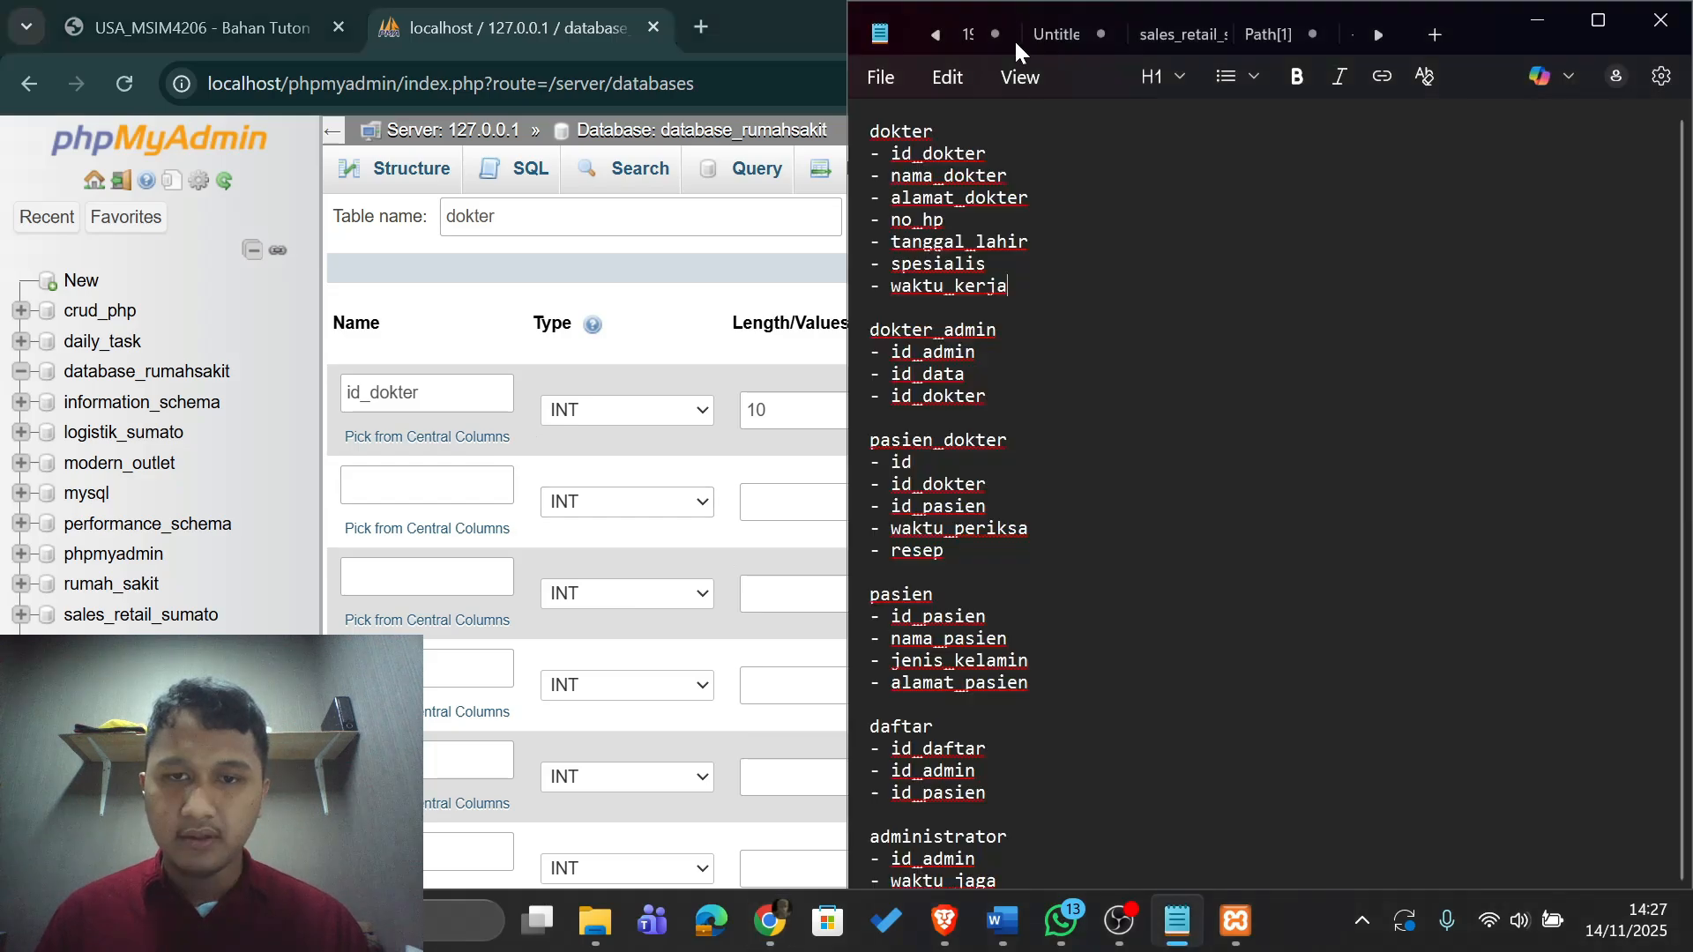
left_click(668, 314)
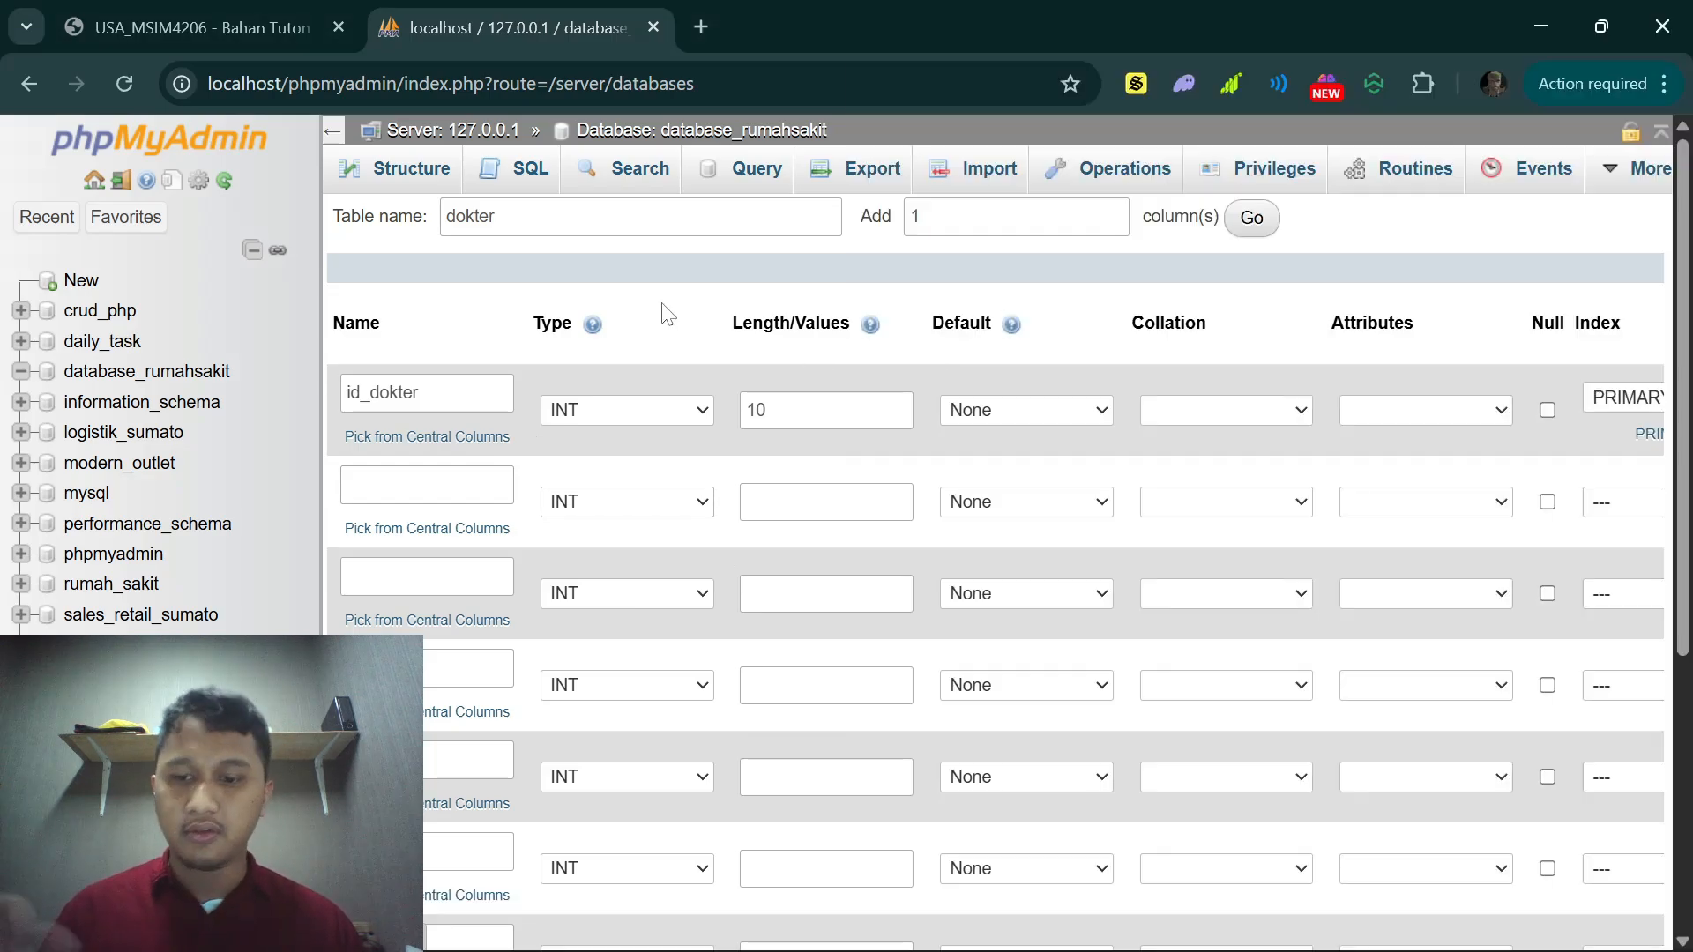
key("super+Left")
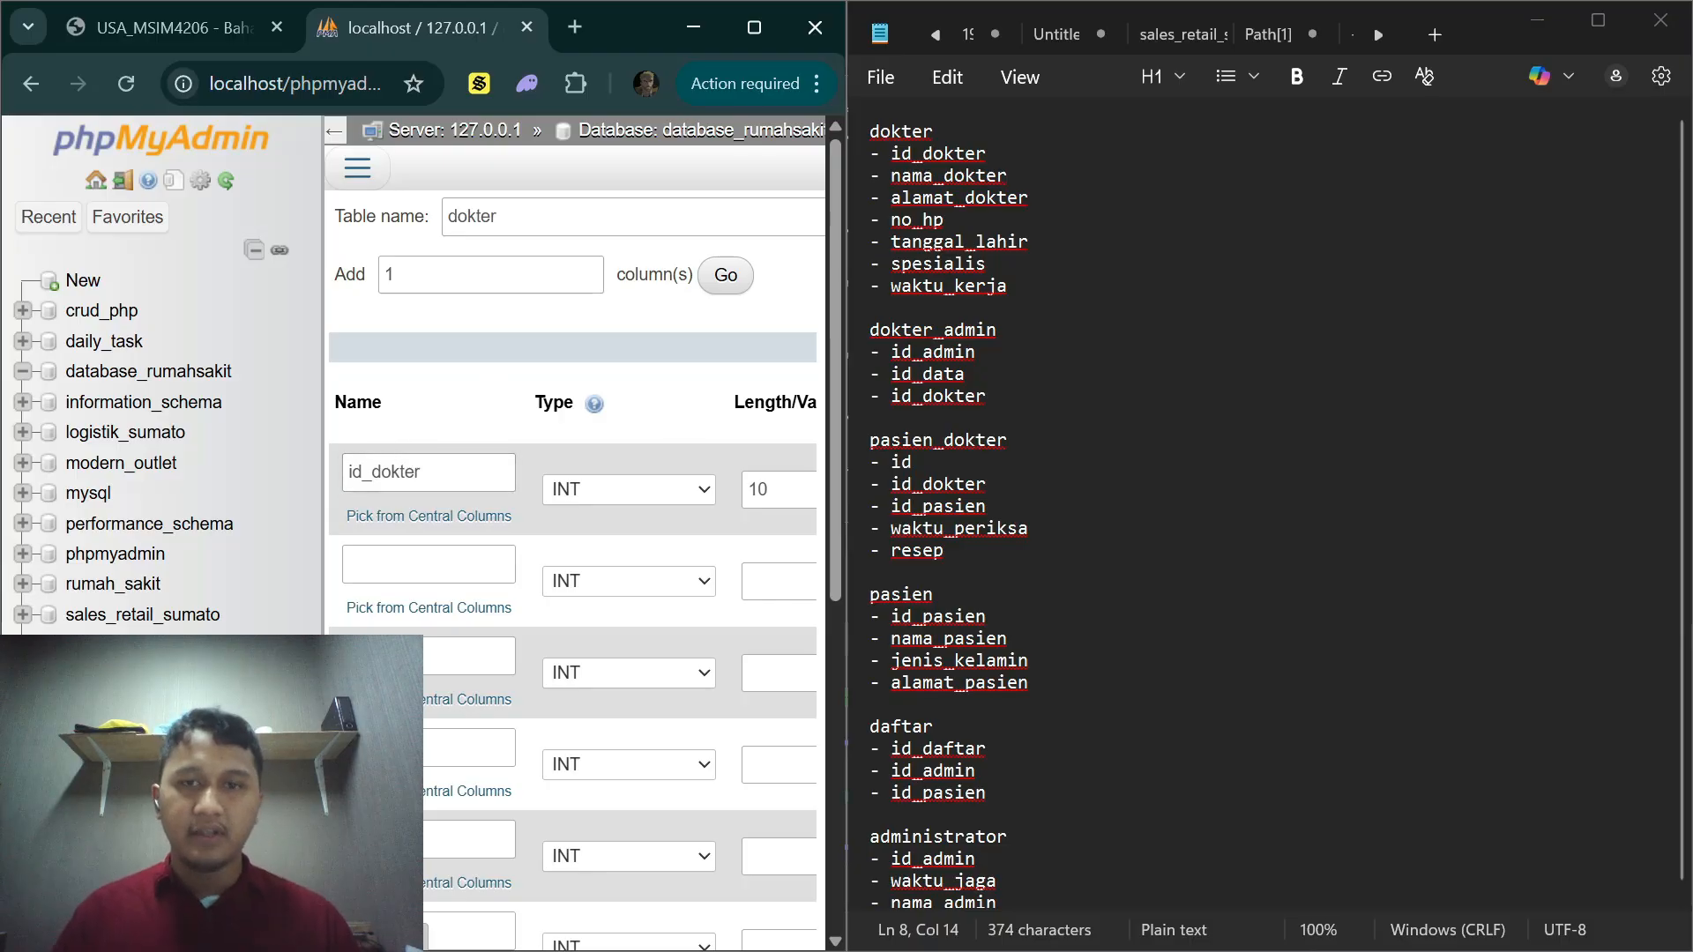
Step: Name the dokter table's second column nama_dokter and set its type to VARCHAR
left_click(502, 554)
type("n")
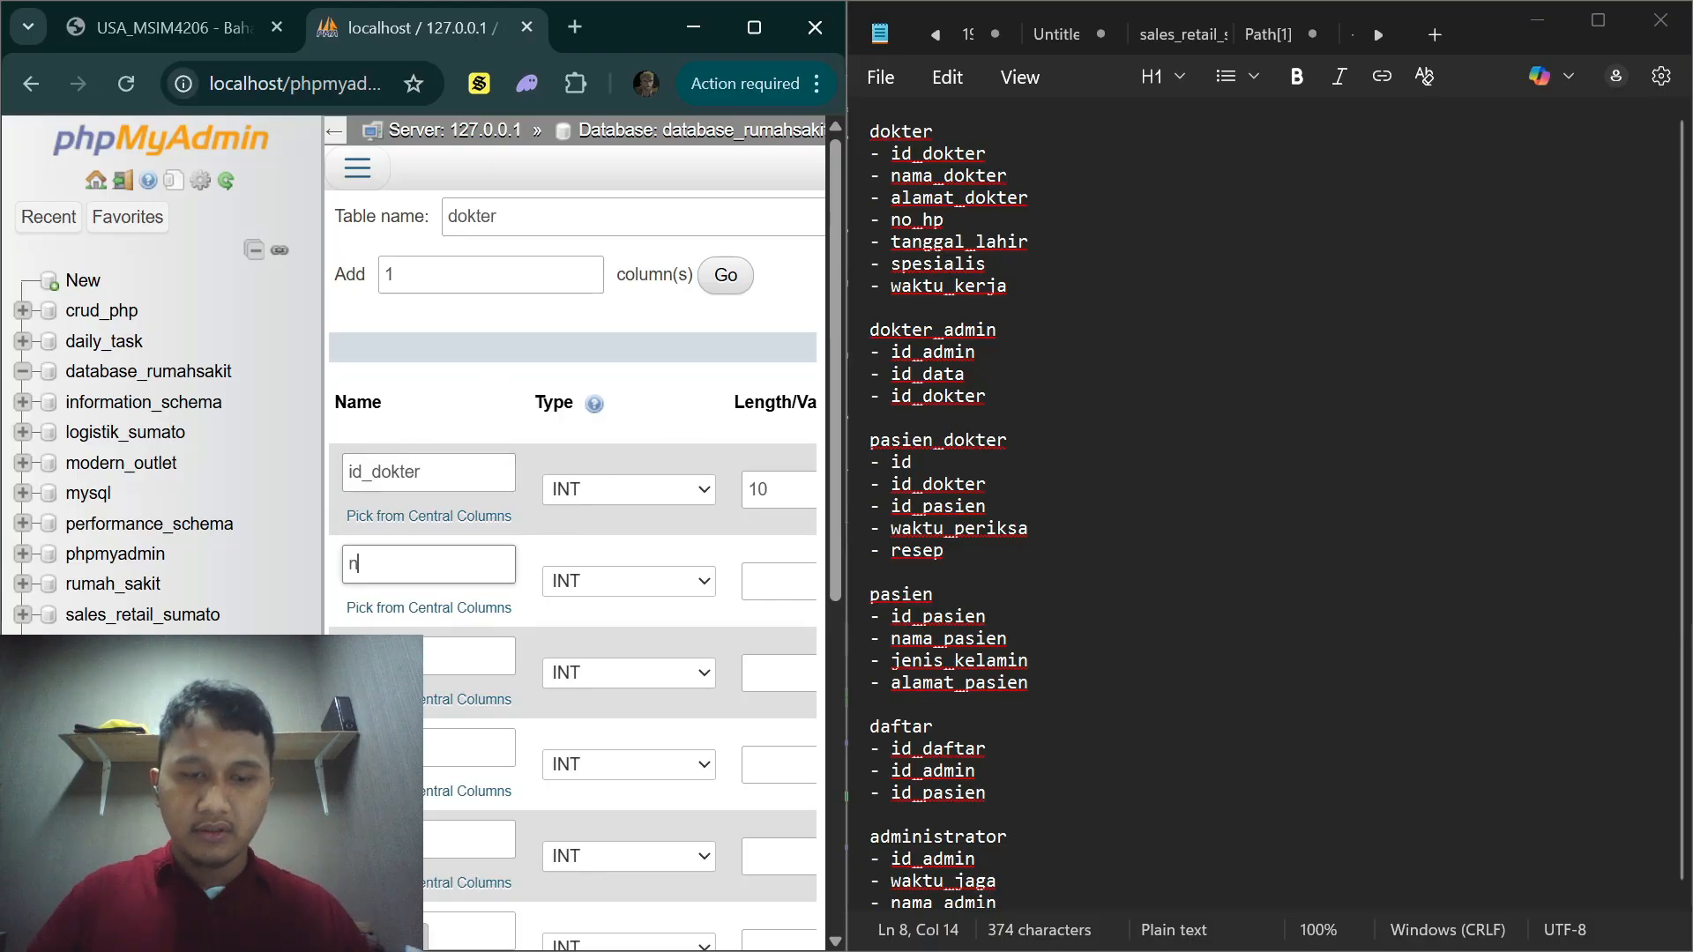
type("ama_dokter")
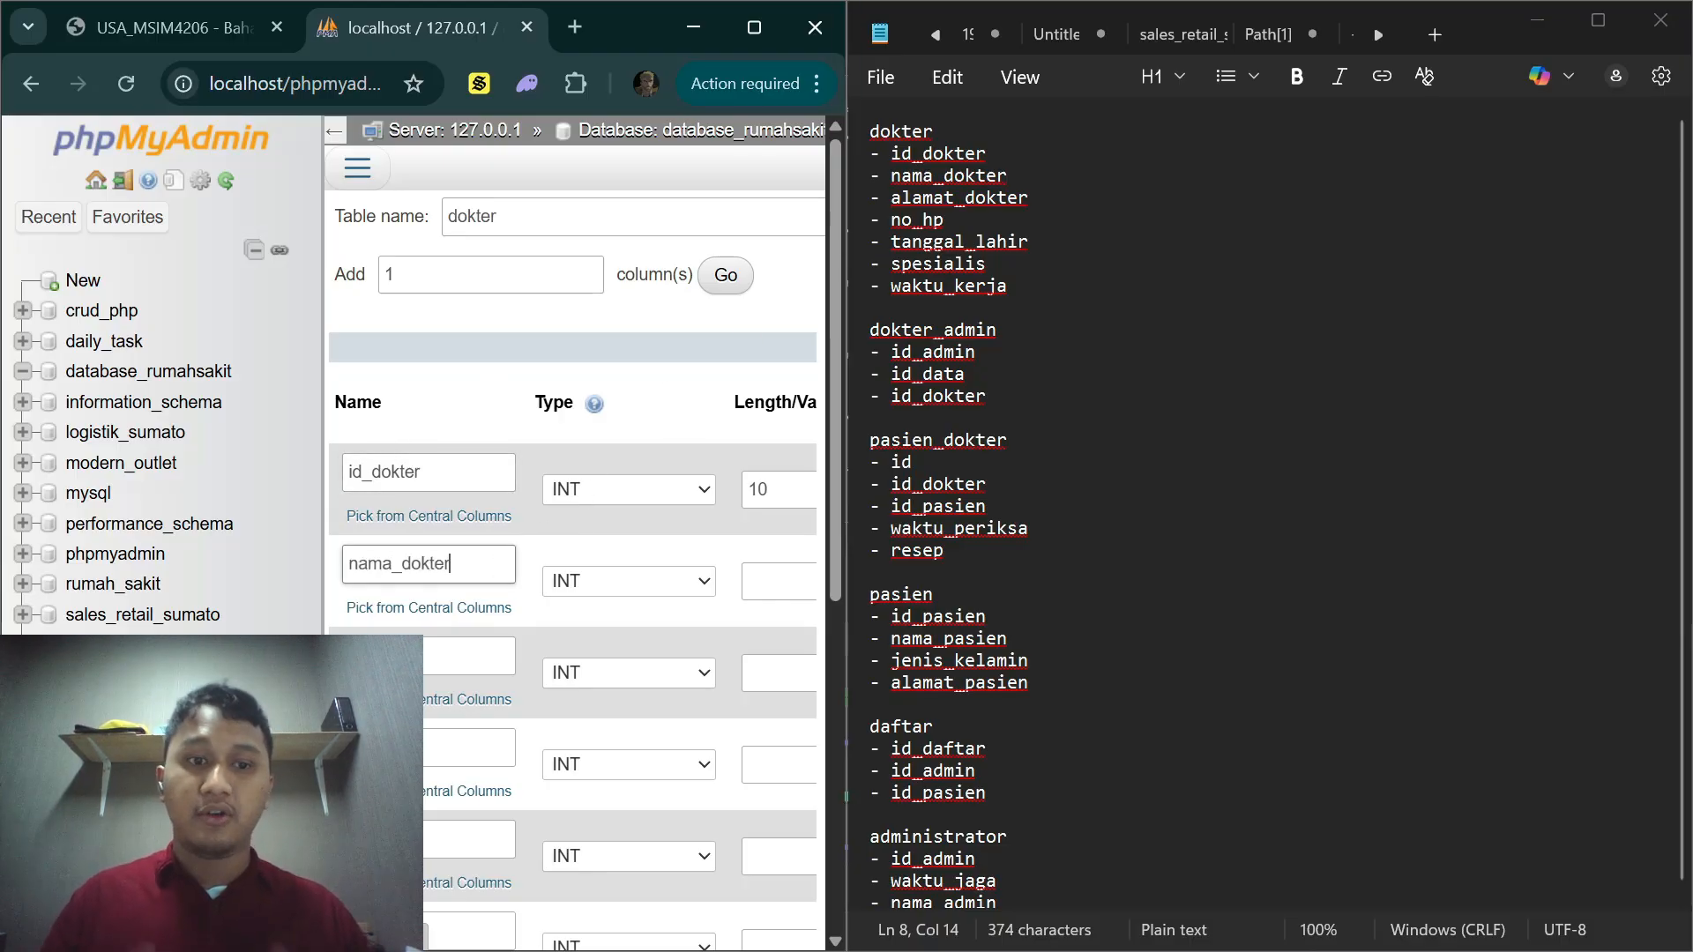
scroll(573, 529, "right", 2)
left_click(553, 580)
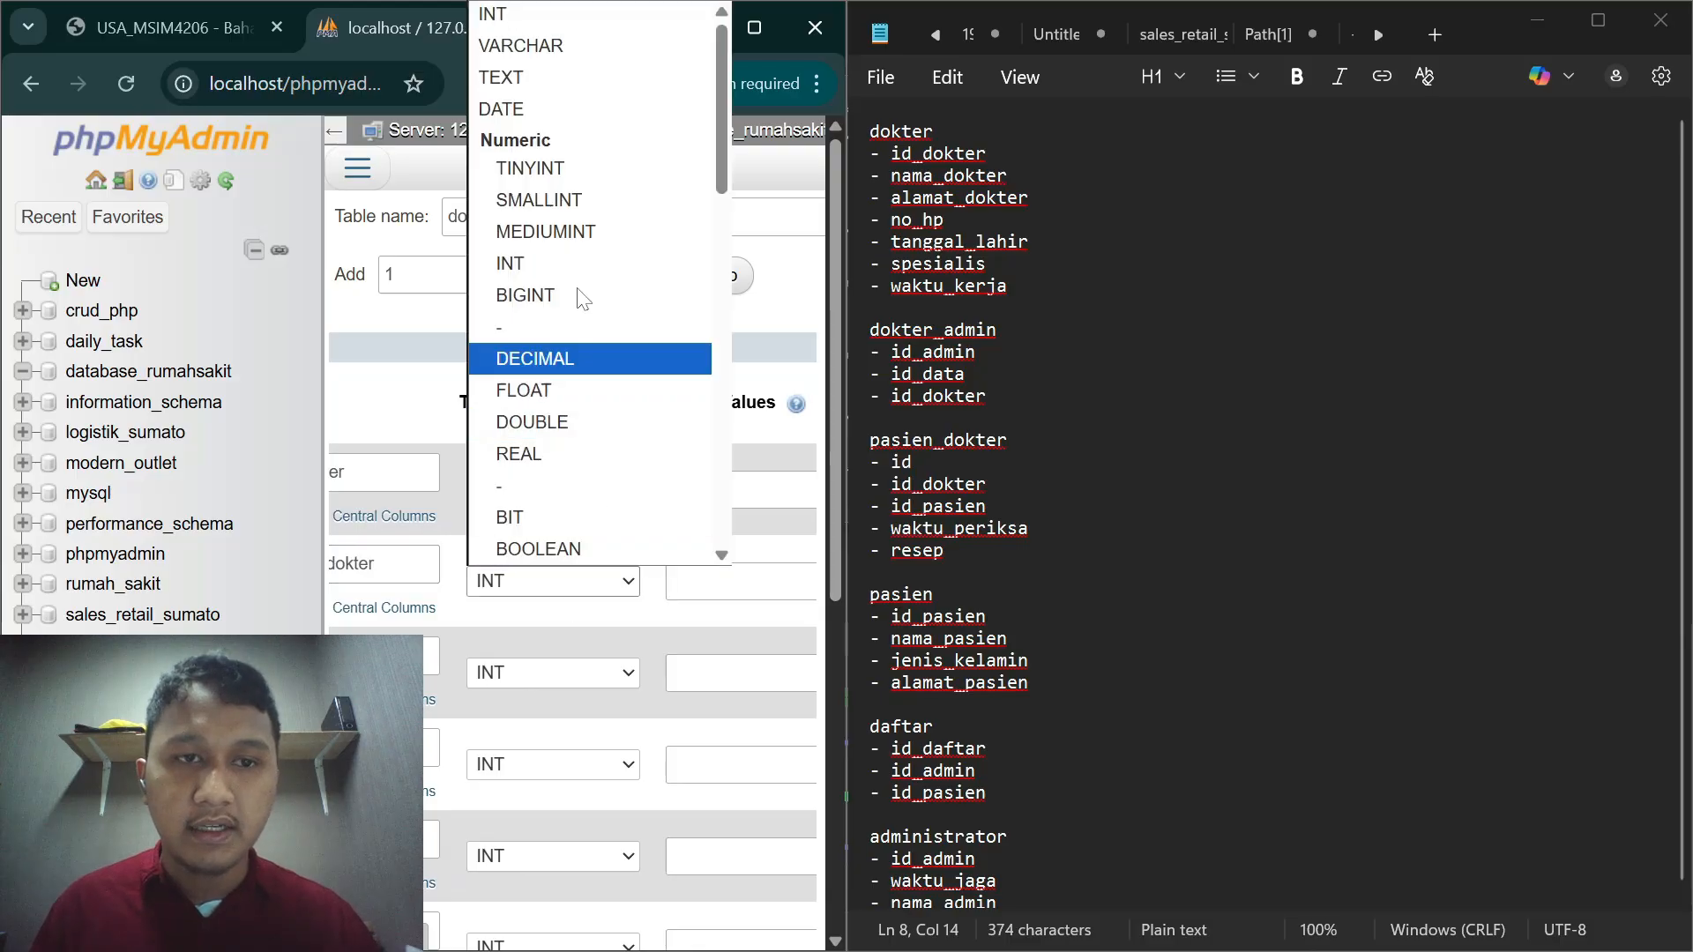
left_click(578, 44)
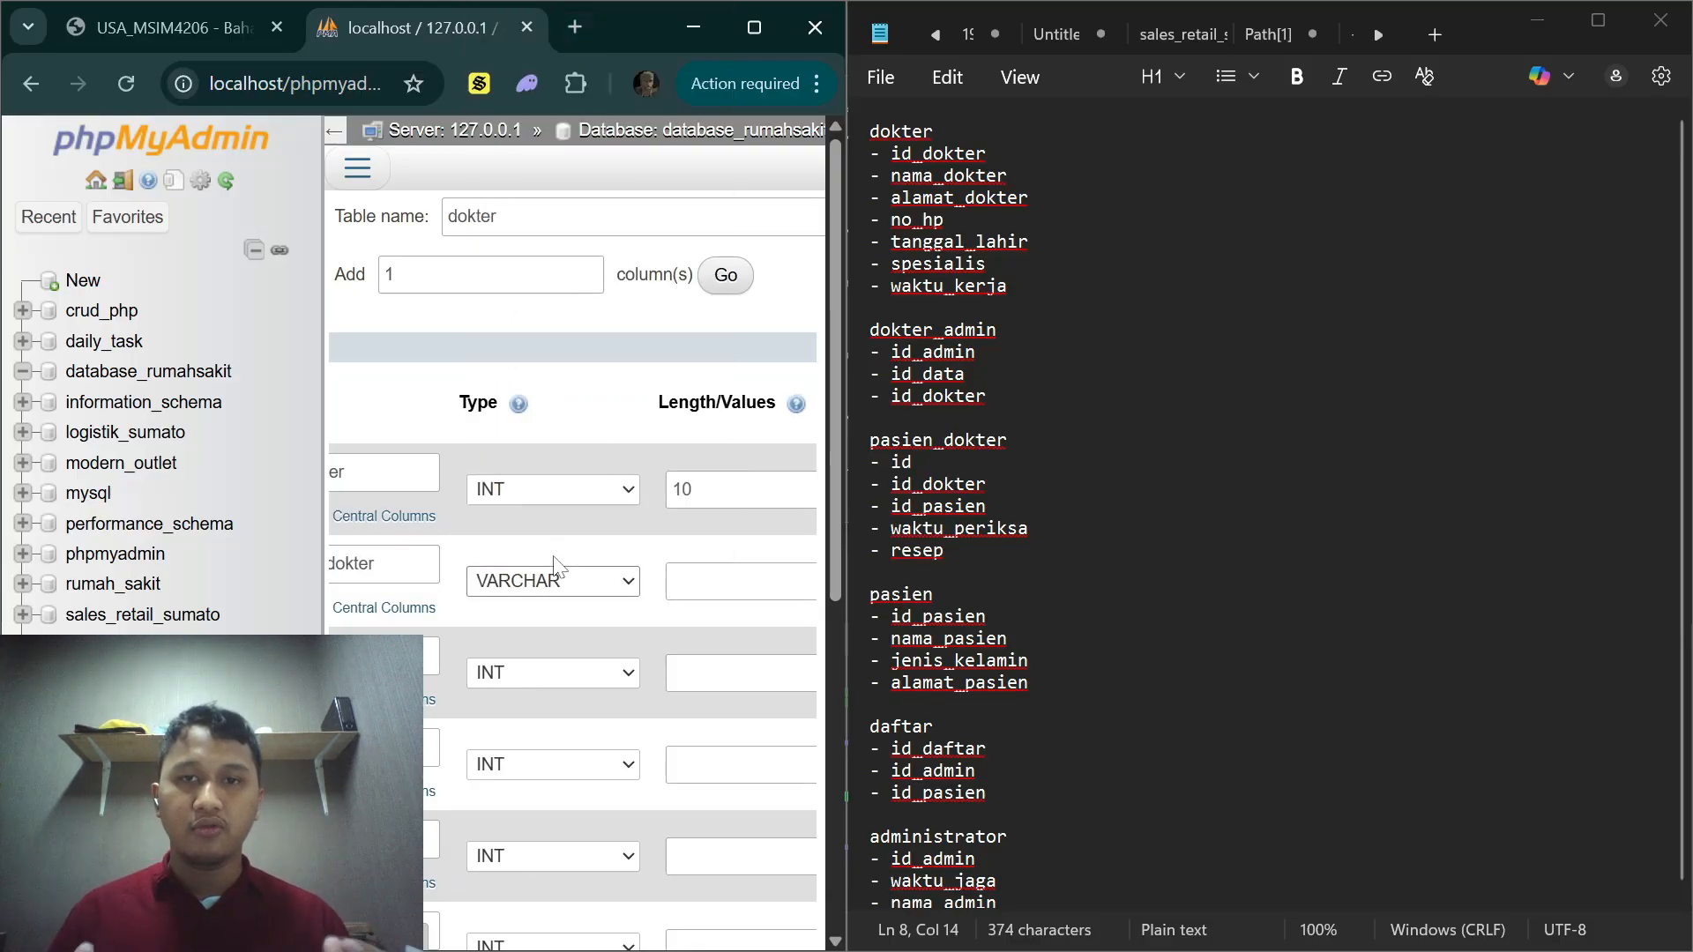
Step: Set the length of the nama_dokter column to 100
scroll(558, 565, "right", 1)
left_click(665, 582)
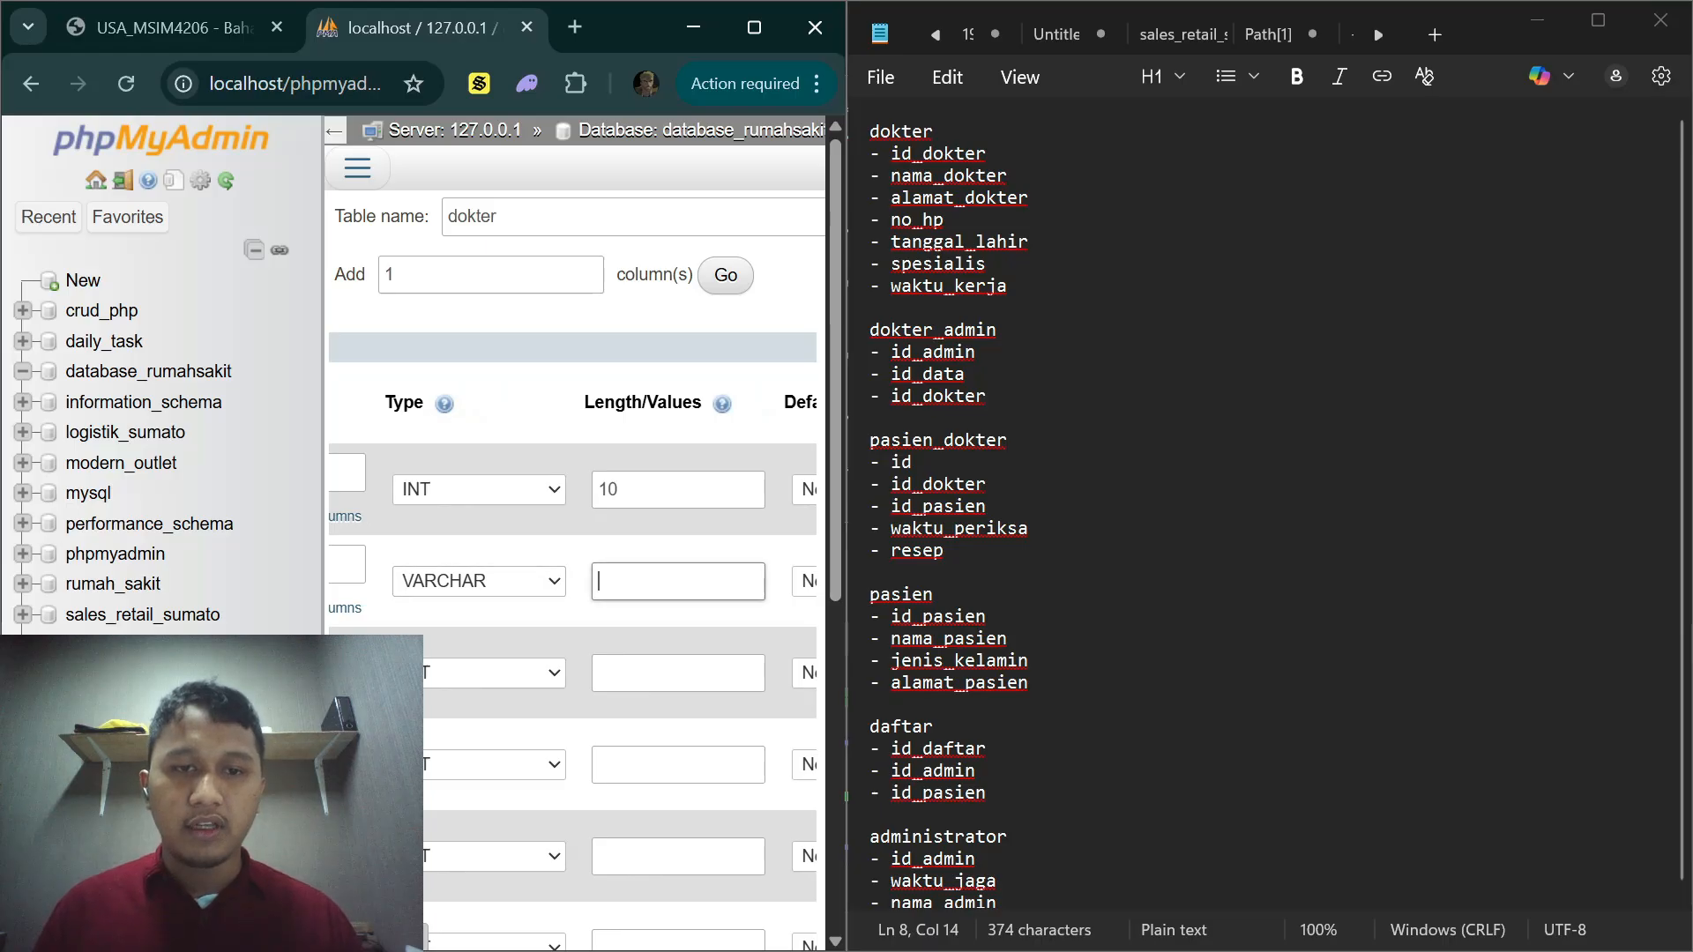
type("100")
Step: Define the third column as alamat_dokter with type VARCHAR and a length of 100
scroll(573, 670, "left", 2)
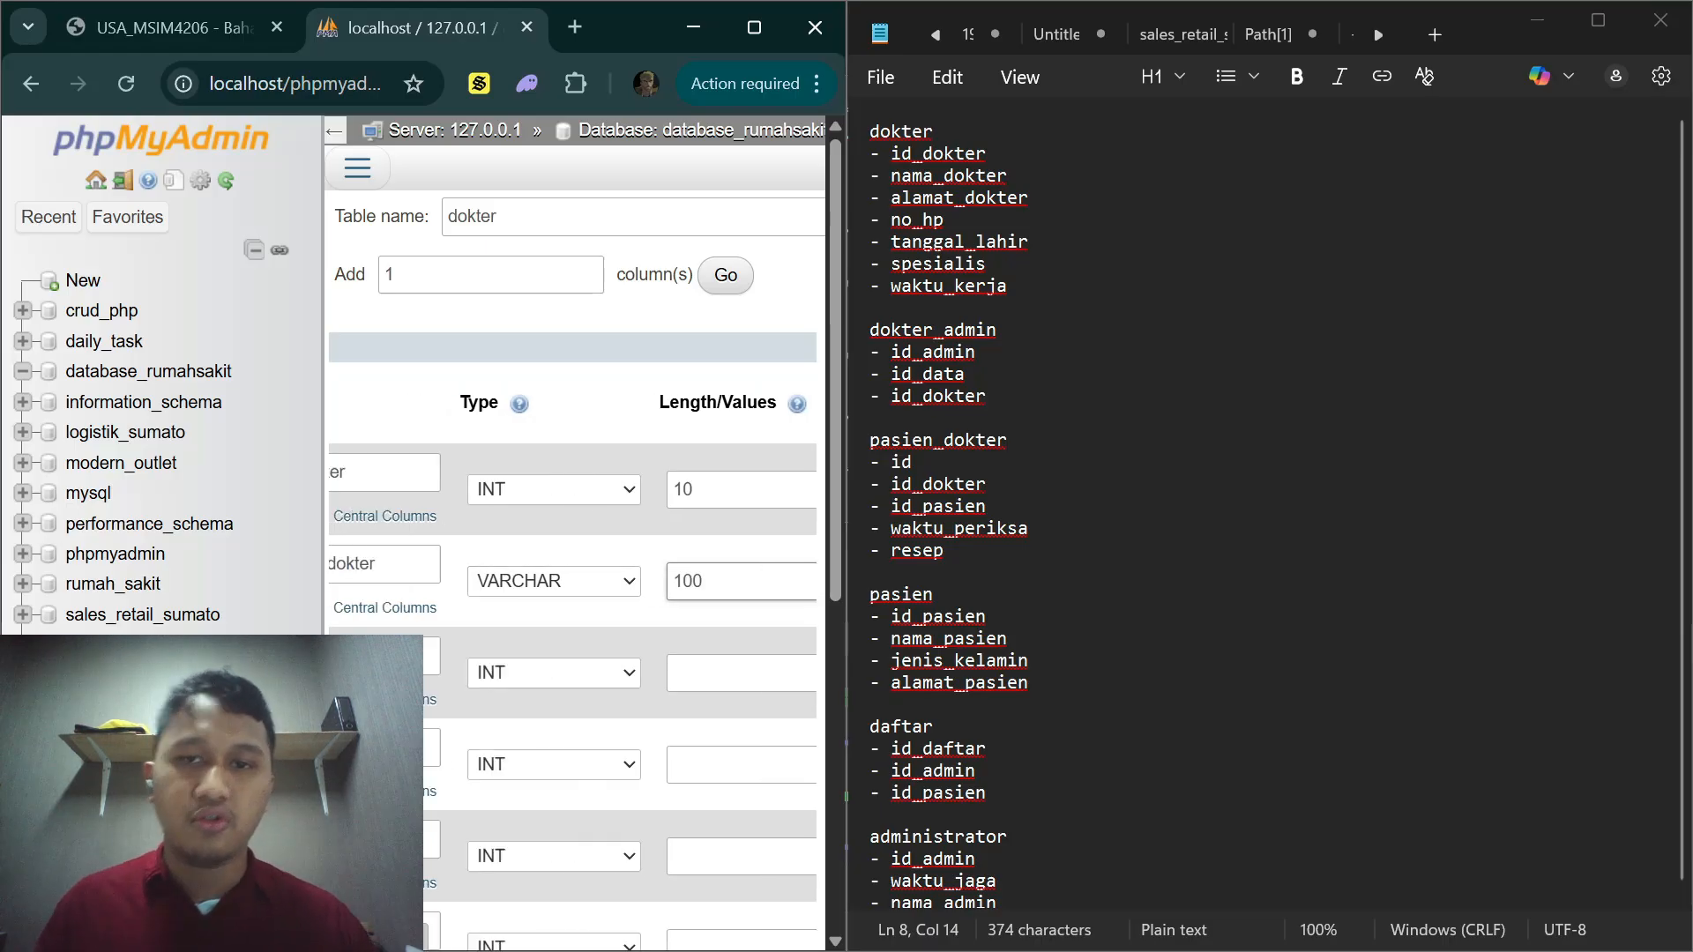
left_click(397, 656)
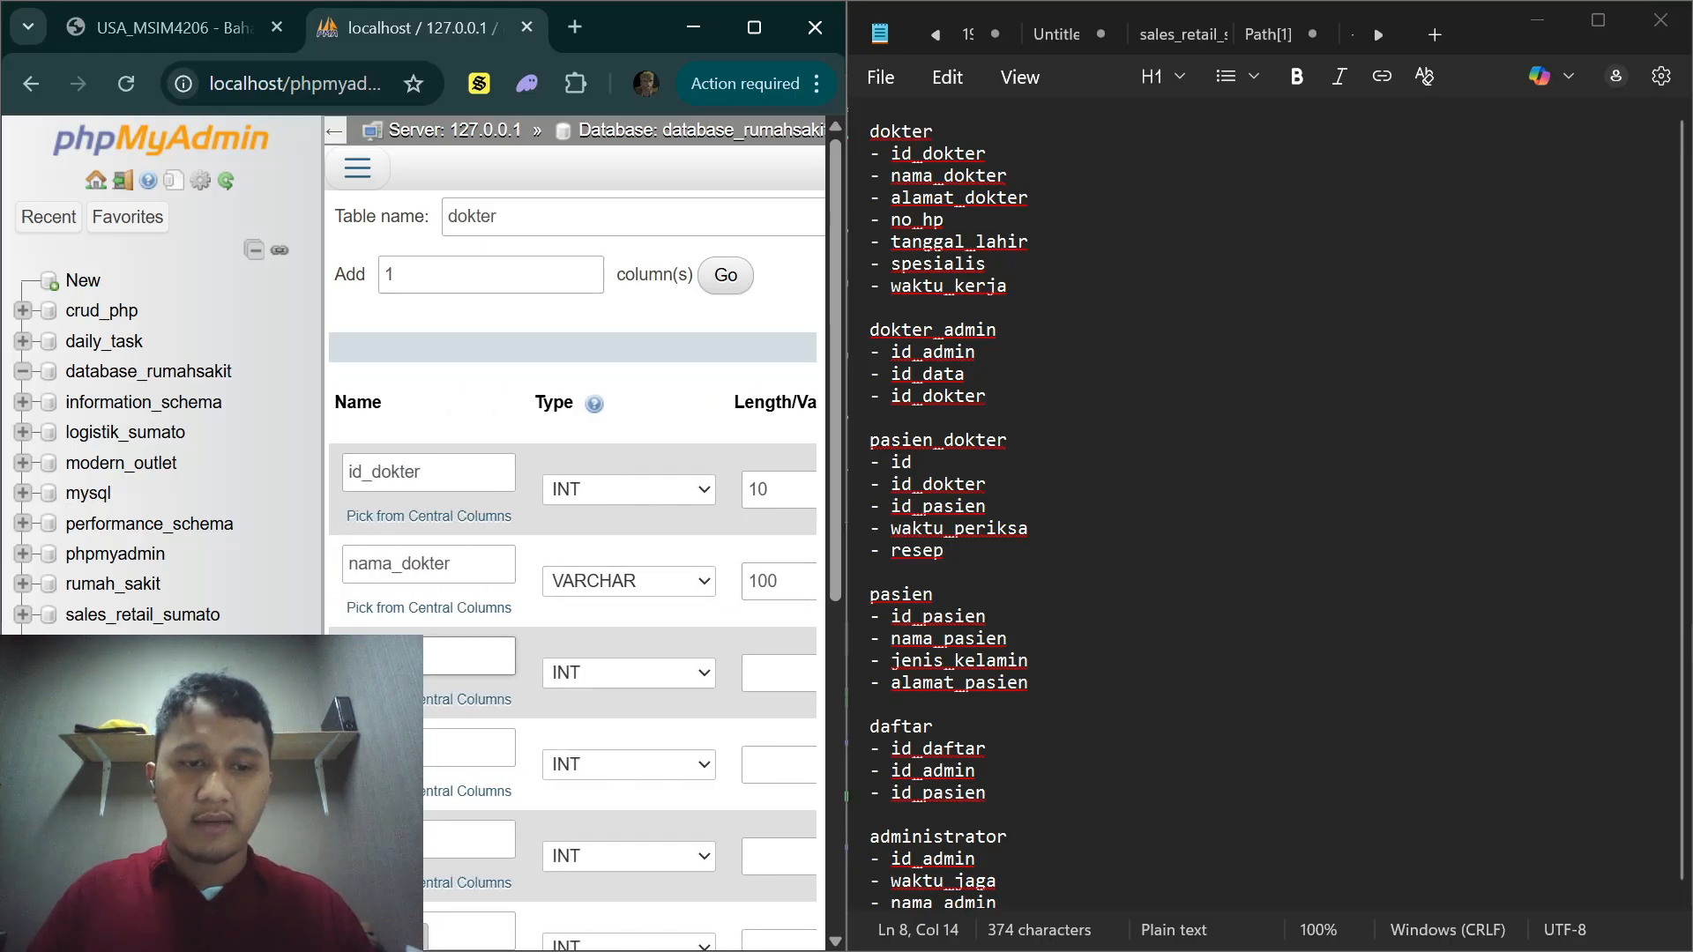
type("alamat_dokter")
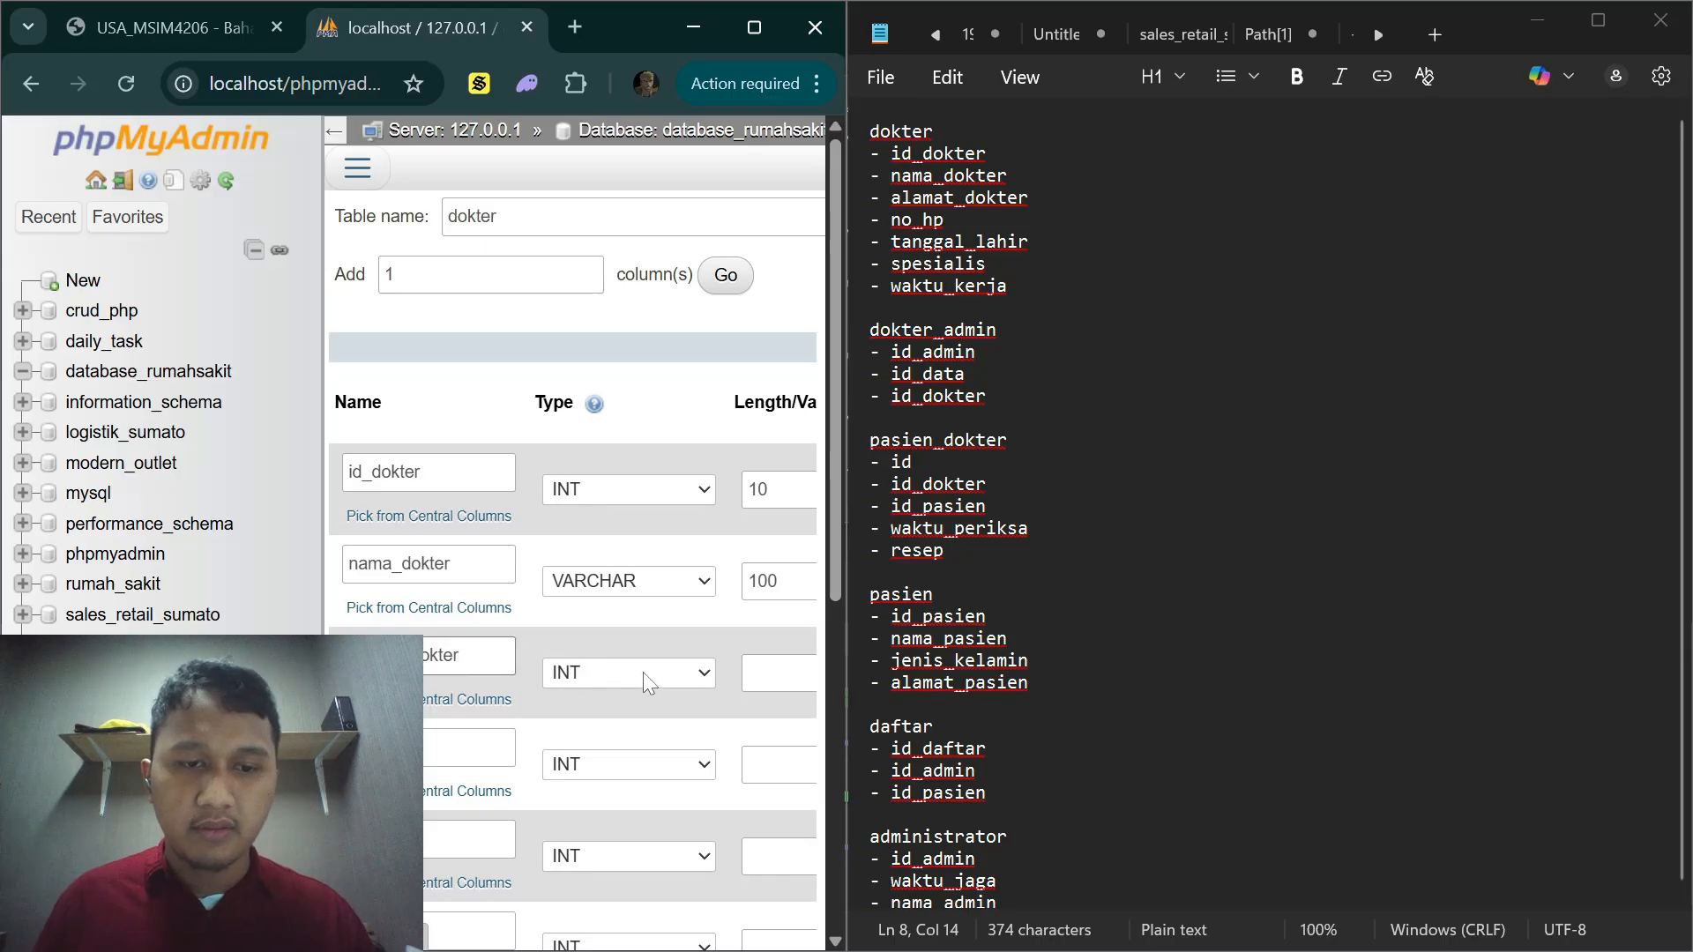
left_click(648, 683)
left_click(705, 64)
left_click(767, 673)
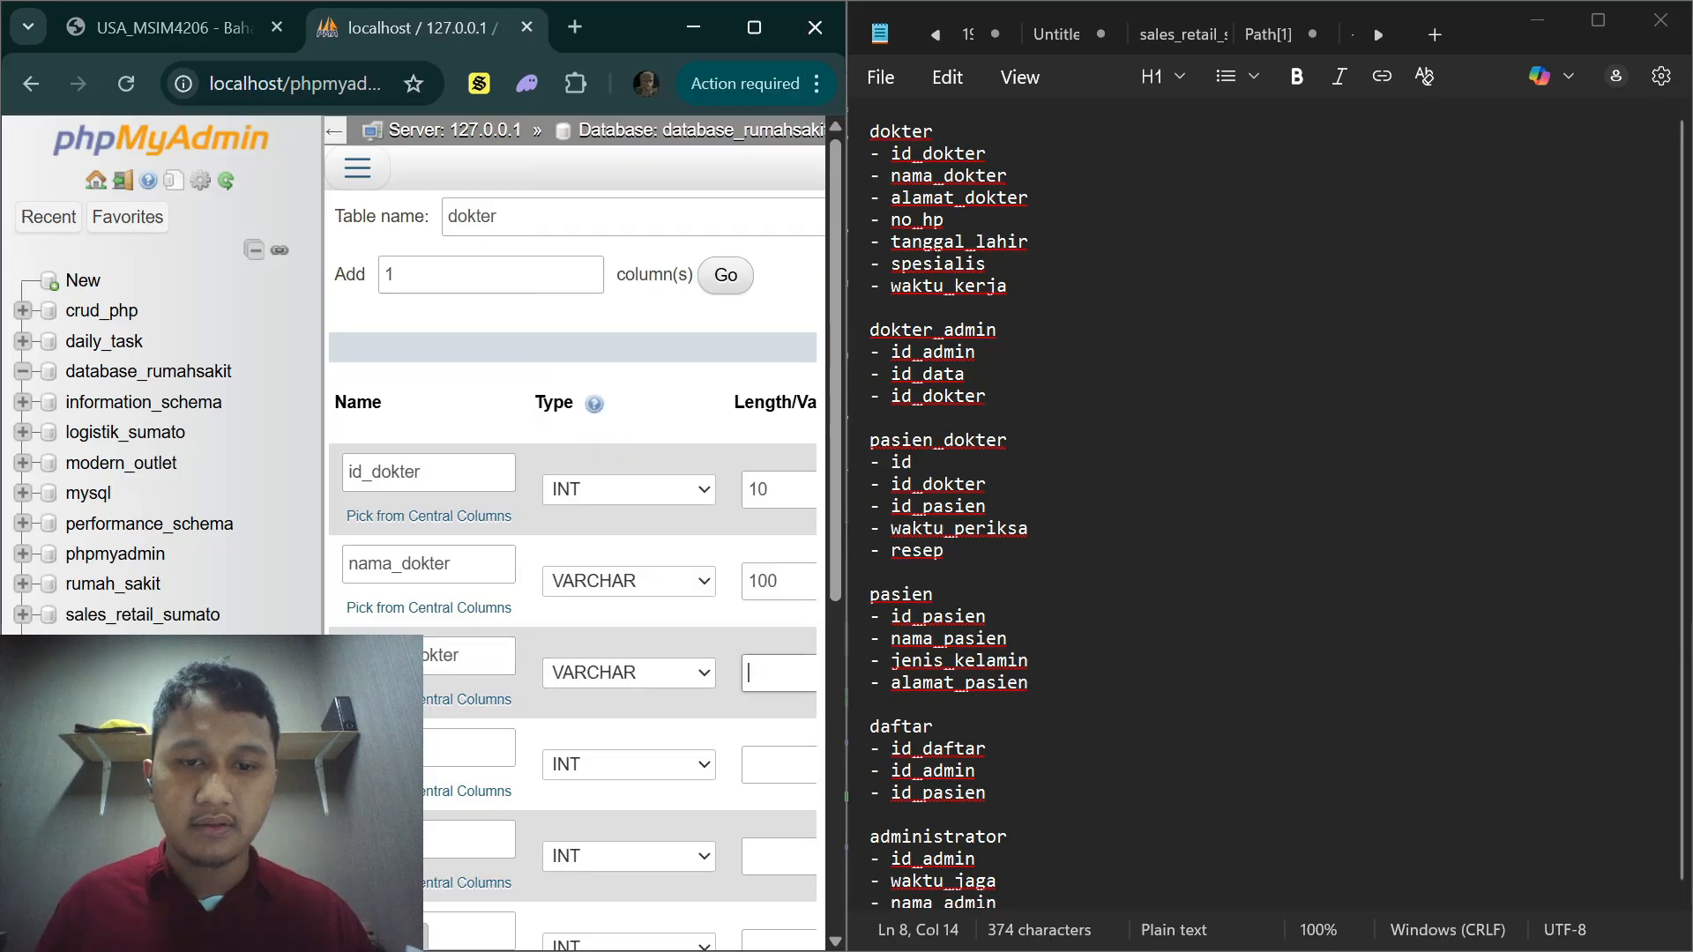
type("100")
Step: Name the fourth column no_hp and give it a length of 12
left_click(410, 748)
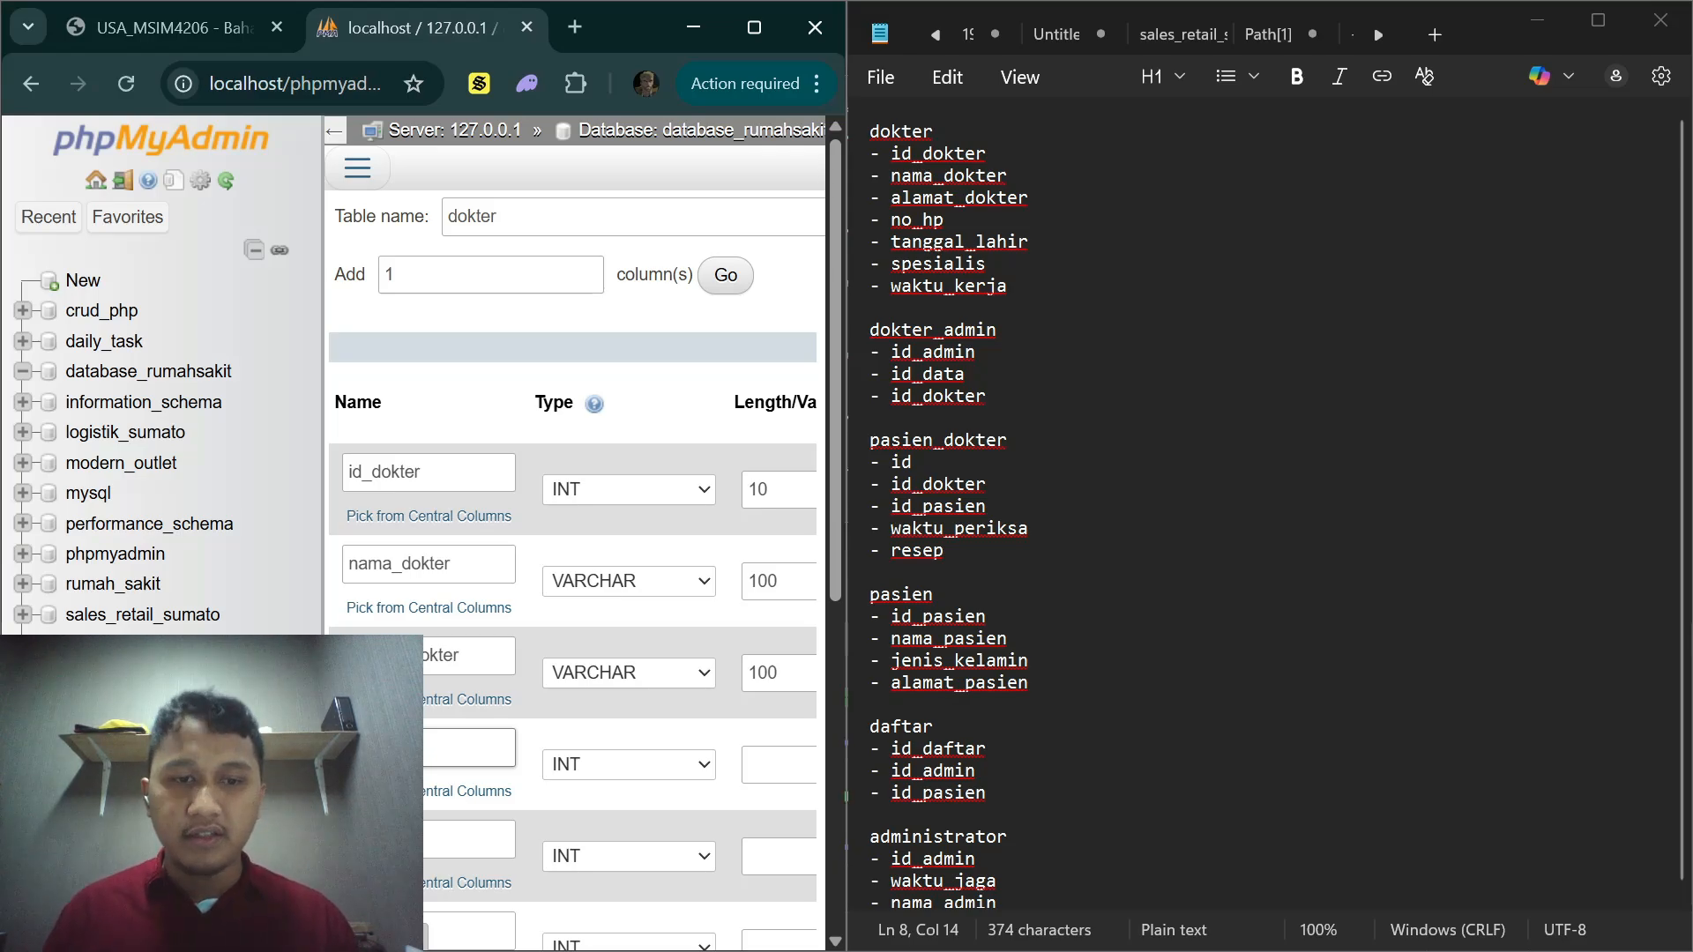
key("Tab")
key("Tab")
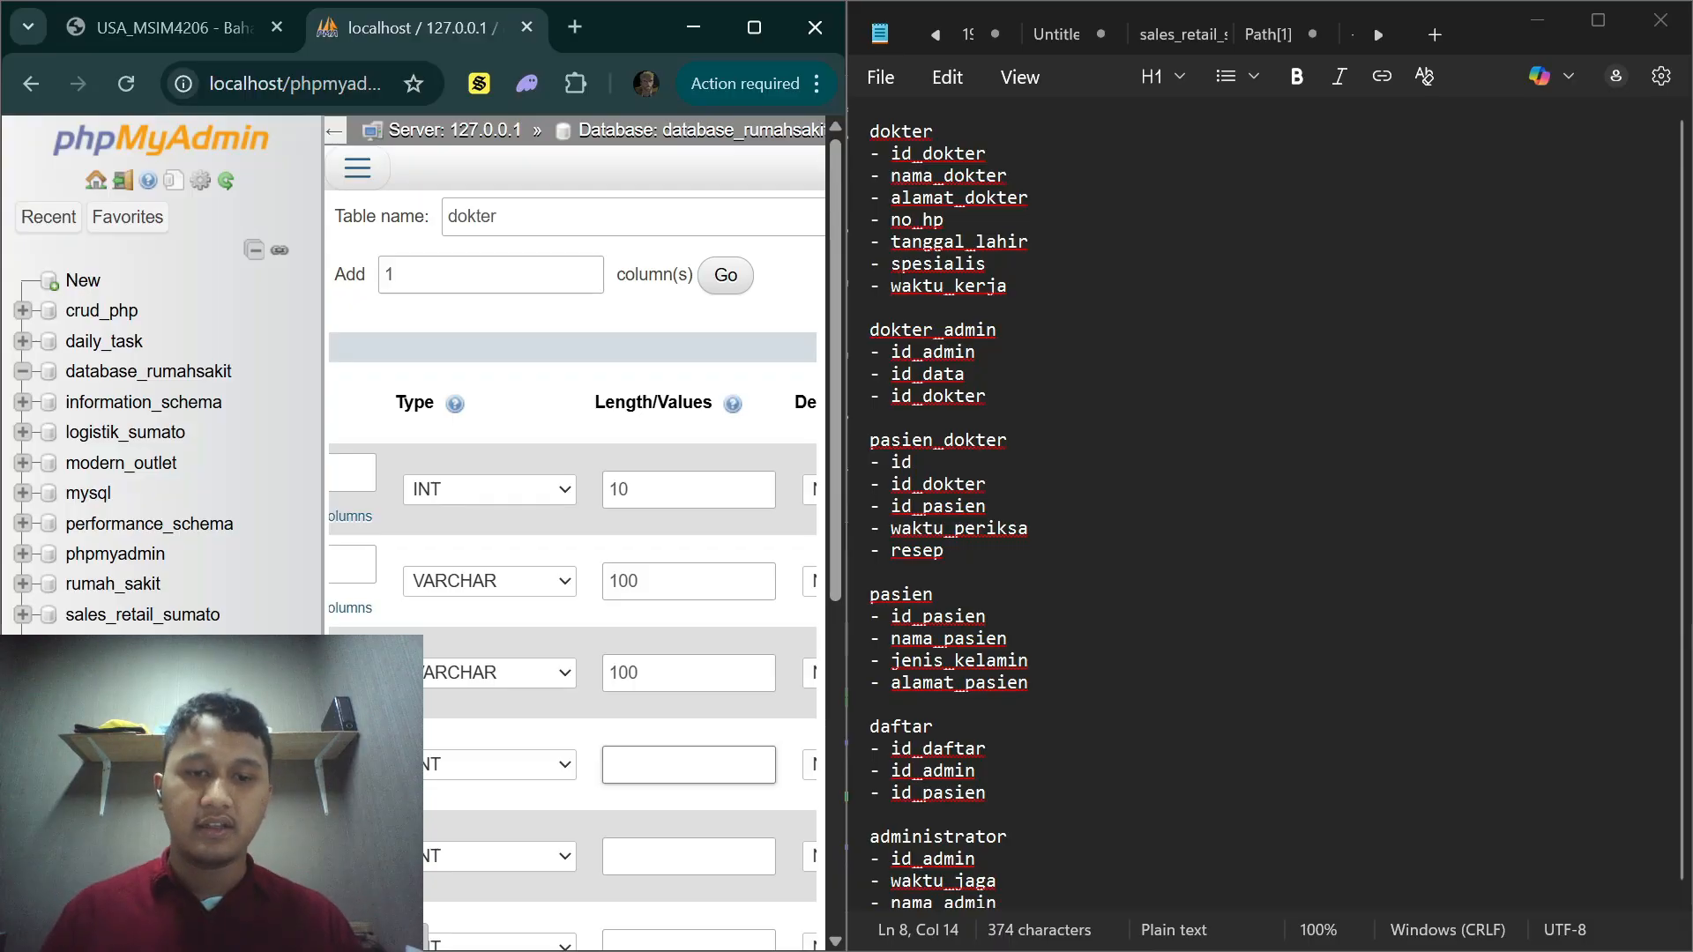
type("12")
Step: Define the fifth column as tanggal_lahir with type DATE, leaving its length empty
scroll(572, 653, "left", 2)
left_click(388, 839)
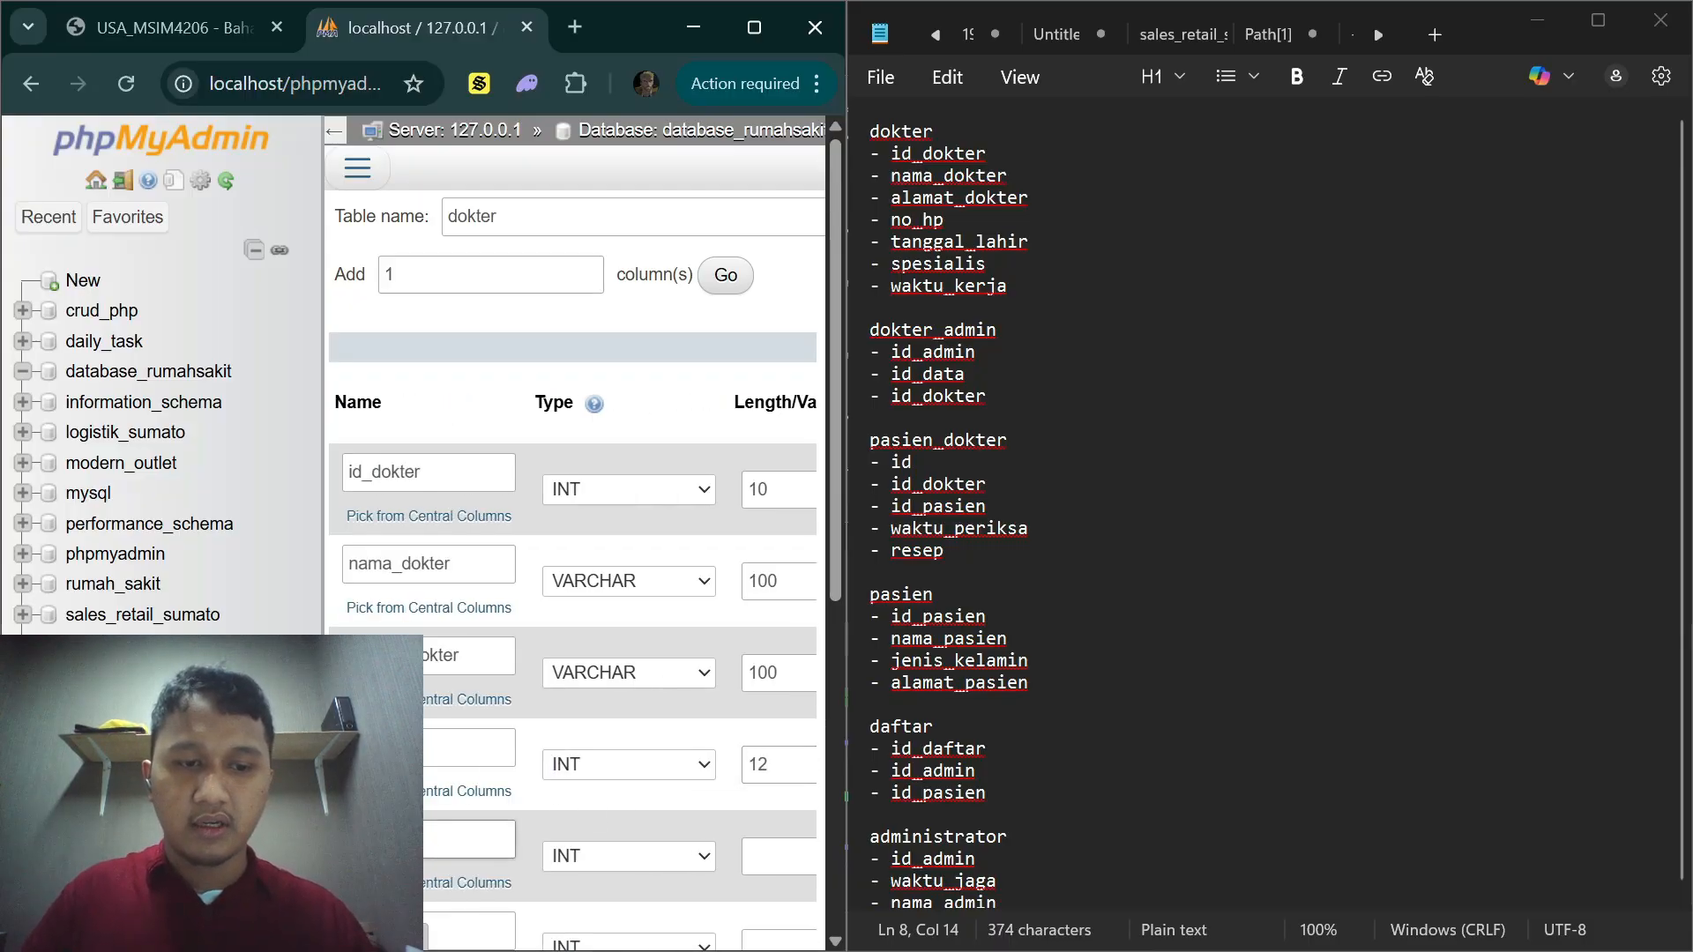
type("ahir")
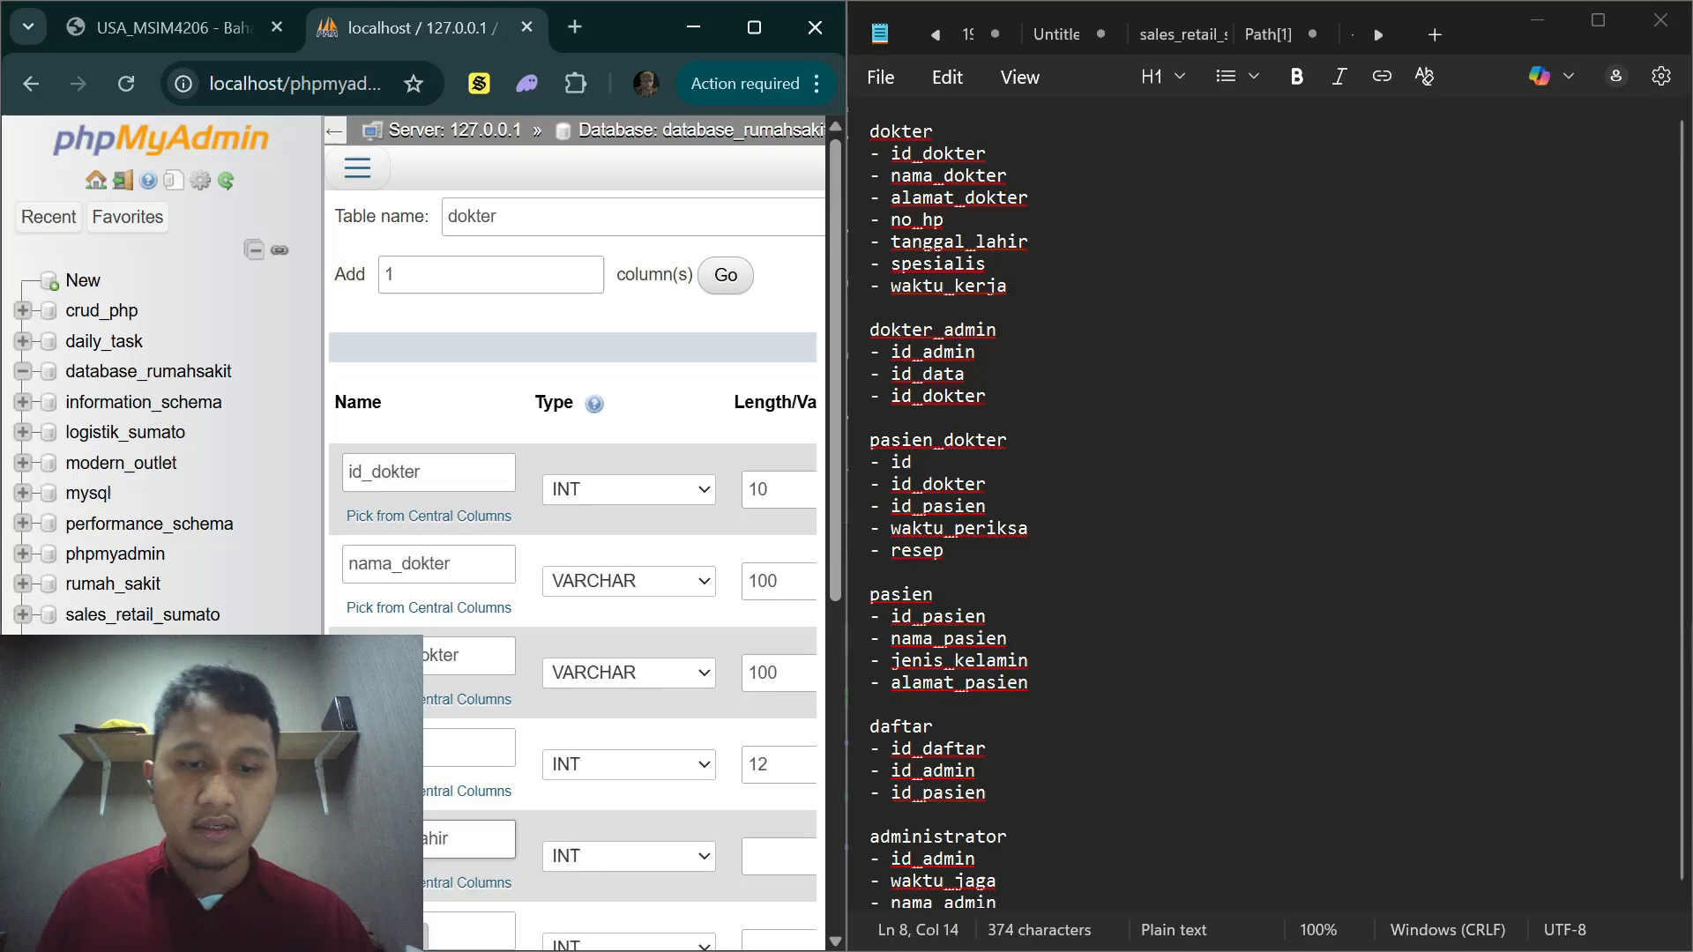
left_click(584, 855)
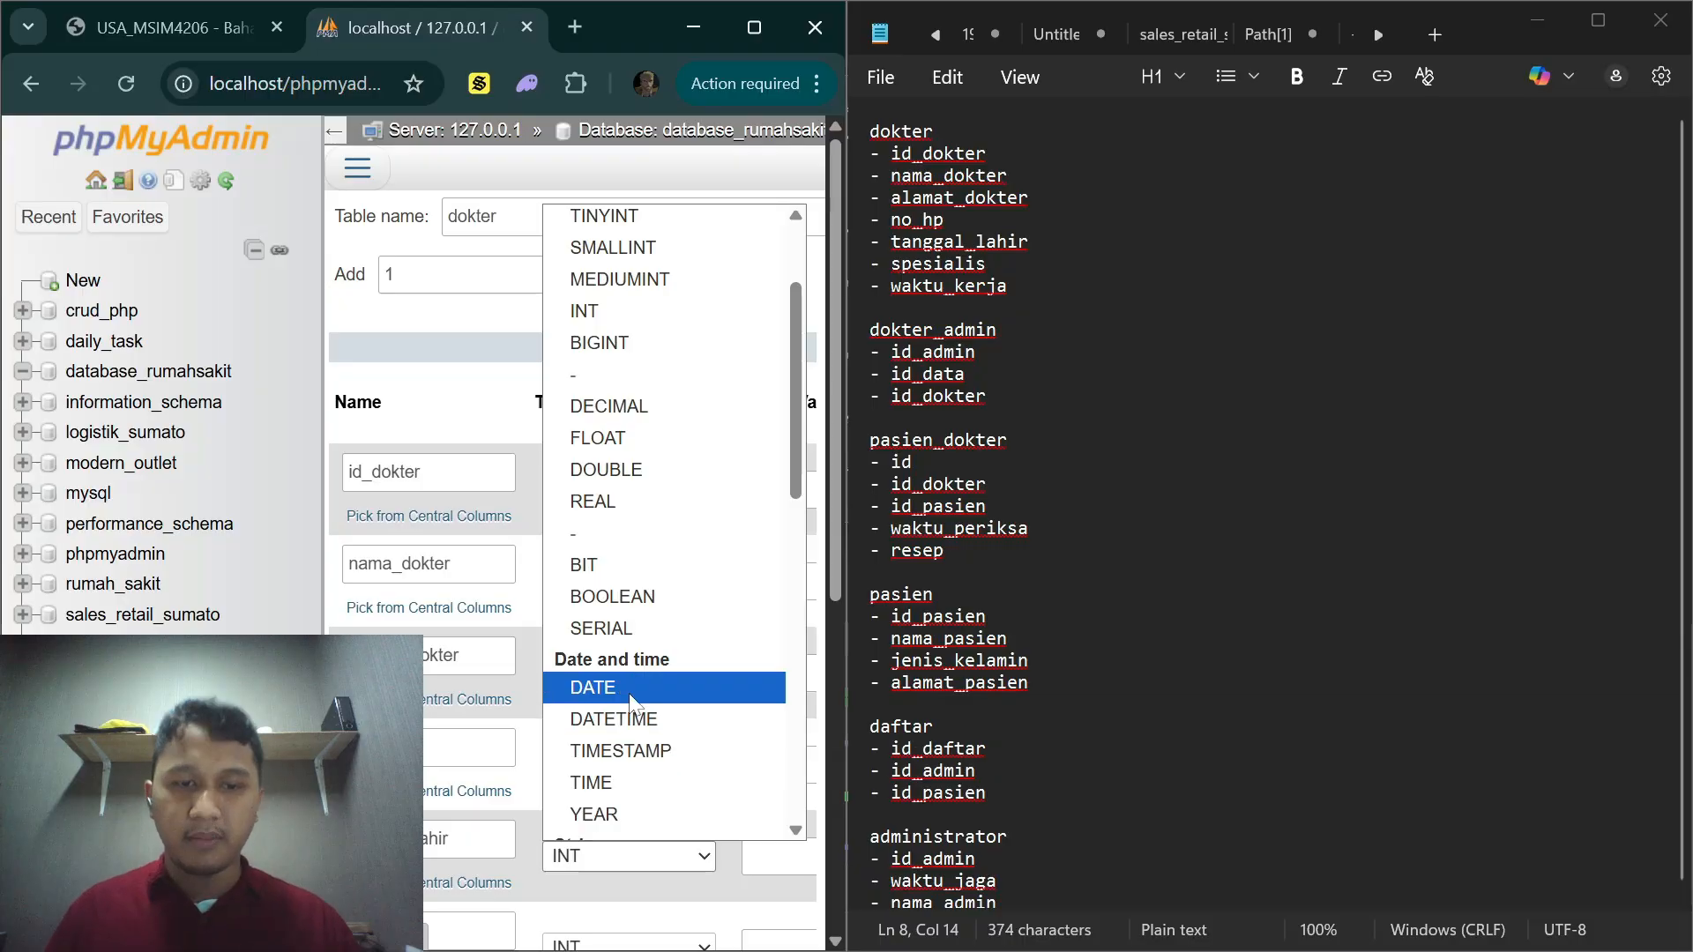
left_click(629, 687)
scroll(627, 693, "down", 2)
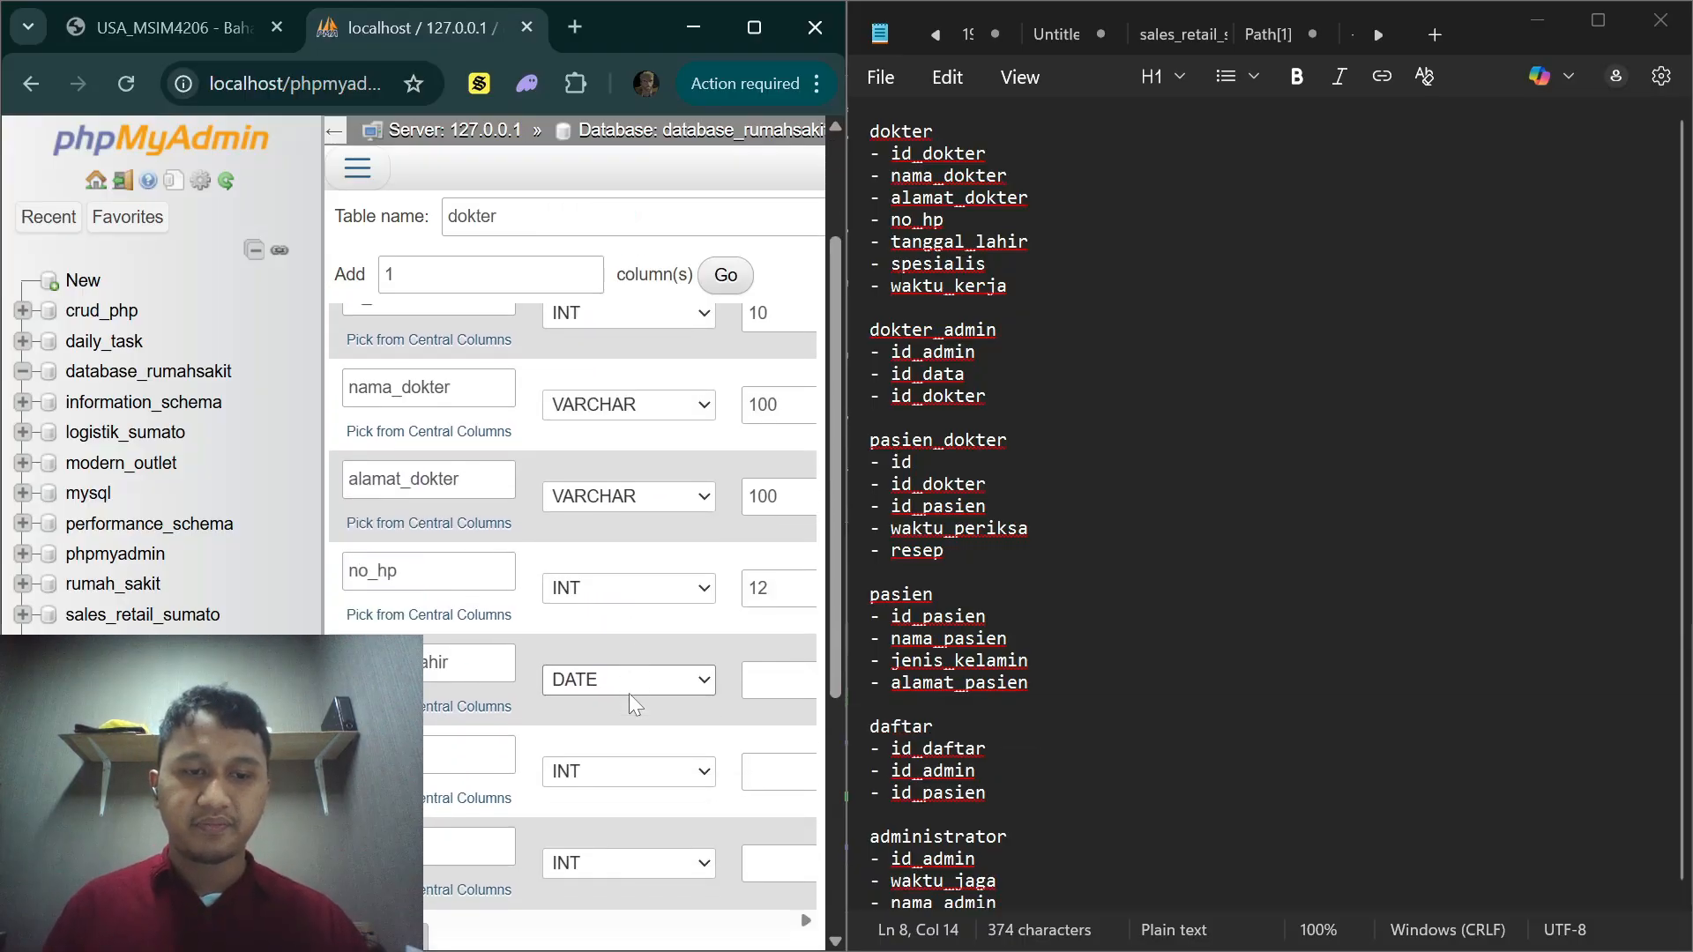
key("Tab")
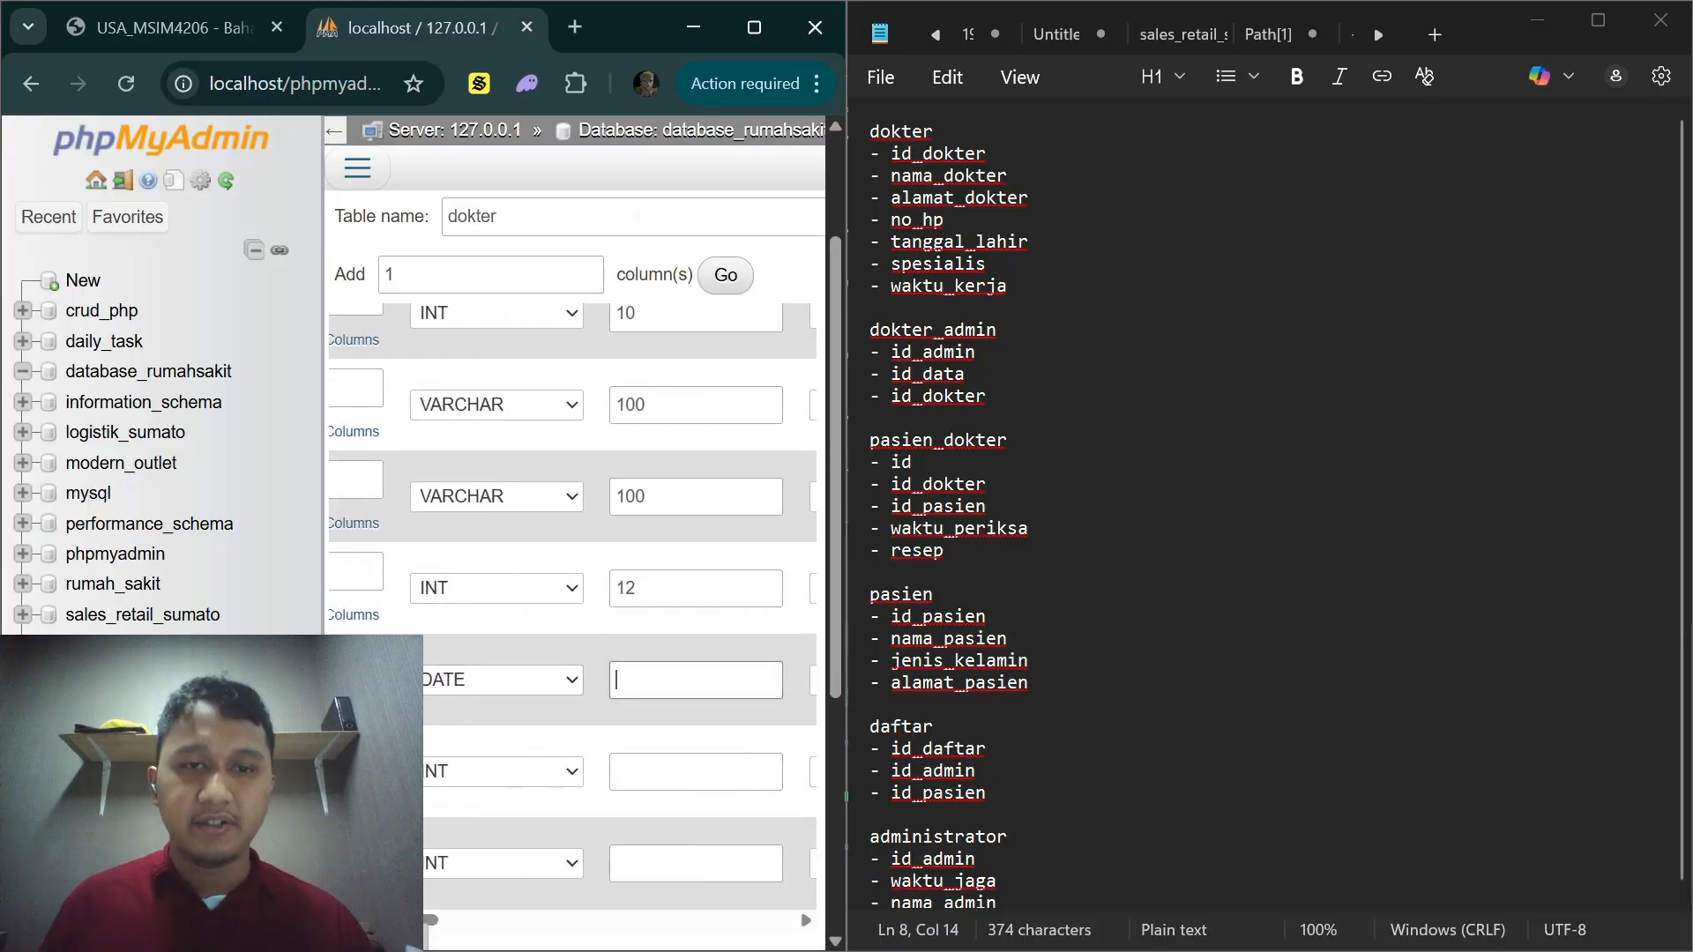
Step: Define the sixth column as spesialis with type VARCHAR and a length of 100
scroll(575, 706, "up", 2)
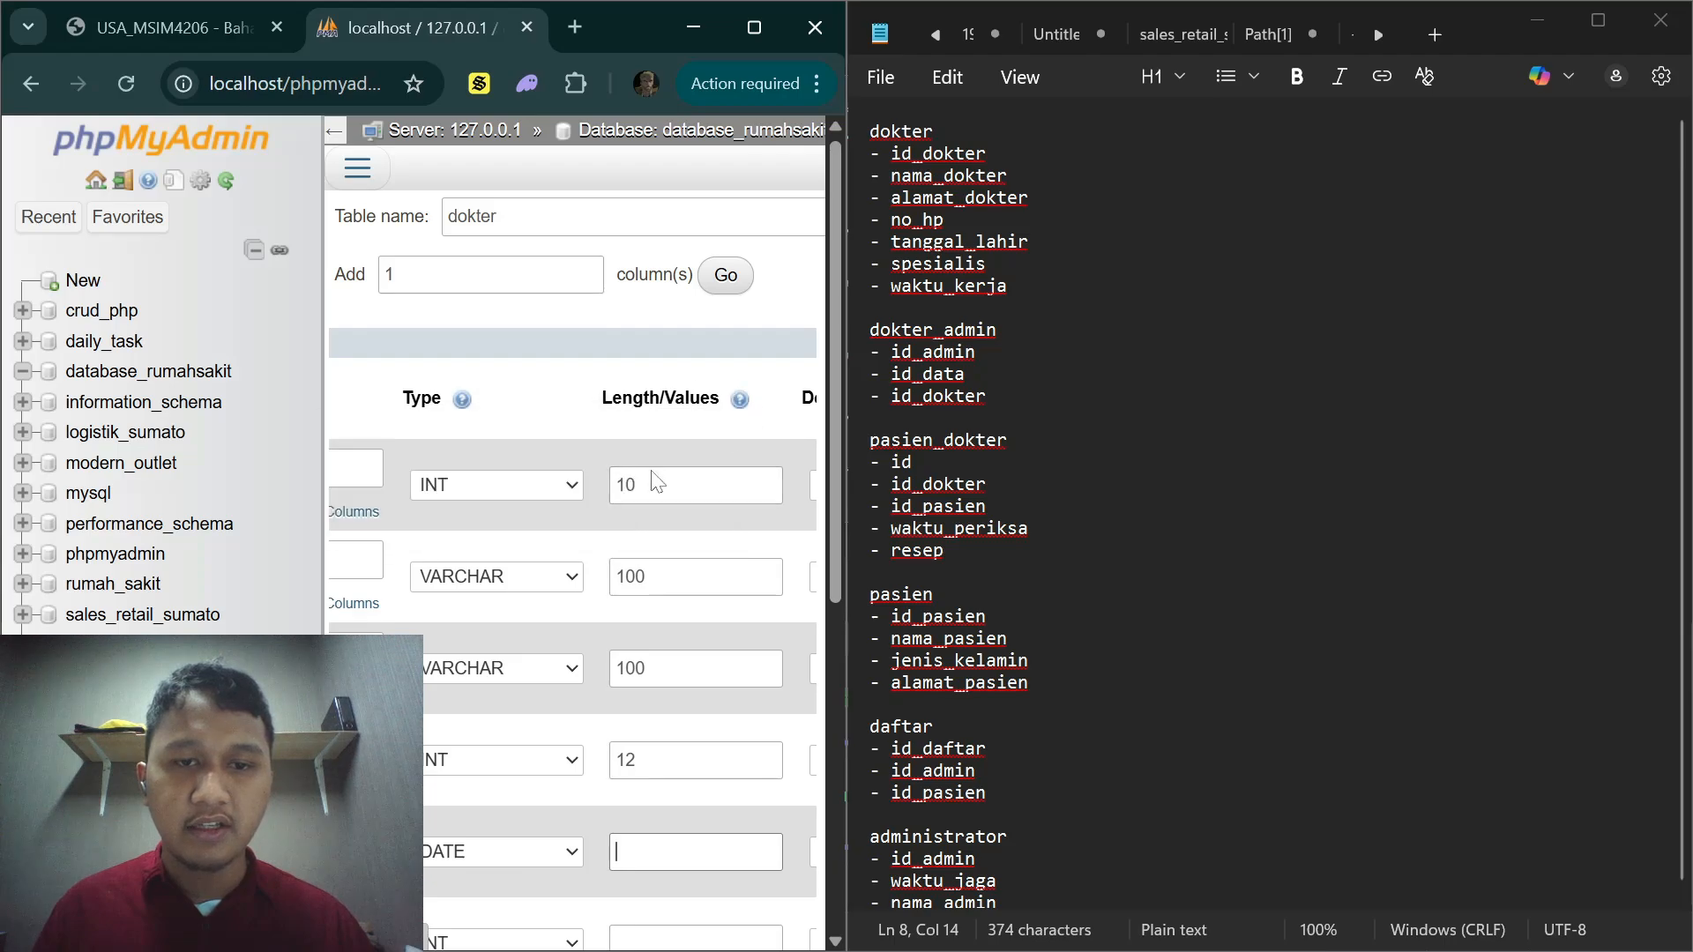
scroll(686, 472, "down", 1)
scroll(680, 460, "down", 2)
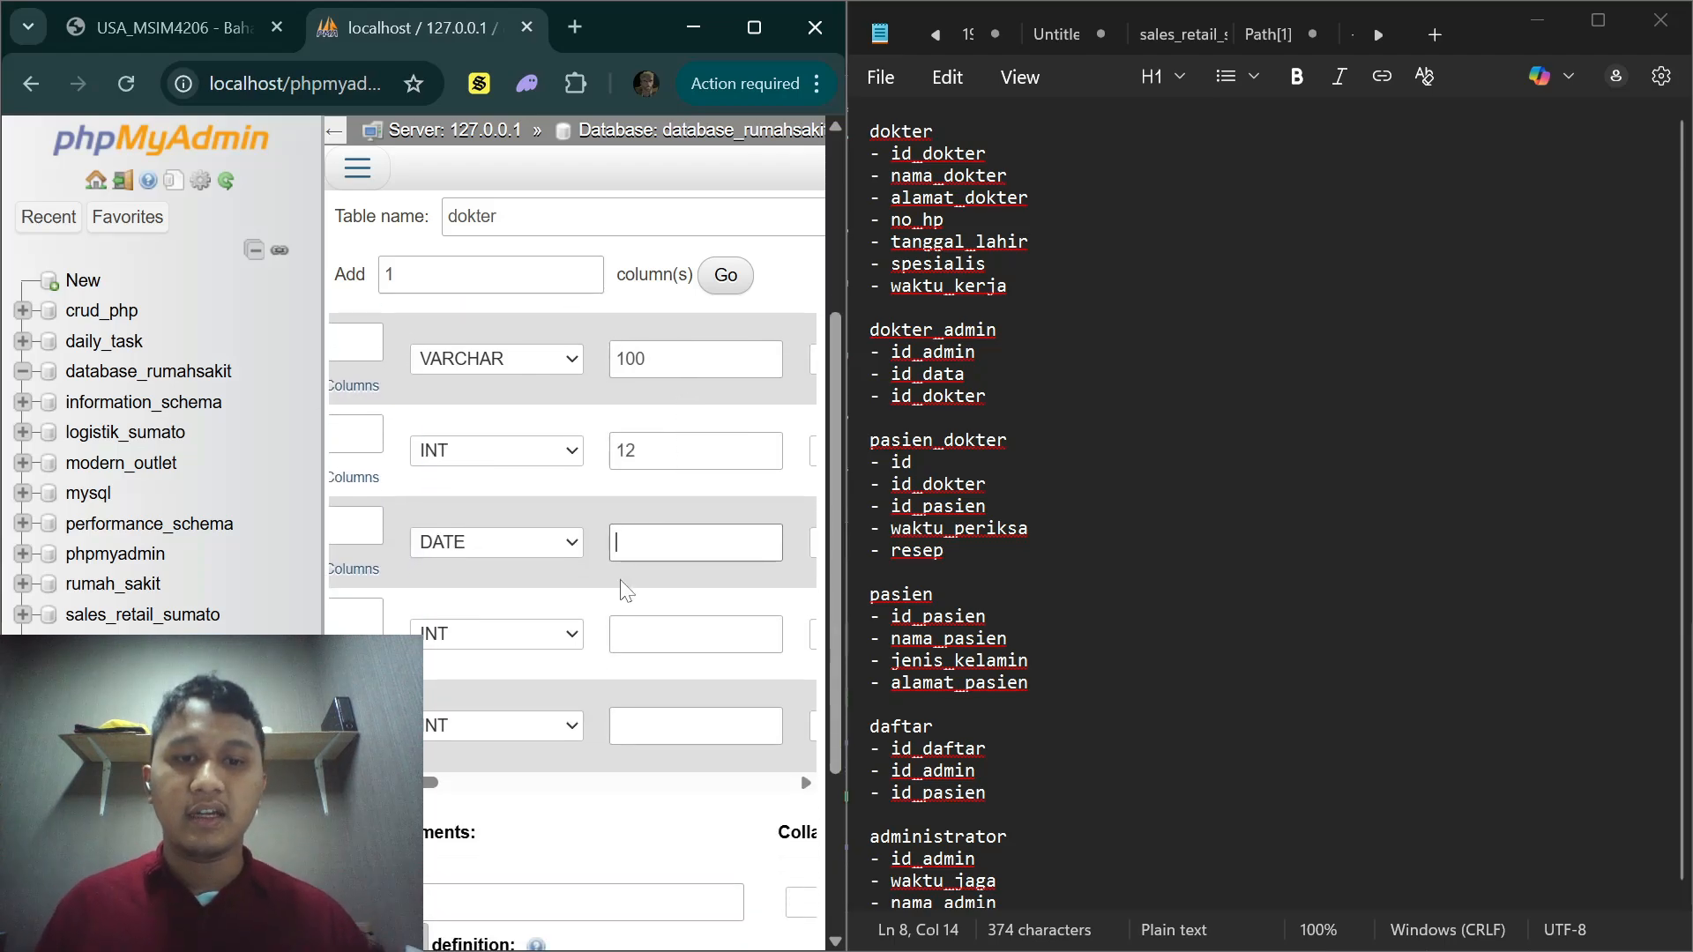
scroll(625, 589, "left", 3)
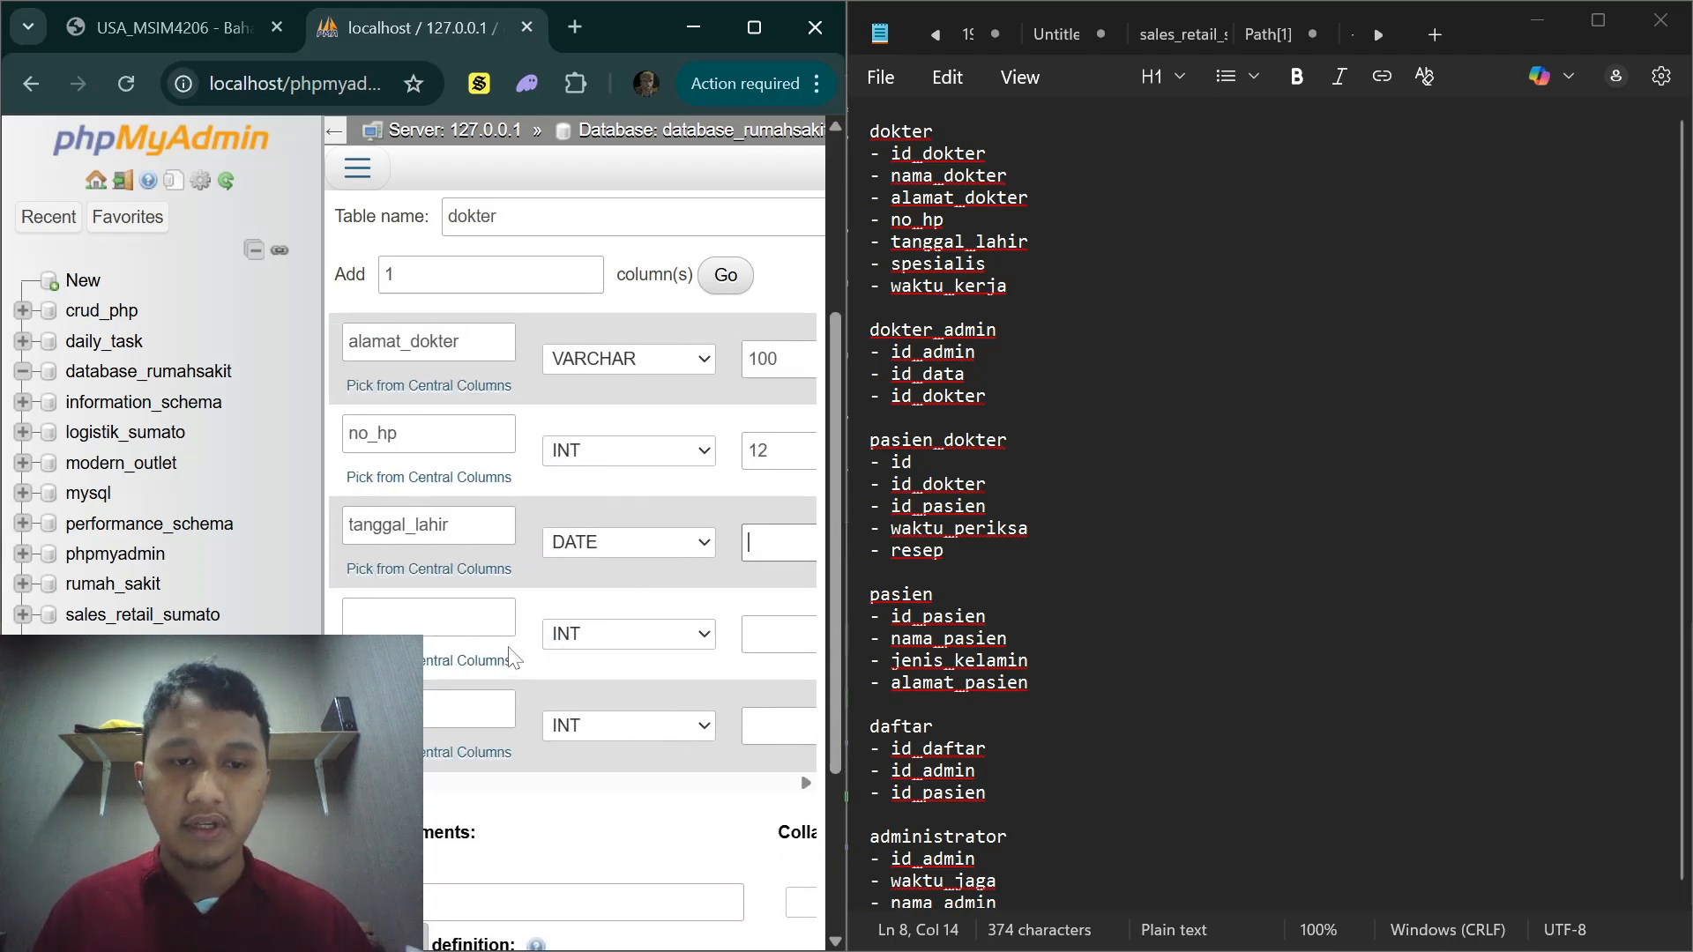
left_click(428, 621)
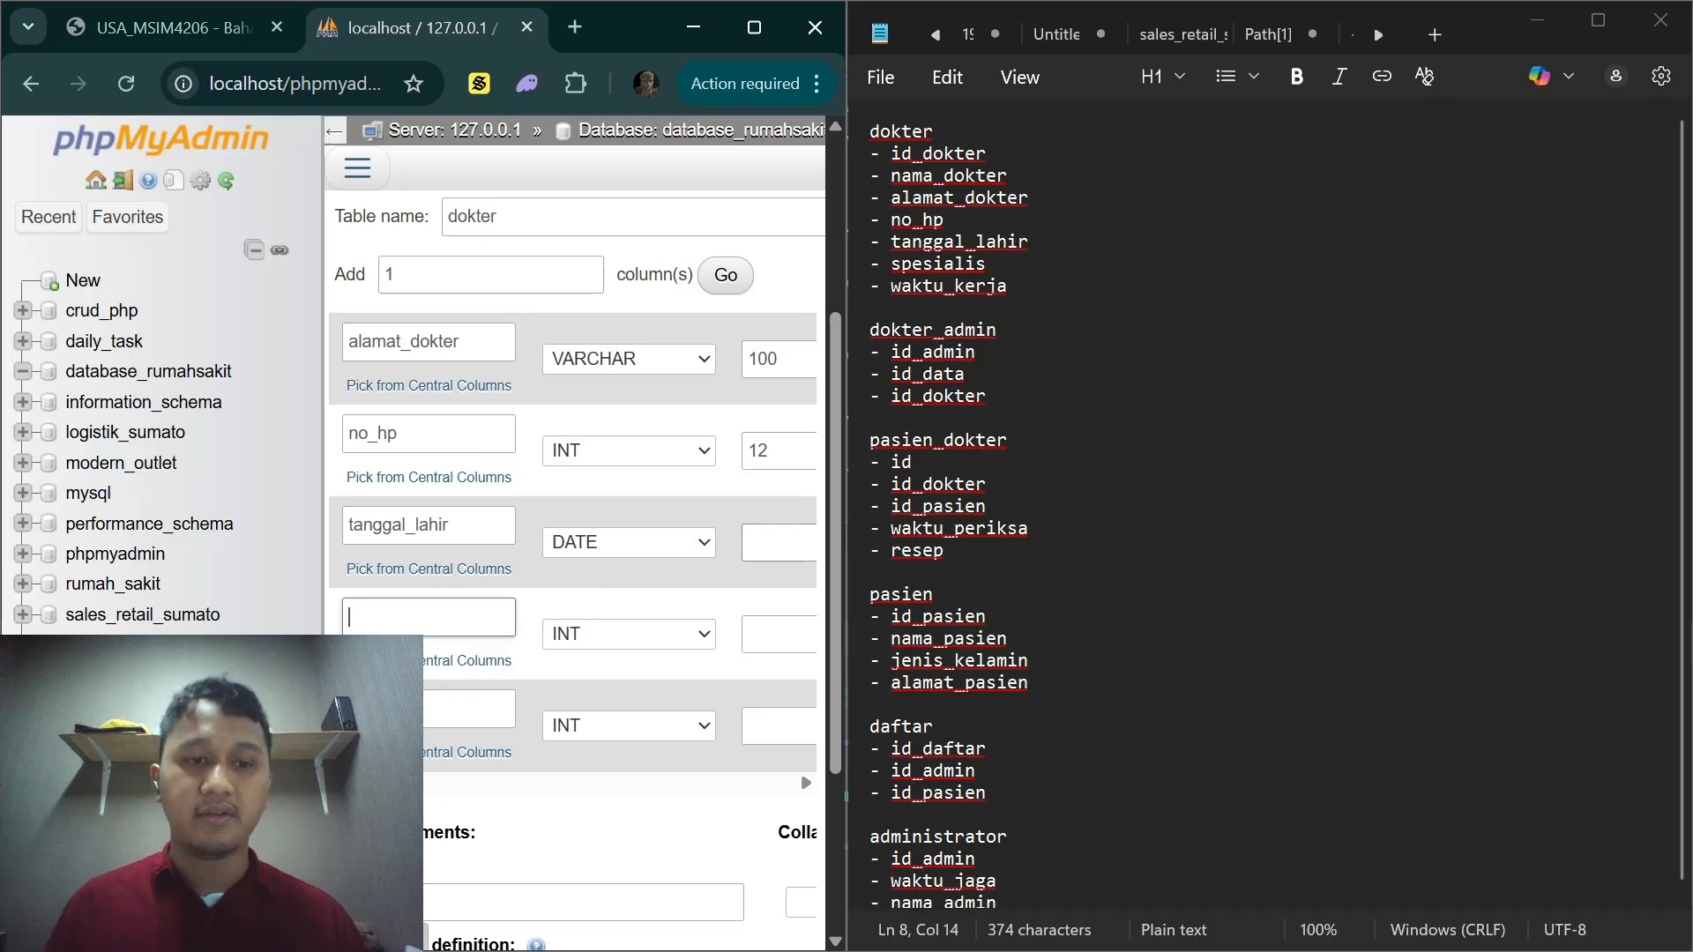
type("spesialis")
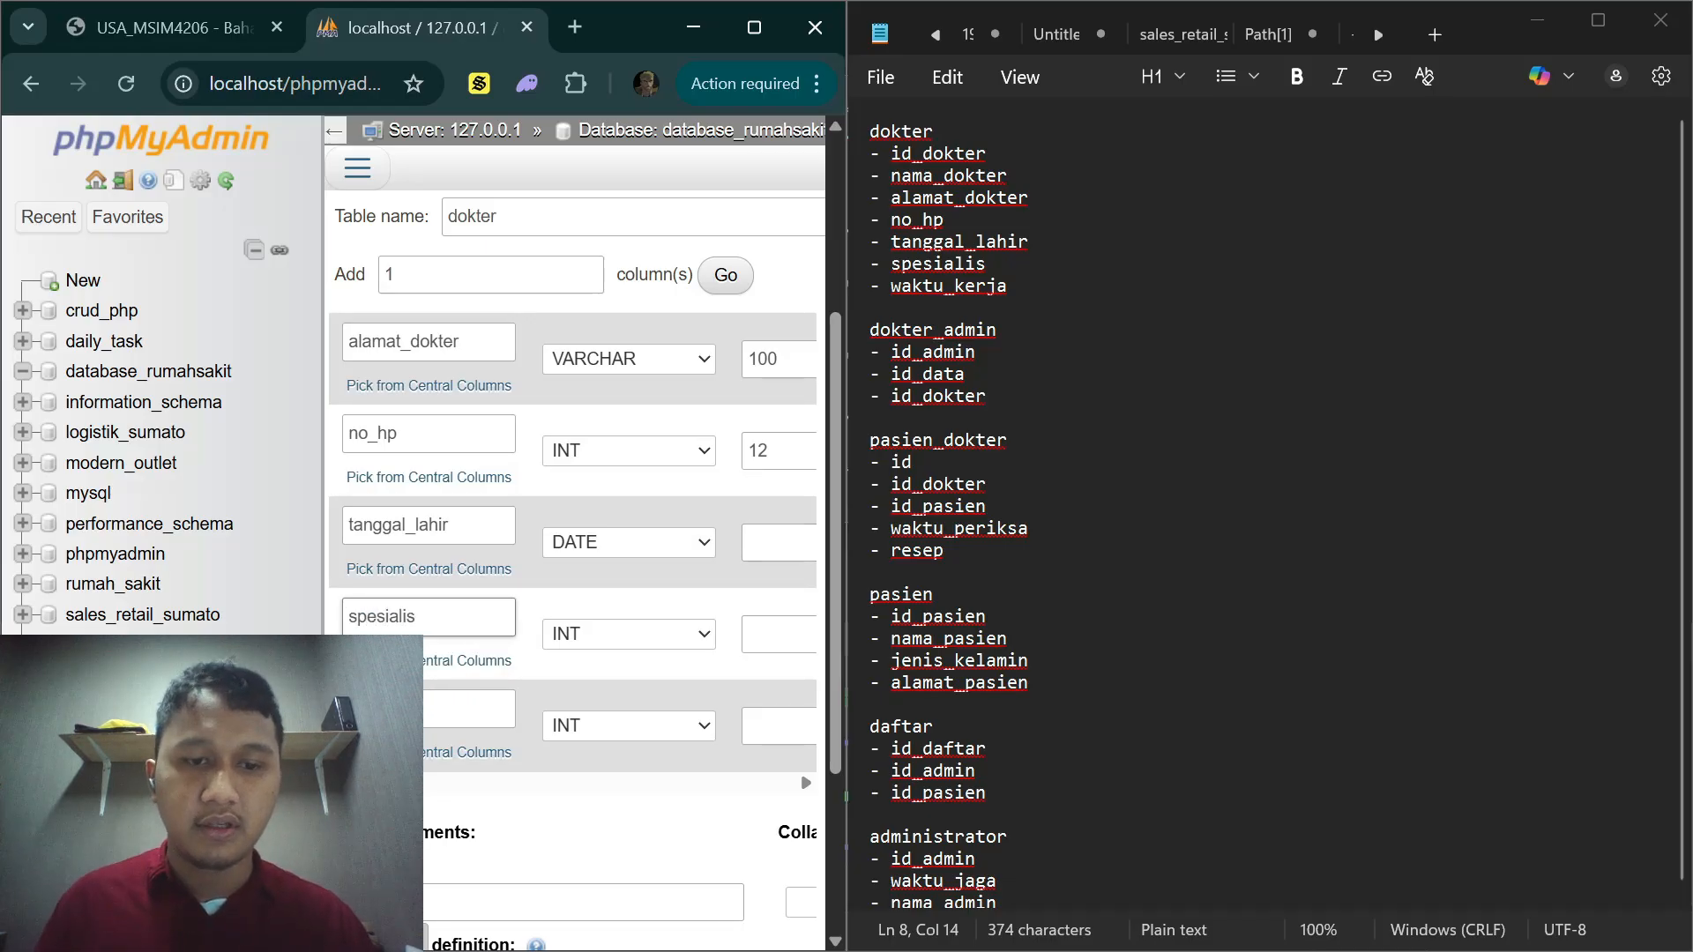
left_click(628, 634)
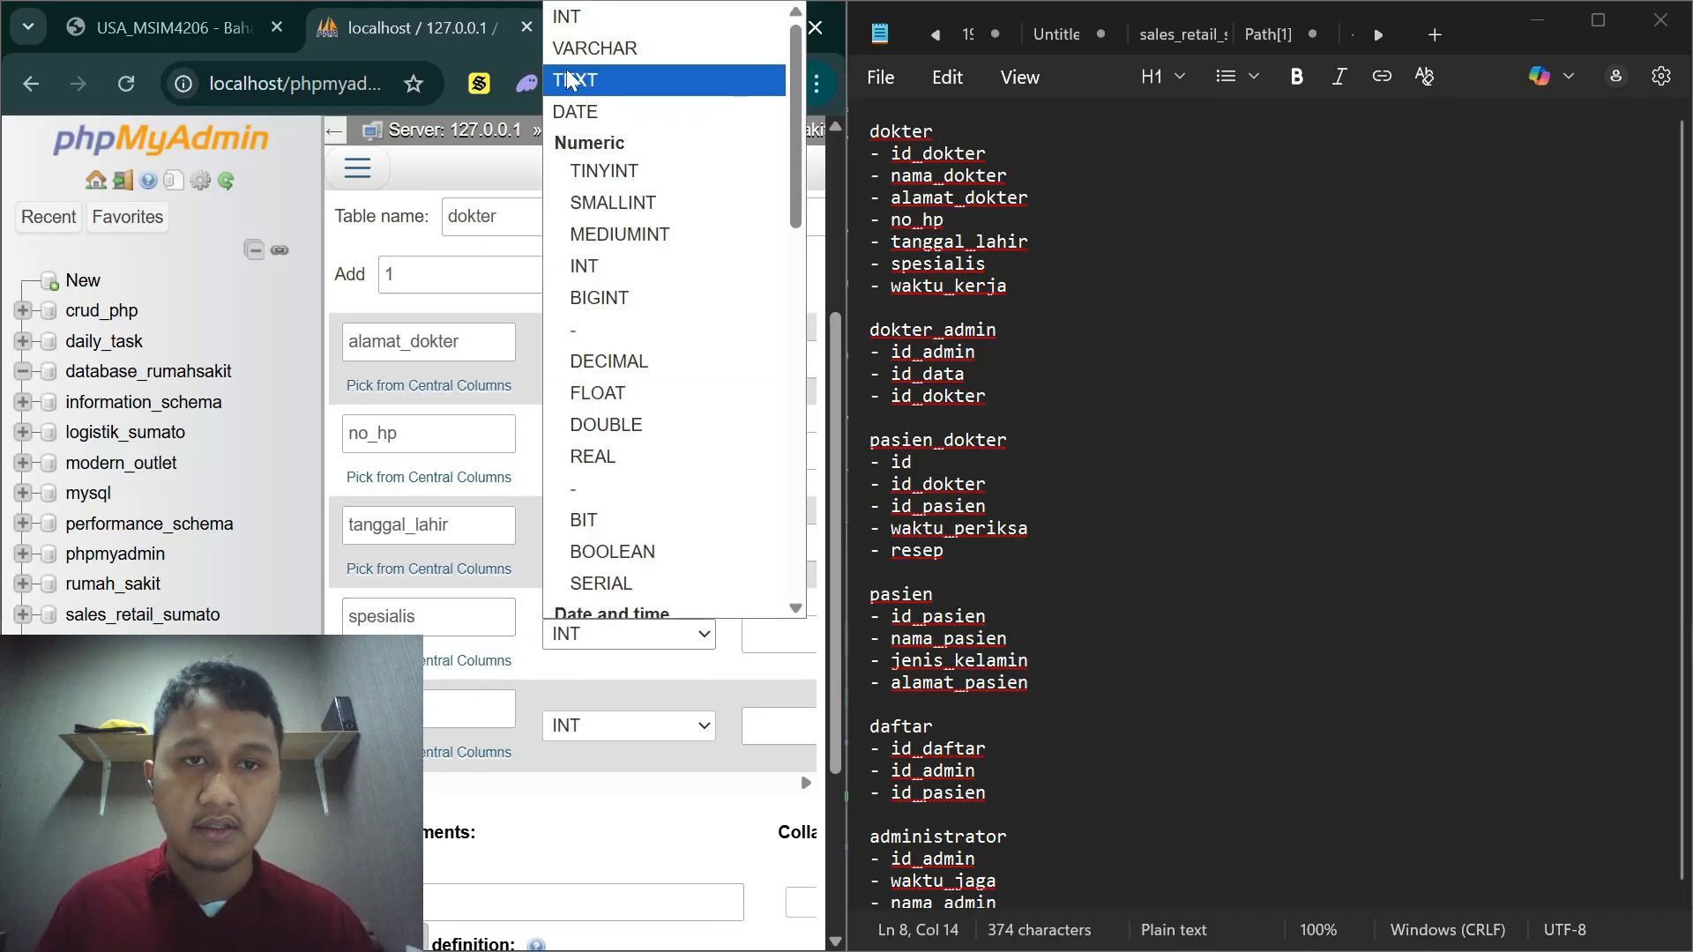
left_click(617, 47)
left_click(749, 633)
type("100")
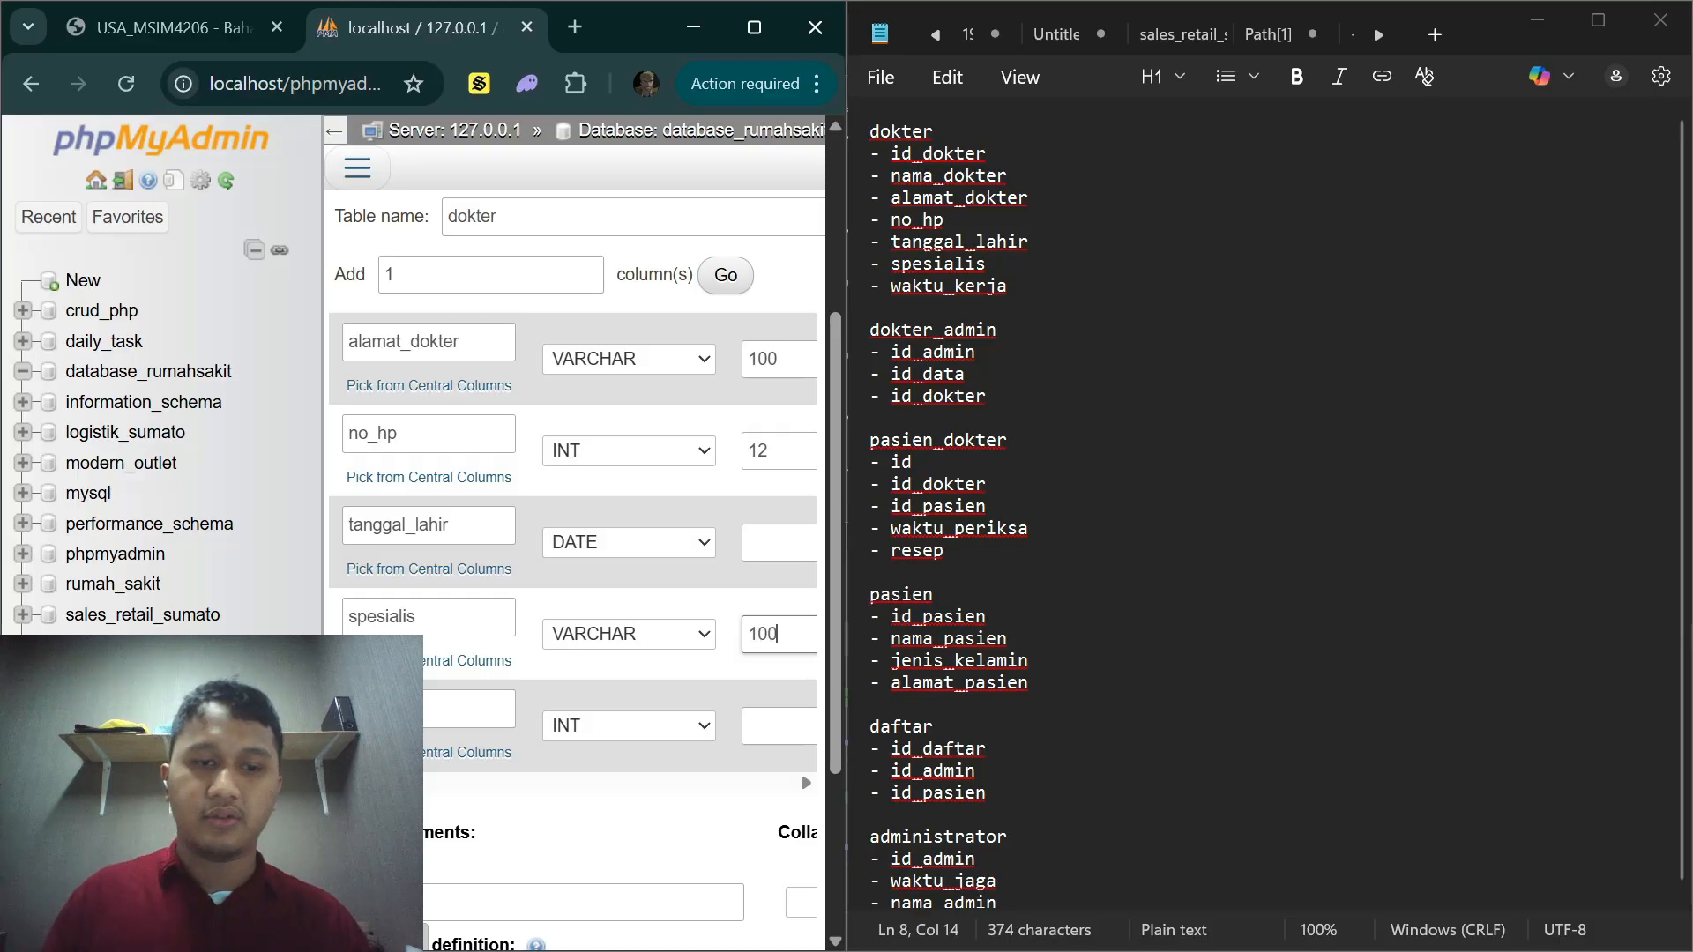
Step: Name the seventh column waktu_kerja and set its type to DATE
left_click(388, 709)
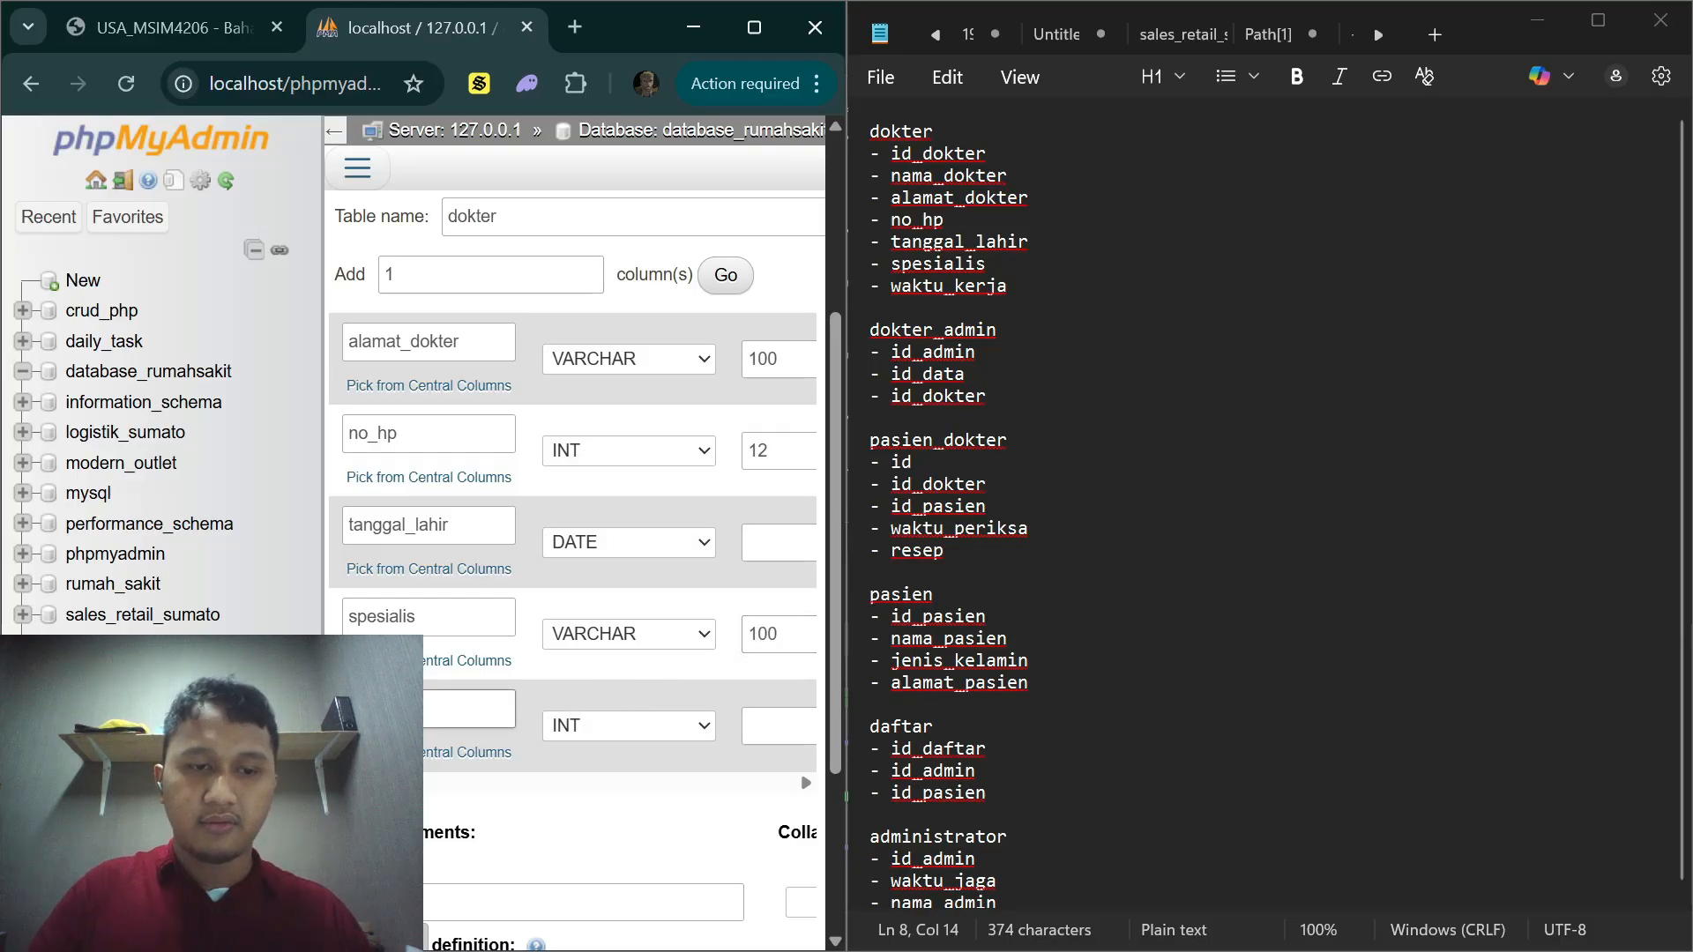
type("waktu_kerja")
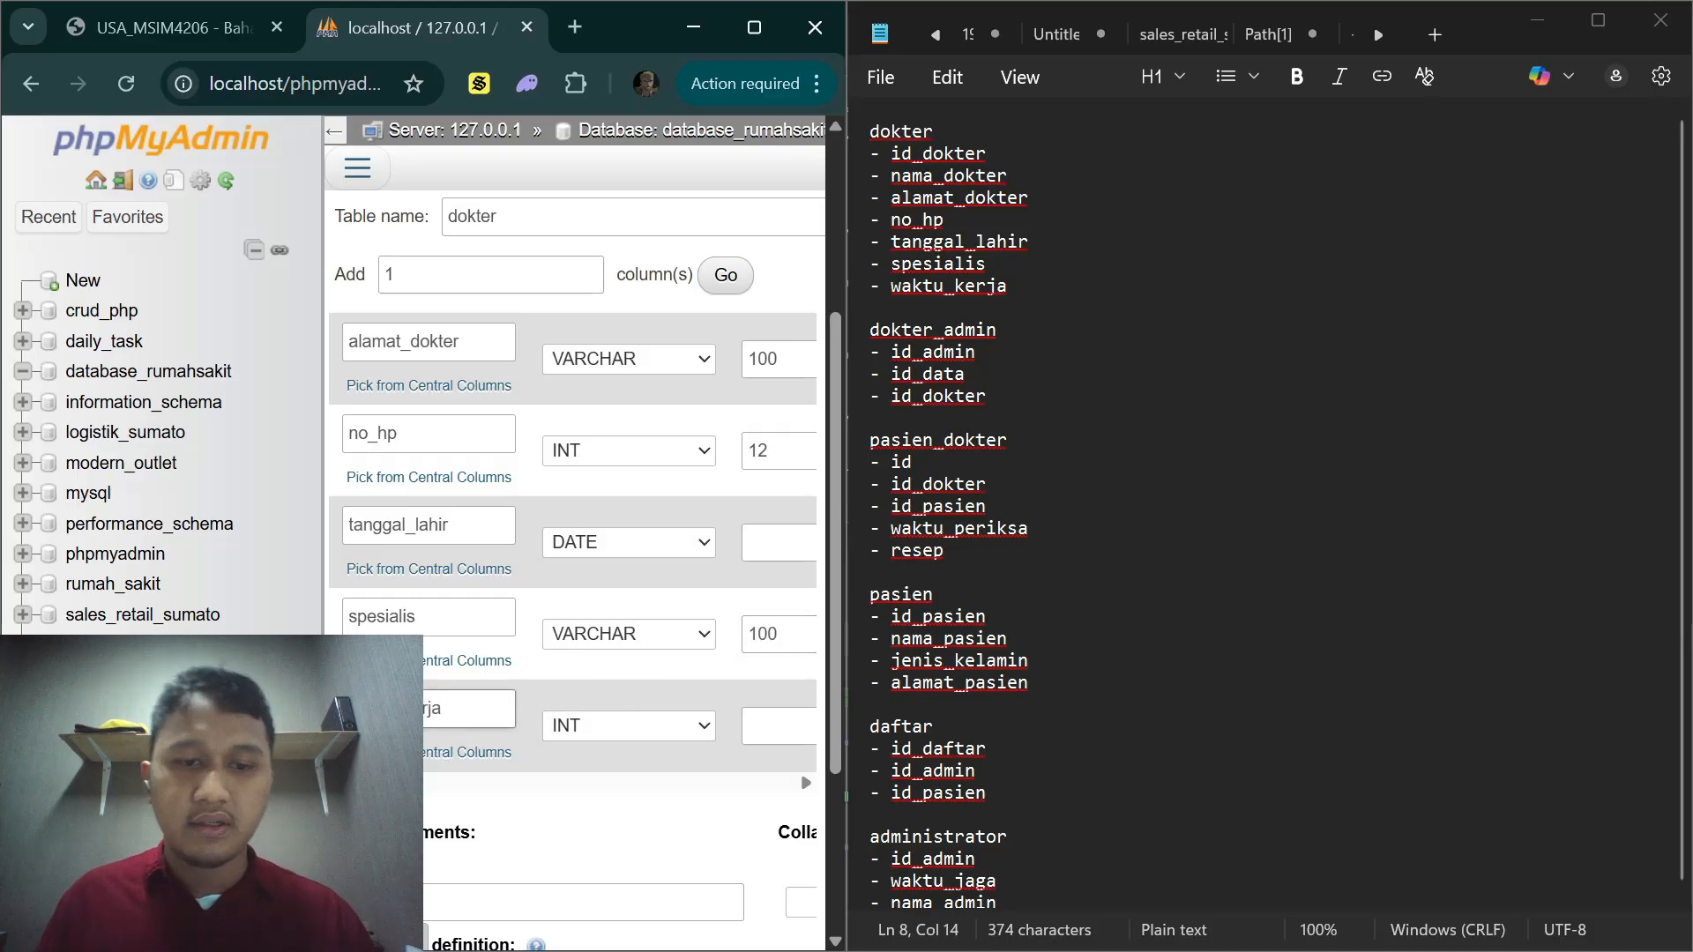
left_click(579, 734)
scroll(656, 582, "down", 1)
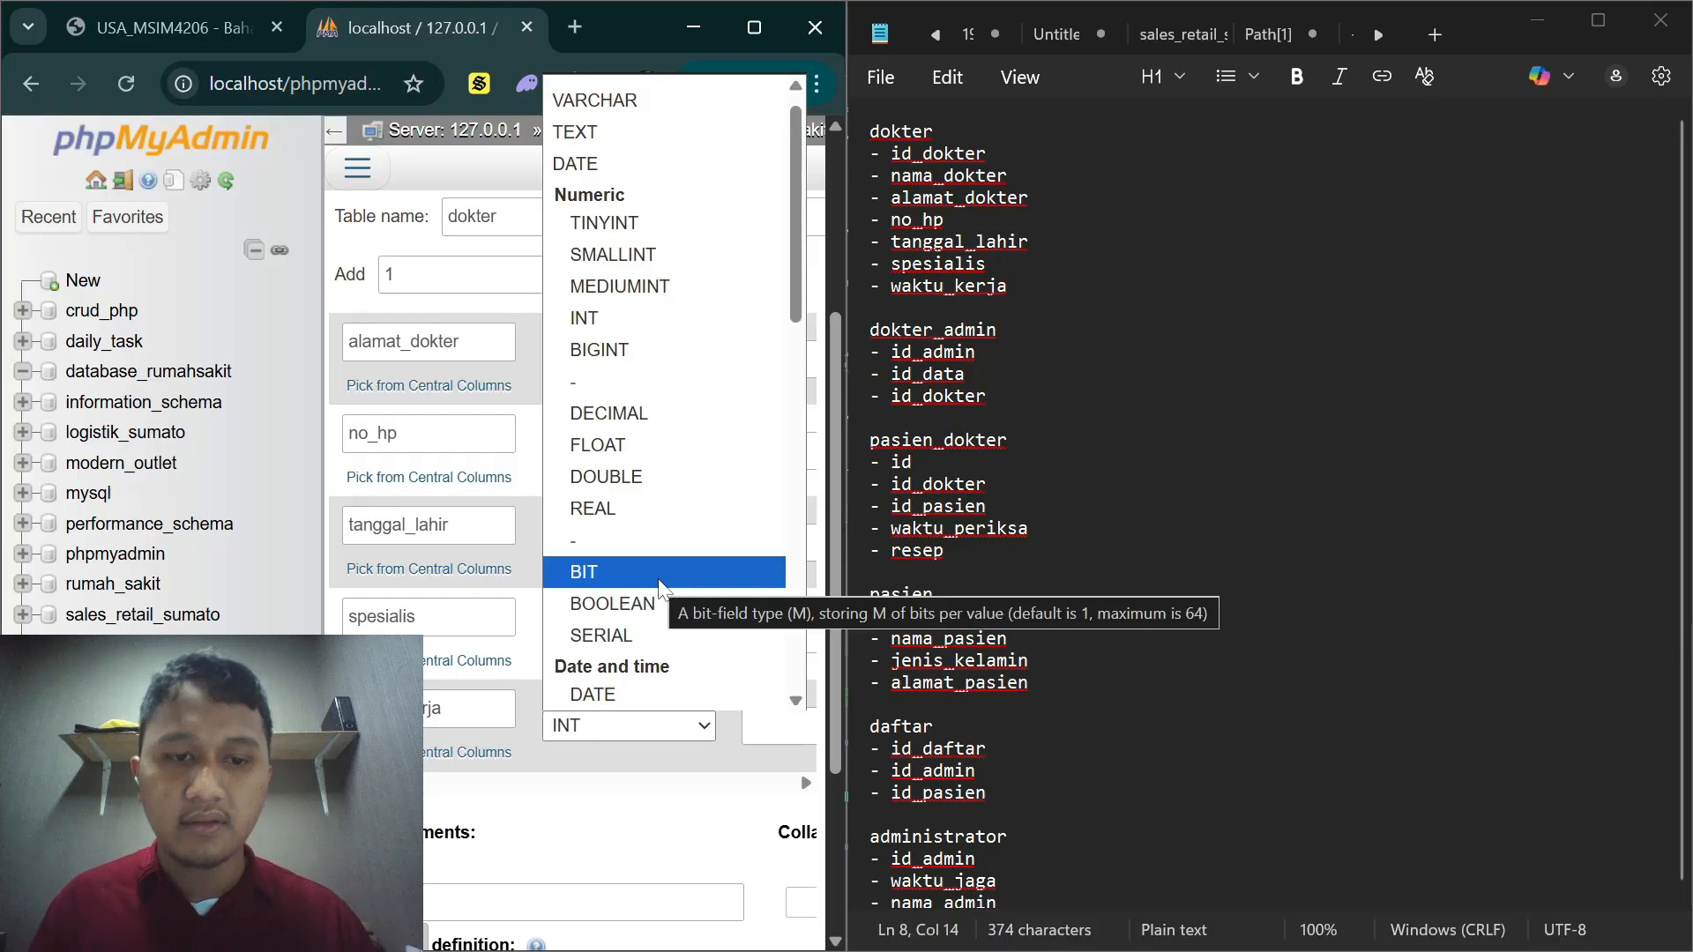
scroll(657, 584, "down", 1)
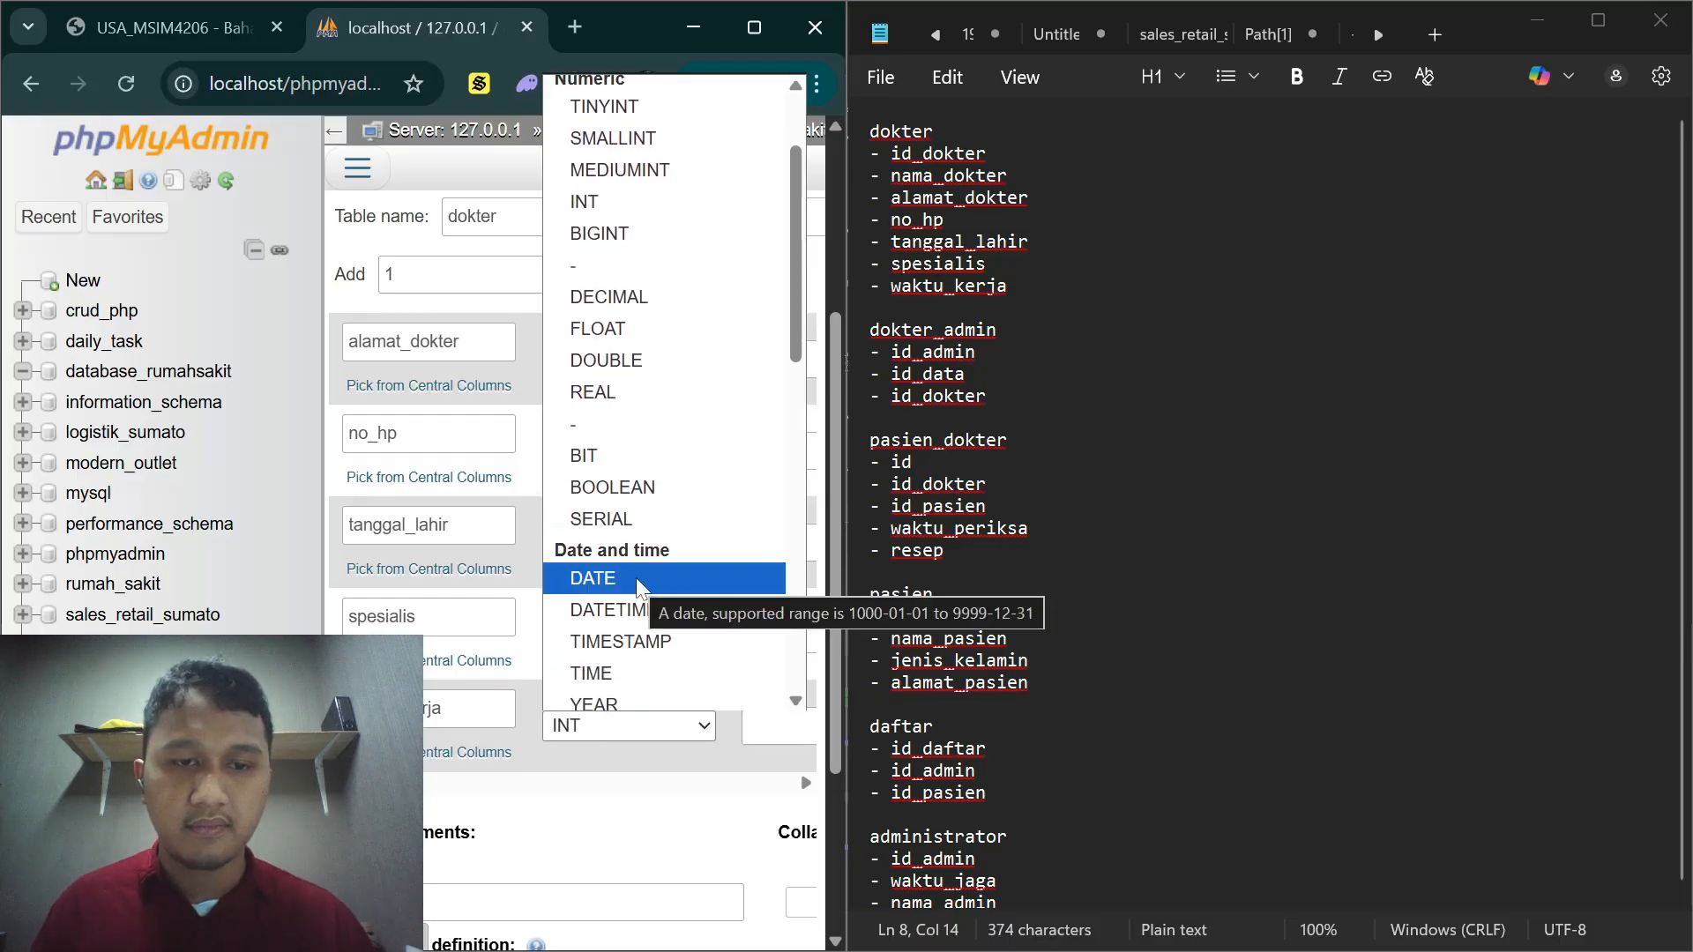
left_click(636, 578)
scroll(688, 710, "right", 1)
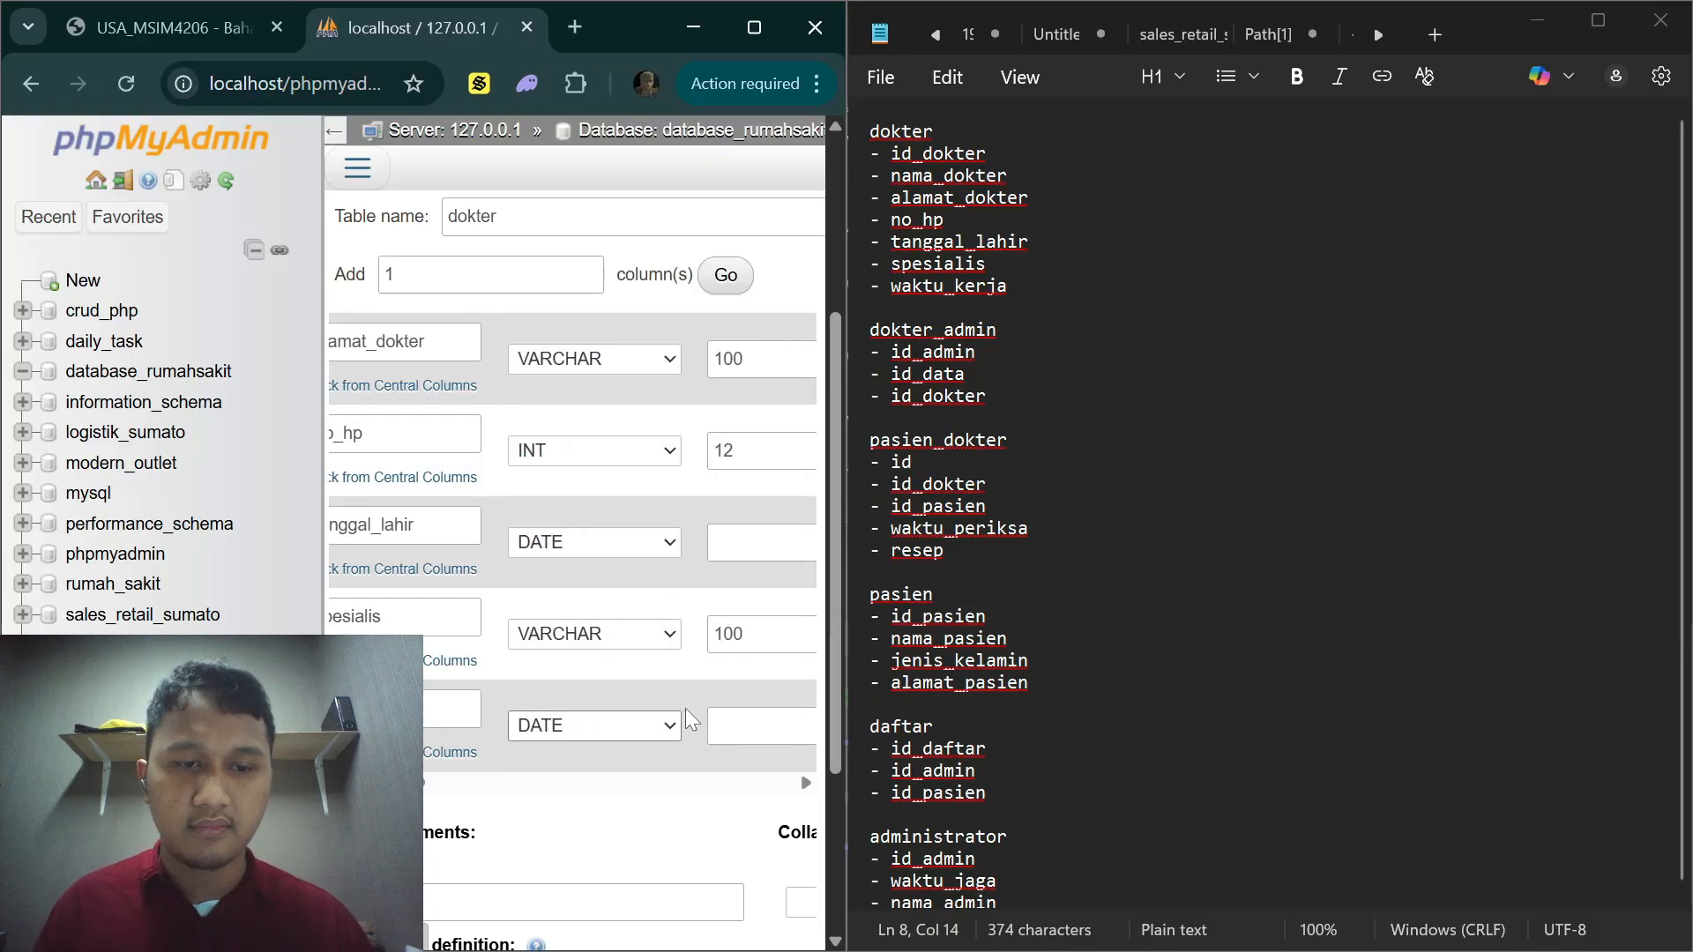
Step: Change the waktu_kerja column's type to VARCHAR and set its length to 10
left_click(619, 723)
scroll(597, 255, "up", 1)
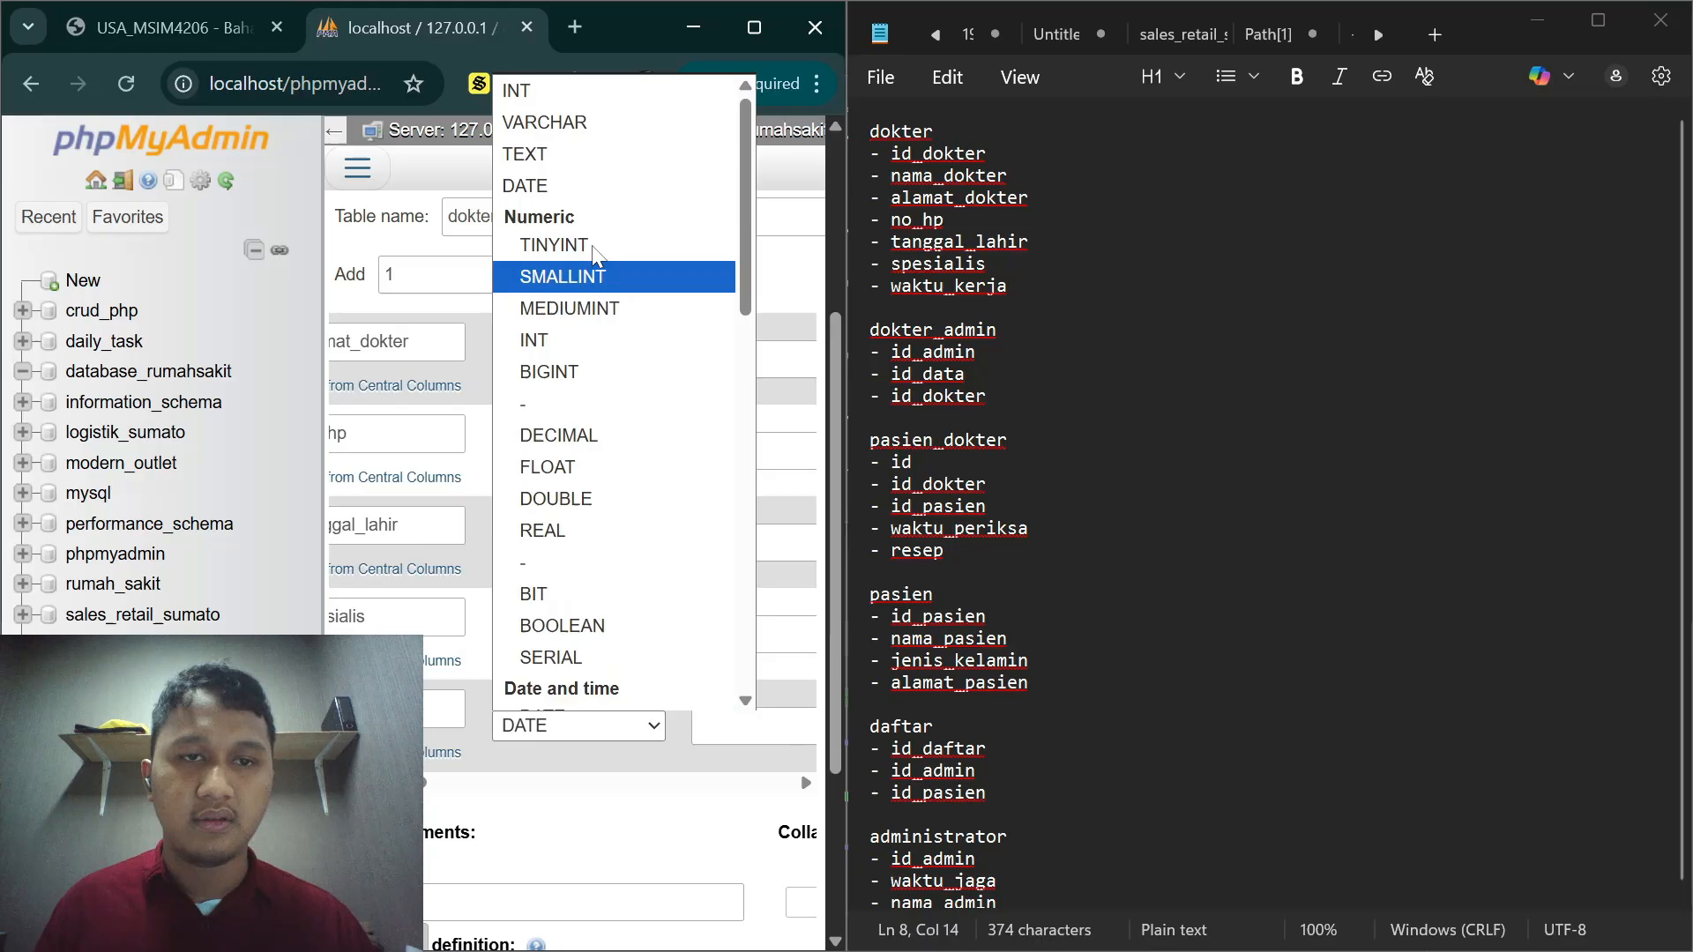
left_click(588, 123)
left_click(767, 726)
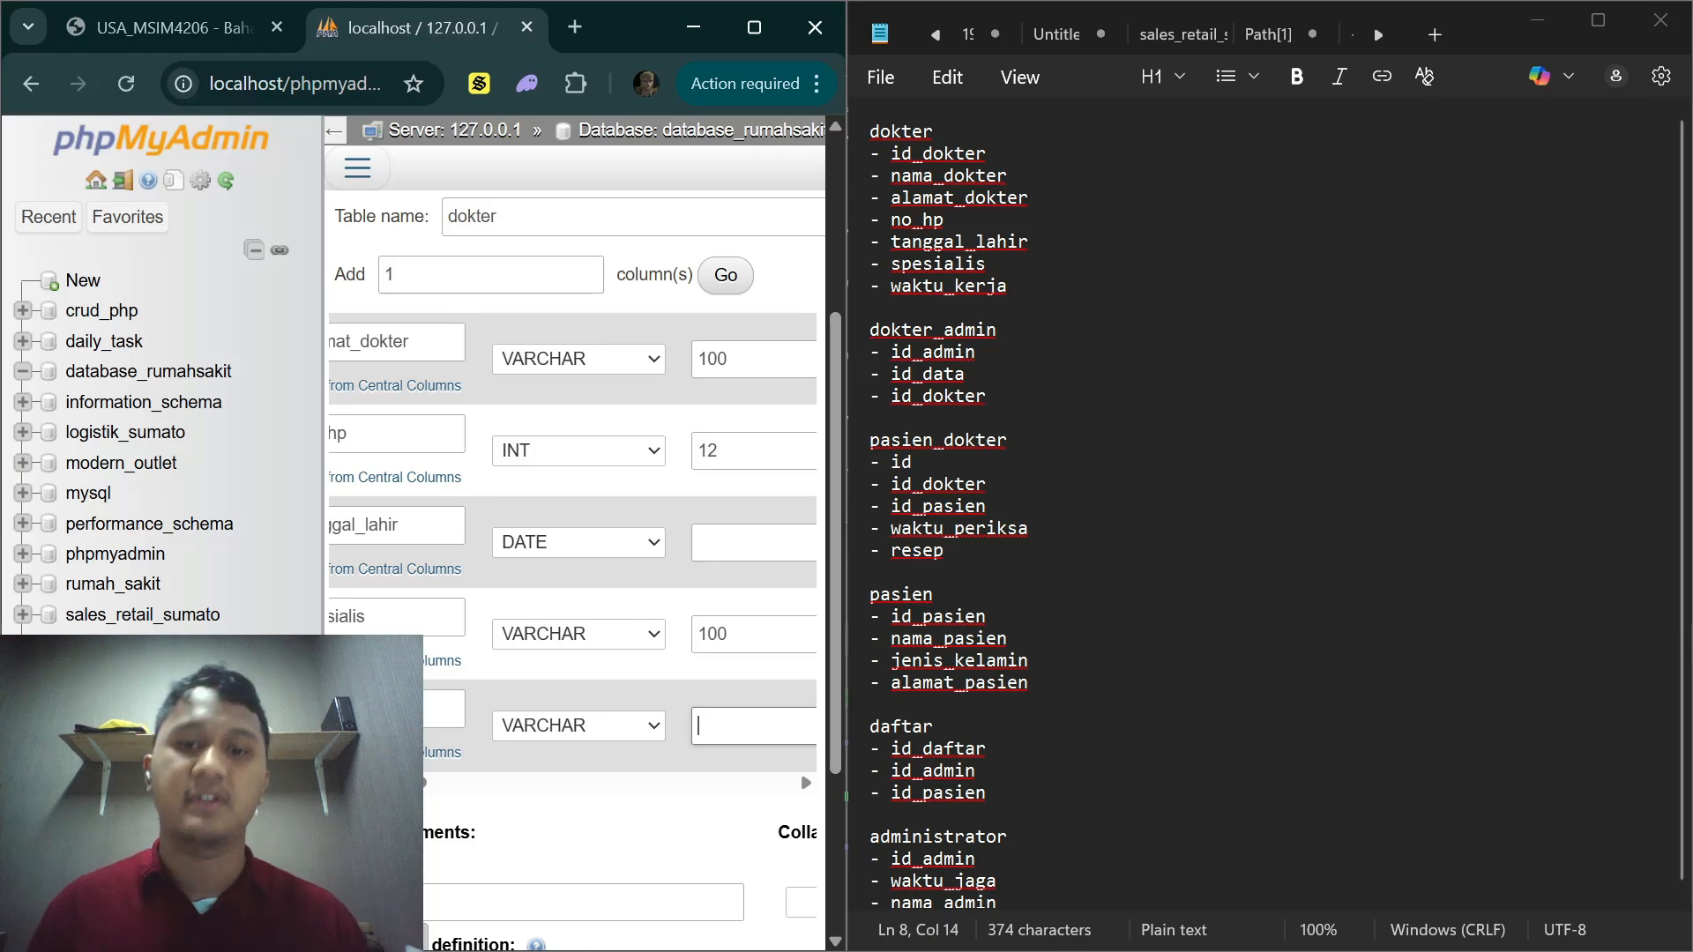
type("0")
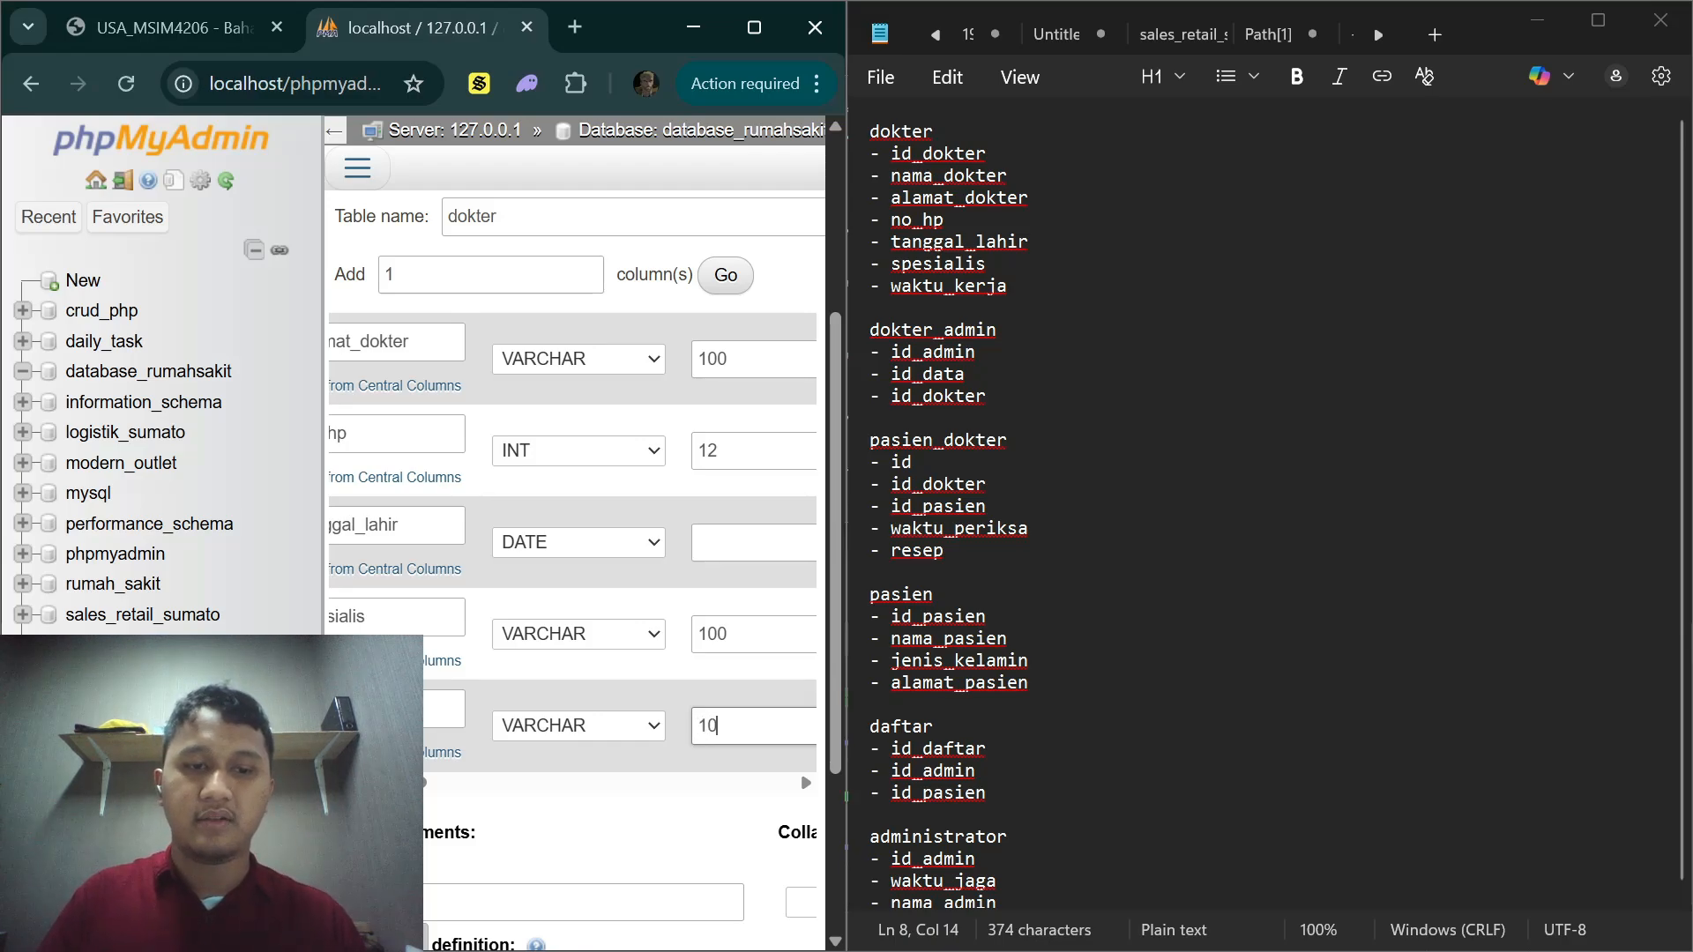
Step: Save the dokter table with its seven defined columns
scroll(691, 514, "down", 2)
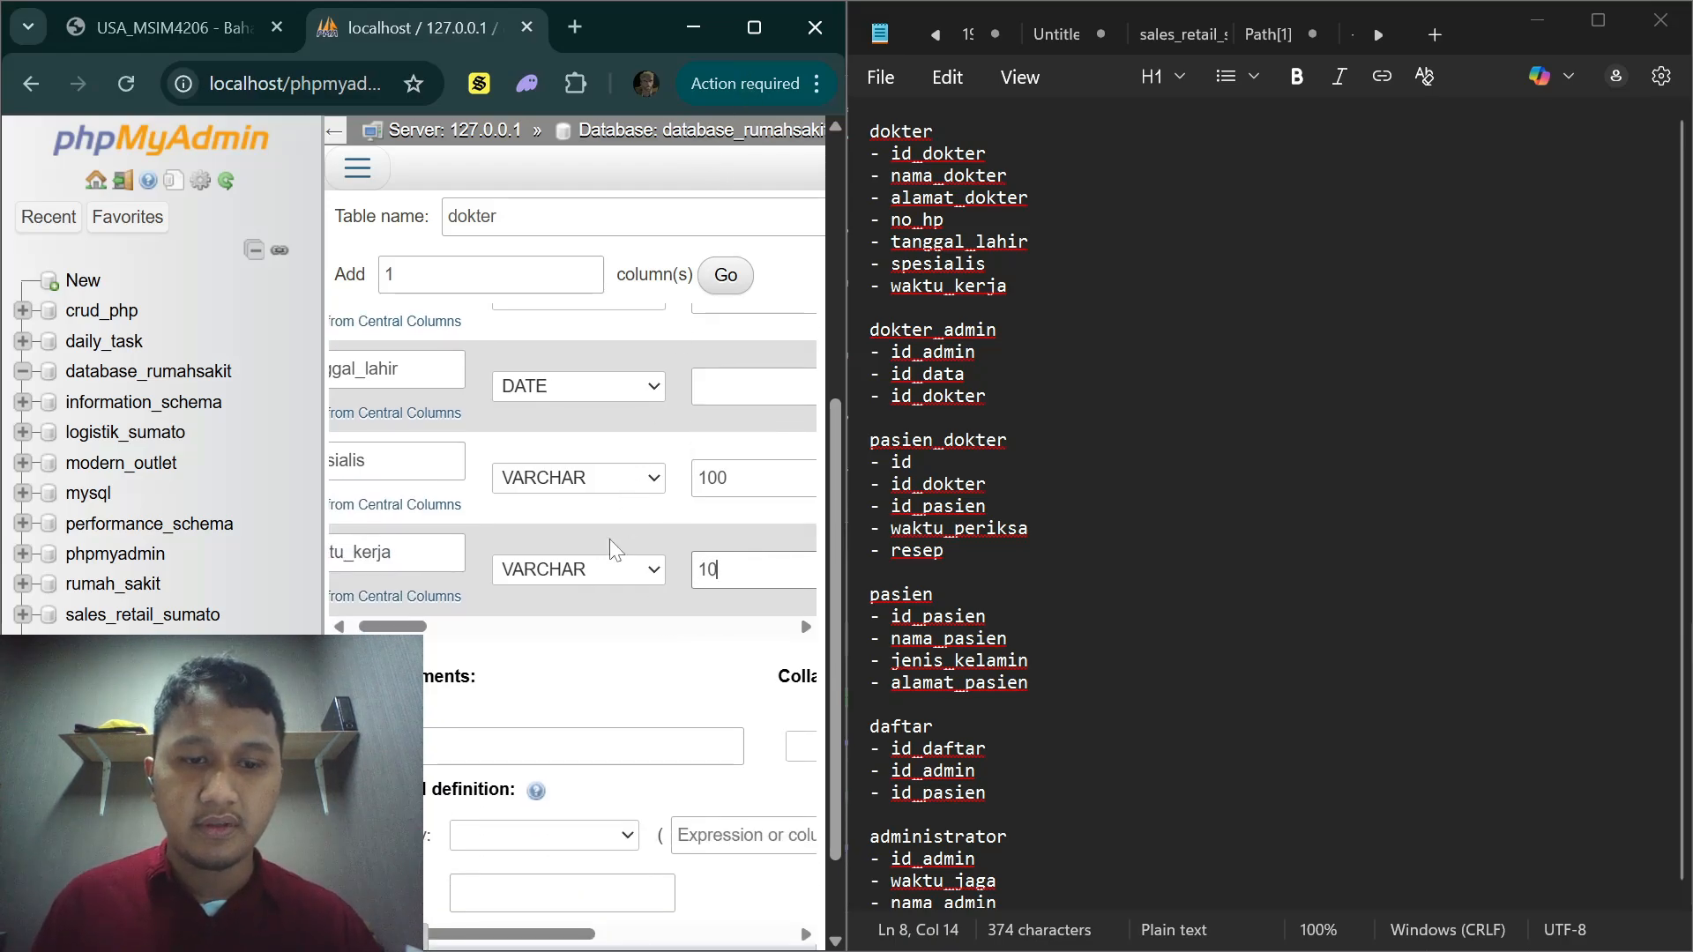
scroll(611, 538, "down", 2)
left_click(767, 847)
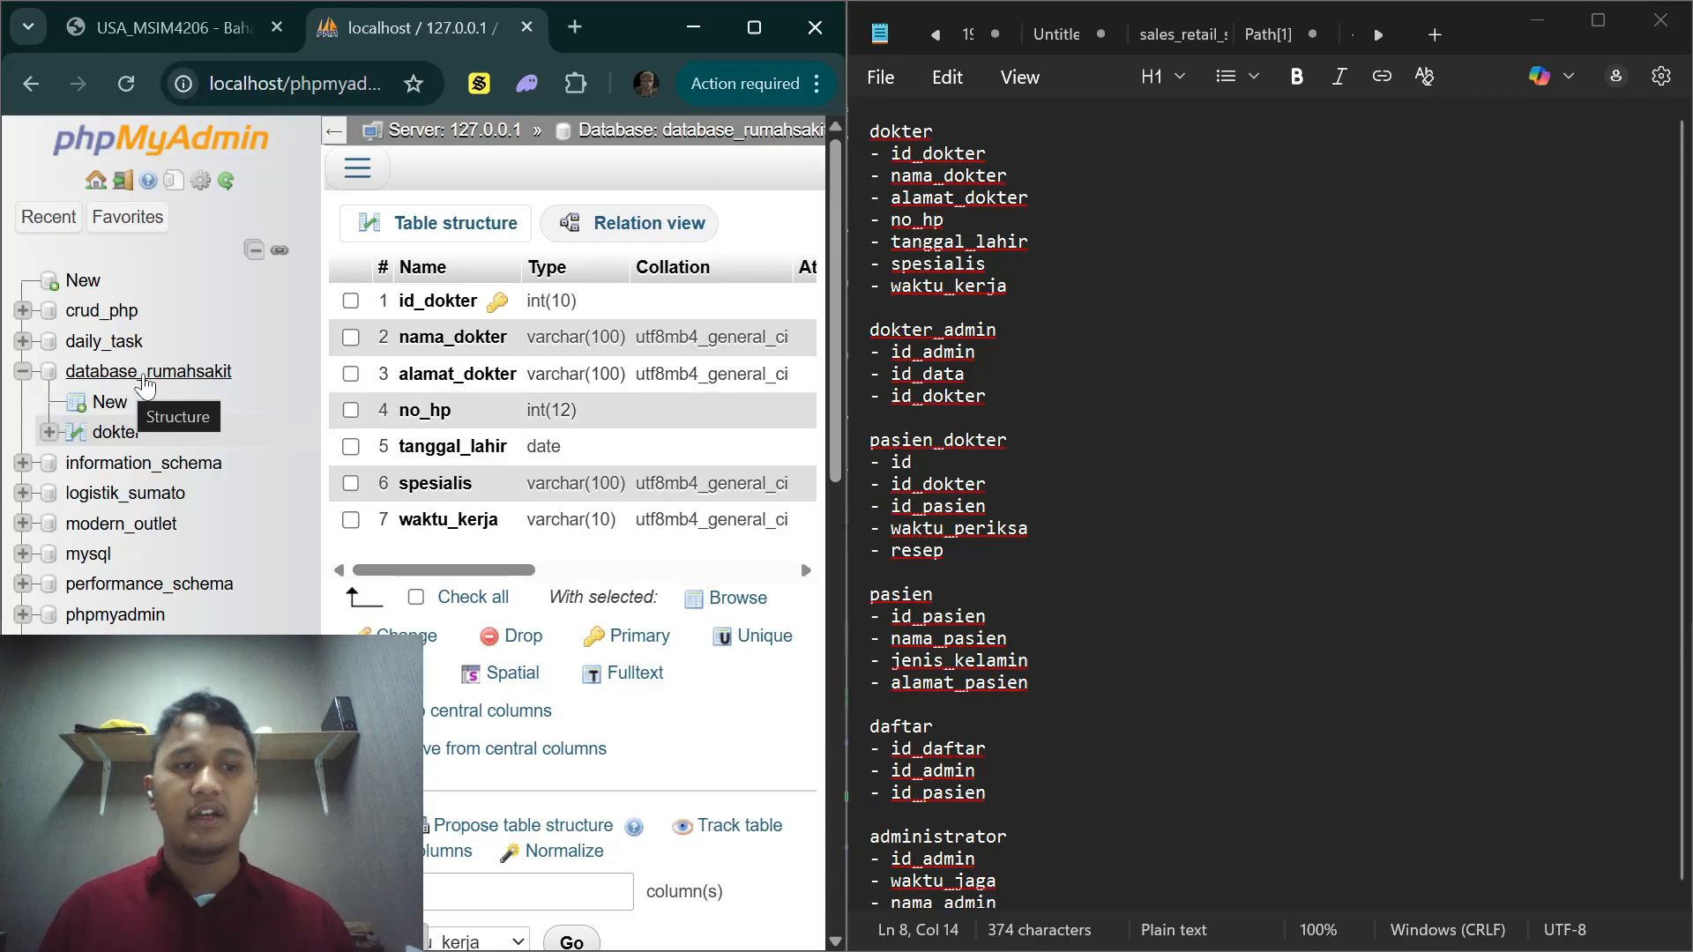
Step: Start a new table named dokter_admin with three columns in database_rumahsakit
left_click(146, 374)
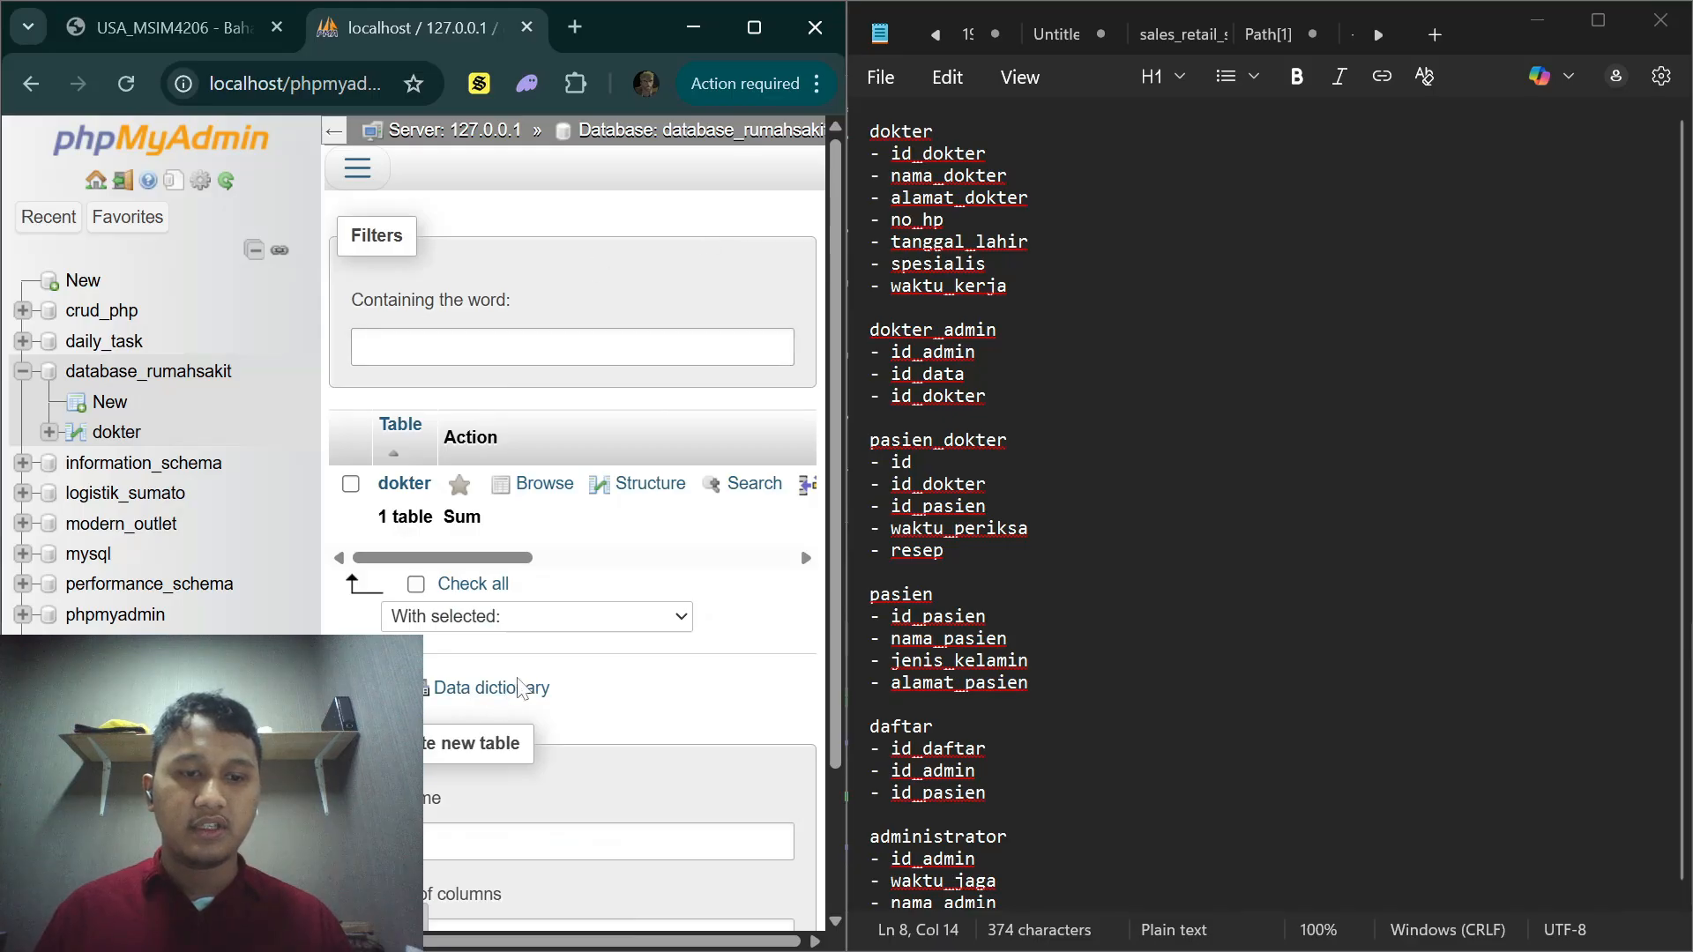
scroll(705, 240, "down", 2)
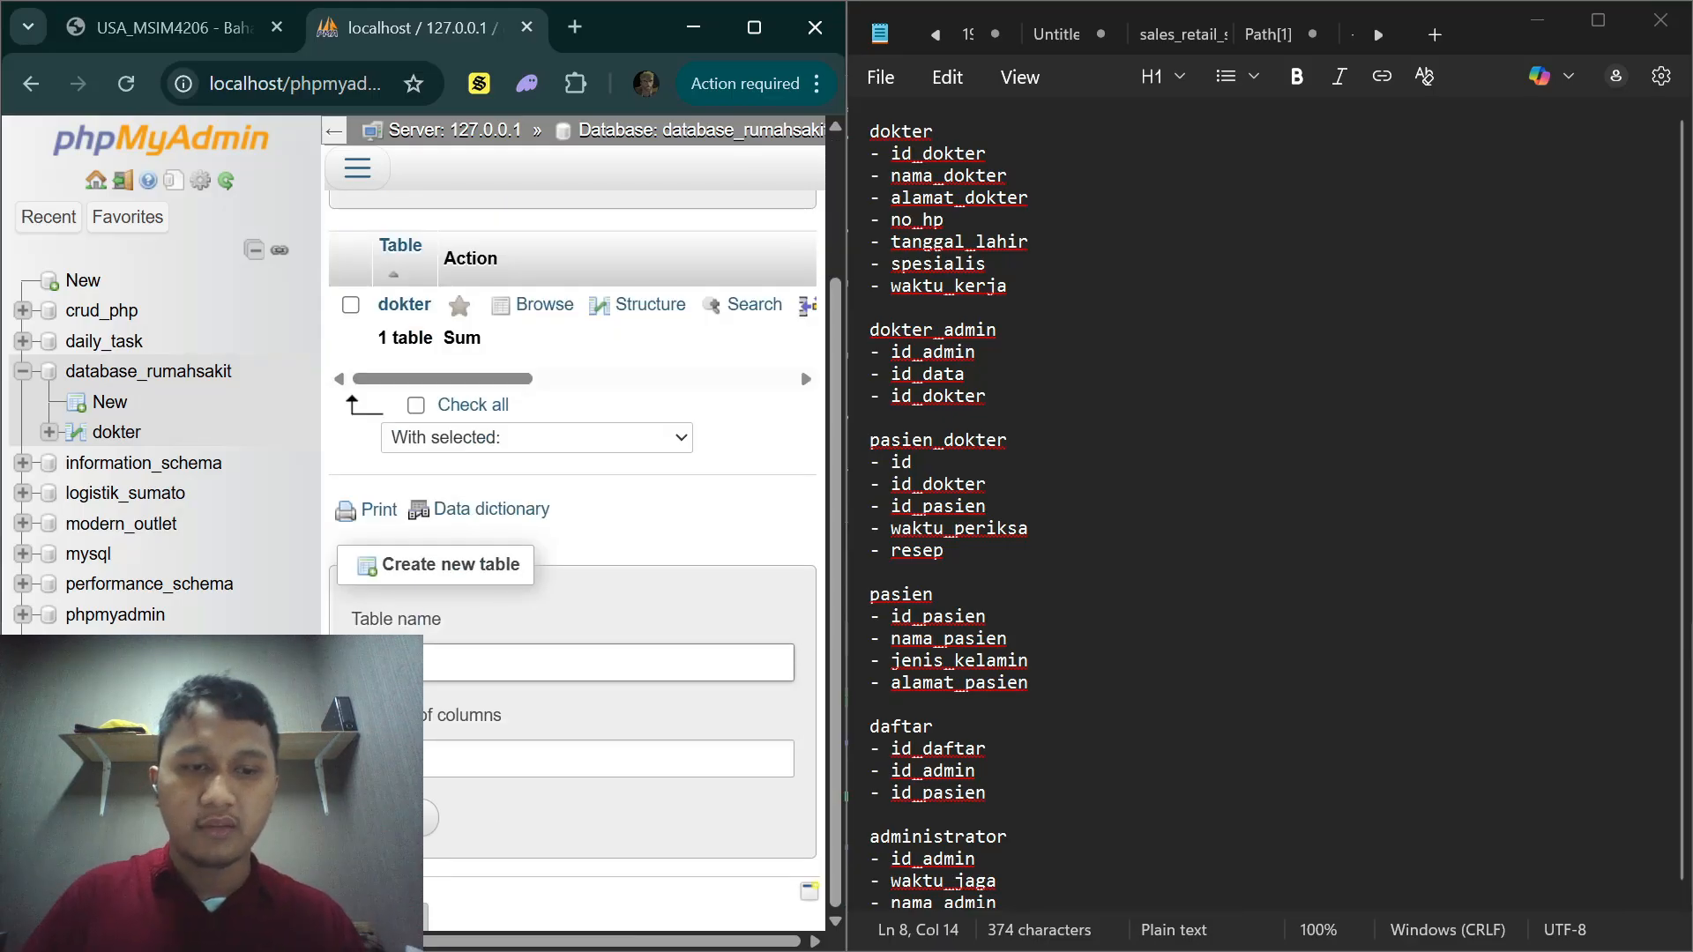
type("dmin")
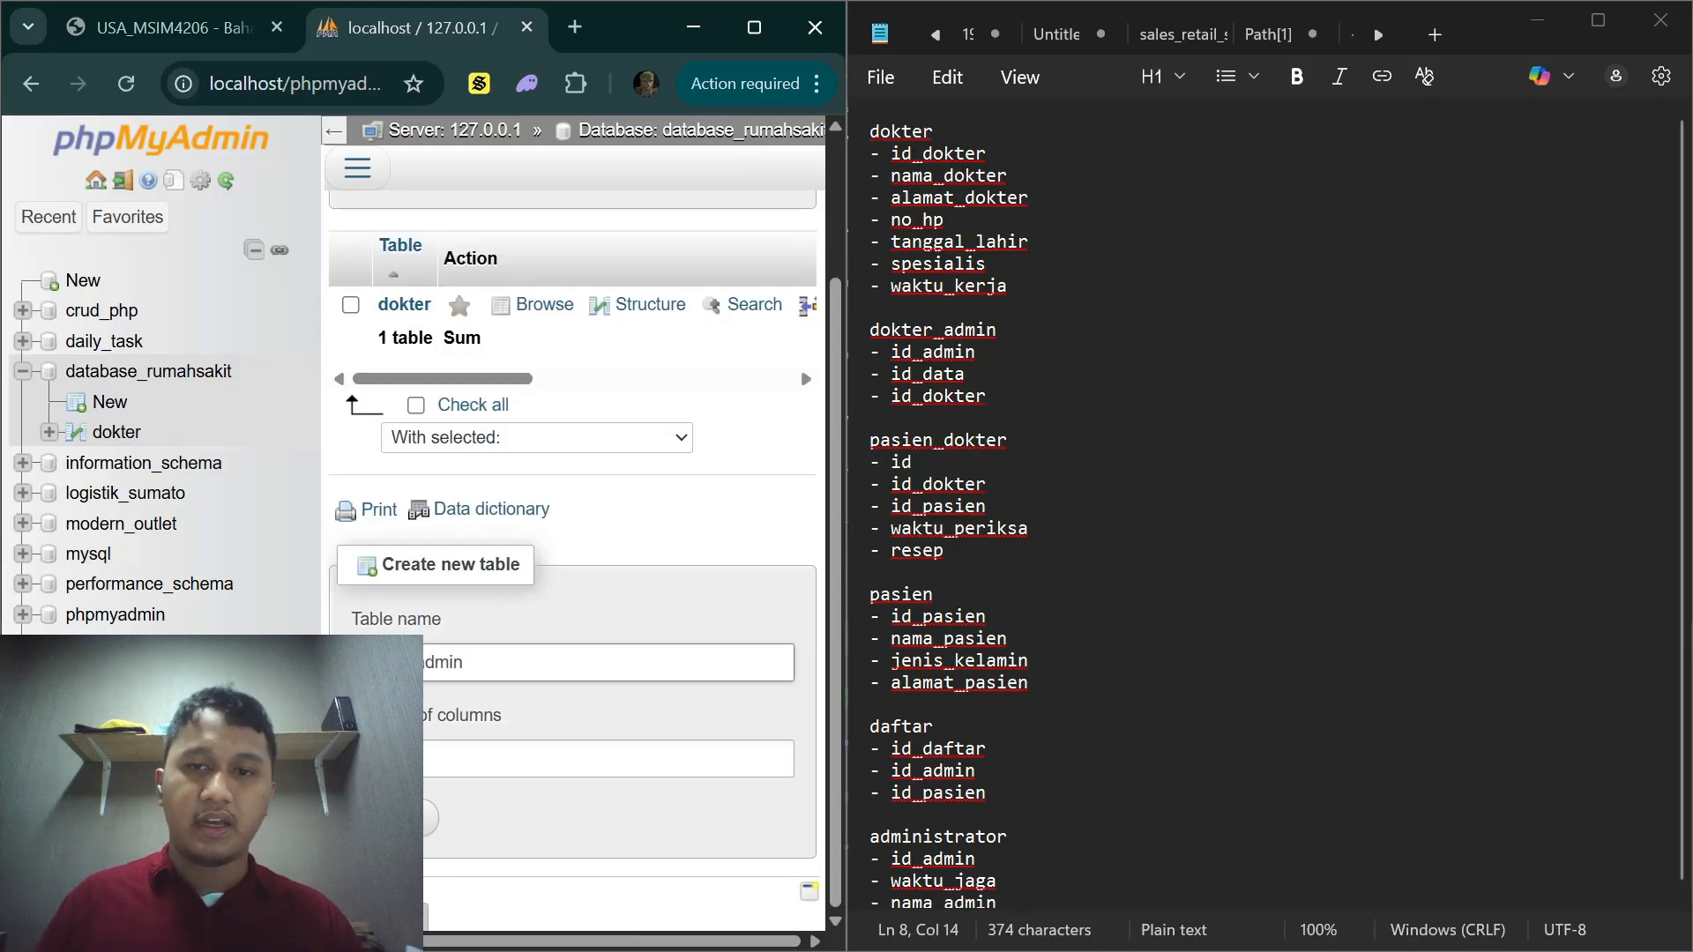
left_click_drag(985, 395, 891, 373)
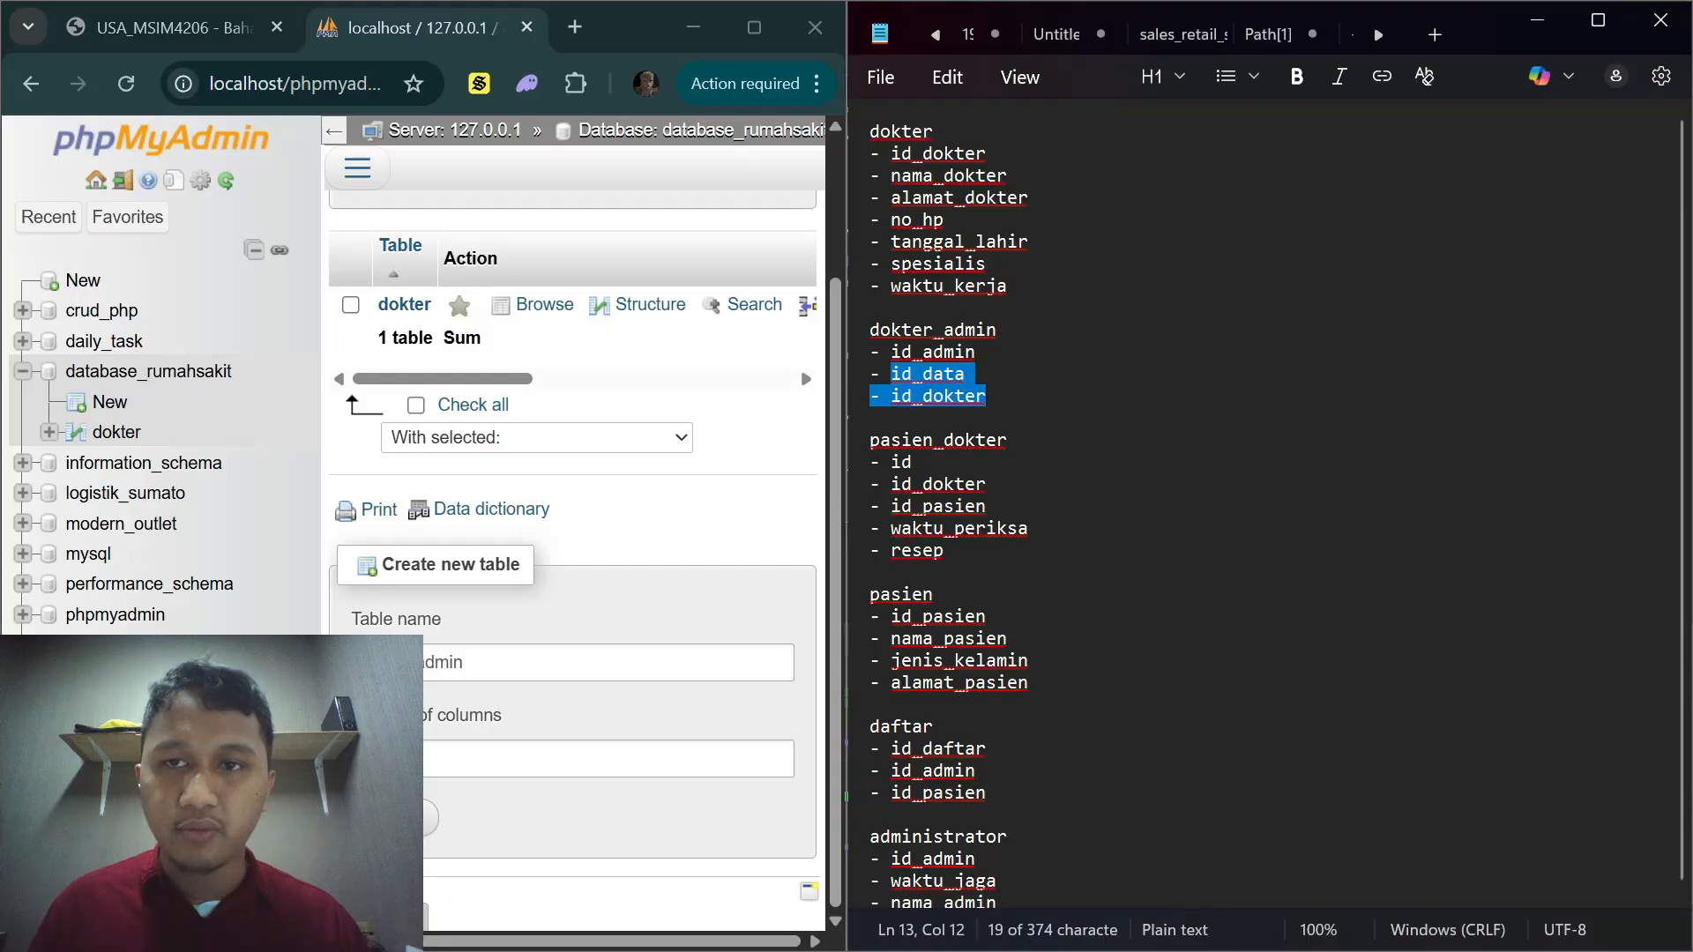
left_click(461, 745)
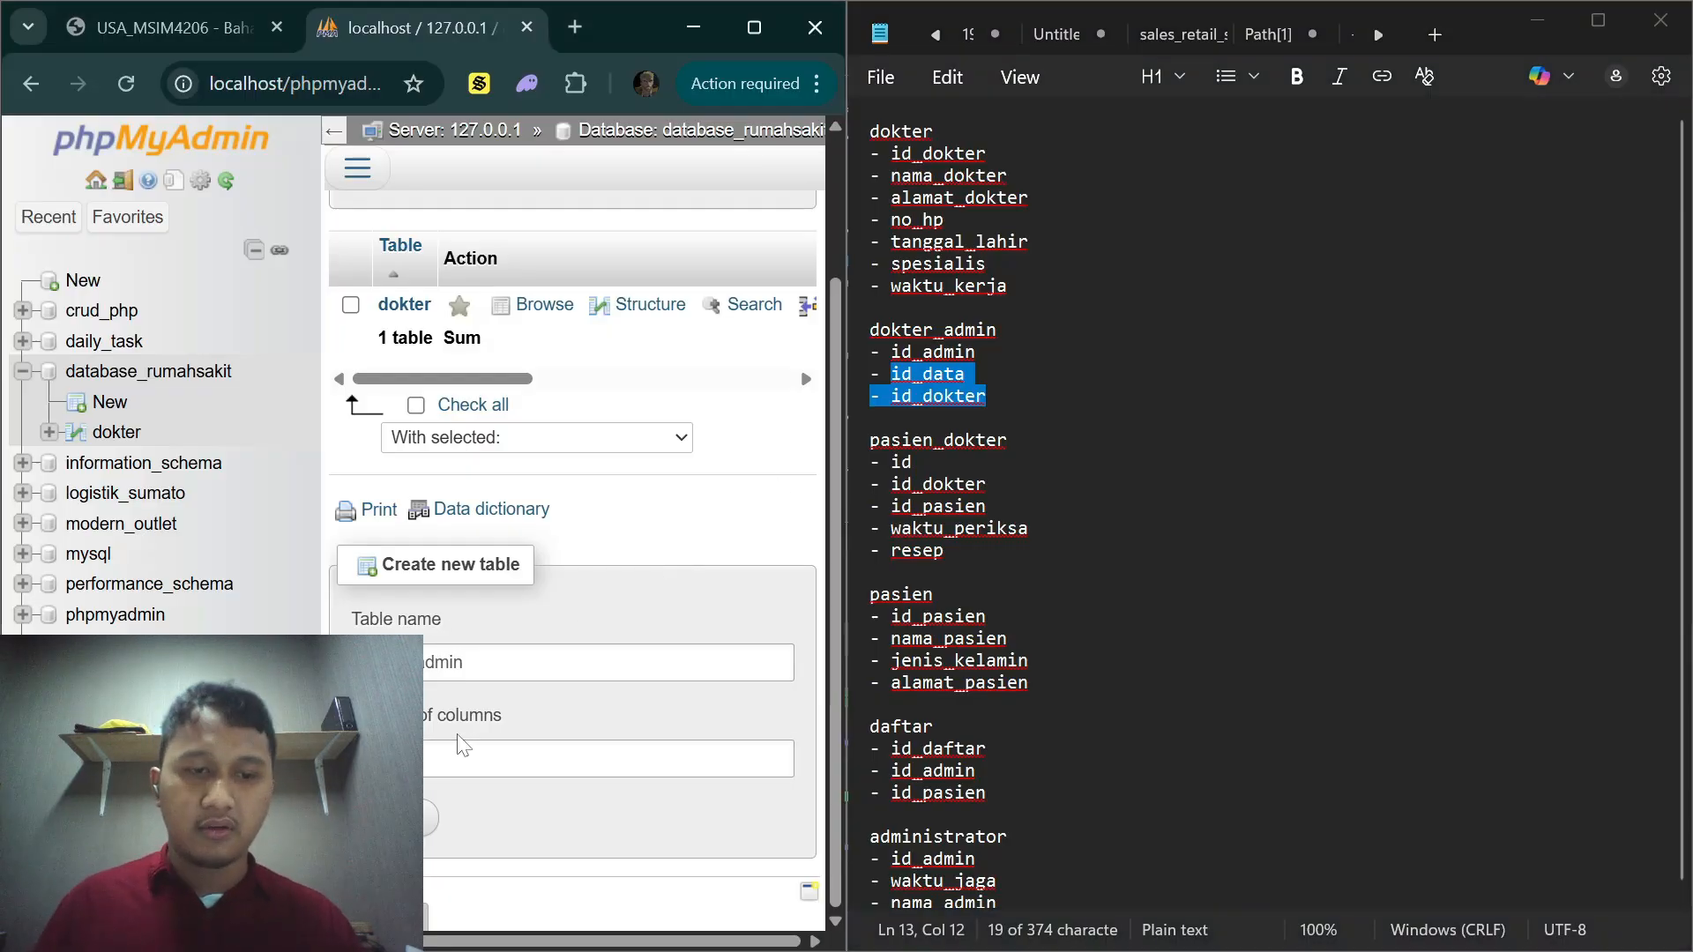
left_click(460, 745)
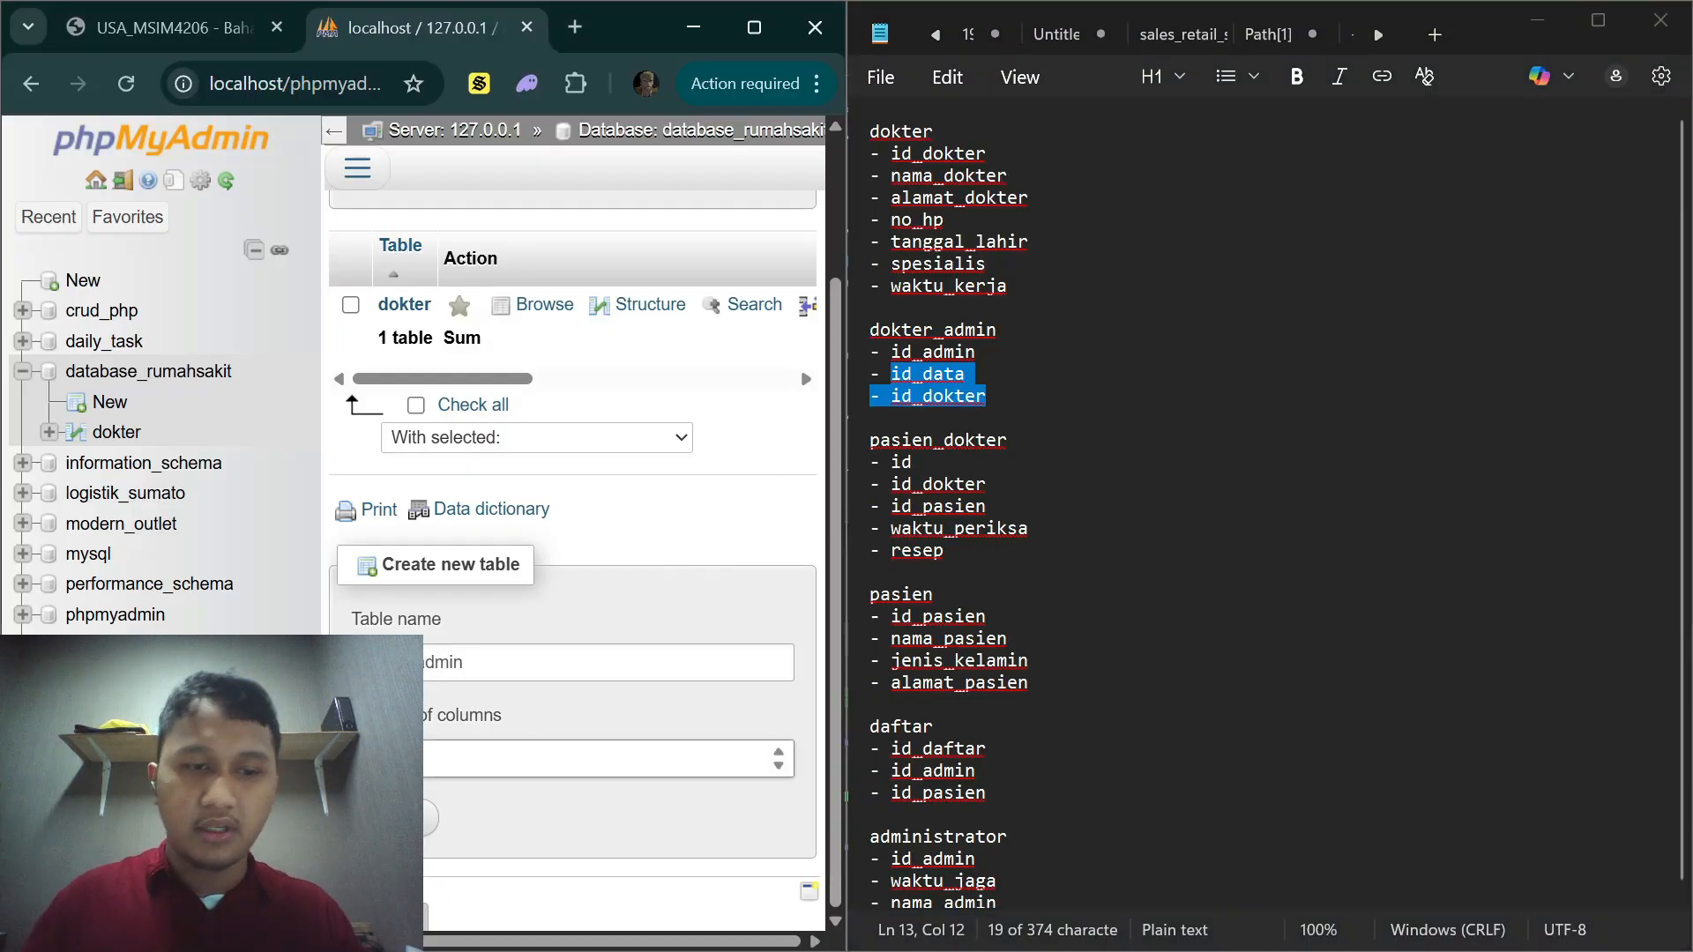
key("Return")
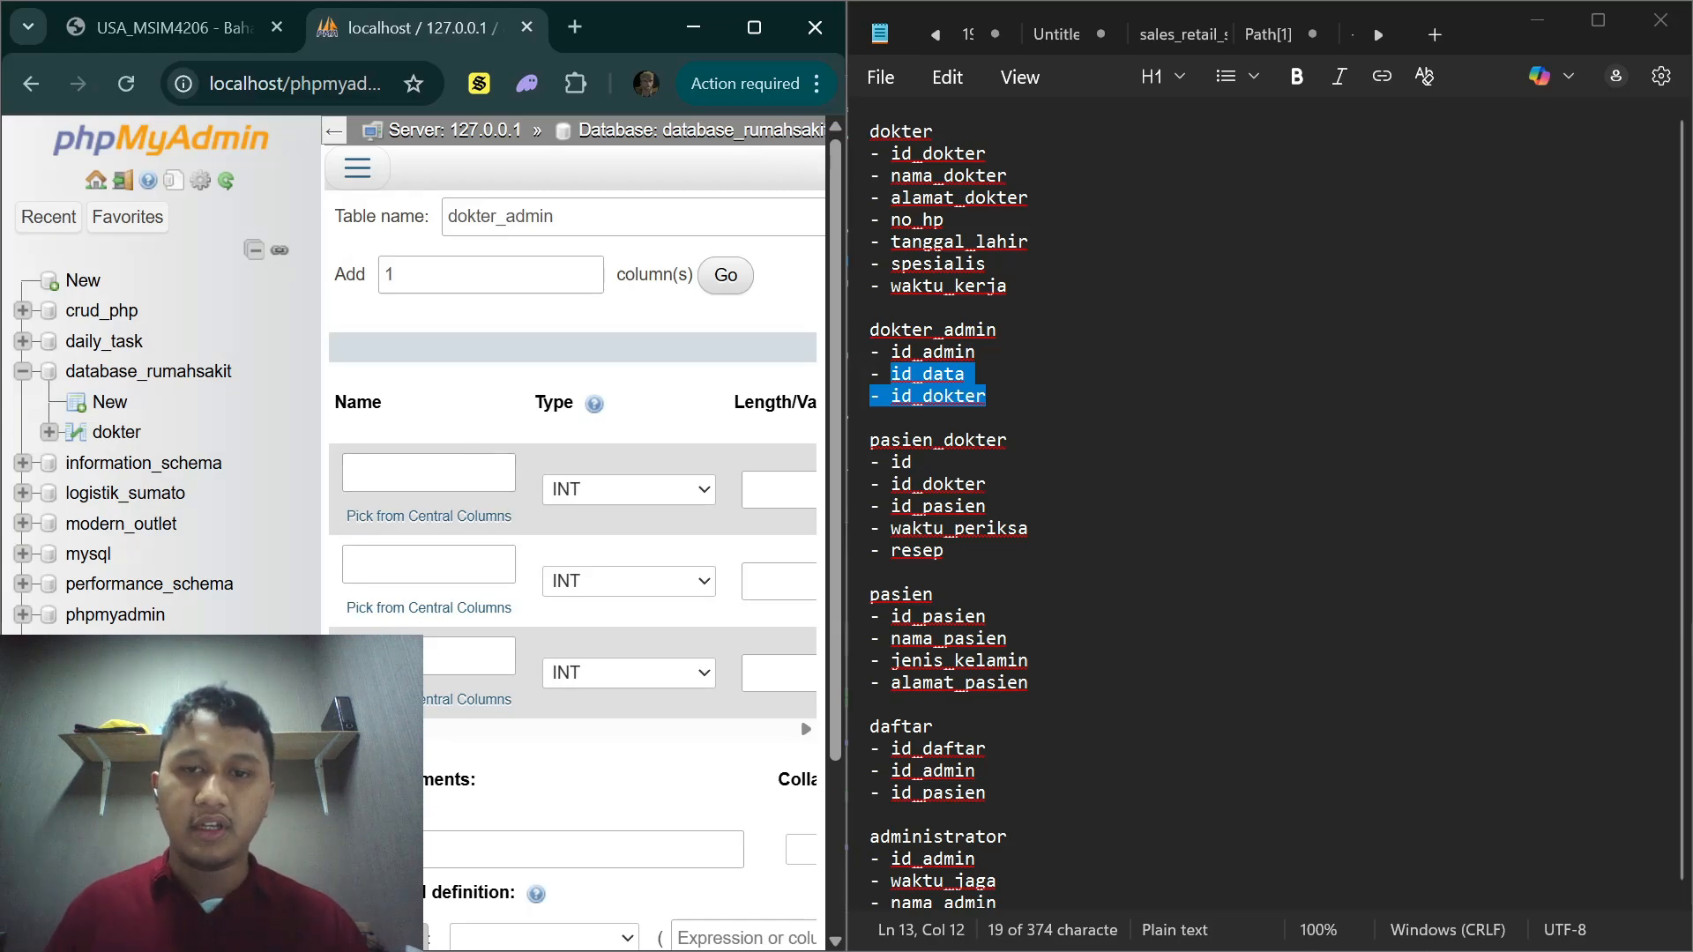
right_click(954, 396)
left_click(958, 353)
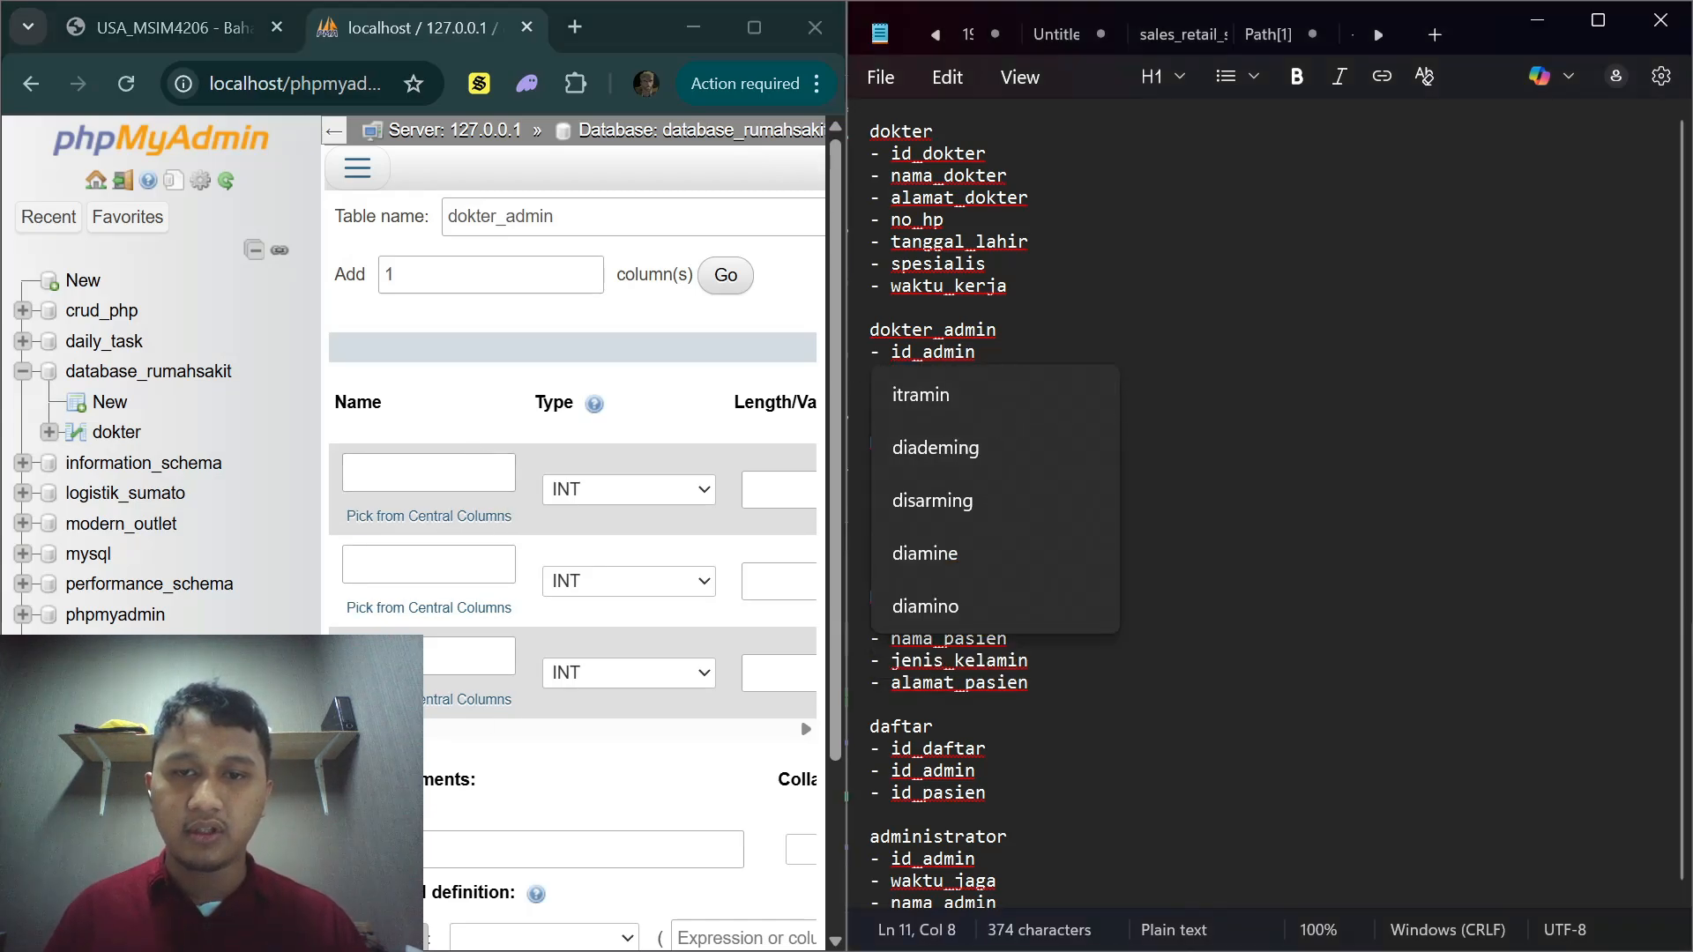
left_click(1001, 353)
left_click(986, 375)
Step: Define the first dokter_admin column as id_data with type INT and a length of 10
left_click(388, 473)
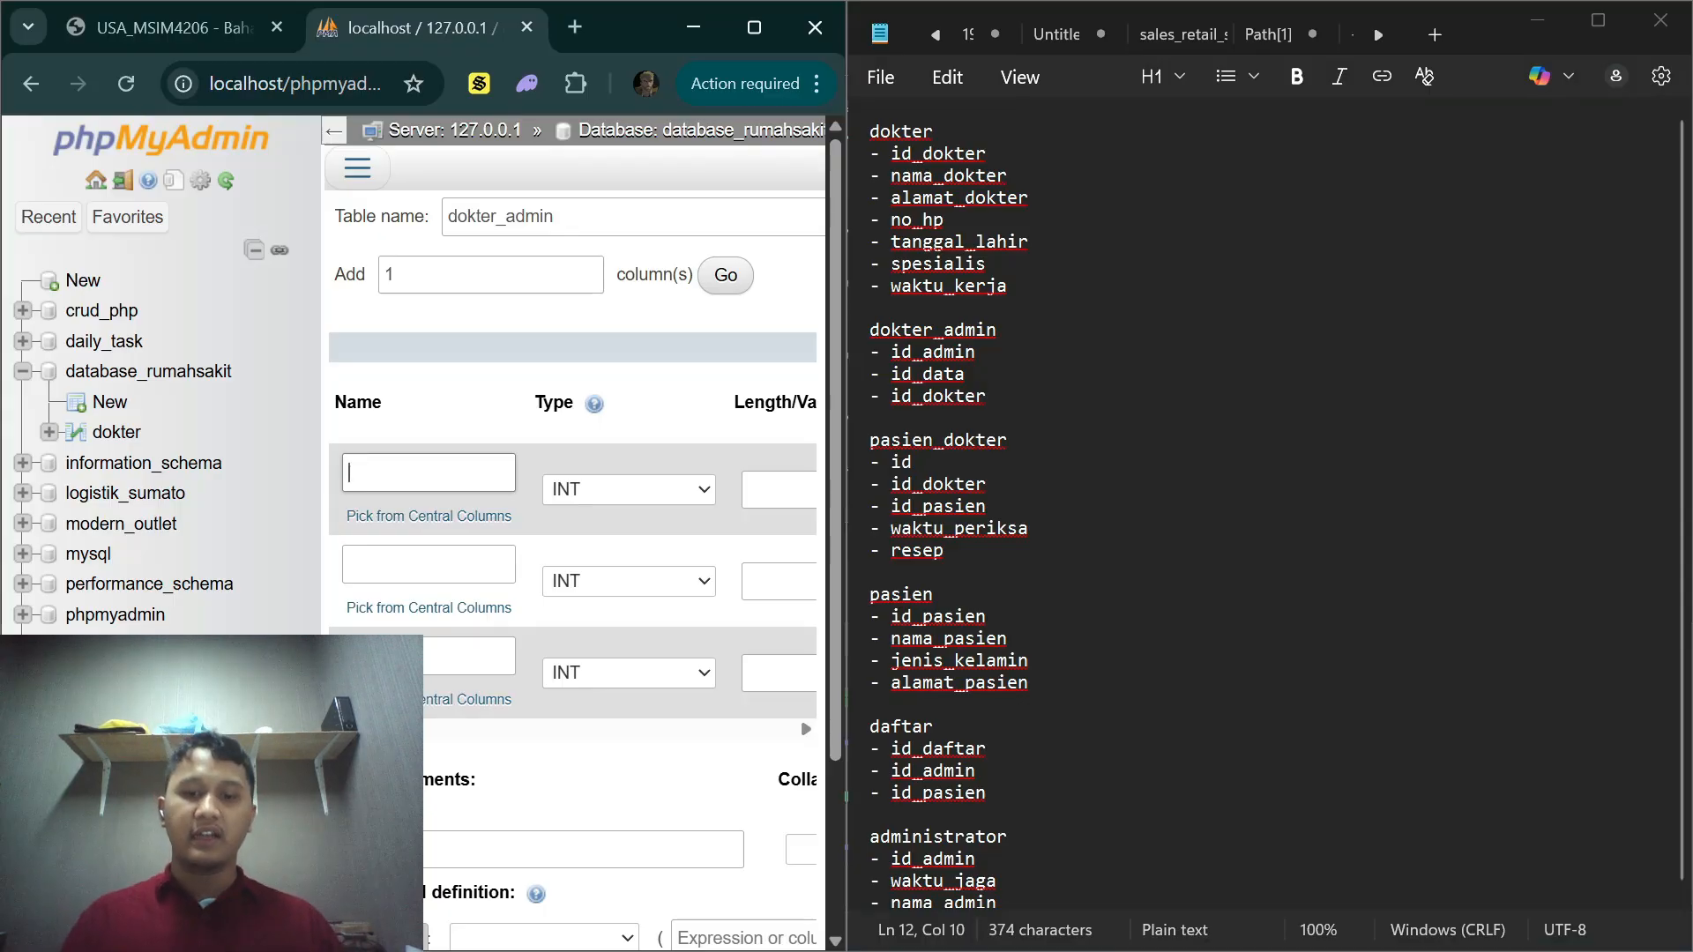
type("id_data")
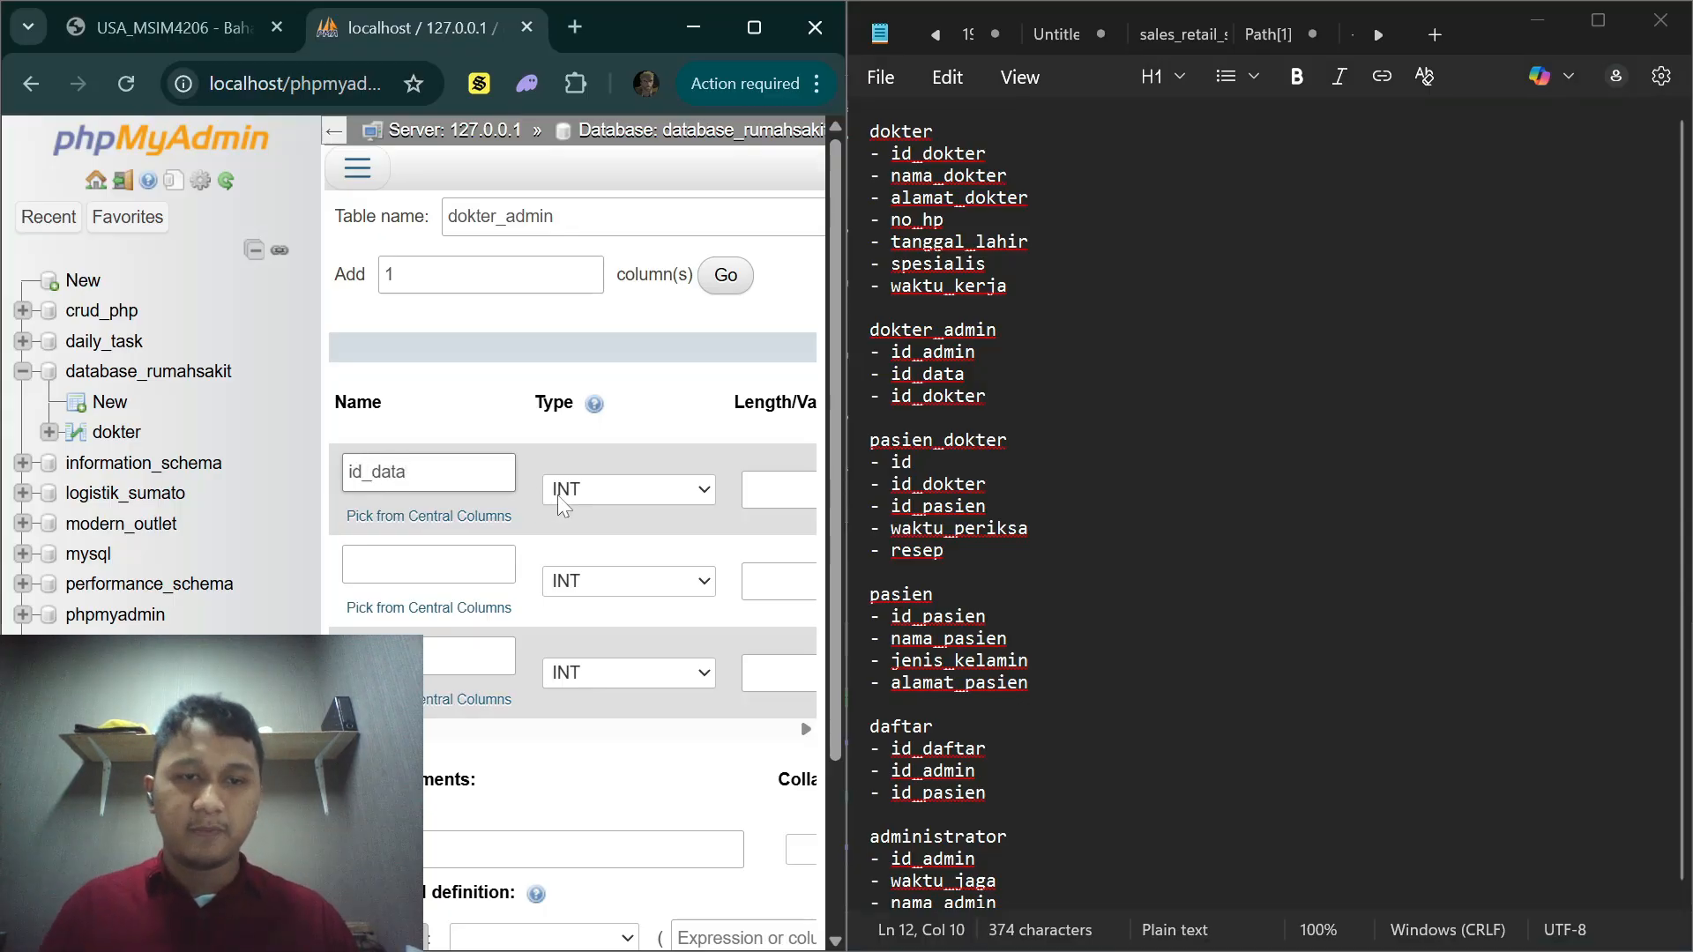
left_click(637, 492)
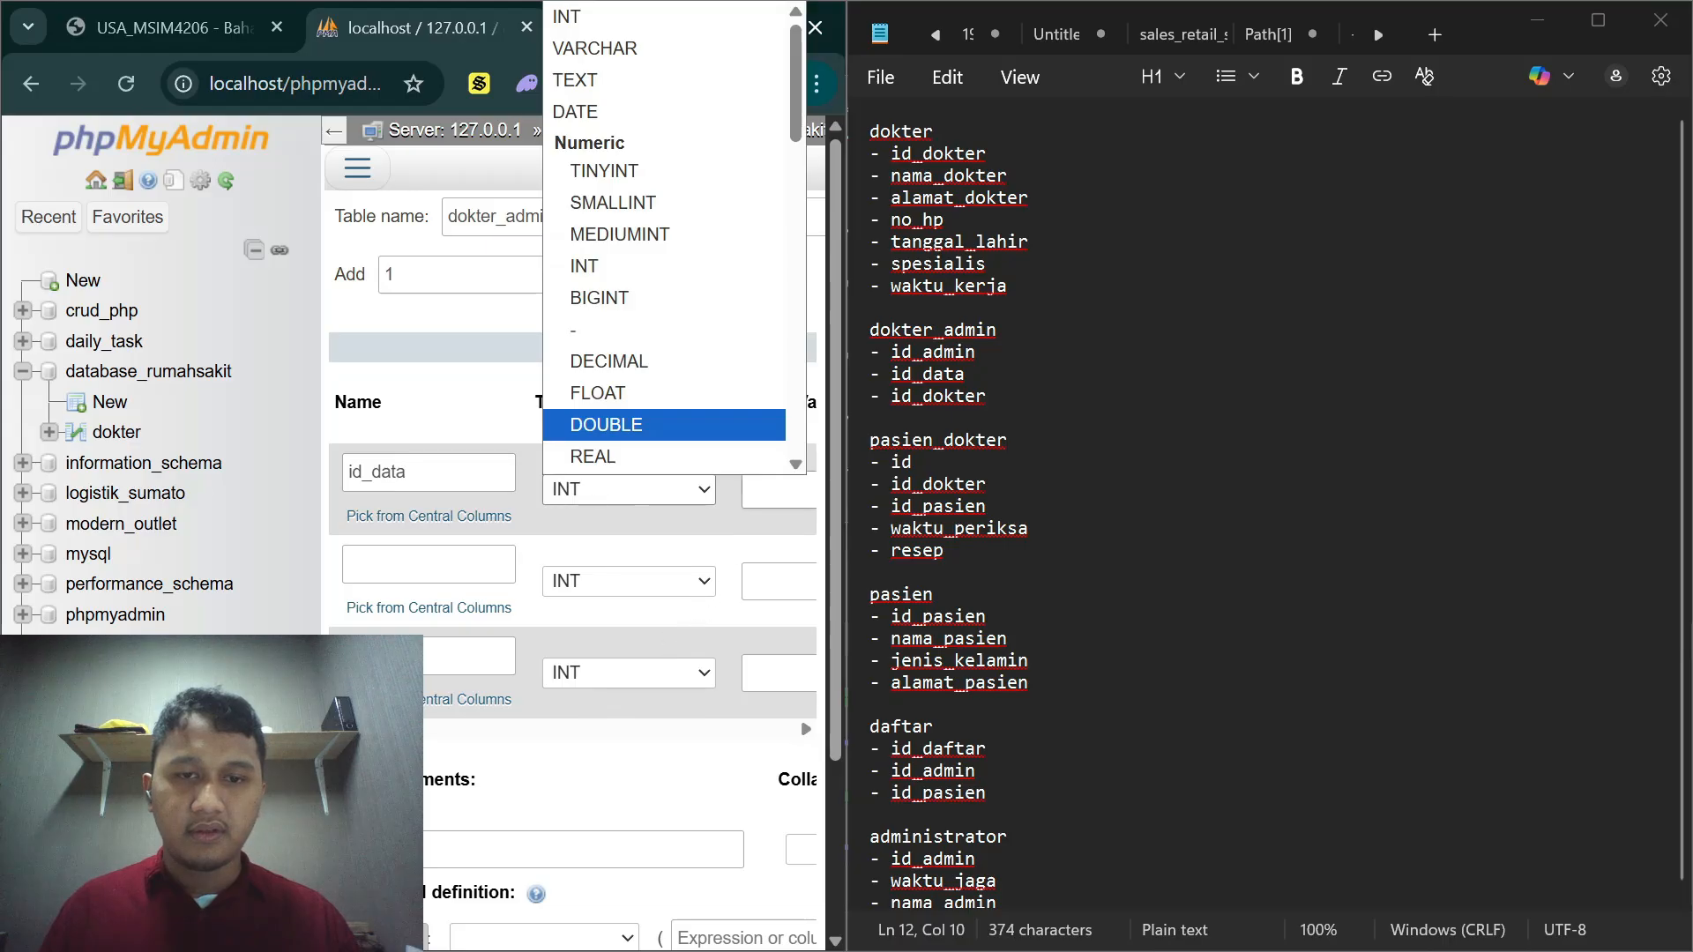
left_click(779, 491)
type("10")
scroll(779, 490, "right", 1)
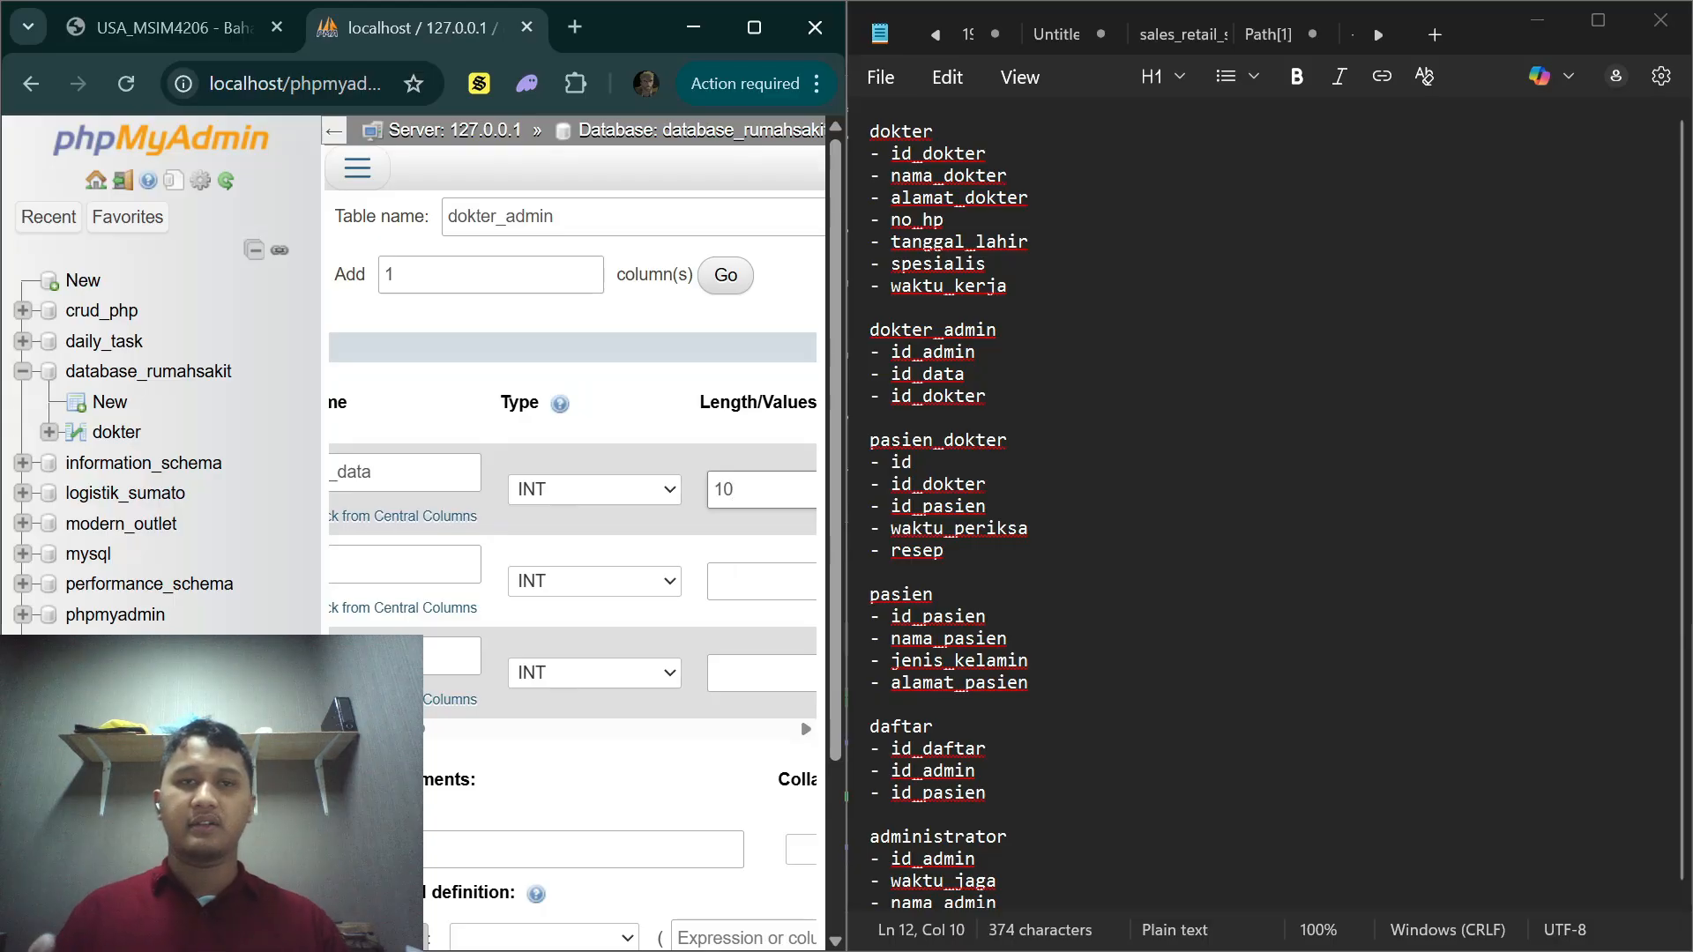
Step: Check the attributes of the dokter_admin entity in the assignment's ERD
left_click(176, 27)
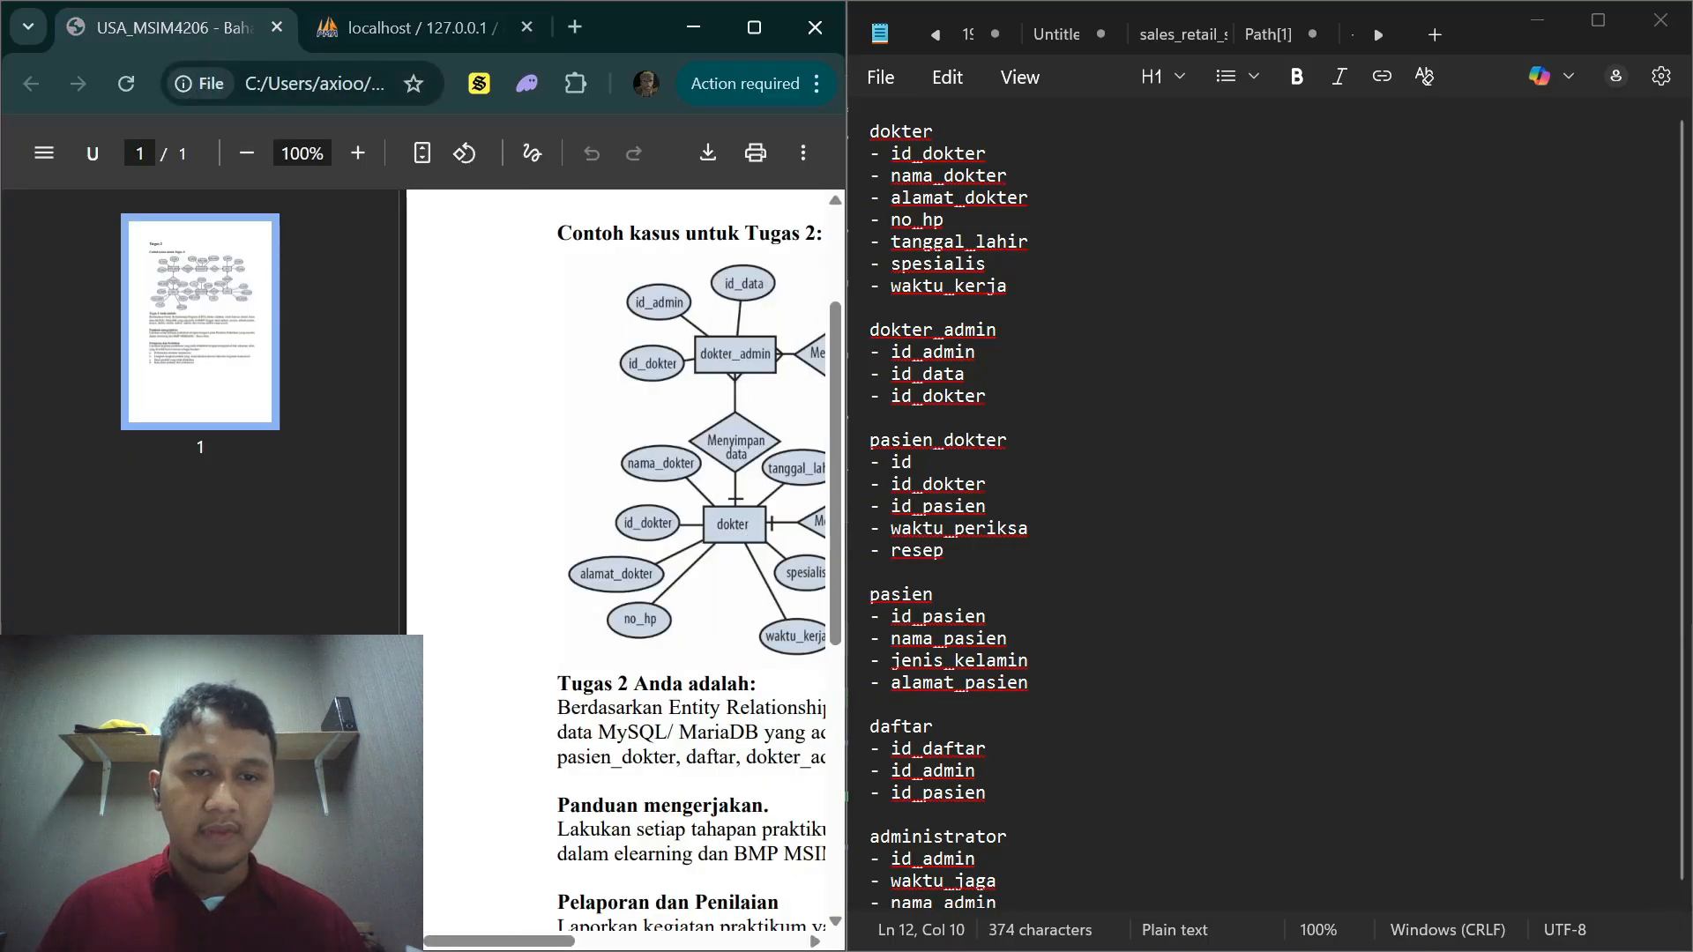
scroll(714, 442, "right", 4)
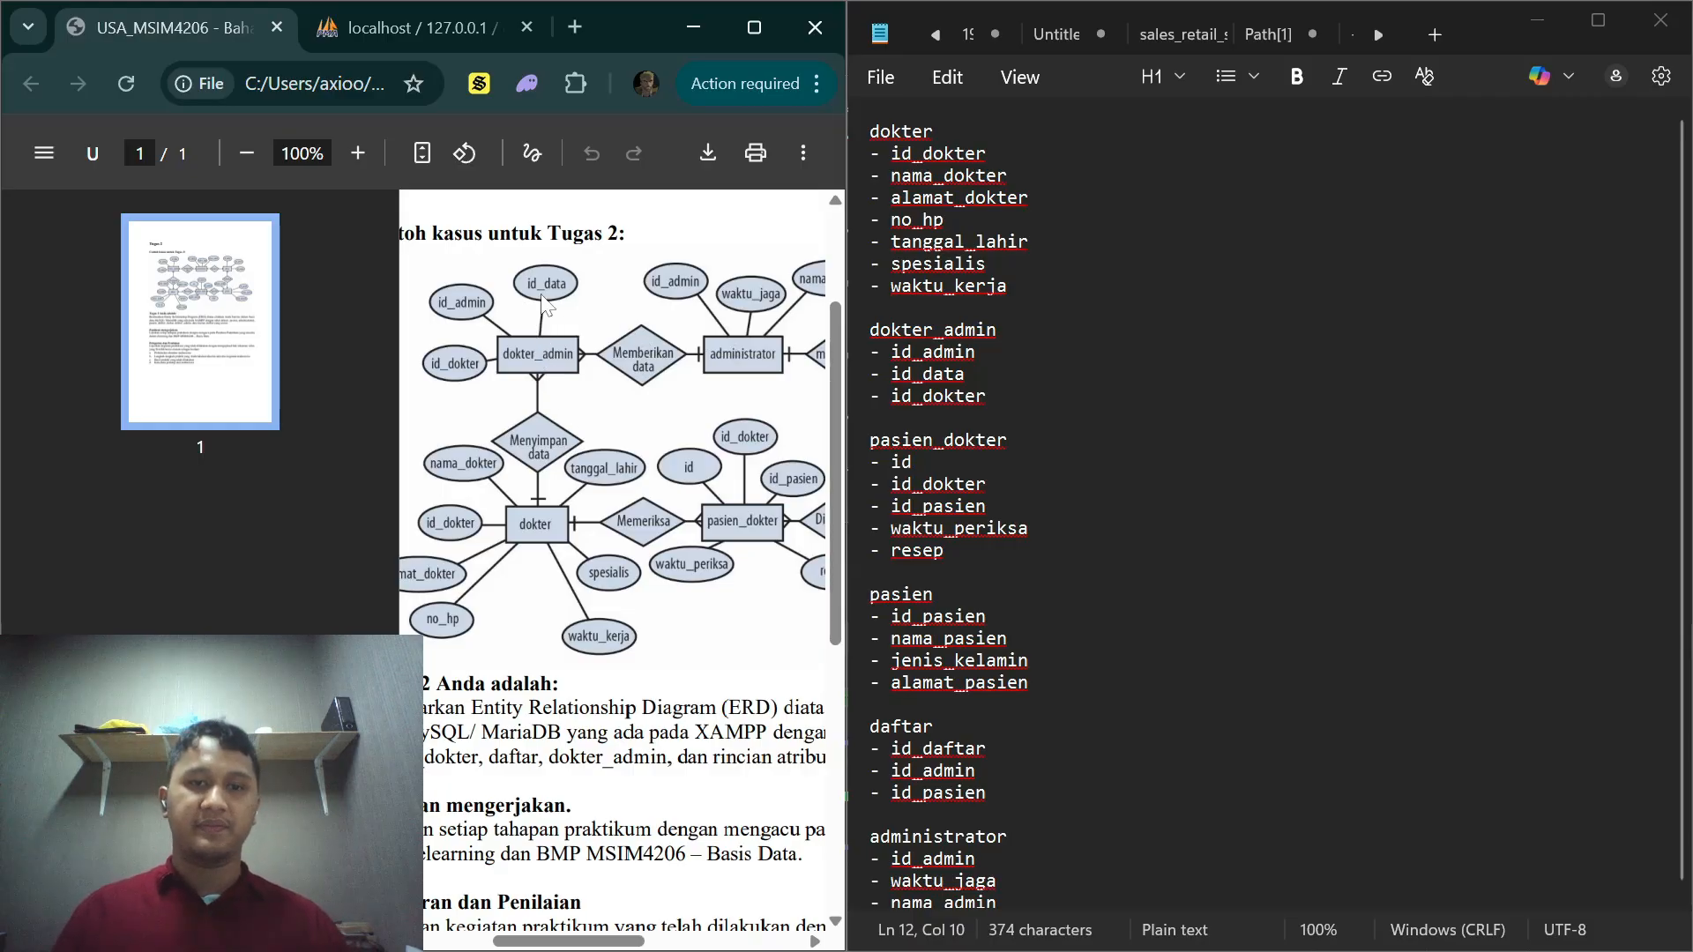
left_click(419, 44)
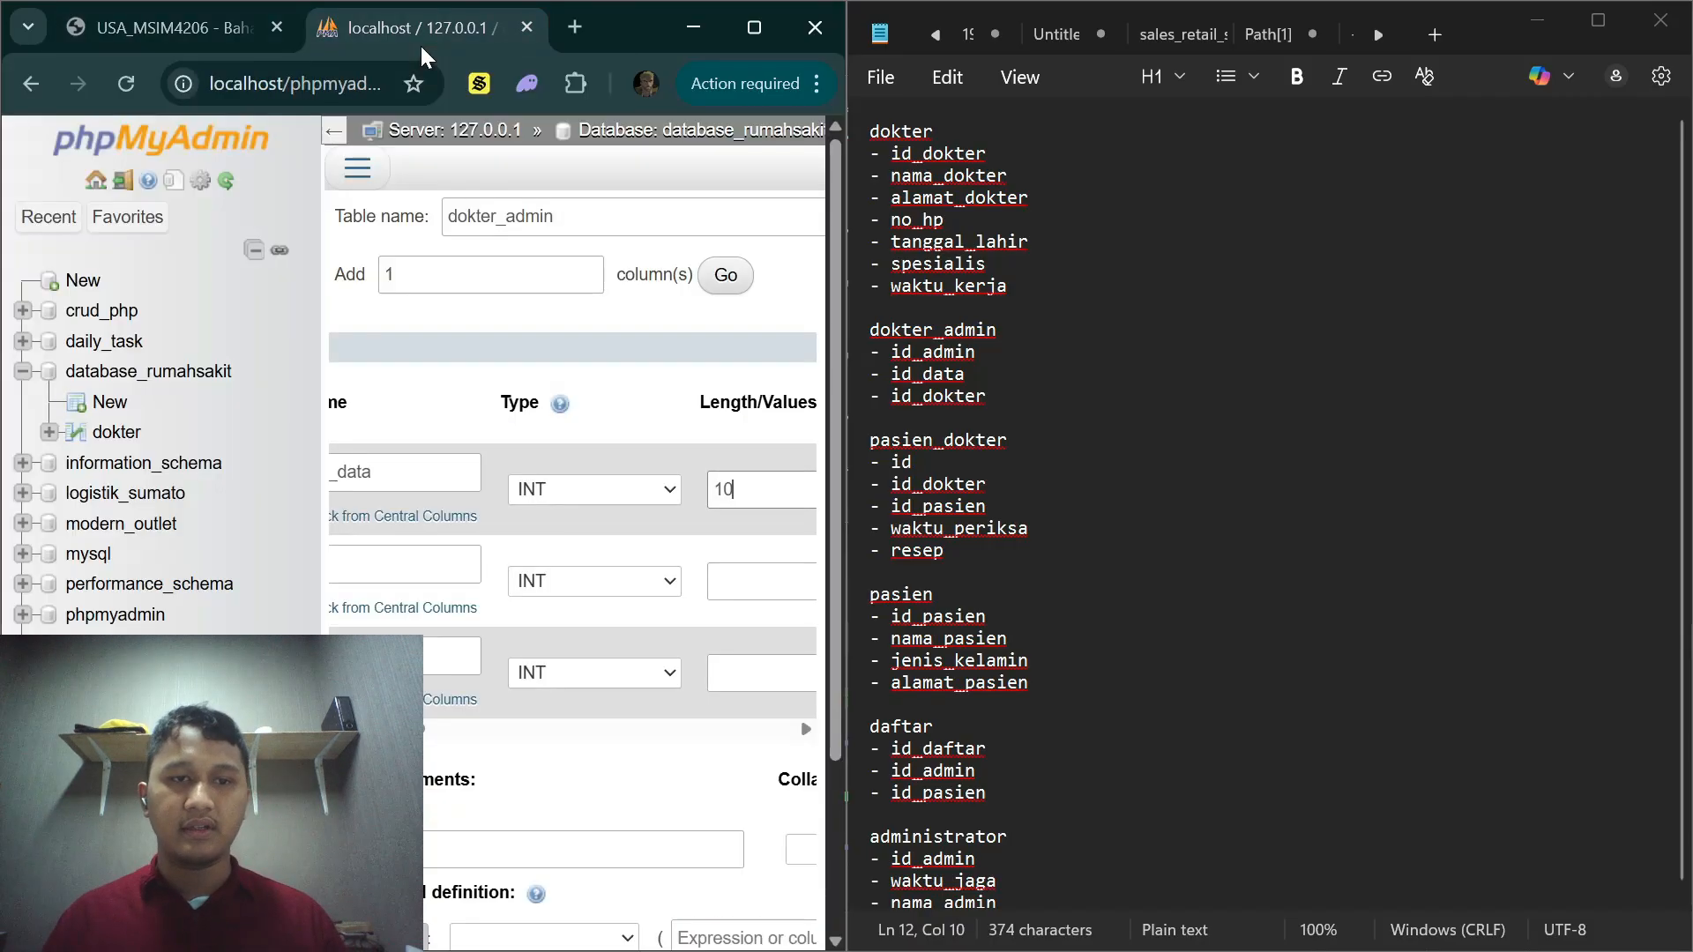
Step: Enable auto-increment for the id_data column with a PRIMARY index
scroll(589, 458, "right", 8)
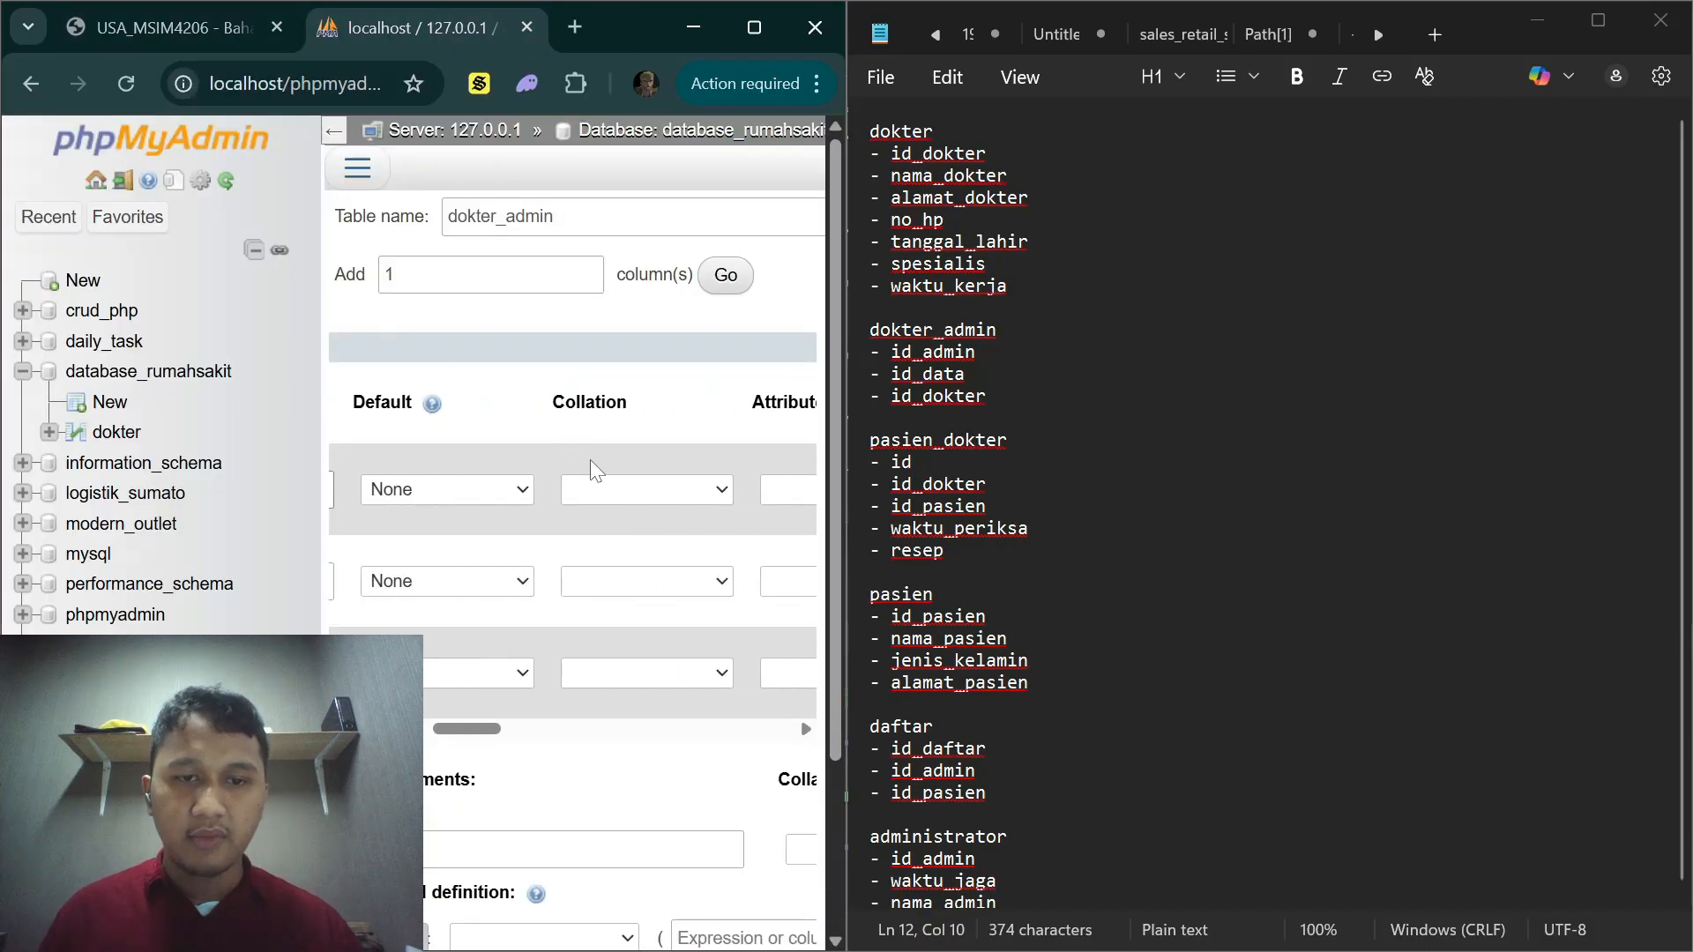
scroll(686, 484, "right", 5)
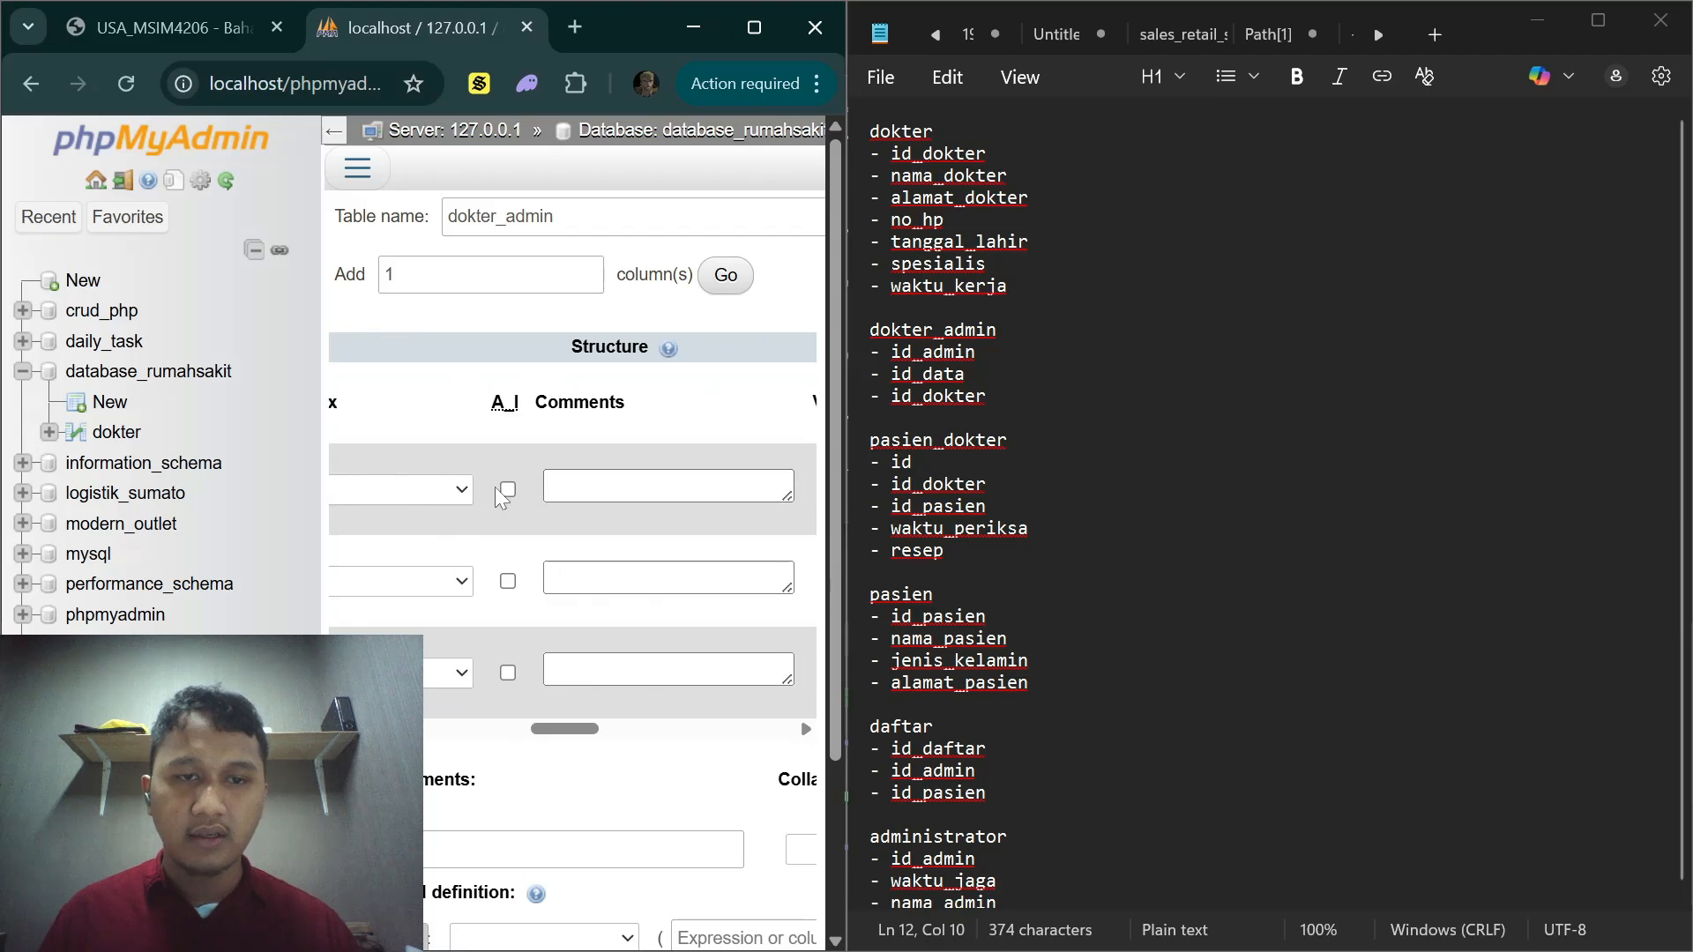
left_click(508, 490)
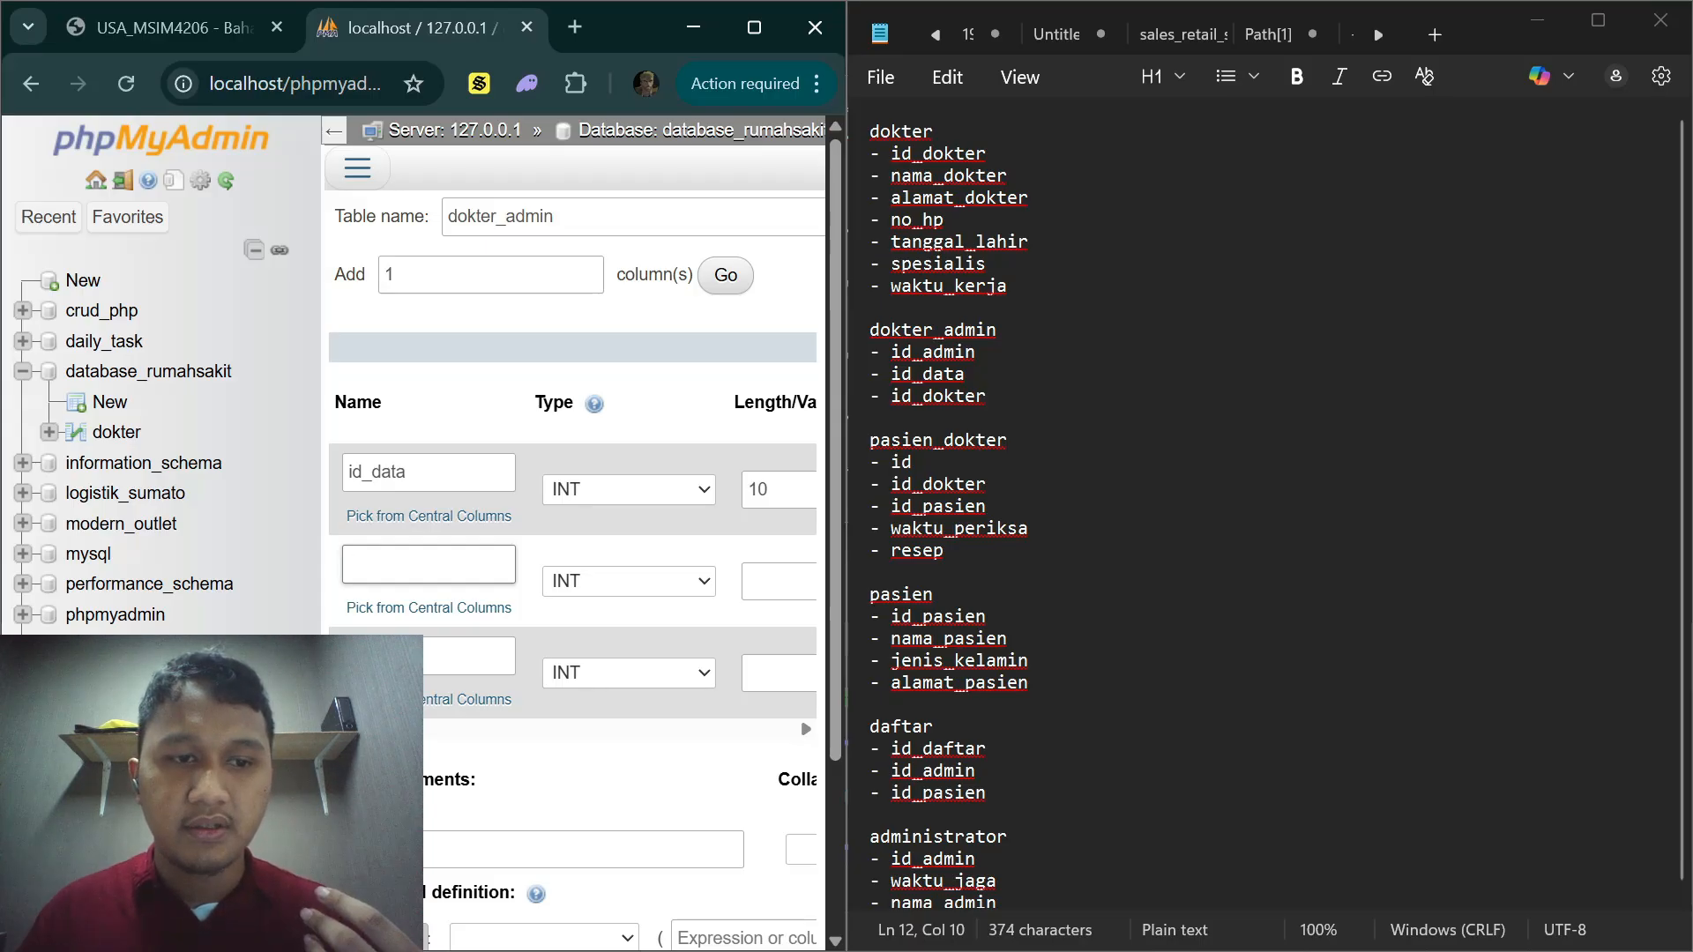
type("i")
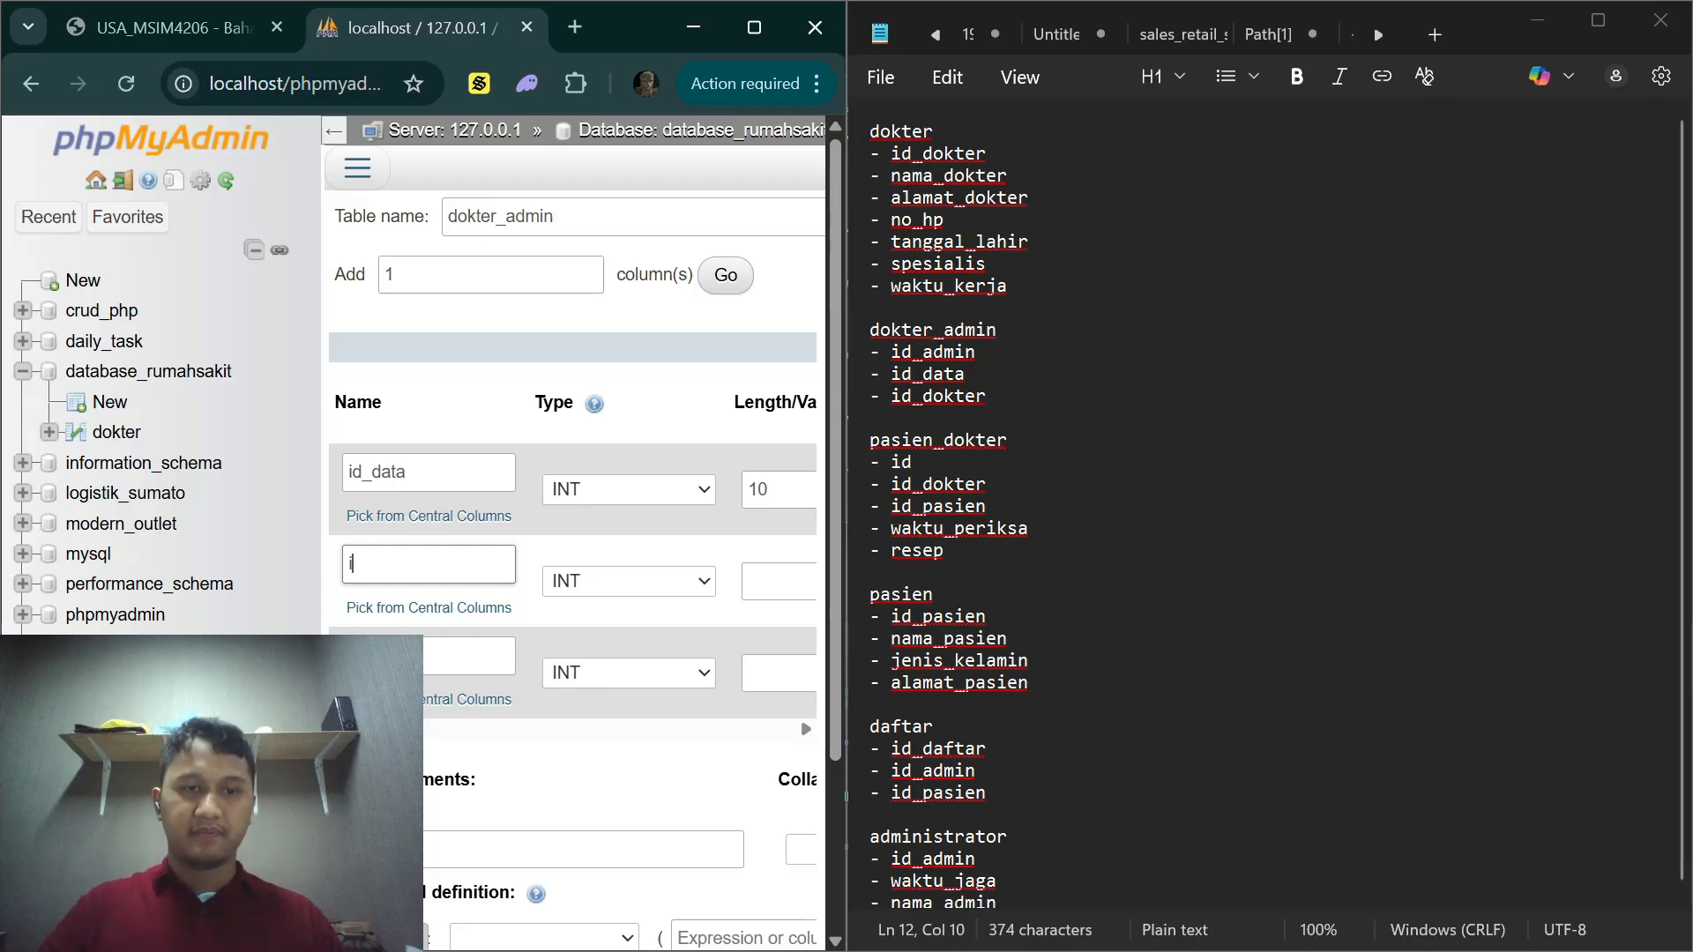
type("d_da")
key("BackSpace")
key("BackSpace")
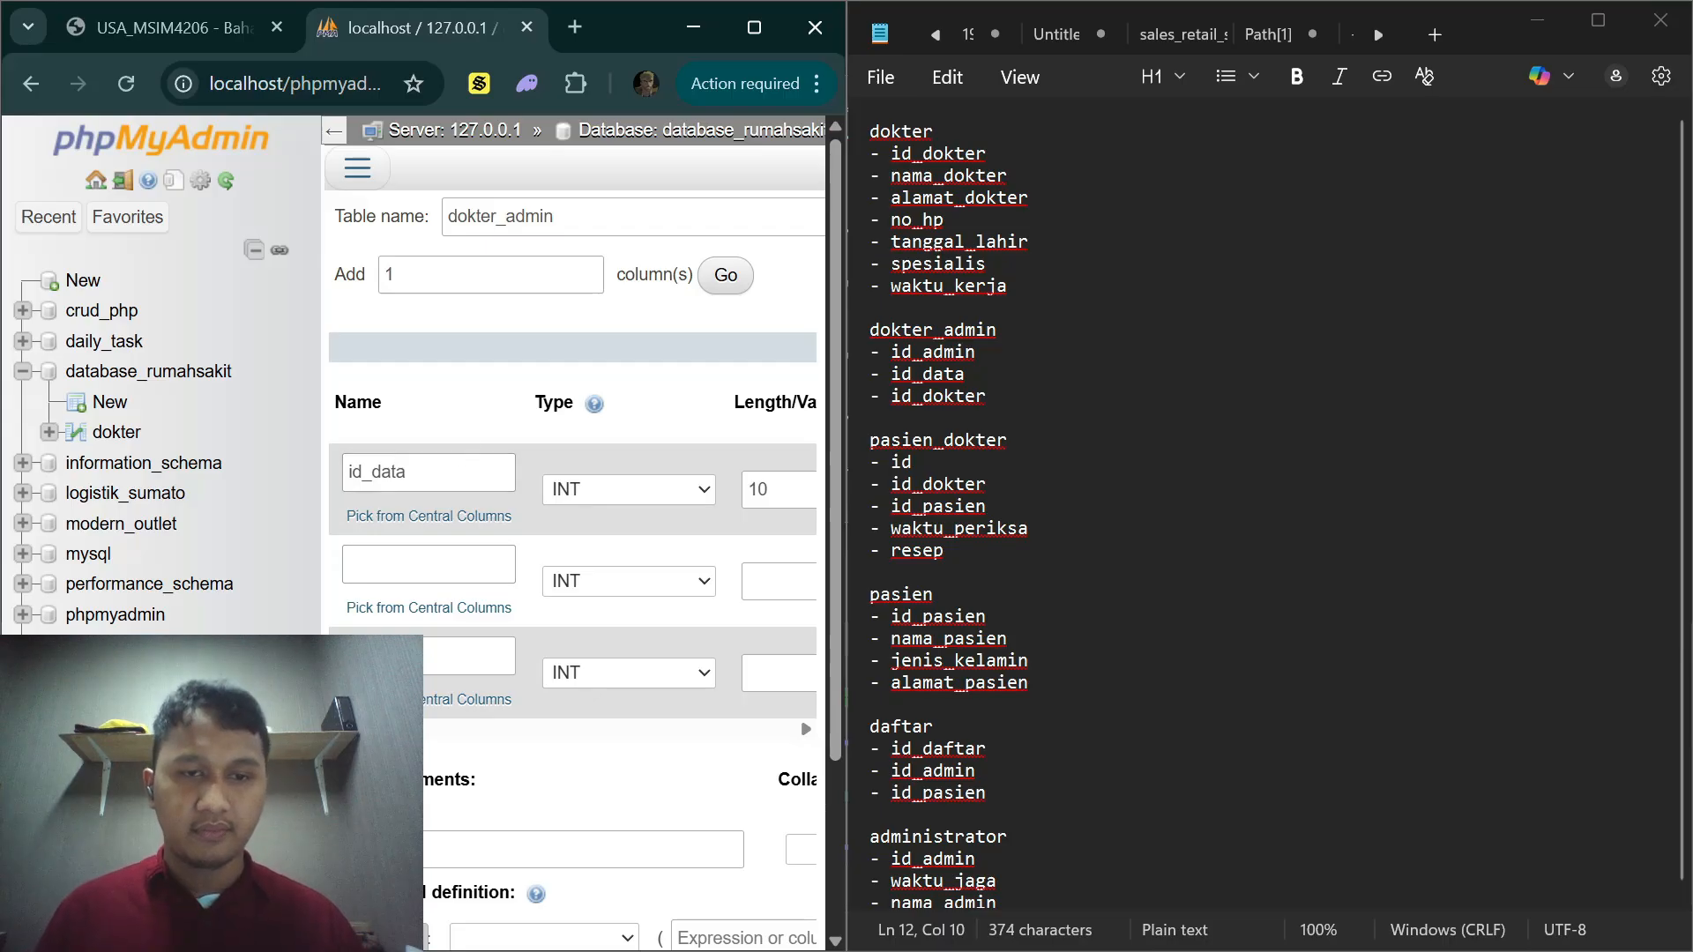
Step: Clear the first column's name and length and turn off its auto-increment option
left_click_drag(446, 475, 342, 482)
key("BackSpace")
scroll(648, 482, "right", 2)
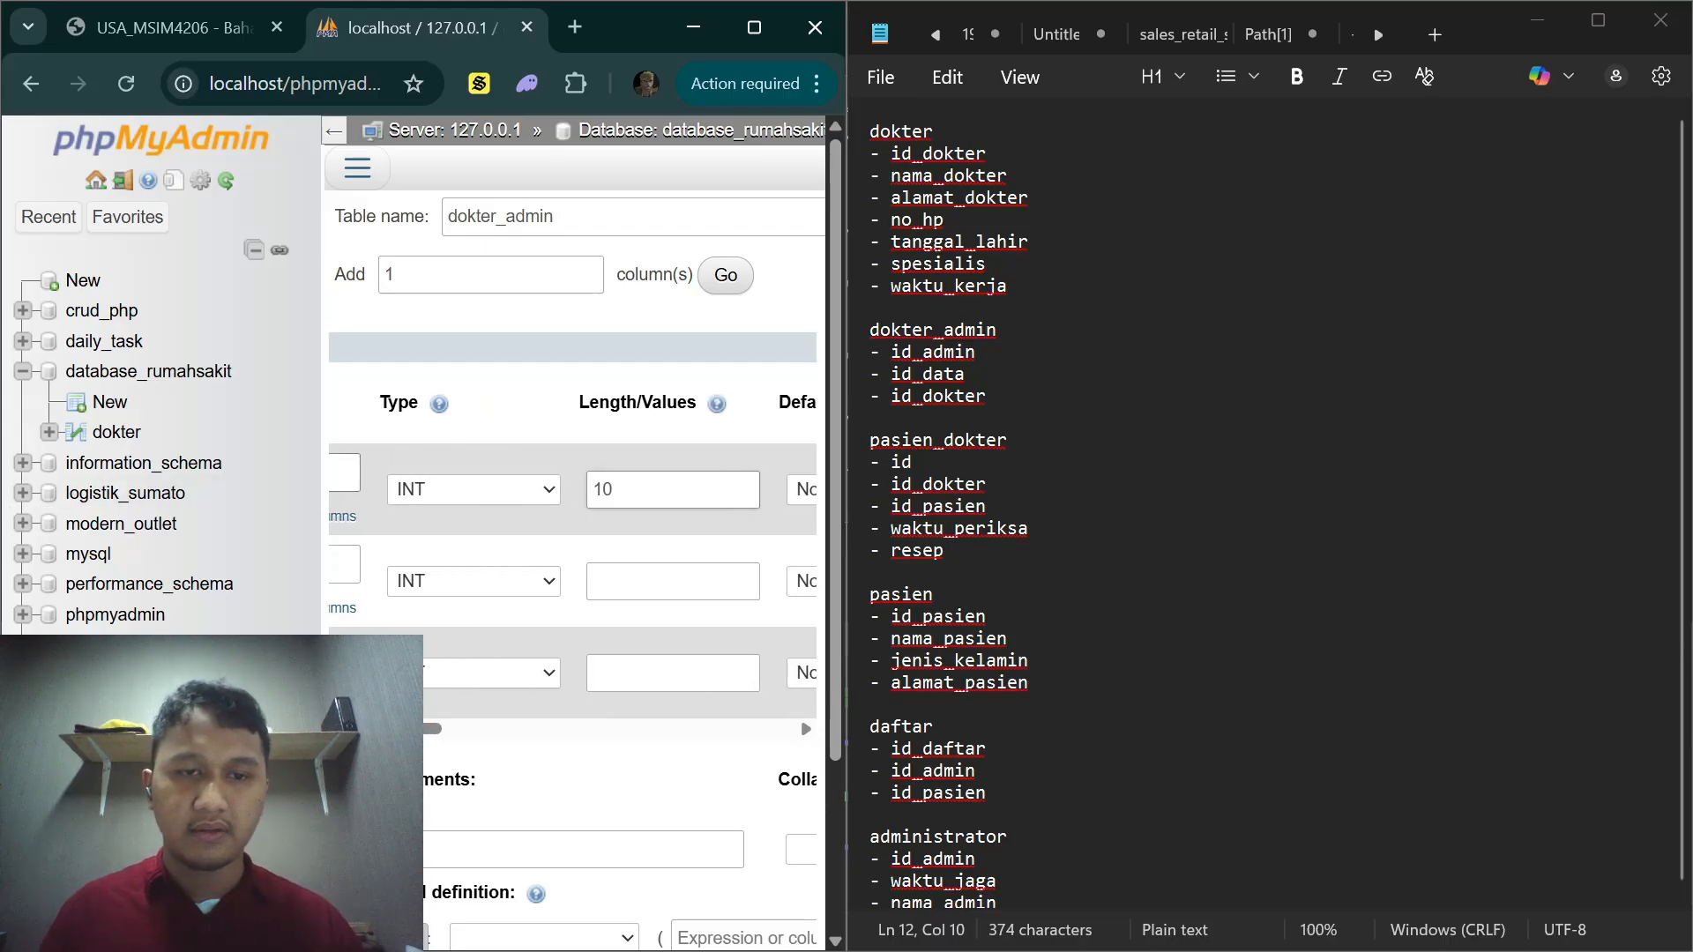
left_click_drag(636, 494, 605, 515)
scroll(605, 515, "right", 5)
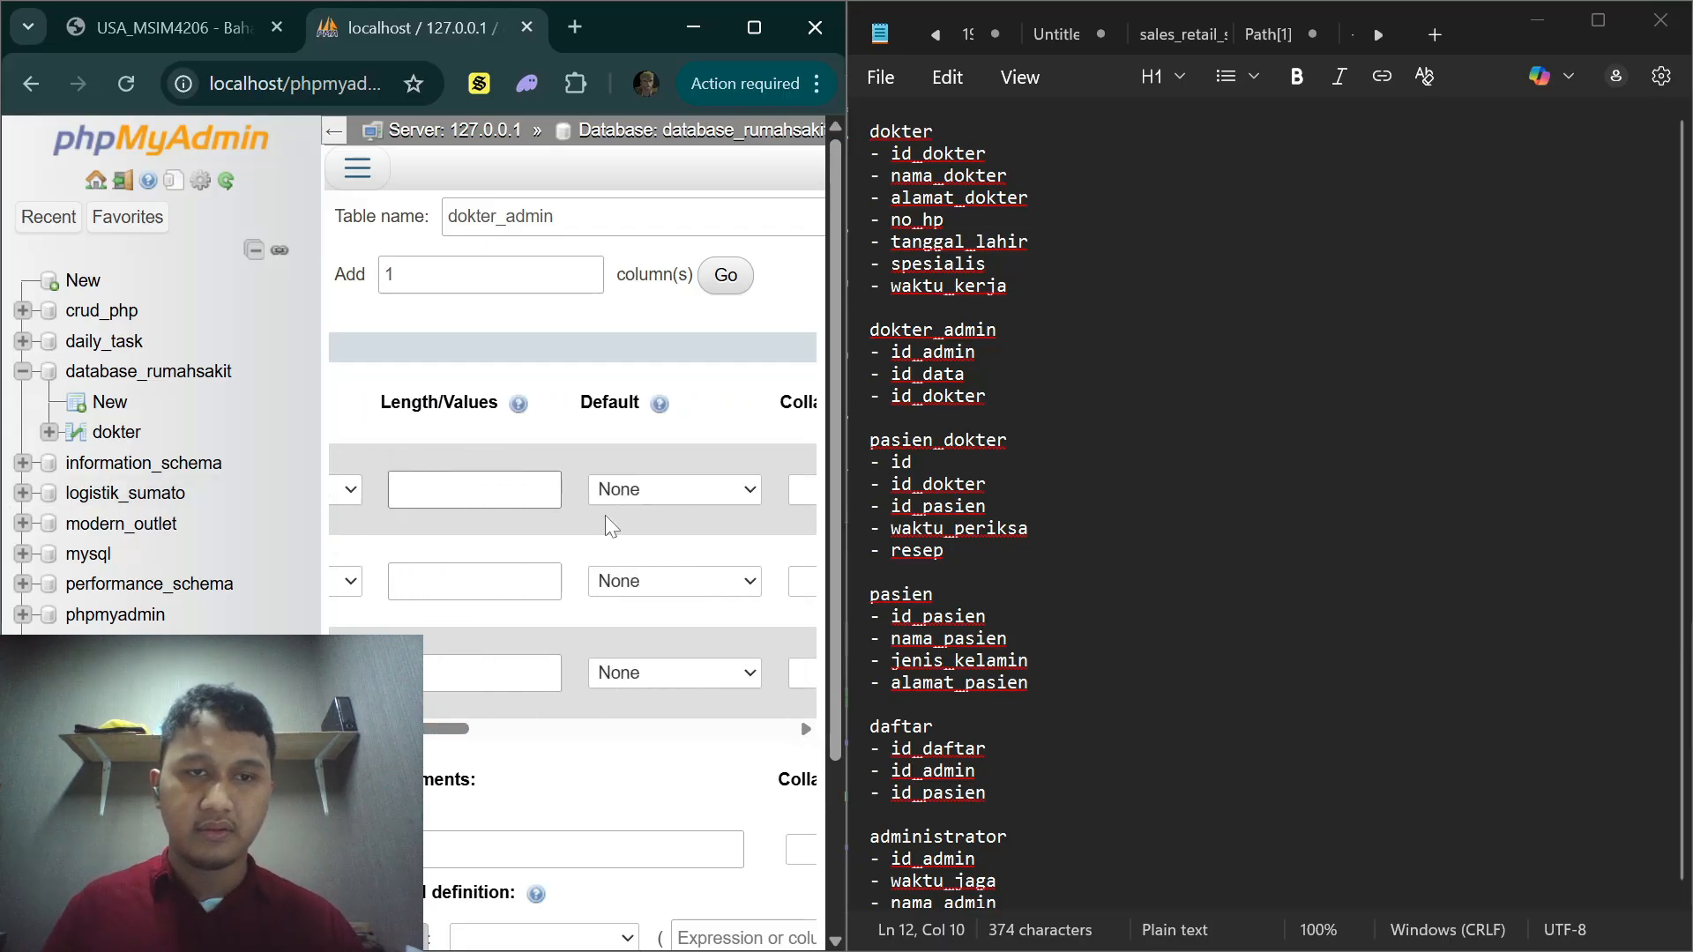
scroll(686, 489, "right", 3)
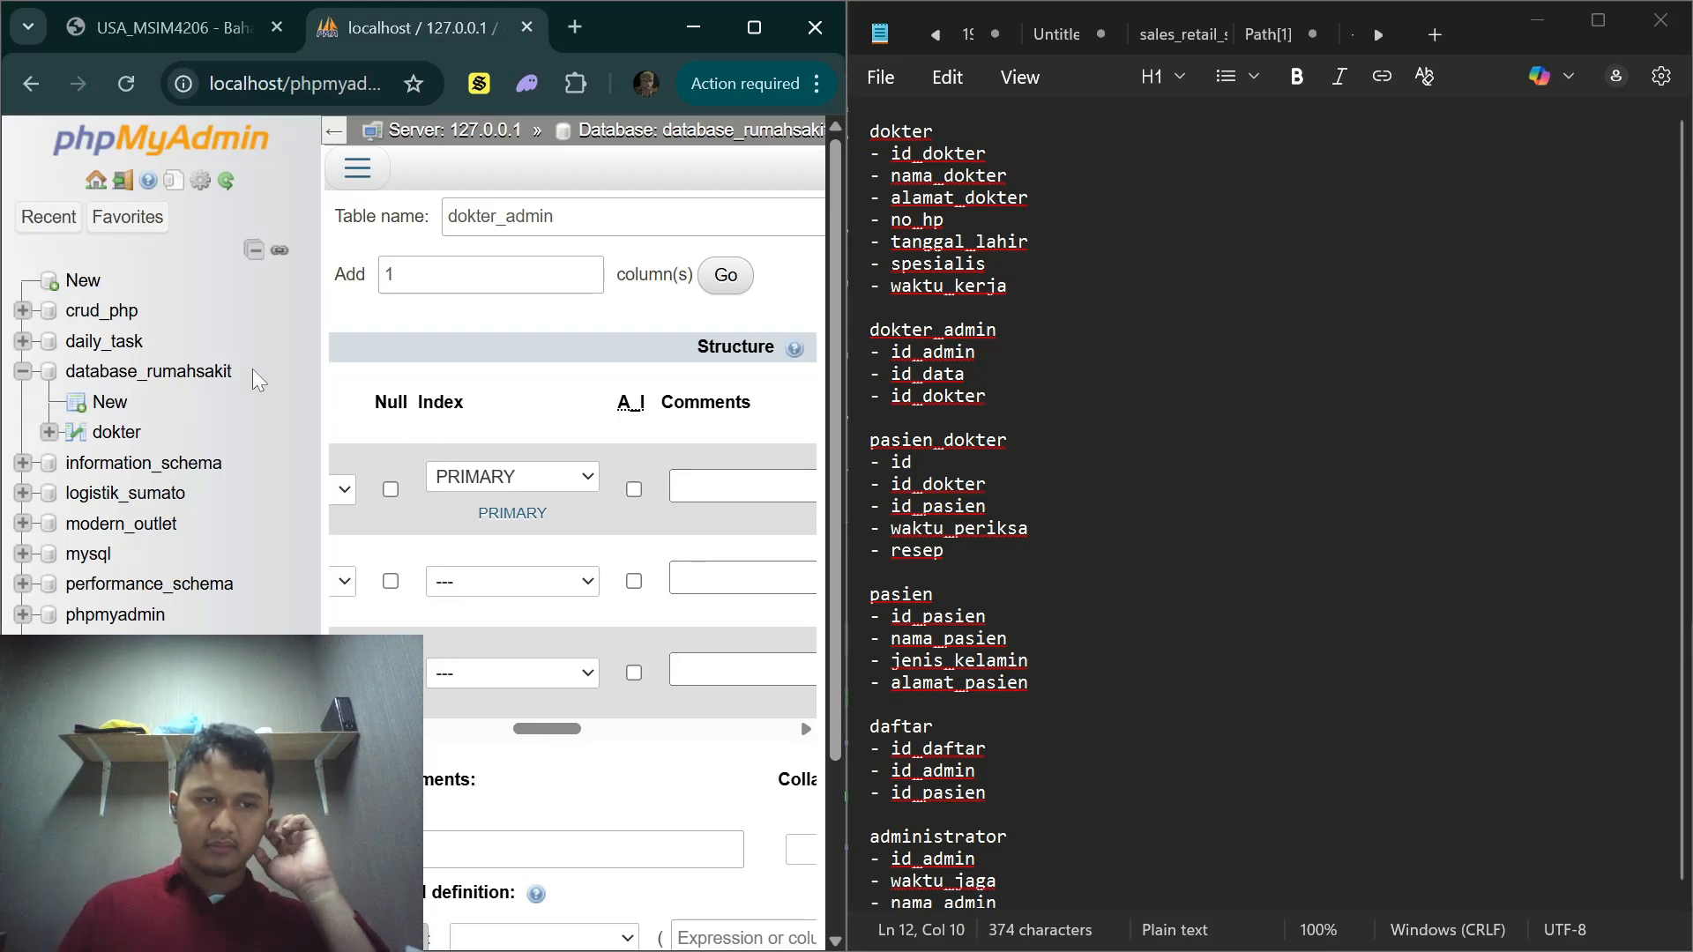
Step: Leave the unsaved dokter_admin definition and return to the table overview of database_rumahsakit
left_click(201, 375)
left_click(683, 297)
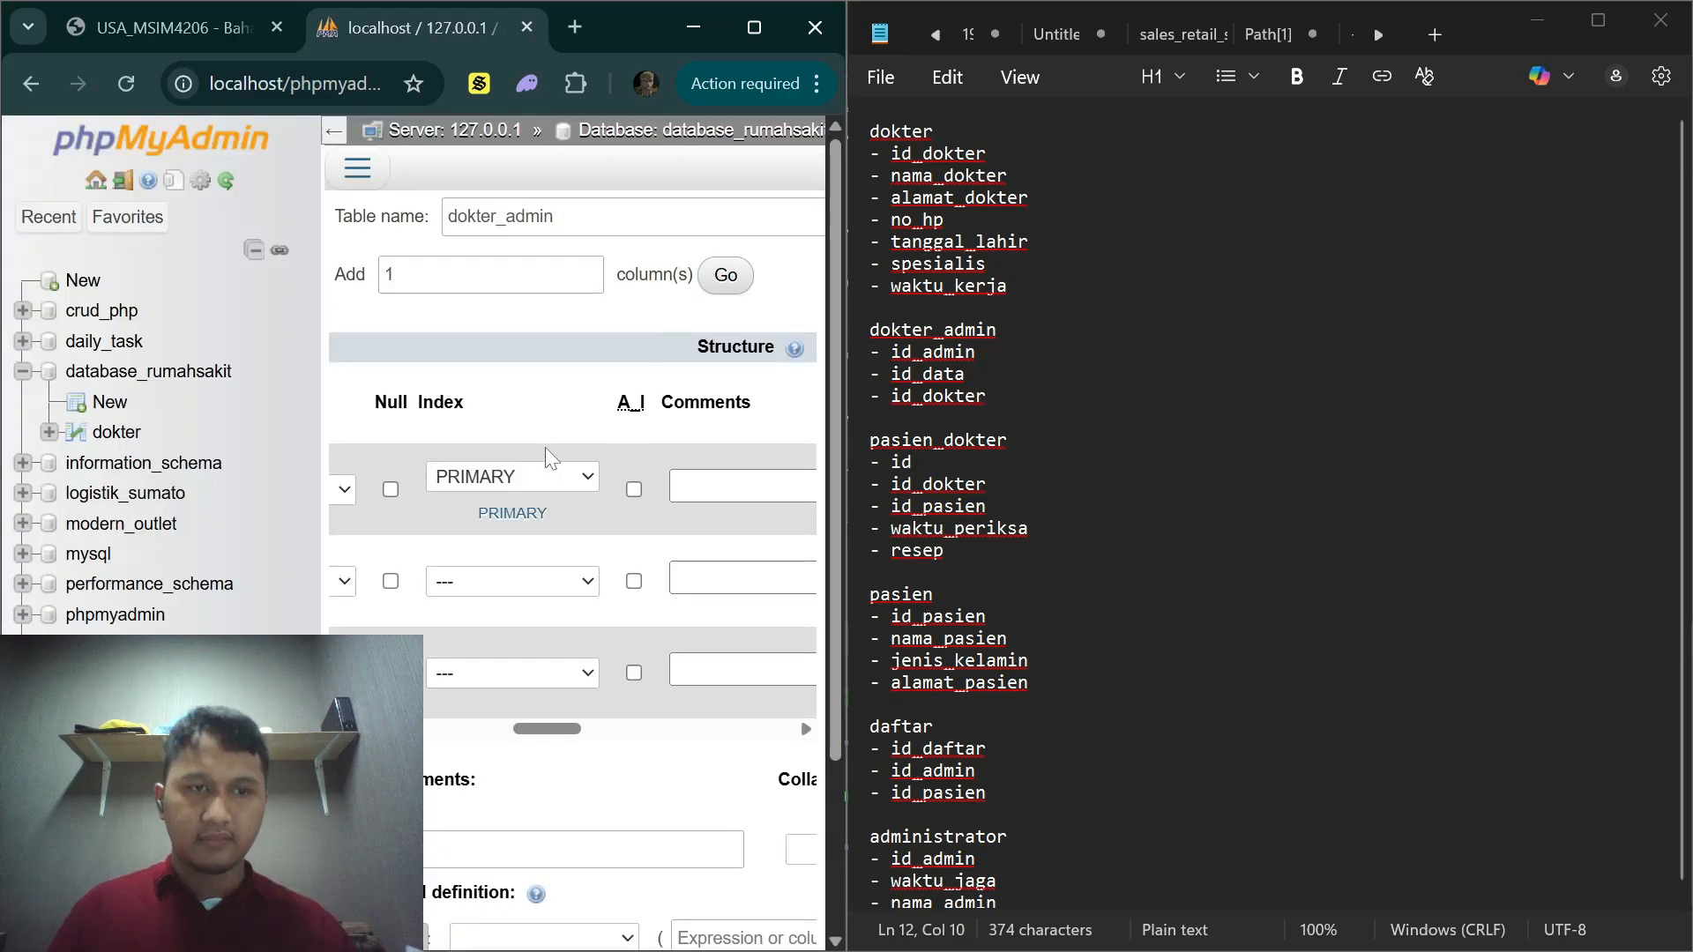
left_click(141, 371)
left_click(542, 284)
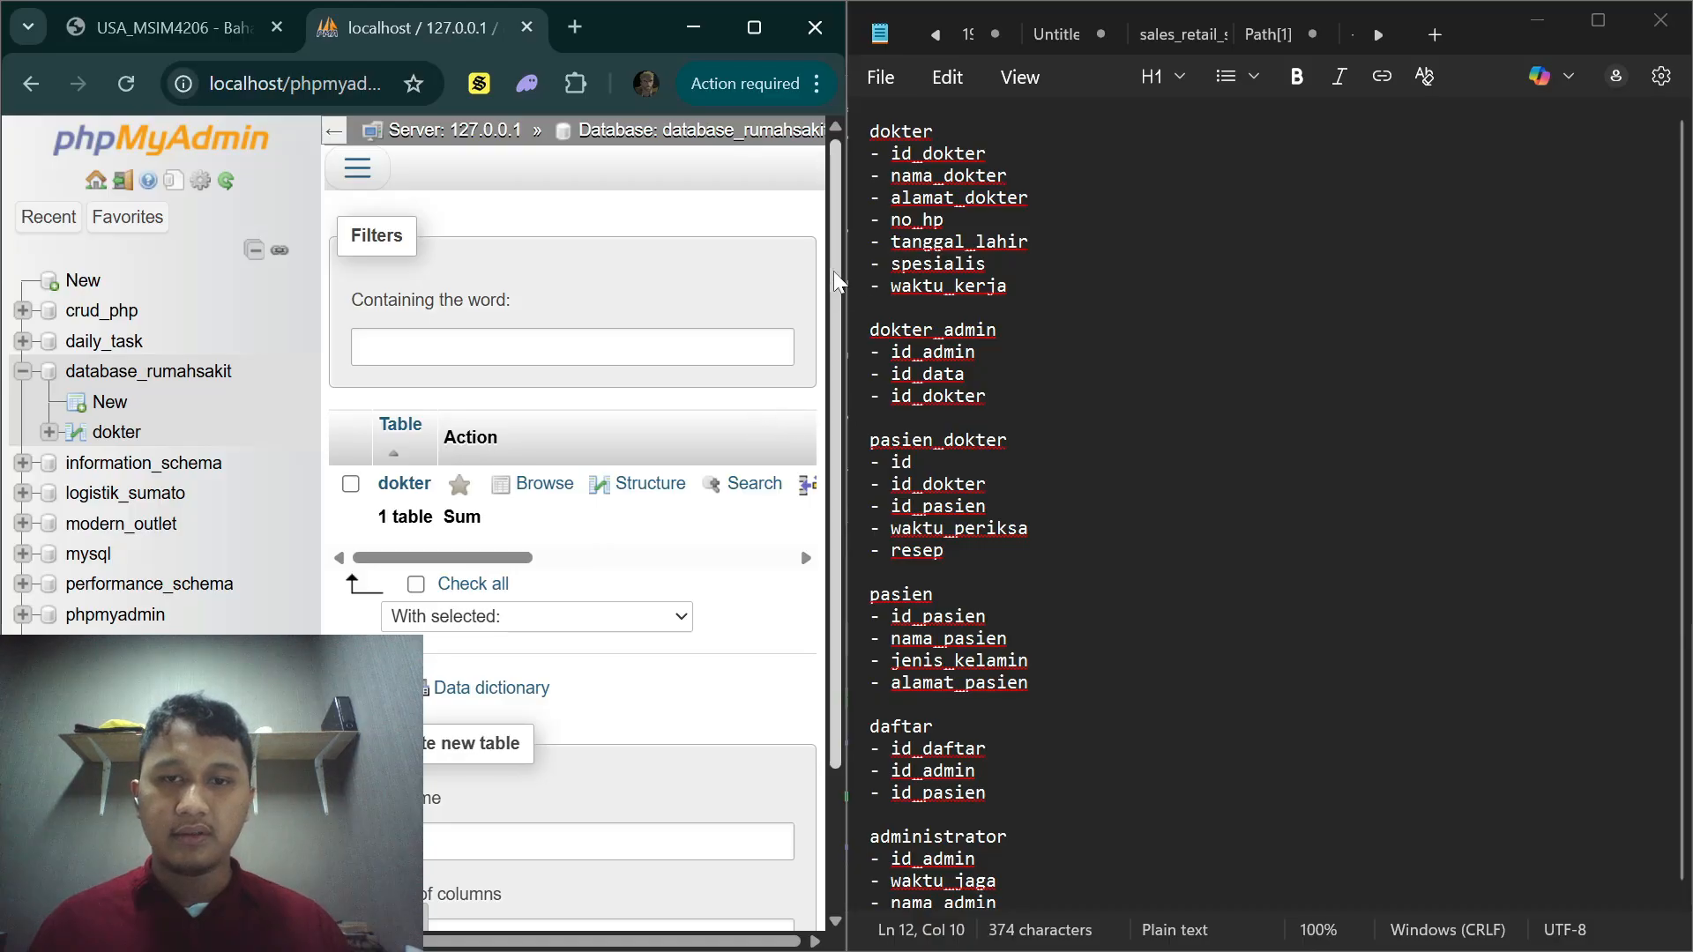
Step: Create a new table named dokter_admin with three columns
scroll(573, 529, "down", 2)
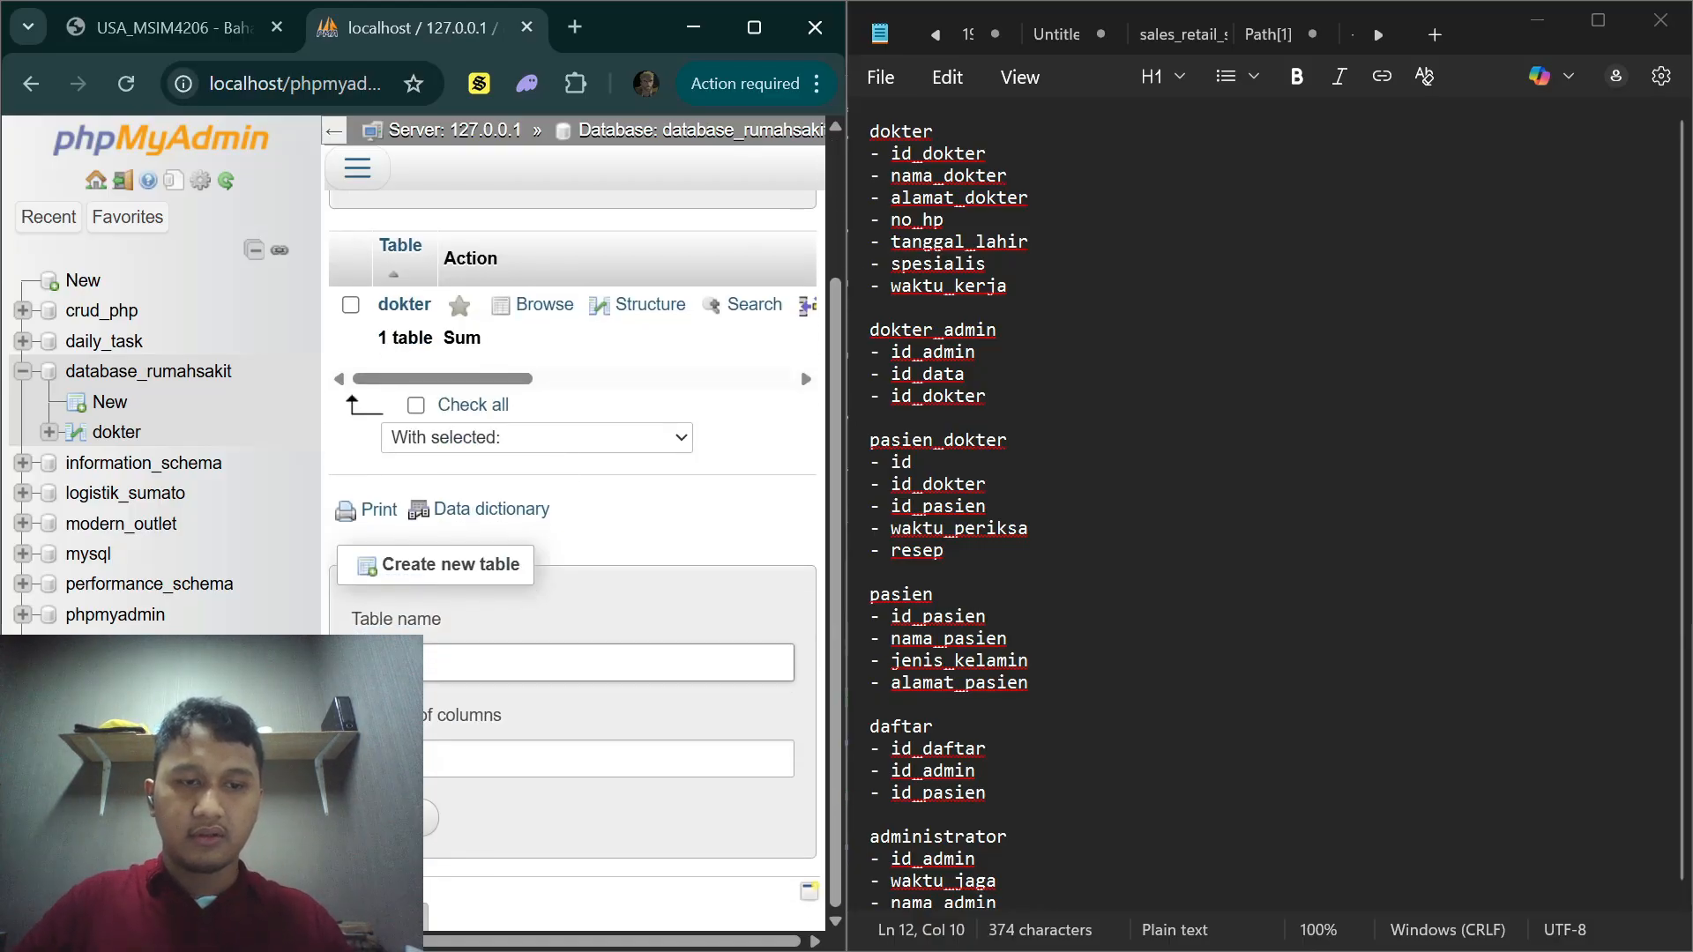
type("admin")
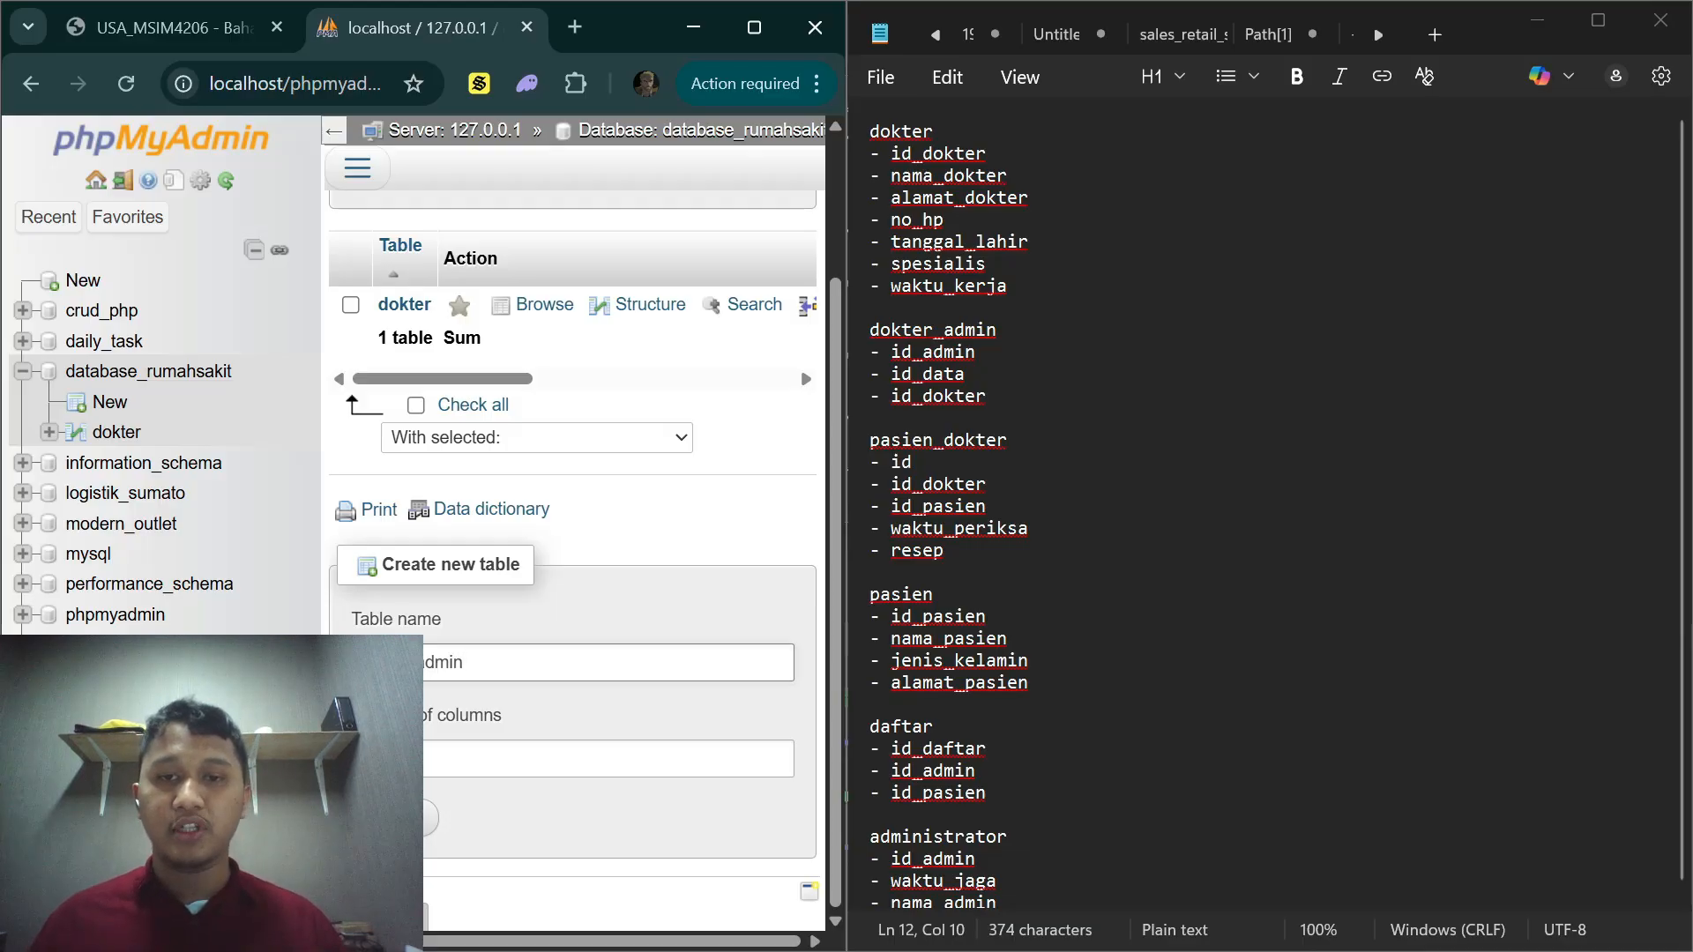
left_click(502, 750)
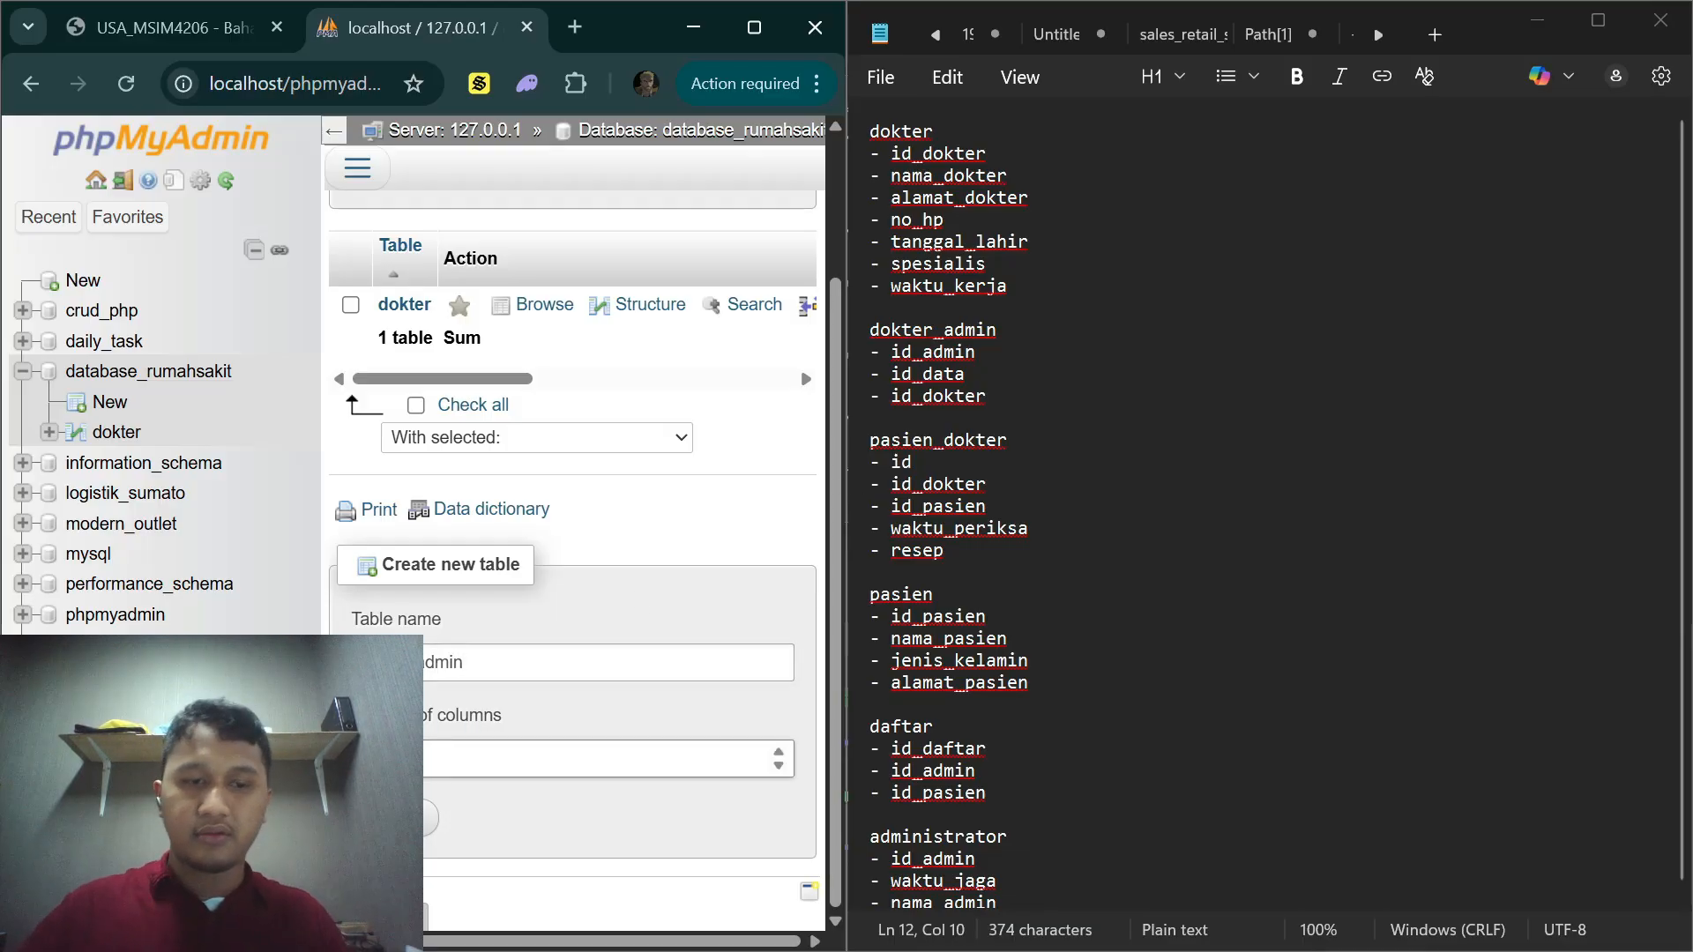
left_click(415, 819)
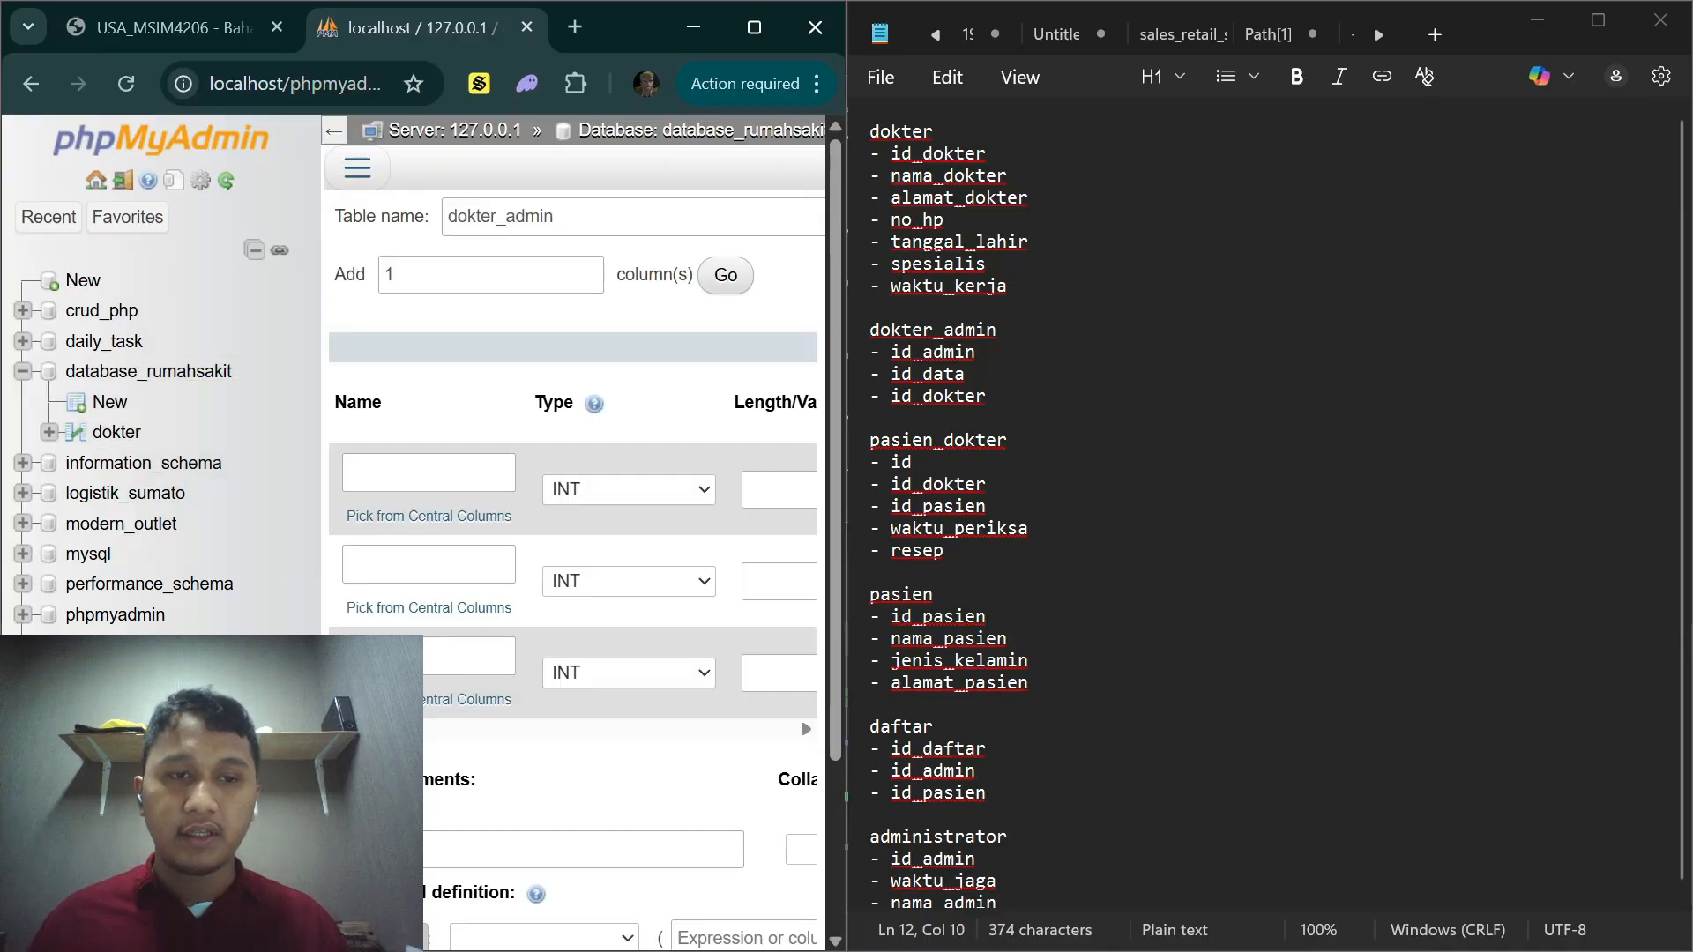
Step: Name the first dokter_admin column id_data and check it against the entity's attributes in the ERD
left_click(429, 475)
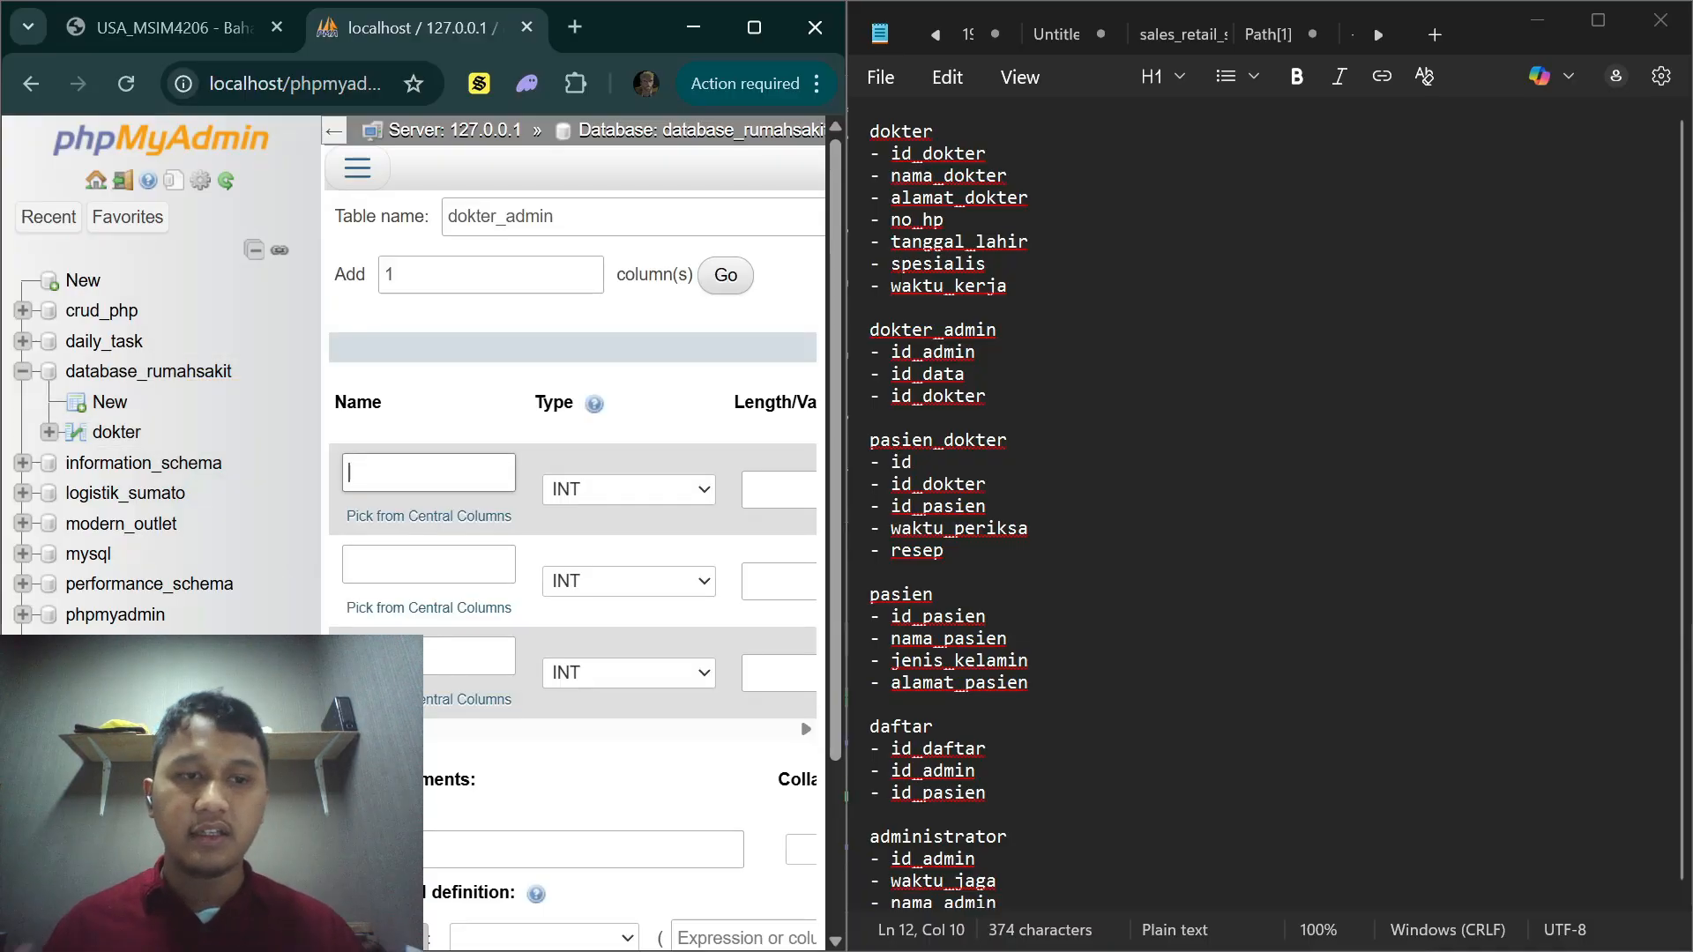
type("id_data")
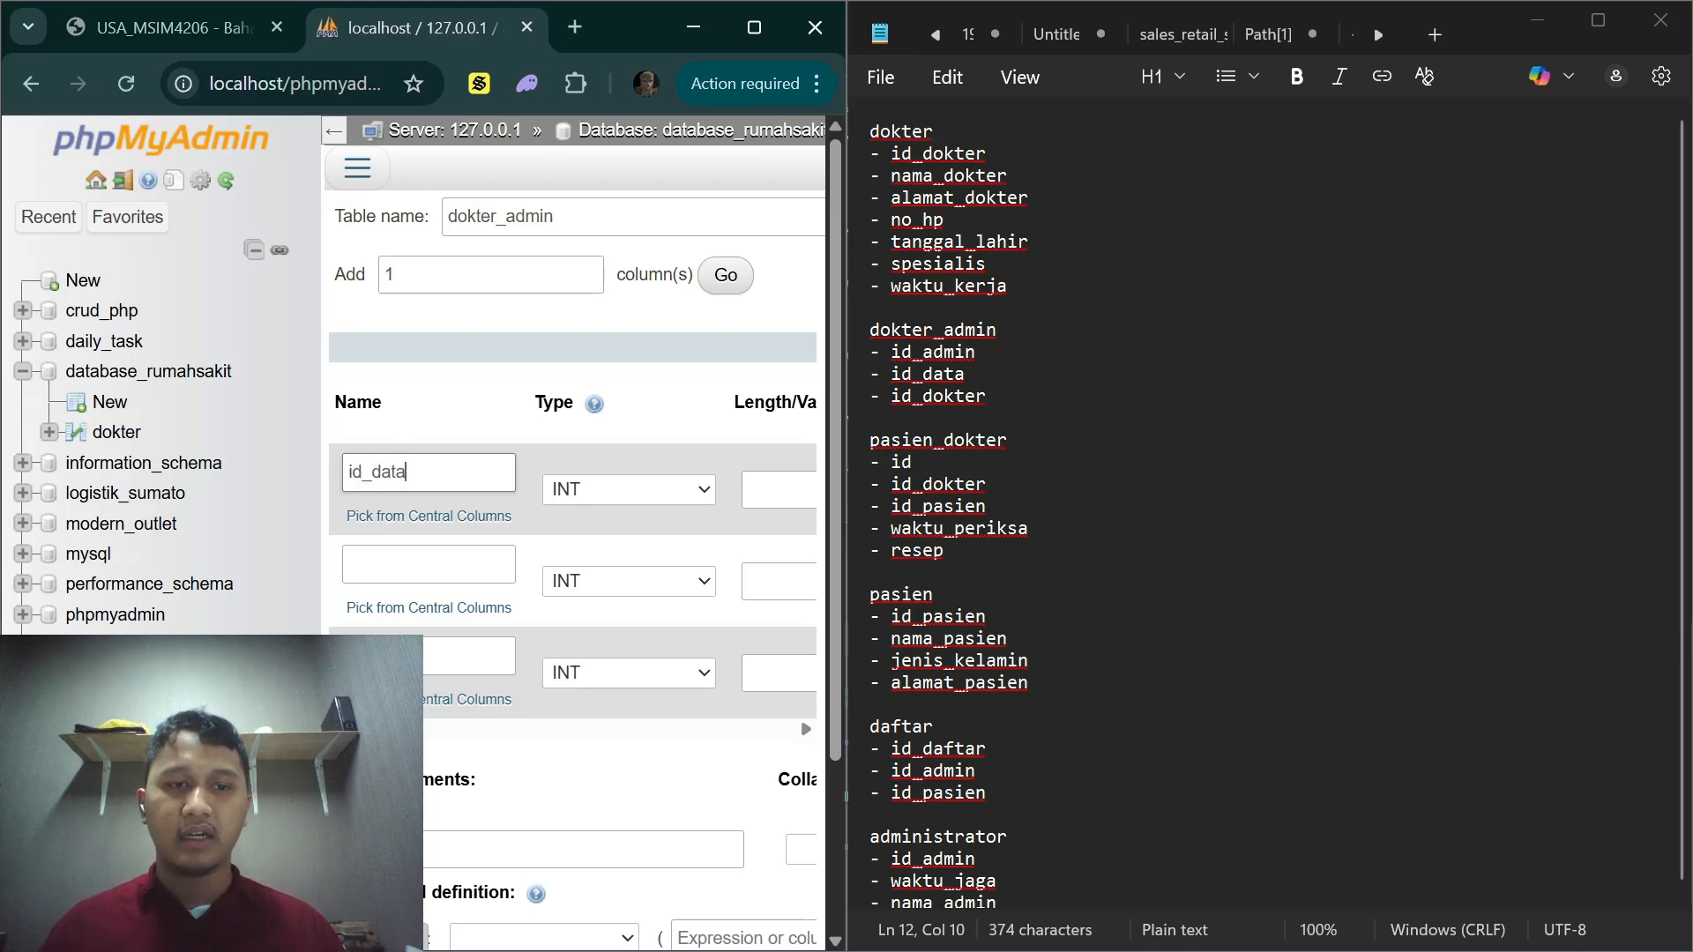
scroll(642, 491, "right", 2)
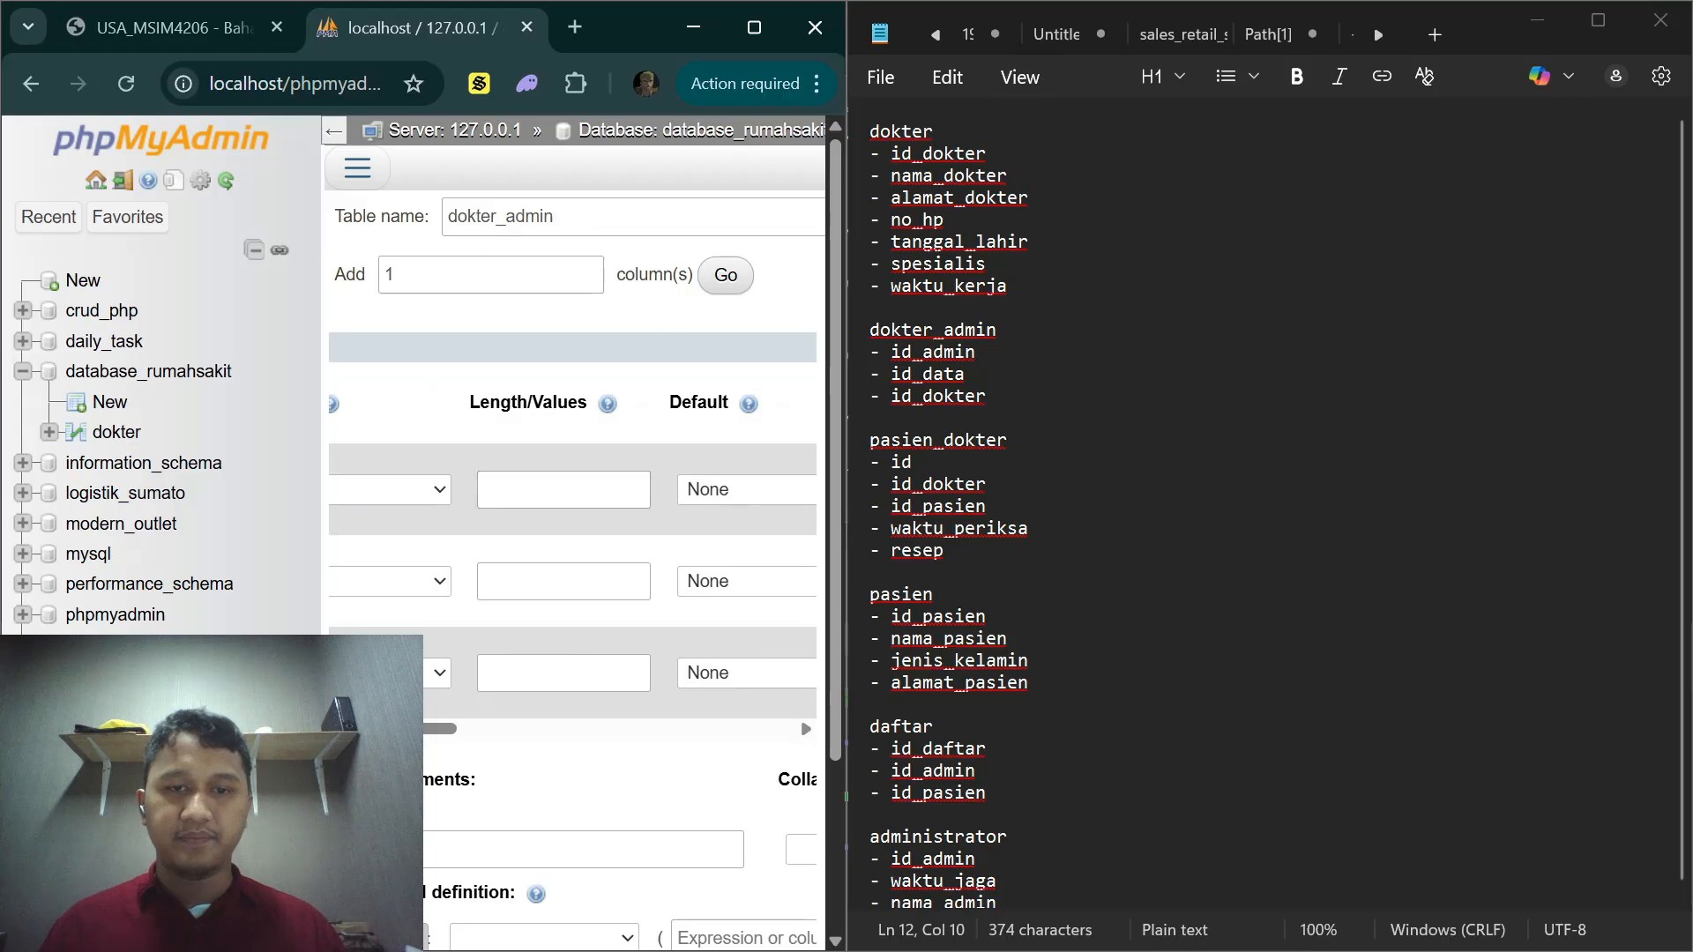
scroll(646, 548, "left", 2)
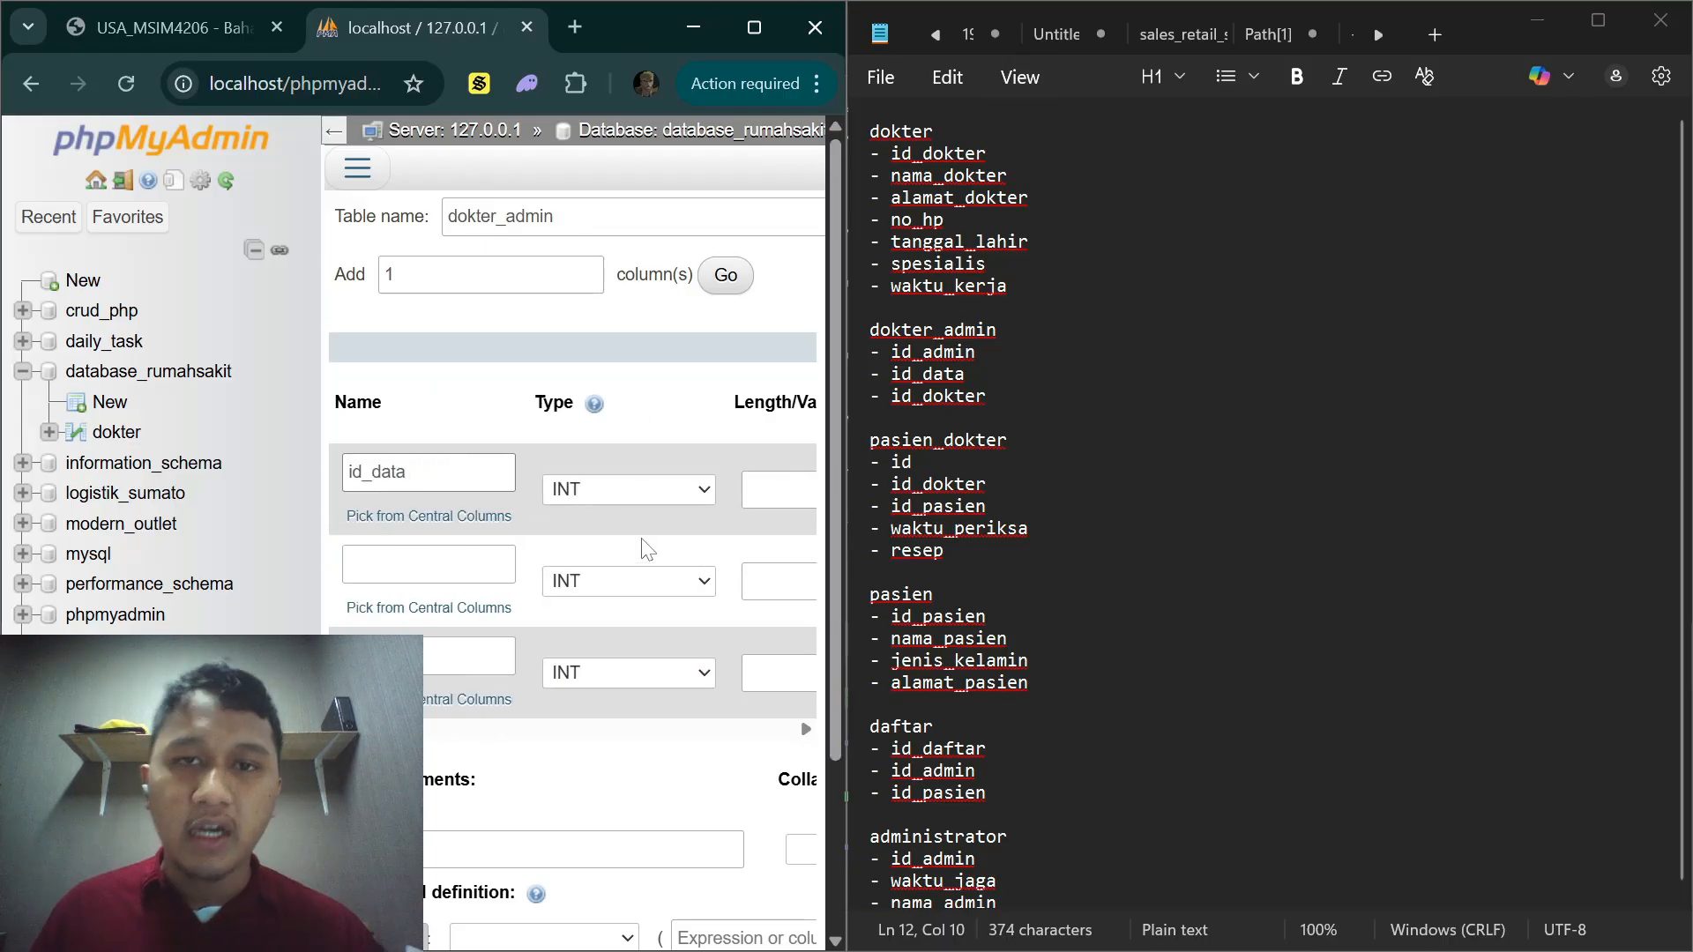
left_click(140, 33)
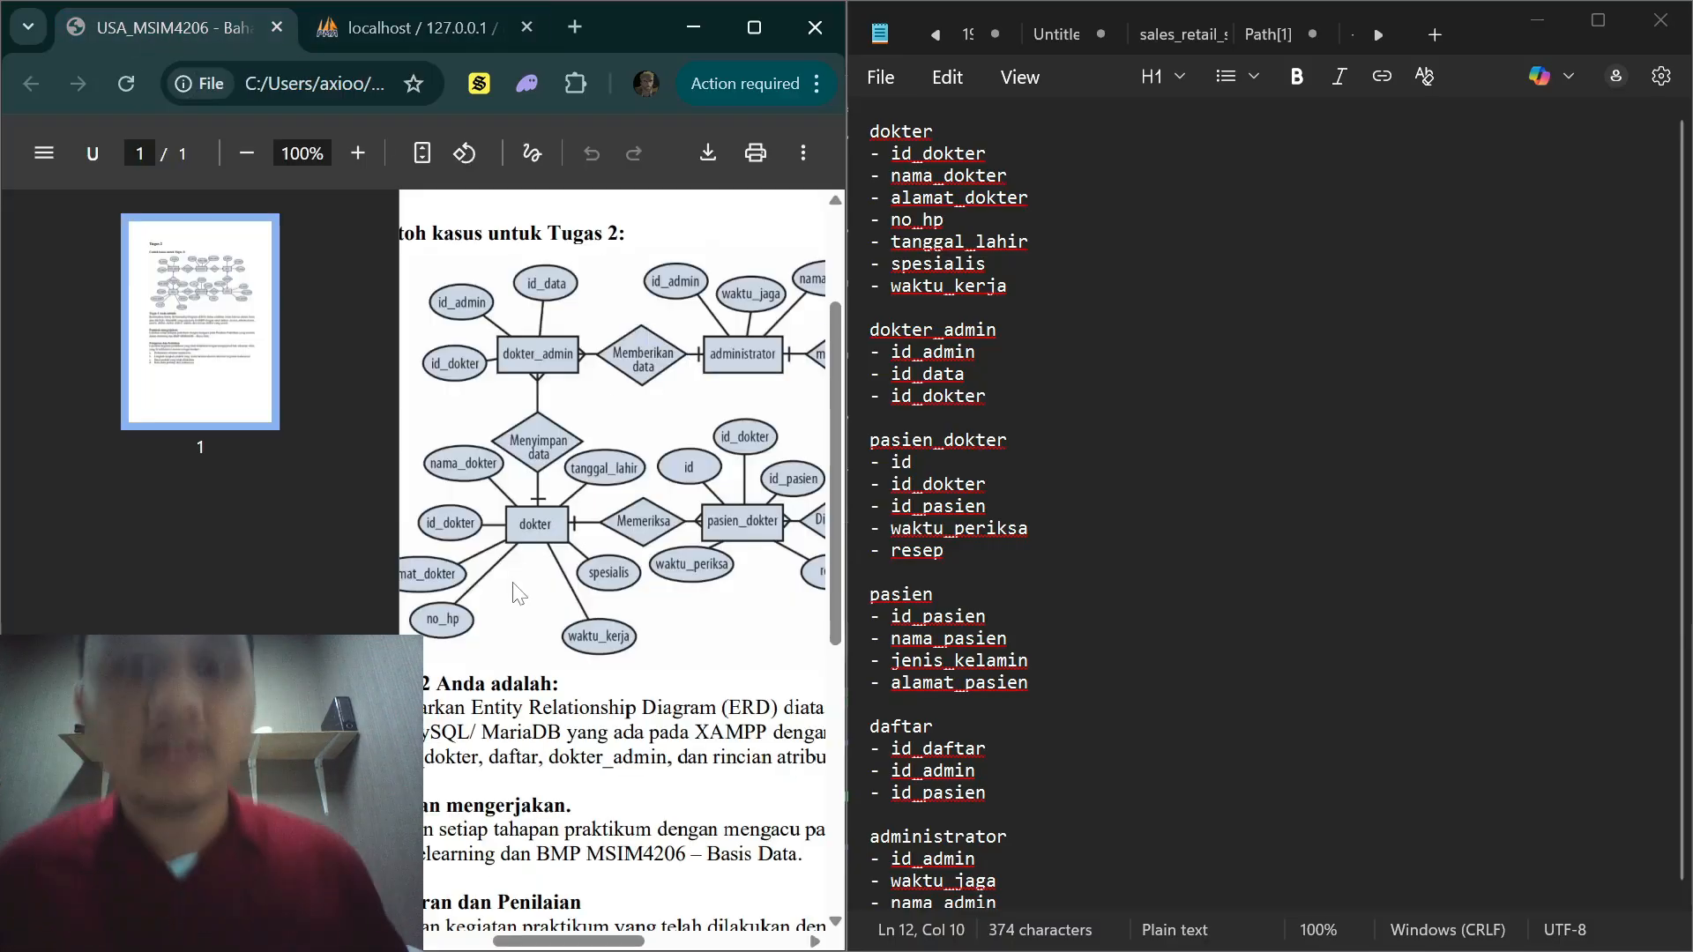
left_click(389, 30)
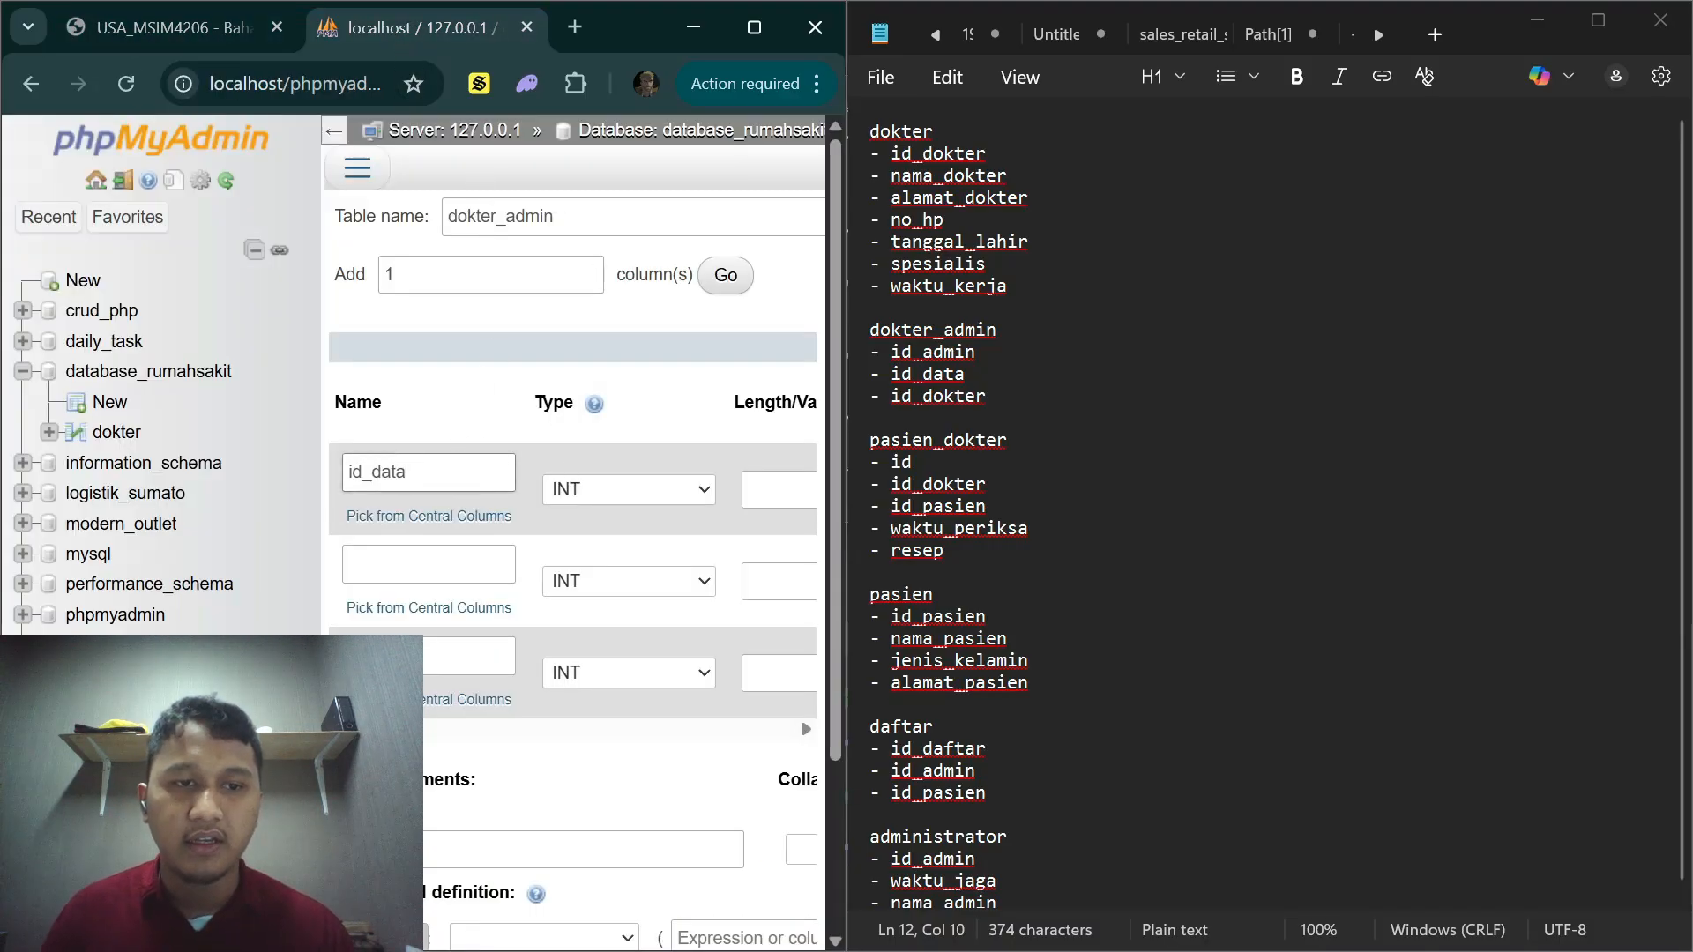
Step: Set the length of the dokter_admin column id_data to 10 and make it an auto-incrementing primary key
scroll(515, 485, "right", 2)
scroll(595, 490, "right", 3)
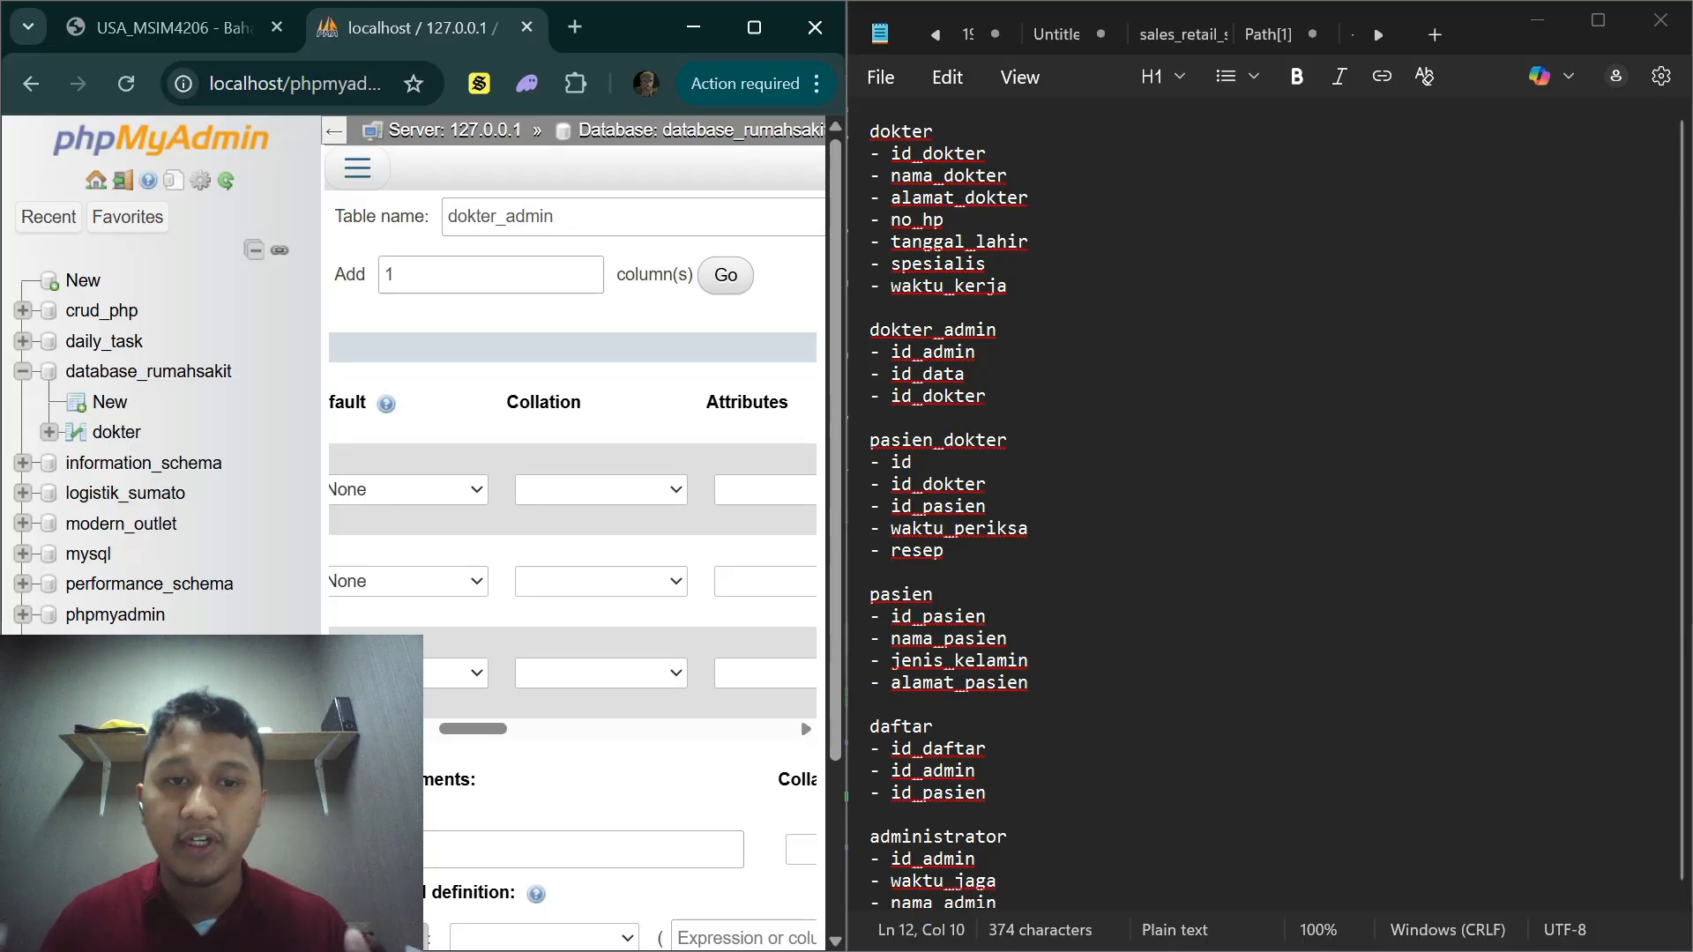
scroll(484, 427, "left", 5)
scroll(515, 430, "right", 3)
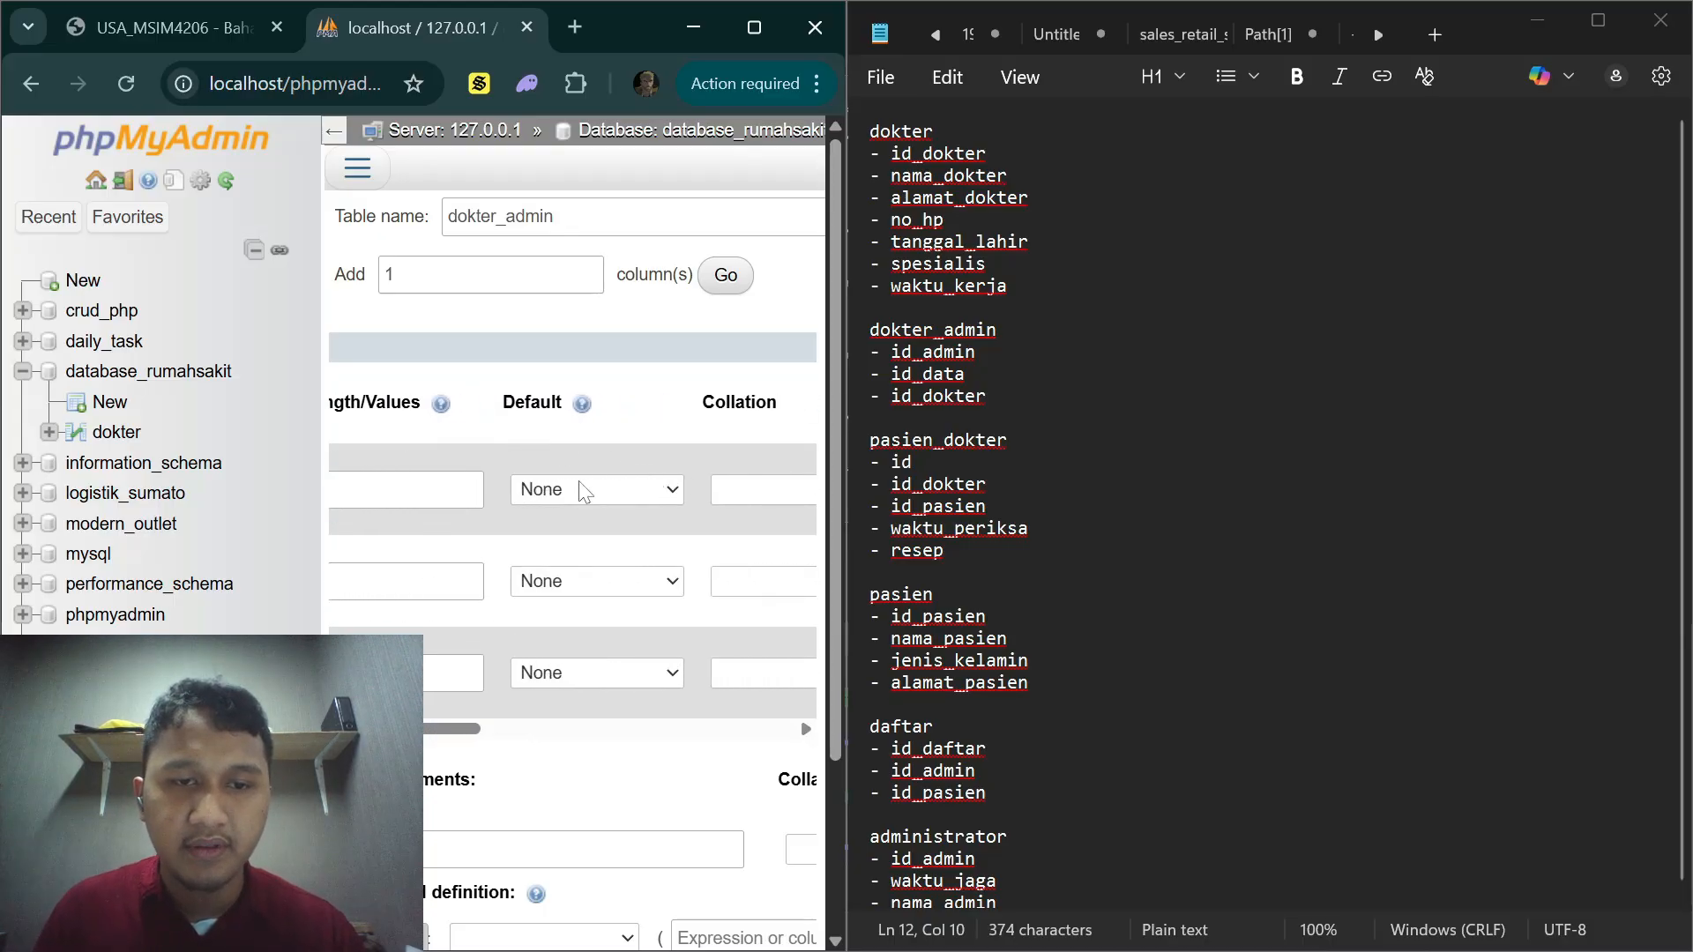
scroll(578, 479, "left", 1)
left_click(532, 490)
type("10")
scroll(532, 491, "right", 5)
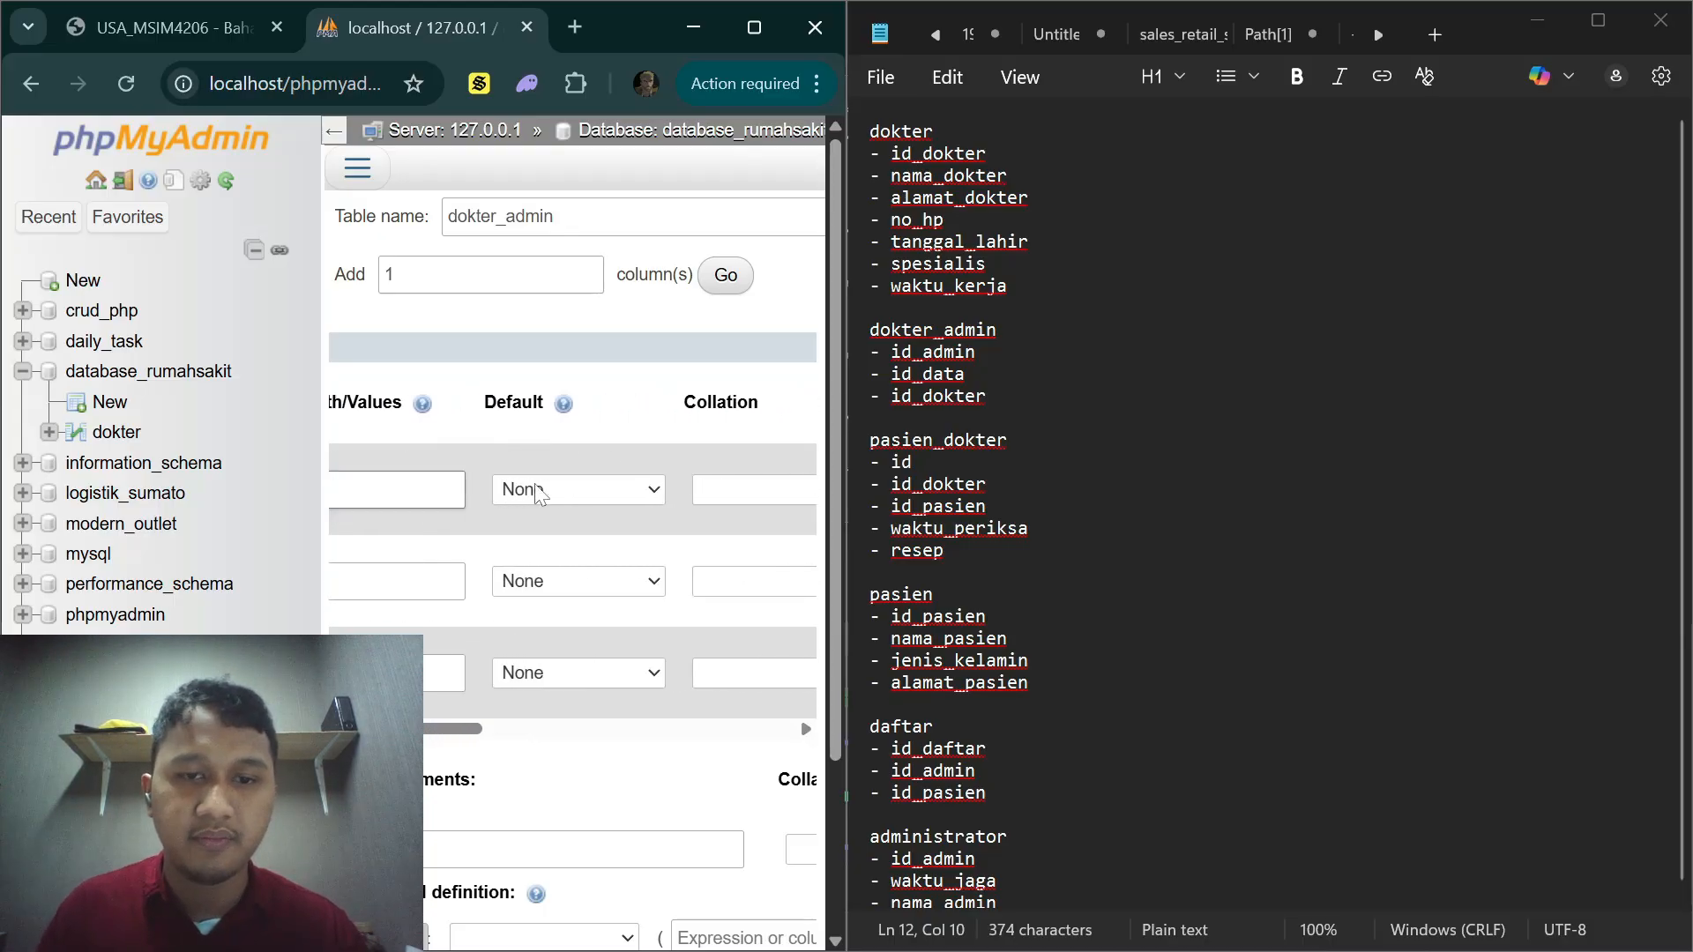
scroll(670, 490, "right", 5)
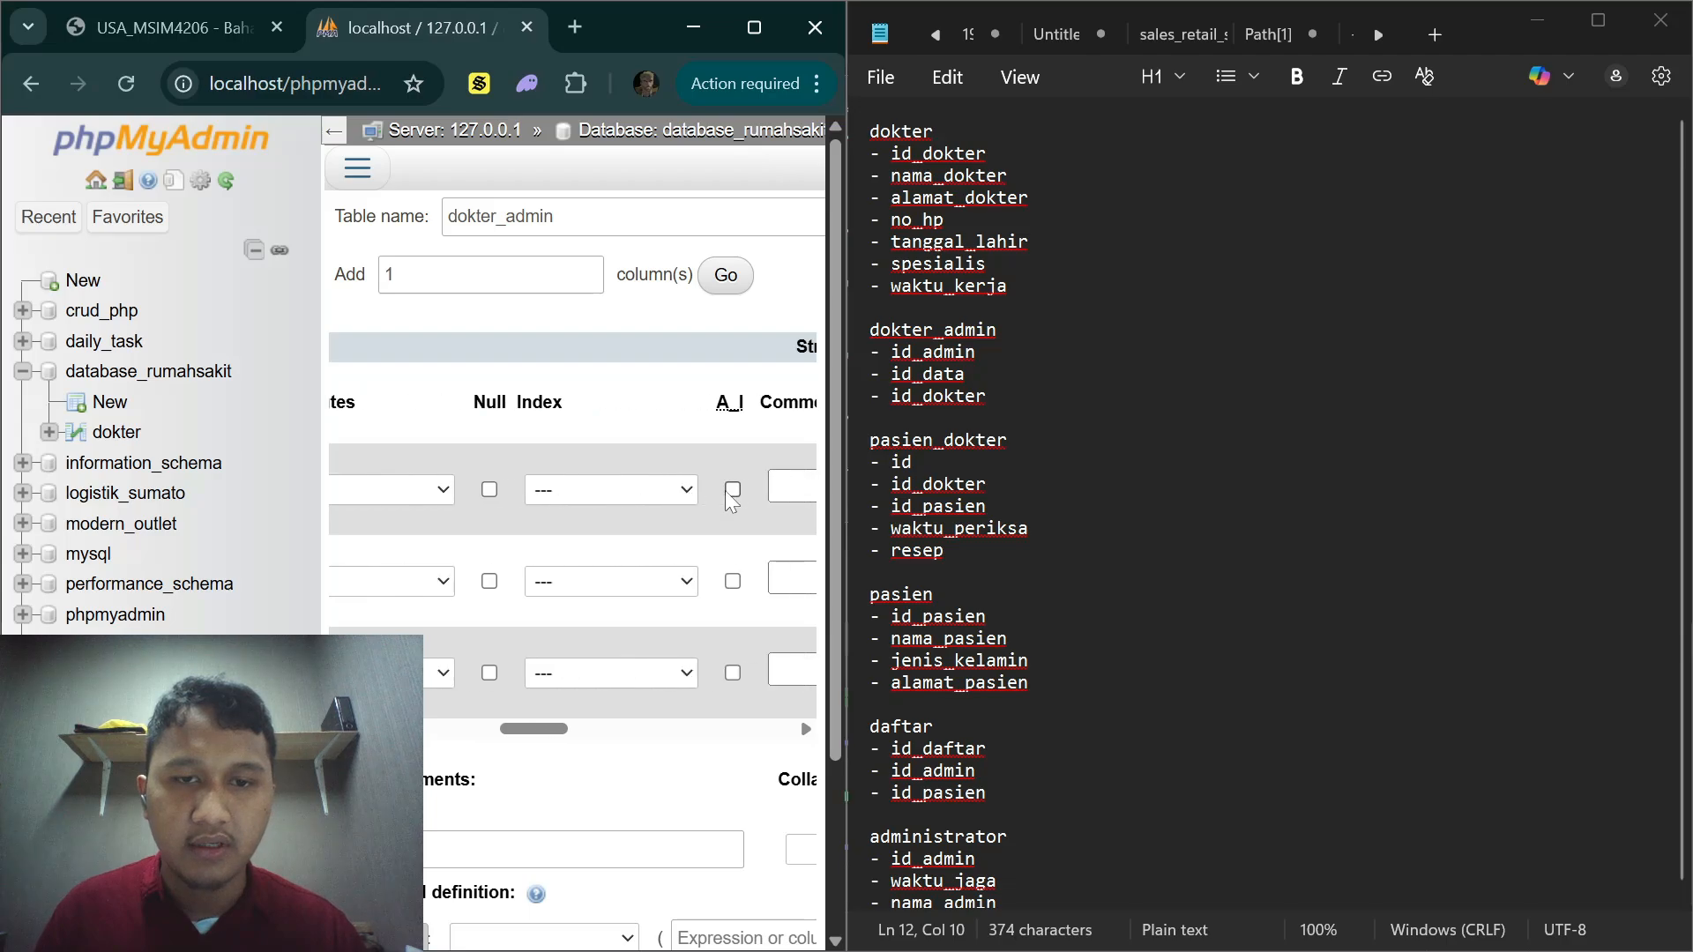
left_click(732, 490)
Step: Define the second dokter_admin column as id_admin with a length of 10
scroll(607, 506, "left", 10)
left_click(429, 564)
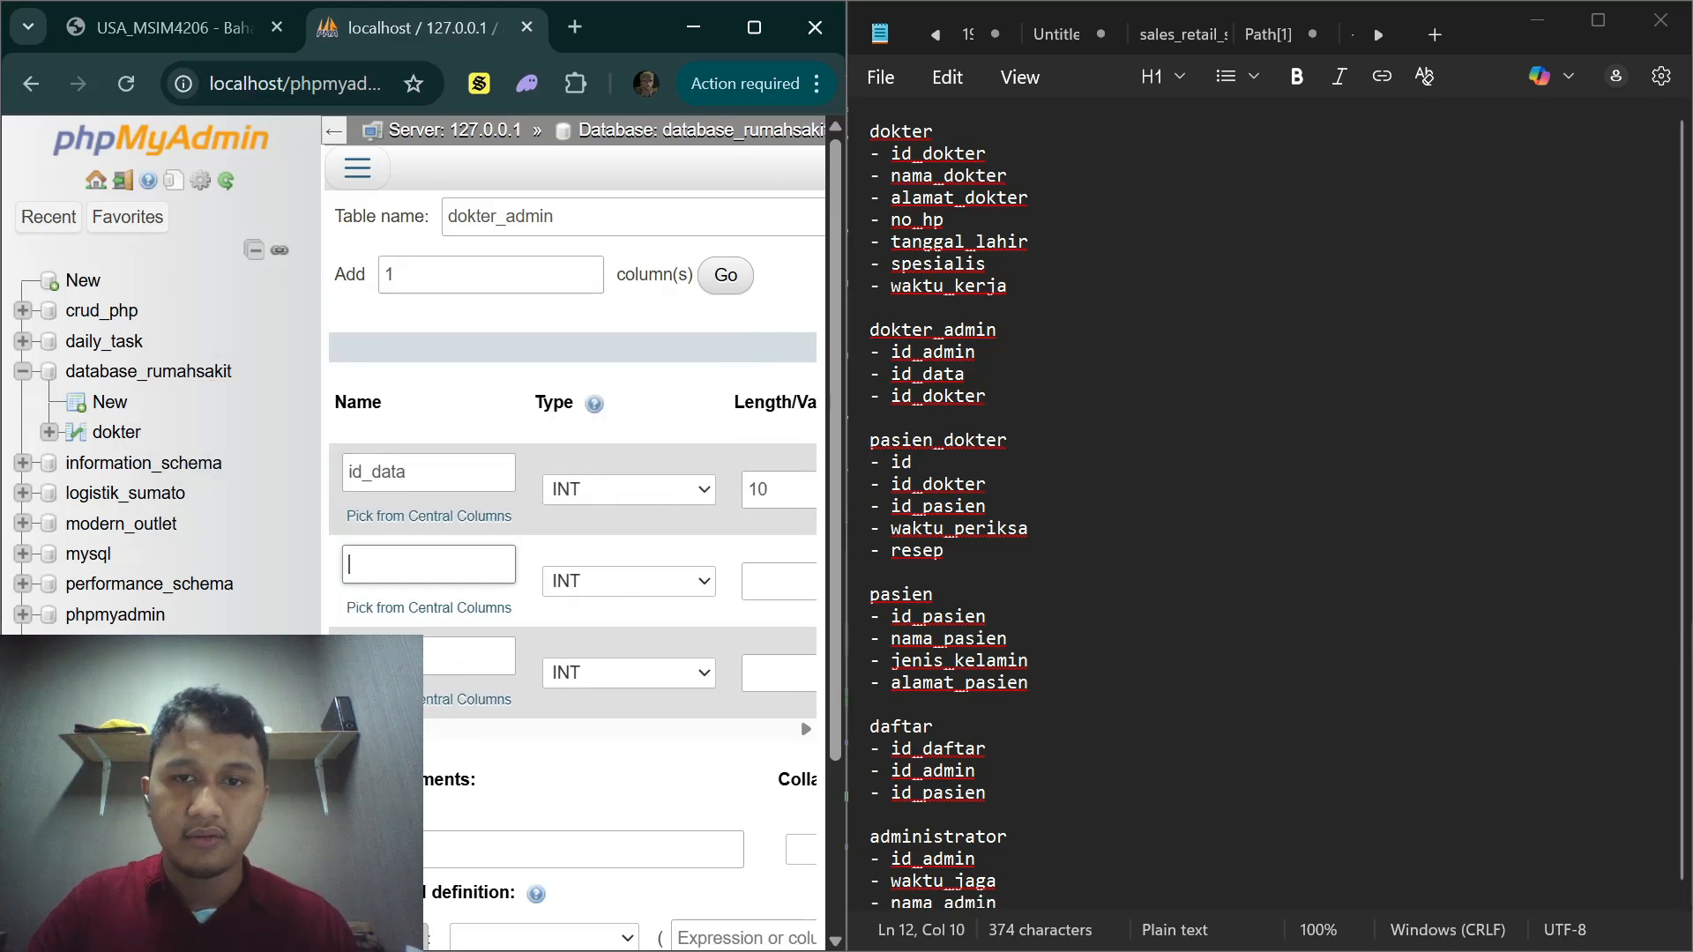
type("id_")
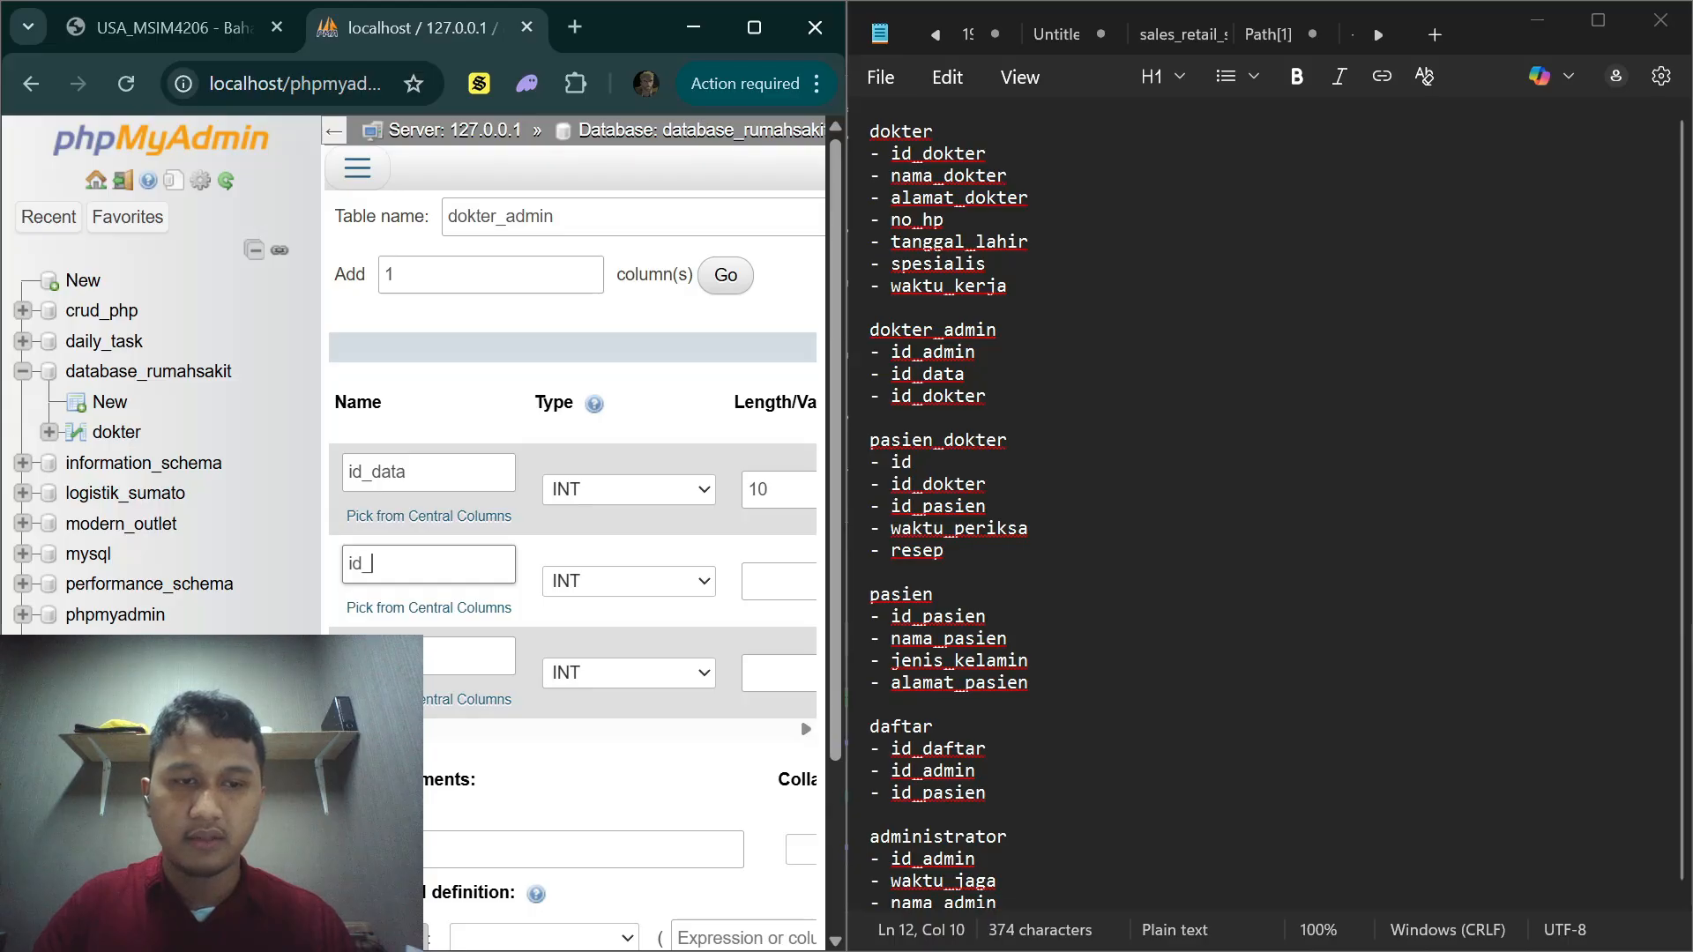
type("admin")
left_click(781, 582)
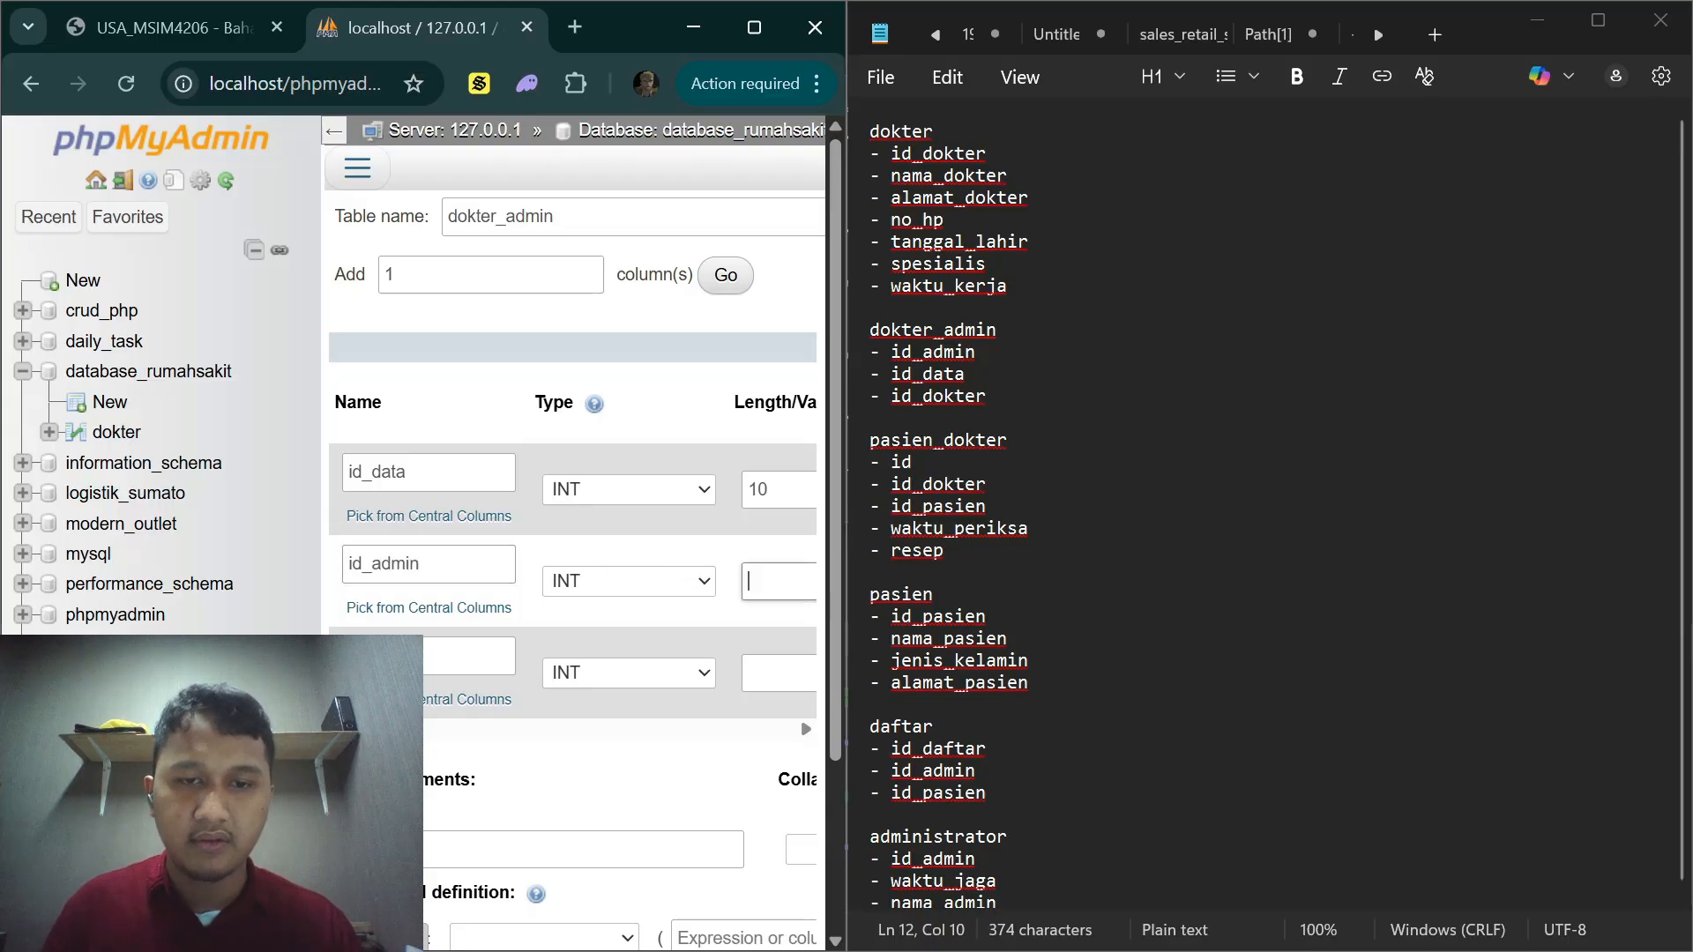
type("10")
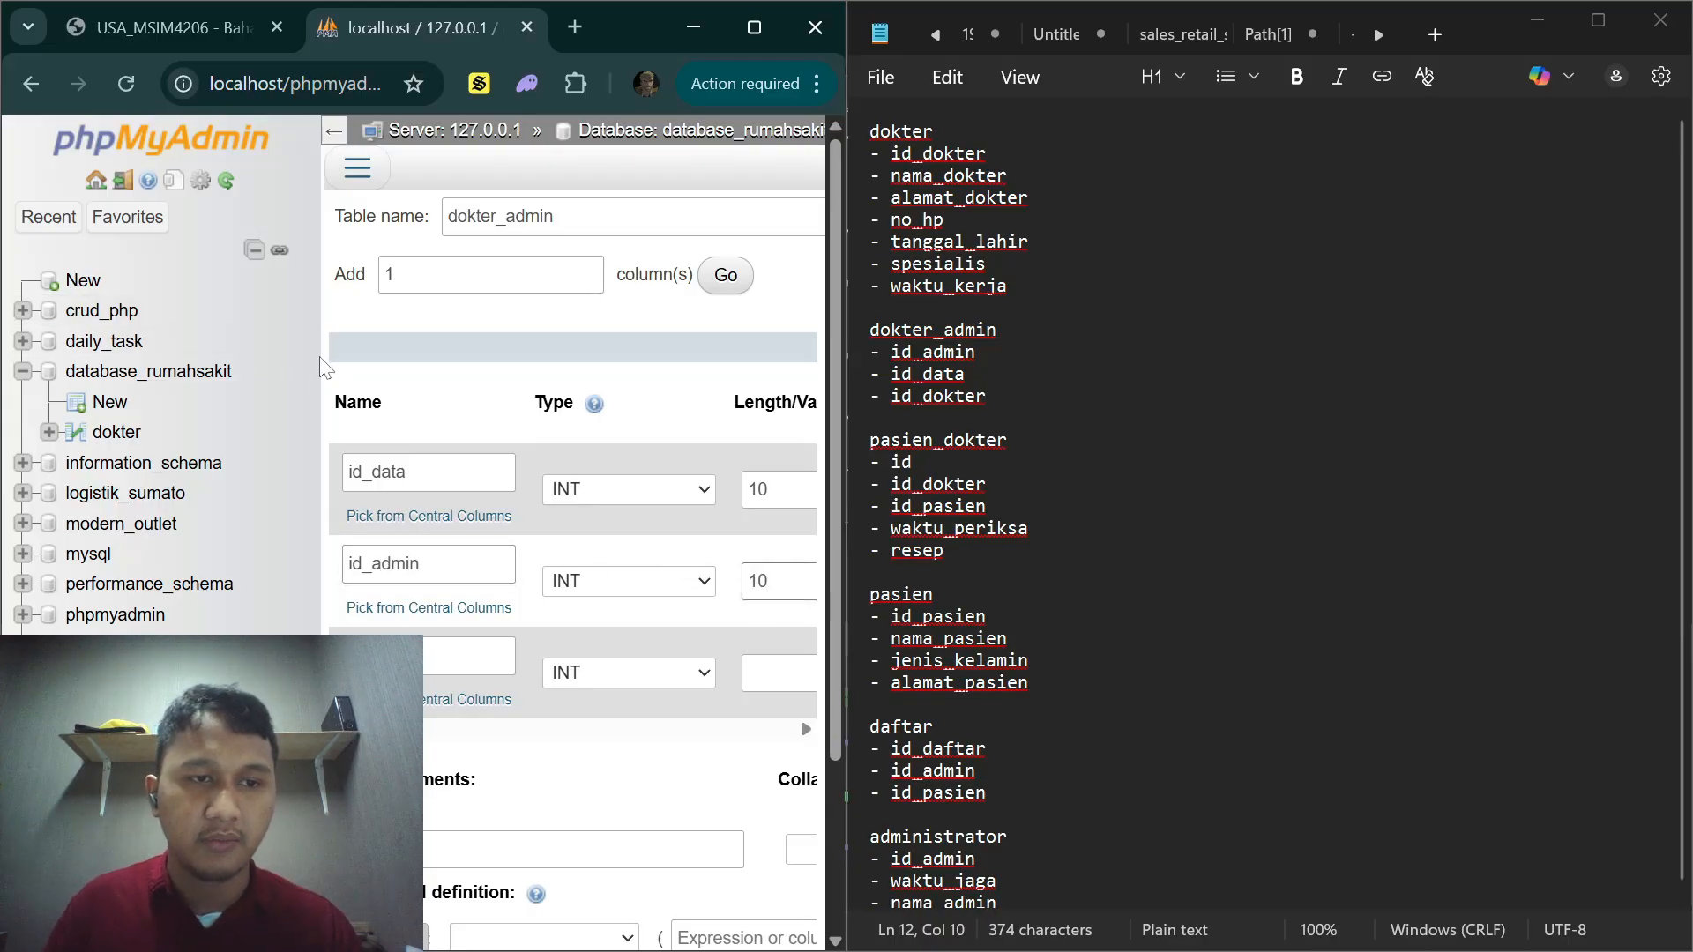
Step: Define the third dokter_admin column as id_dokter with a length of 10, and save the table
left_click(334, 130)
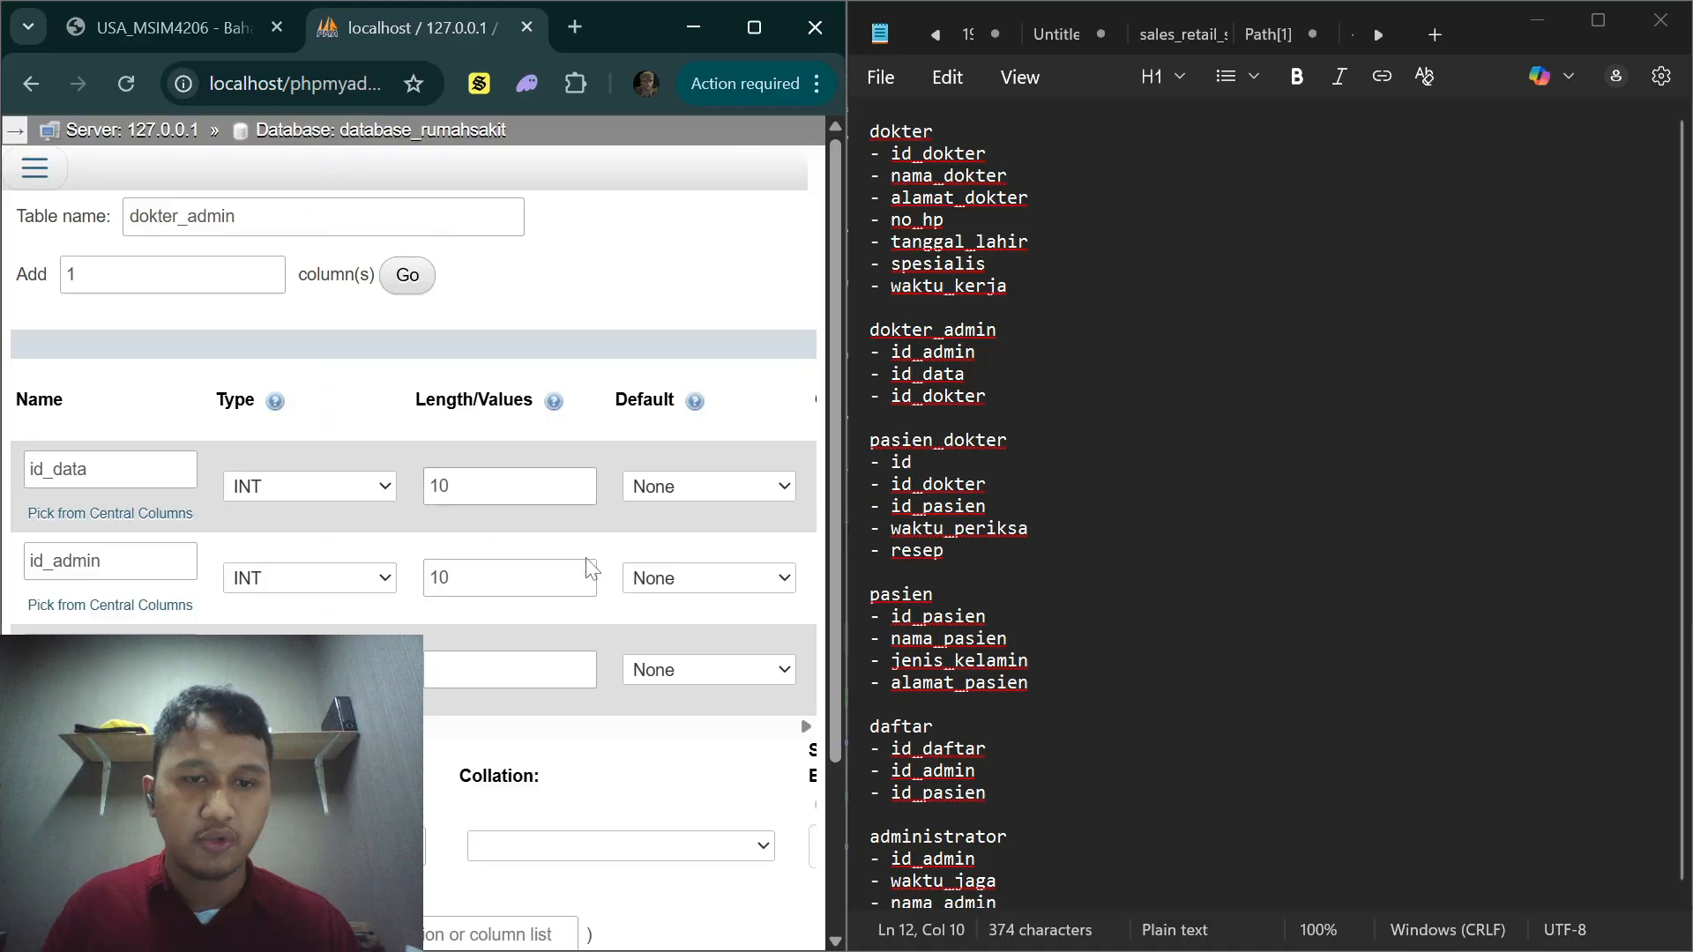
scroll(586, 554, "right", 3)
scroll(586, 553, "right", 8)
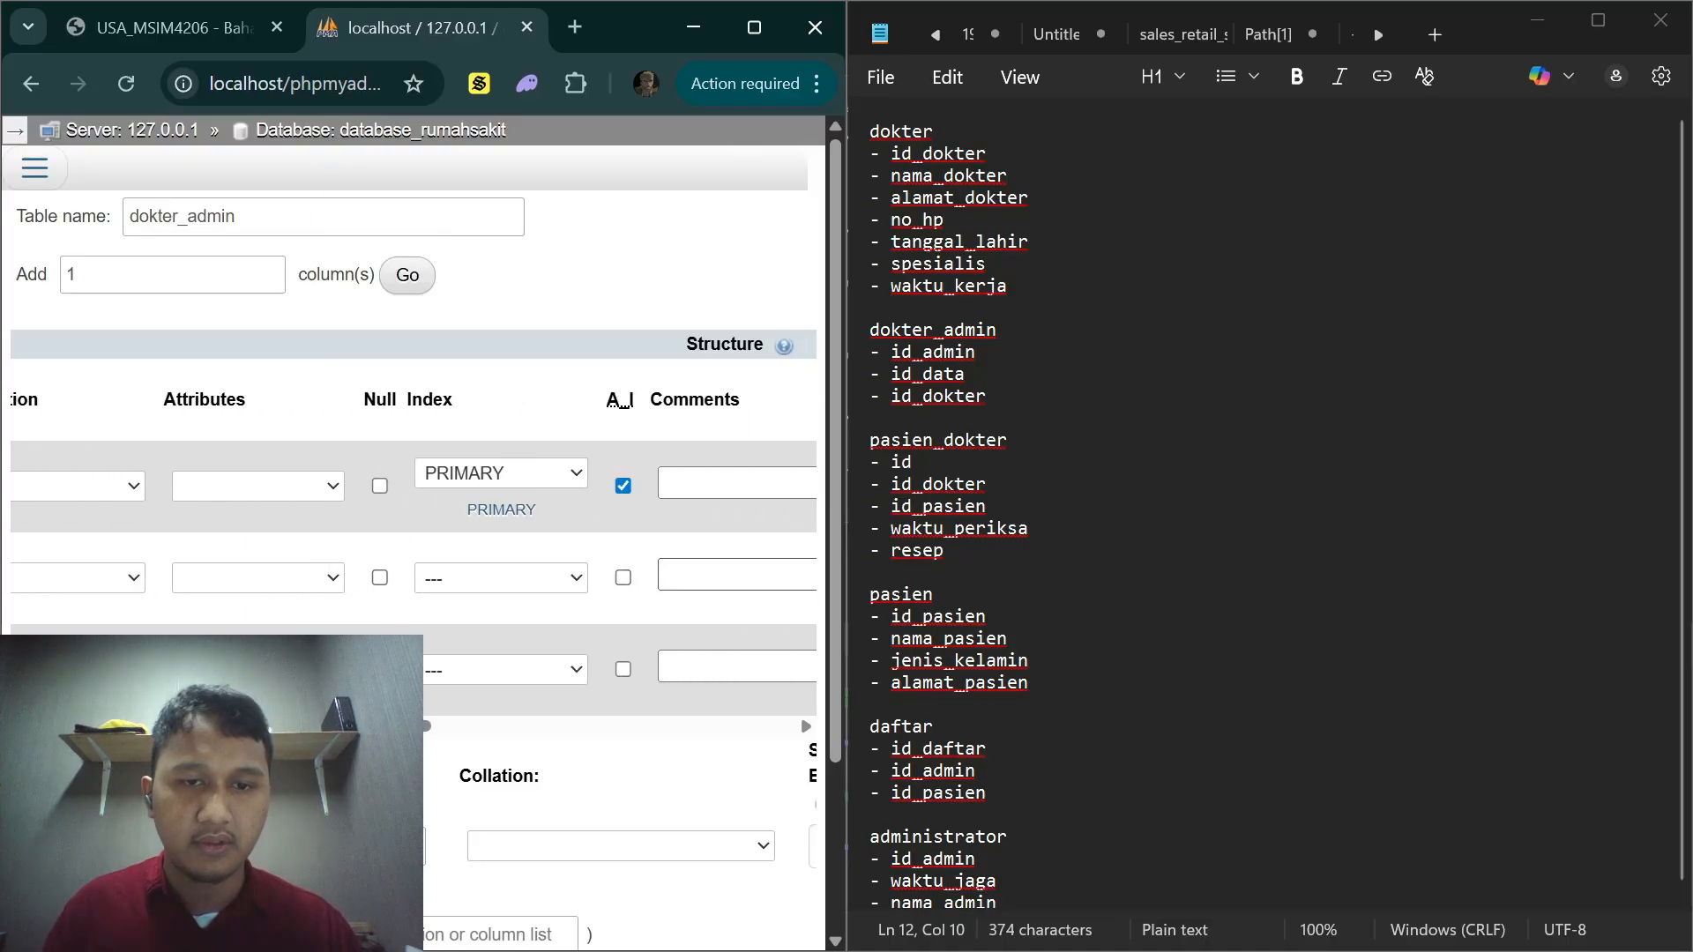
scroll(326, 608, "left", 10)
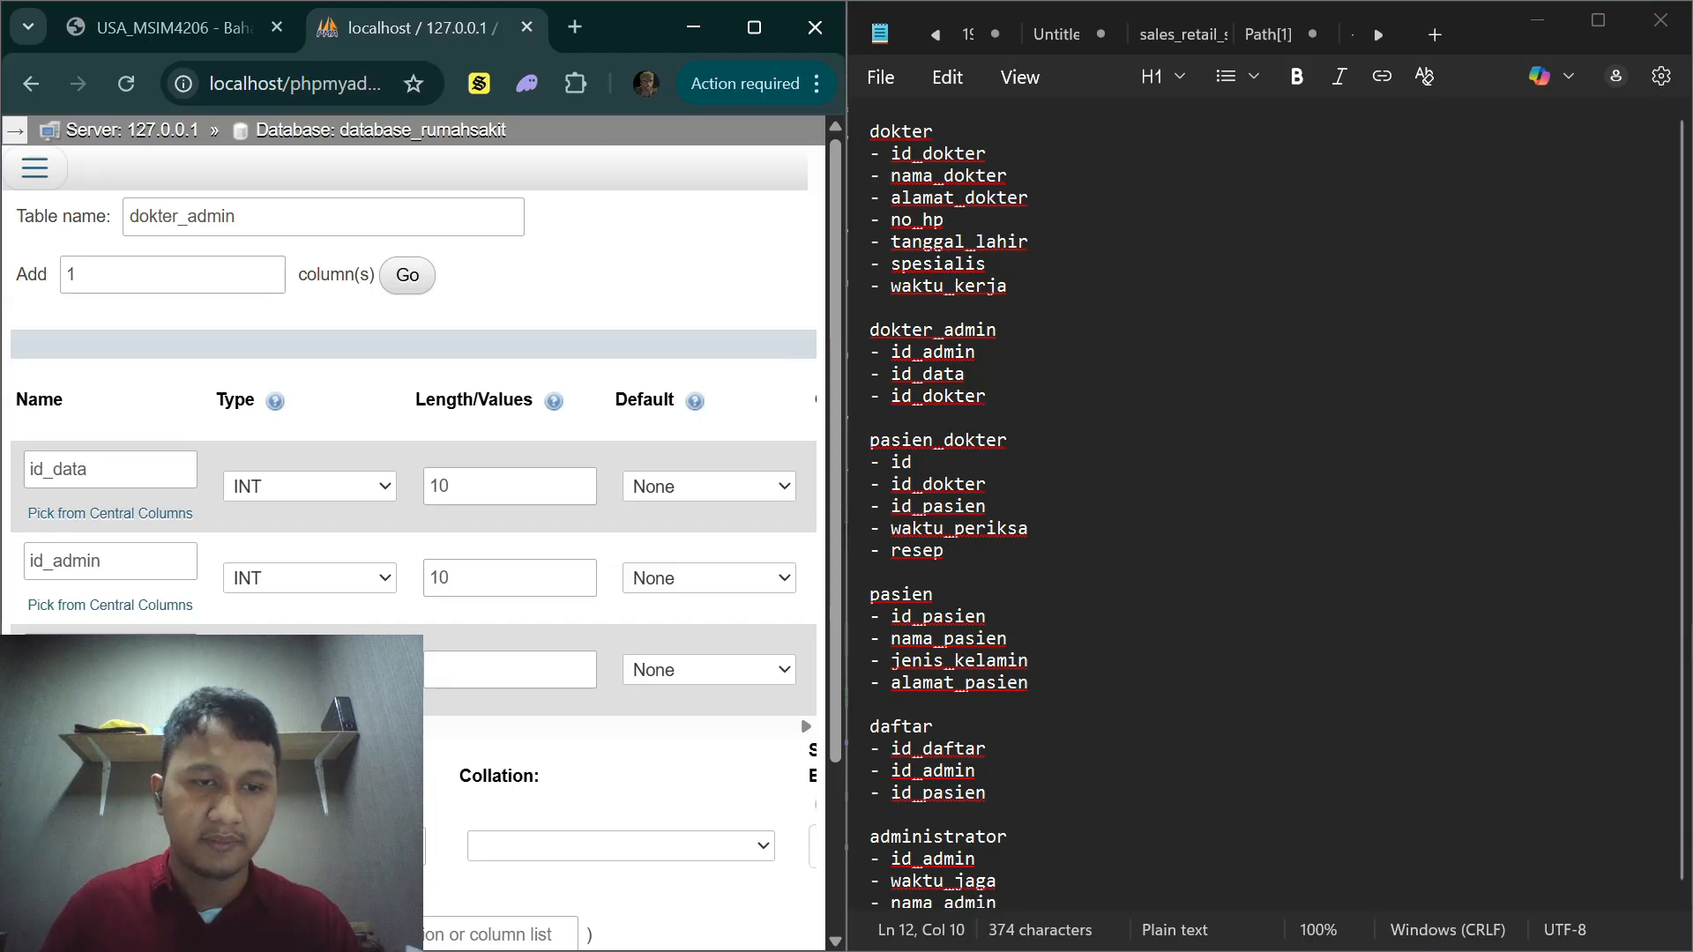
left_click(589, 672)
type("10")
scroll(529, 697, "down", 3)
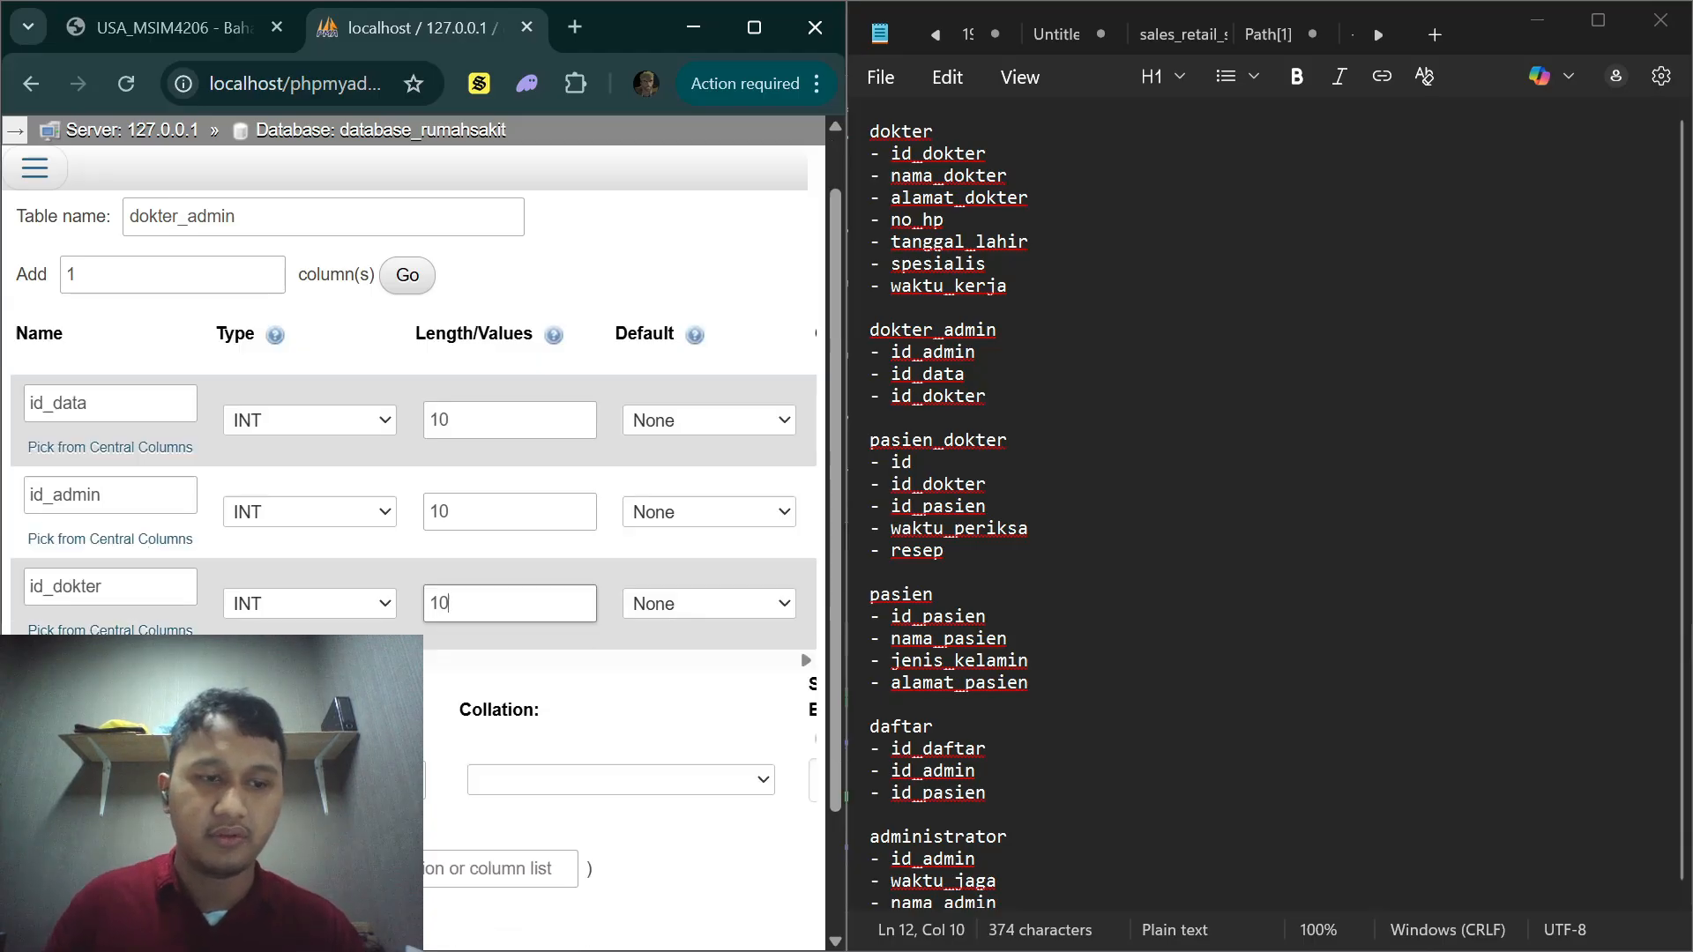
left_click(763, 851)
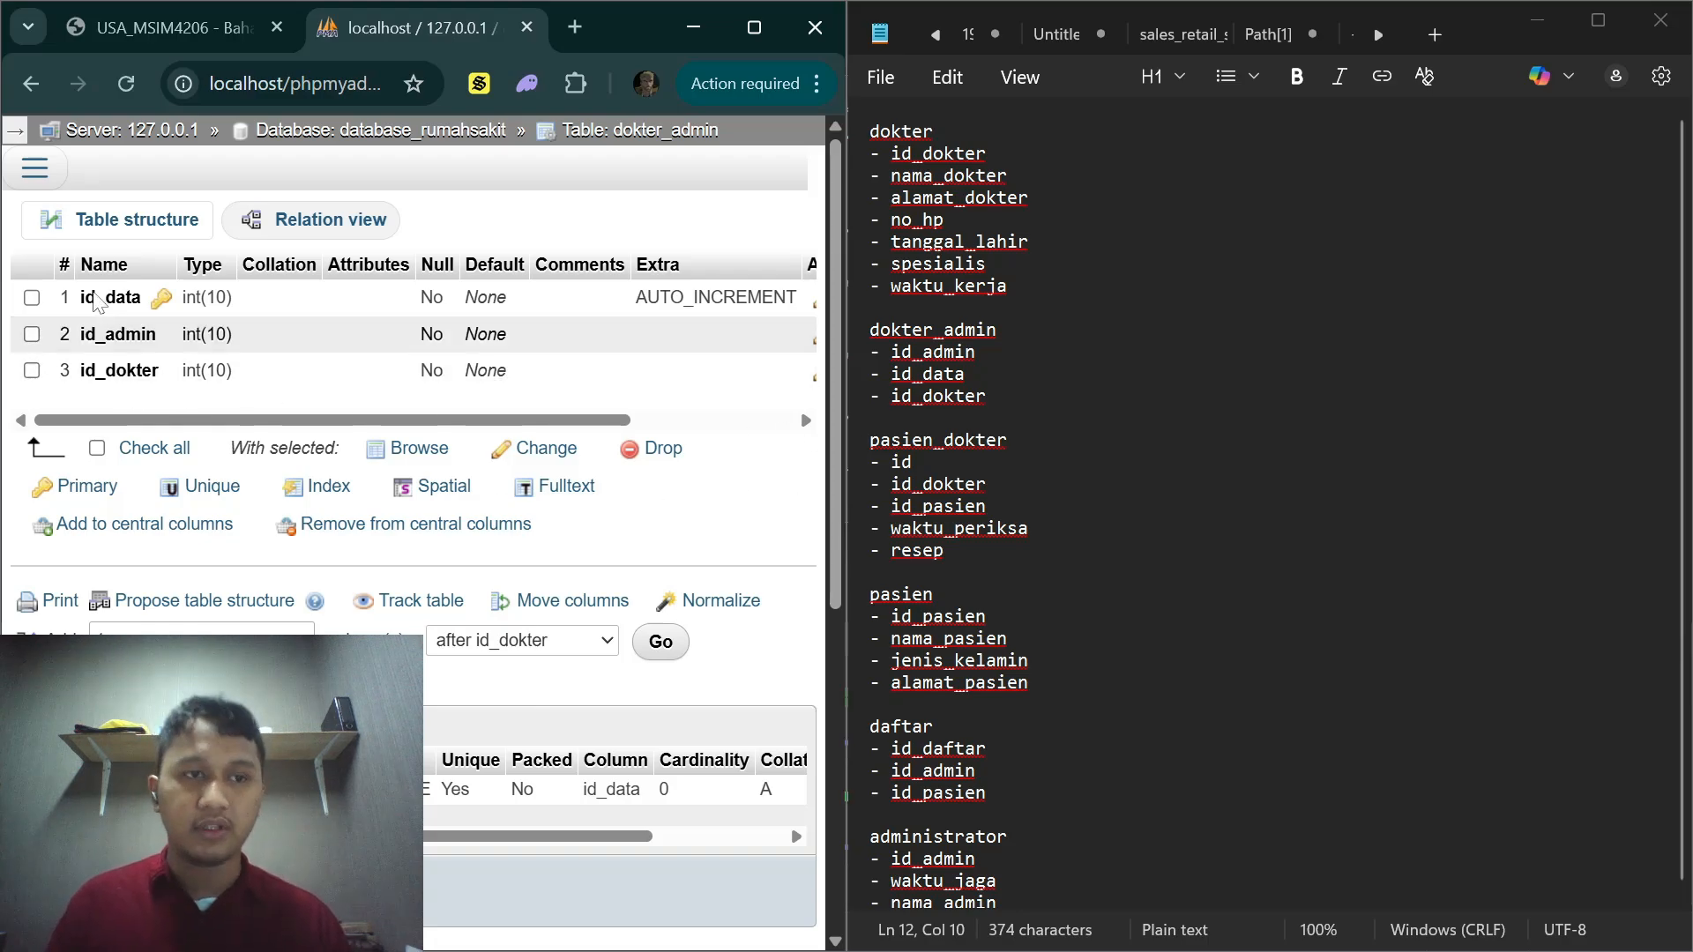
left_click(14, 130)
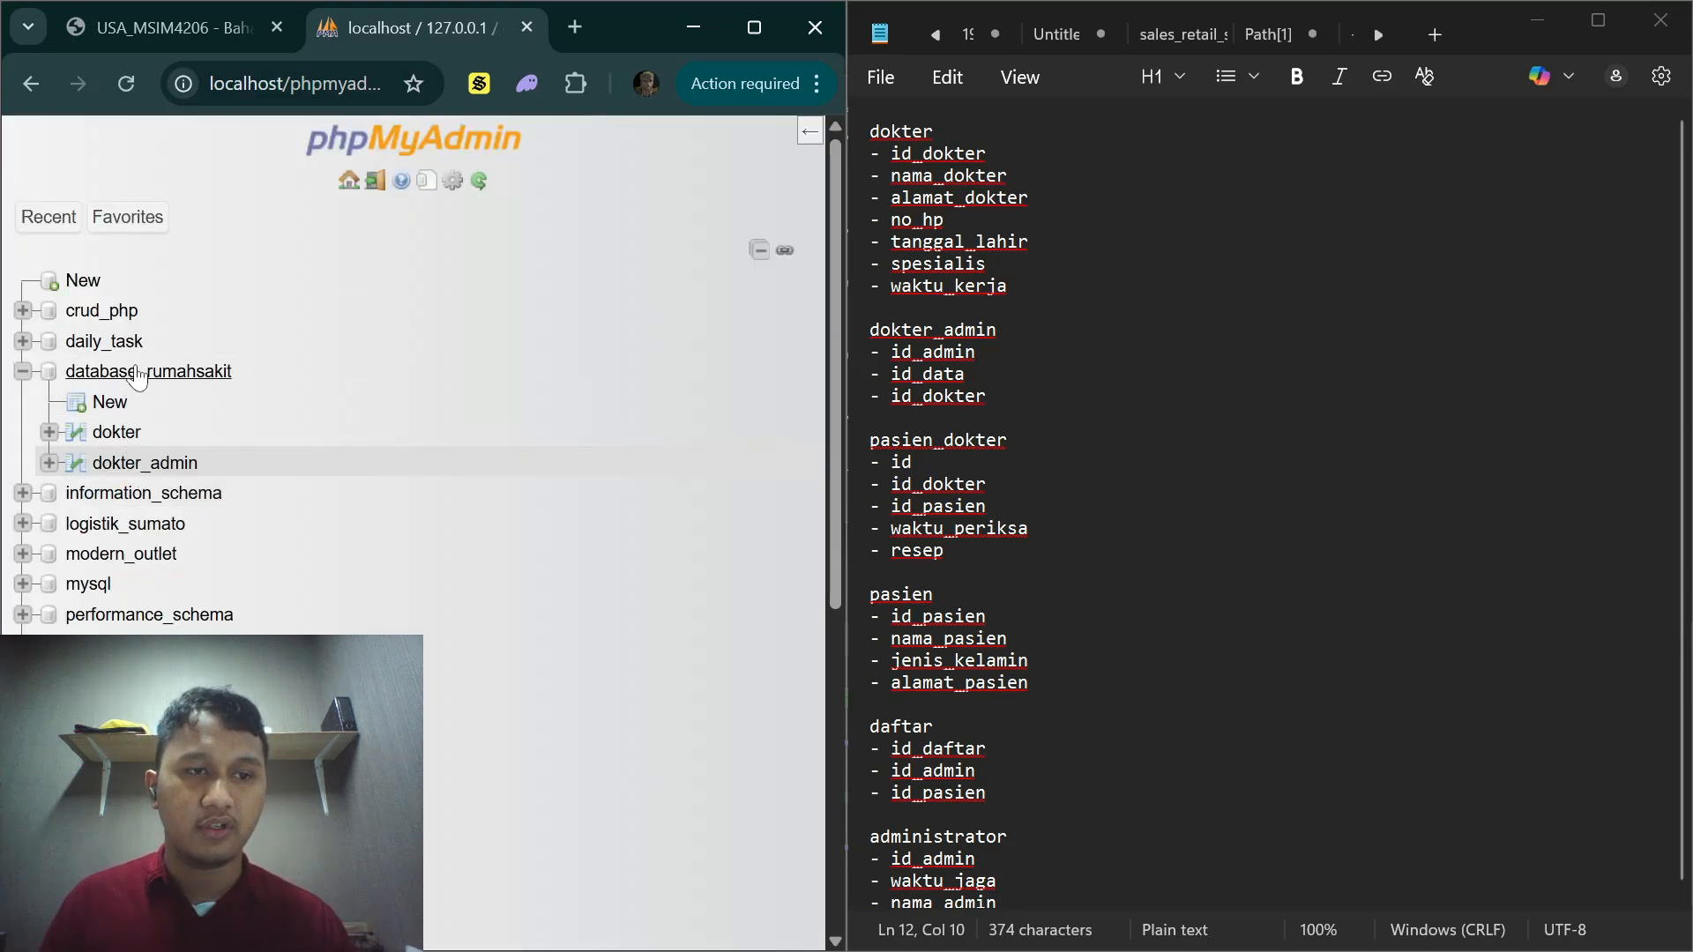
left_click(109, 403)
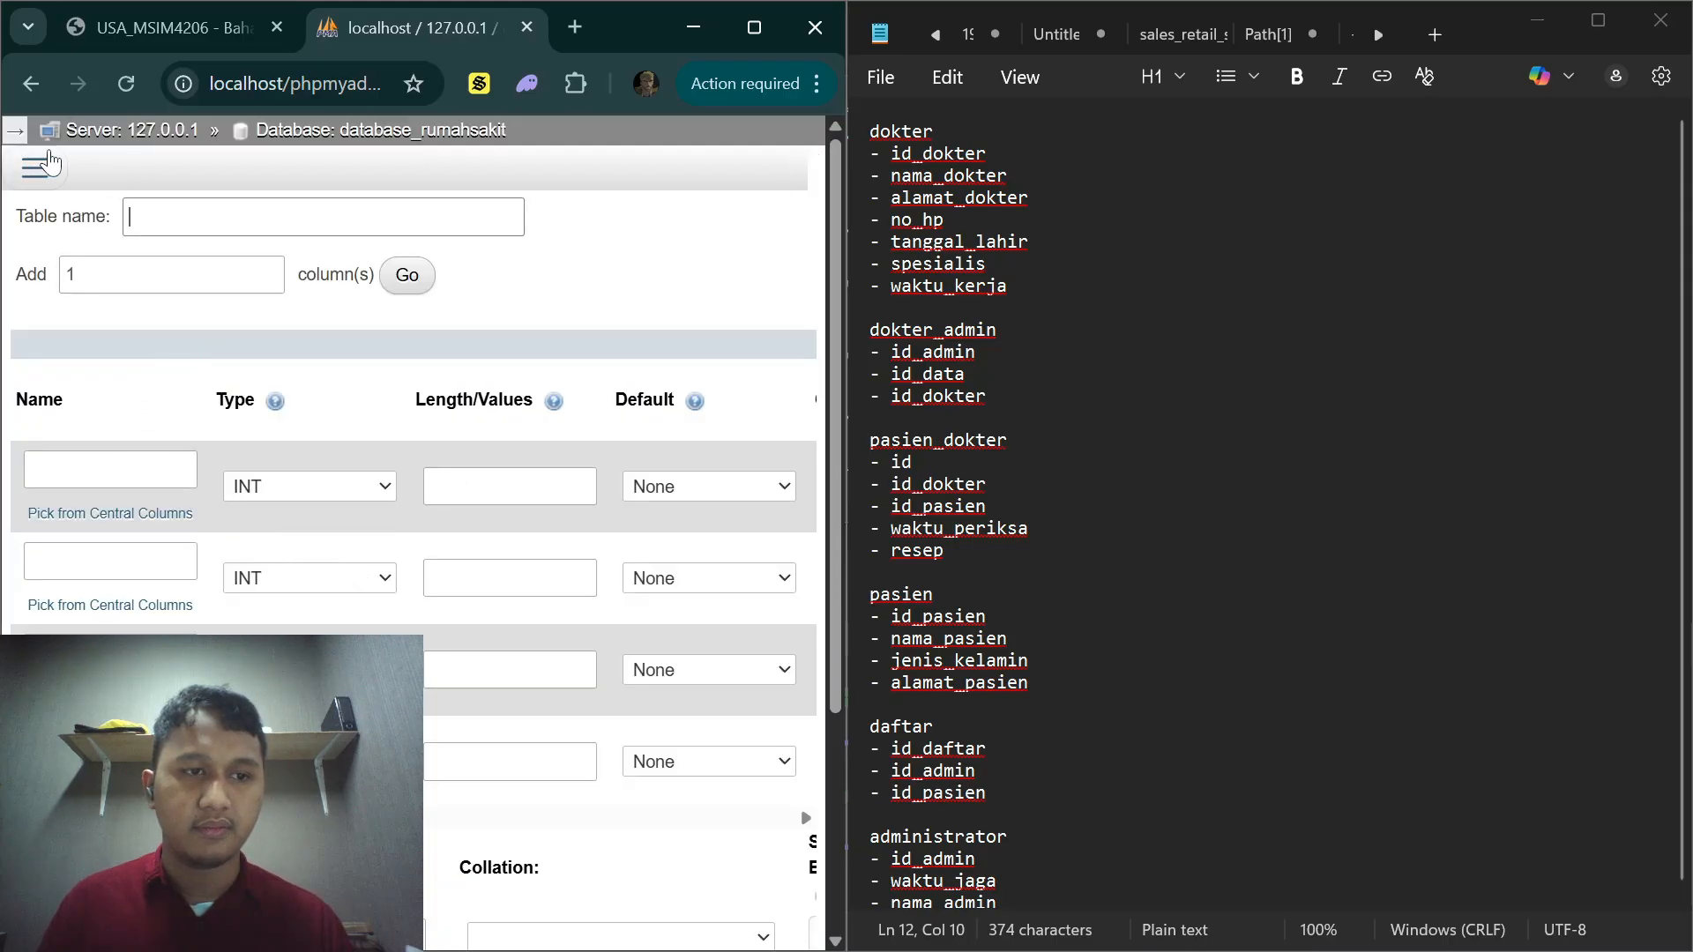
key("Return")
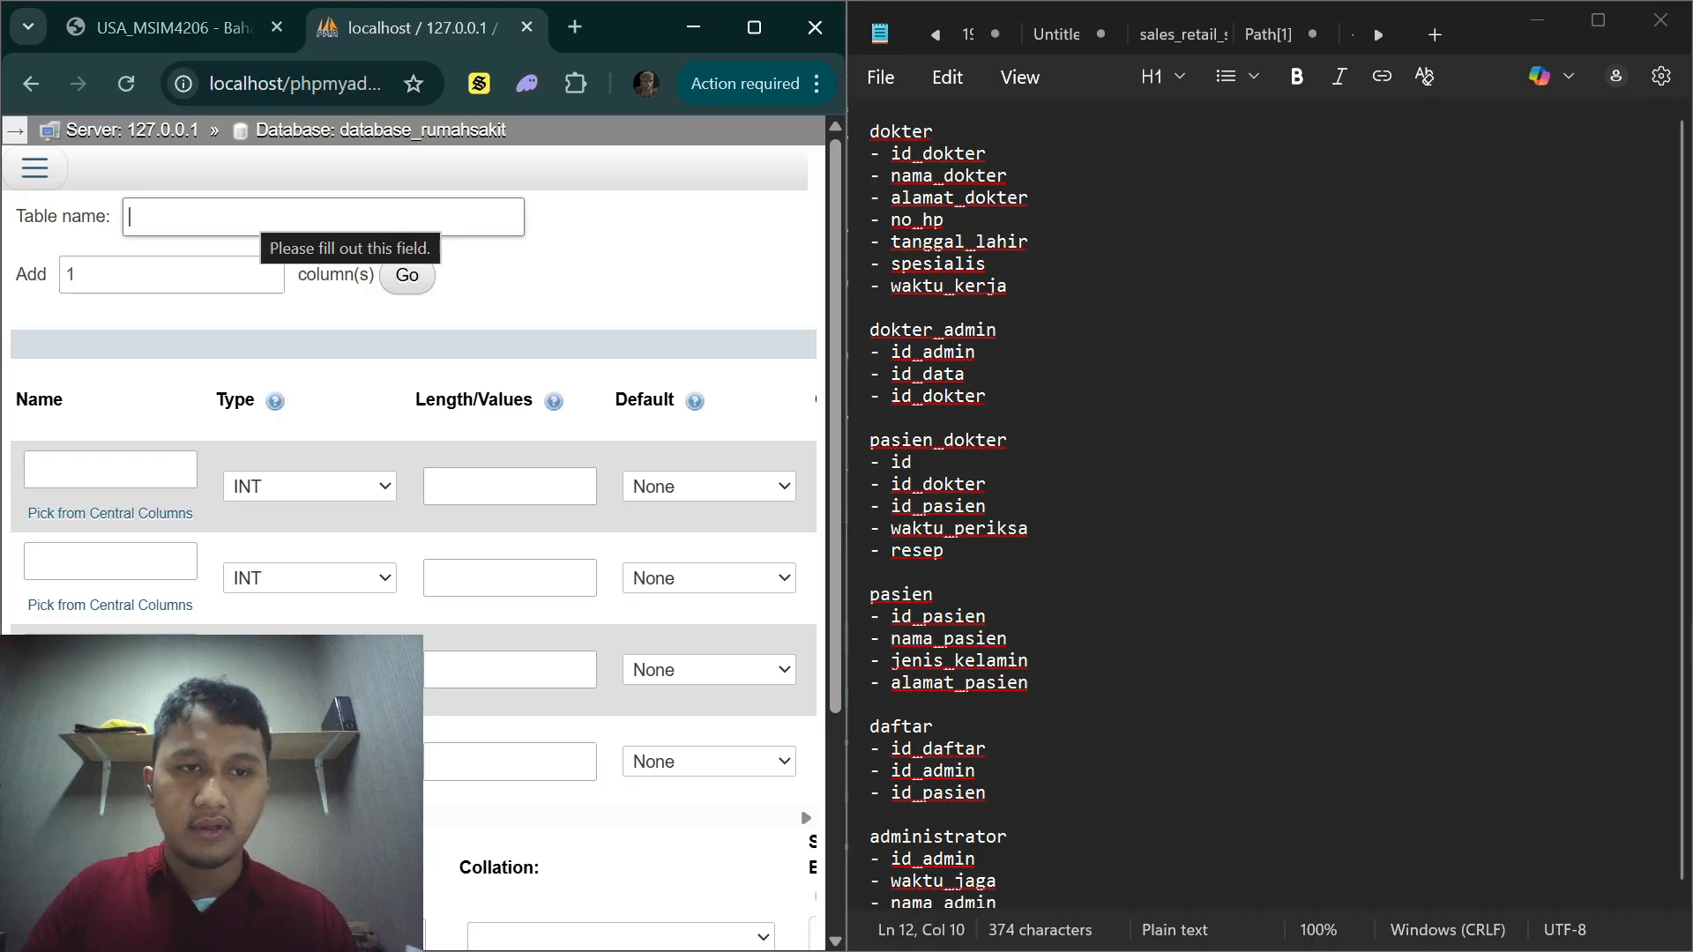
type("pas")
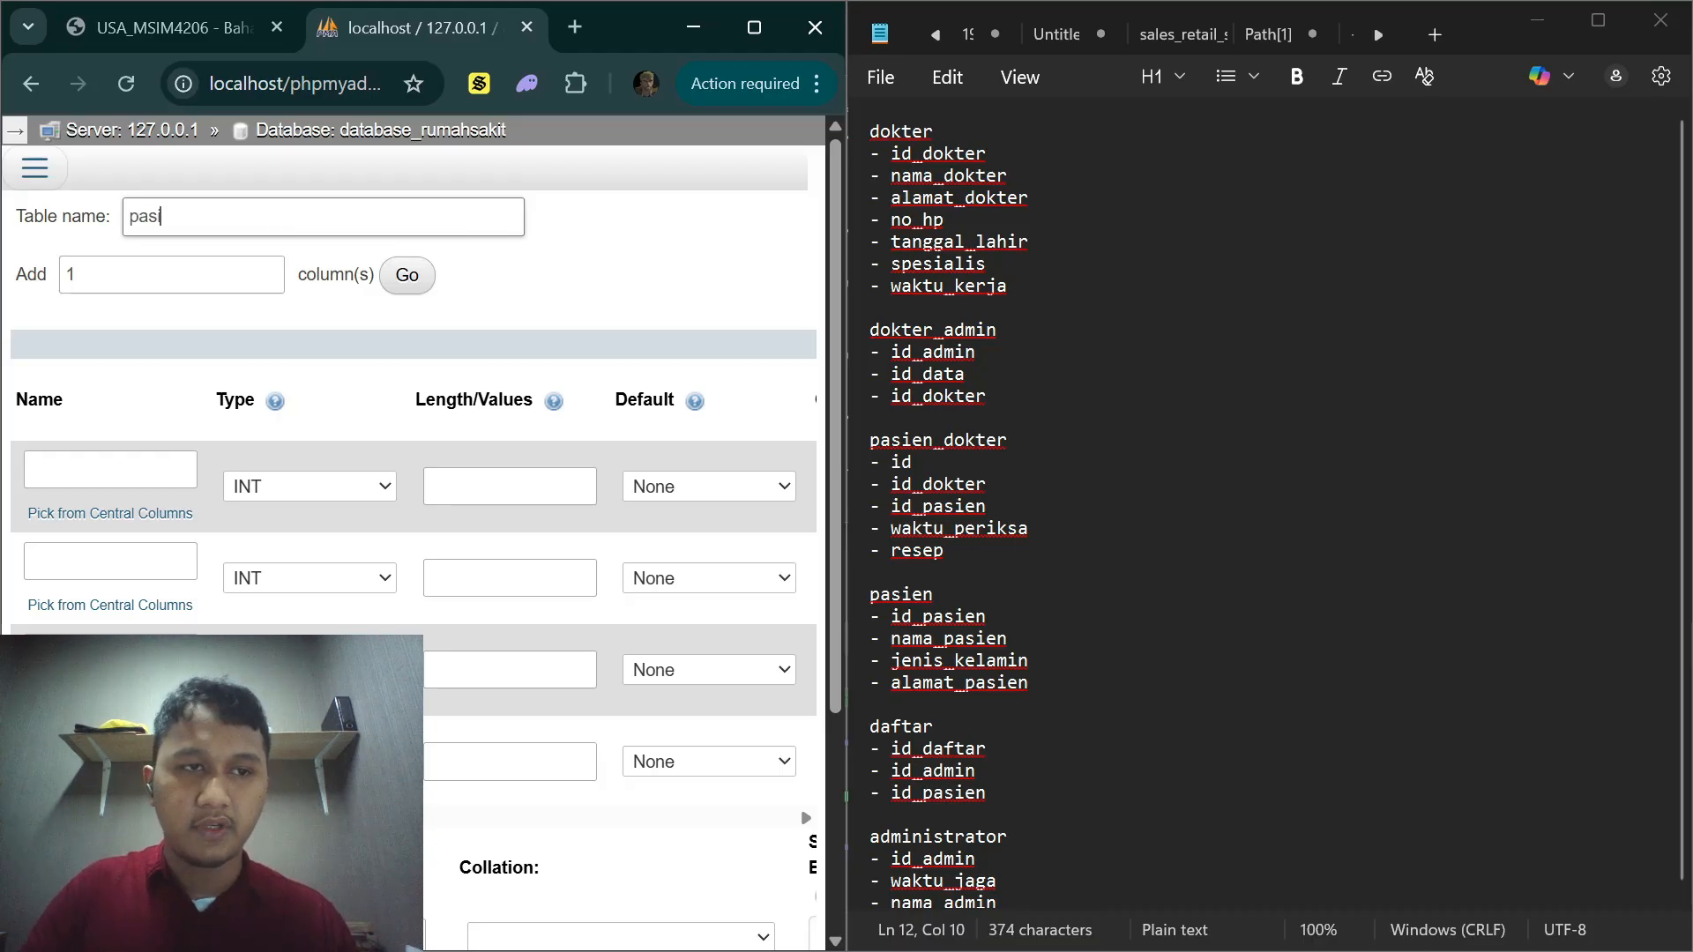
type("ien_dokter")
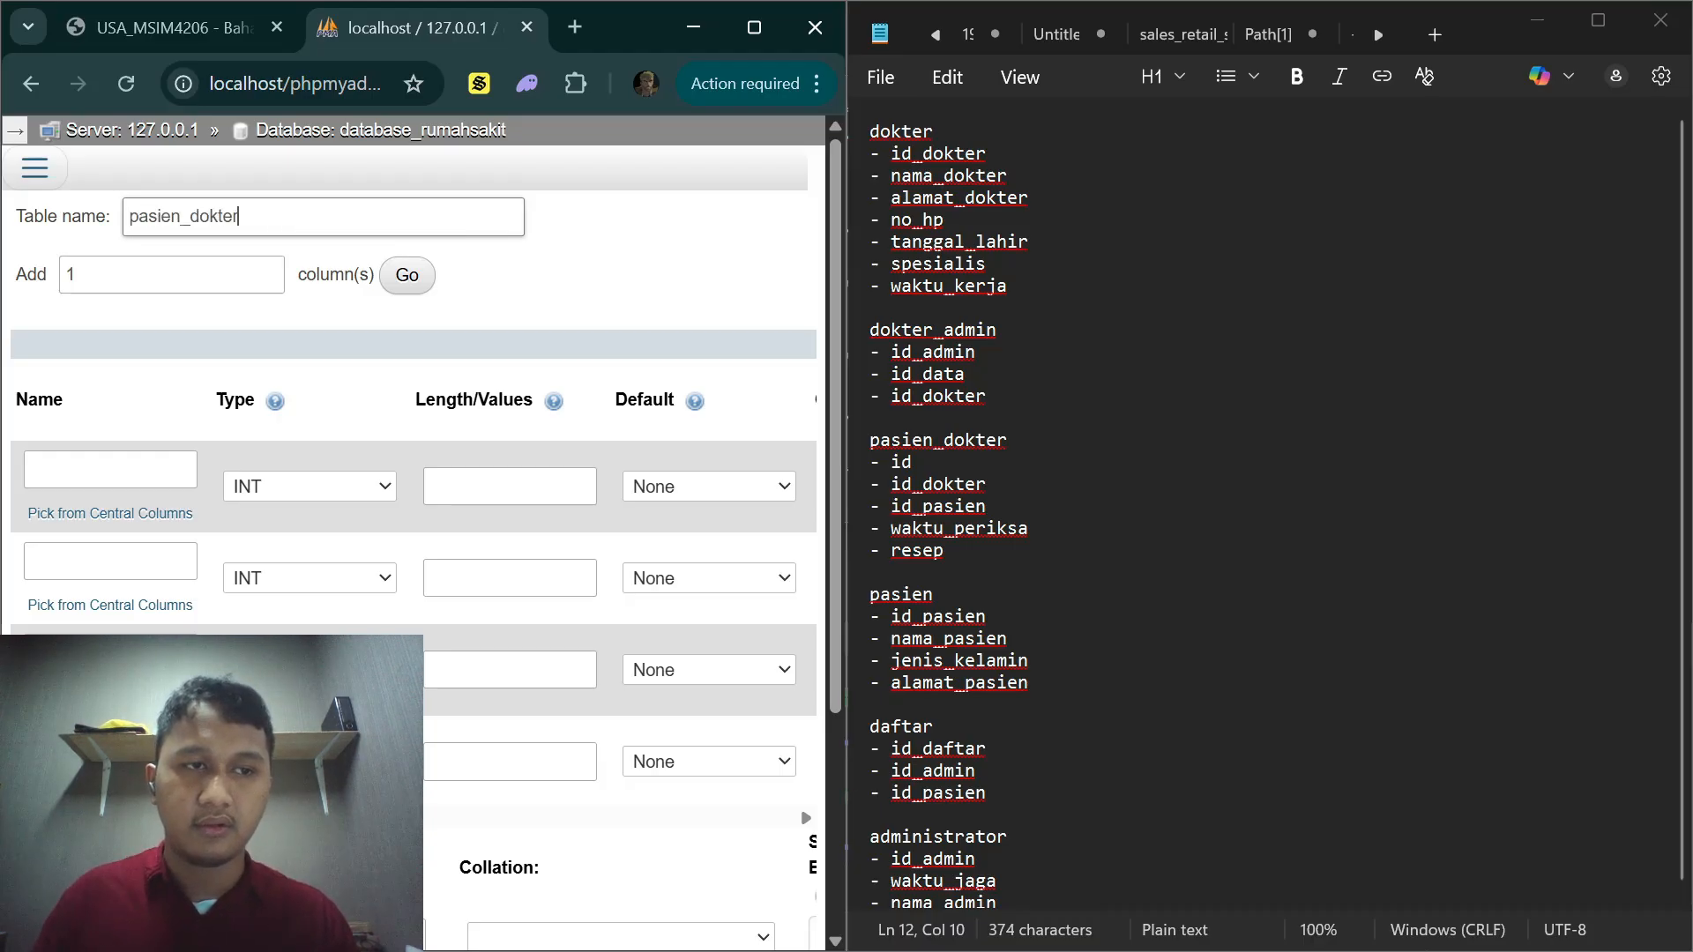
key("Tab")
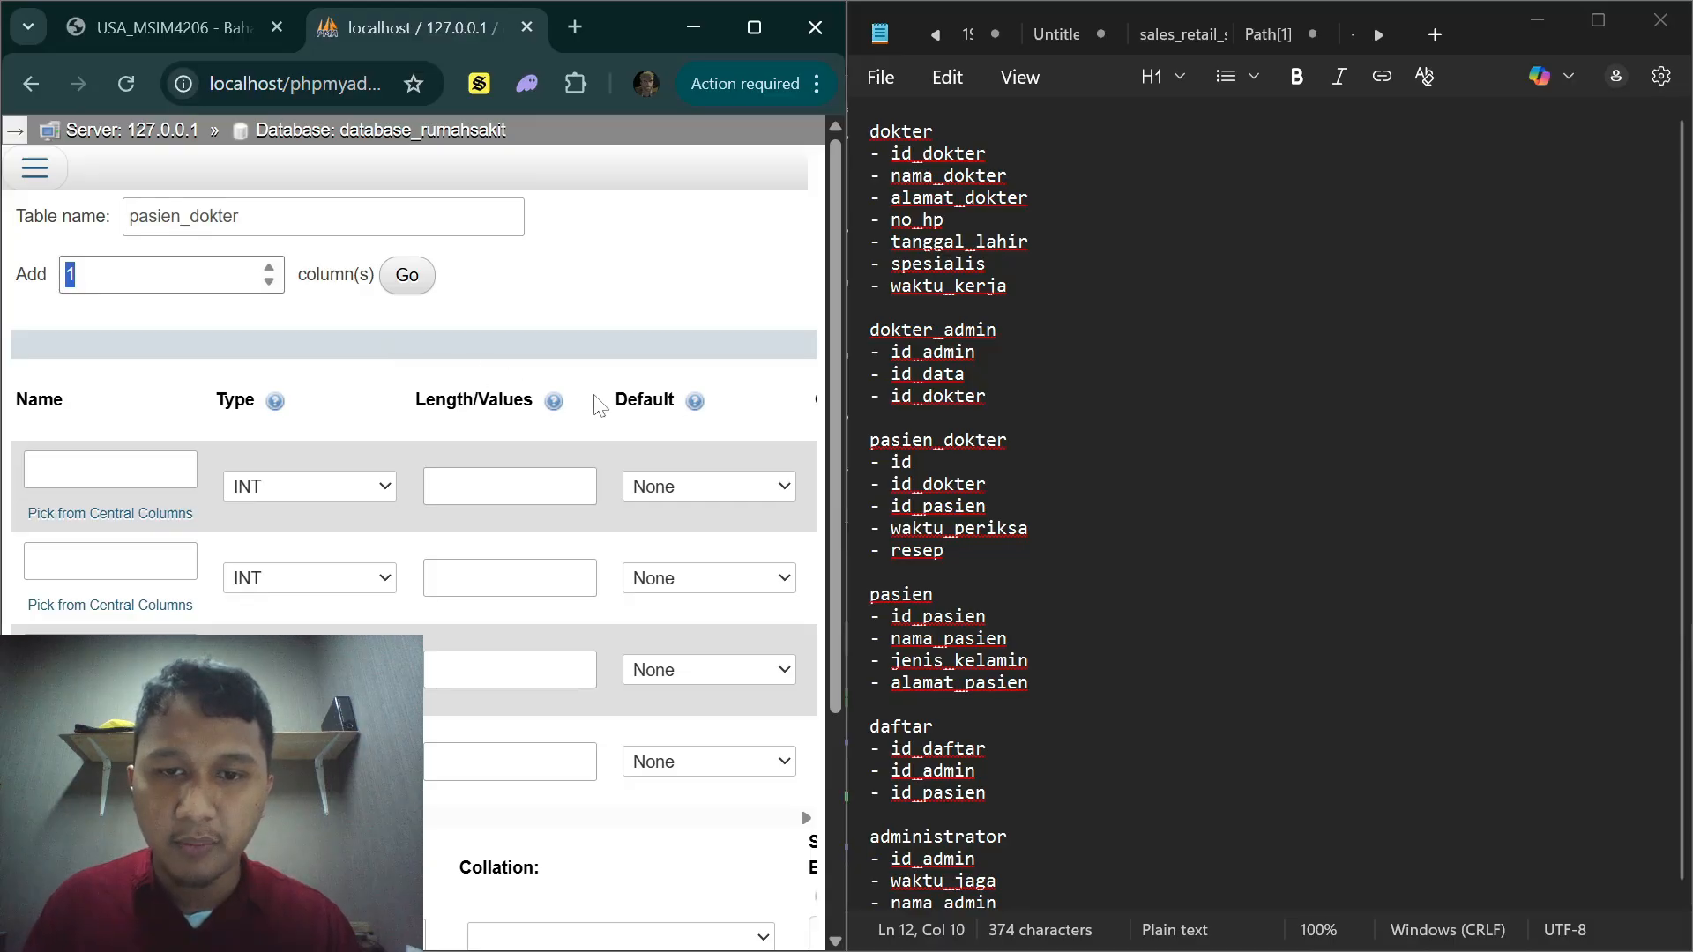
left_click(913, 462)
left_click(987, 484)
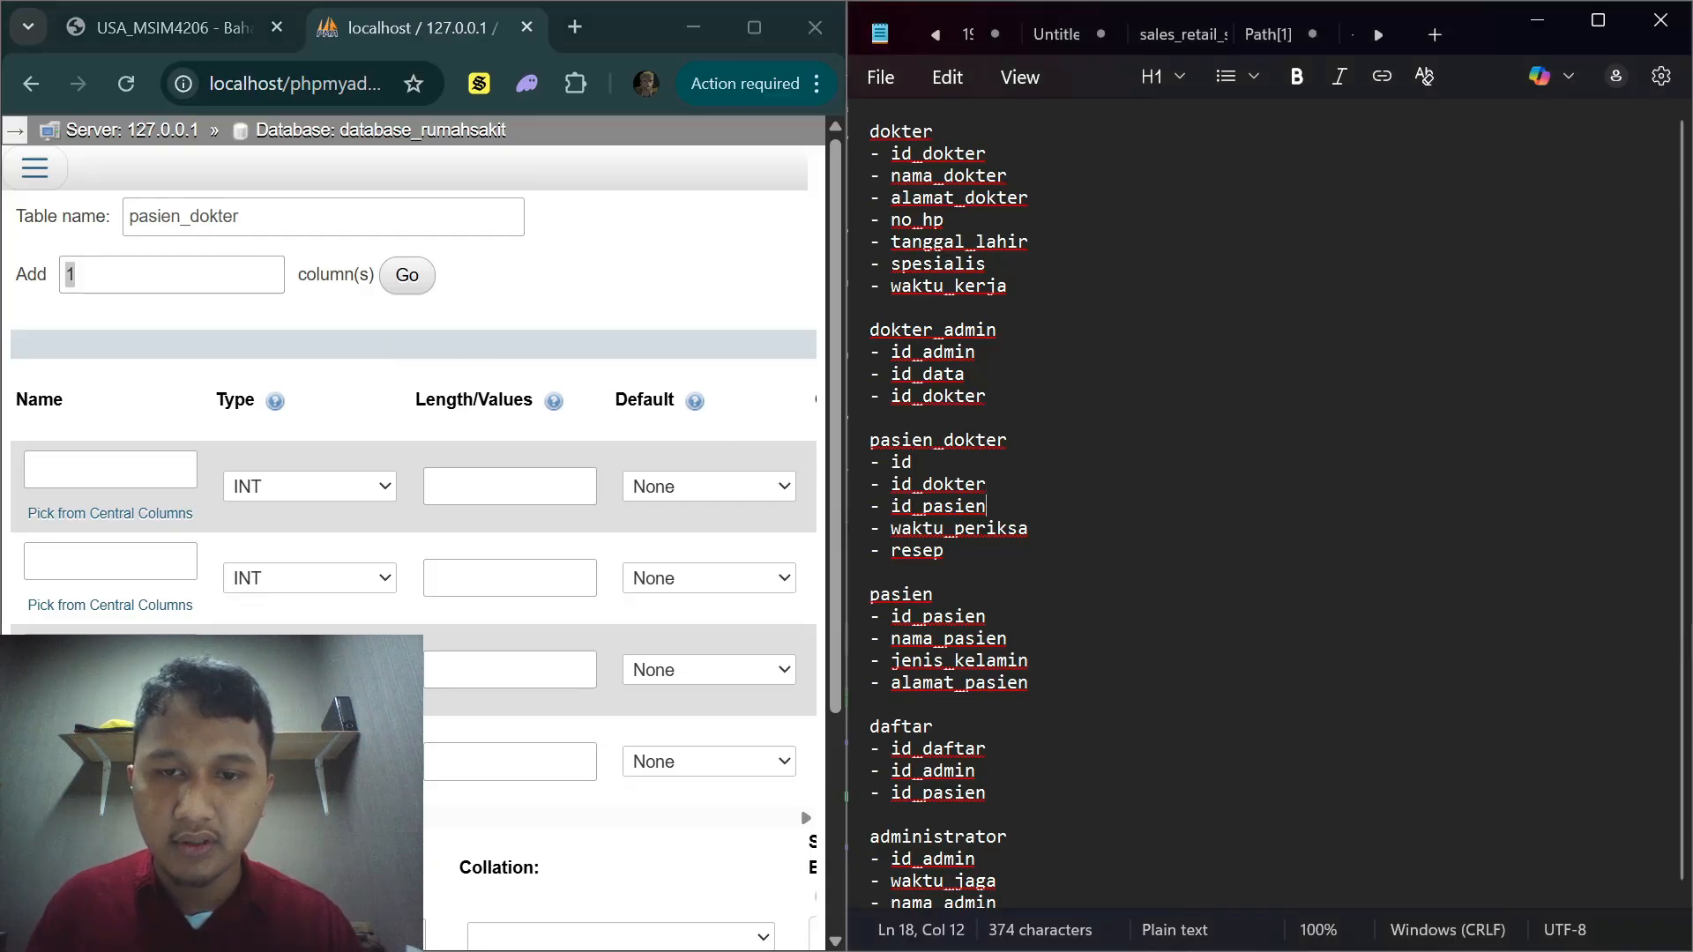
left_click(1028, 529)
left_click(181, 284)
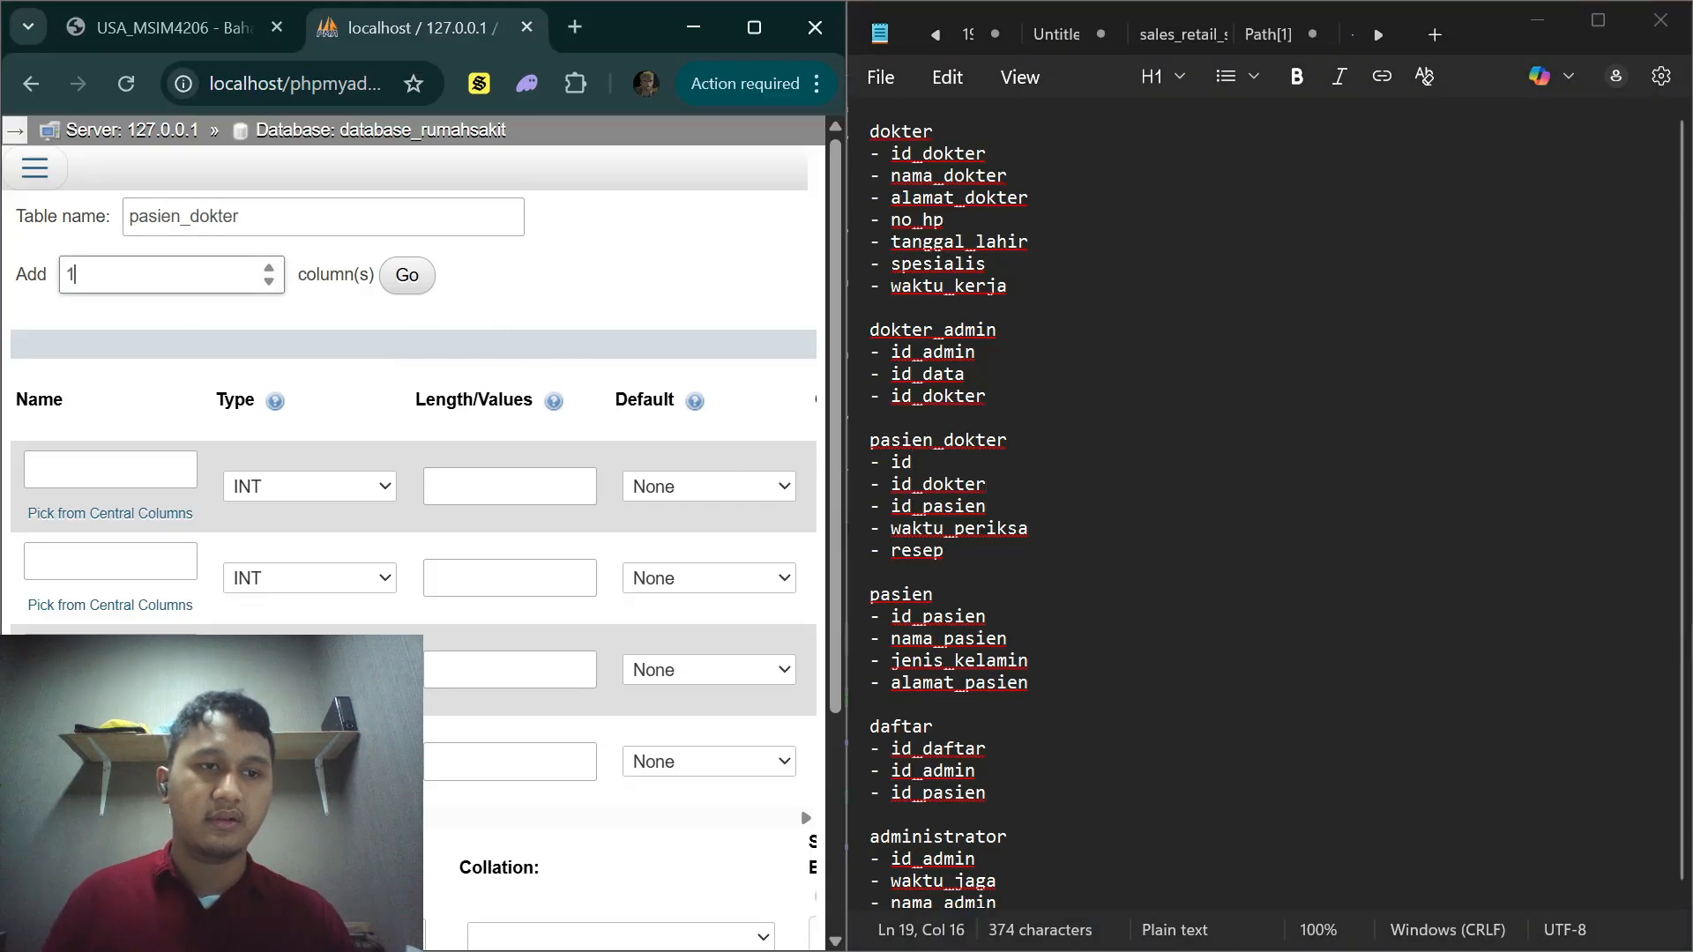
key("BackSpace")
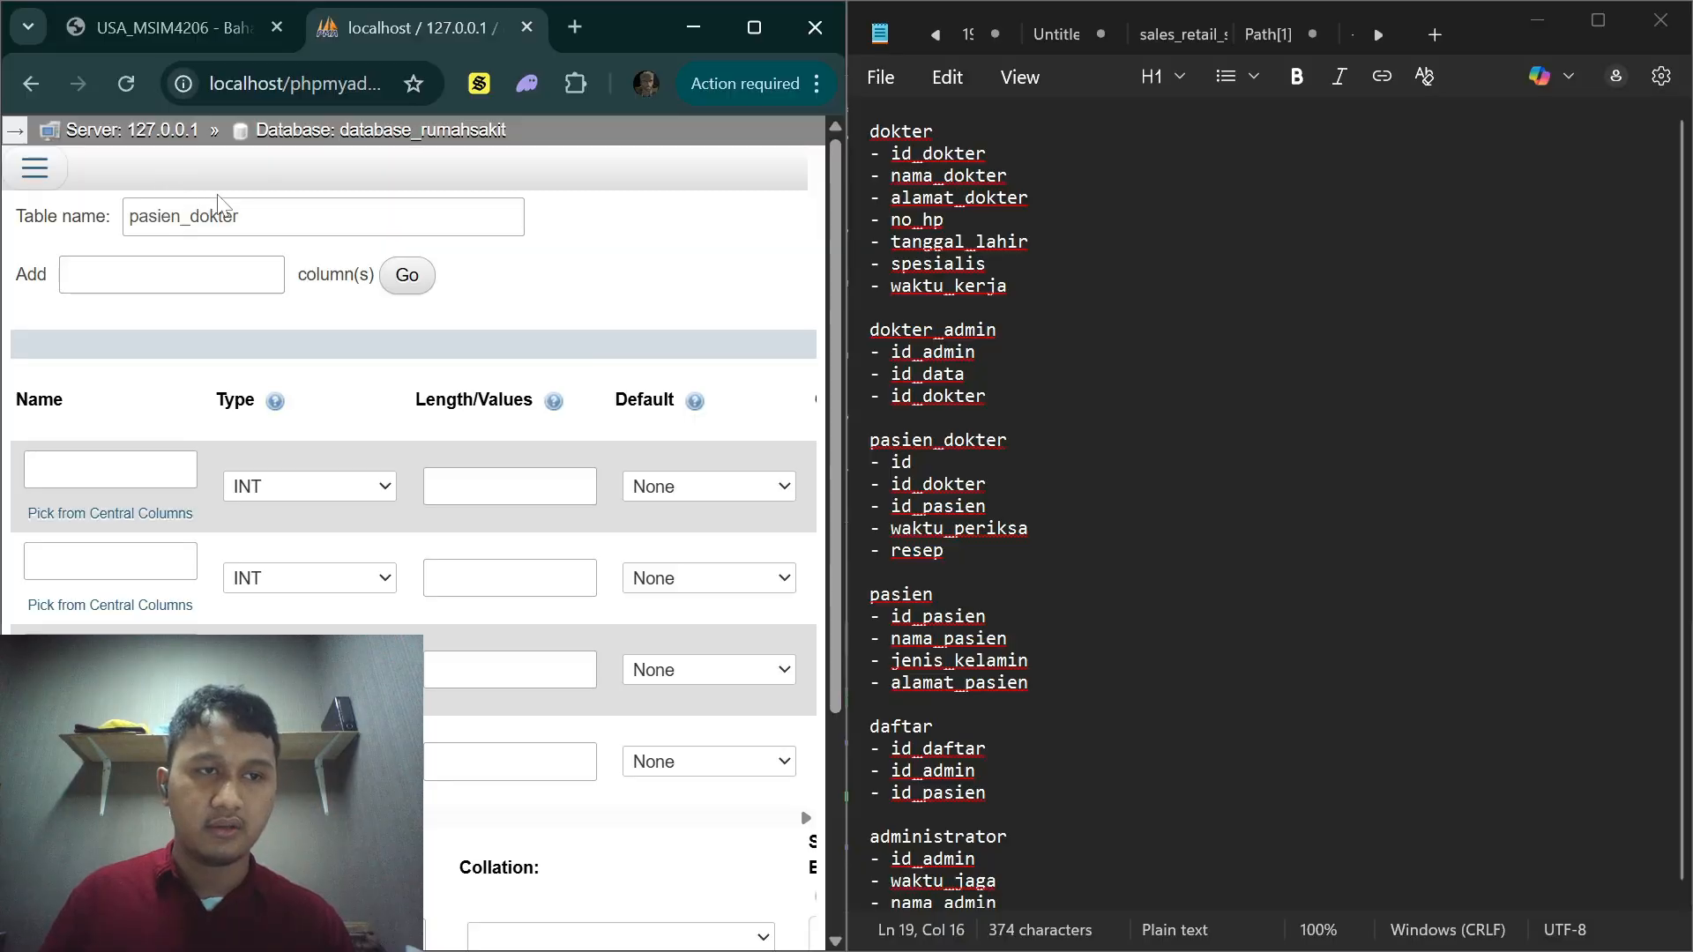
left_click(236, 216)
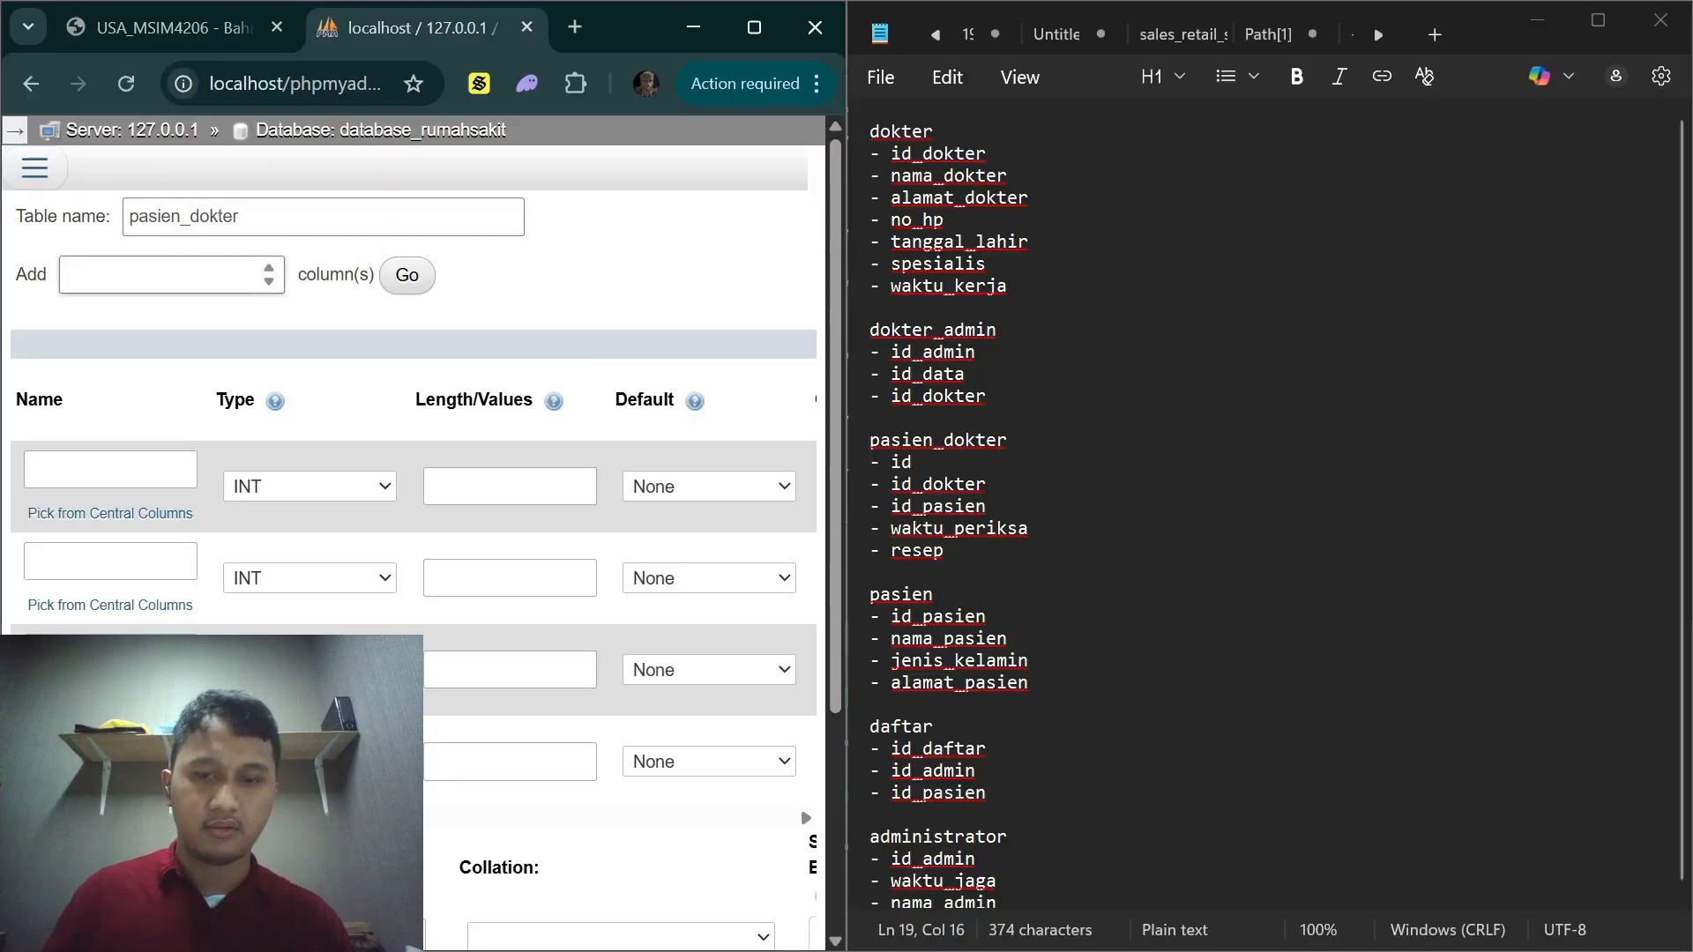
key("ctrl+BackSpace")
Step: Create a new table named pasien_dokter with five columns from the table overview of database_rumahsakit
left_click(14, 134)
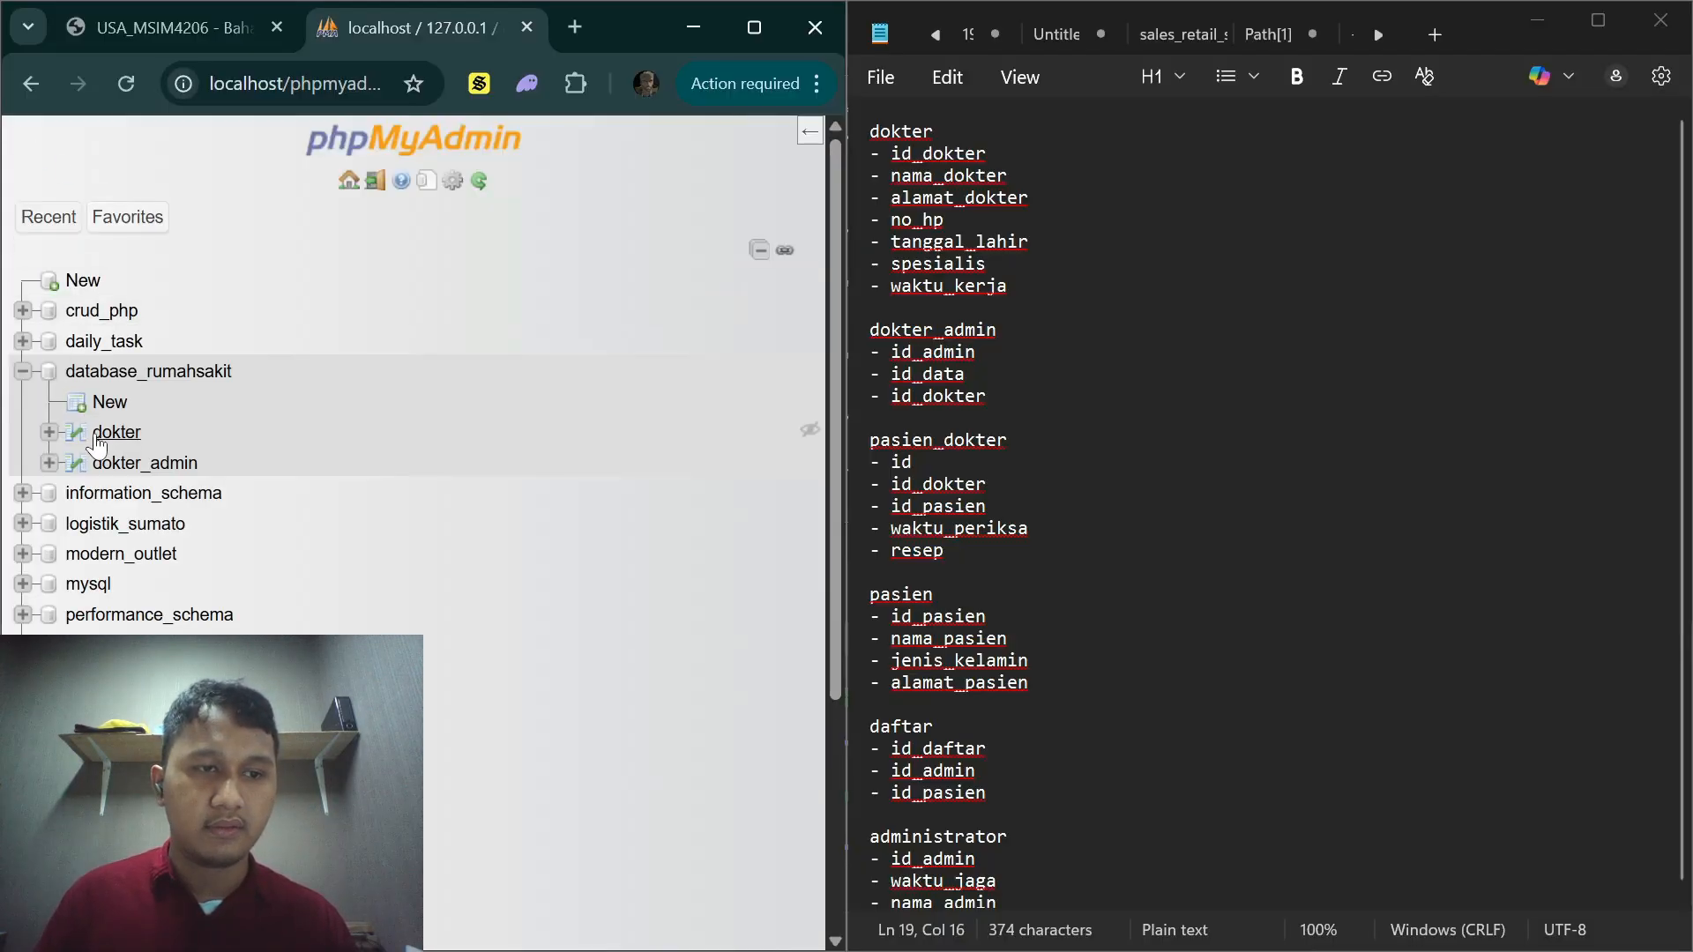
left_click(121, 374)
left_click(510, 291)
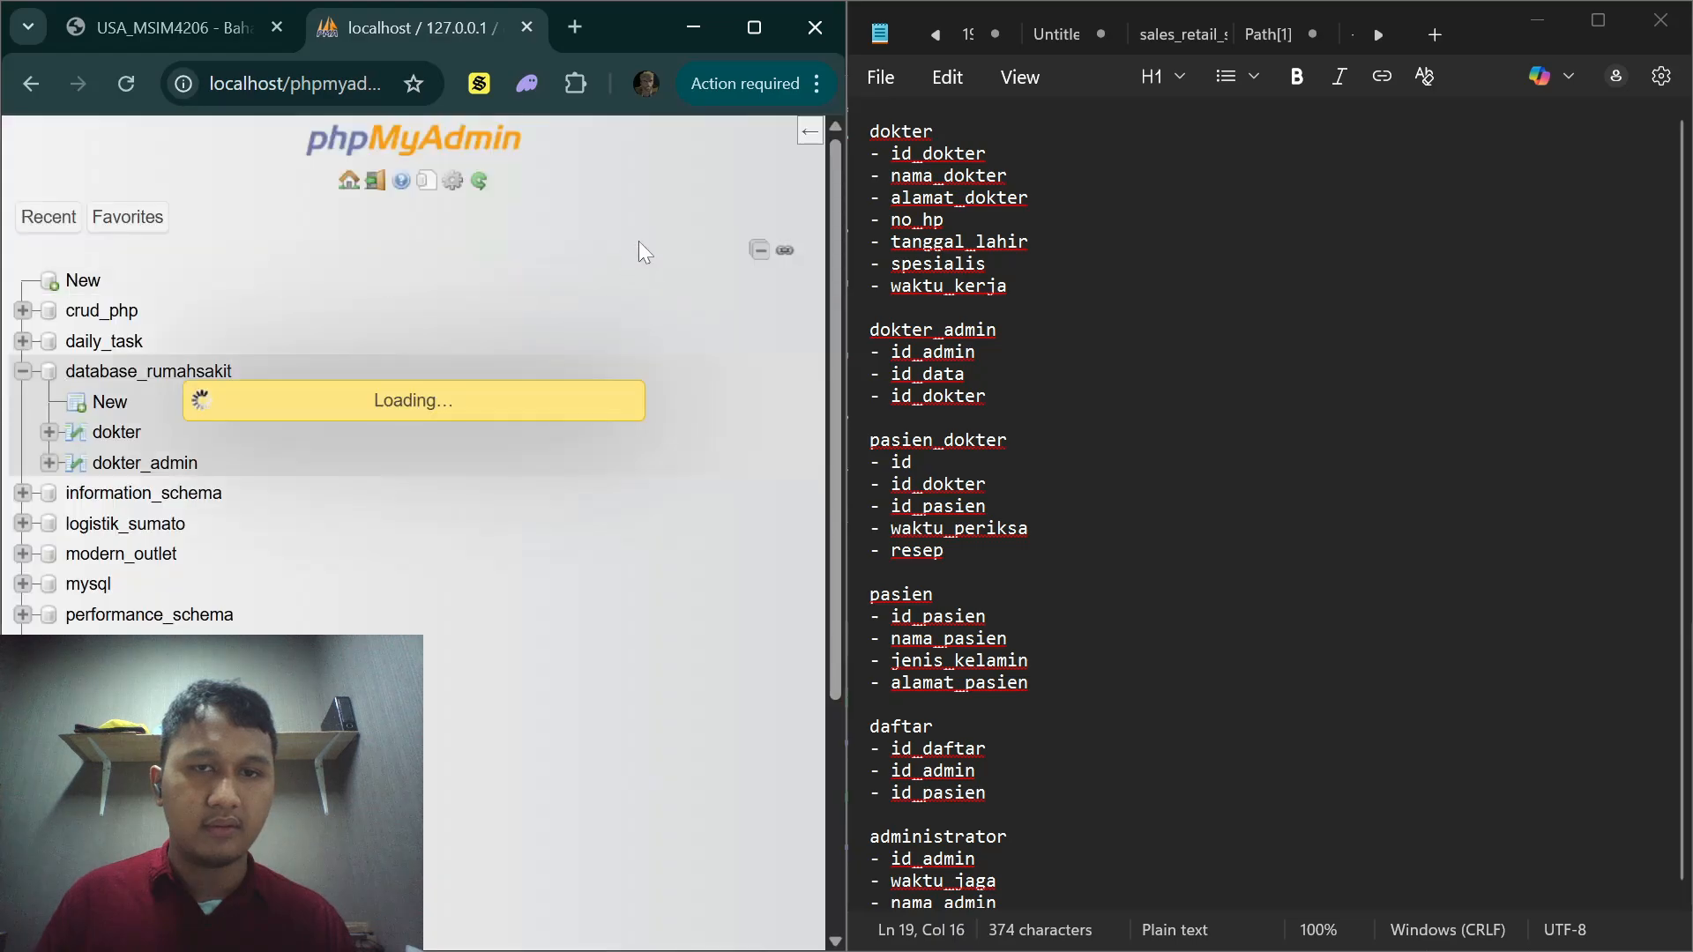
scroll(202, 507, "down", 2)
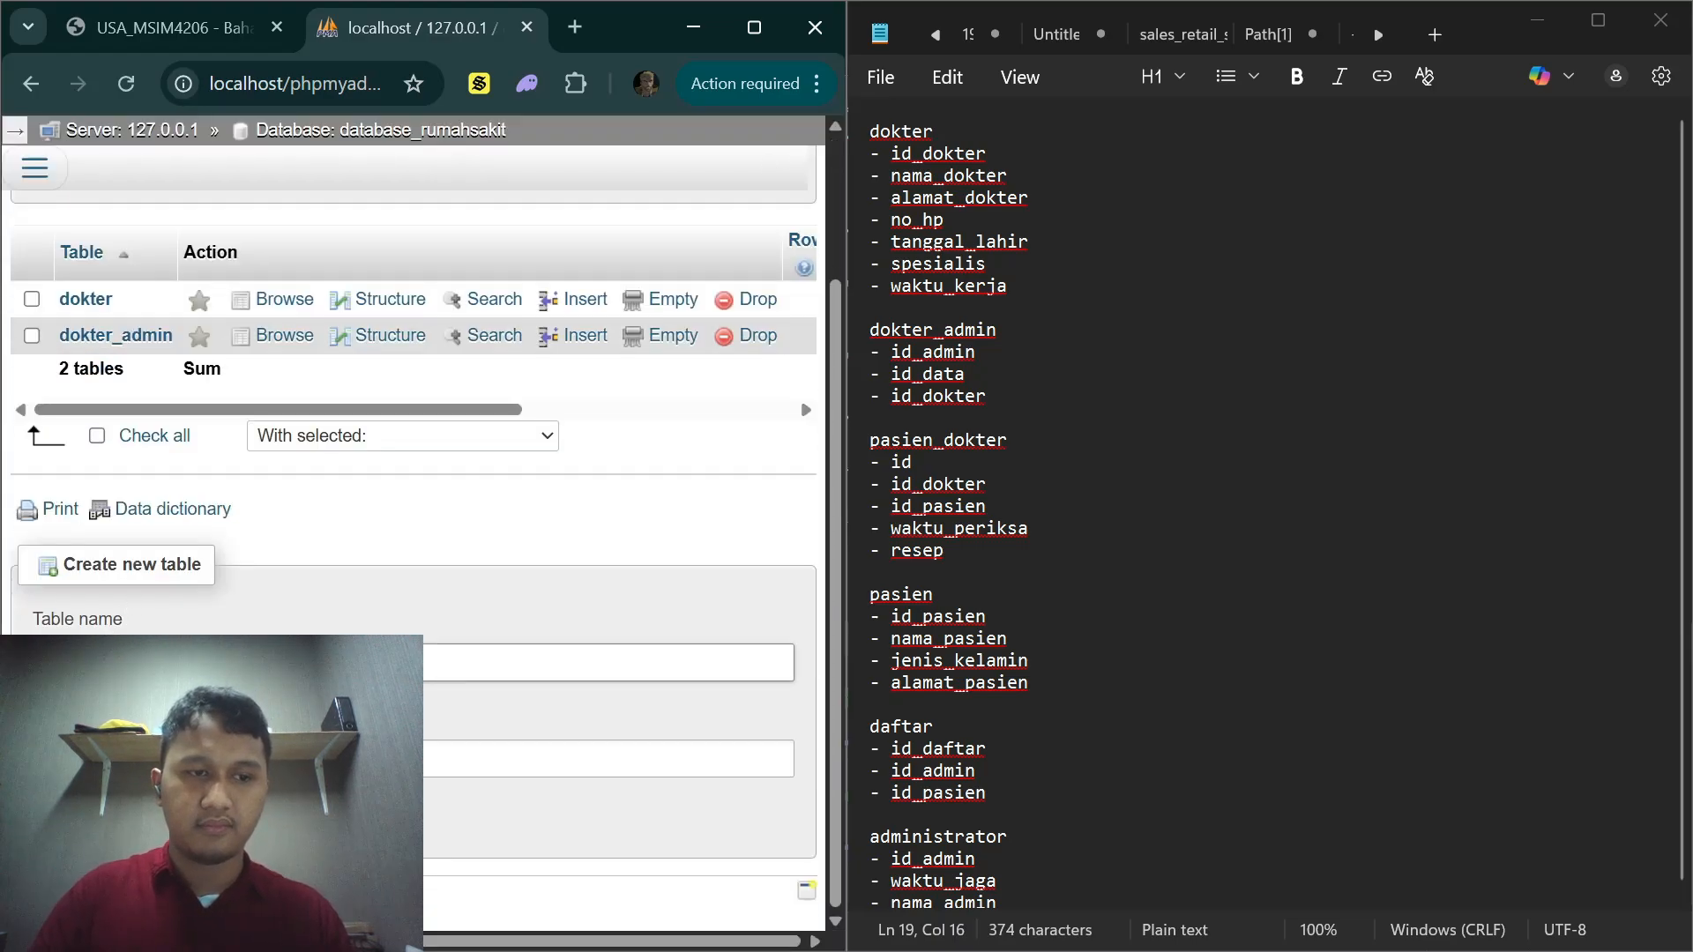
left_click(133, 758)
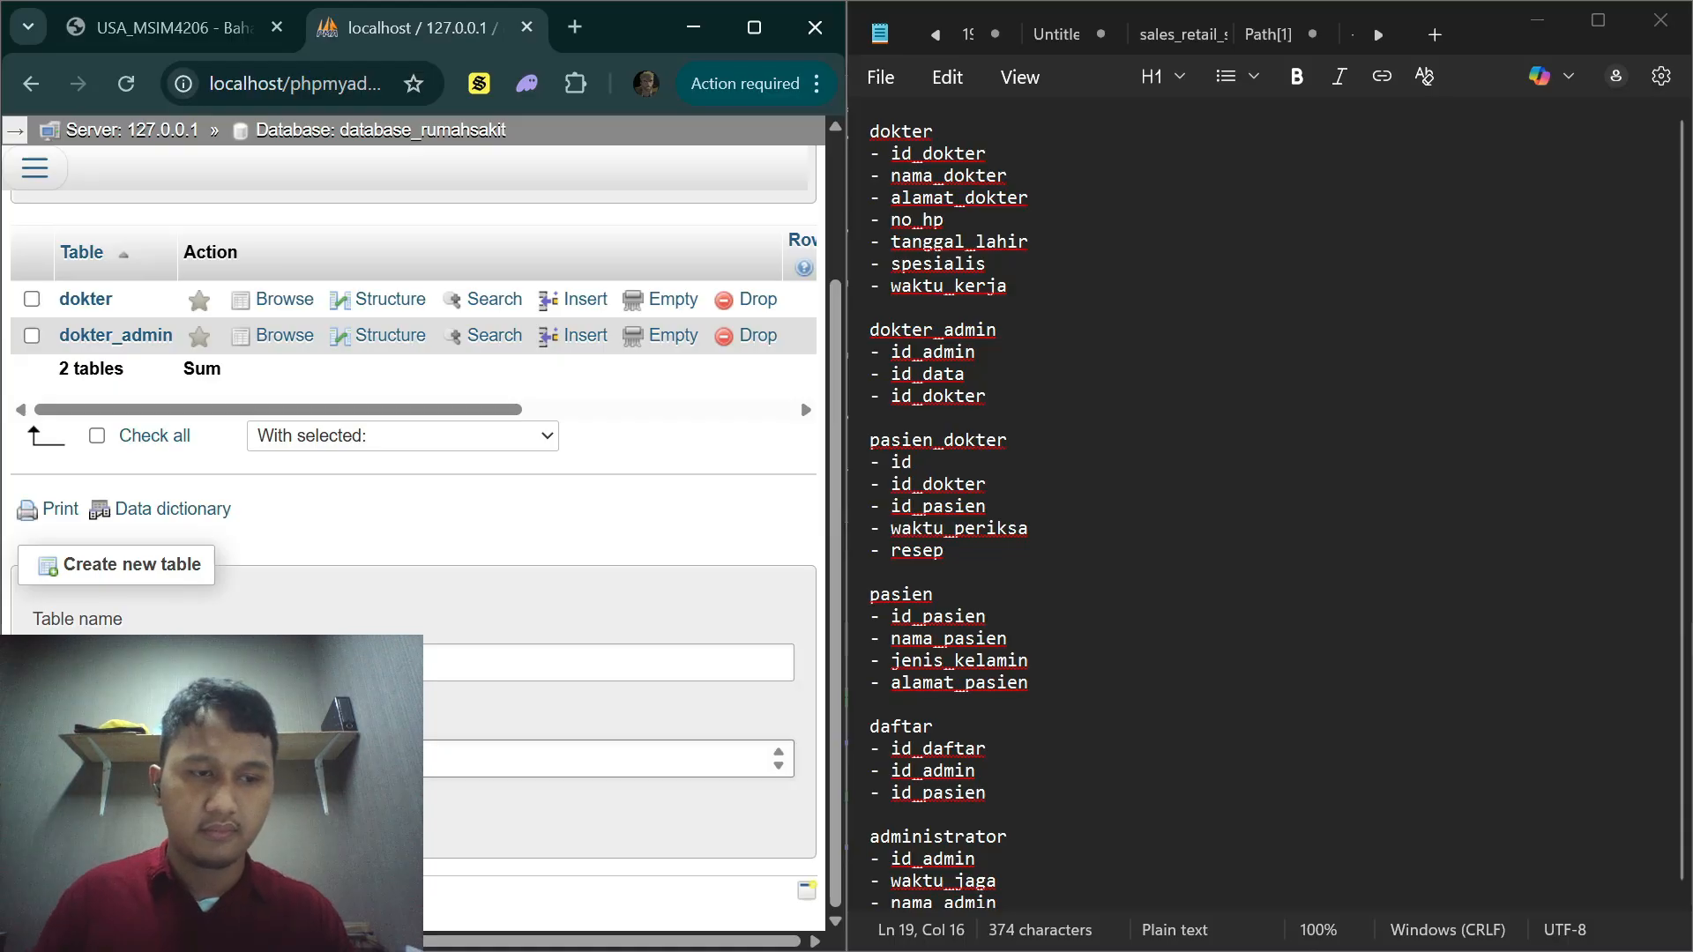
left_click(66, 820)
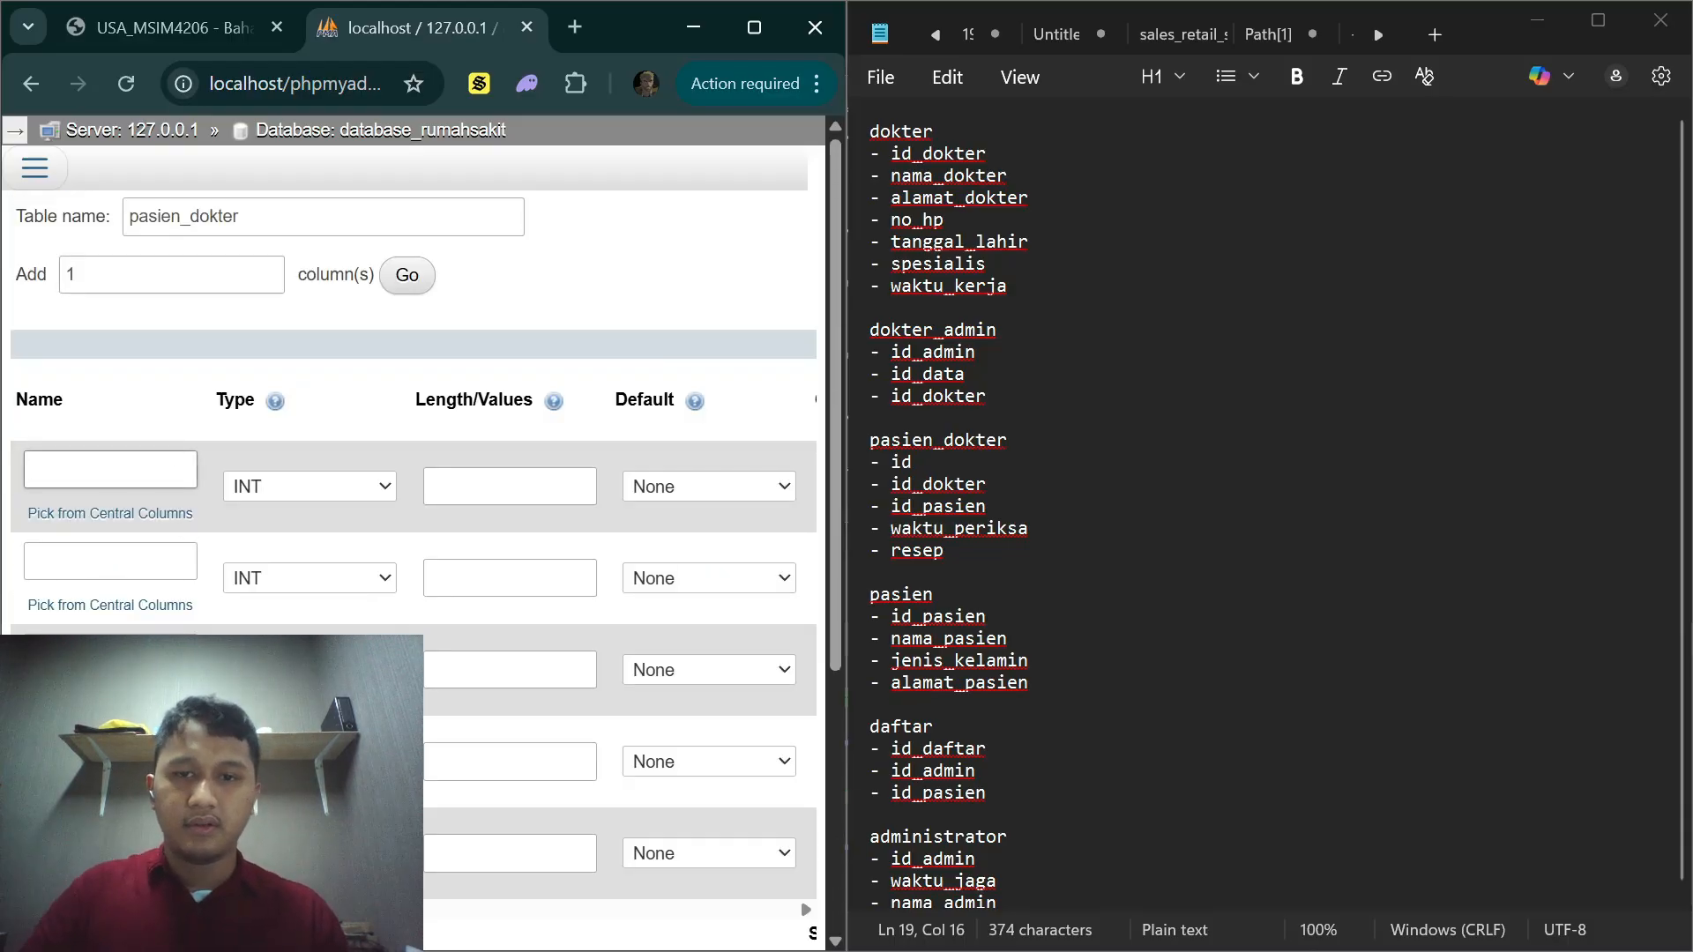
Step: Define the first pasien_dokter column as id with a length of 10 and auto-increment enabled
left_click(428, 485)
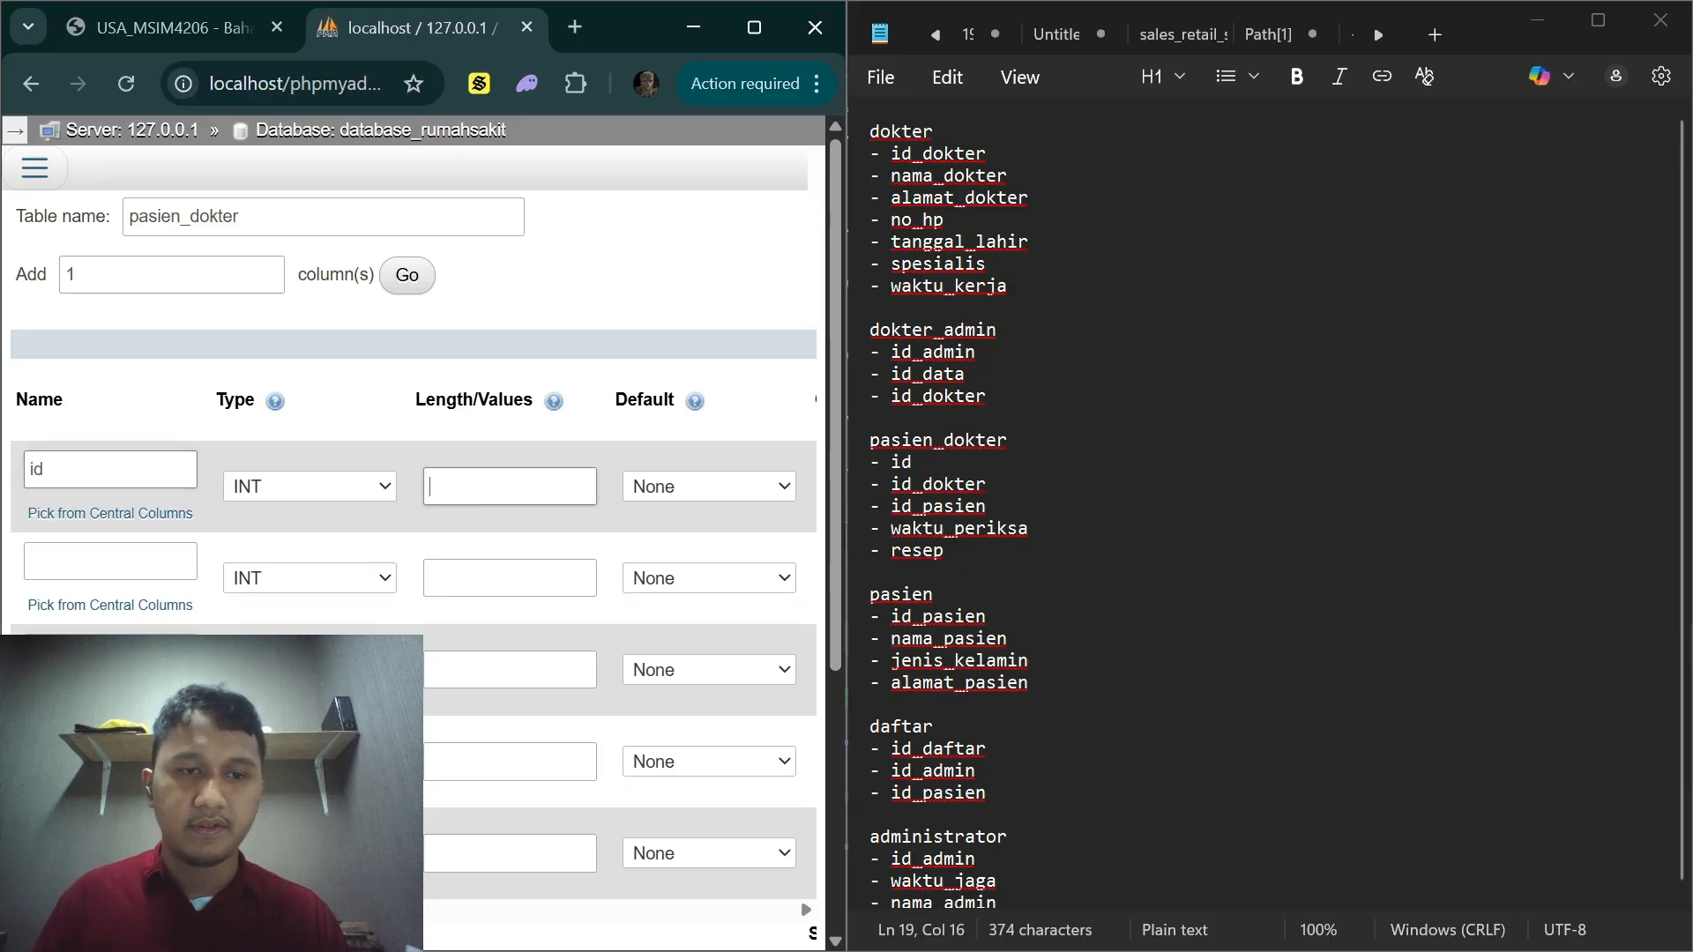
type("10")
scroll(505, 498, "right", 9)
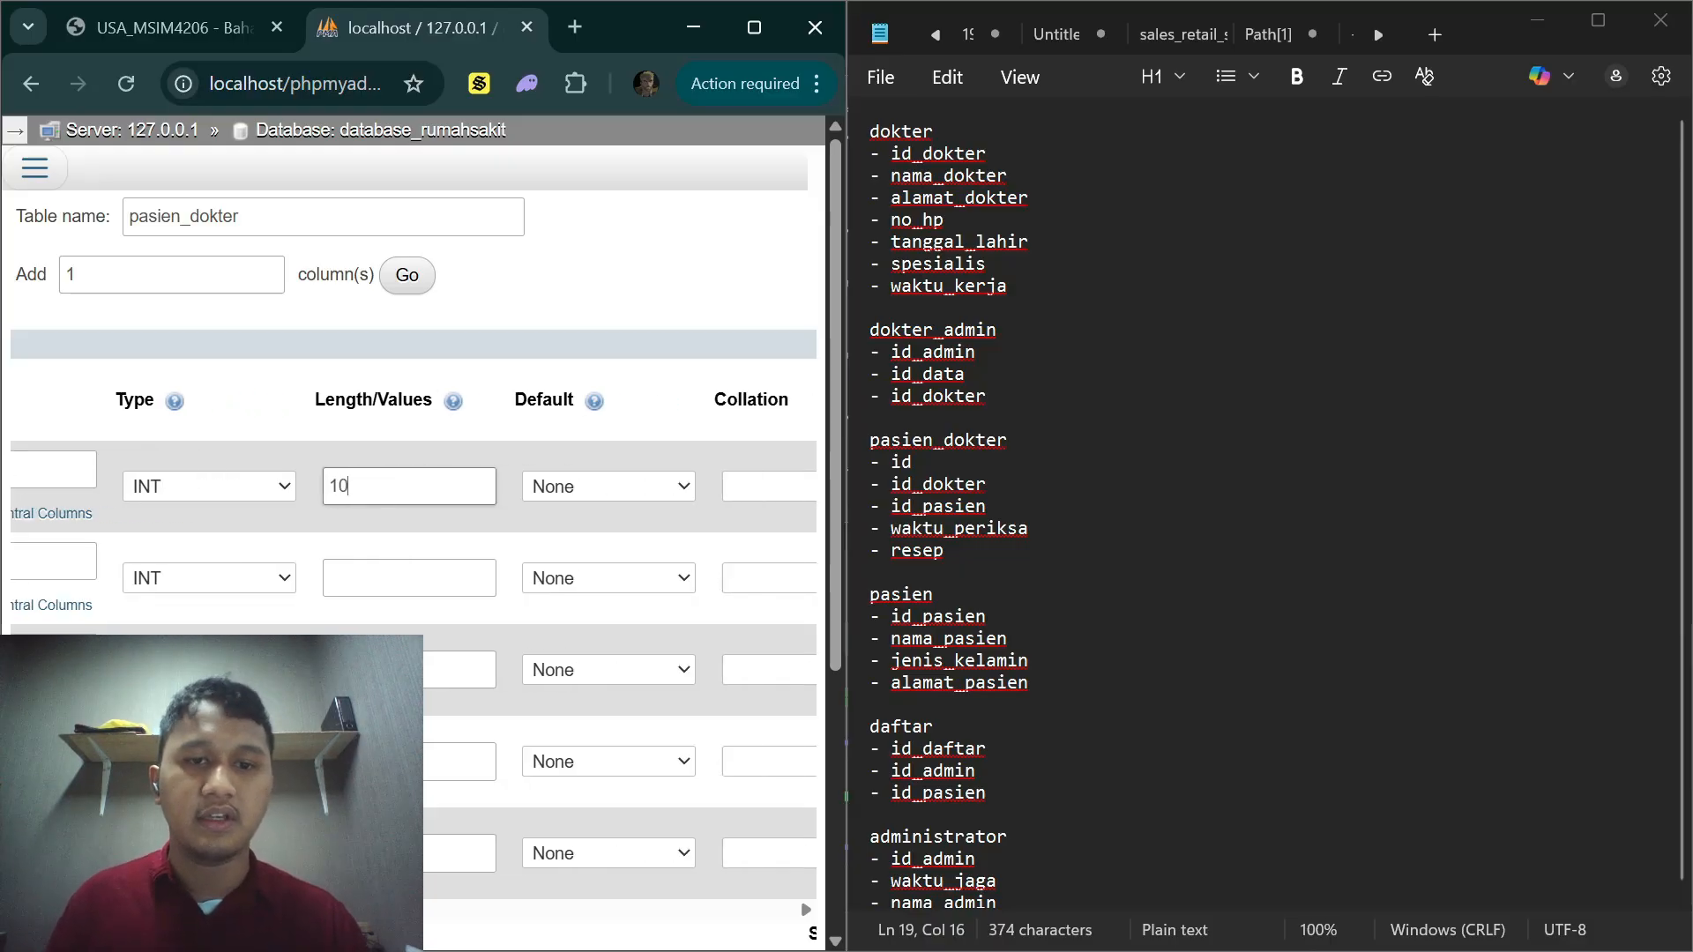
scroll(547, 496, "right", 2)
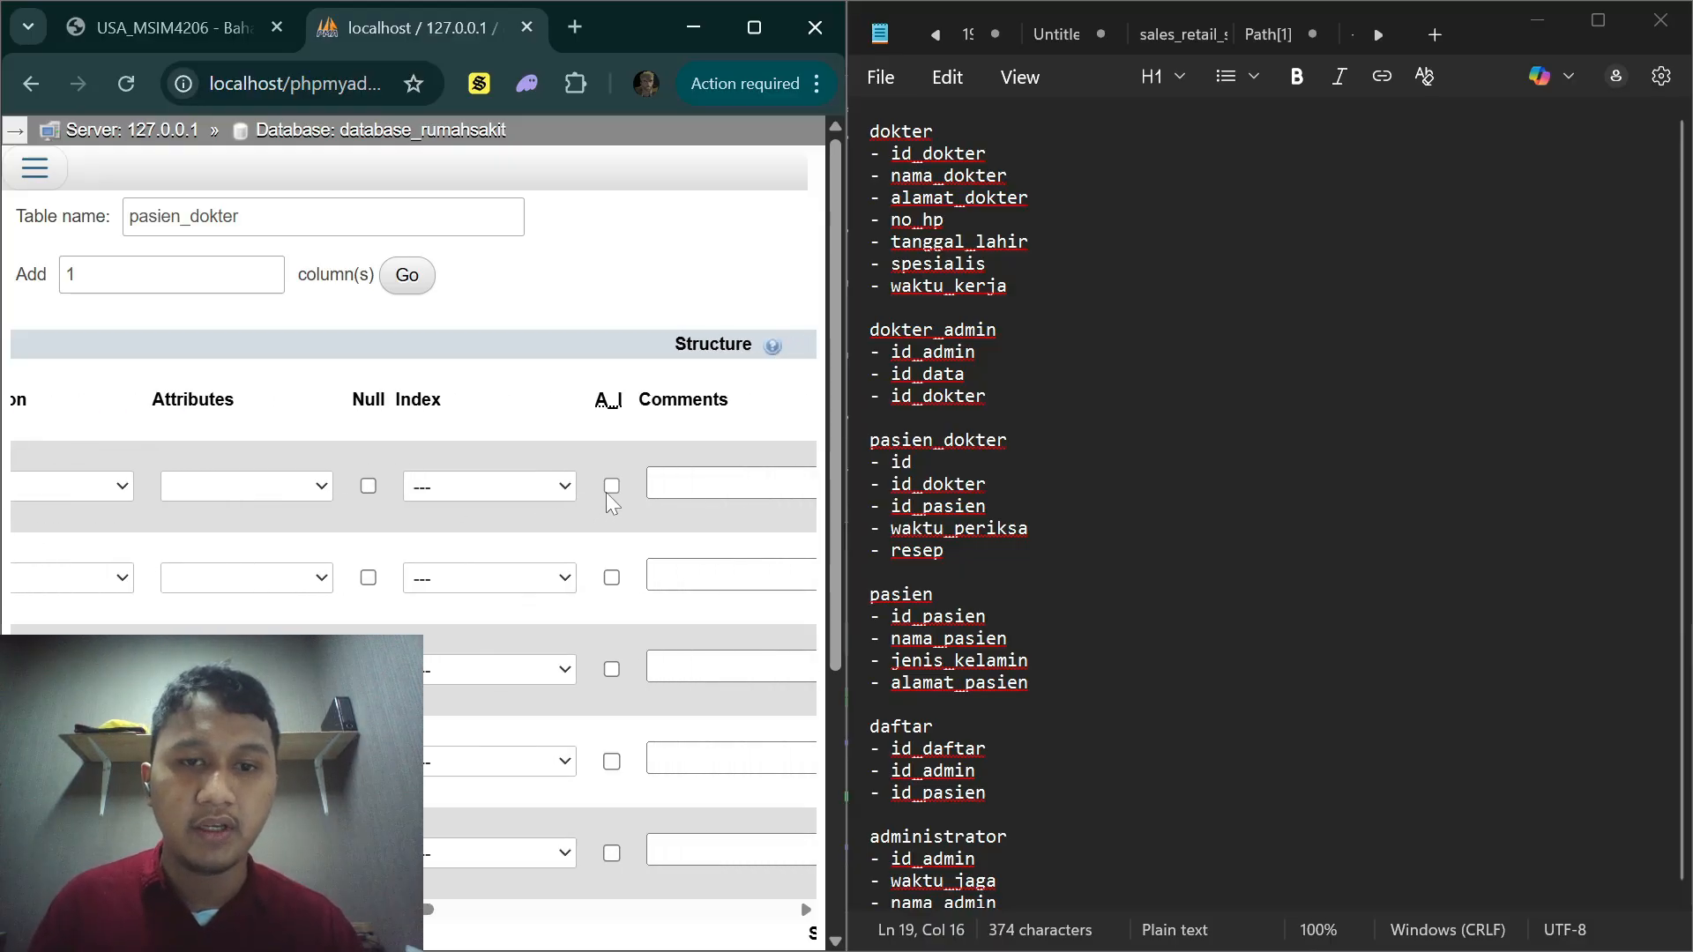
left_click(606, 490)
scroll(606, 490, "left", 8)
scroll(606, 491, "left", 2)
Step: Define the second pasien_dokter column as id_dokter with a length of 10
left_click(110, 562)
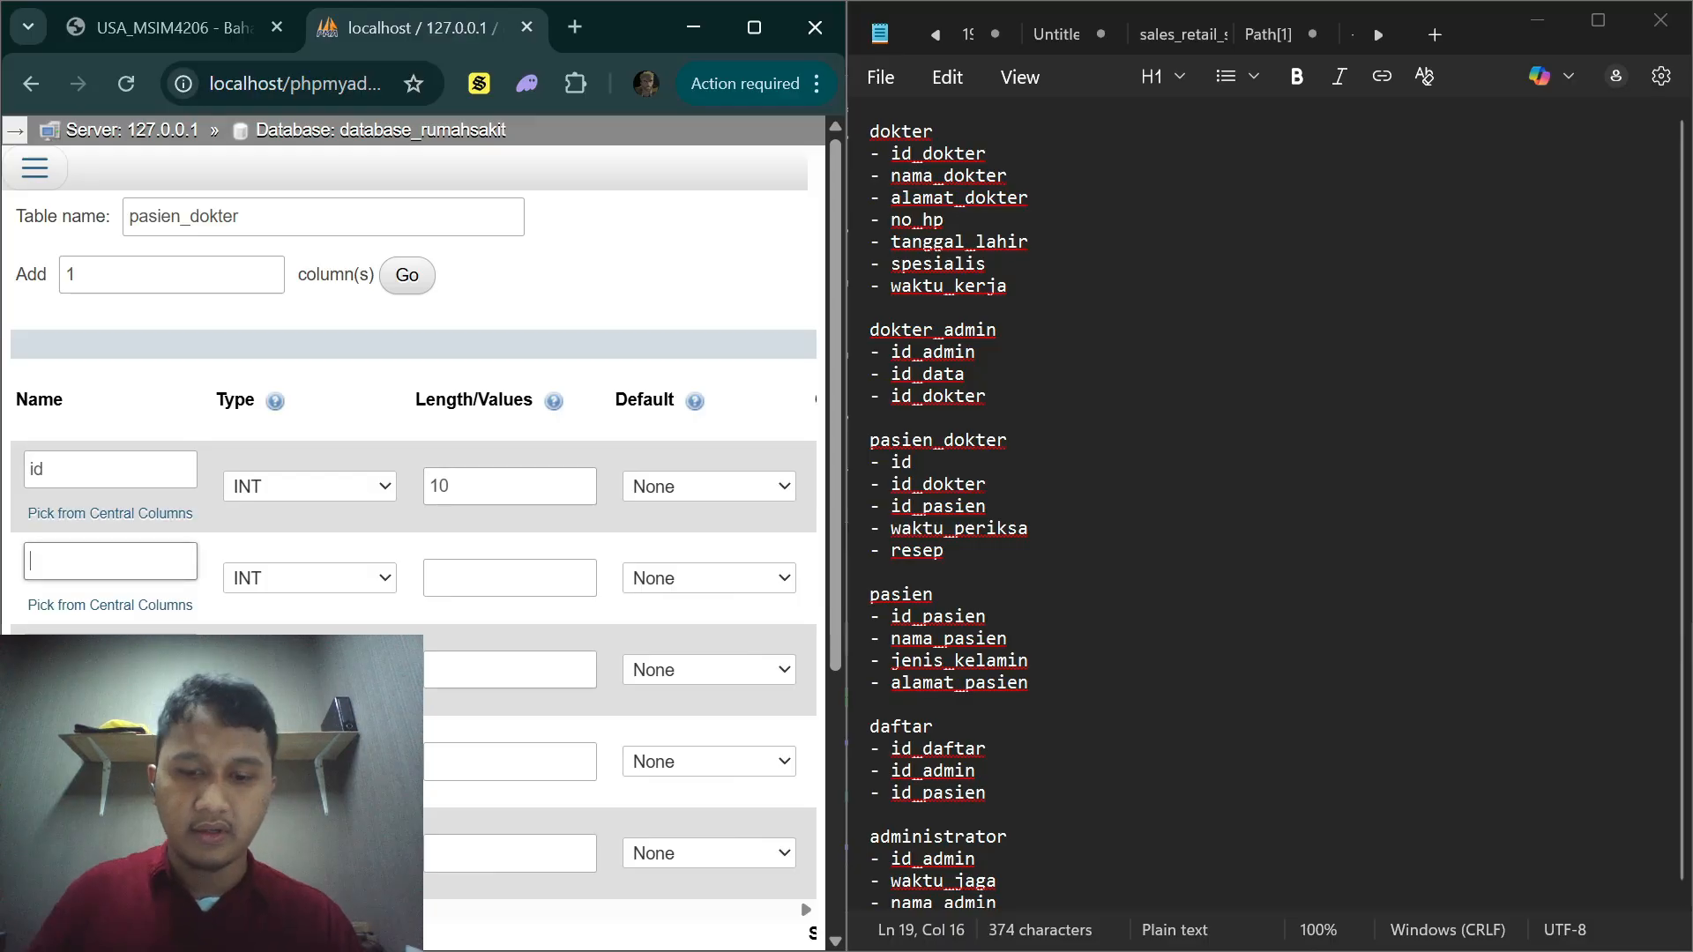
type("id_dokter")
left_click(432, 578)
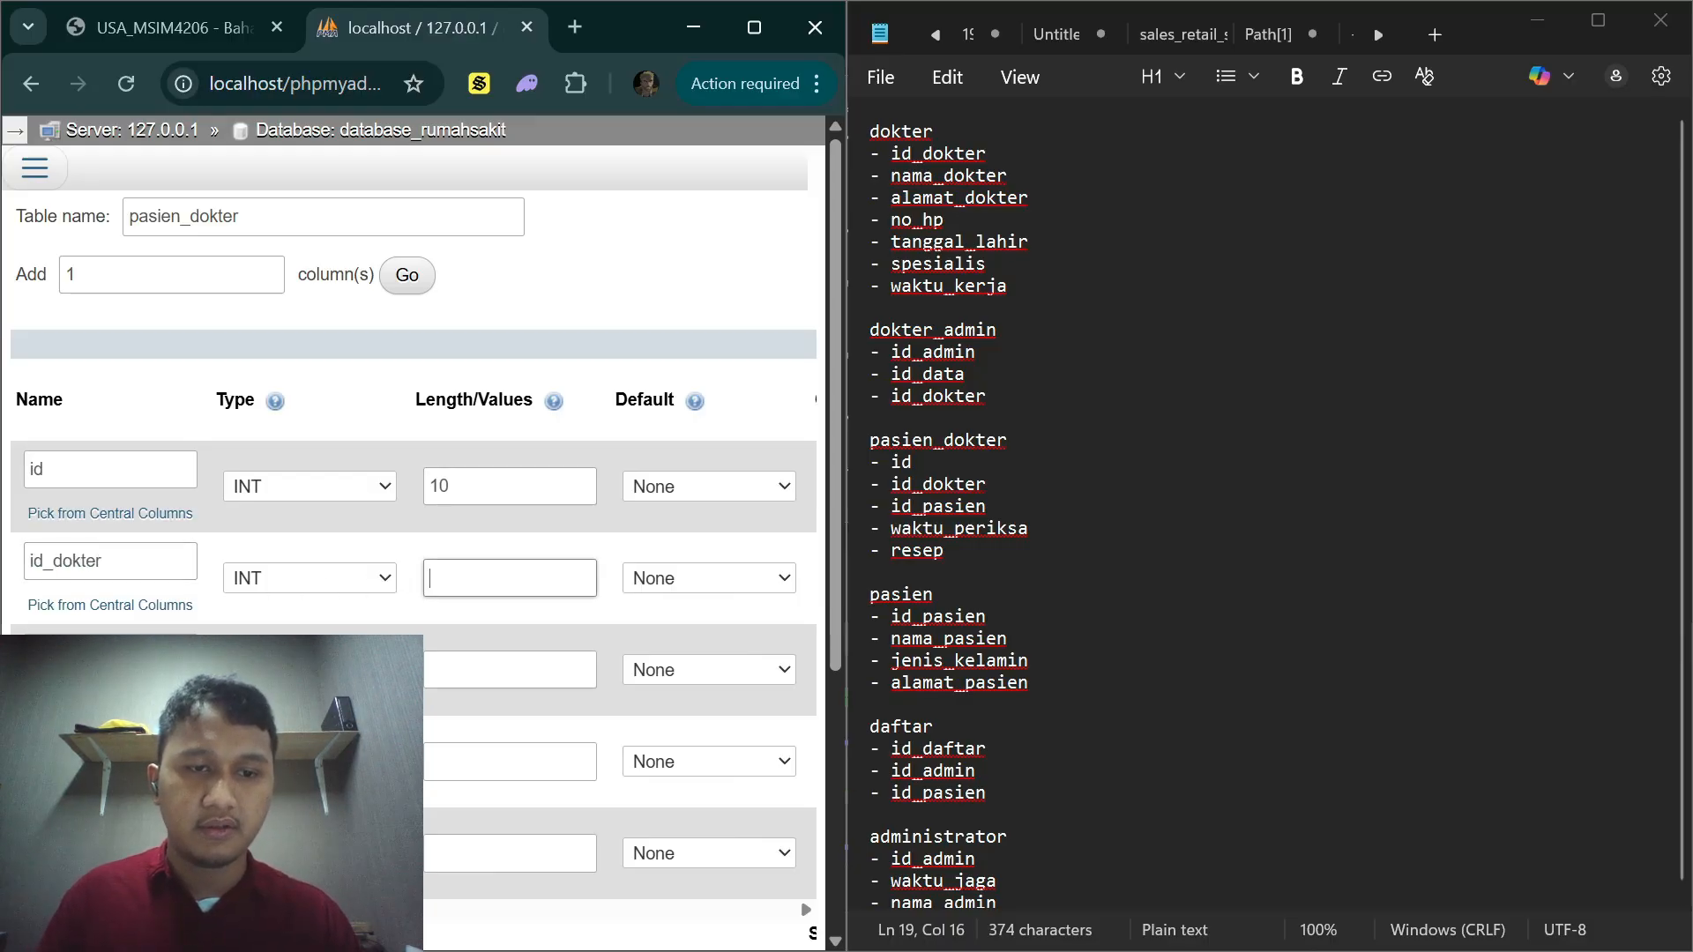
type("19")
Step: Define the third pasien_dokter column as id_pasien with a length of 10
left_click(110, 652)
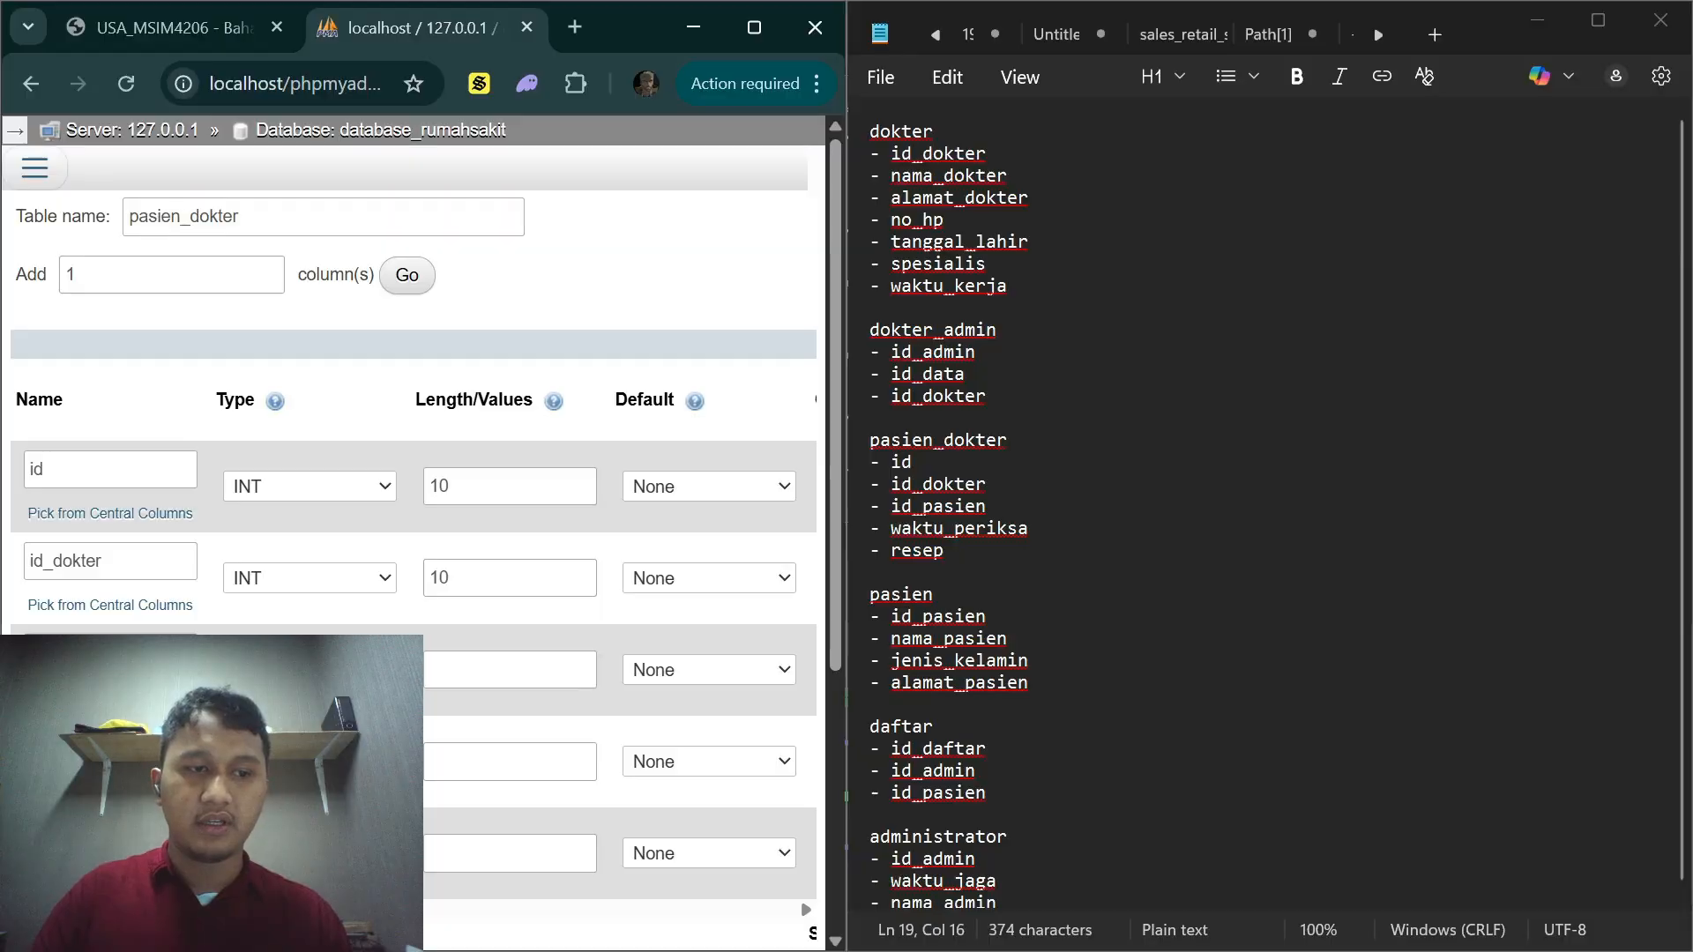
left_click(494, 671)
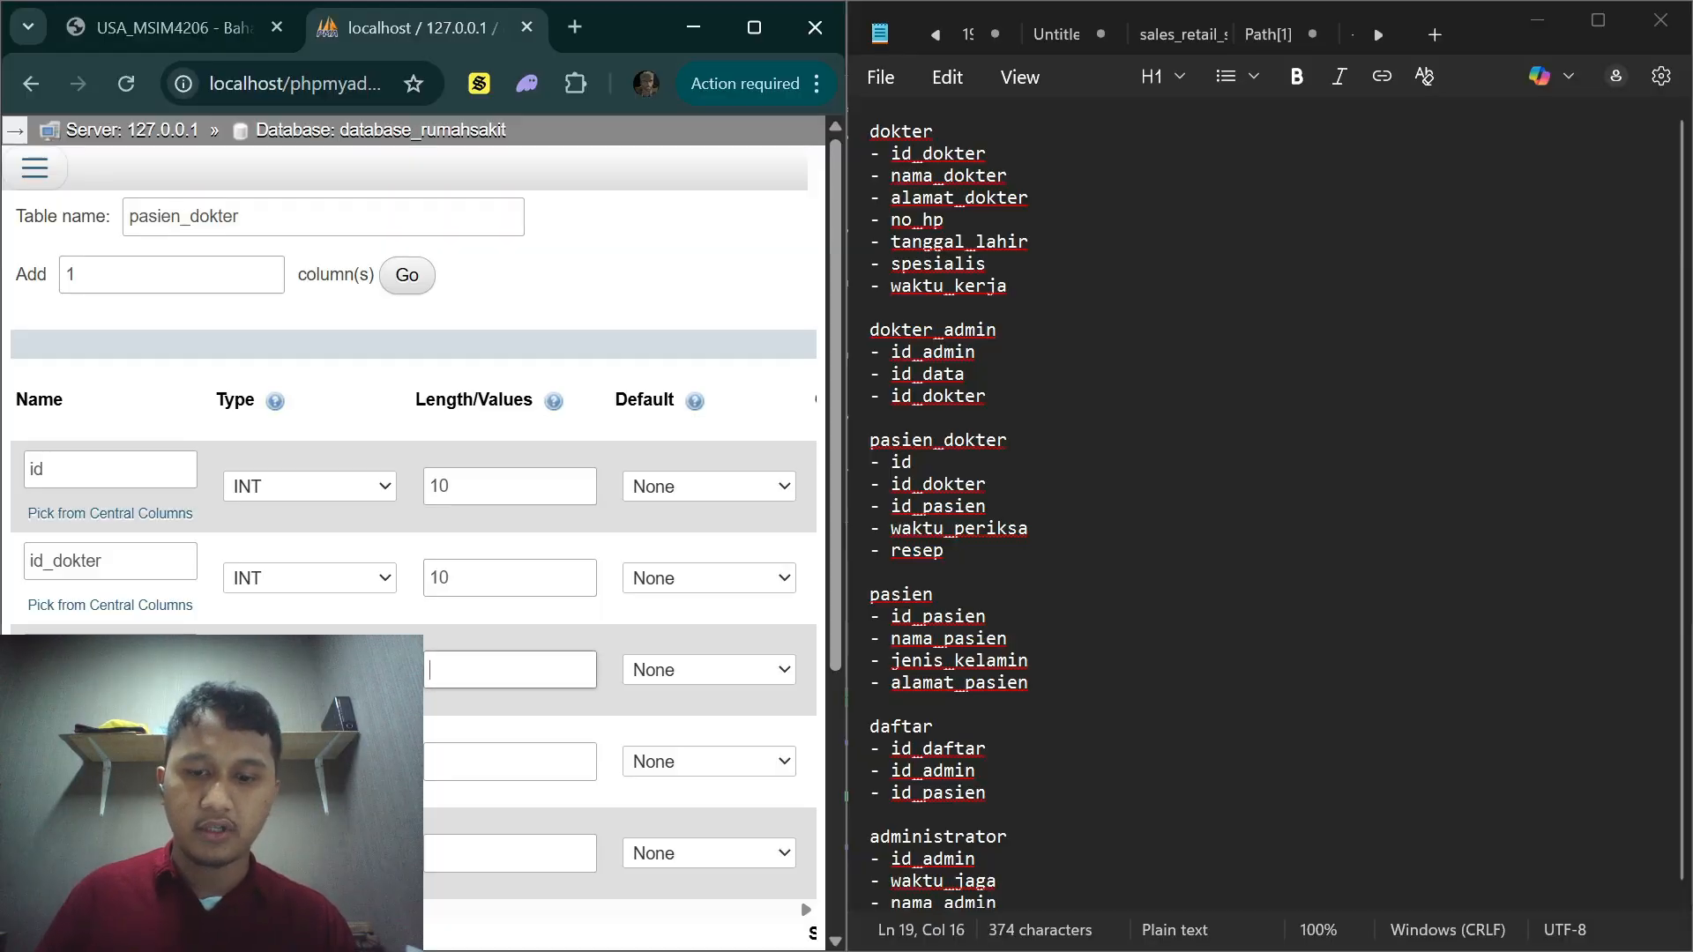
type("10")
Step: Define the fourth pasien_dokter column as waktu_periksa with the DATE type
scroll(492, 662, "down", 3)
scroll(331, 515, "up", 1)
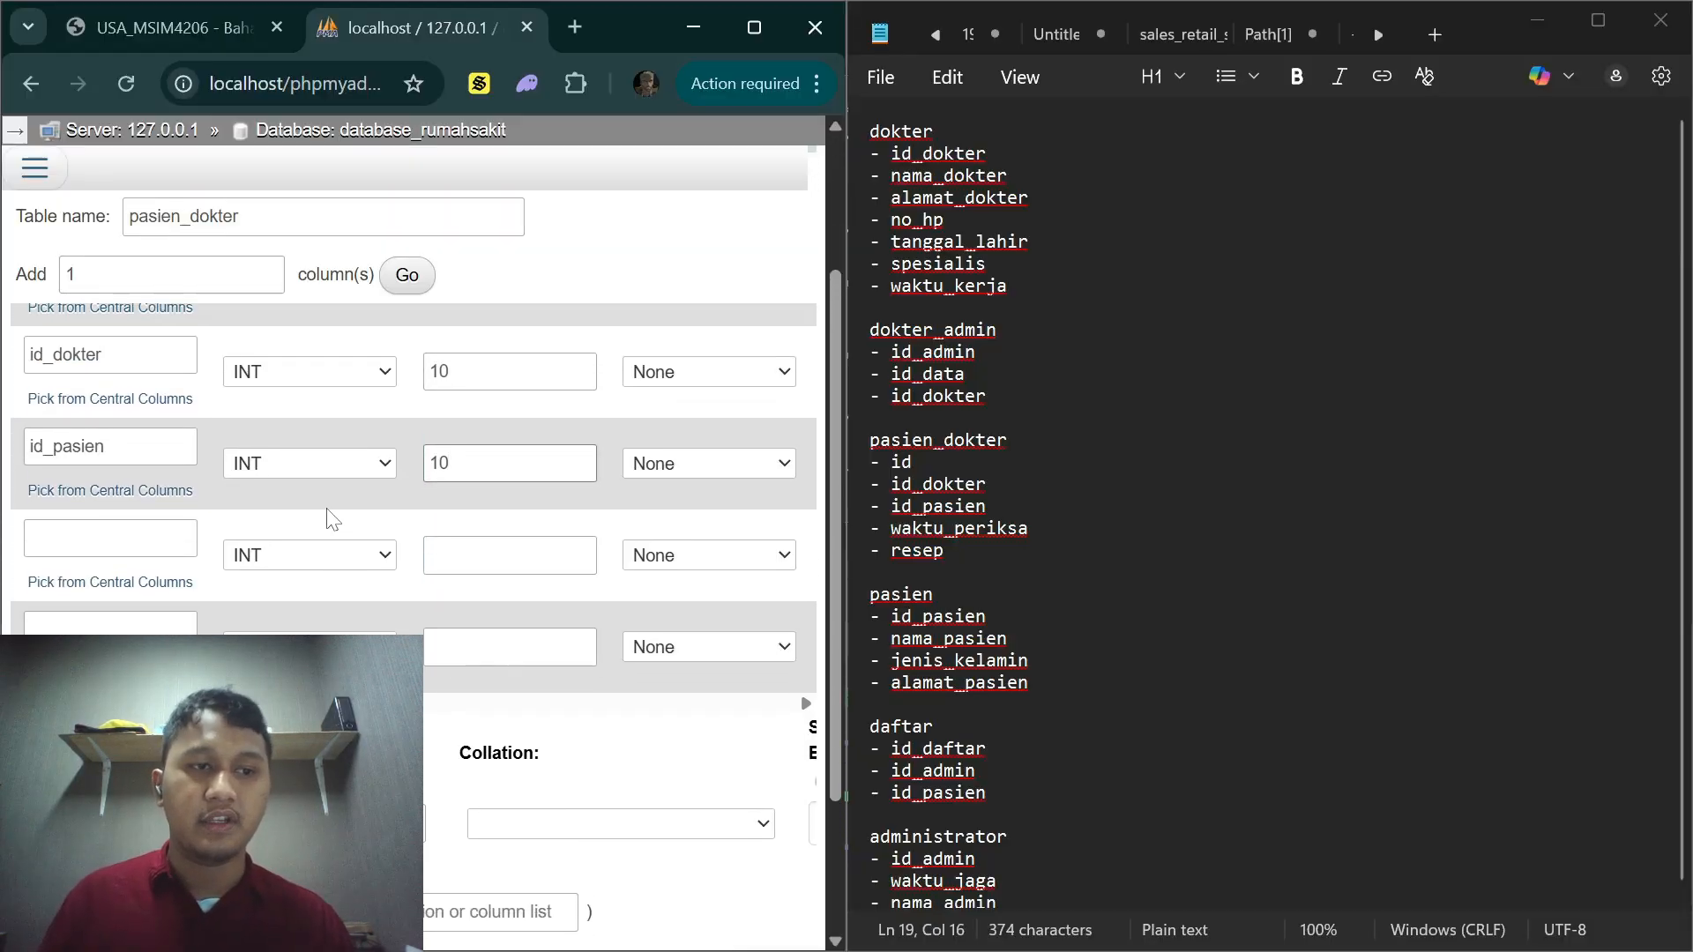
left_click(185, 533)
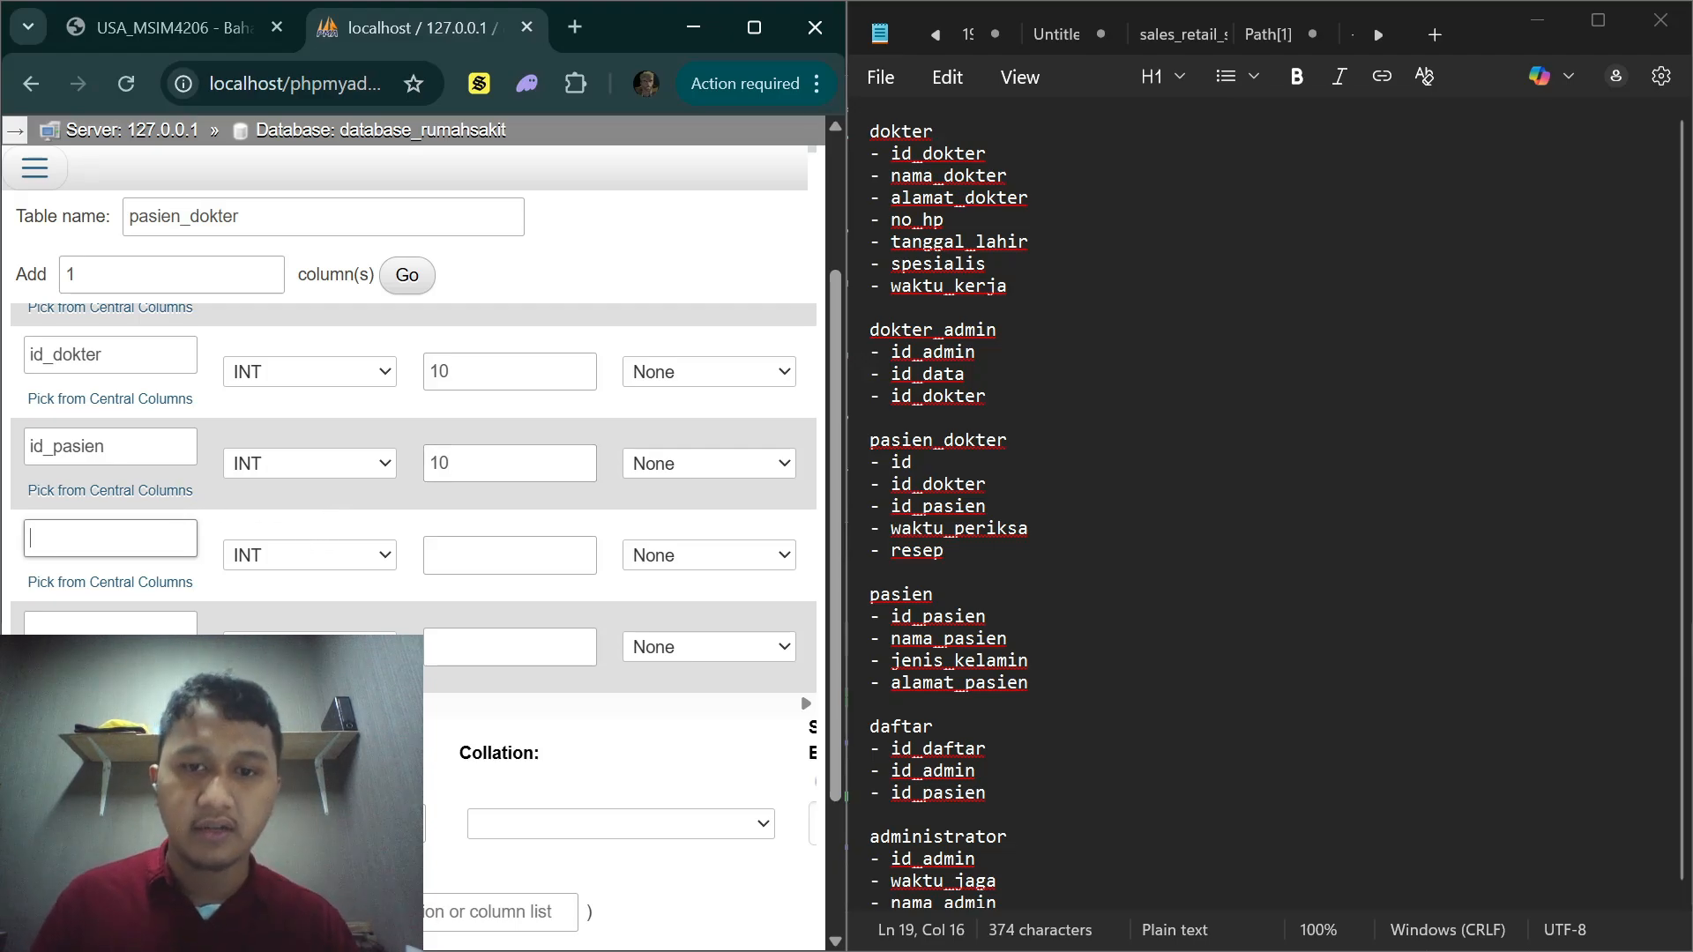
type("waktu_")
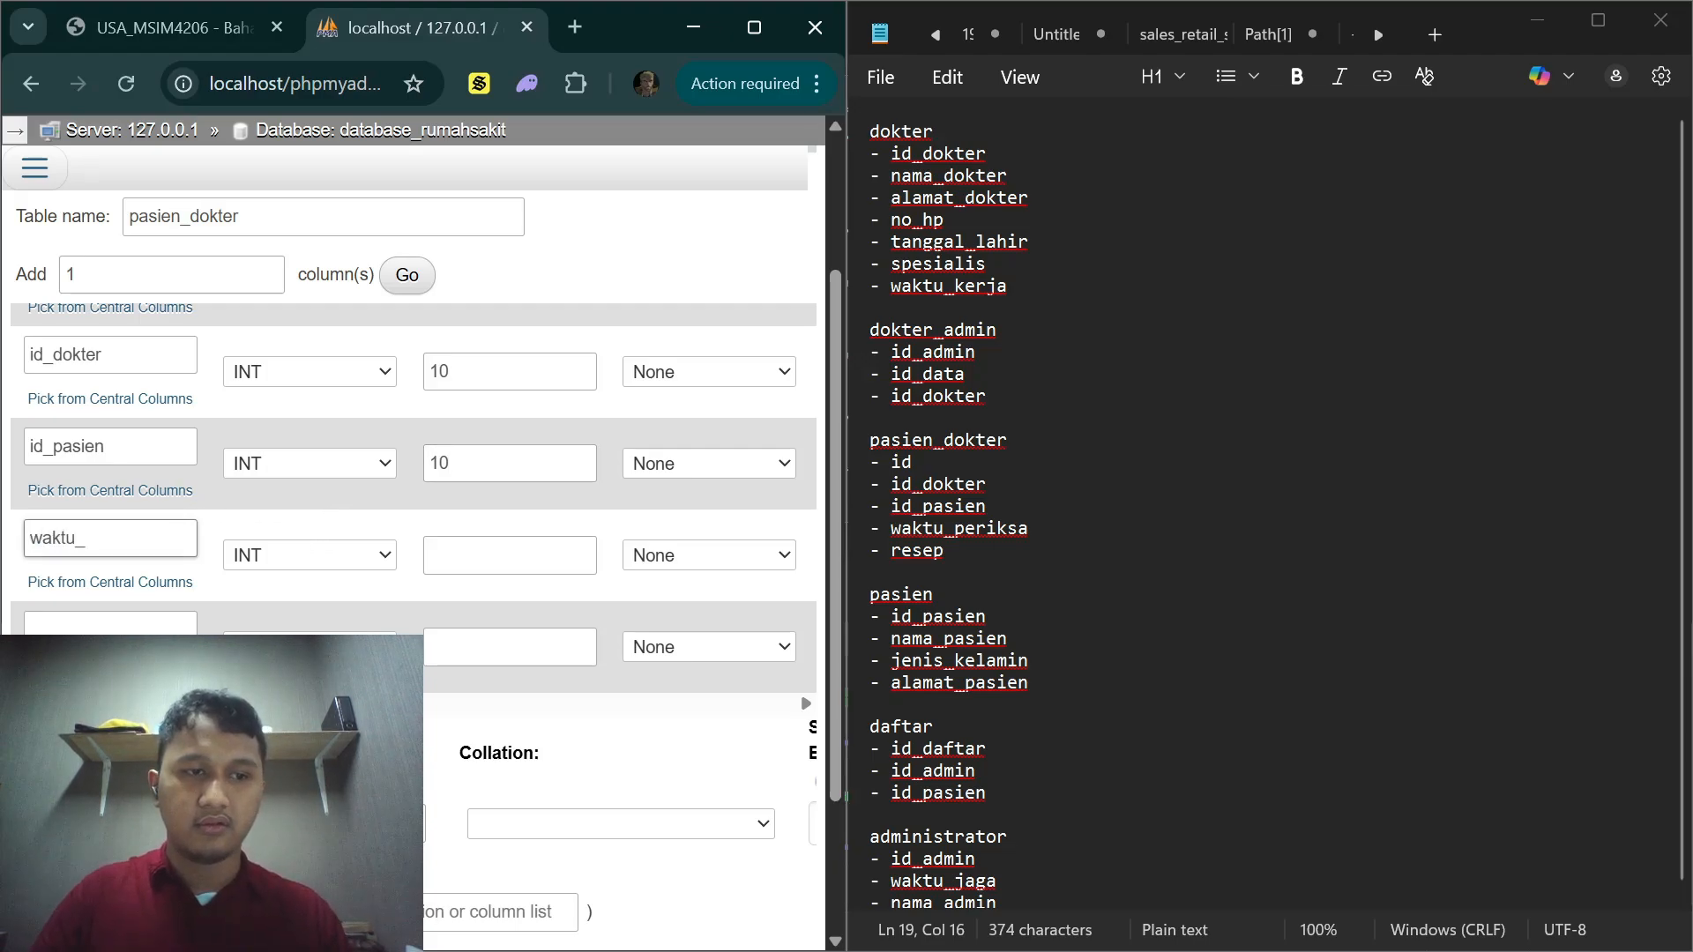
type("periksa")
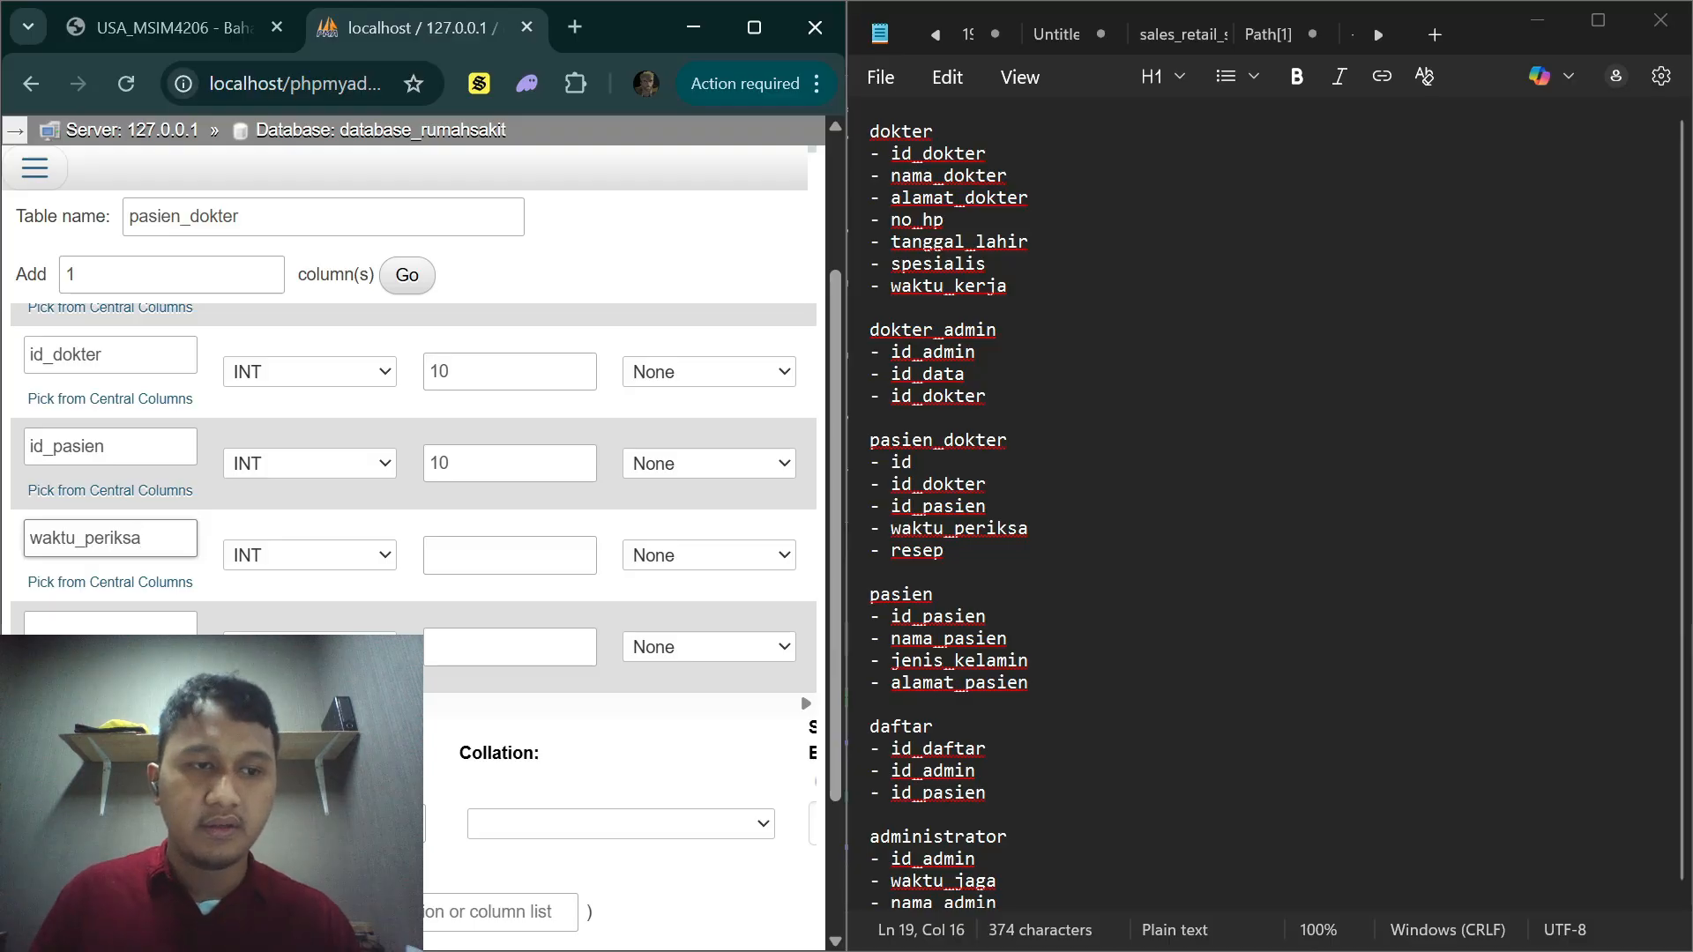
left_click(274, 558)
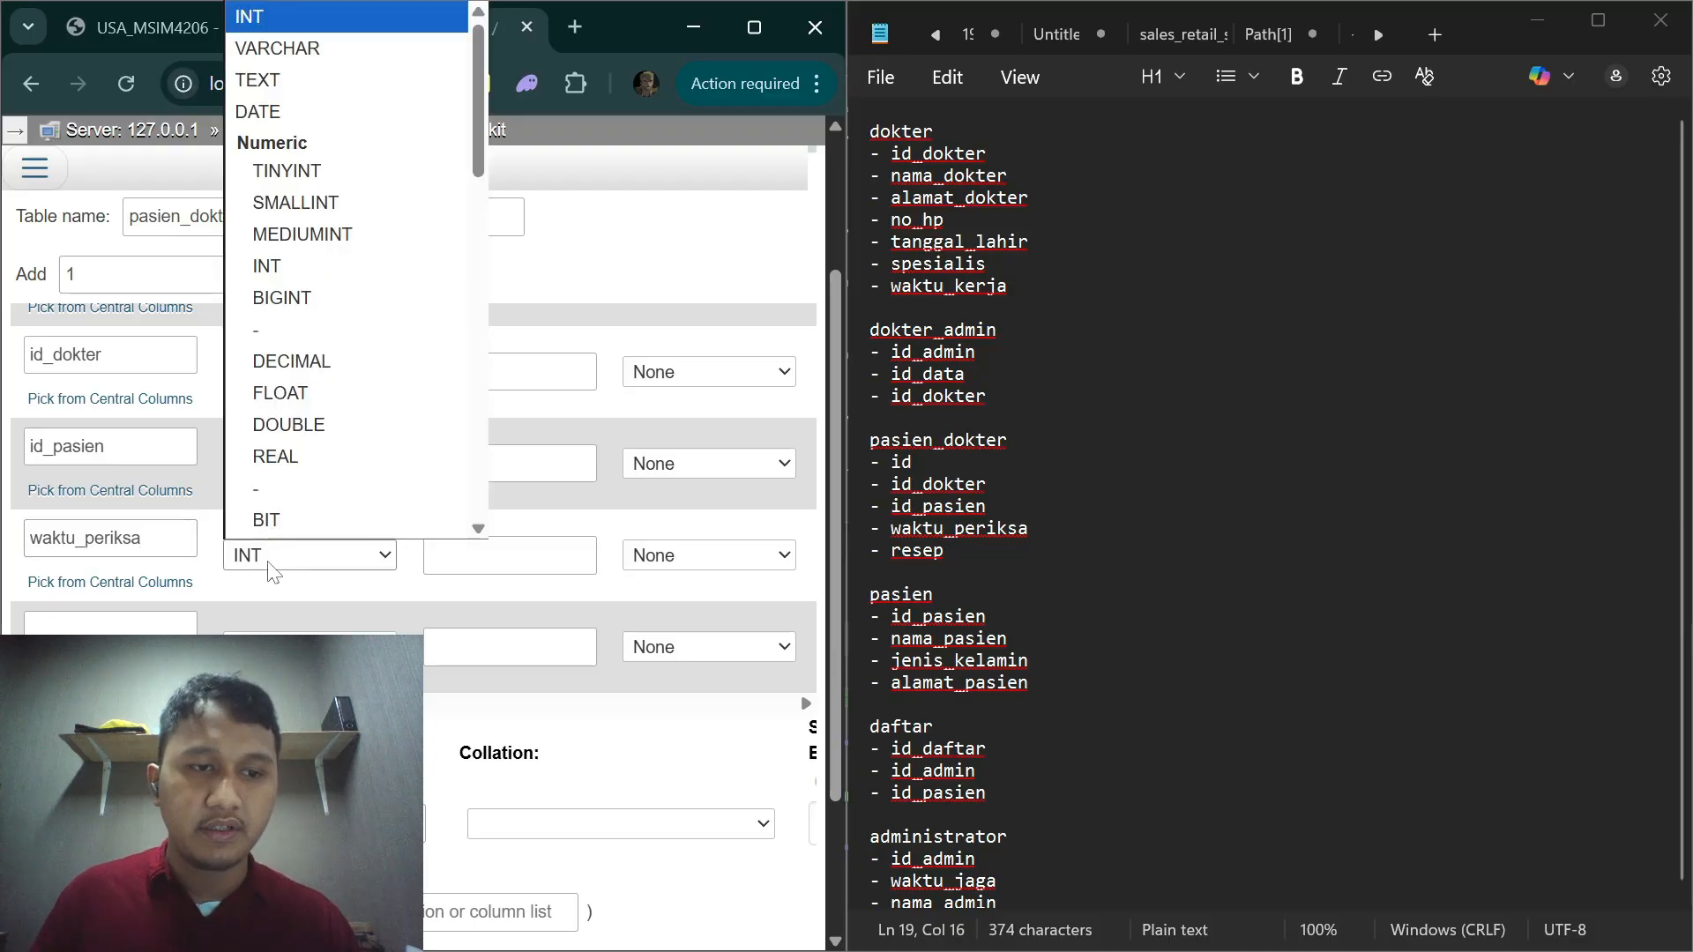
left_click(318, 111)
left_click(494, 566)
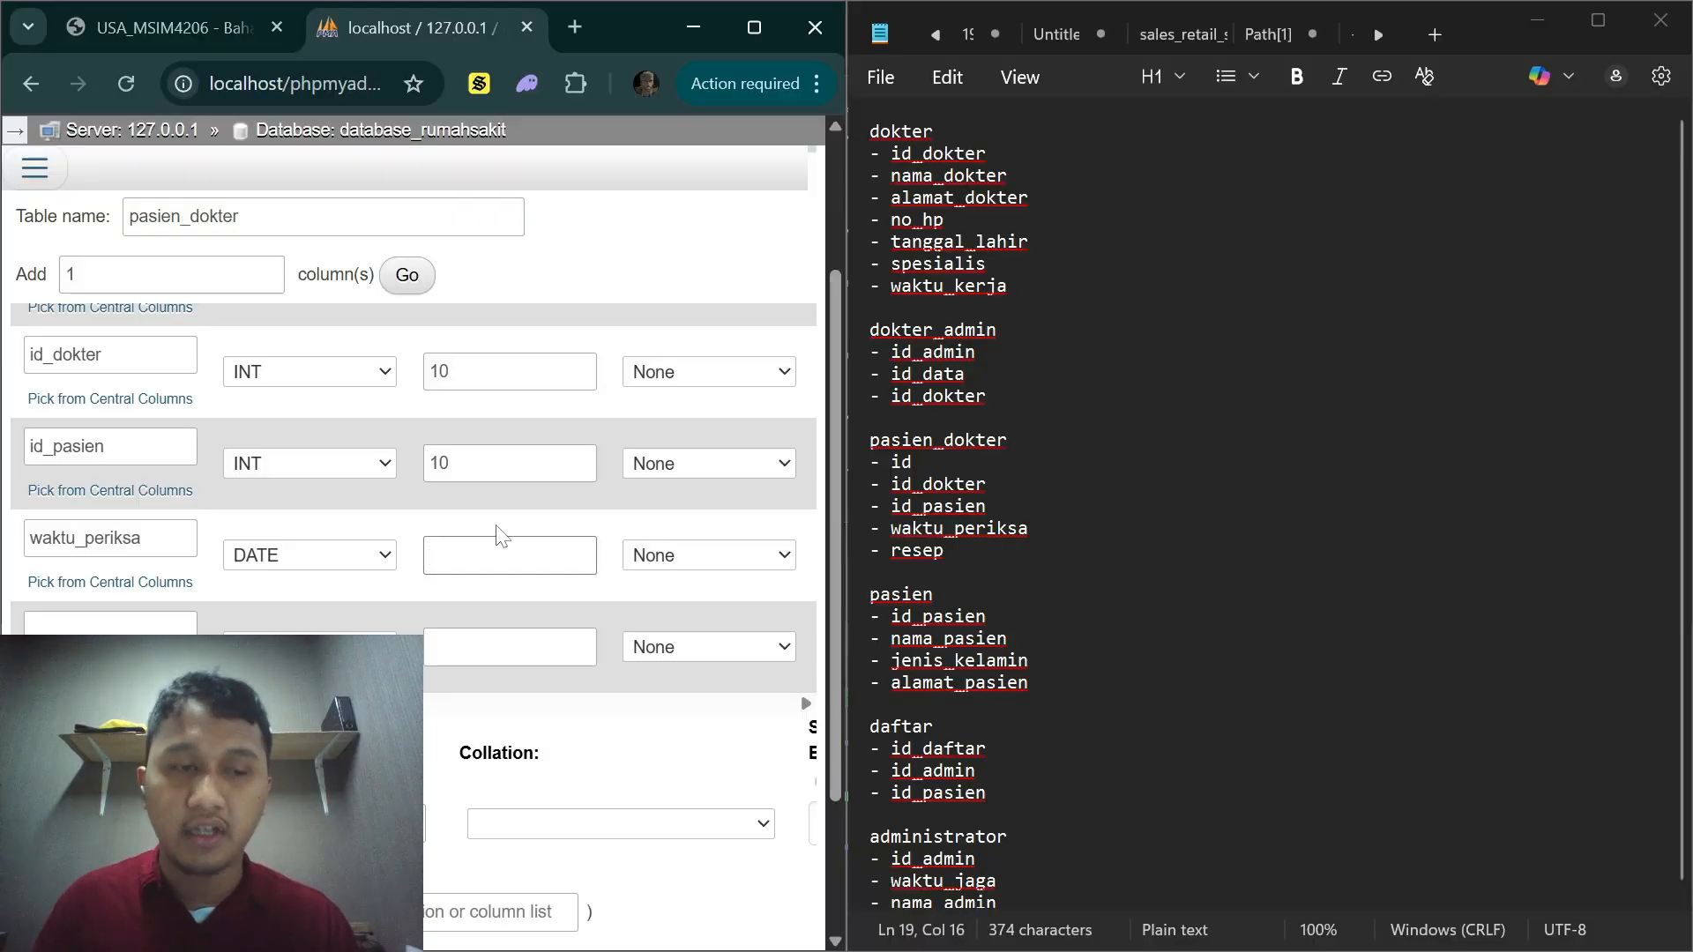
Step: Define the fifth pasien_dokter column as resep with type VARCHAR and length 100, and save the table
left_click(110, 634)
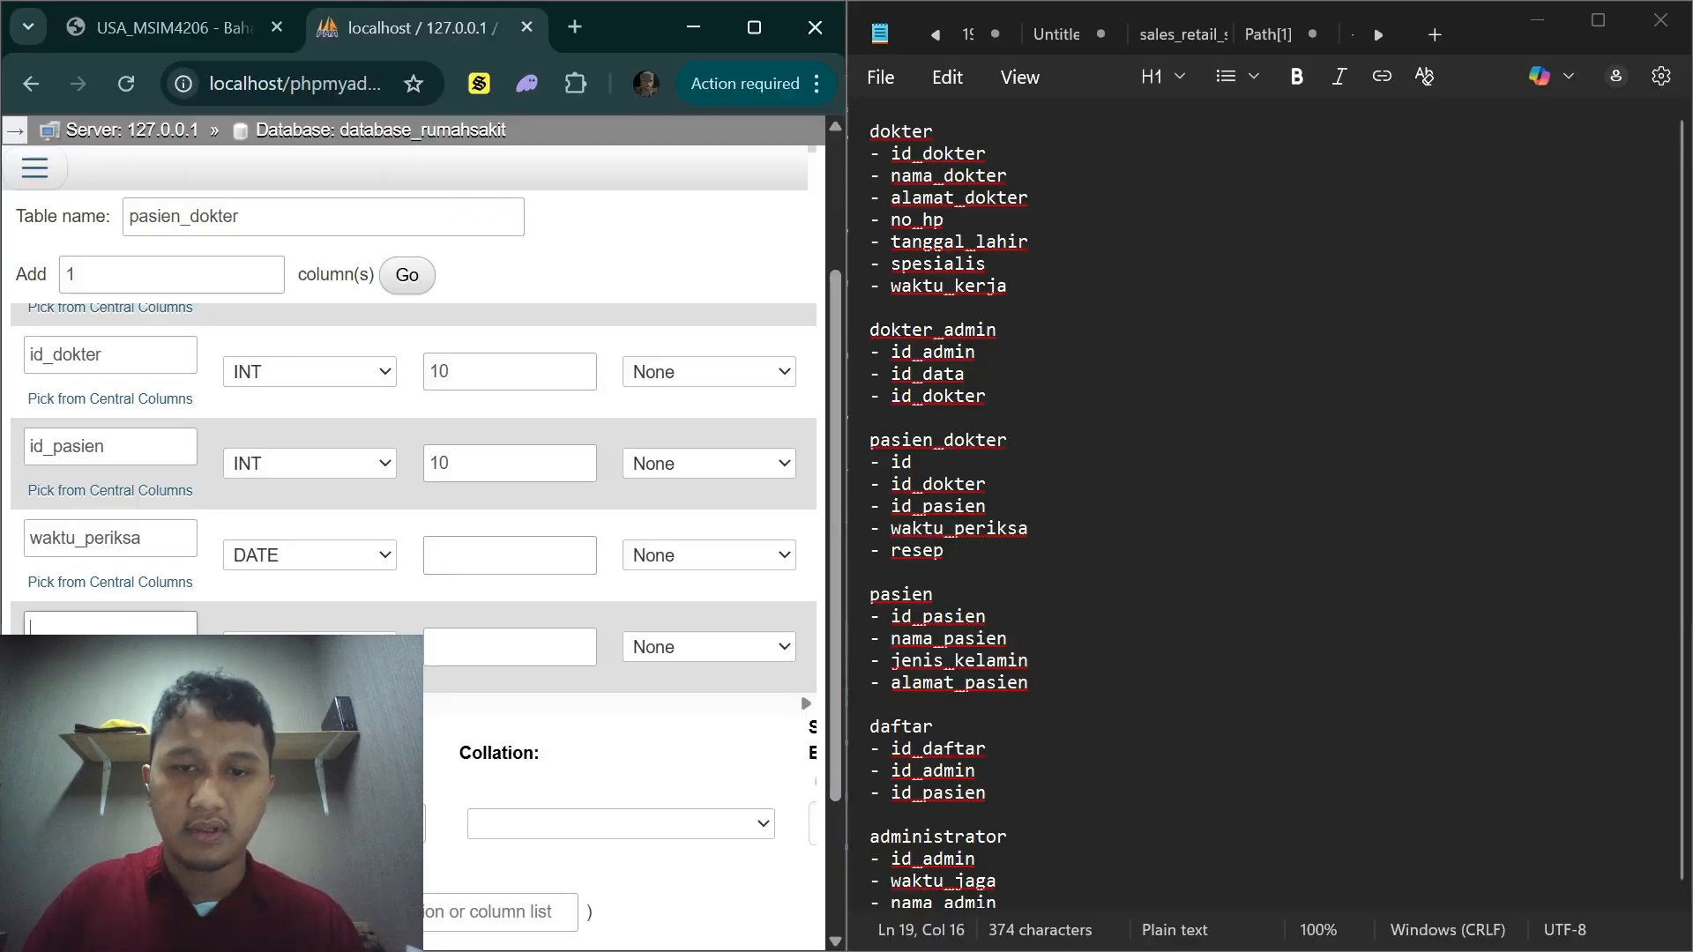
type("resep")
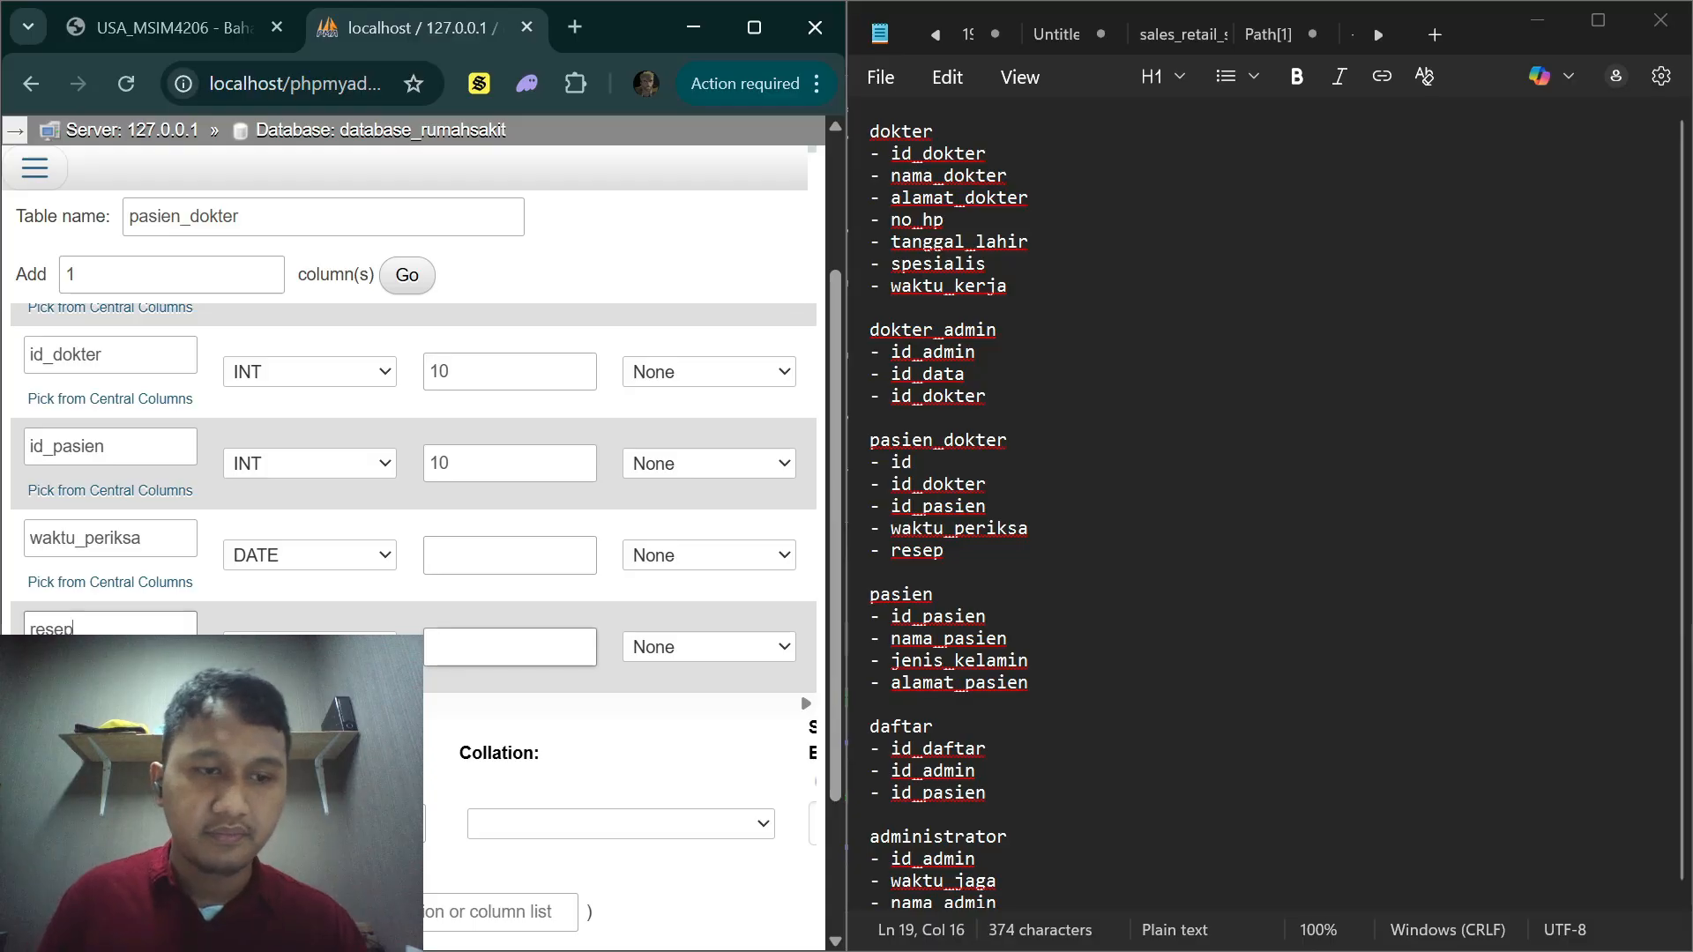
left_click(349, 647)
left_click(278, 48)
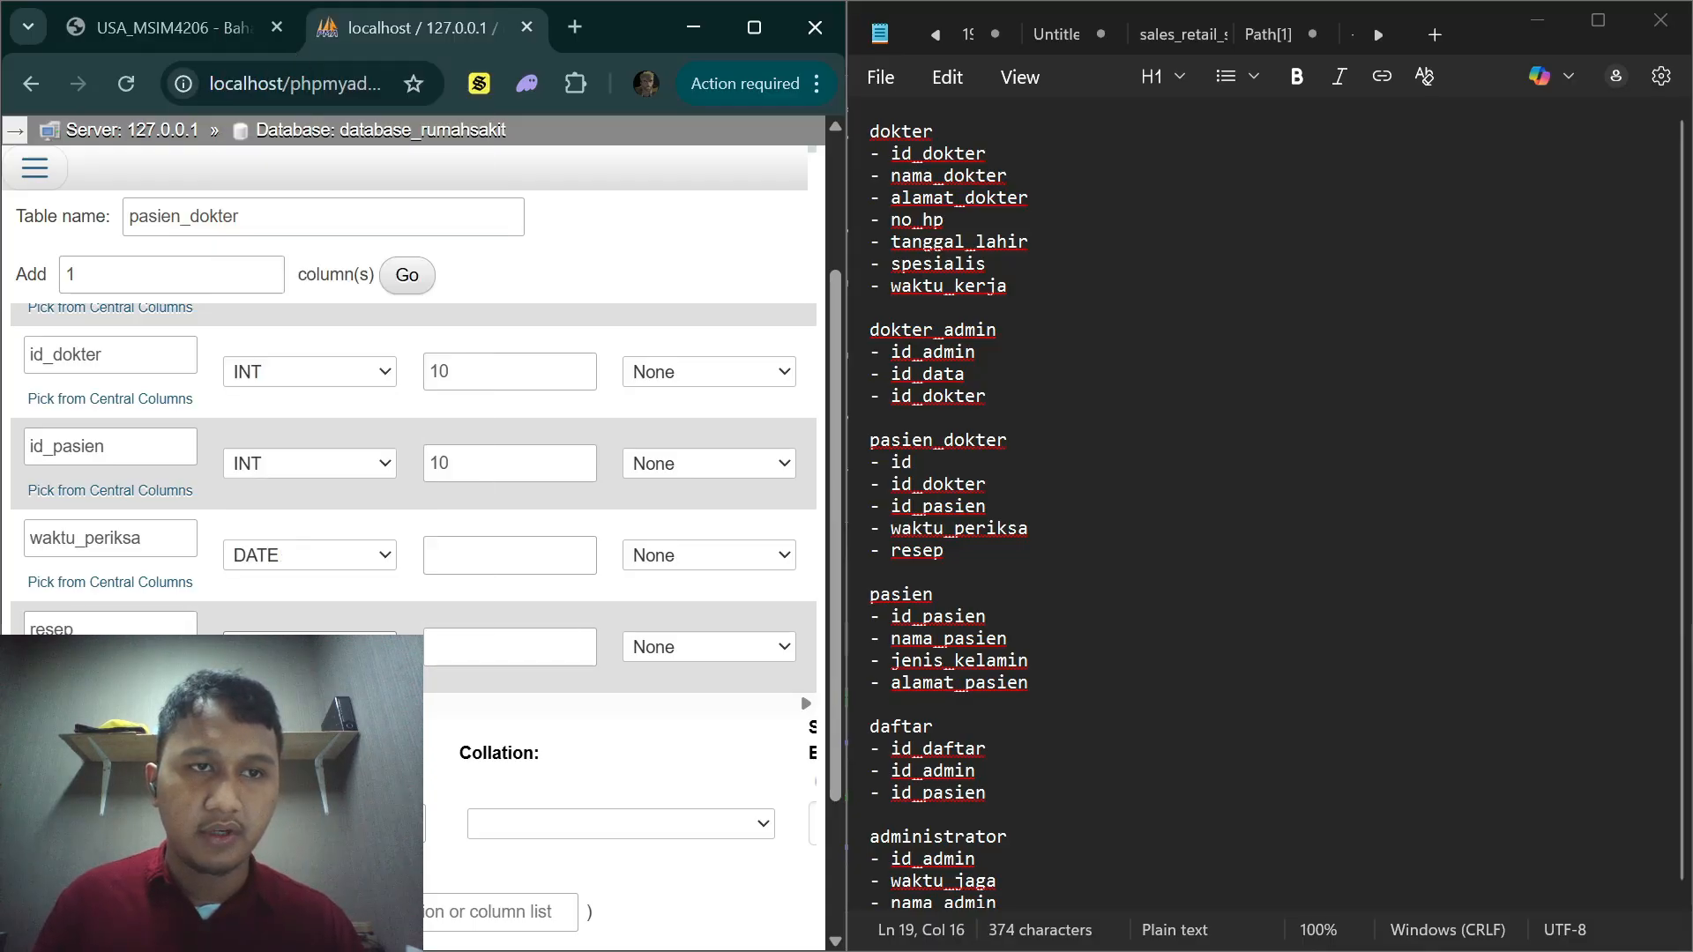
left_click(476, 647)
type("100")
scroll(476, 644, "down", 2)
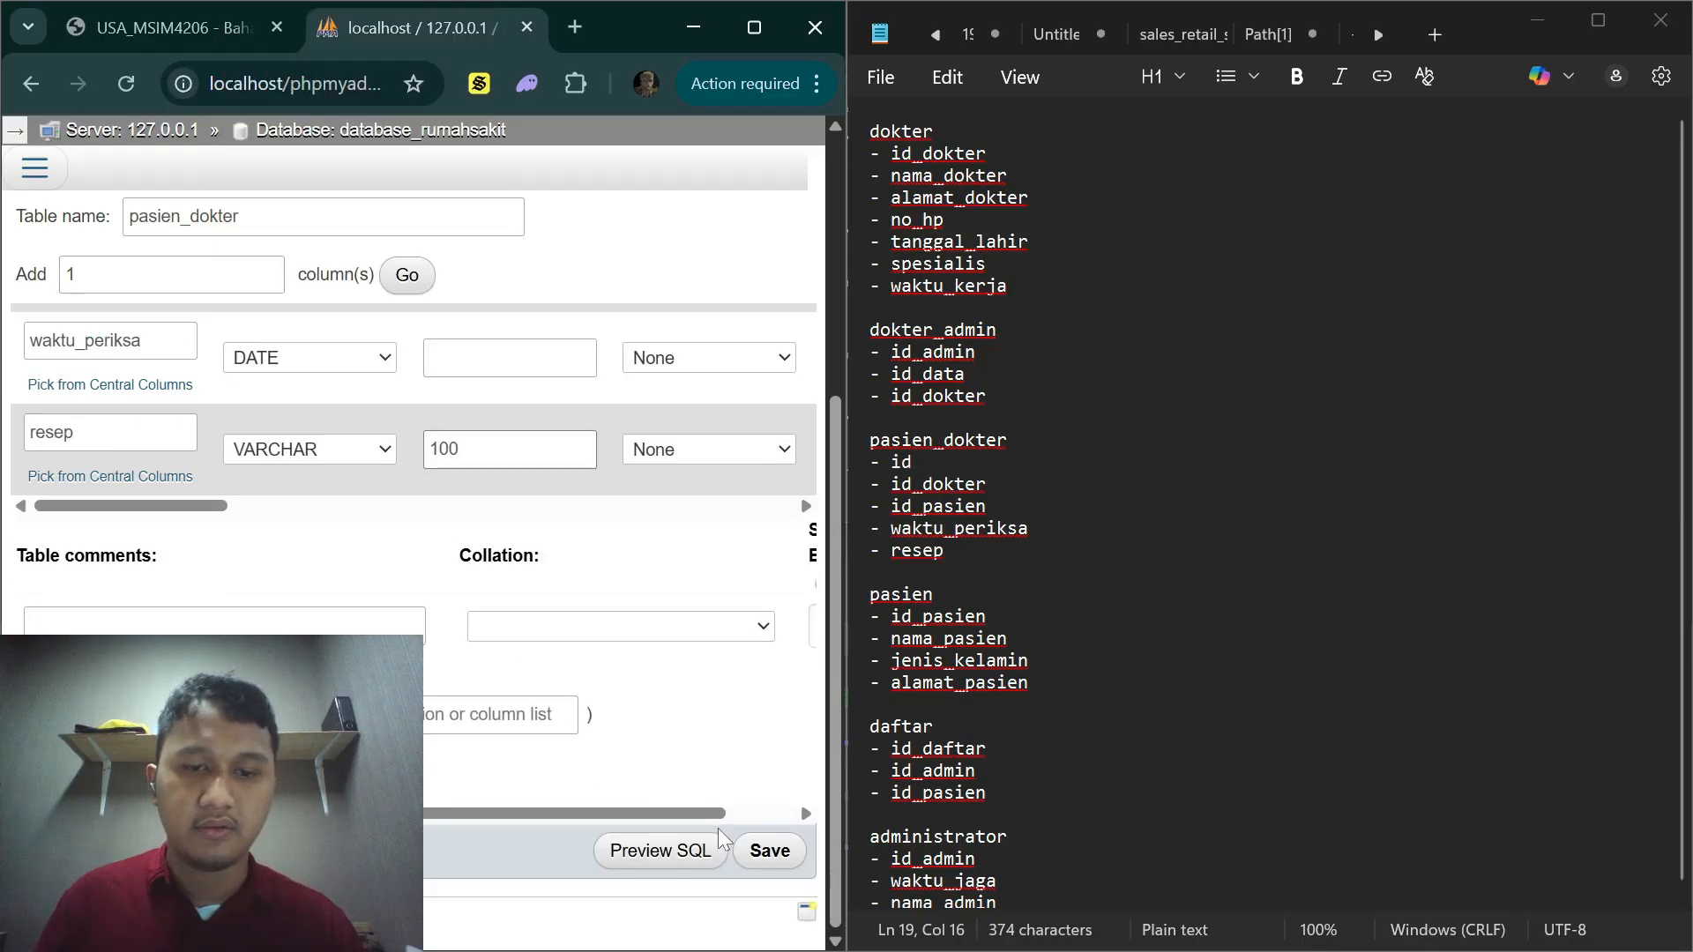
left_click(767, 851)
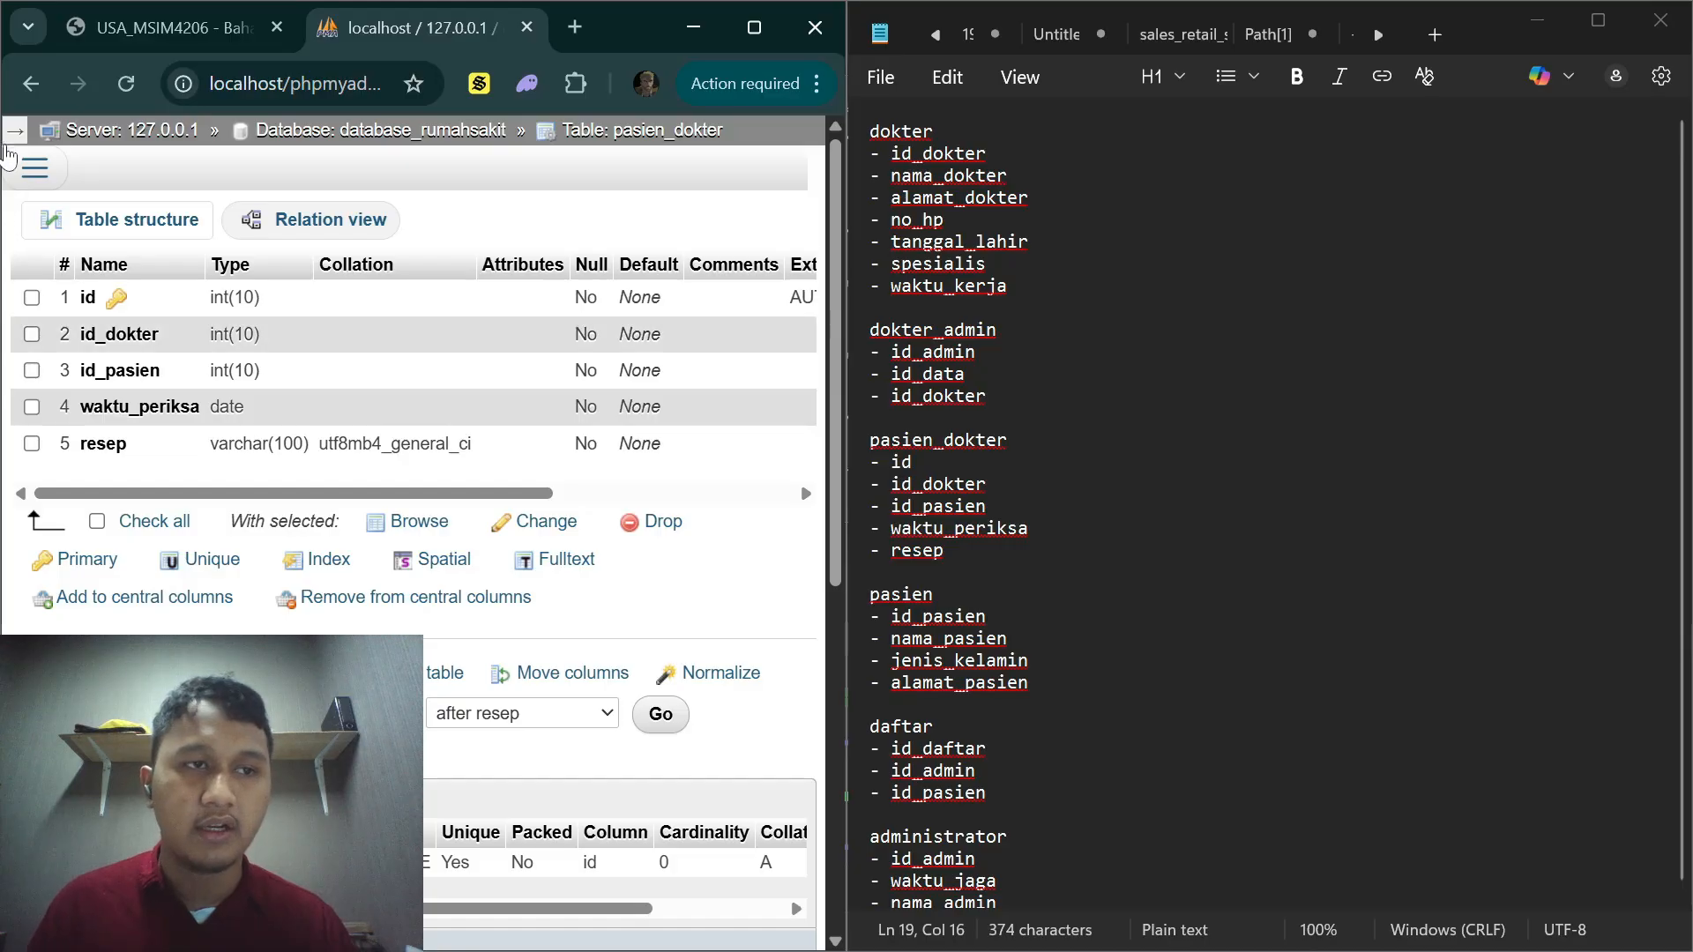
Step: Create a new table named pasien with four columns from the table overview of database_rumahsakit
left_click(14, 130)
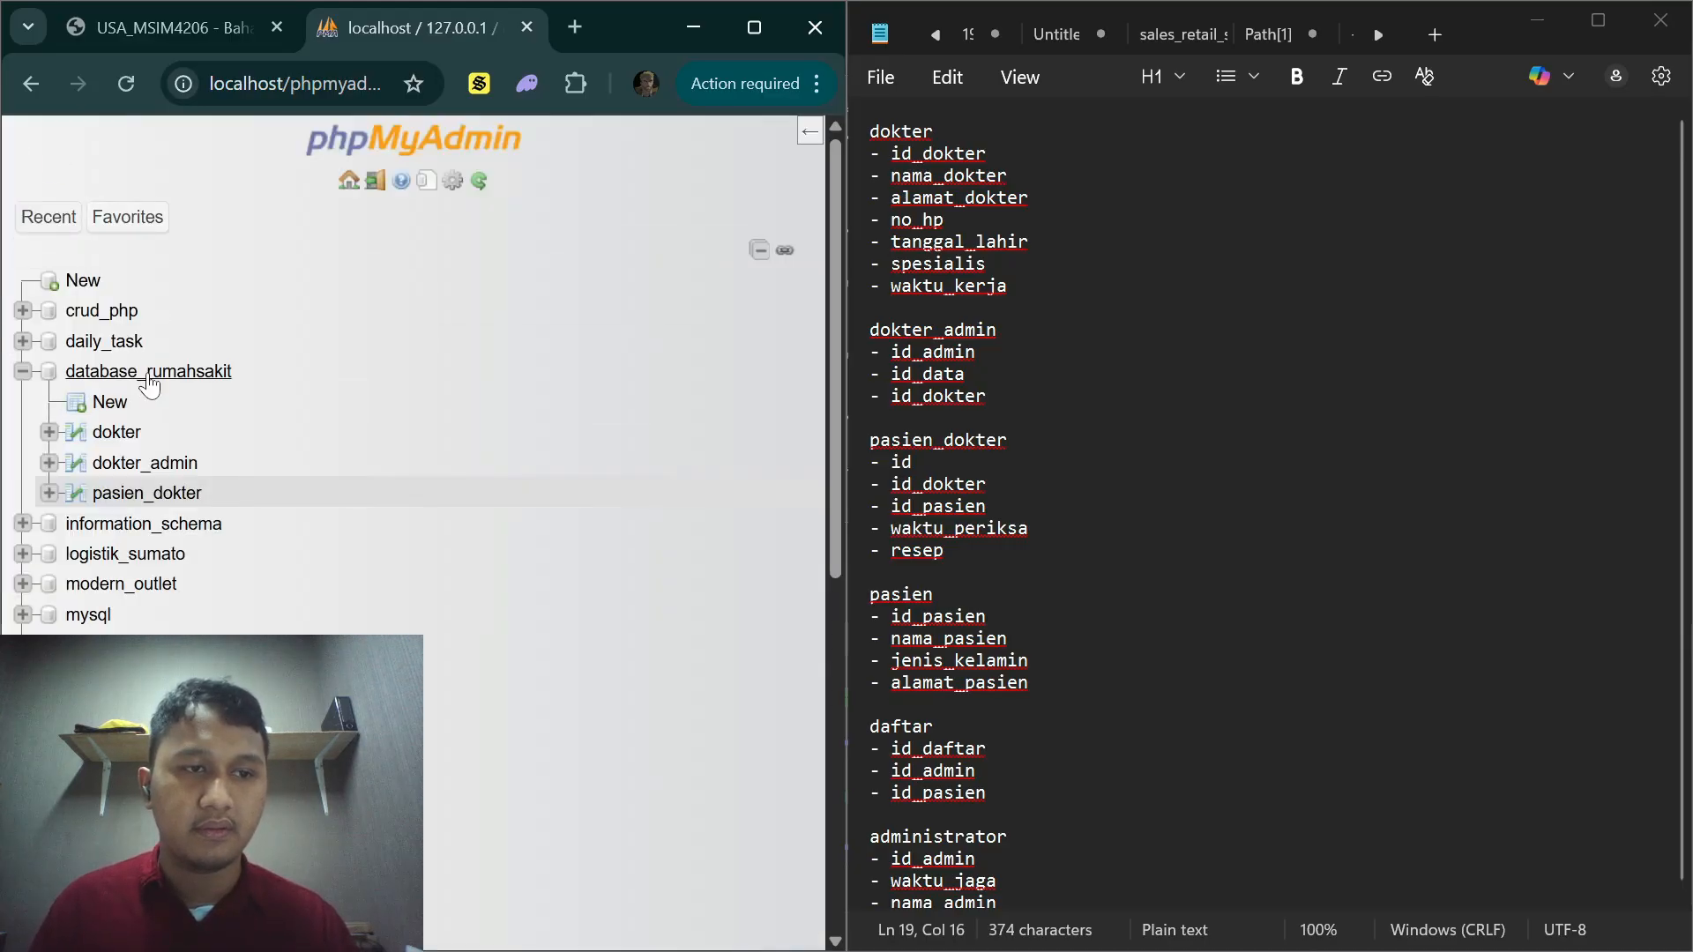
left_click(150, 371)
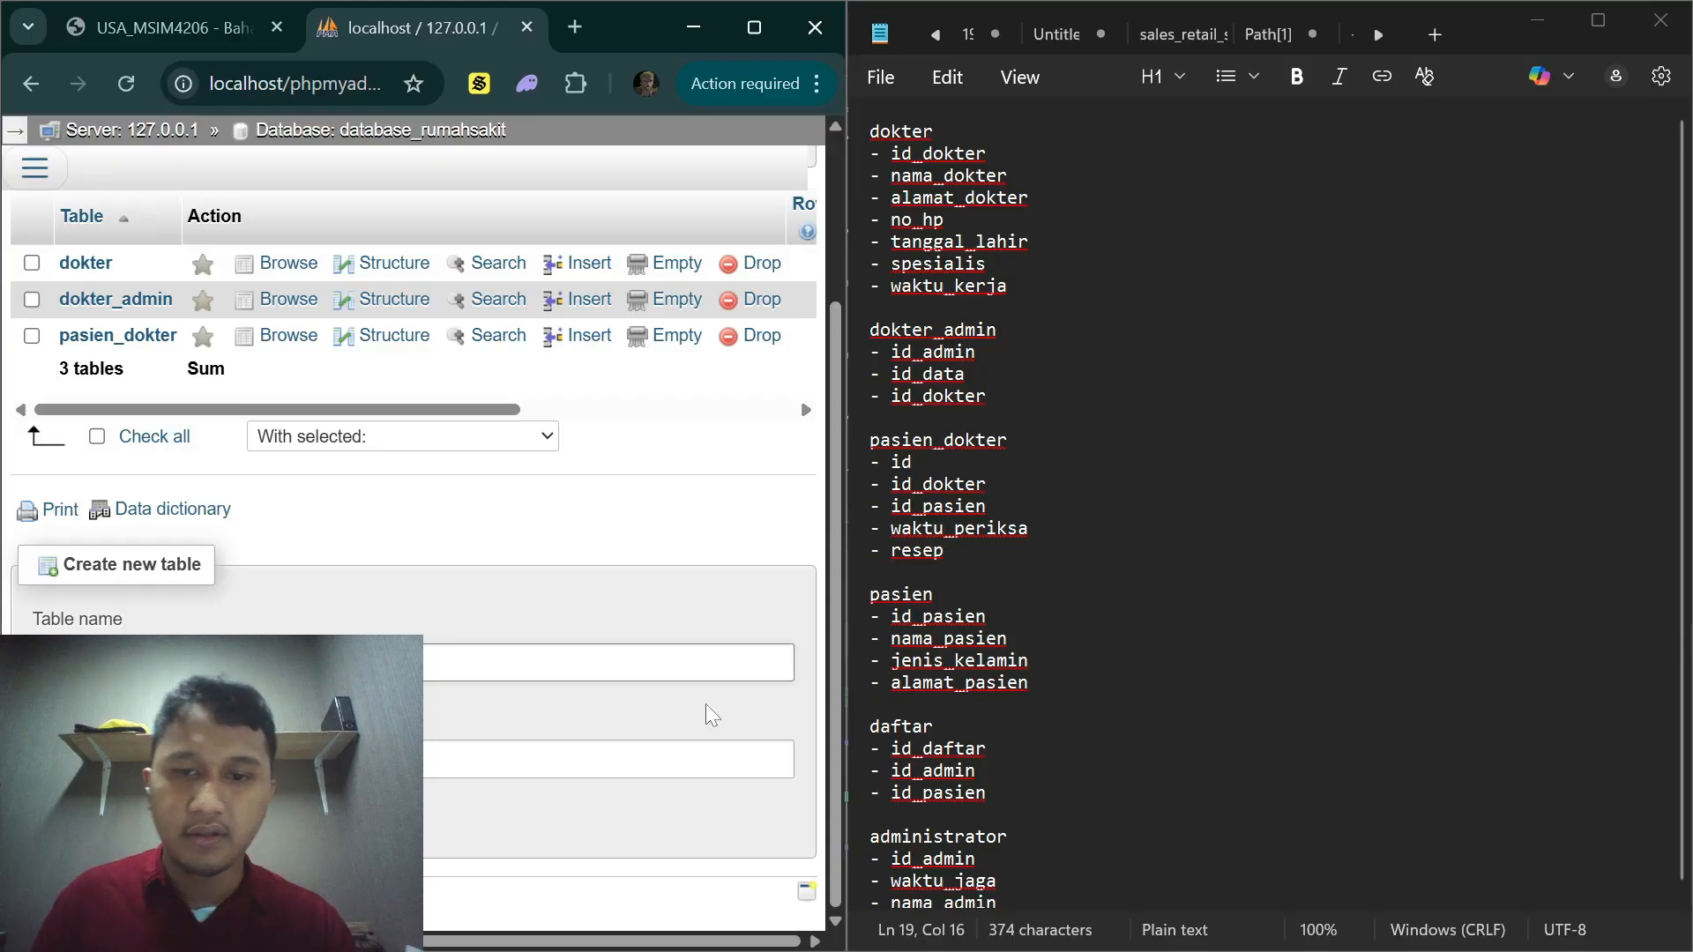
left_click(985, 615)
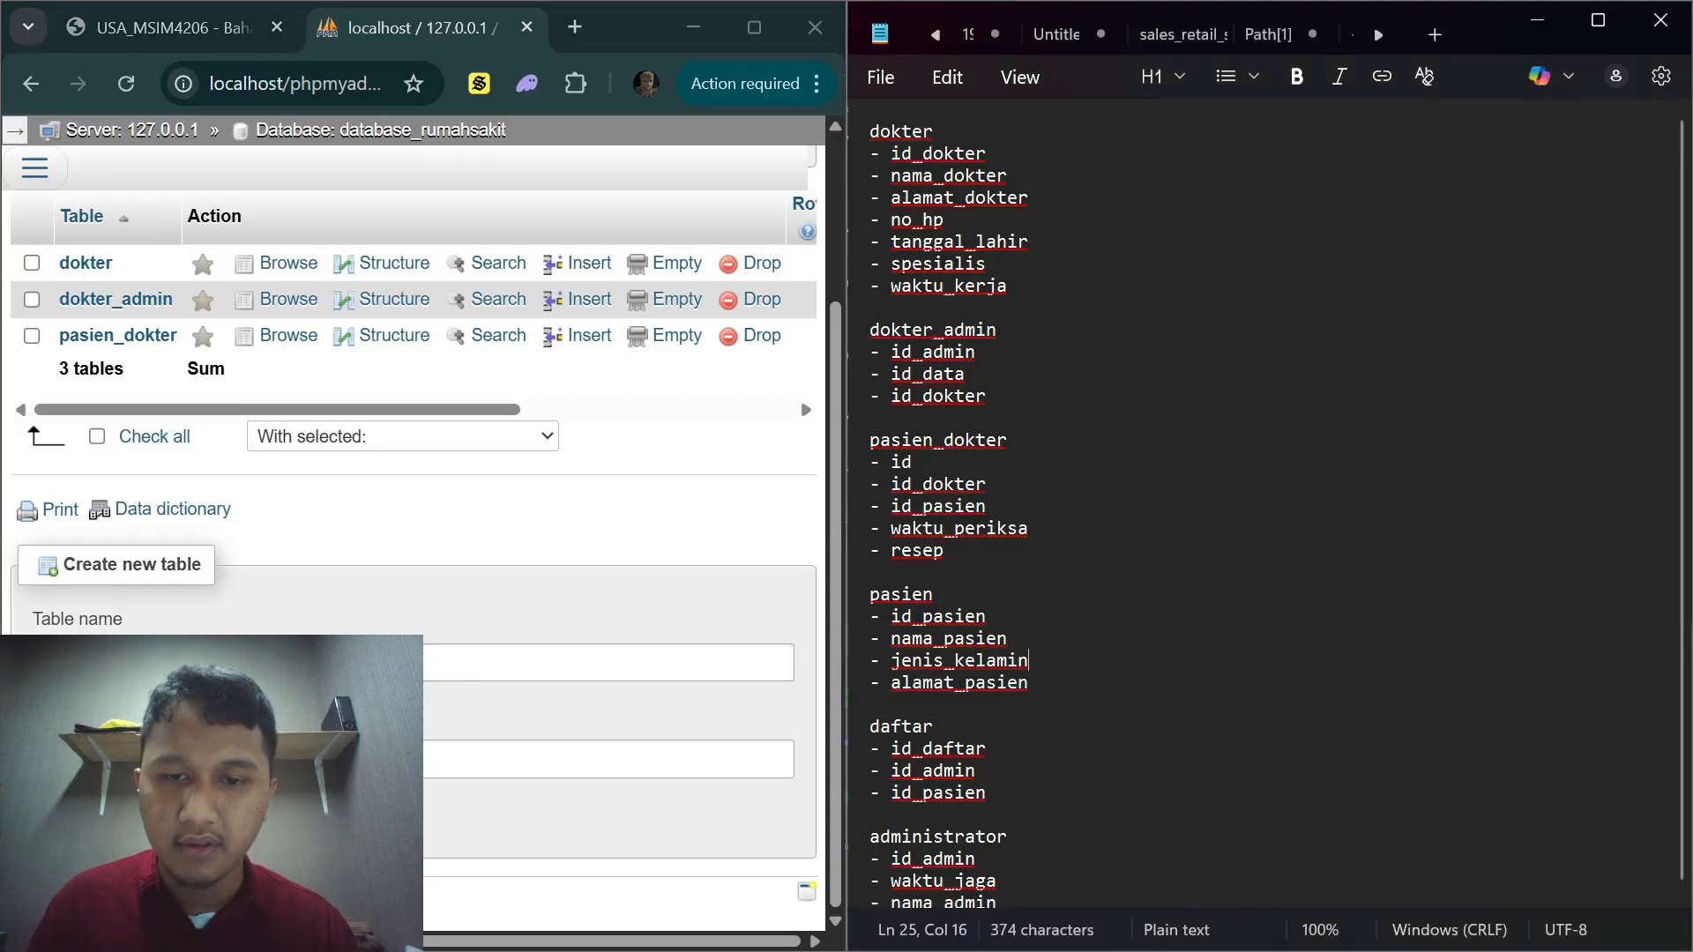
key("Down")
left_click(396, 760)
left_click(70, 819)
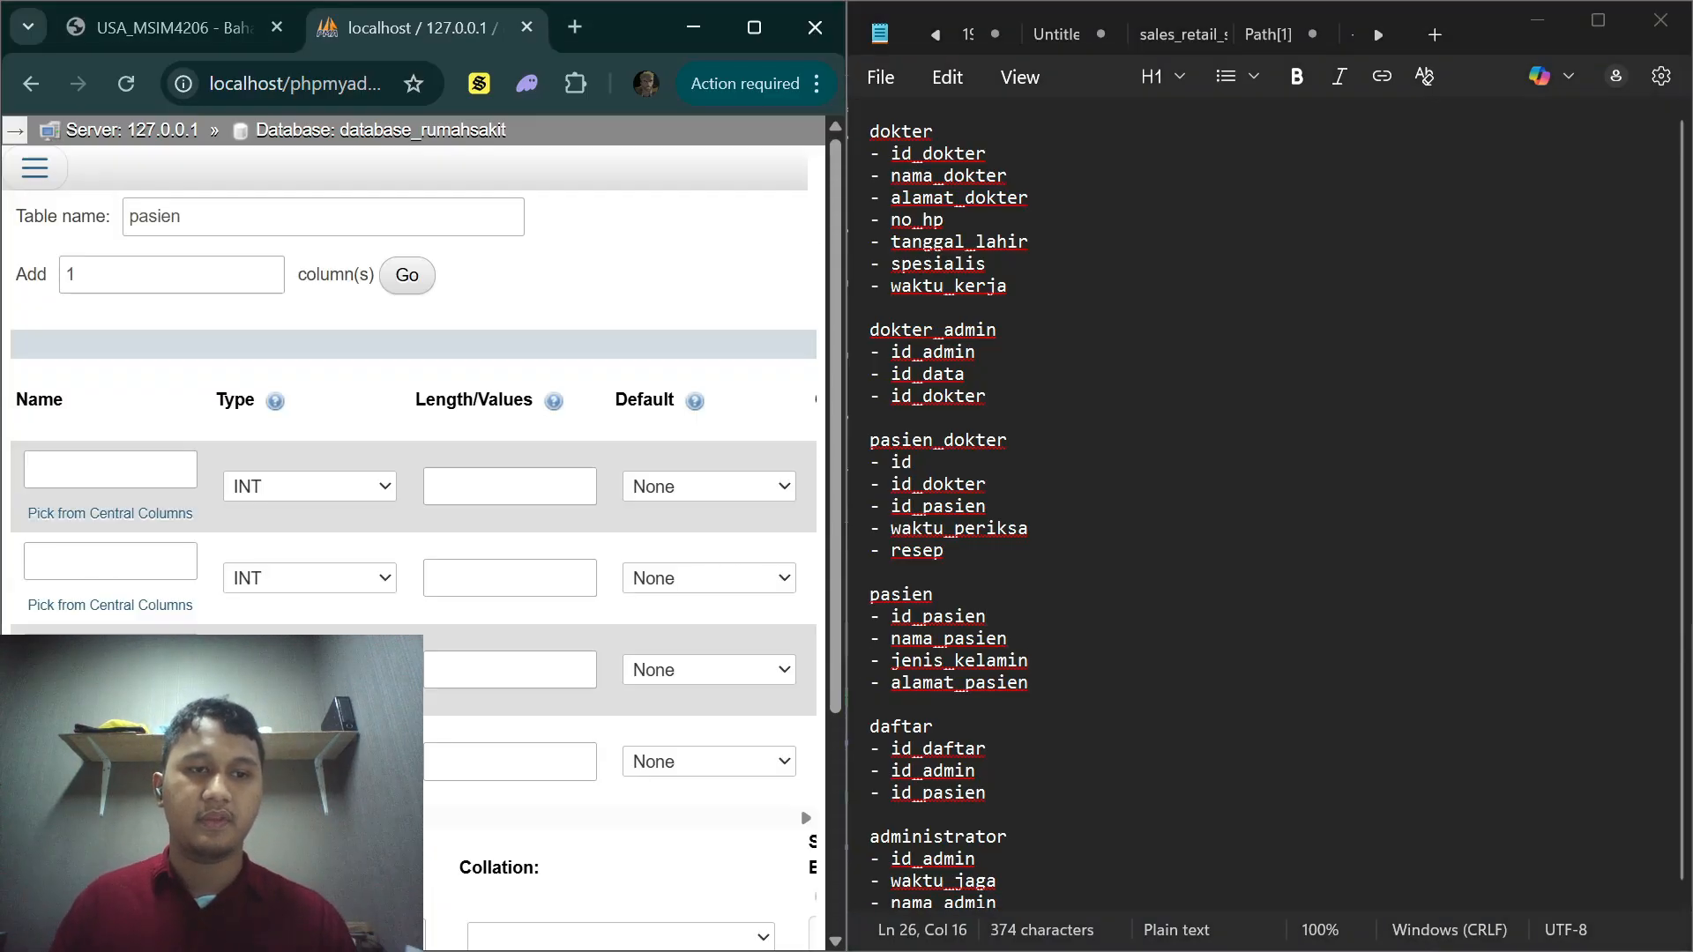
Step: Define the first pasien column as id_pasien with a length of 10 and auto-increment enabled
left_click(110, 470)
type("id_pasien")
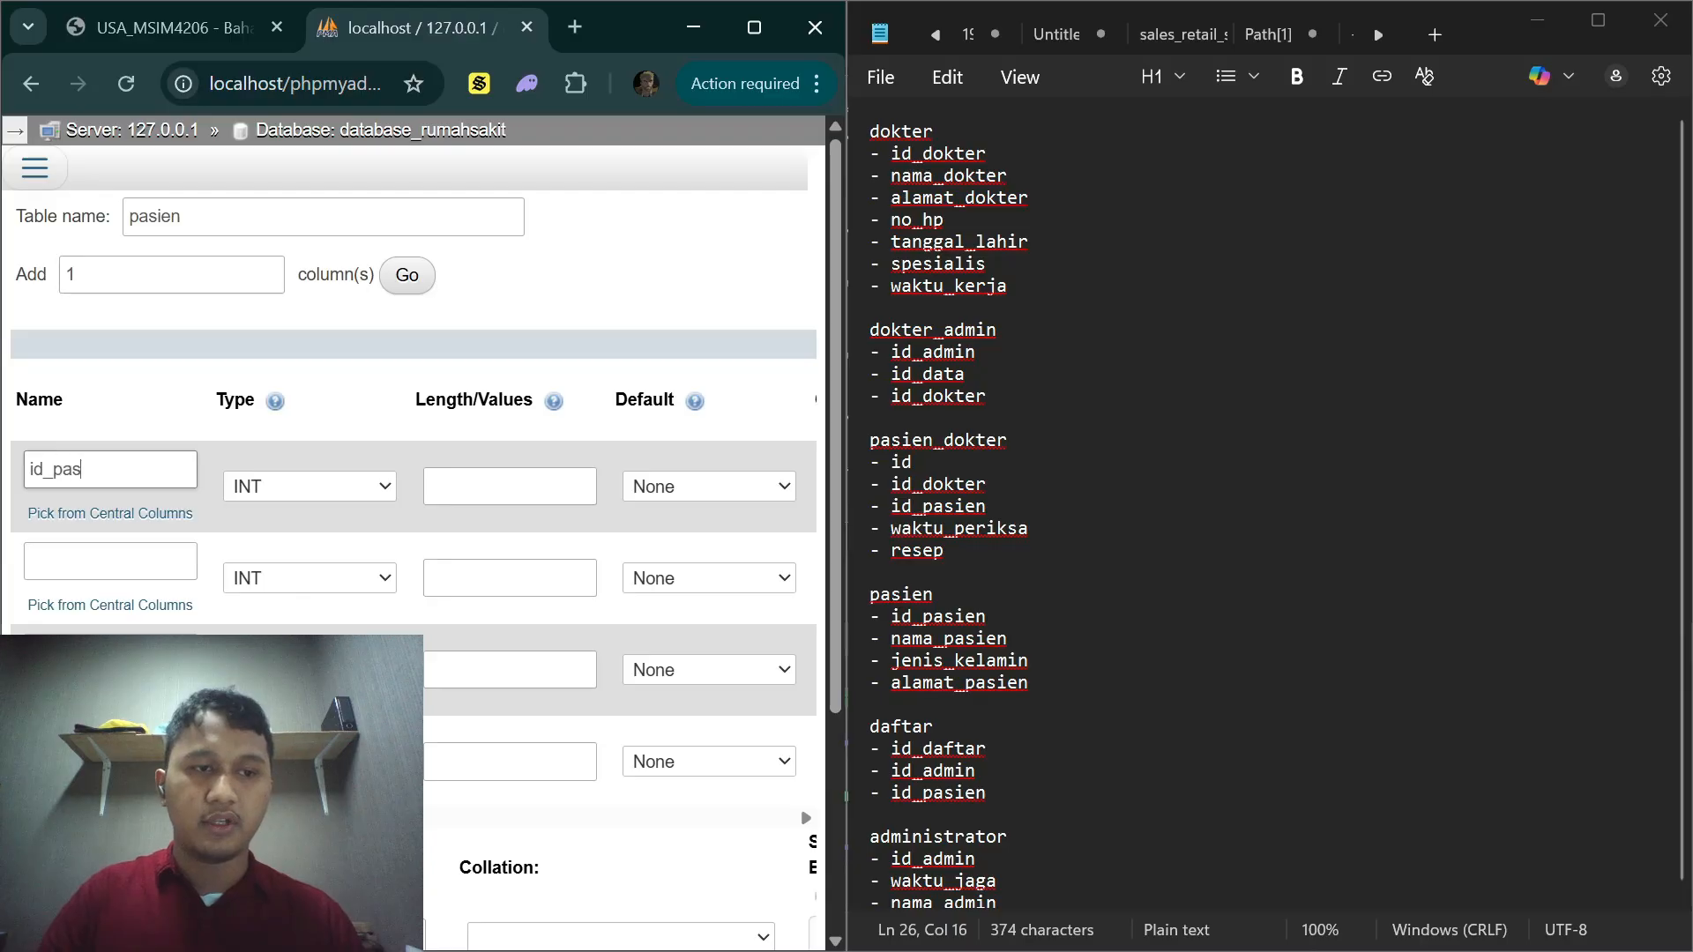
key("Tab")
key("Tab")
type("10")
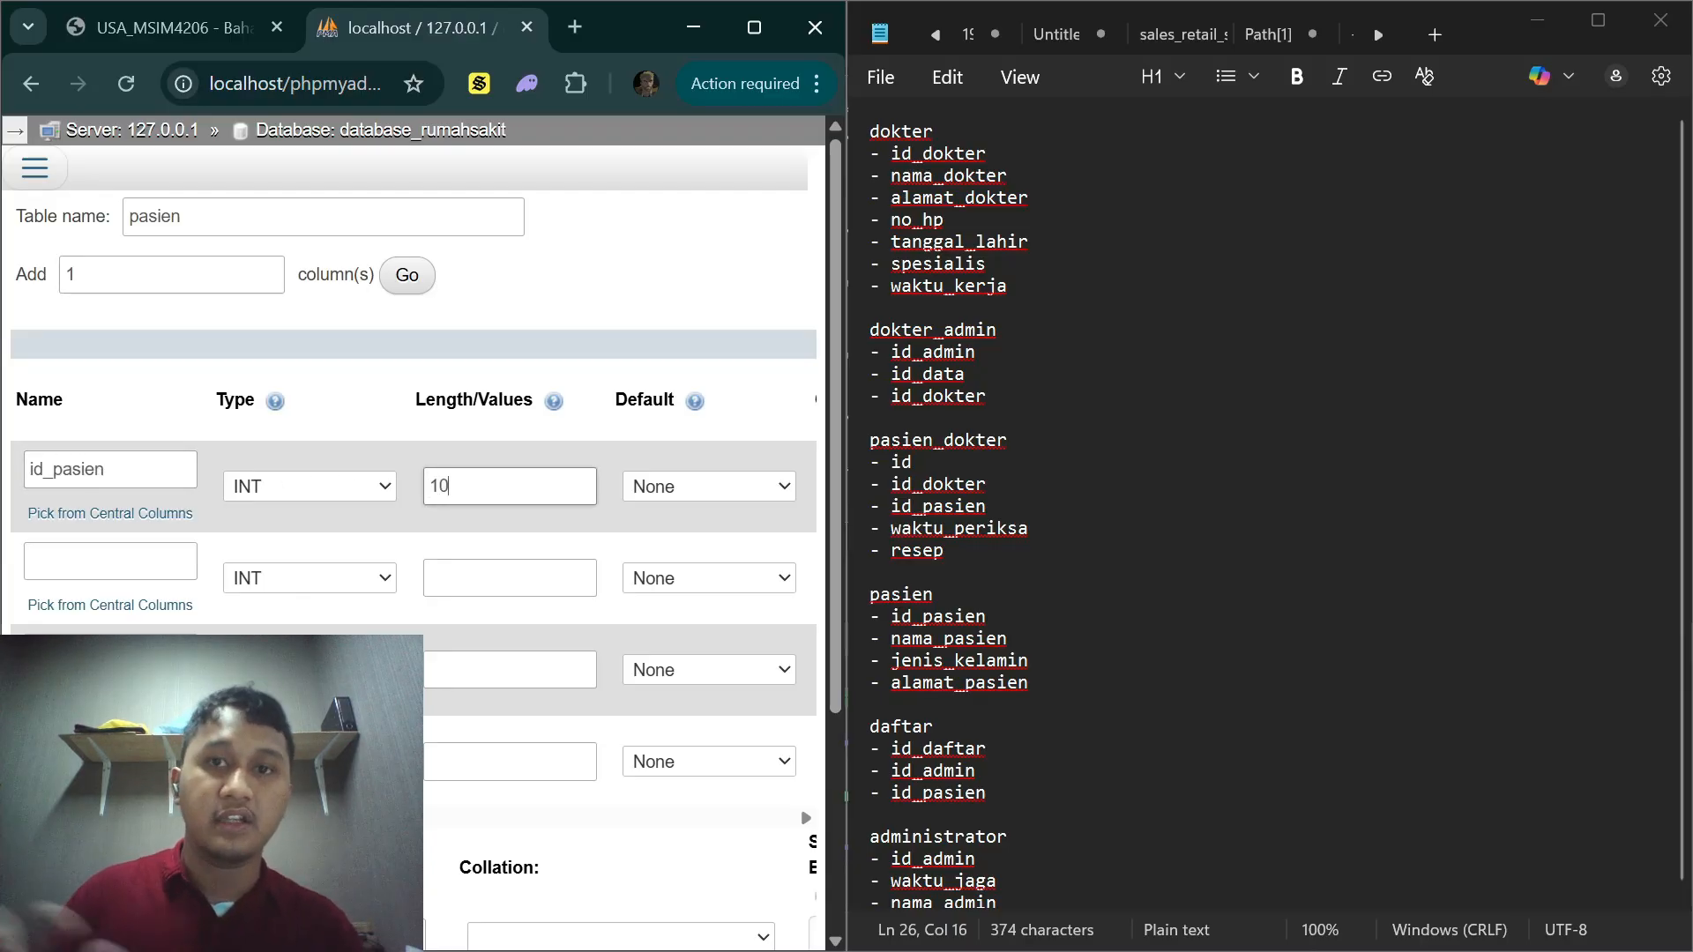
scroll(414, 529, "right", 5)
scroll(599, 494, "right", 5)
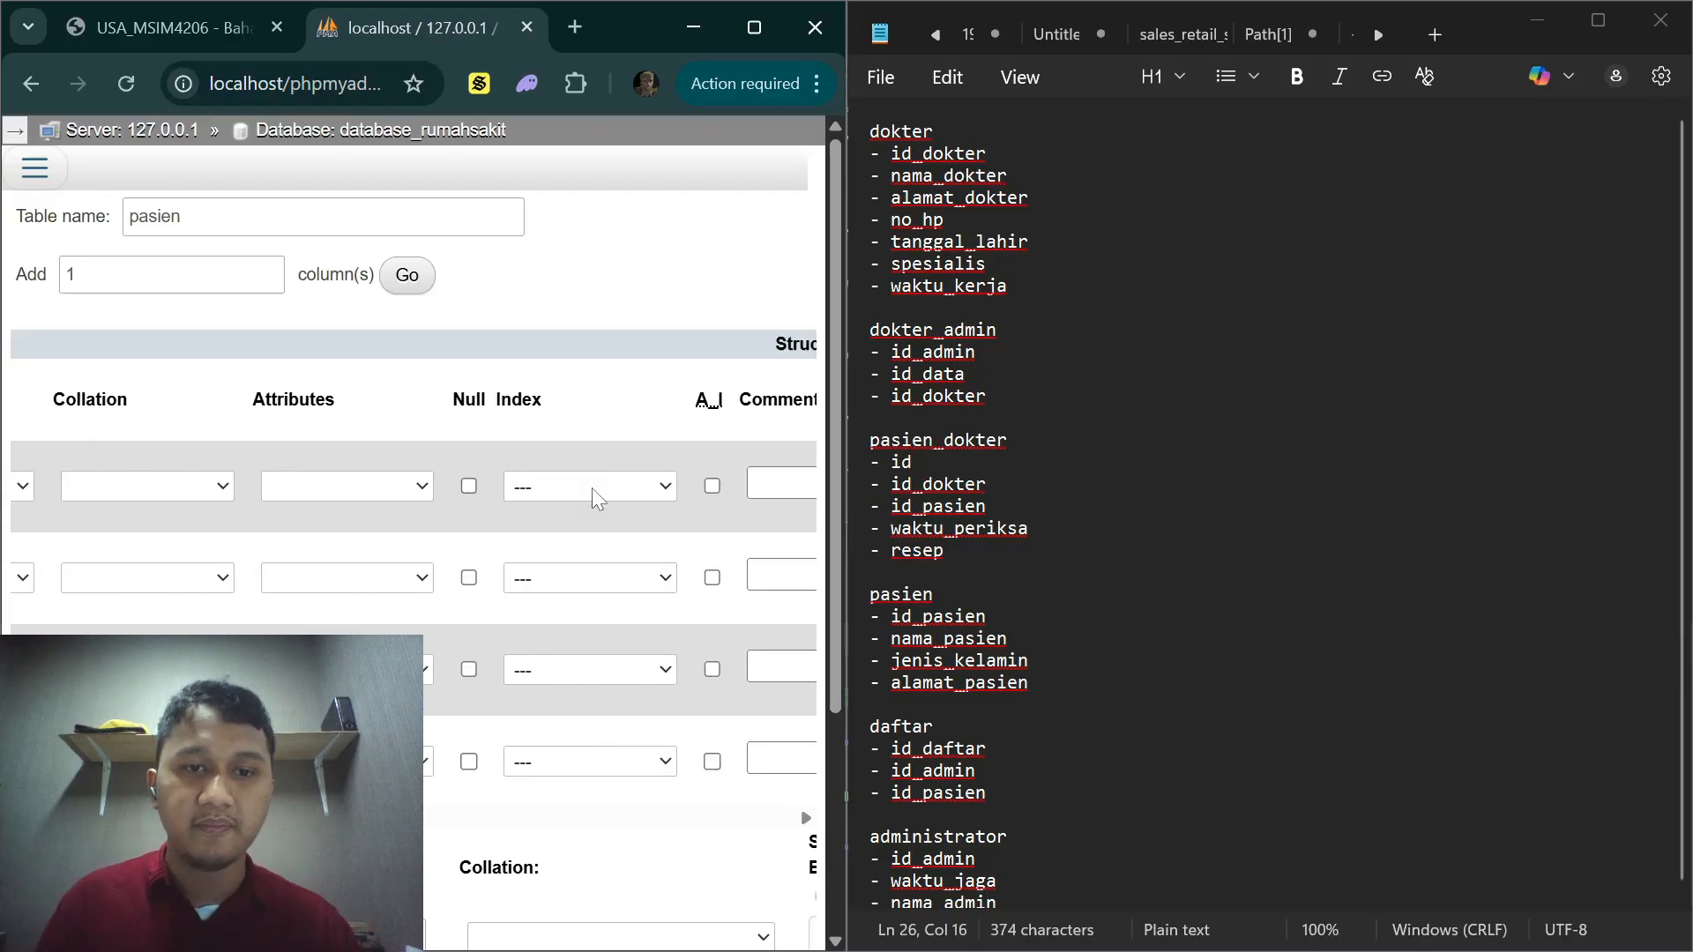
left_click(599, 486)
scroll(571, 536, "left", 10)
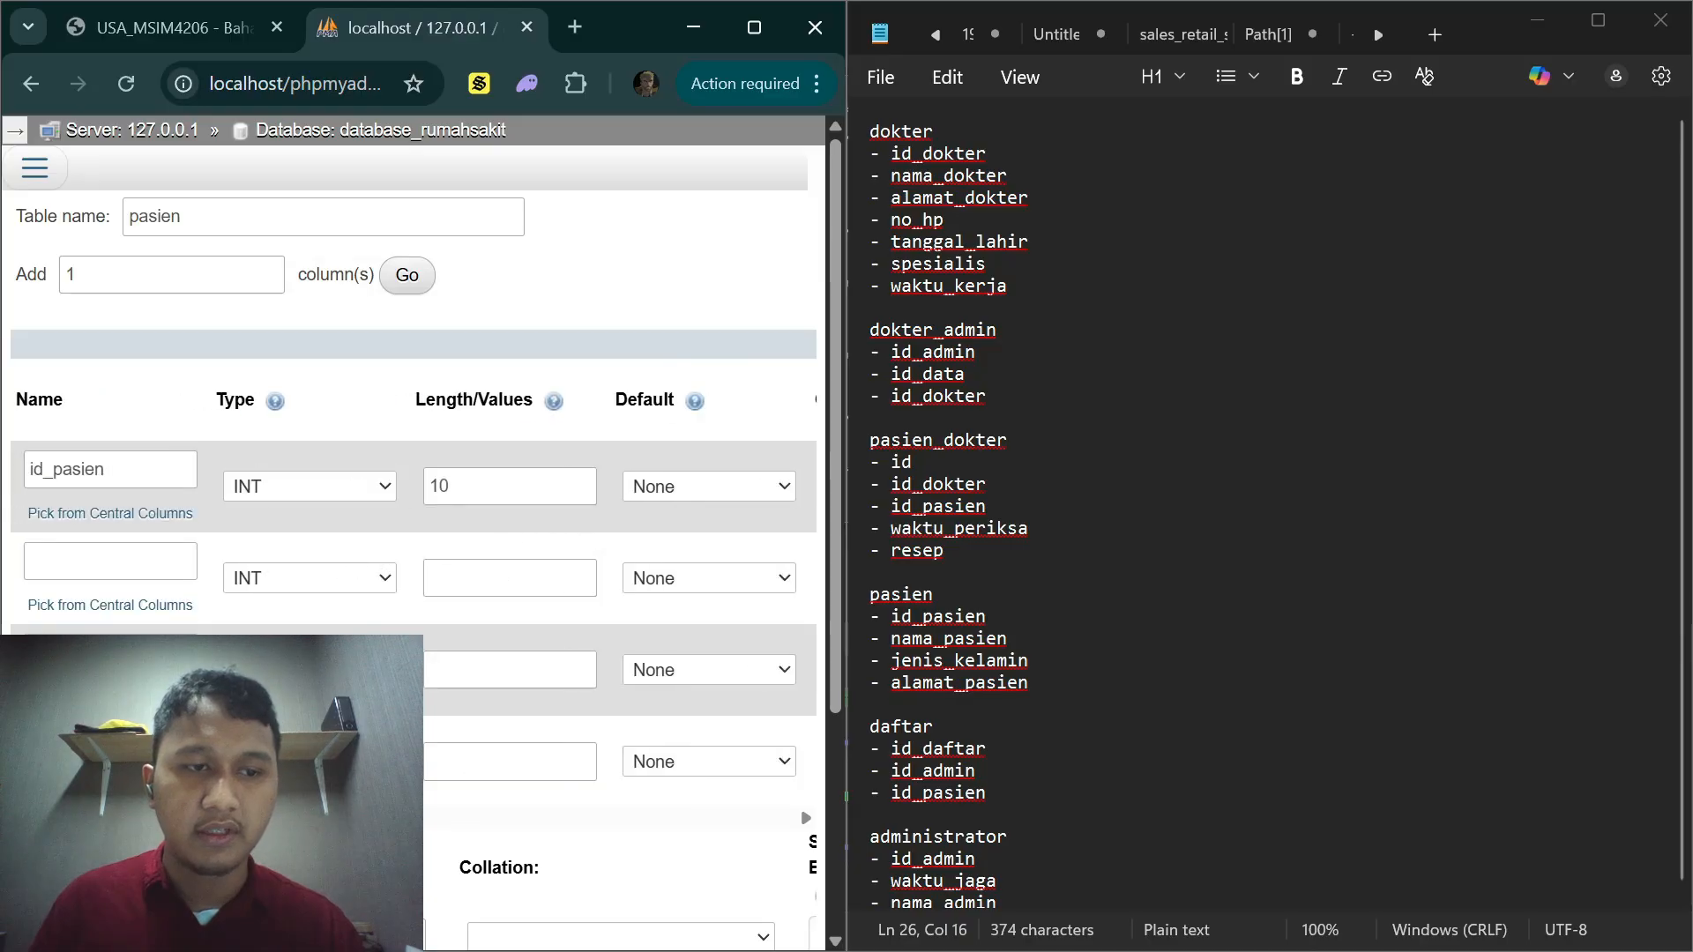
Step: Define the second pasien column as nama_pasien with type VARCHAR and length 100
left_click(110, 562)
type("nama_pasien")
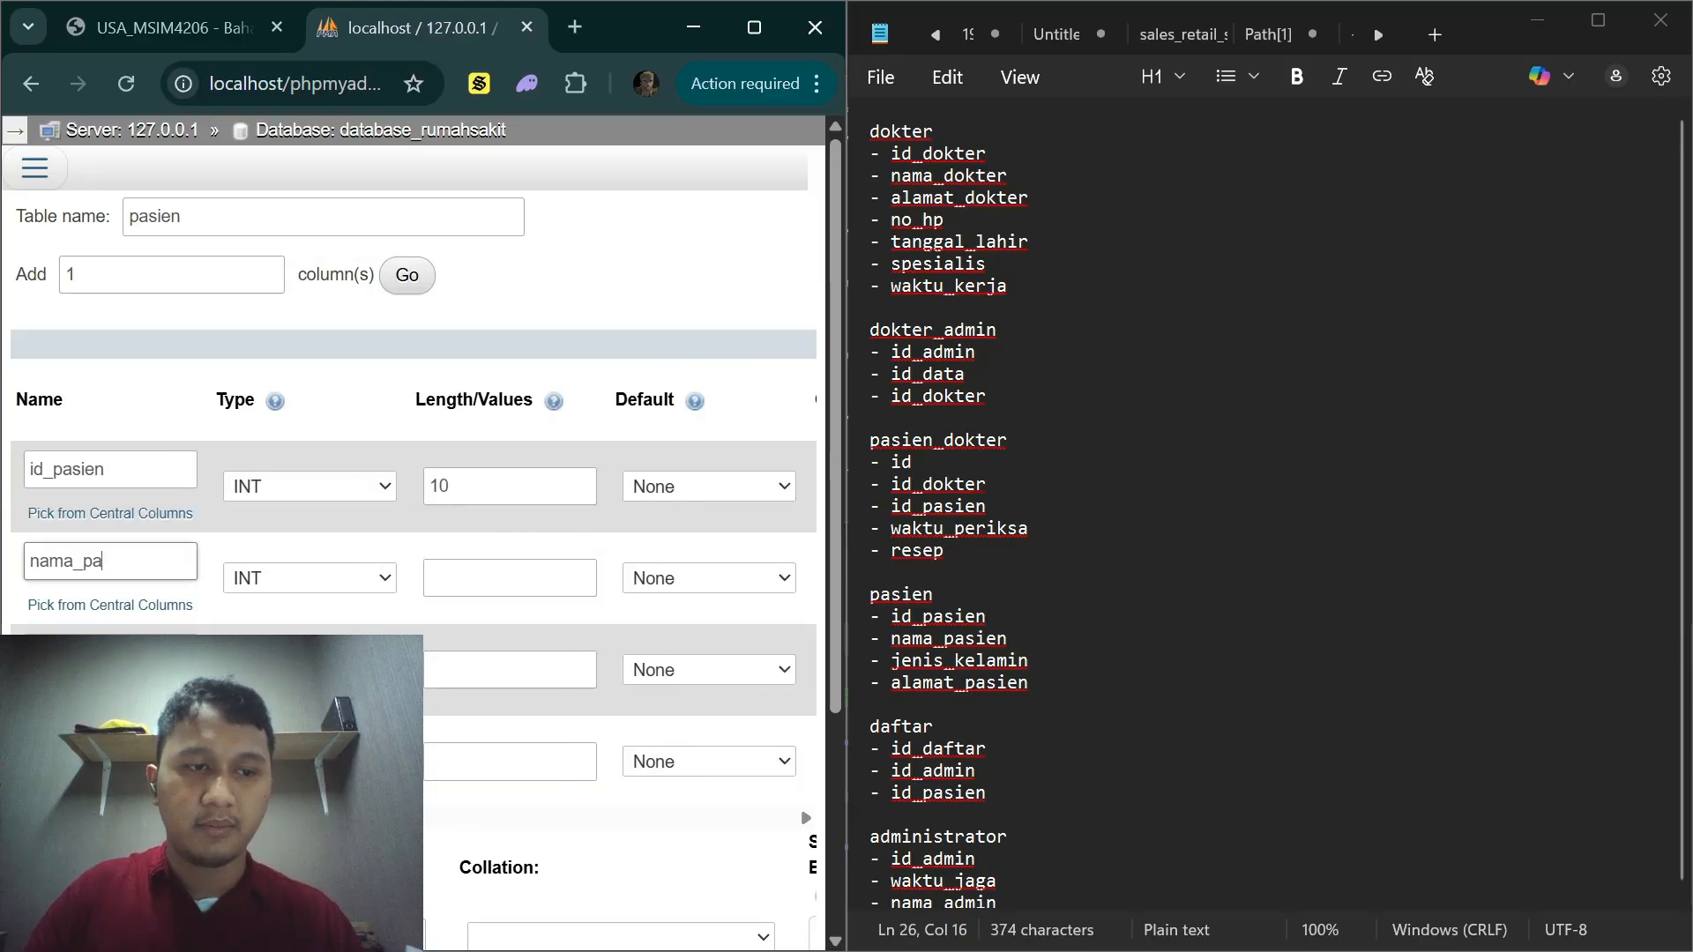
left_click(267, 578)
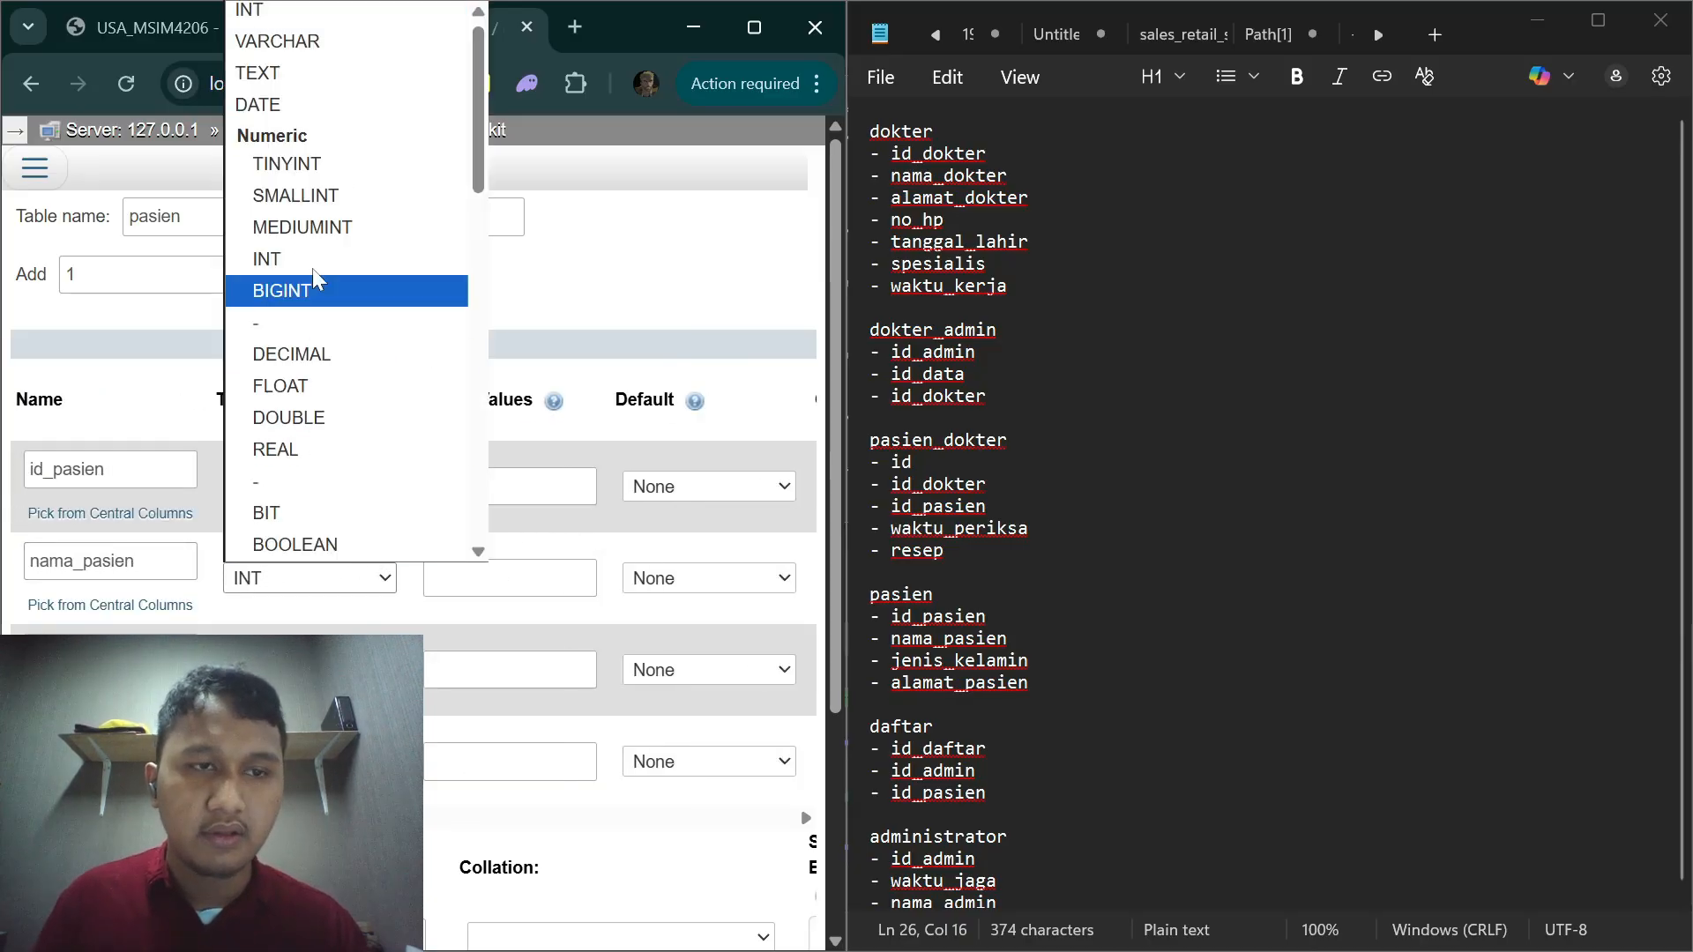
left_click(264, 42)
key("Tab")
type("100")
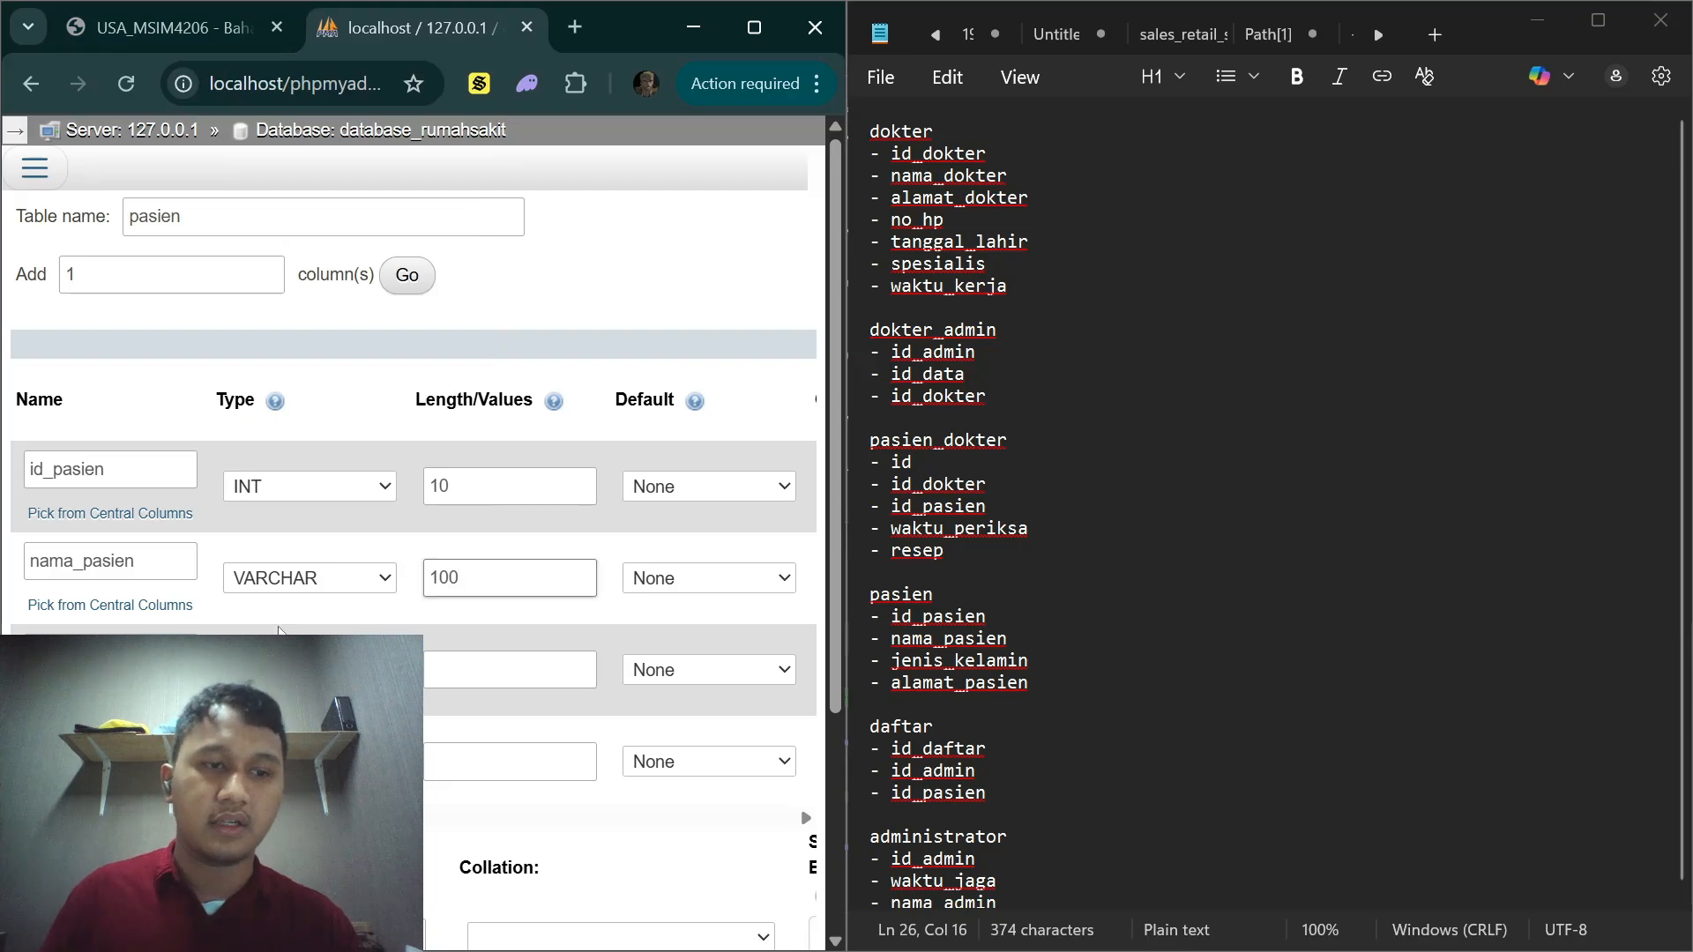
Step: Define the third pasien column as jenis_kelamin with type VARCHAR and length 100
left_click(123, 652)
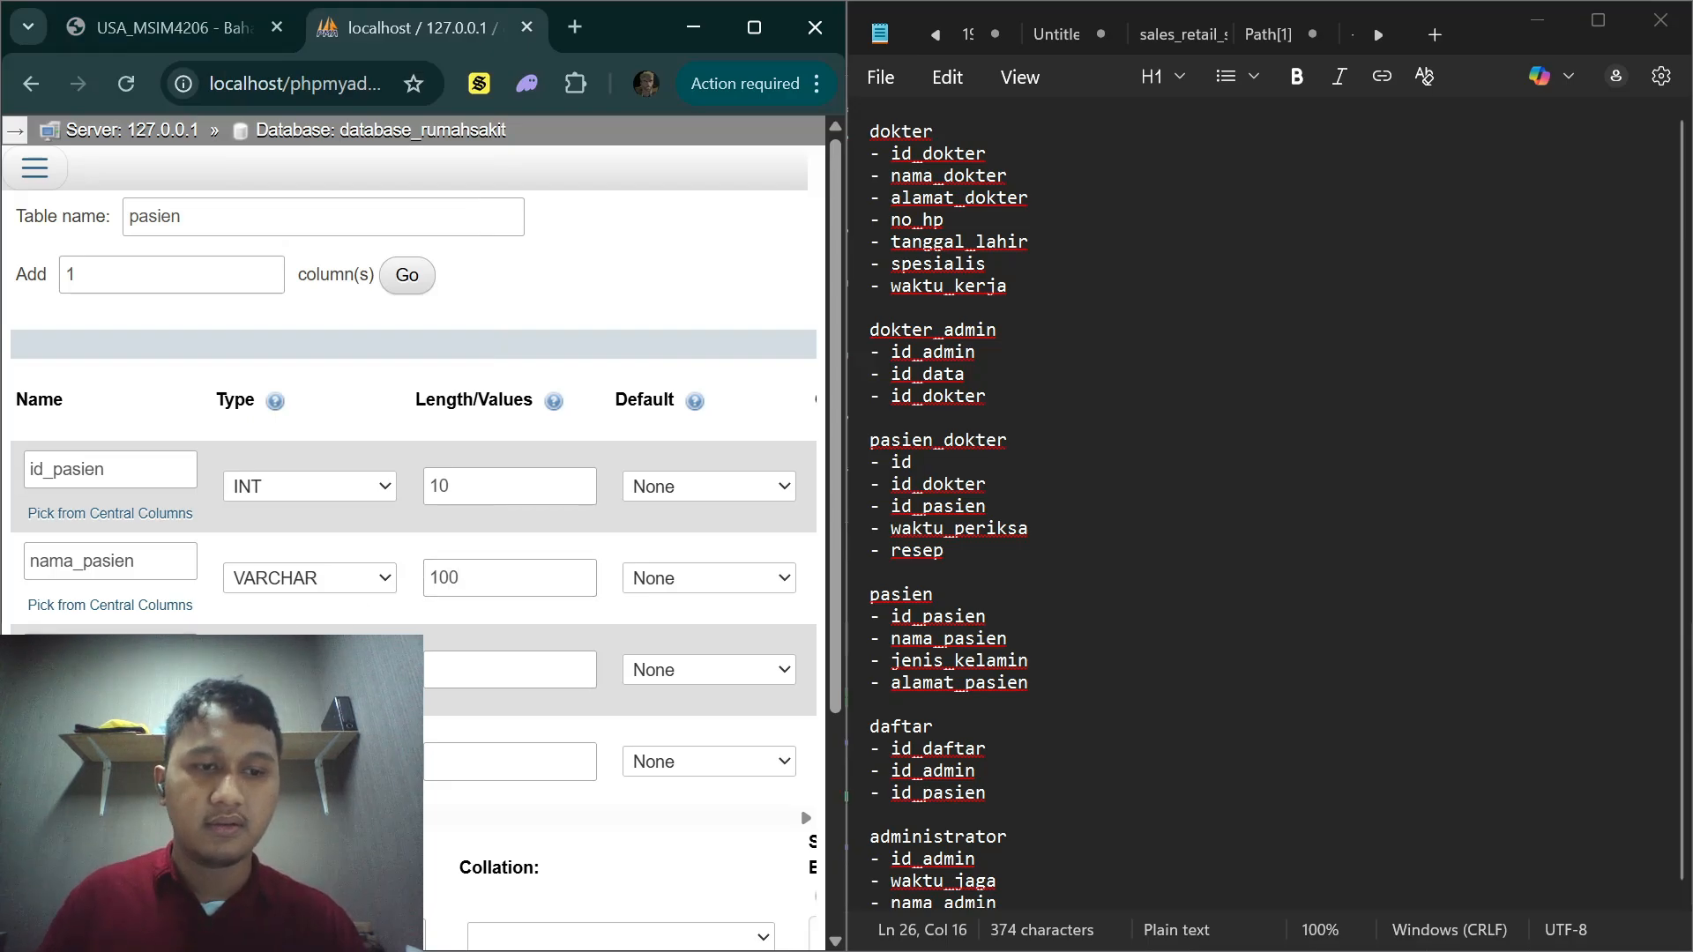
left_click(353, 670)
left_click(376, 70)
left_click(490, 668)
type("1")
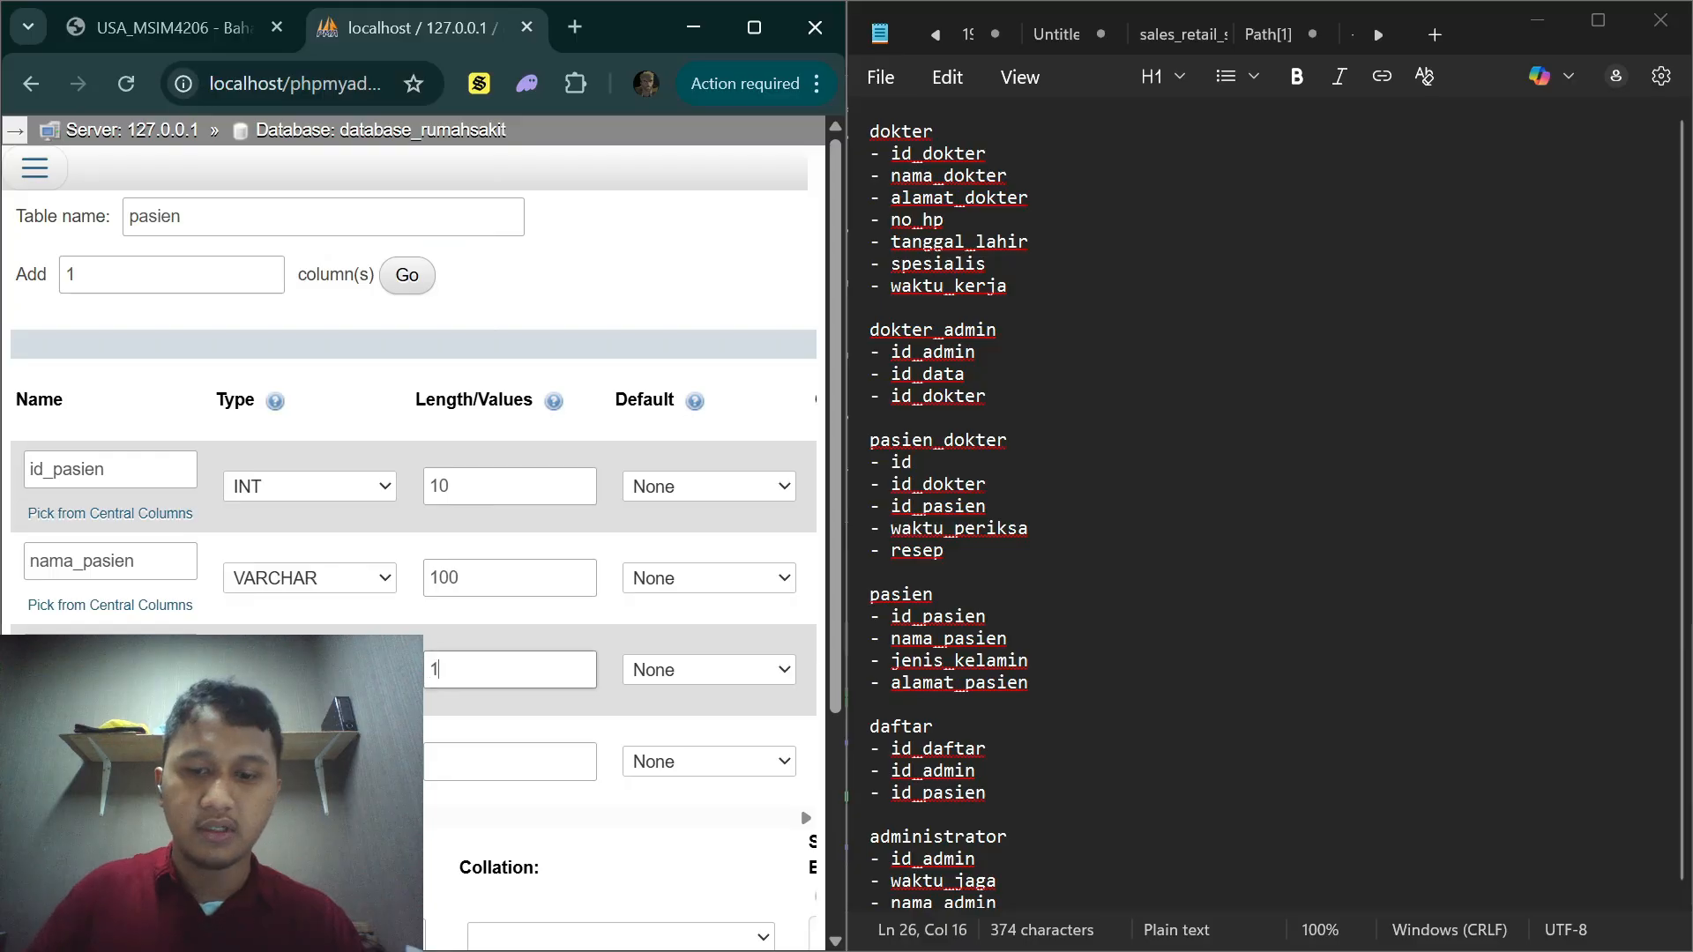
type("00")
Step: Define the fourth pasien column as alamat_pasien with type VARCHAR and length 100, and save the table
scroll(414, 441, "down", 1)
left_click(110, 612)
type("al")
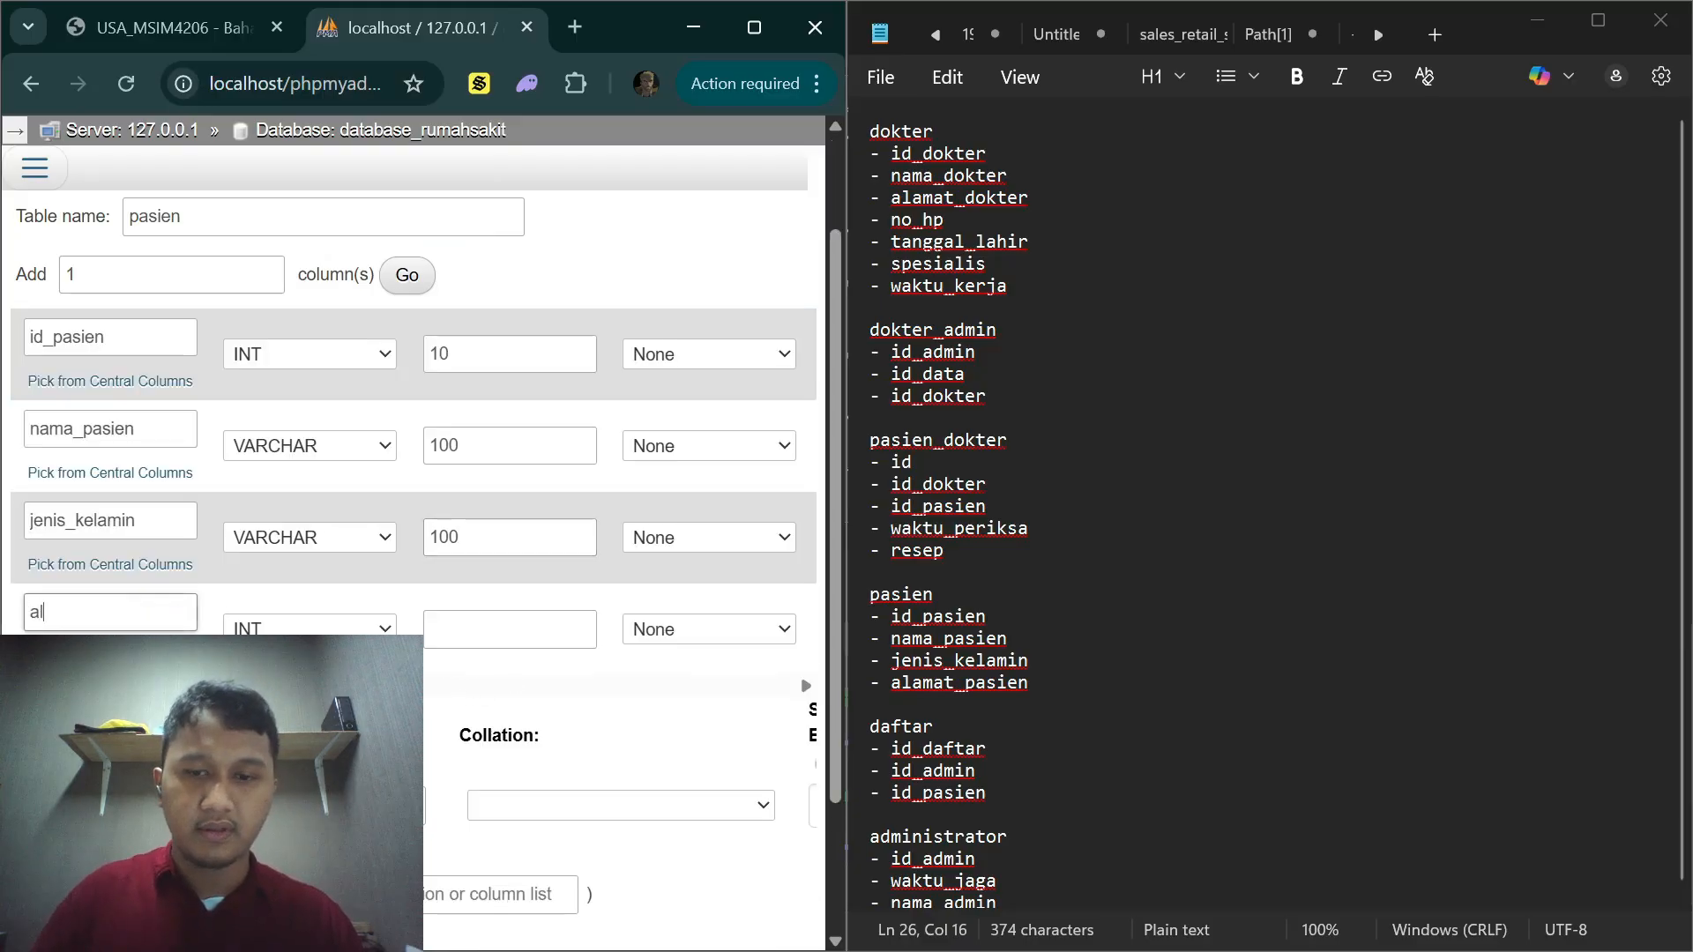
type("amat_psa")
key("BackSpace")
key("BackSpace")
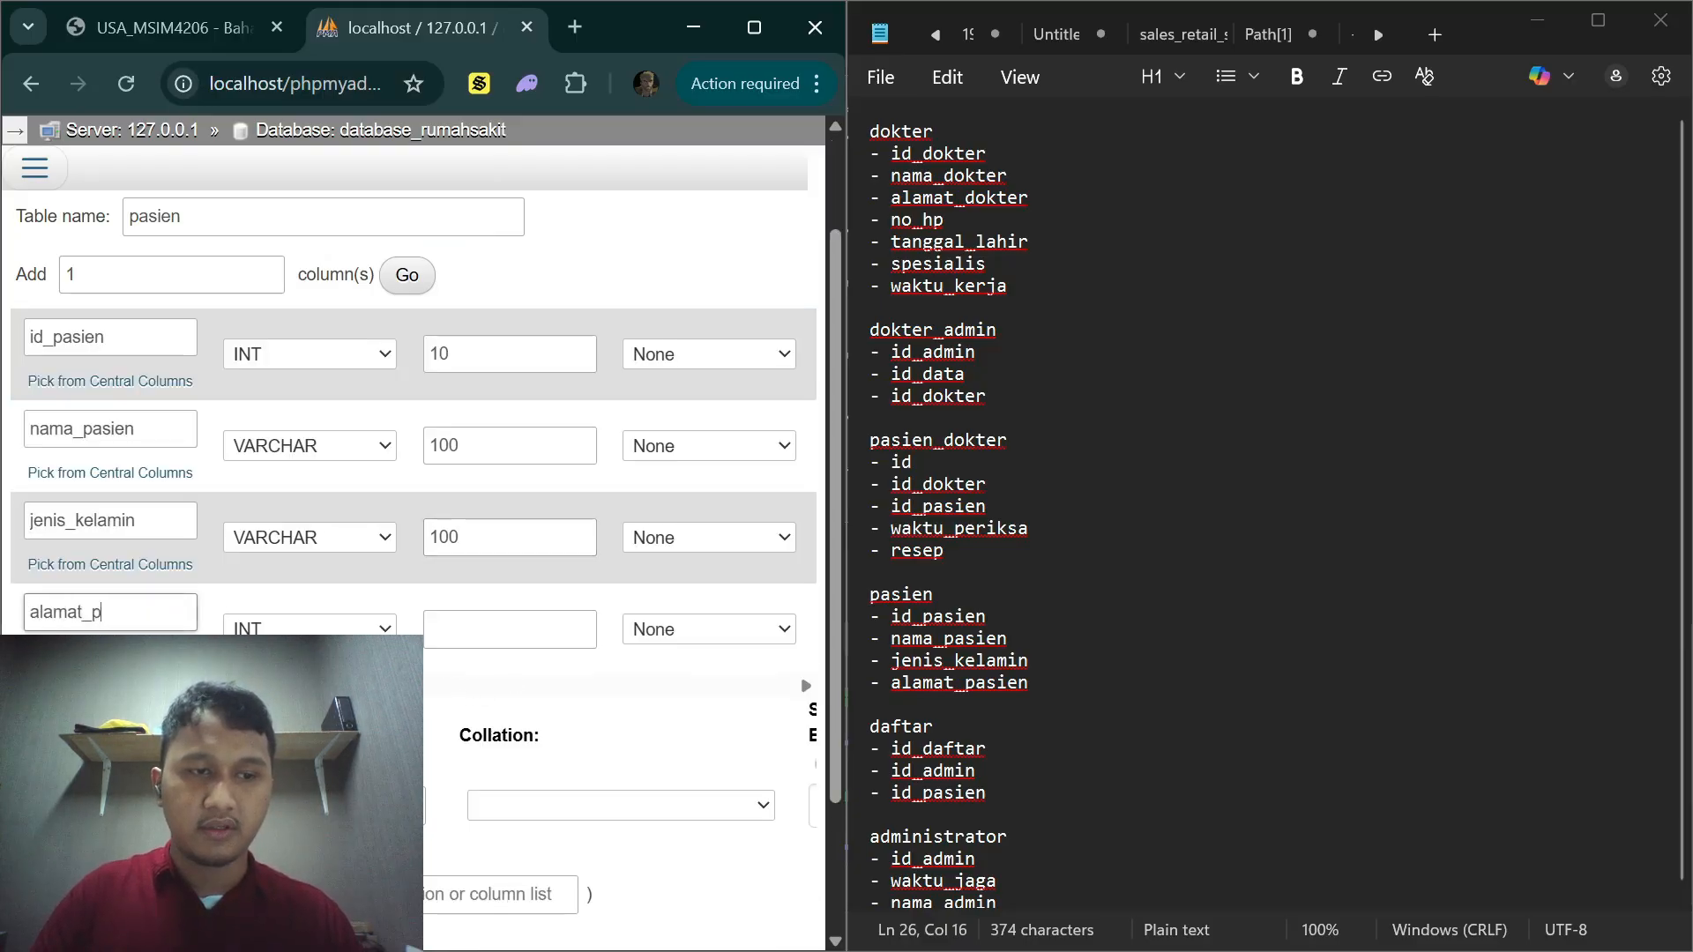
type("asien")
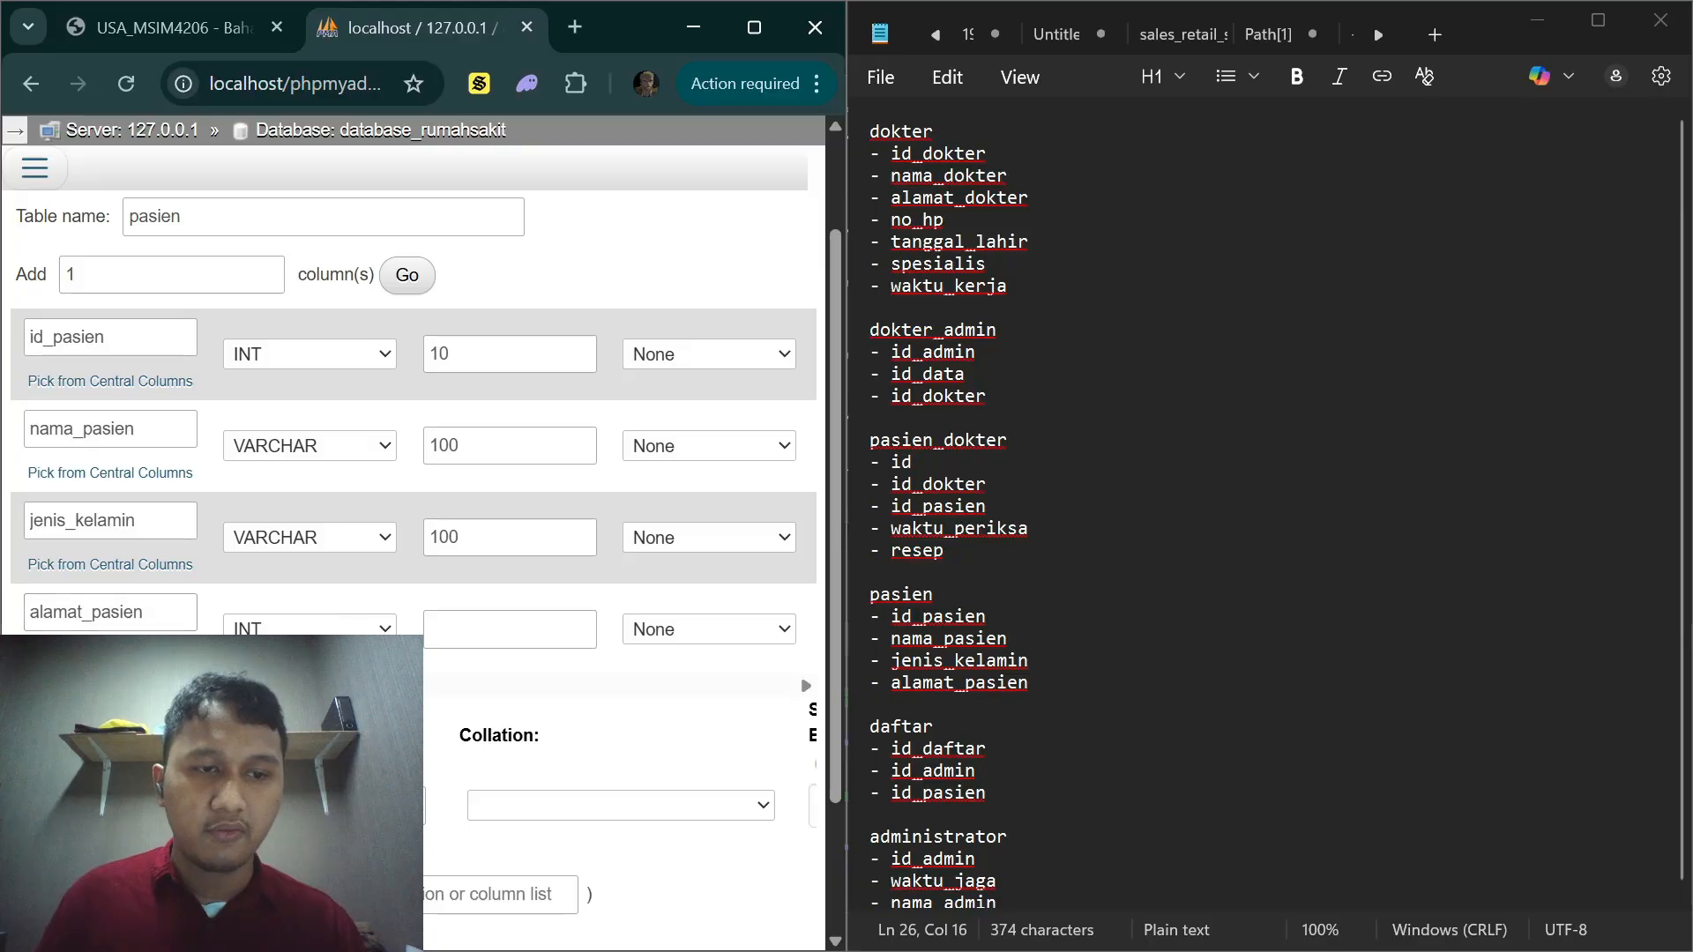
left_click(342, 628)
left_click(317, 49)
left_click(476, 629)
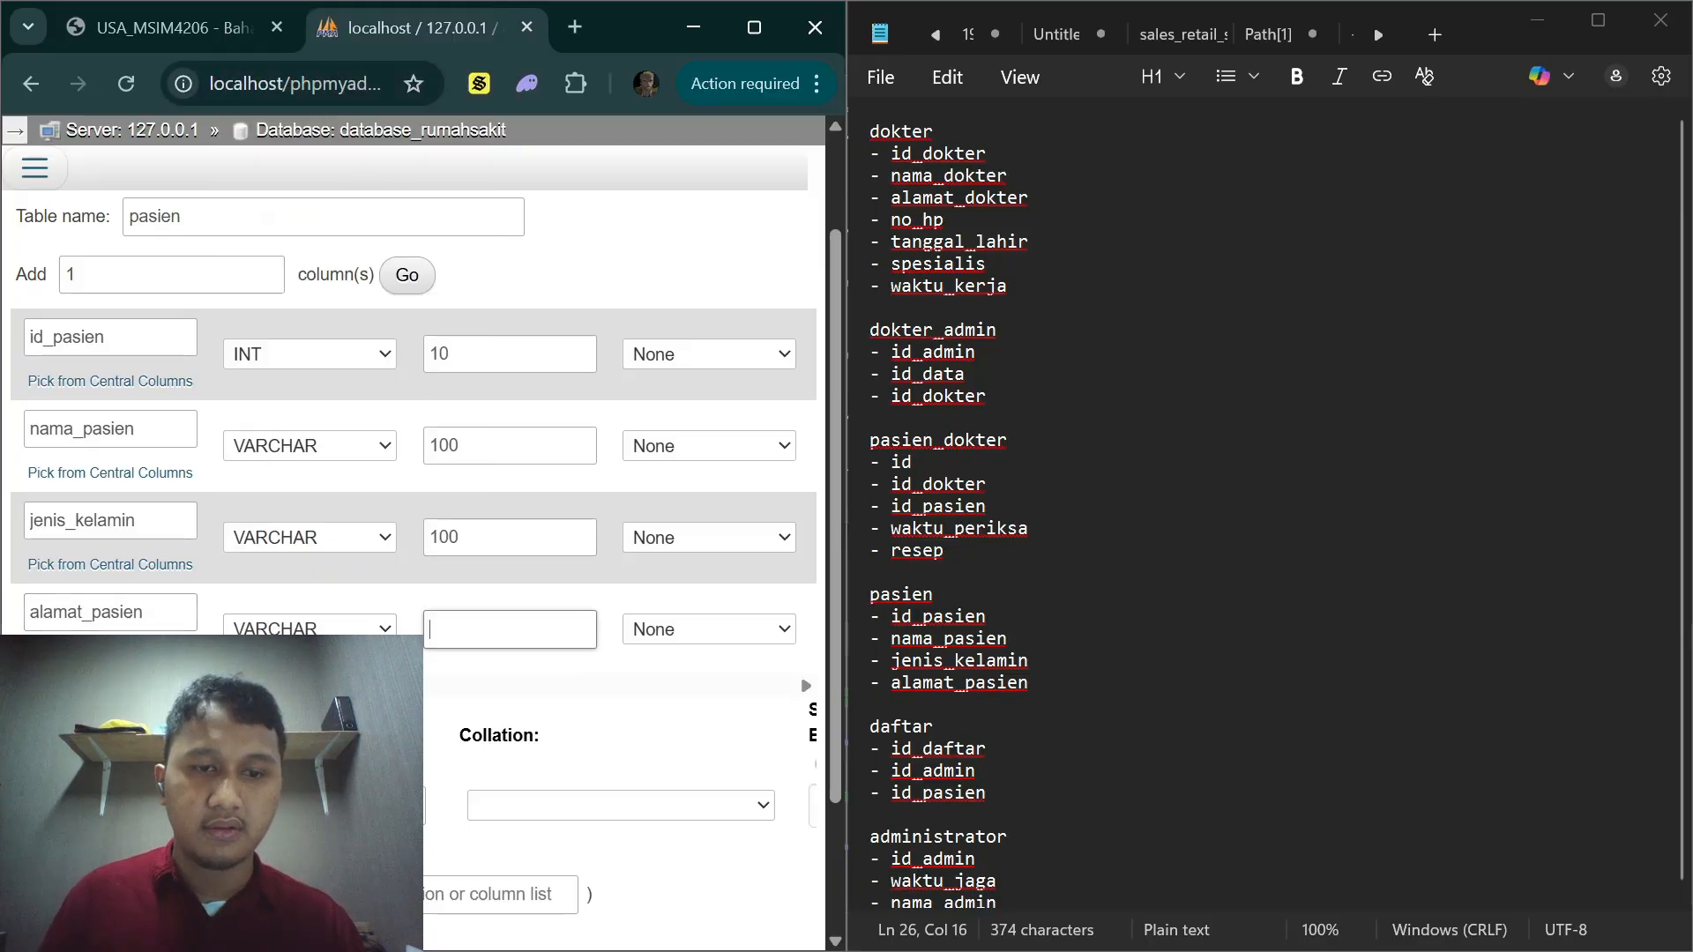
type("100")
scroll(585, 681, "down", 2)
left_click(769, 850)
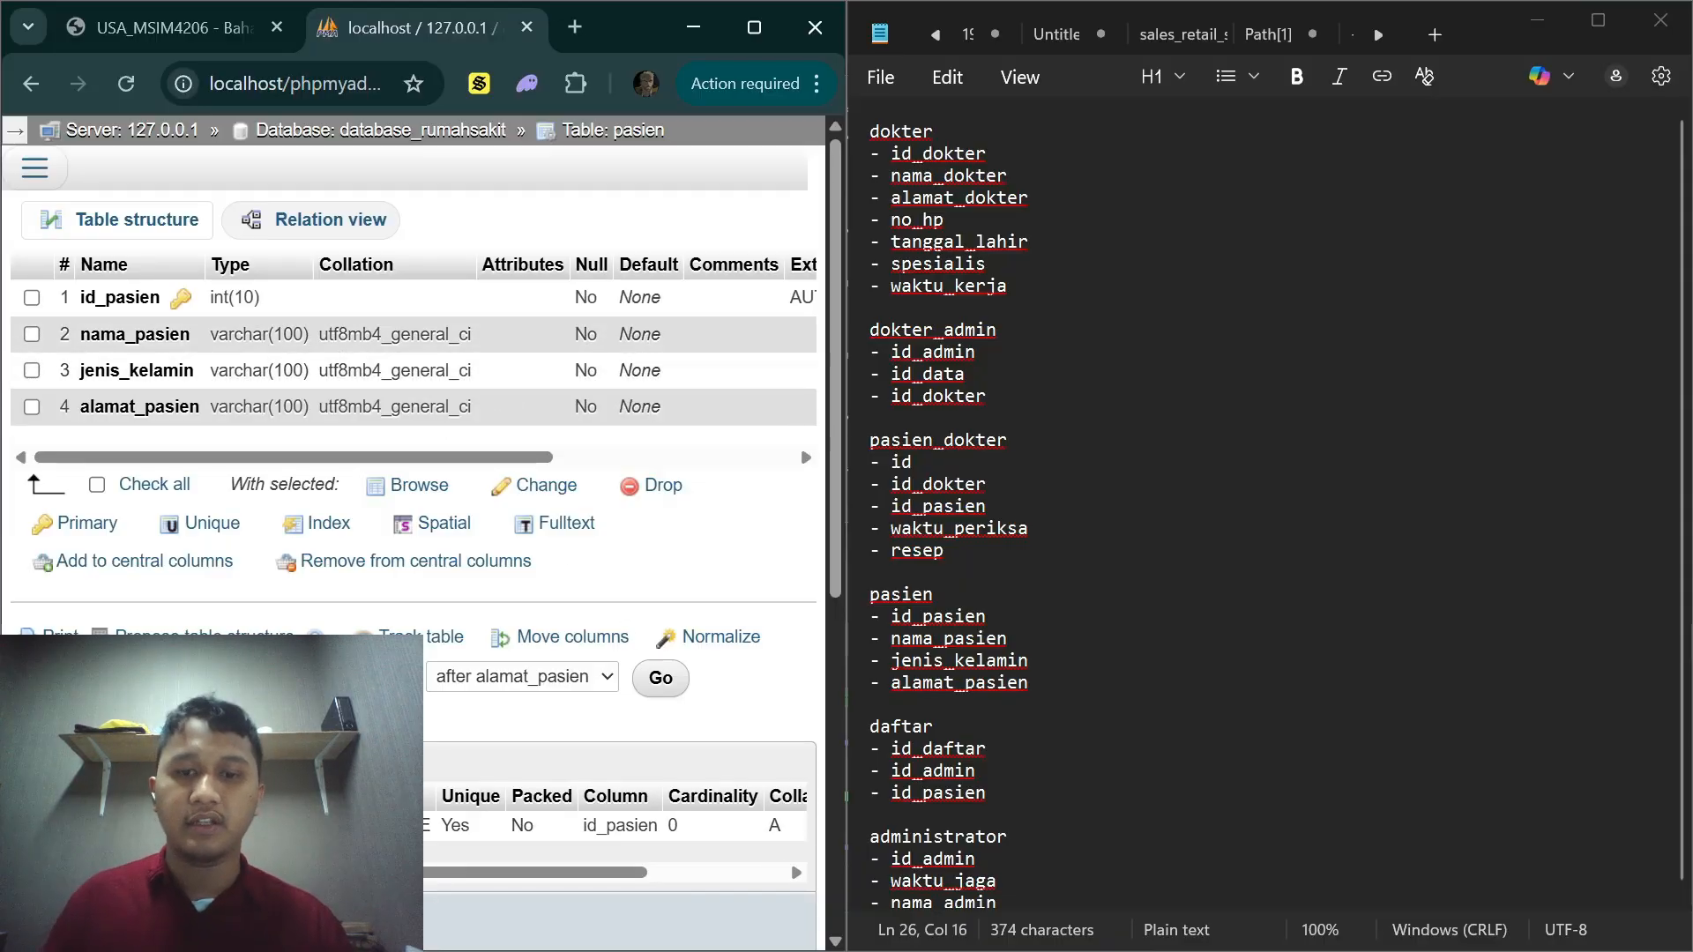
scroll(1041, 634, "down", 1)
left_click(13, 130)
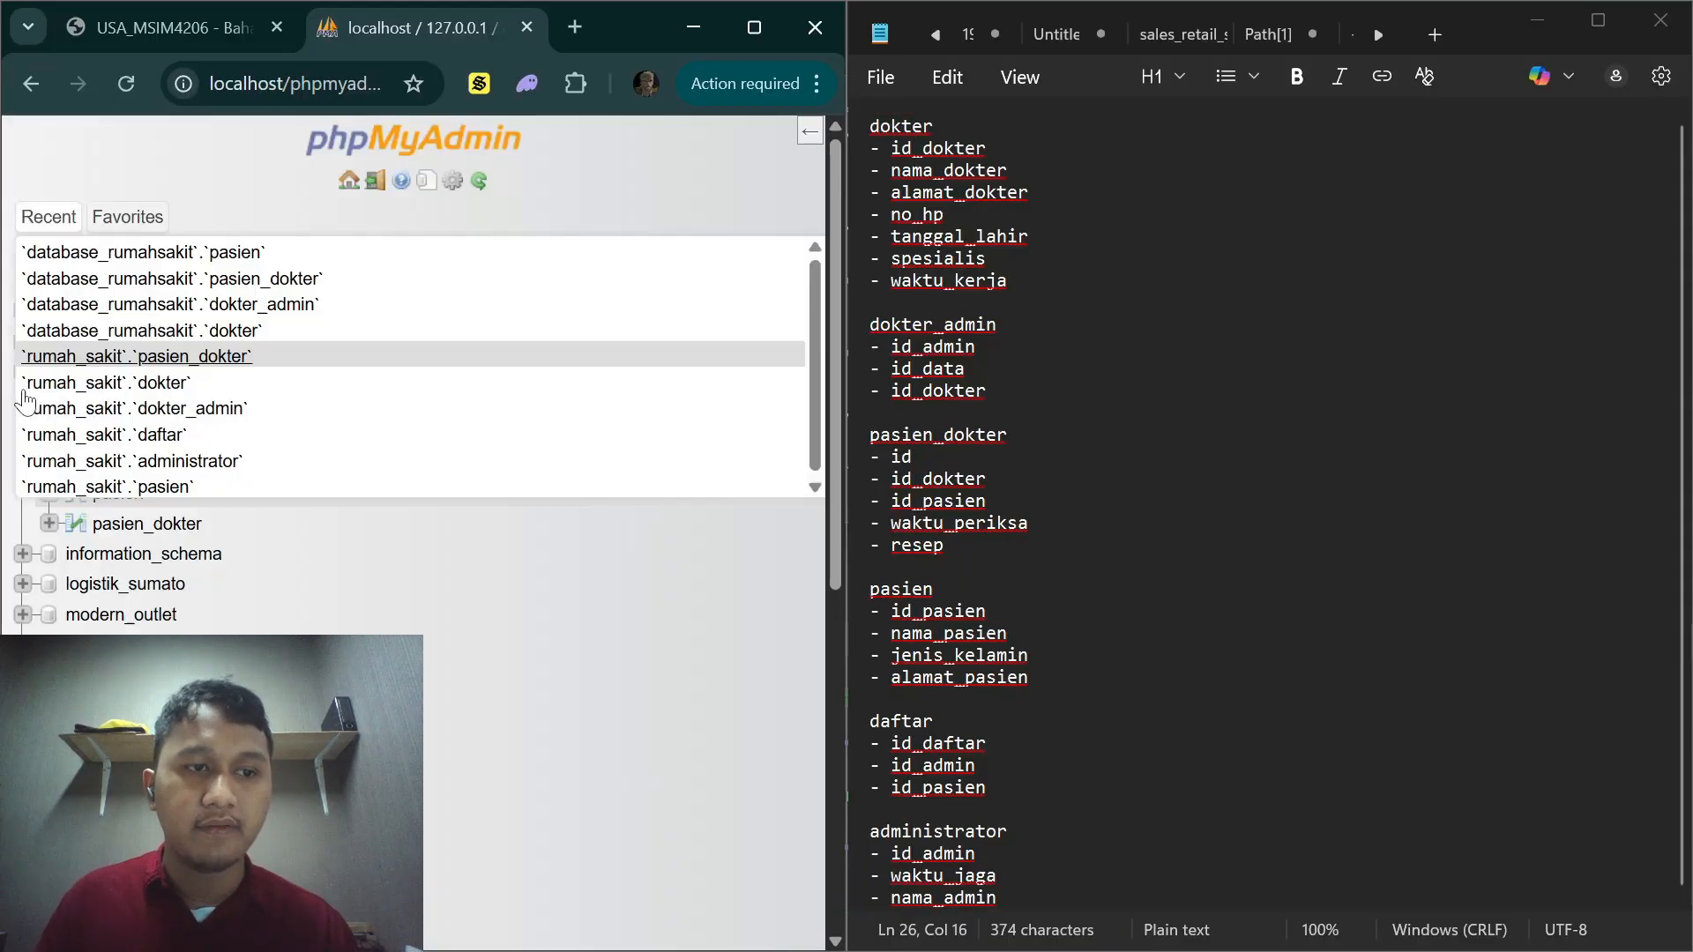
left_click(119, 384)
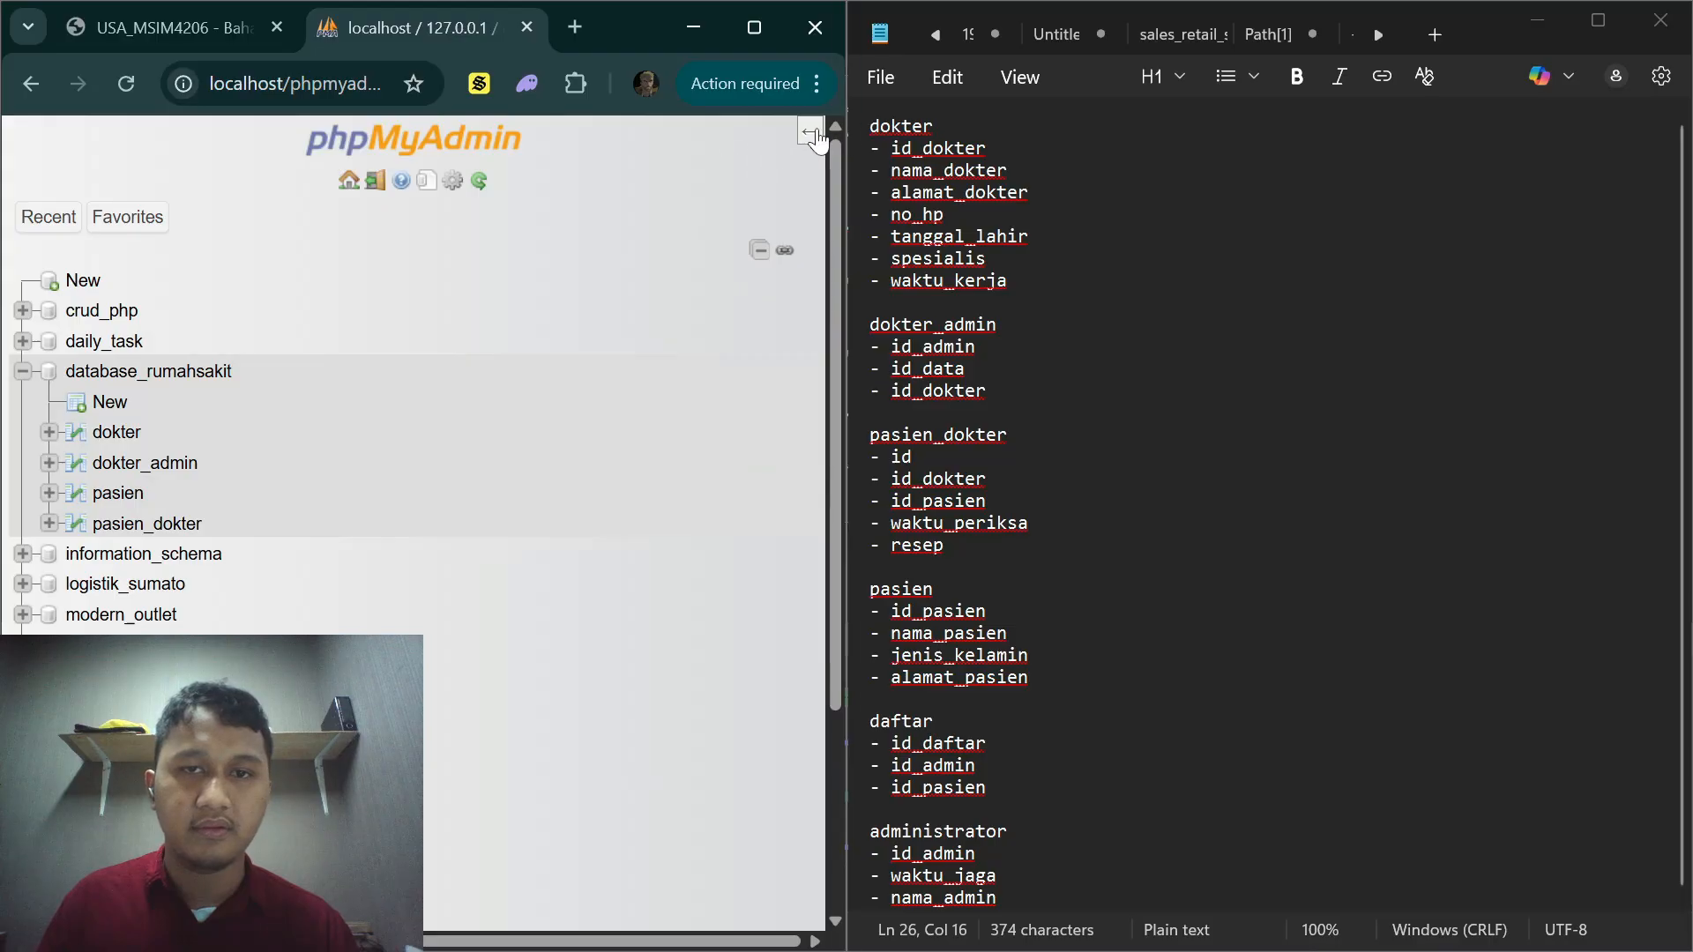
scroll(414, 352, "down", 3)
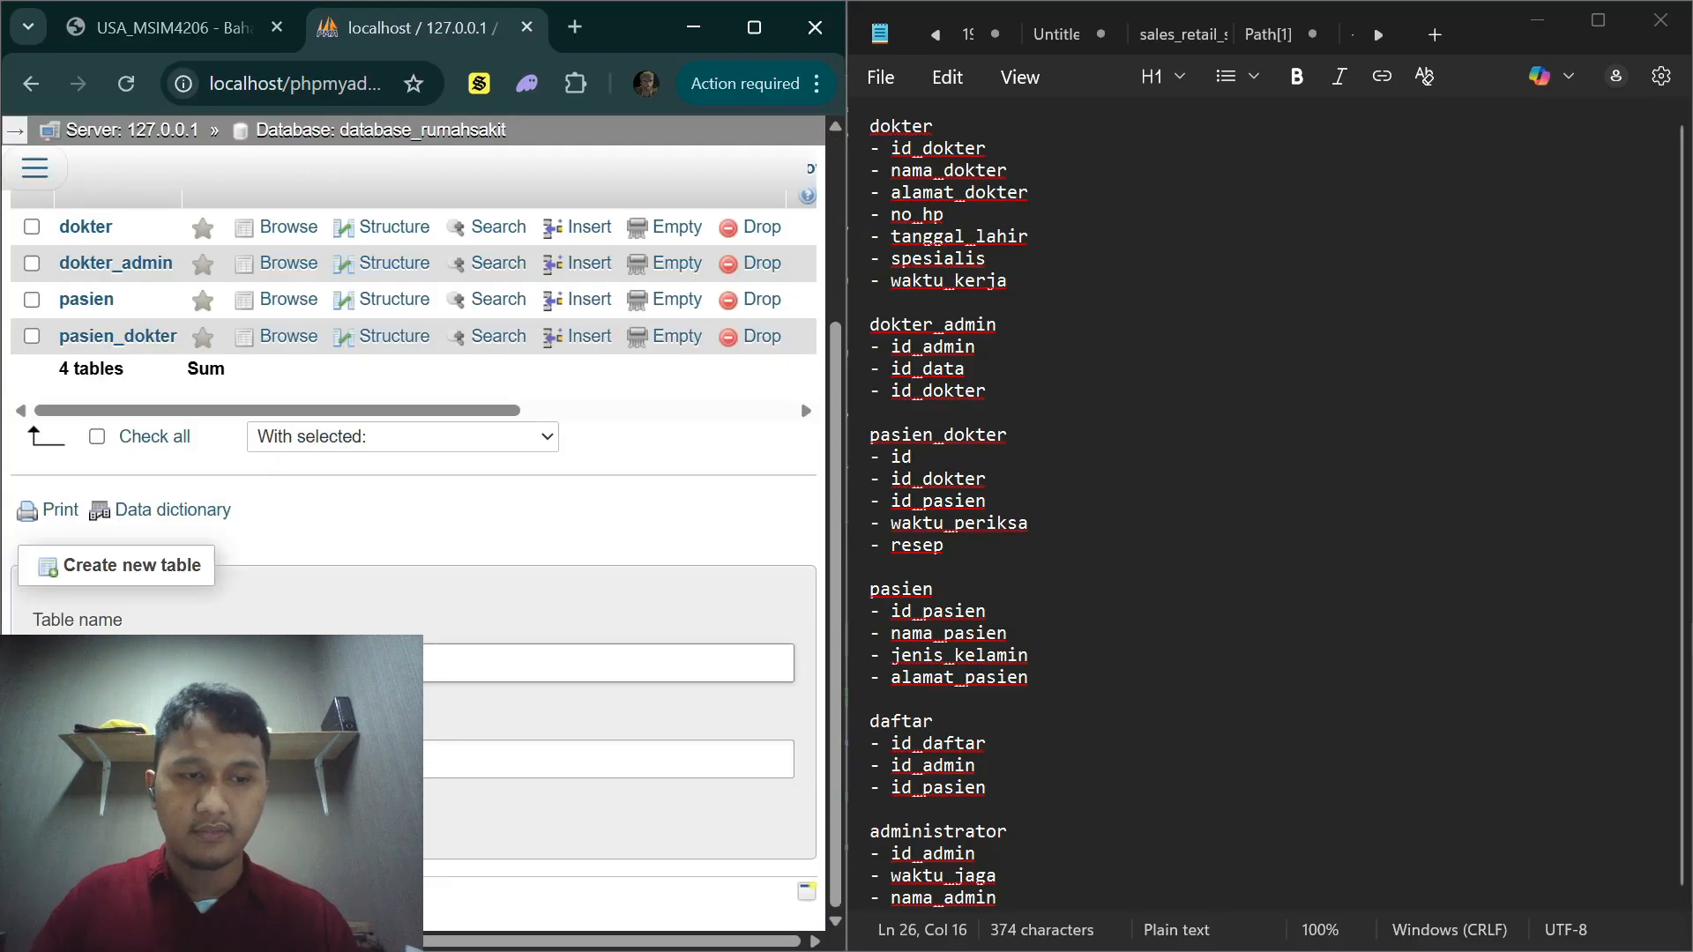
left_click(31, 84)
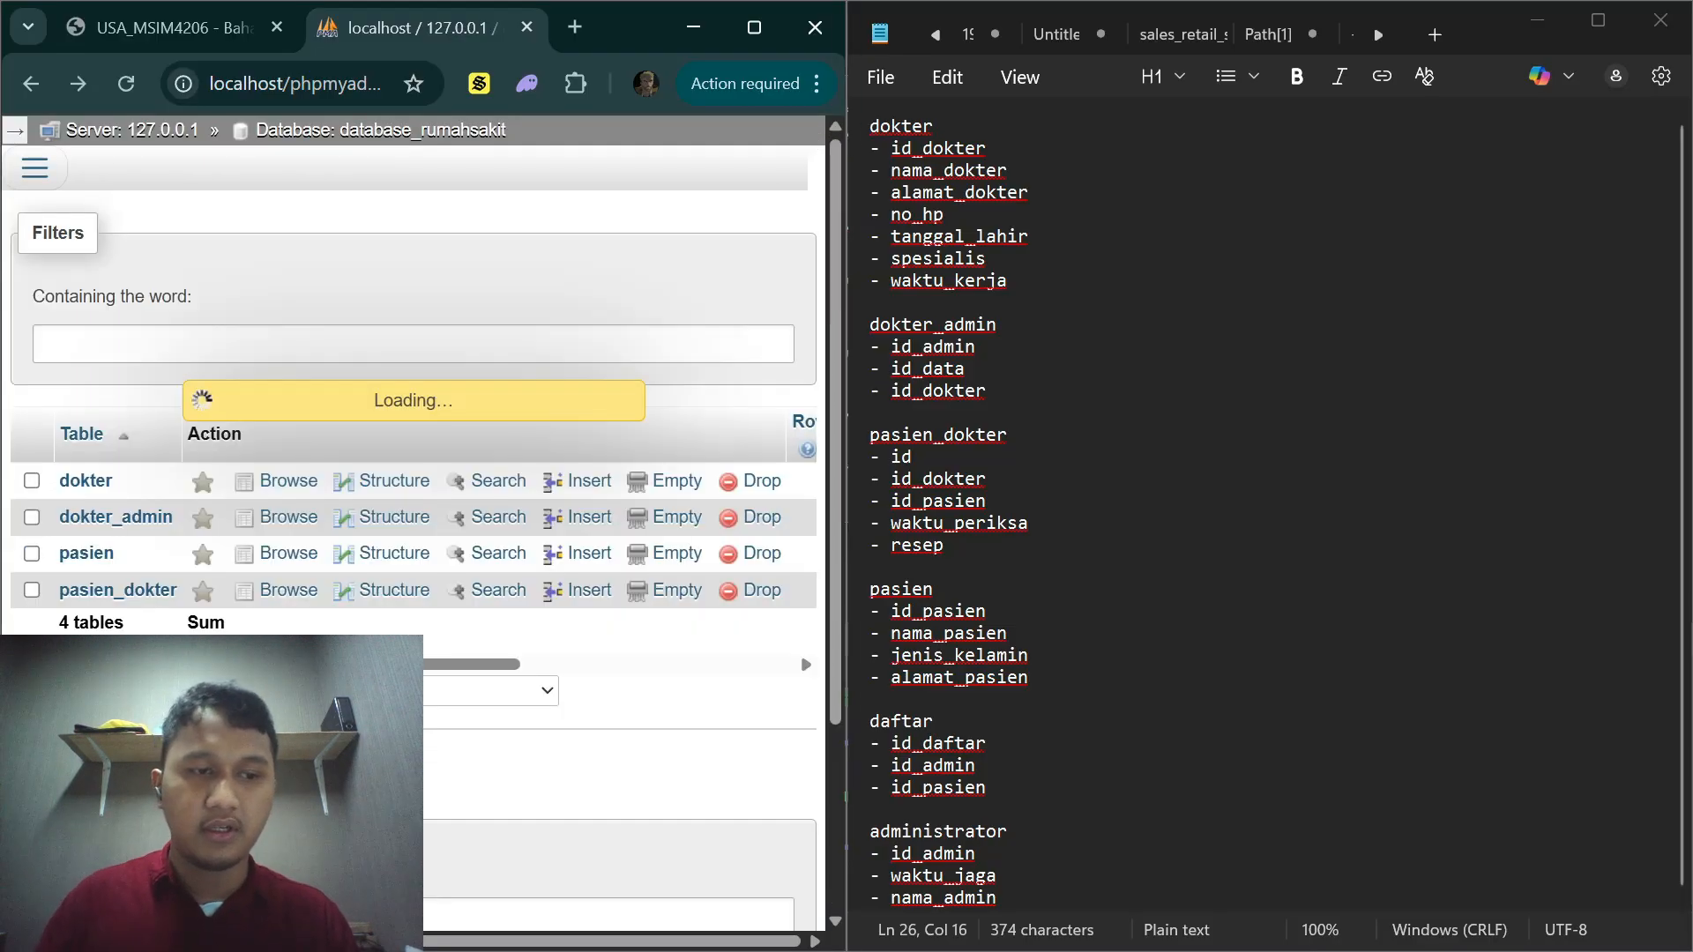
scroll(220, 481, "down", 6)
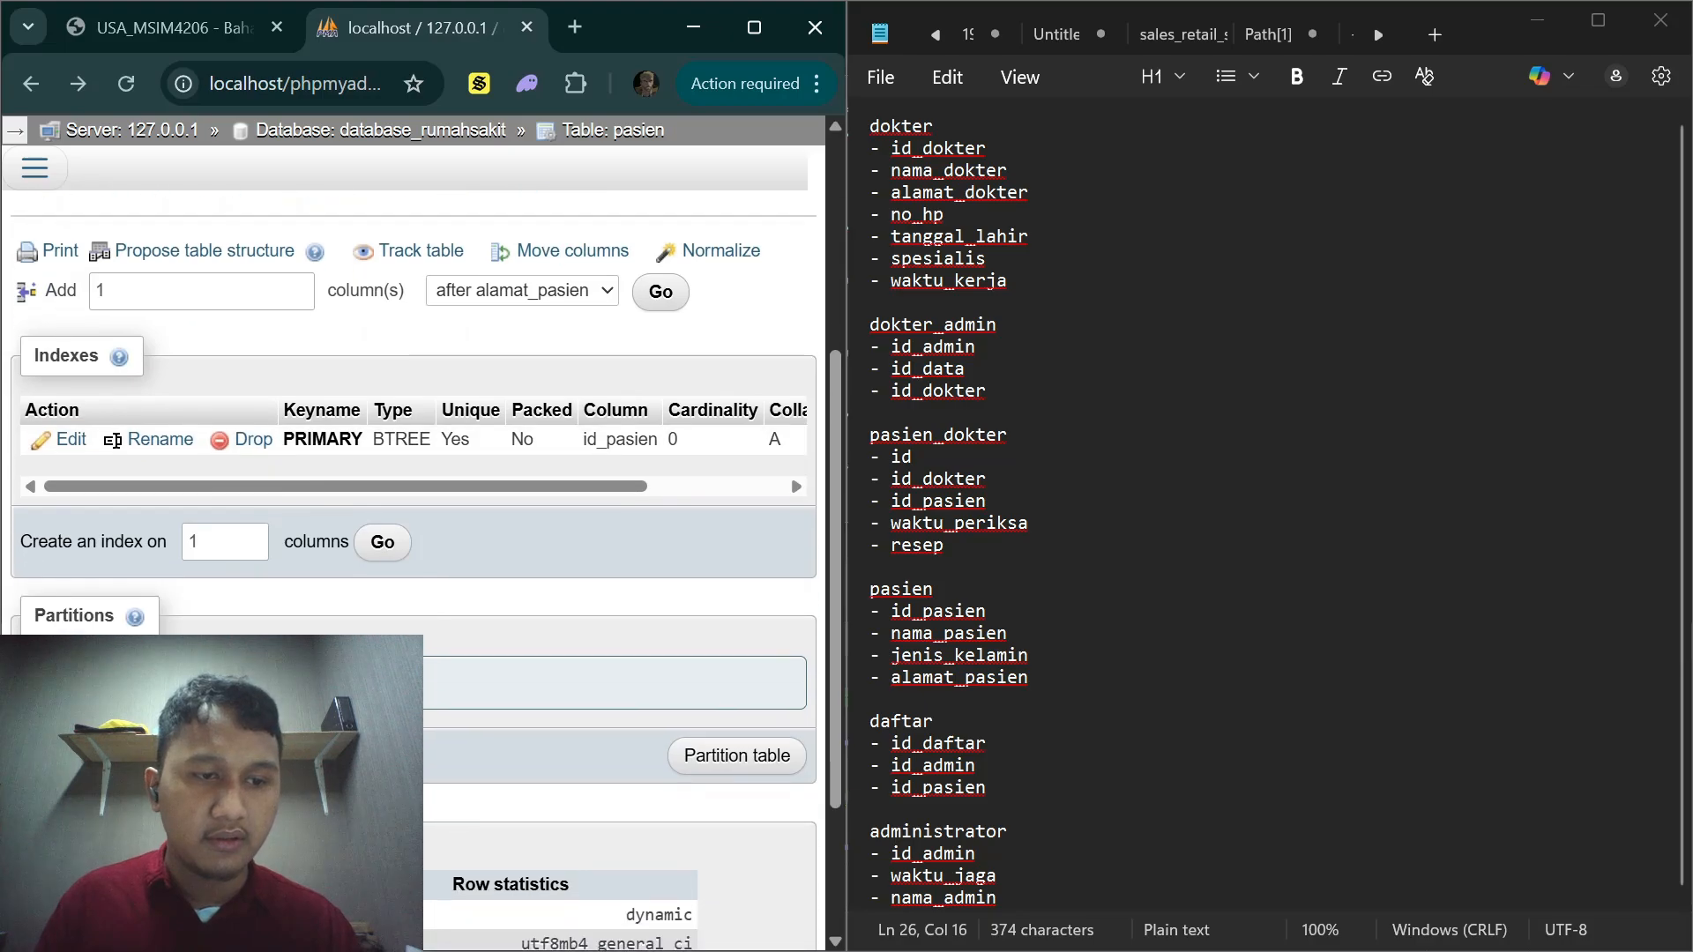
scroll(256, 491, "up", 6)
Step: Create a new table named daftar with three columns in the database_rumahsakit database
left_click(34, 167)
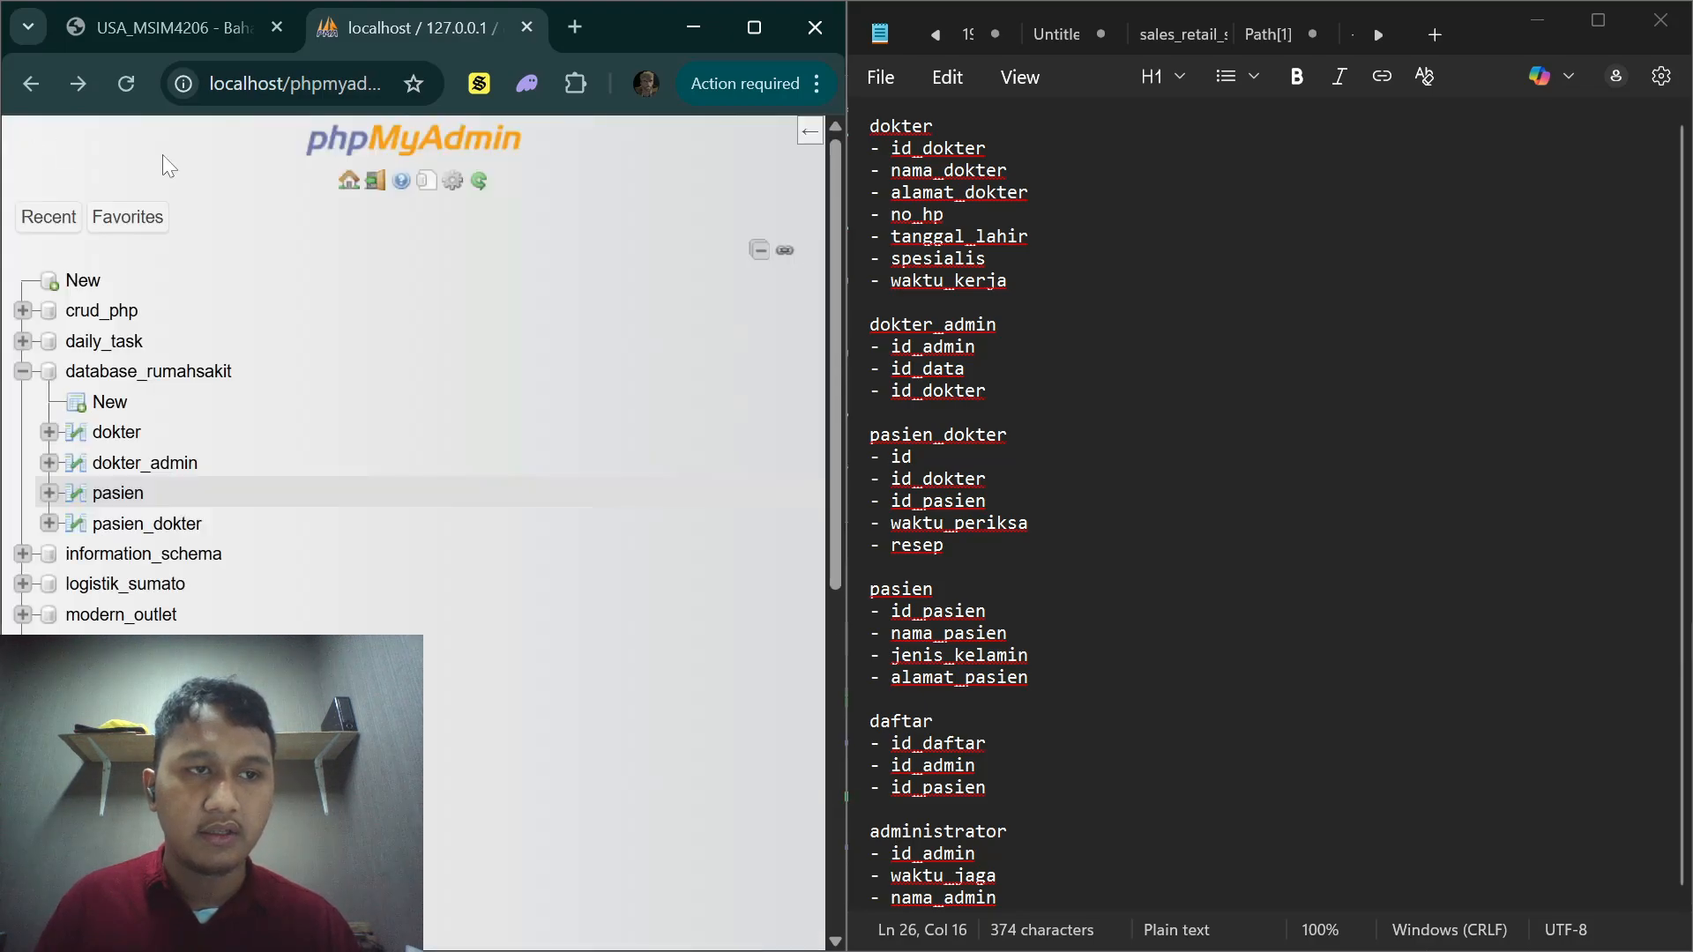
left_click(144, 383)
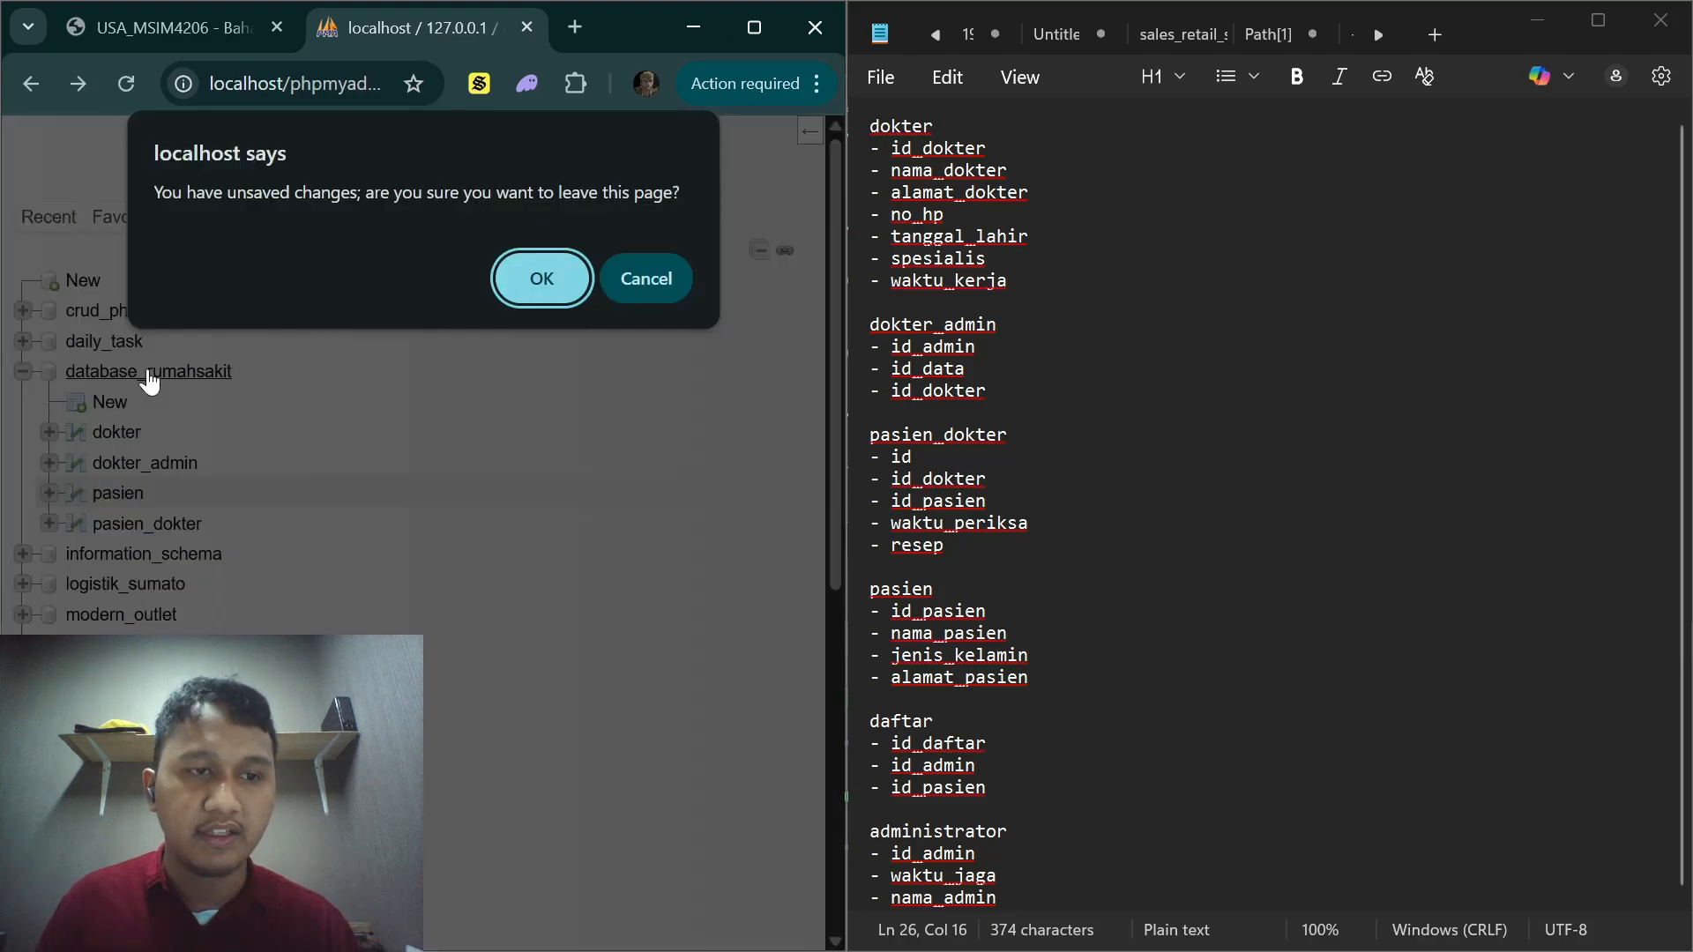
left_click(564, 280)
left_click(808, 133)
scroll(529, 441, "down", 3)
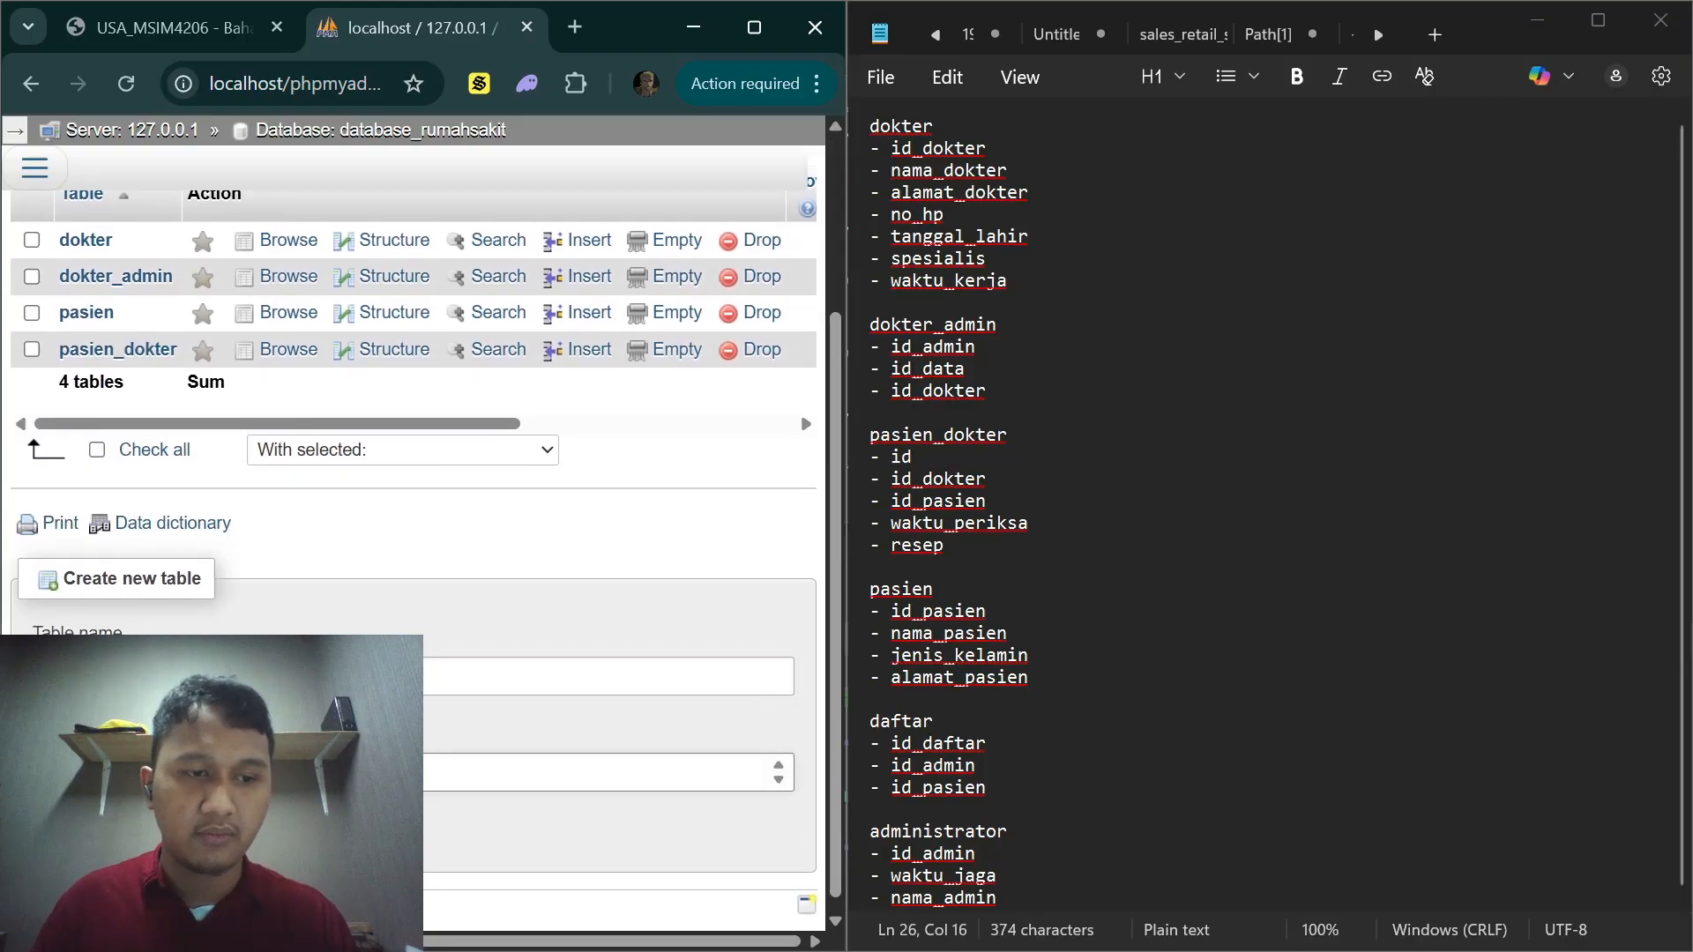
key("Return")
Step: Define the first daftar column as id_daftar, an INT of length 10 with auto-increment and a primary key index
left_click(147, 453)
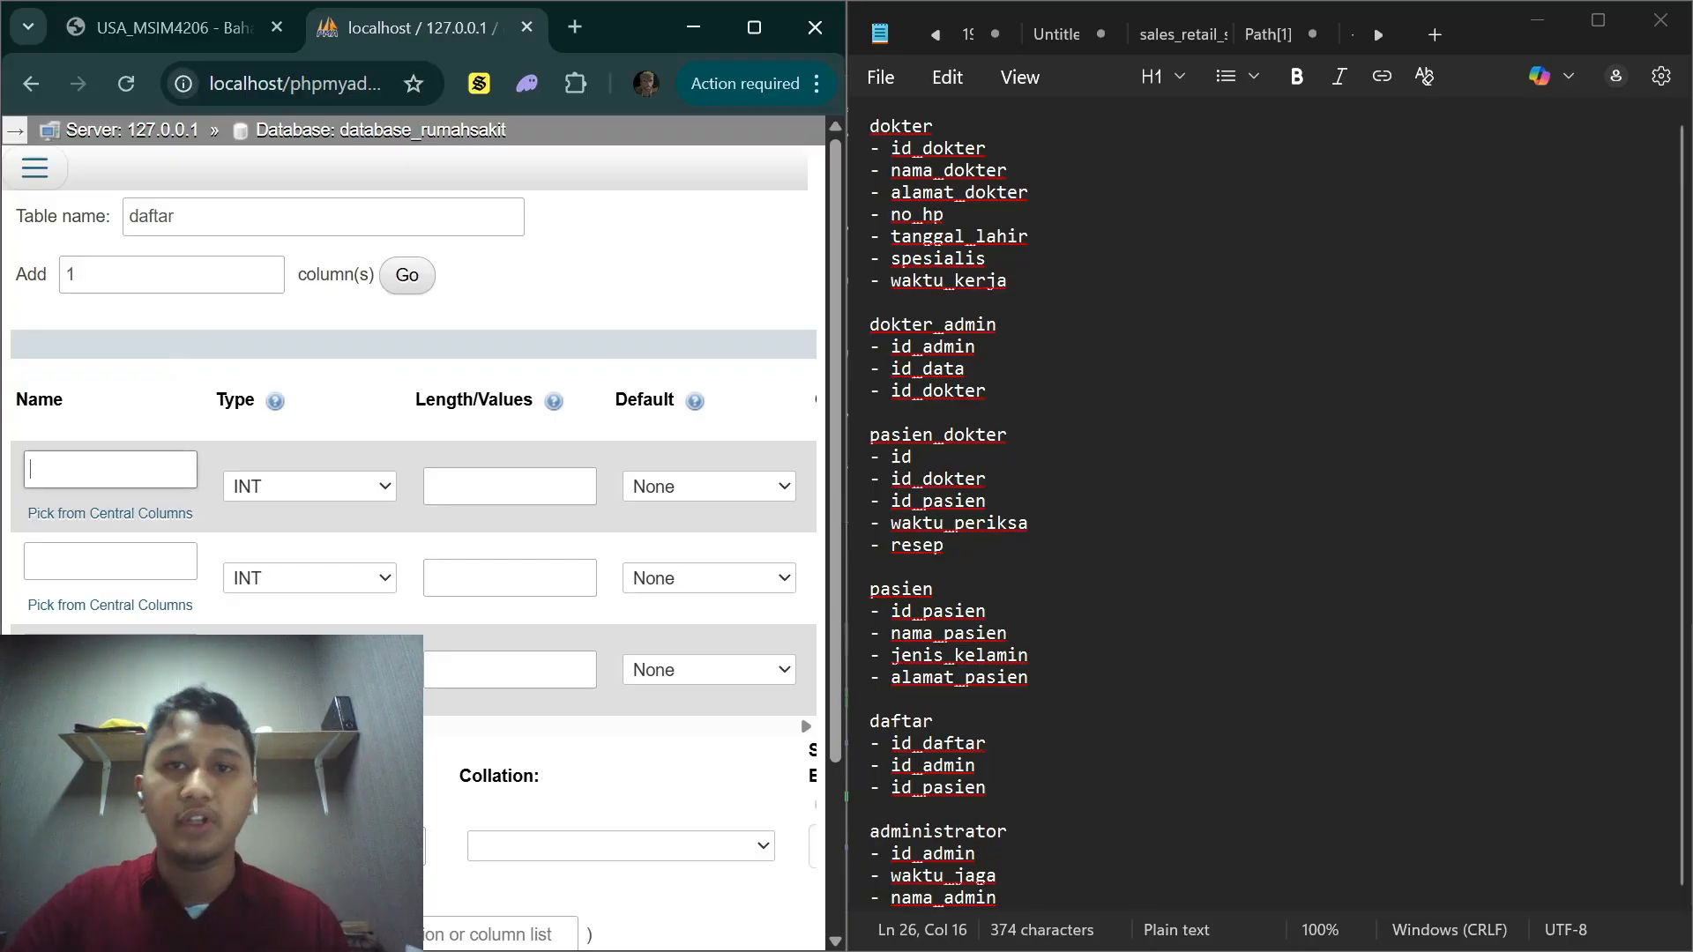
type("uid")
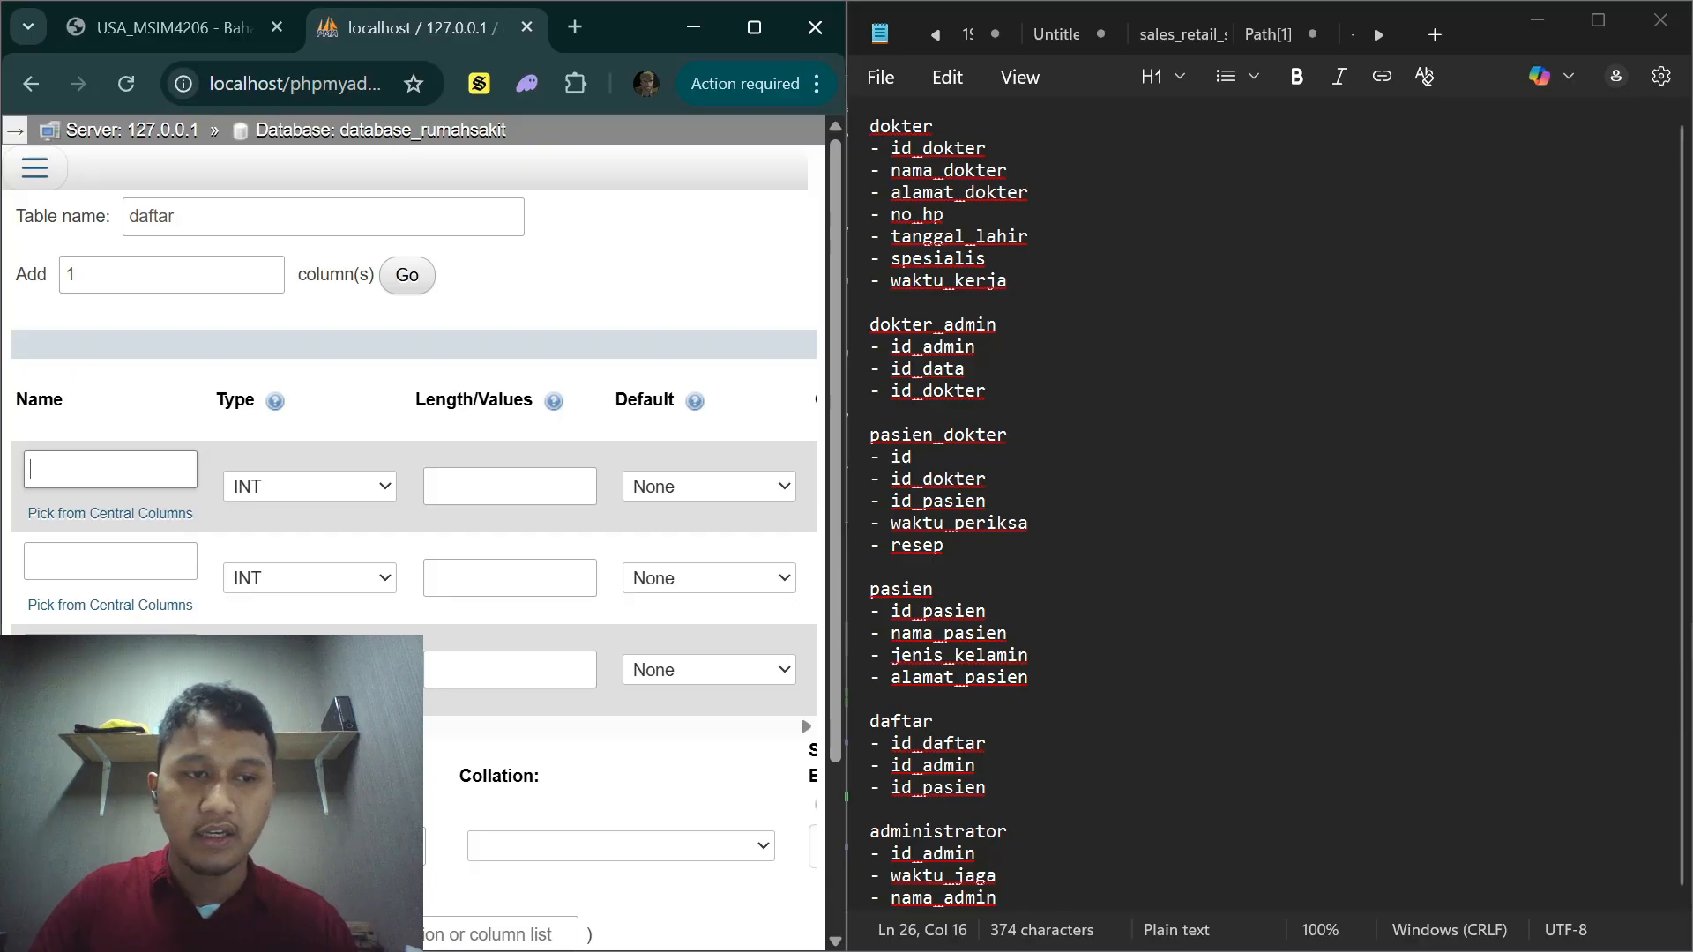
type("daftar")
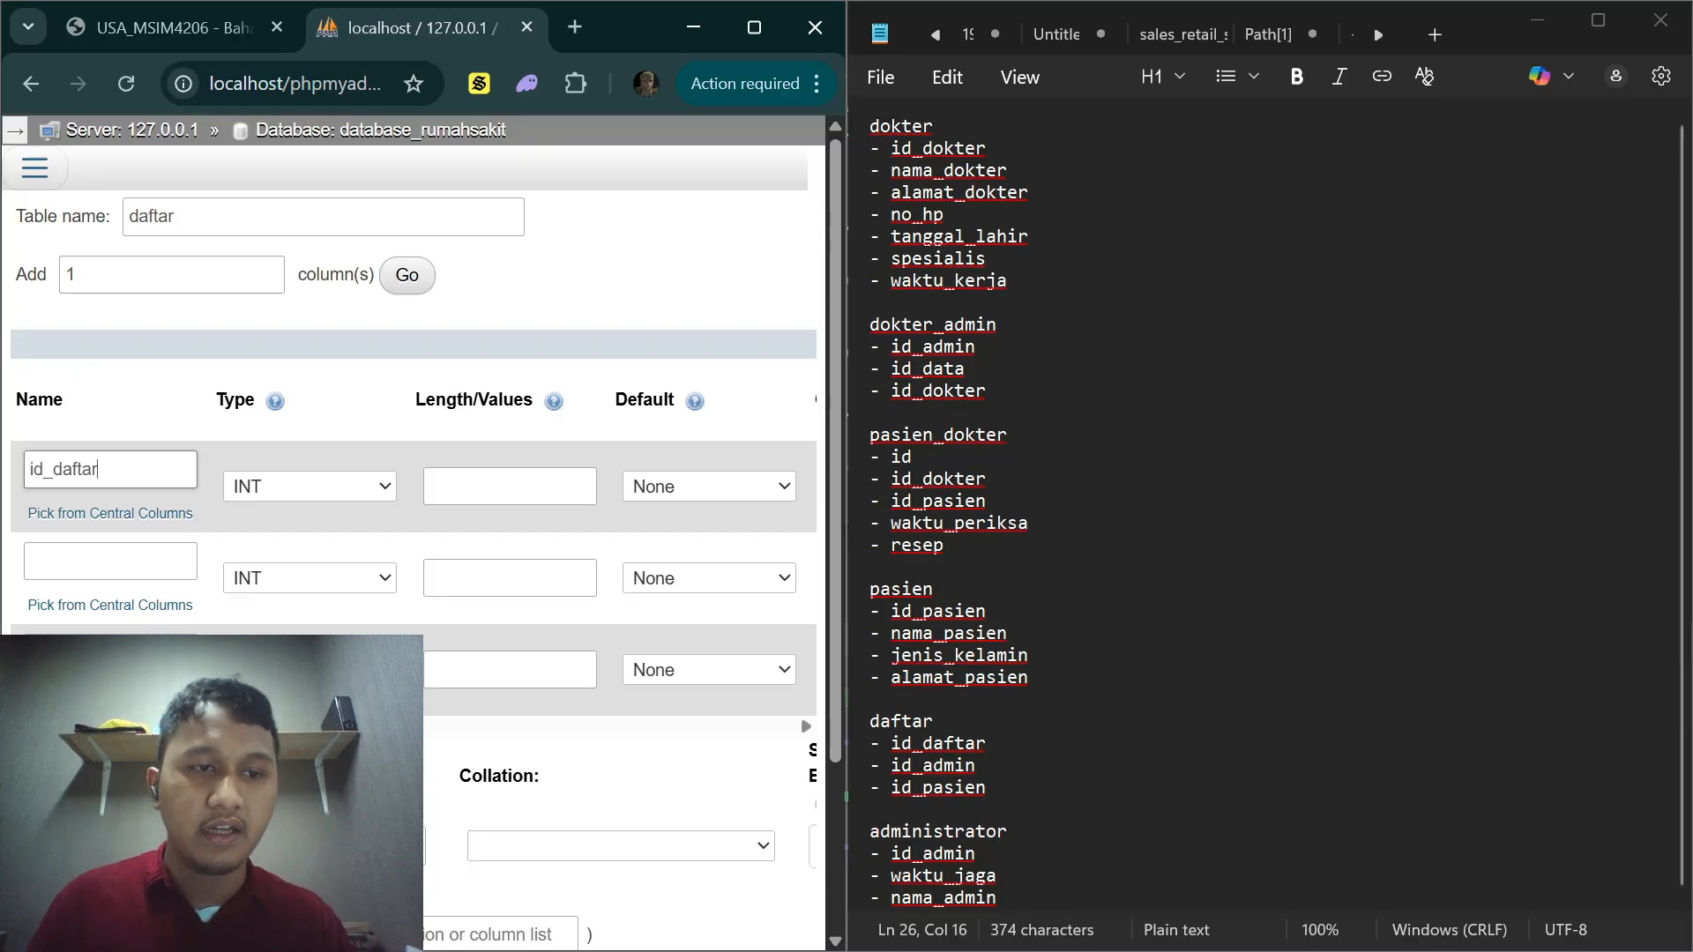
left_click(432, 487)
type("10")
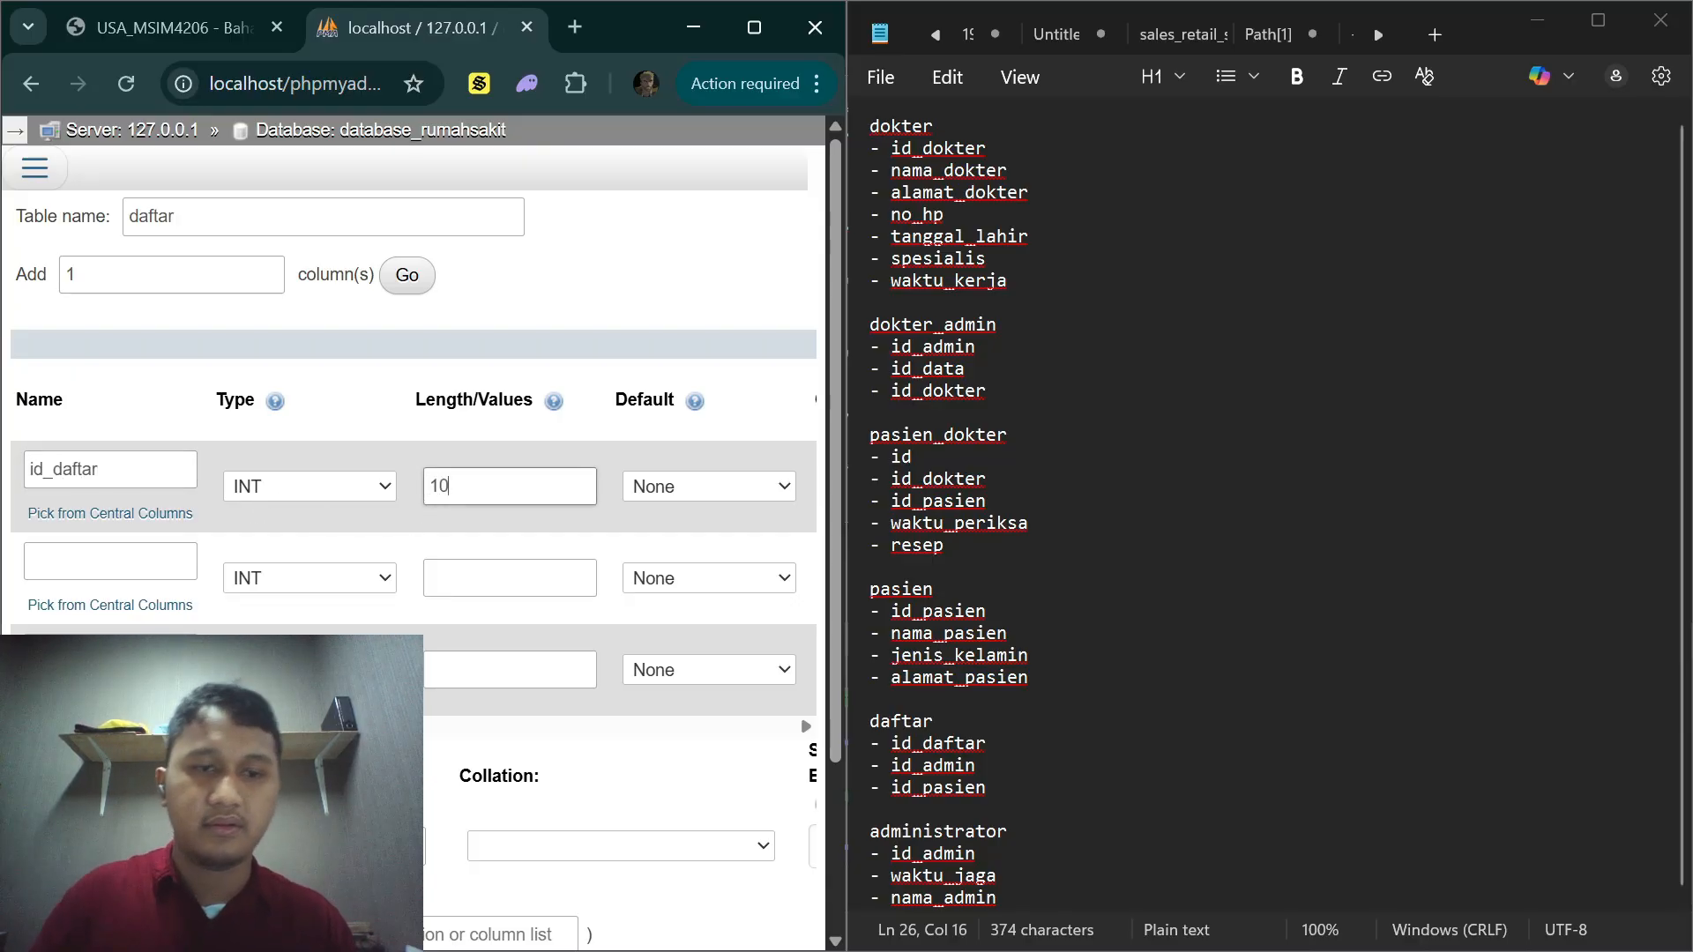
scroll(431, 485, "right", 5)
scroll(431, 485, "right", 2)
scroll(767, 497, "right", 1)
left_click(736, 488)
left_click(534, 558)
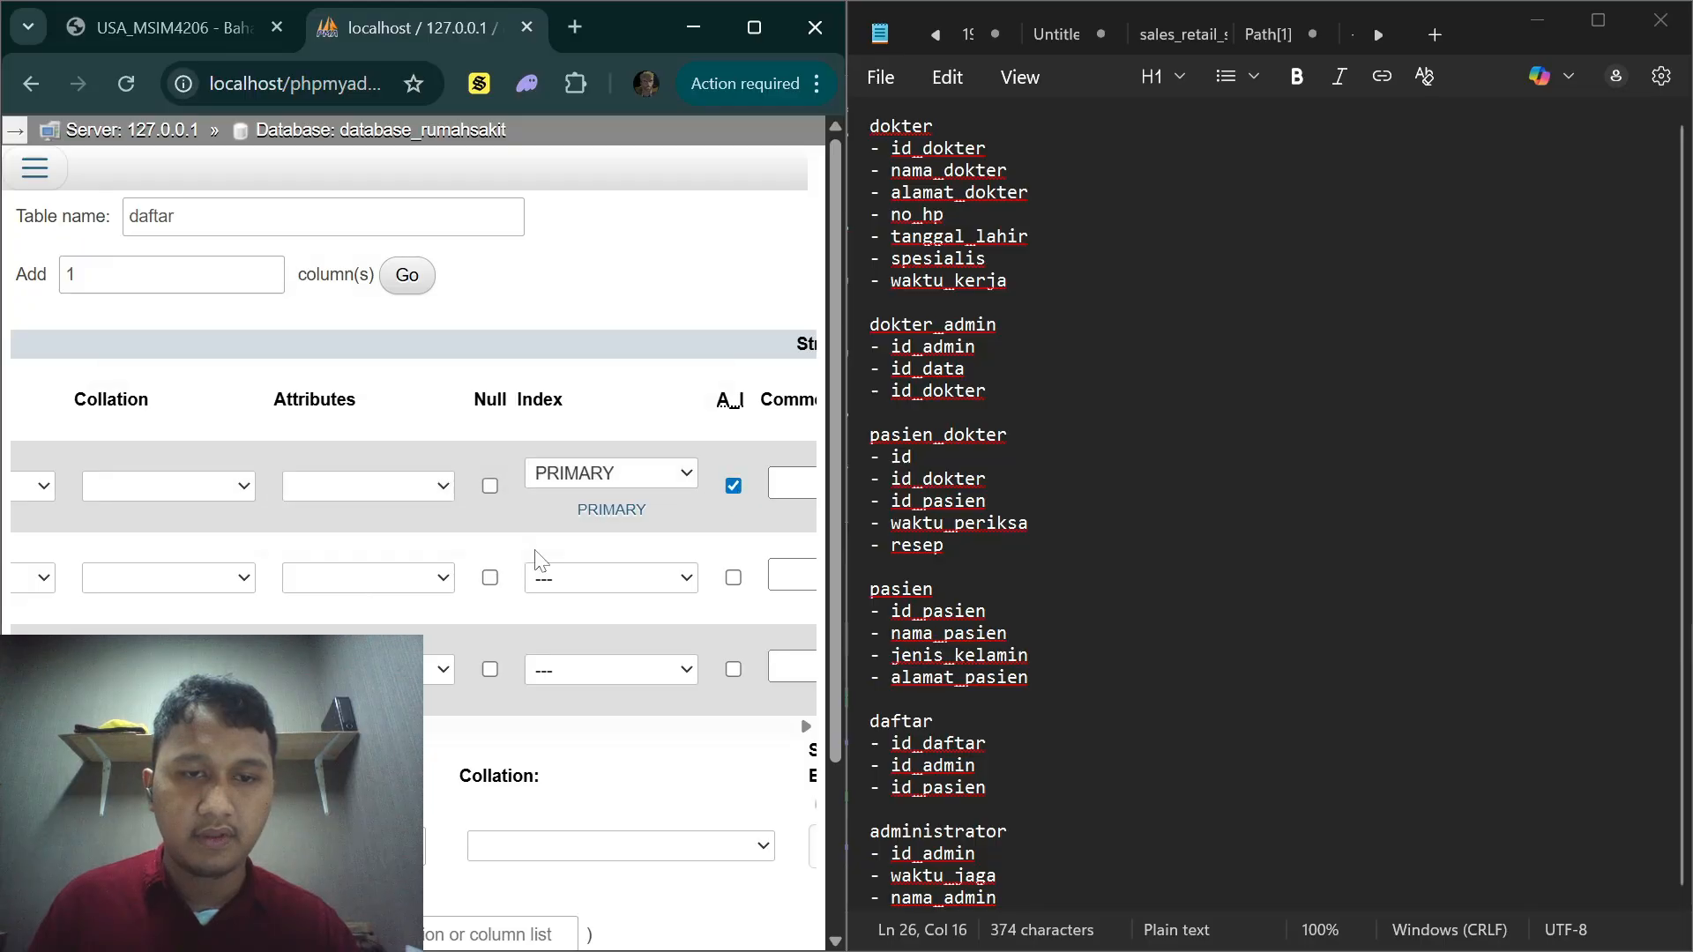
Step: Define the second daftar column as id_admin with type INT and length 10
scroll(529, 559, "left", 8)
left_click(186, 562)
type("id_admin")
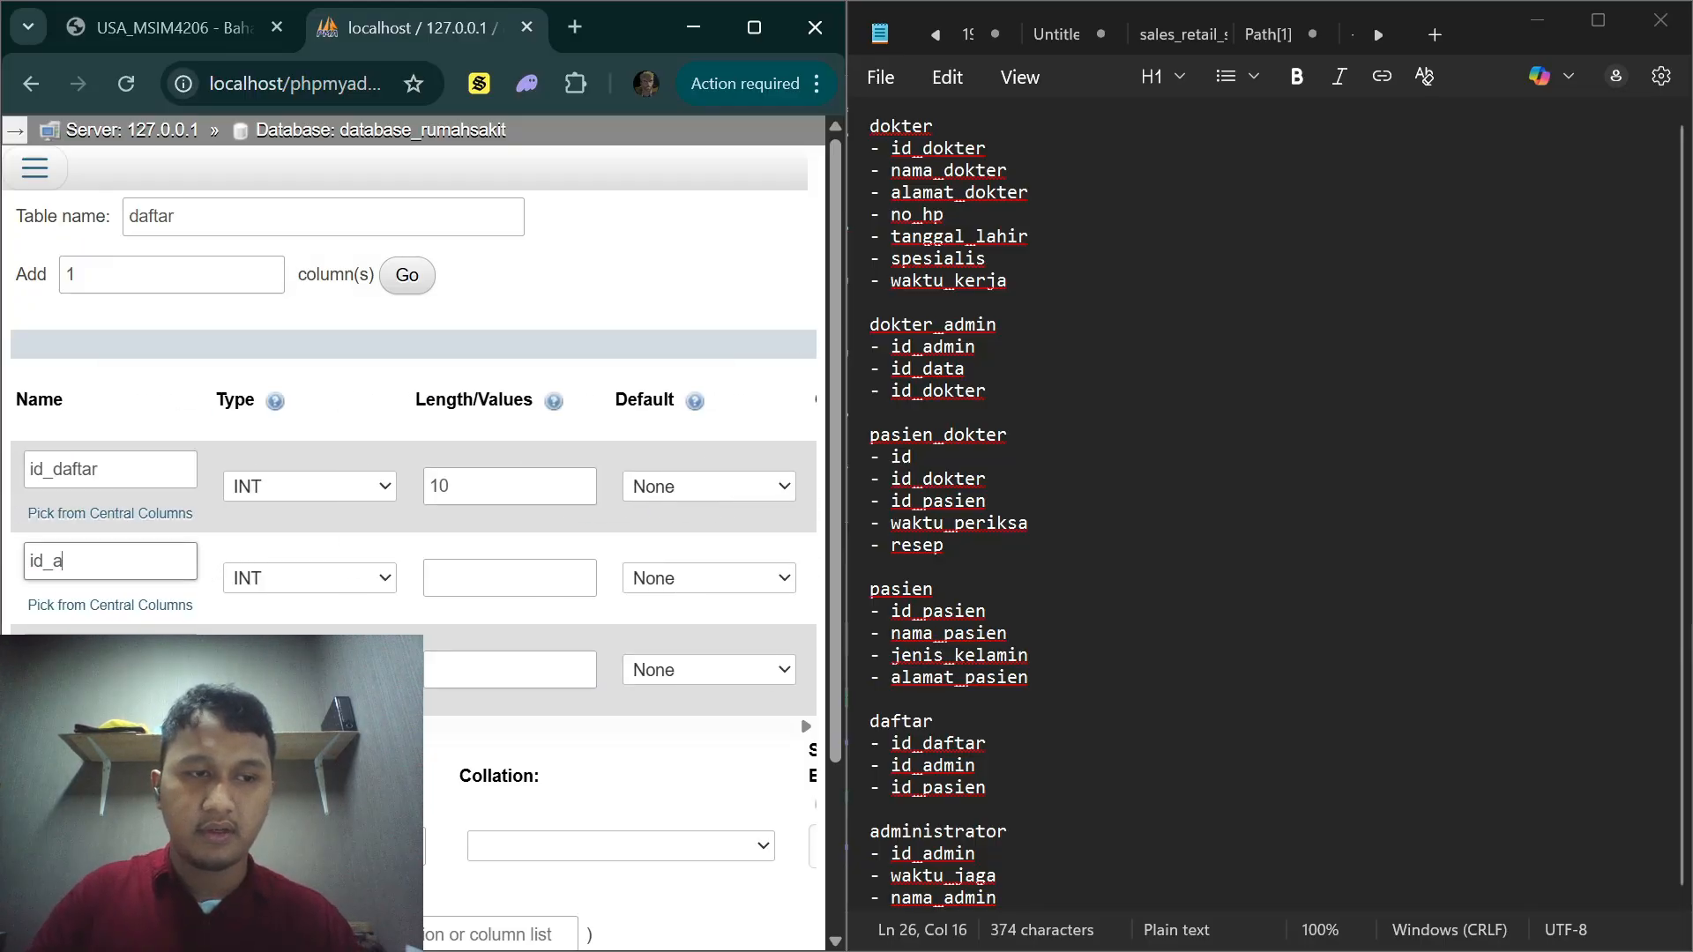
key("Tab")
key("Tab")
type("10")
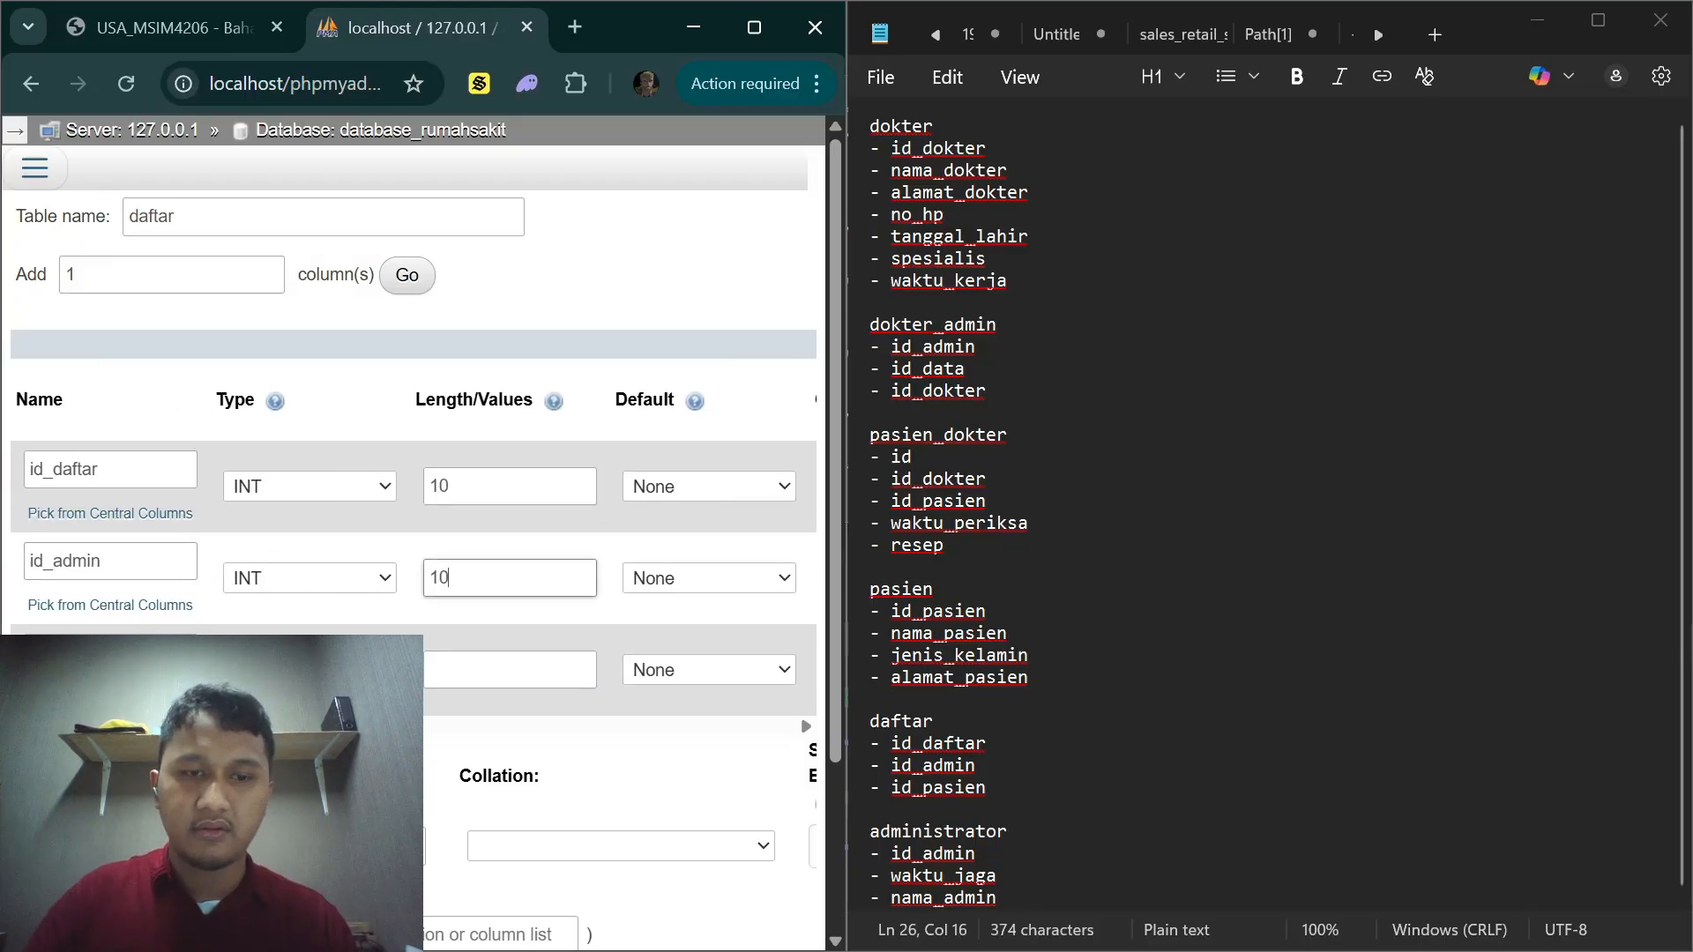
Step: Define the third daftar column as id_pasien with type INT and length 10, and save the table
key("Tab")
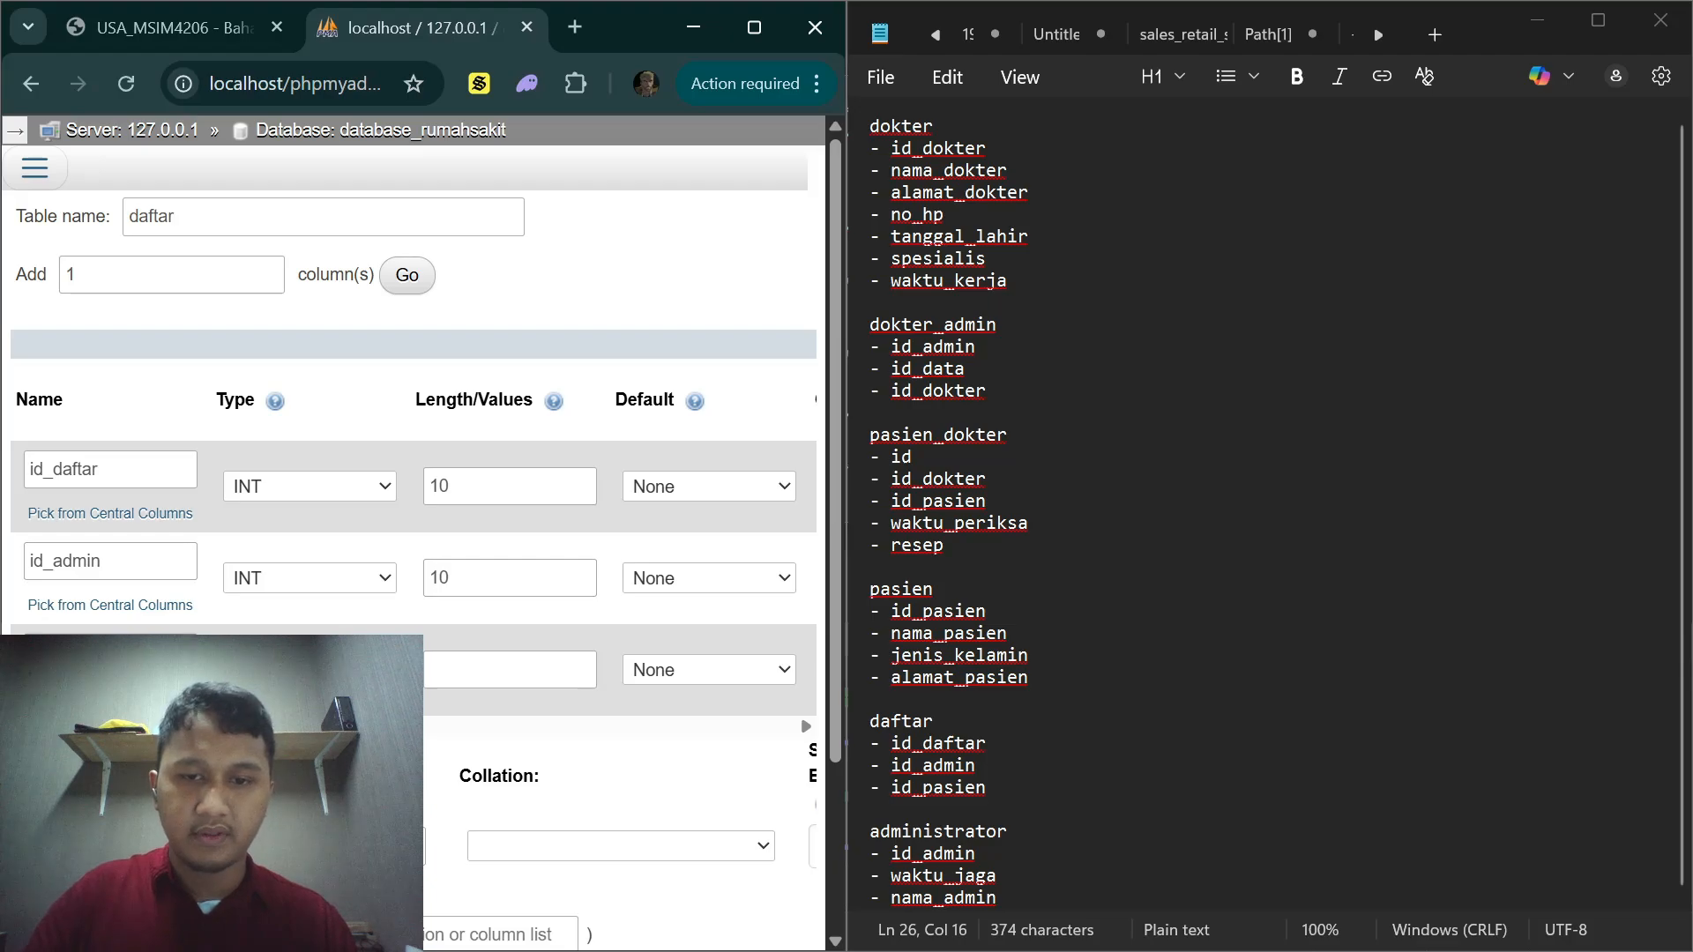
key("Tab")
key("Tab")
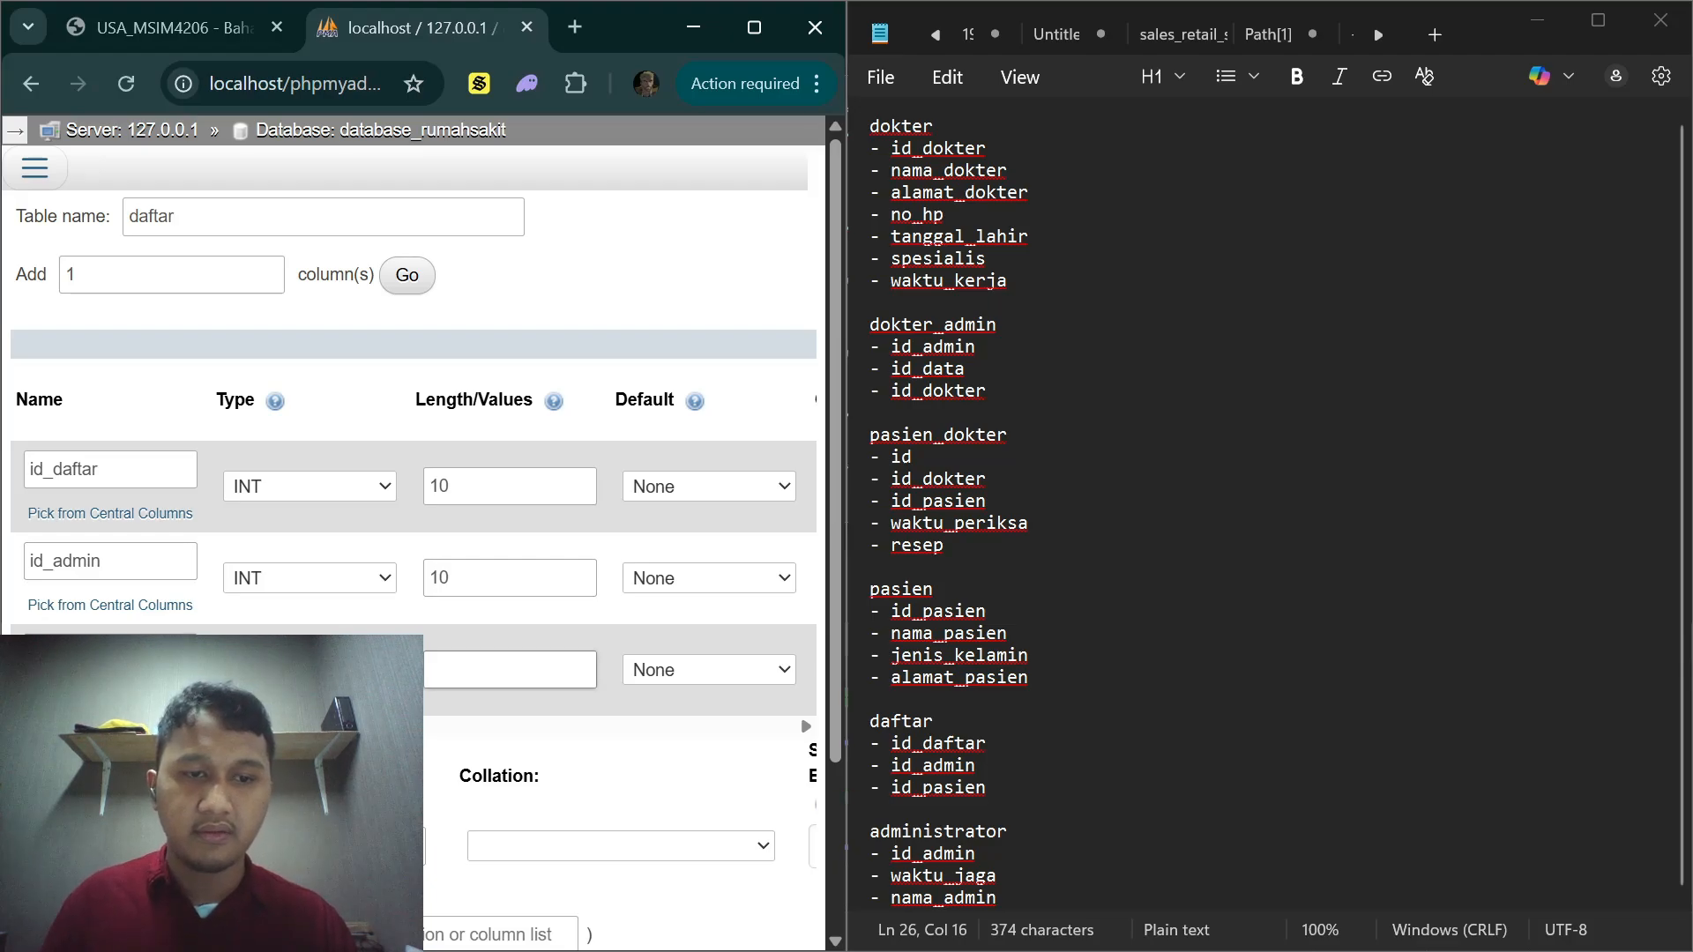
type("10")
scroll(536, 699, "down", 3)
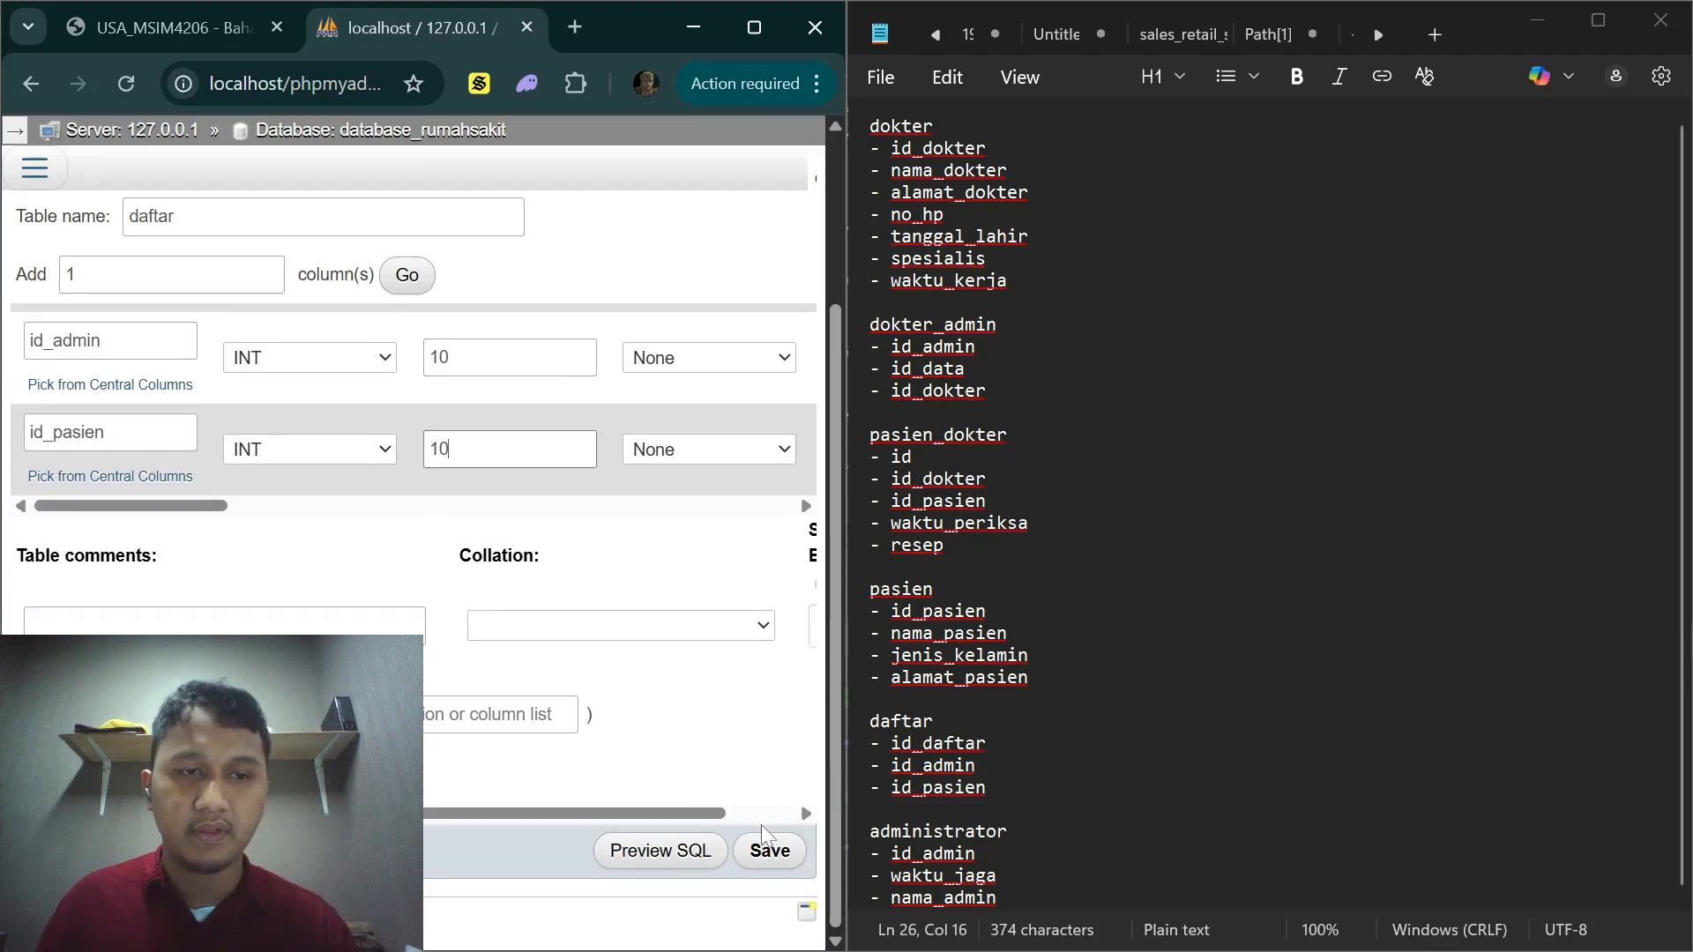
left_click(767, 851)
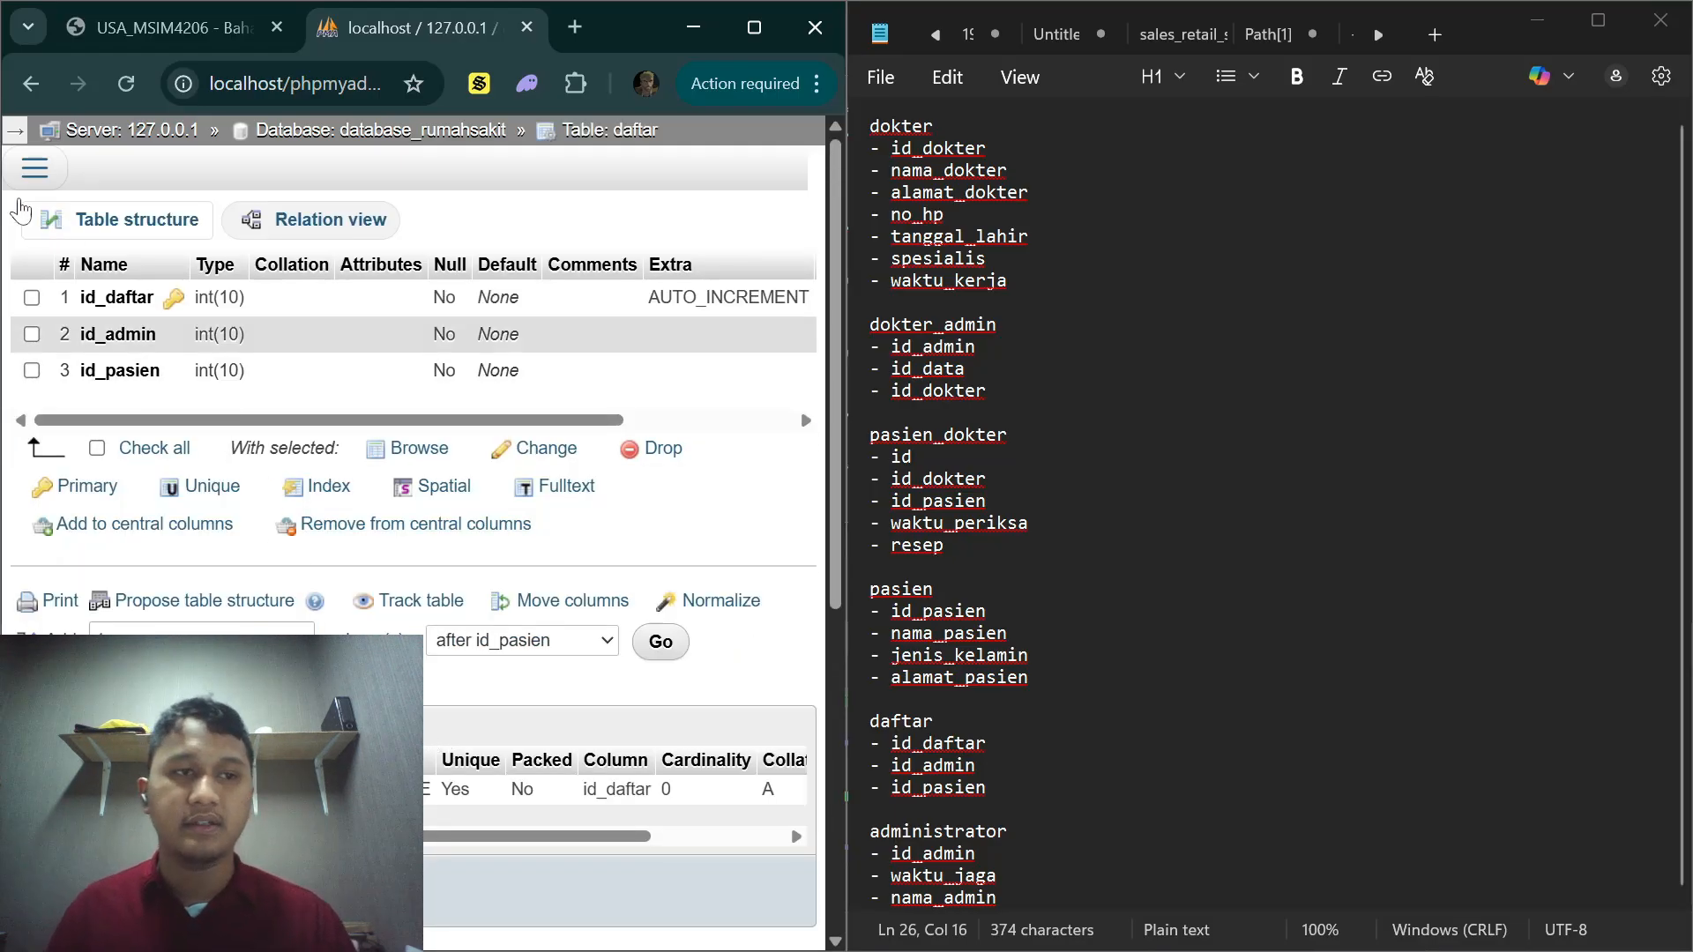
Step: Create a new table named administrator with three columns in the database_rumahsakit database
left_click(18, 137)
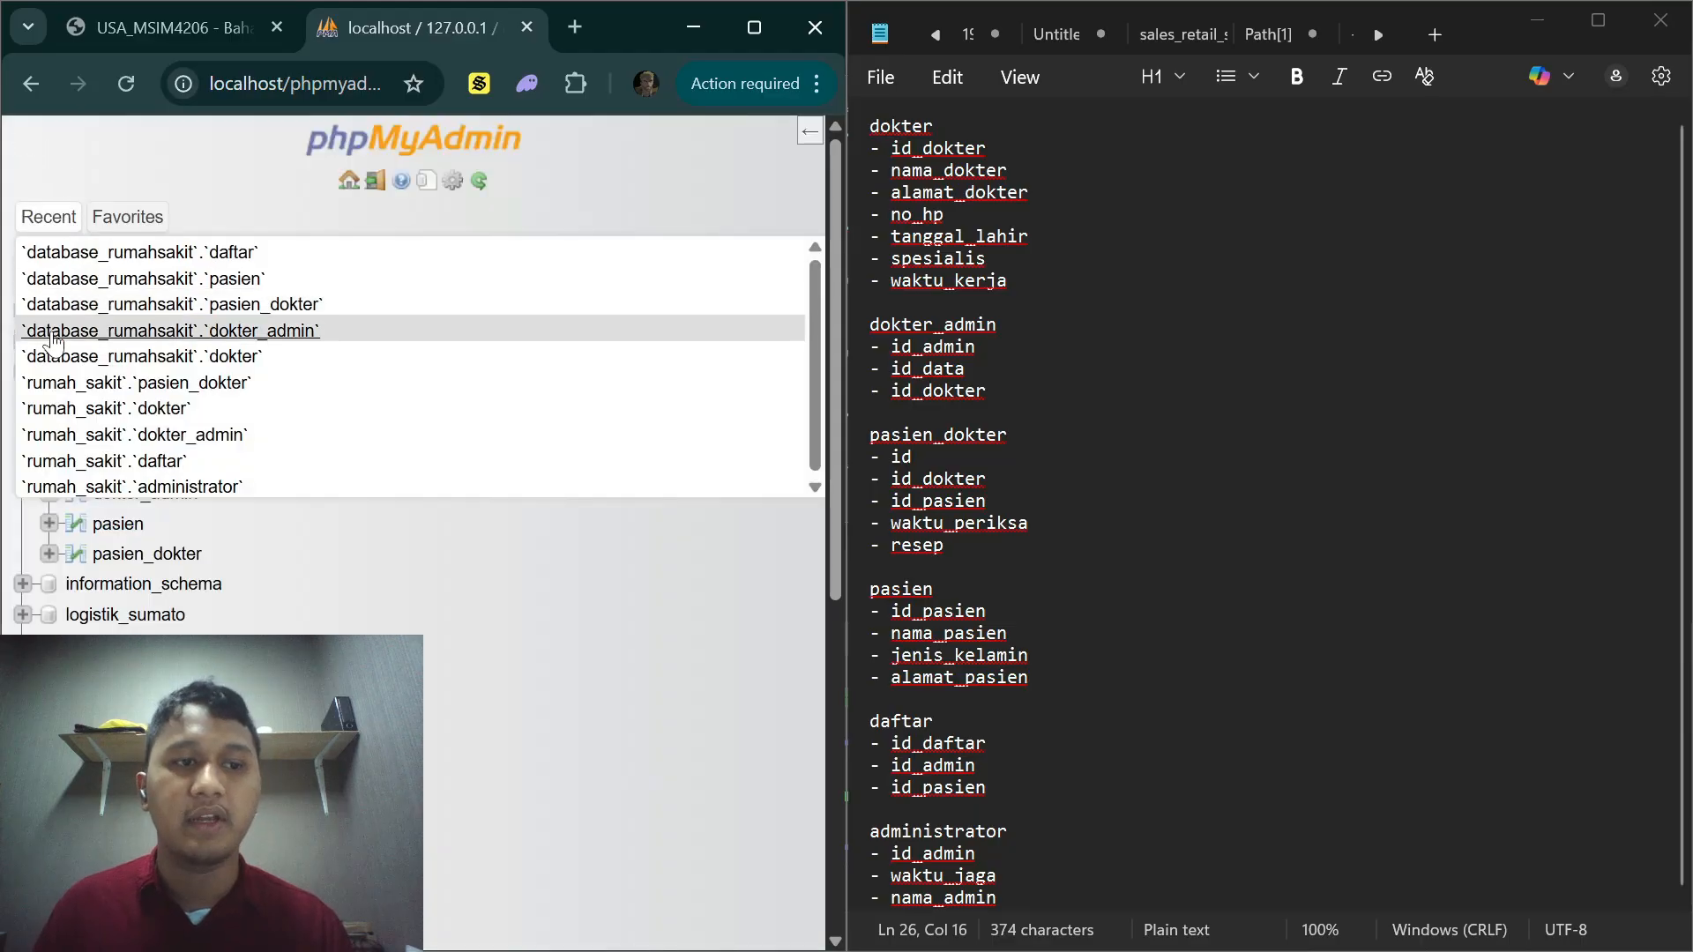
left_click(211, 375)
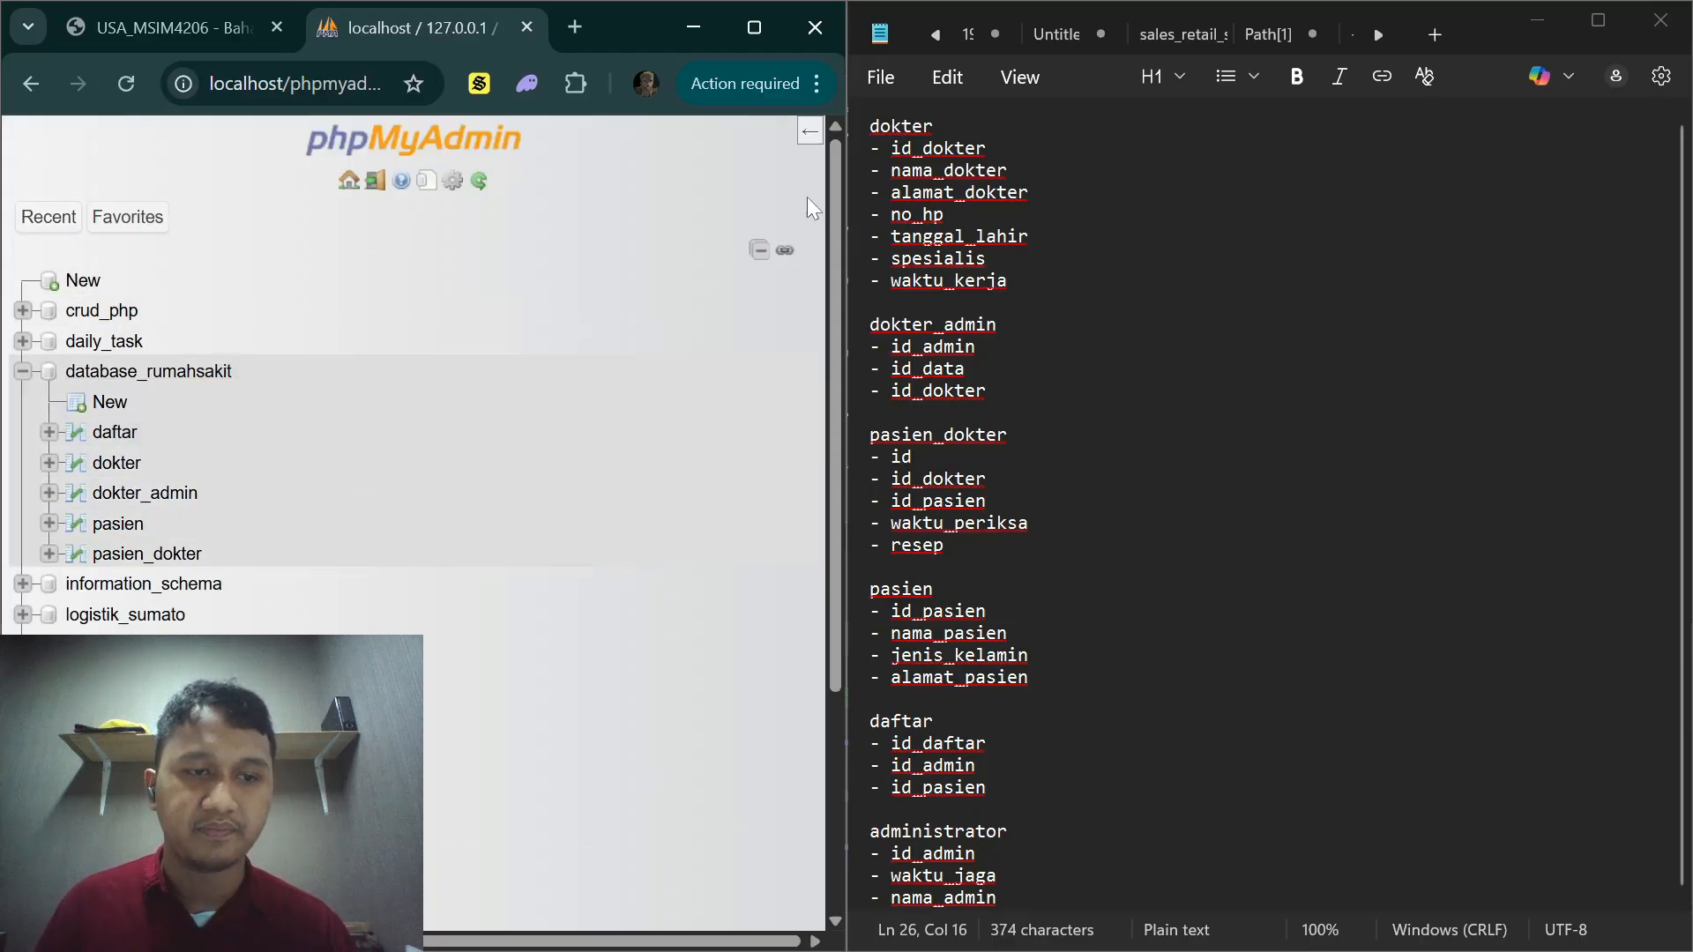
left_click(810, 132)
scroll(618, 662, "right", 2)
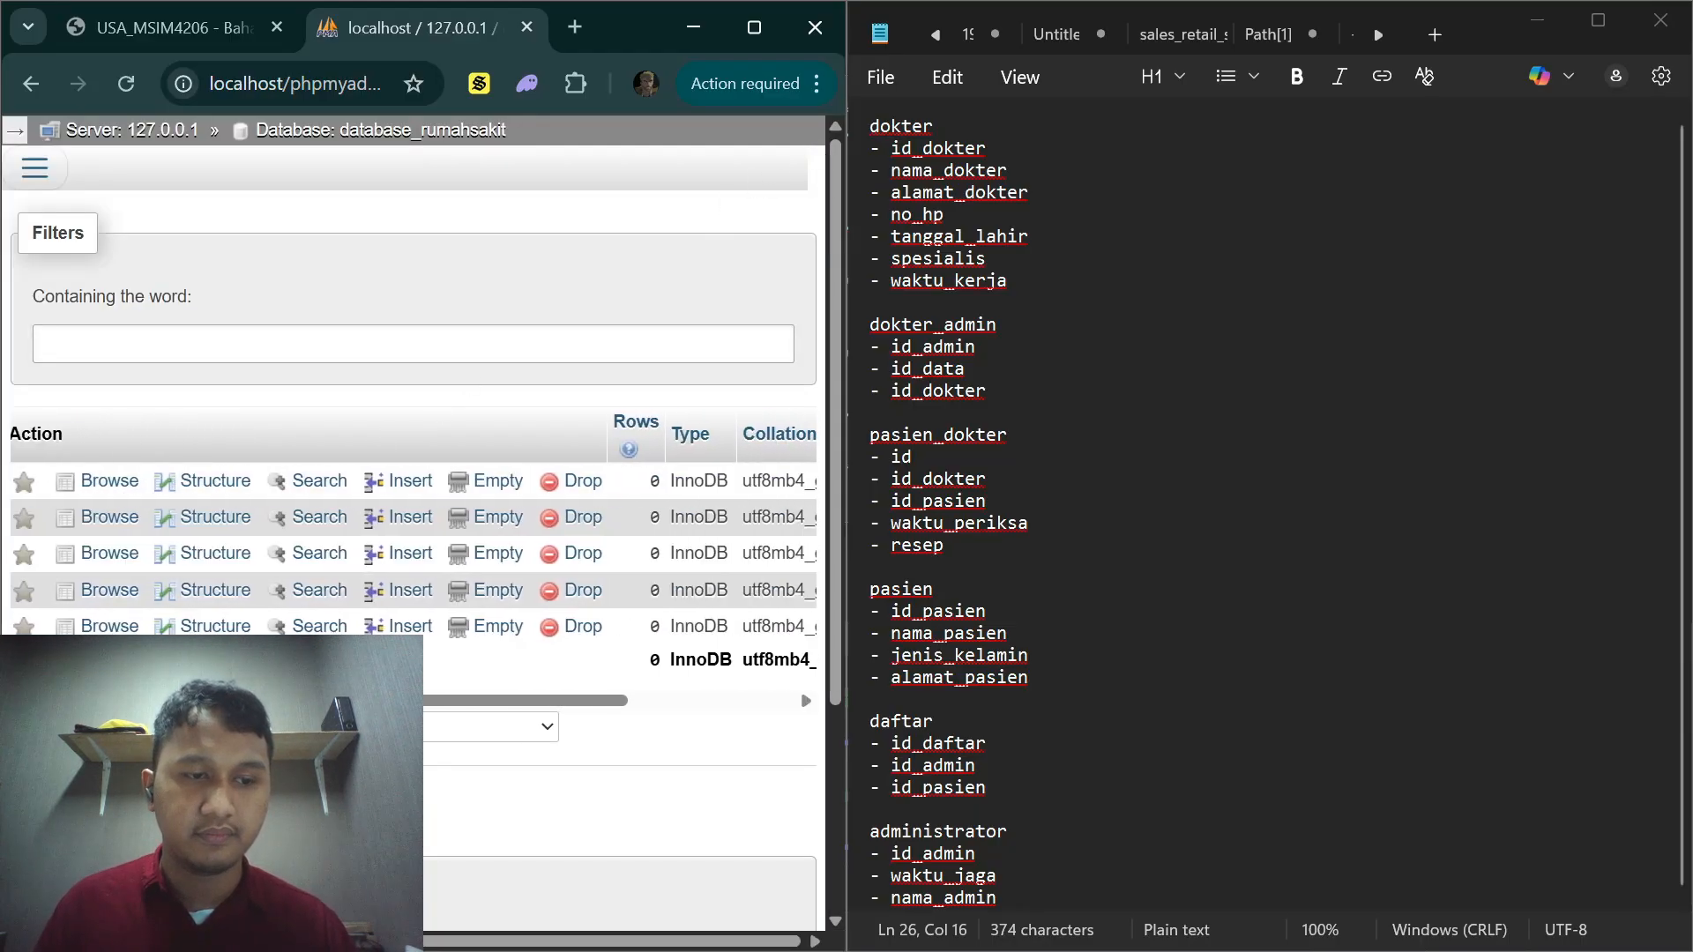
scroll(617, 705, "down", 4)
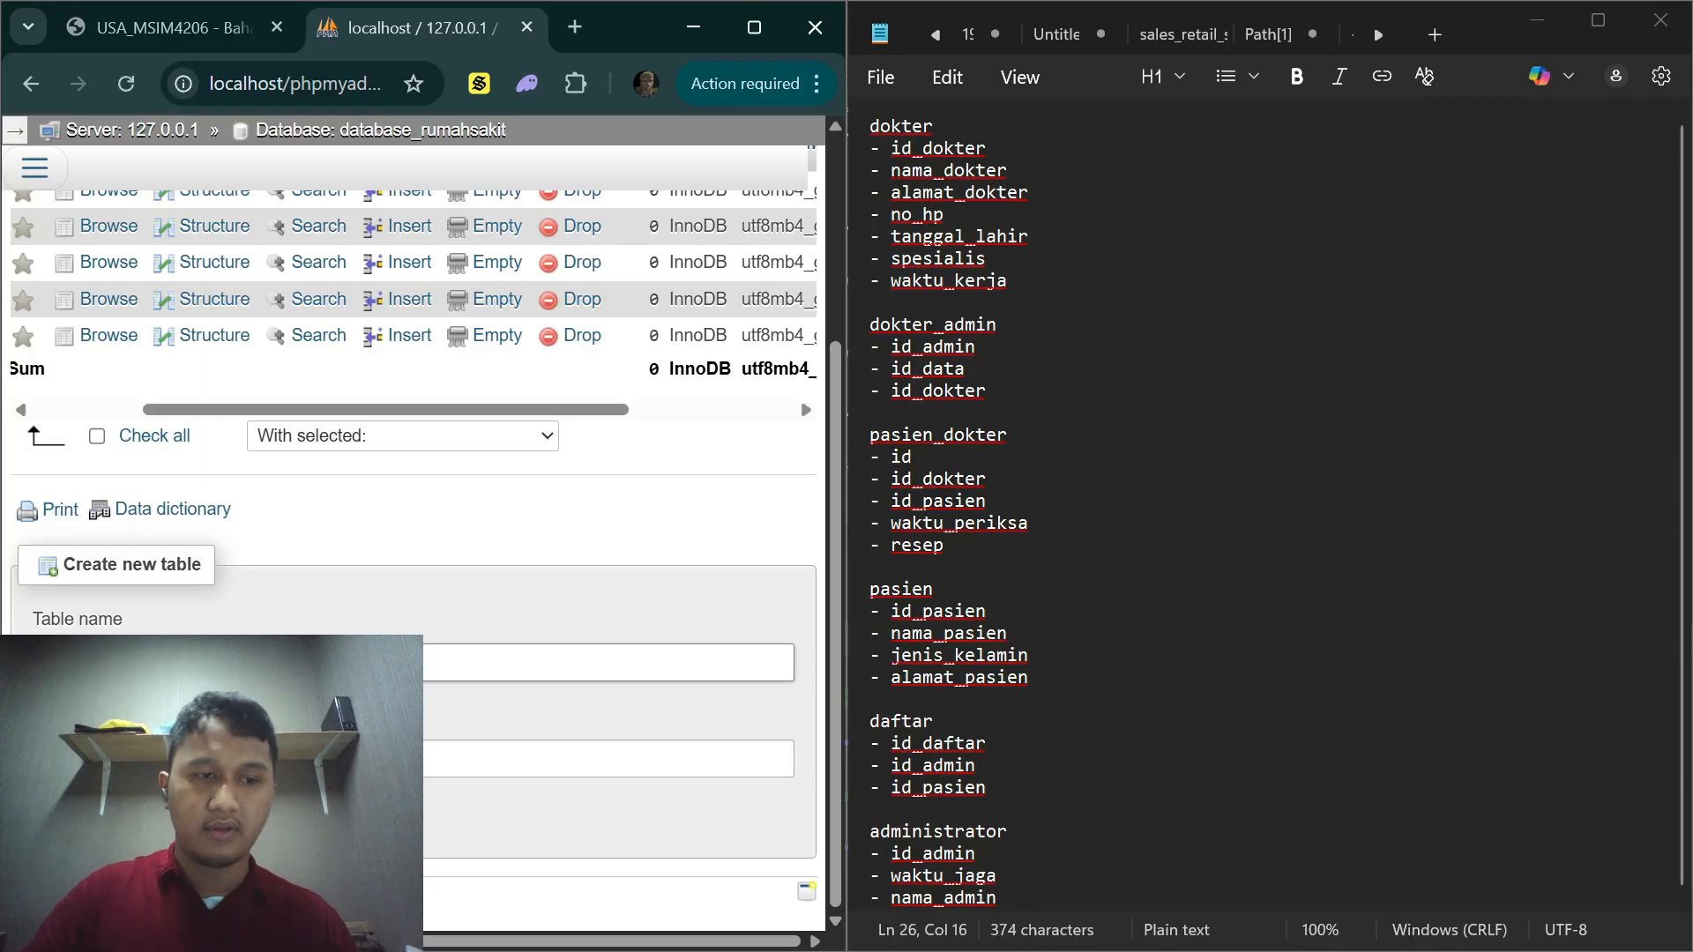
key("Tab")
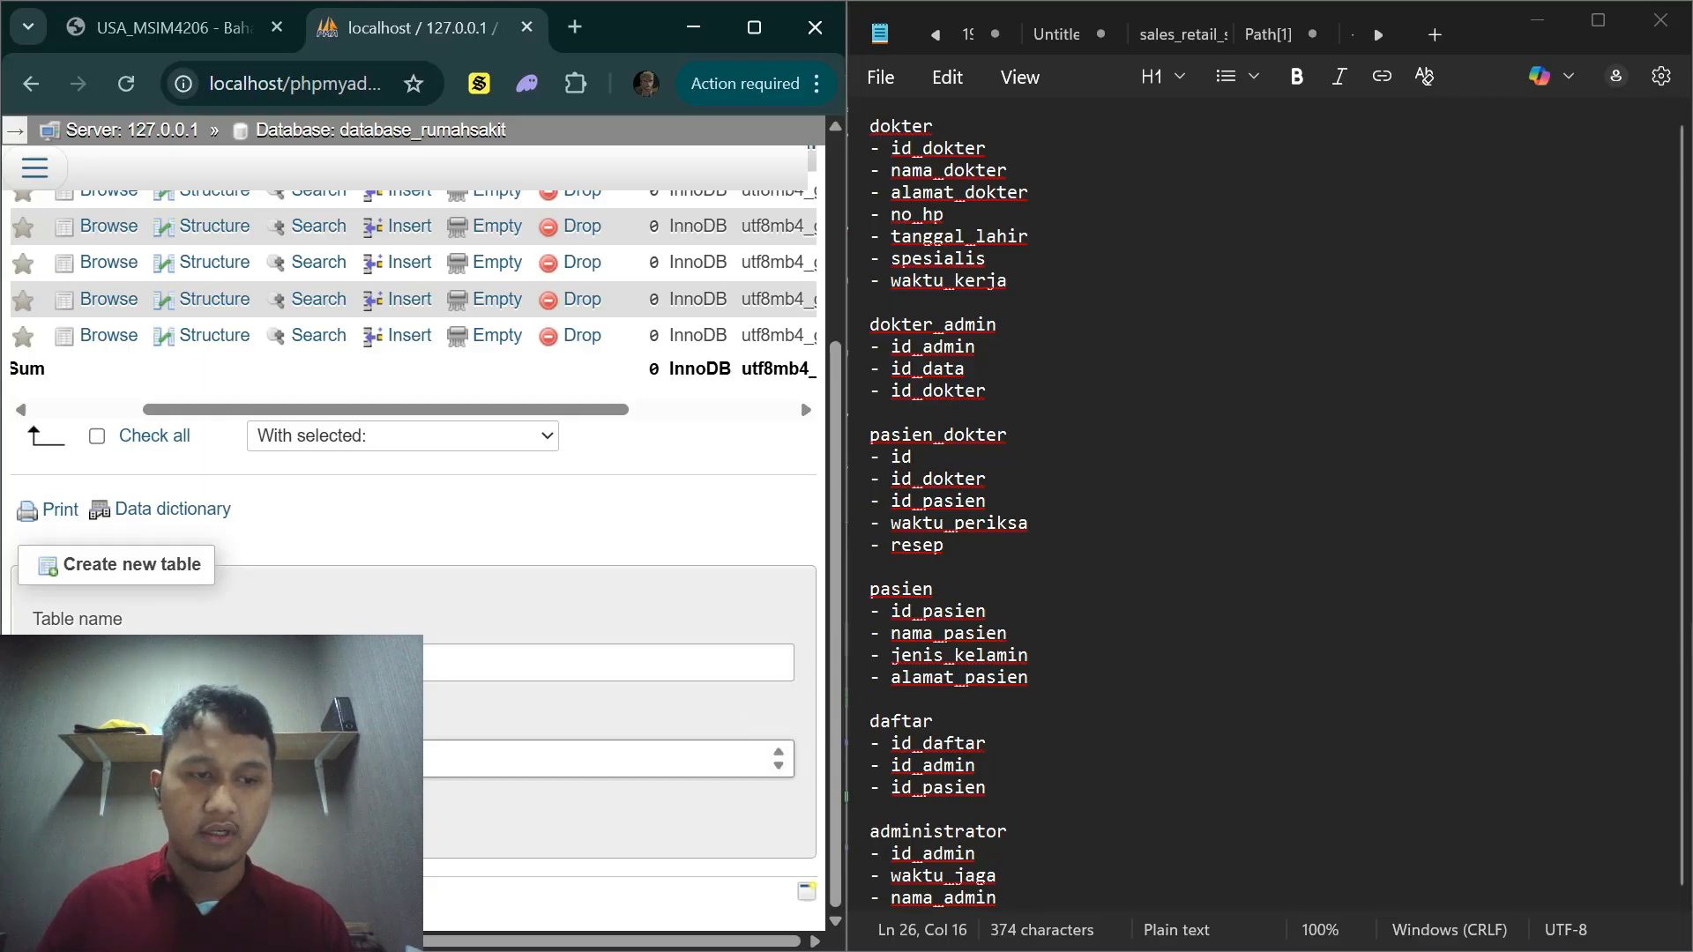
key("Return")
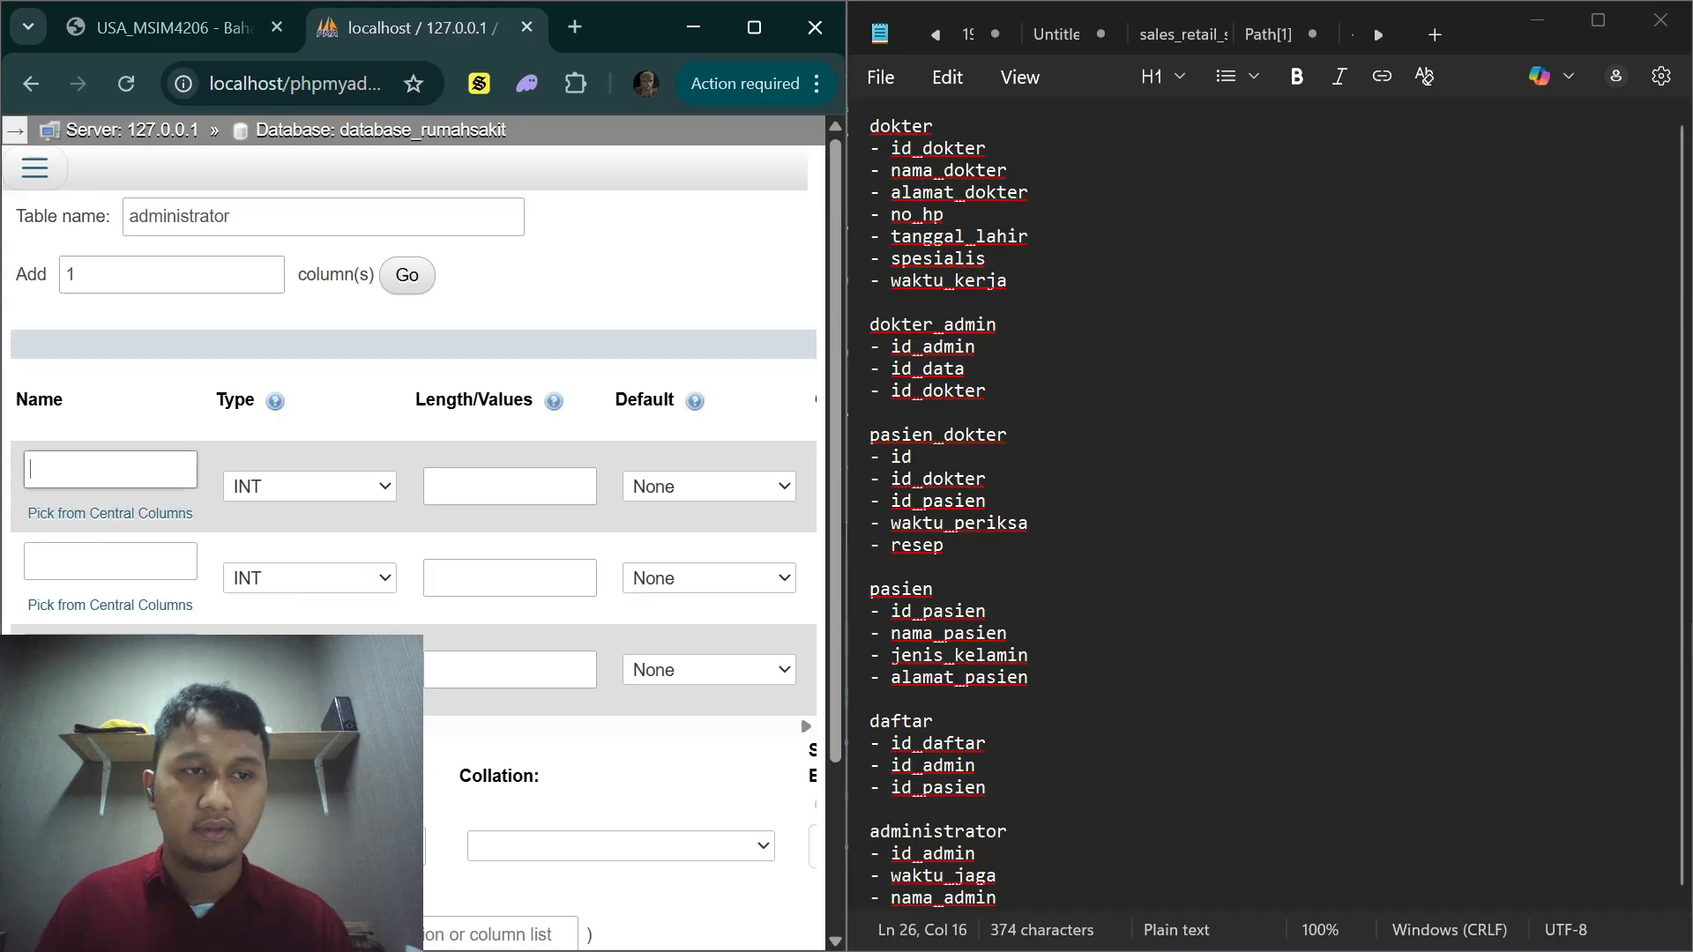
Step: Define the first administrator column as id_admin, an INT of length 10 with auto-increment and a primary key index
type("id_admin")
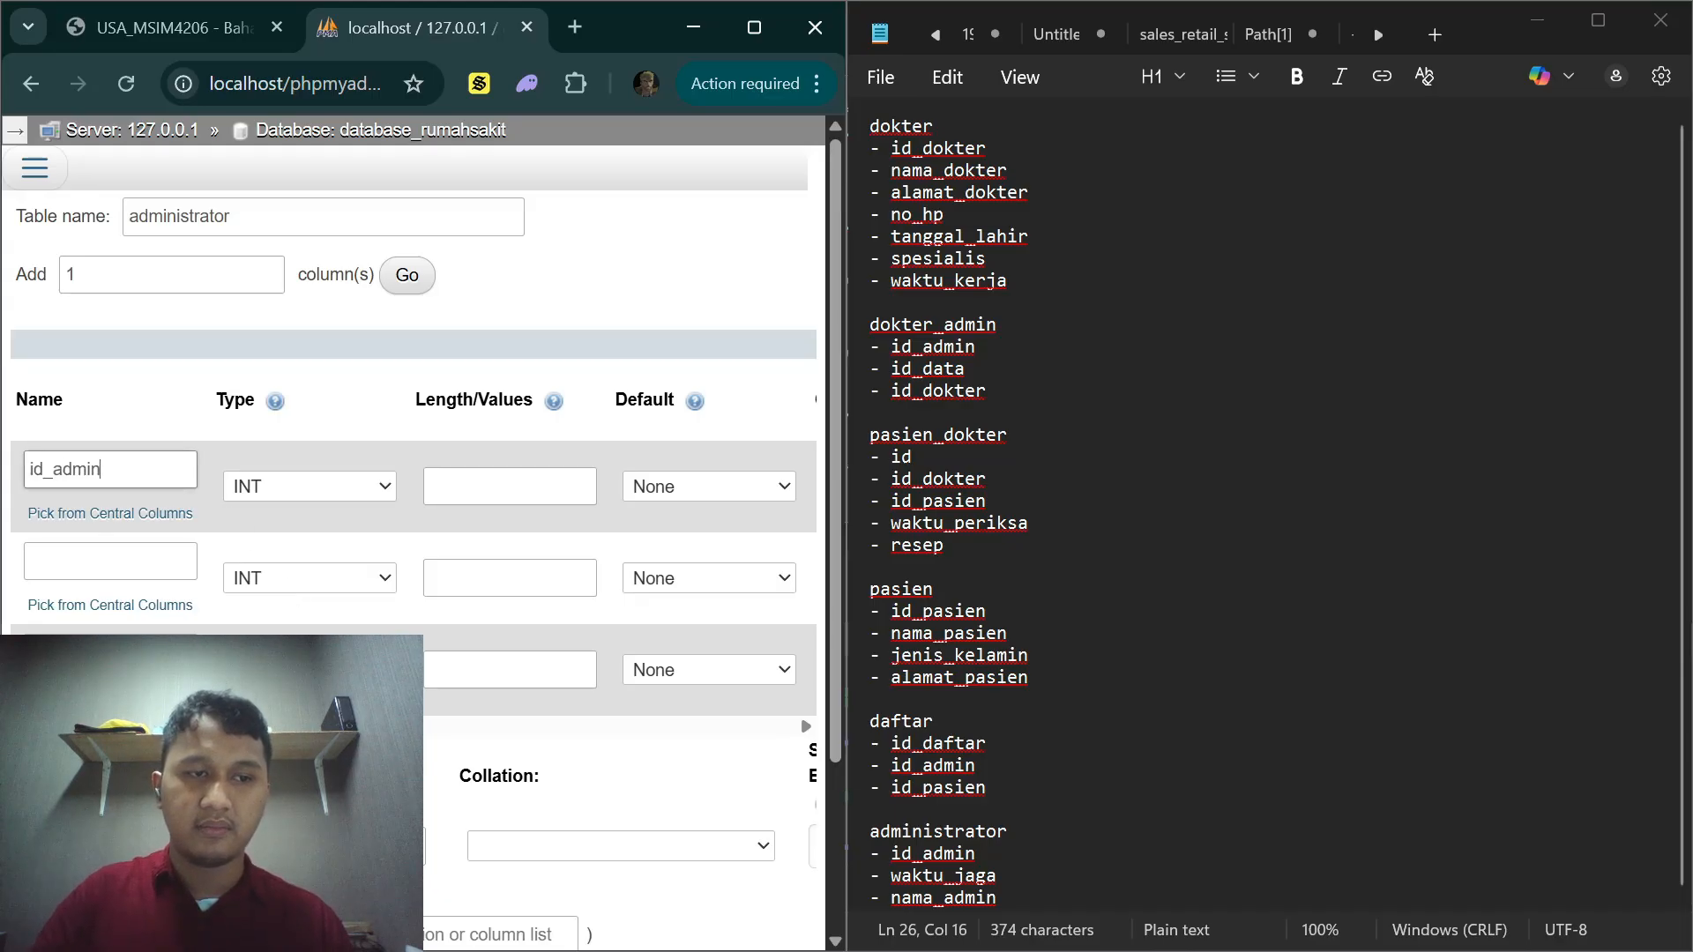
left_click(467, 490)
scroll(485, 484, "right", 10)
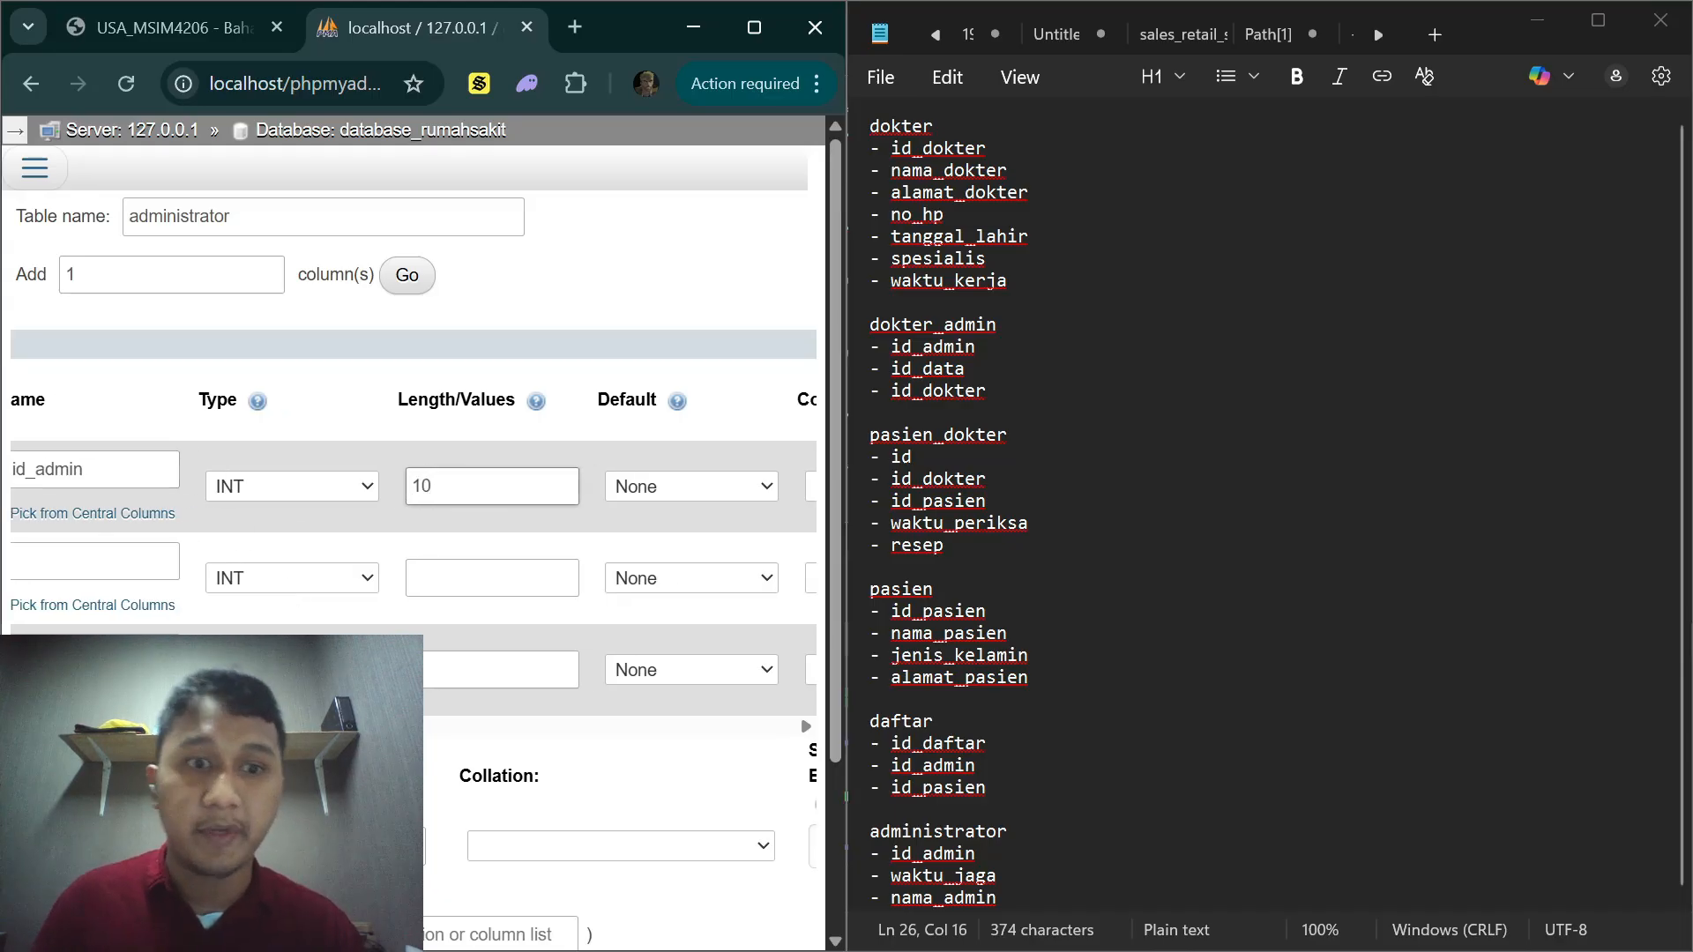
left_click(687, 487)
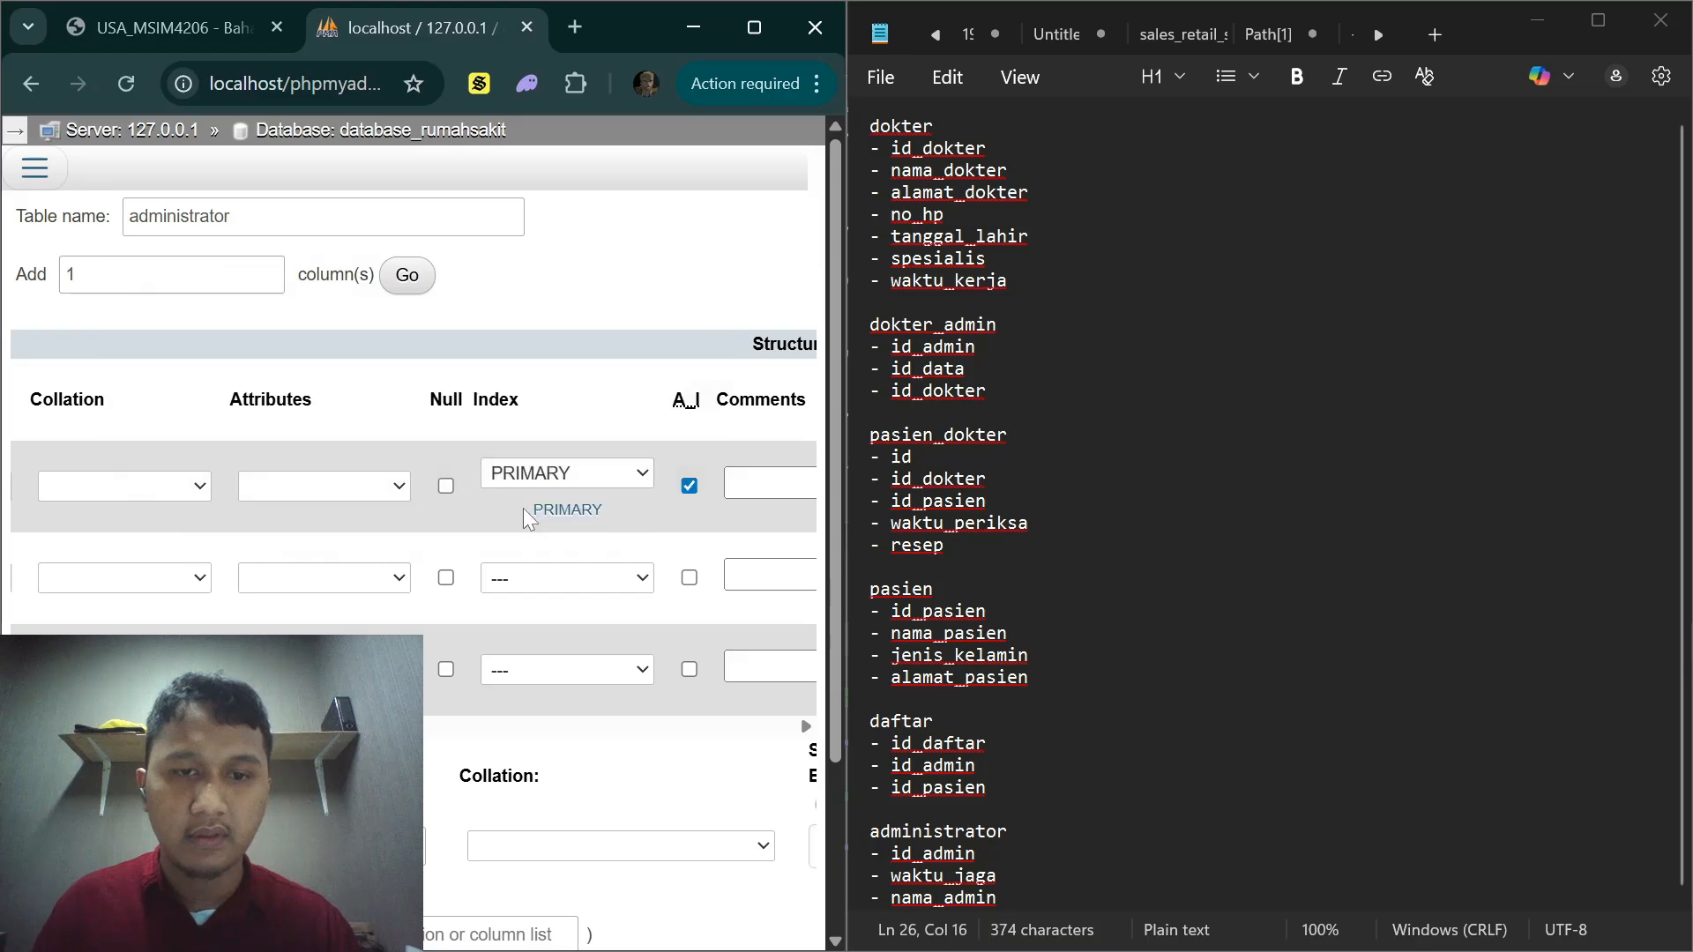
Step: Define the second administrator column as nama_admin with type VARCHAR and length 100
scroll(522, 508, "left", 10)
left_click(159, 566)
type("n")
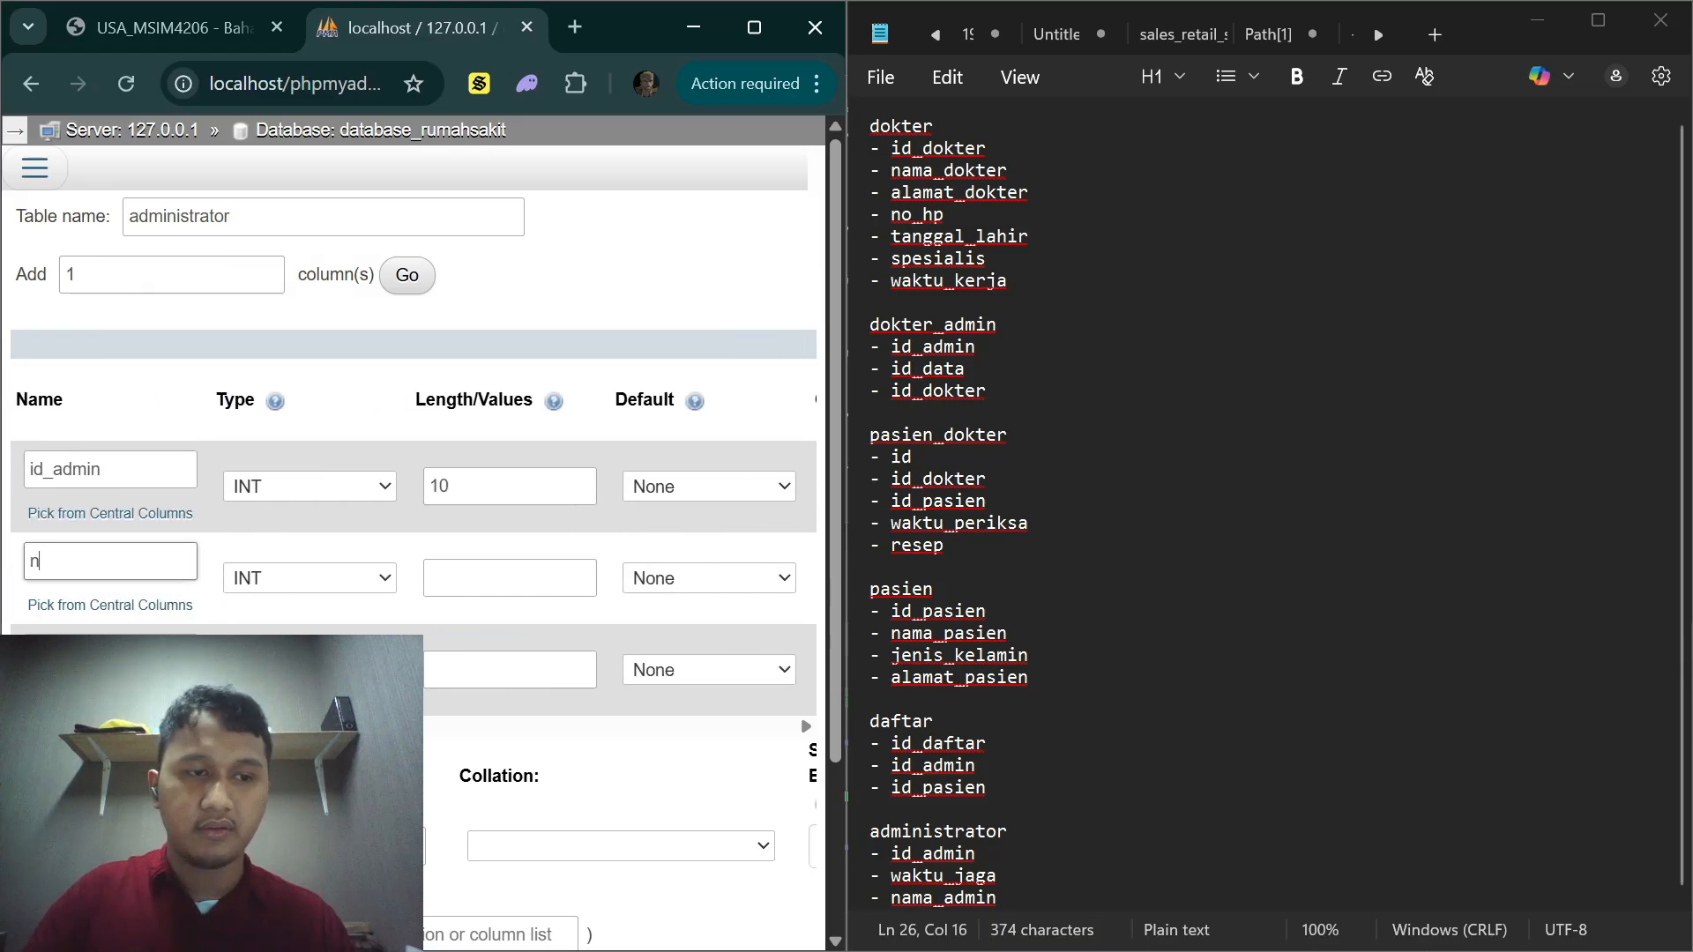
type("ama_admin")
left_click(321, 578)
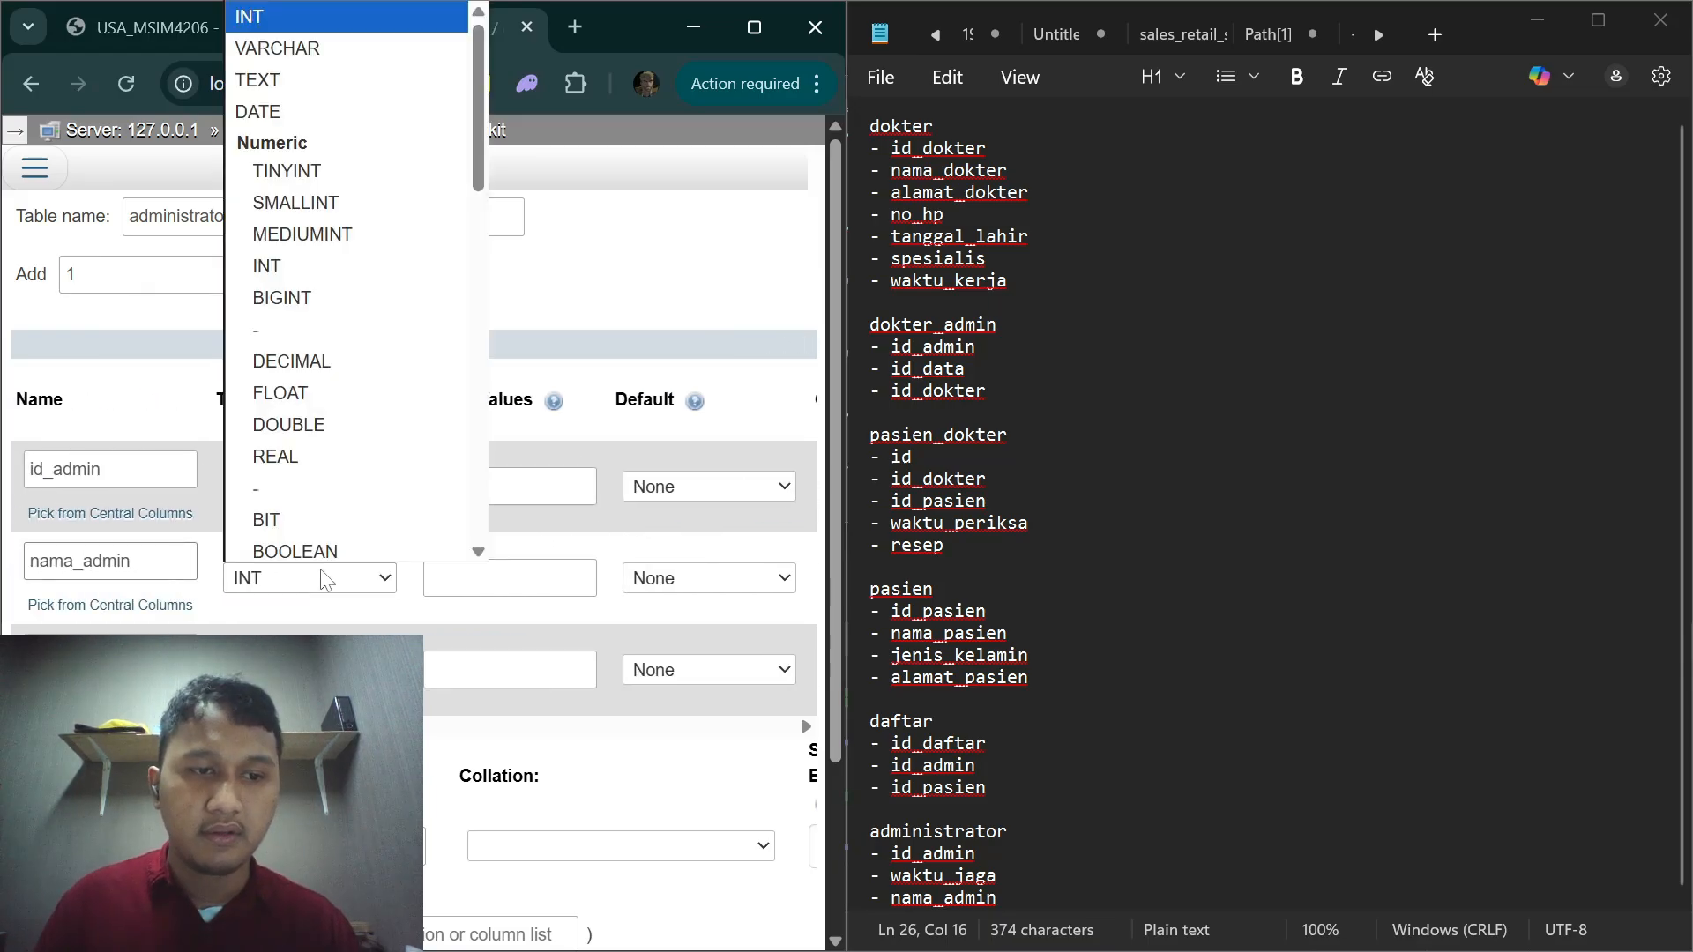
left_click(275, 13)
left_click(471, 569)
type("100")
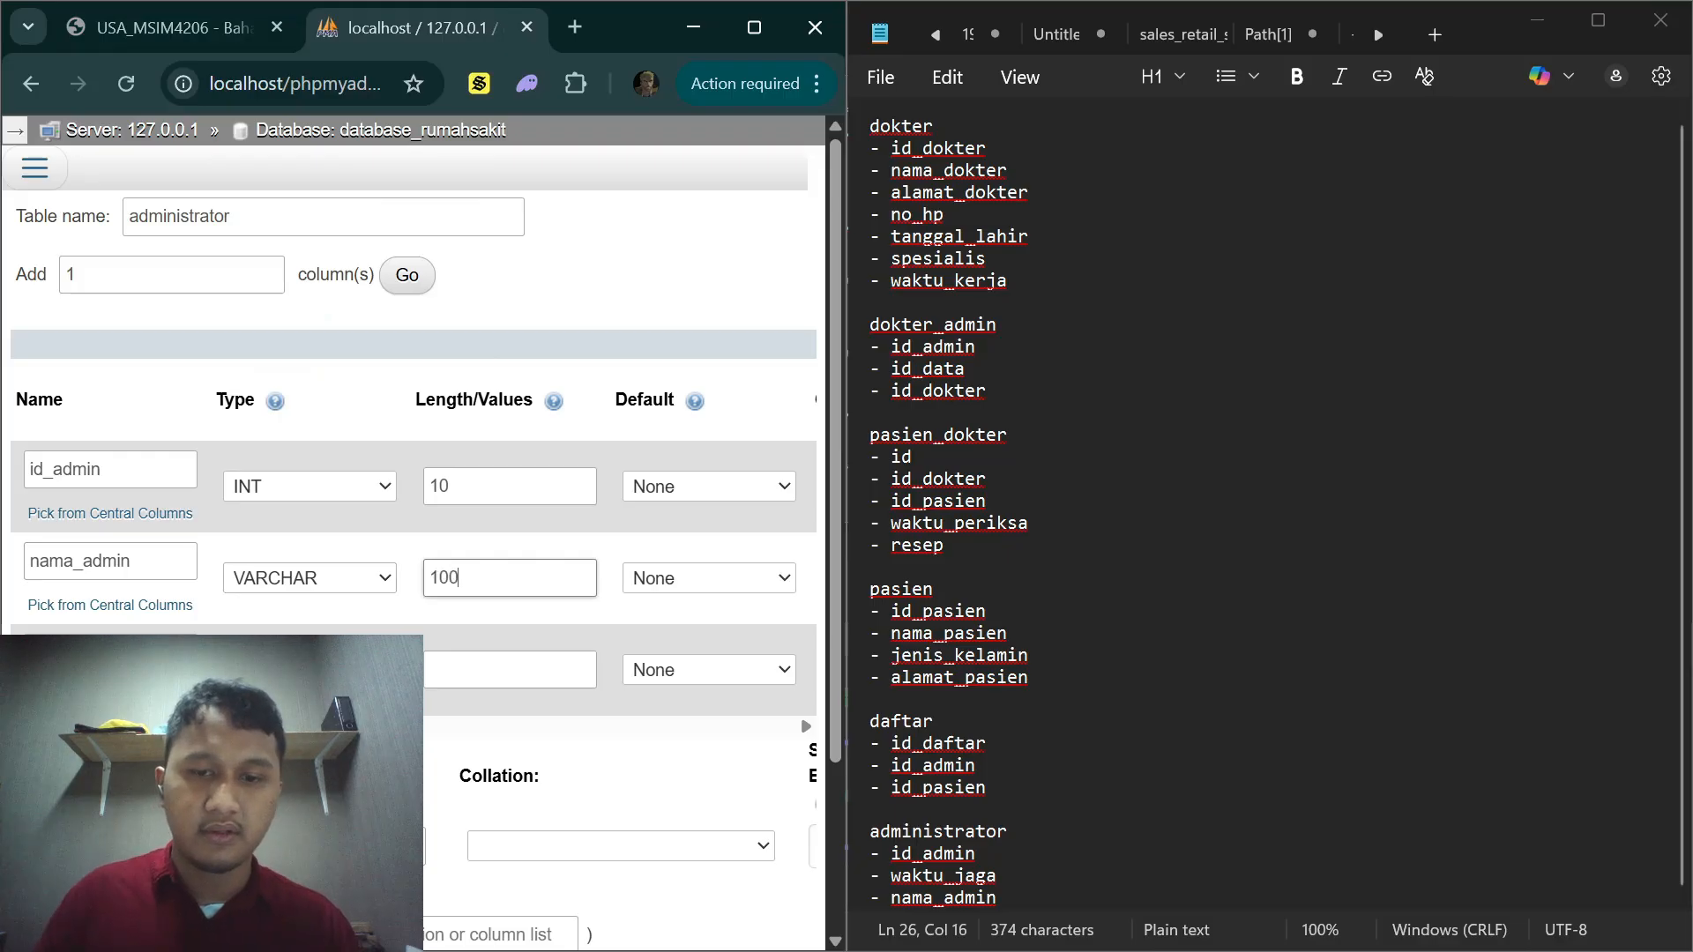
Step: Define the third administrator column as waktu_jaga with type VARCHAR and length 100, and save the table
left_click(110, 652)
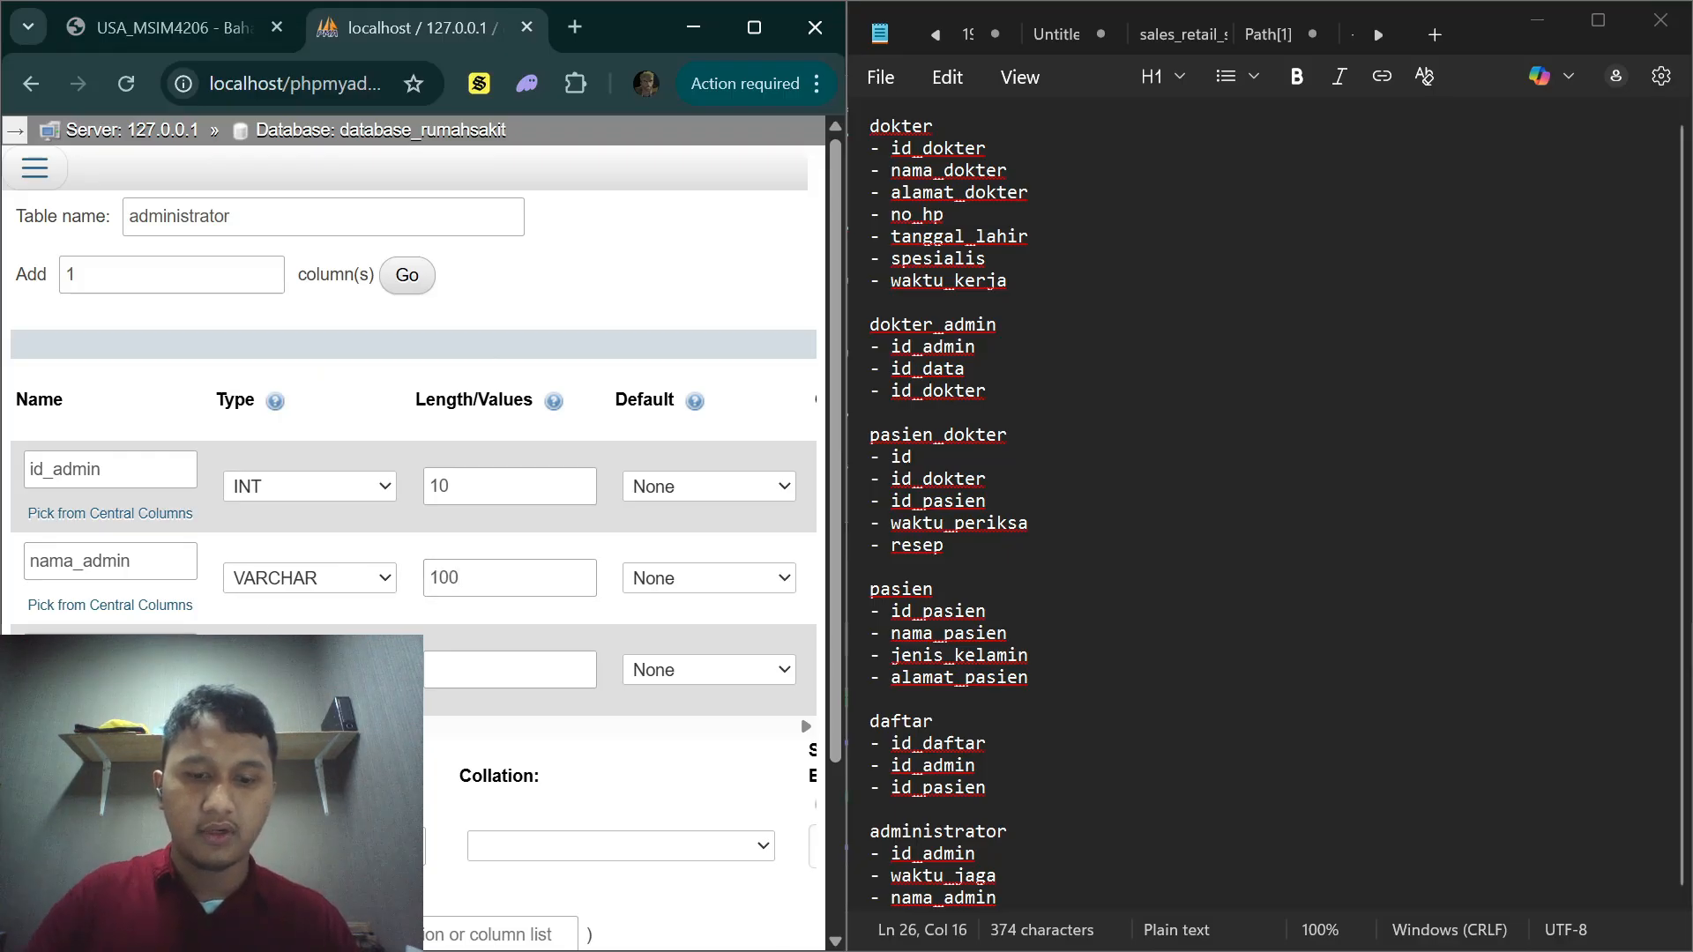
left_click(321, 671)
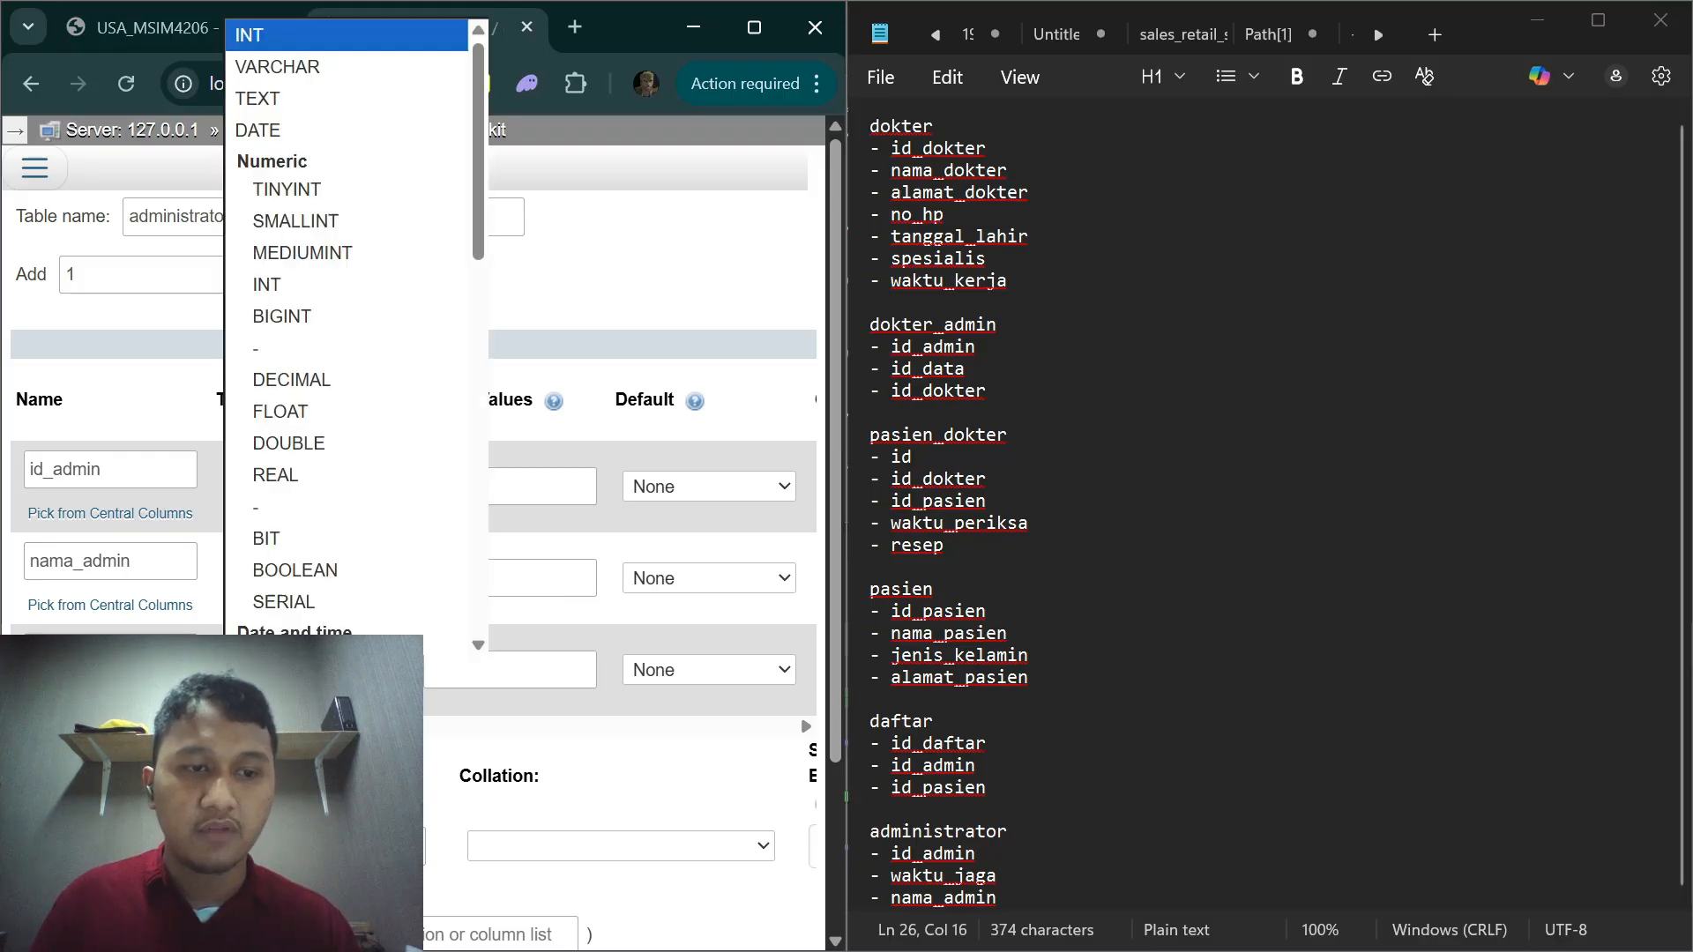
left_click(544, 657)
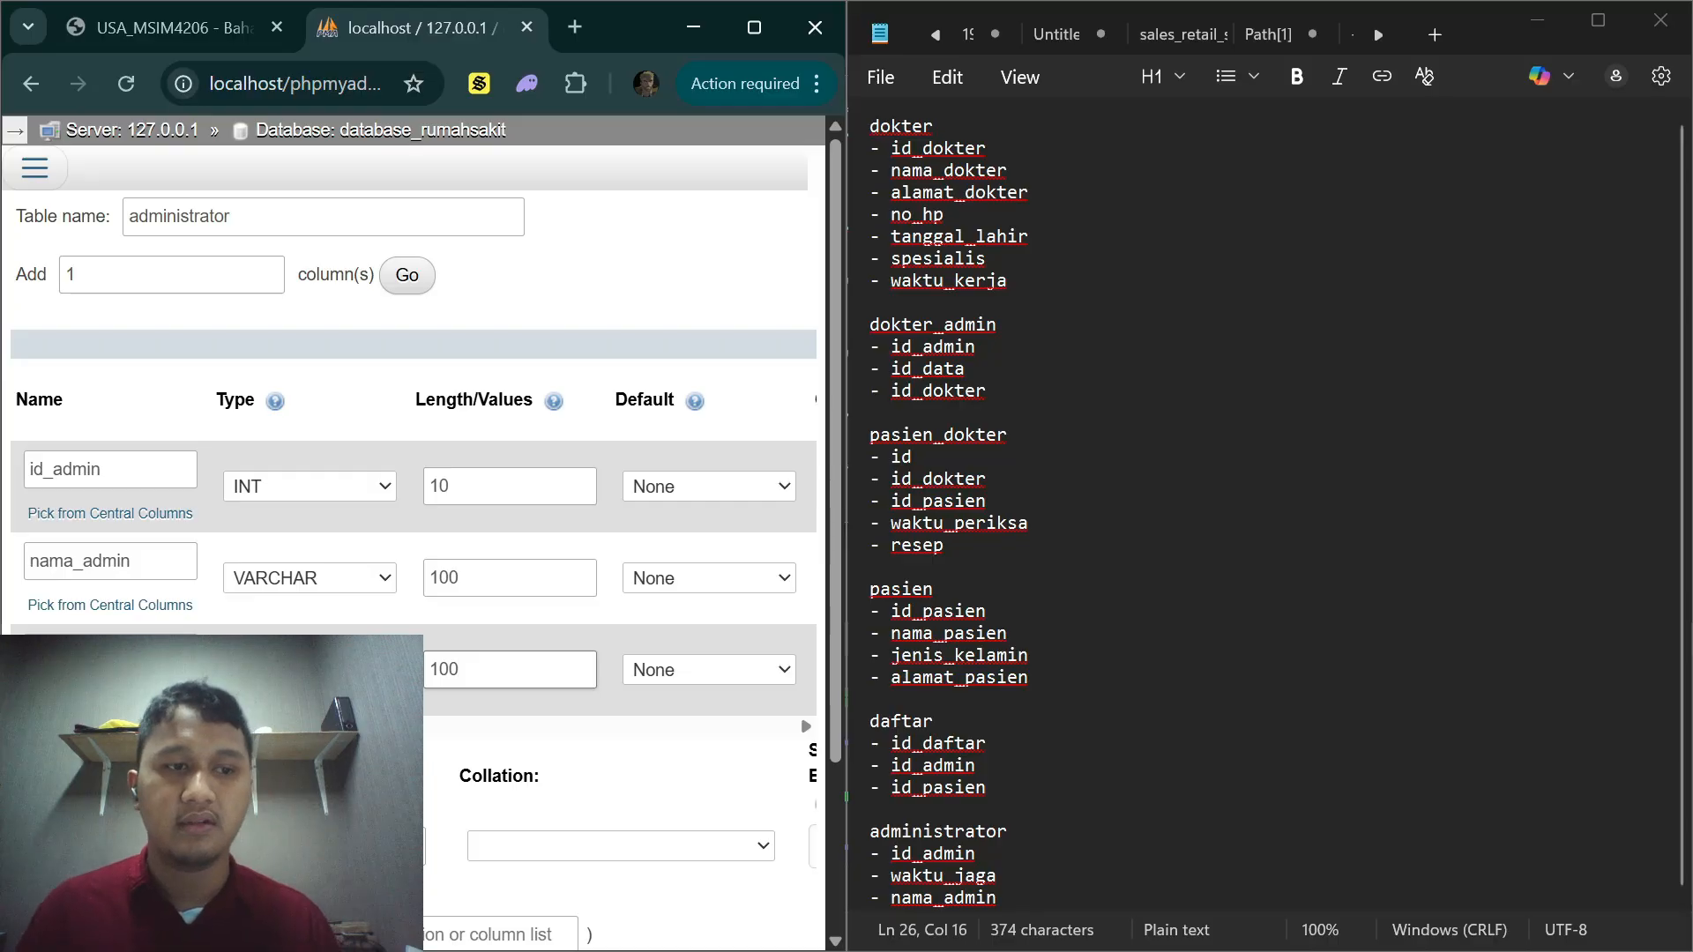
scroll(414, 441, "down", 3)
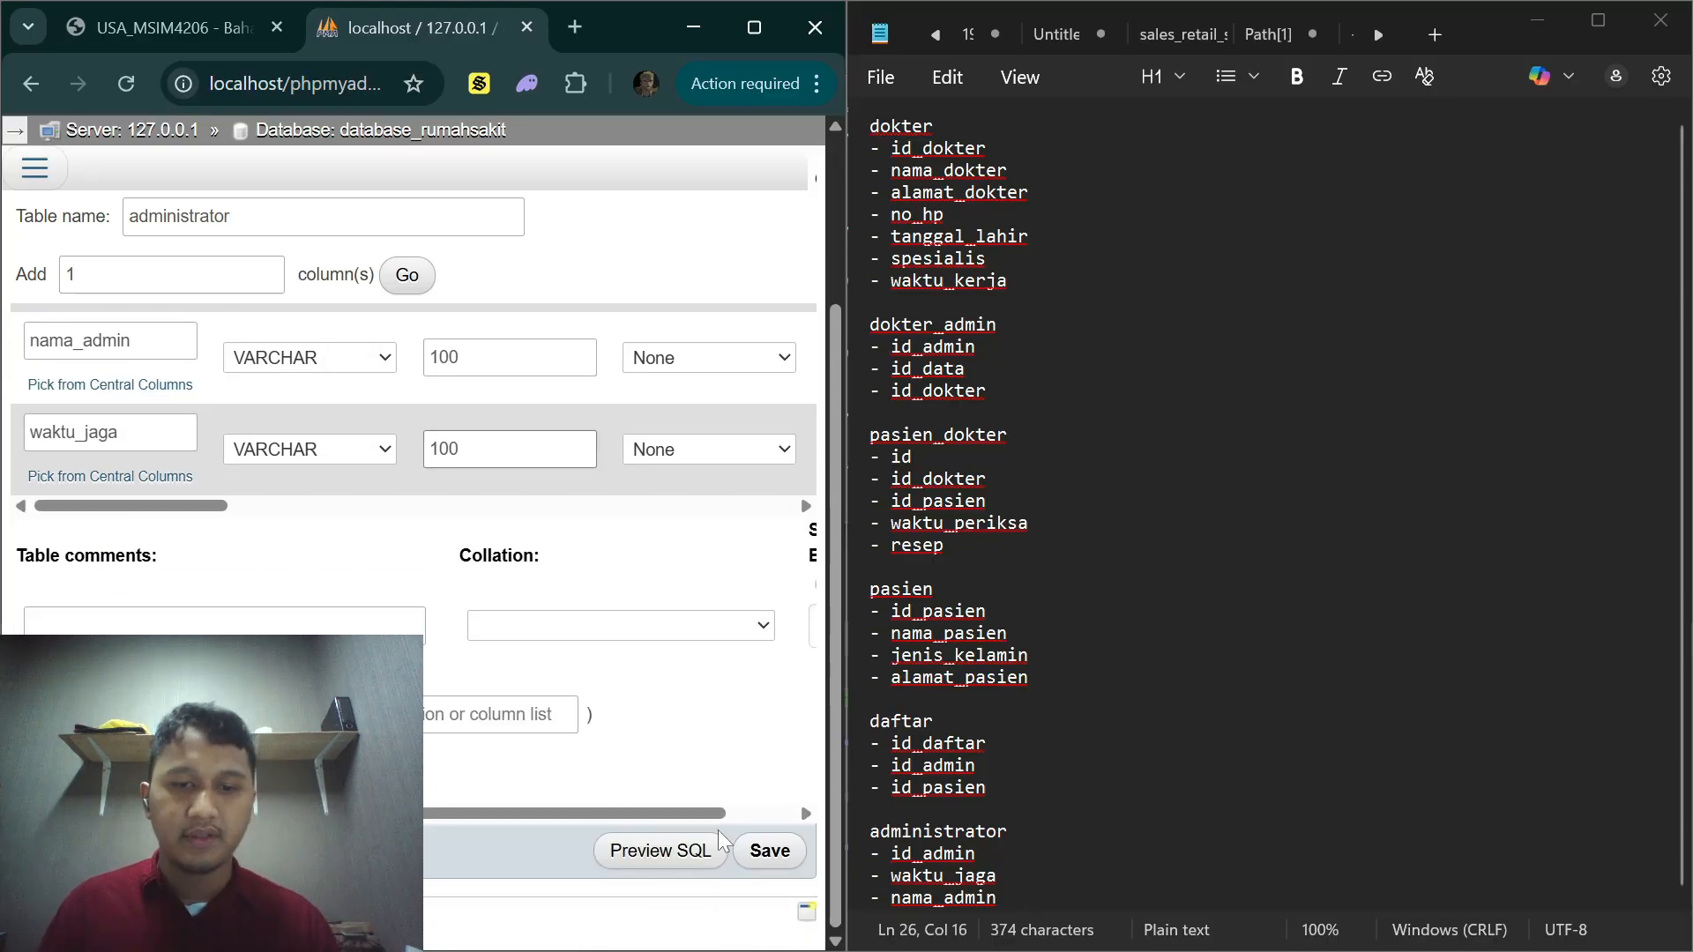
left_click(764, 849)
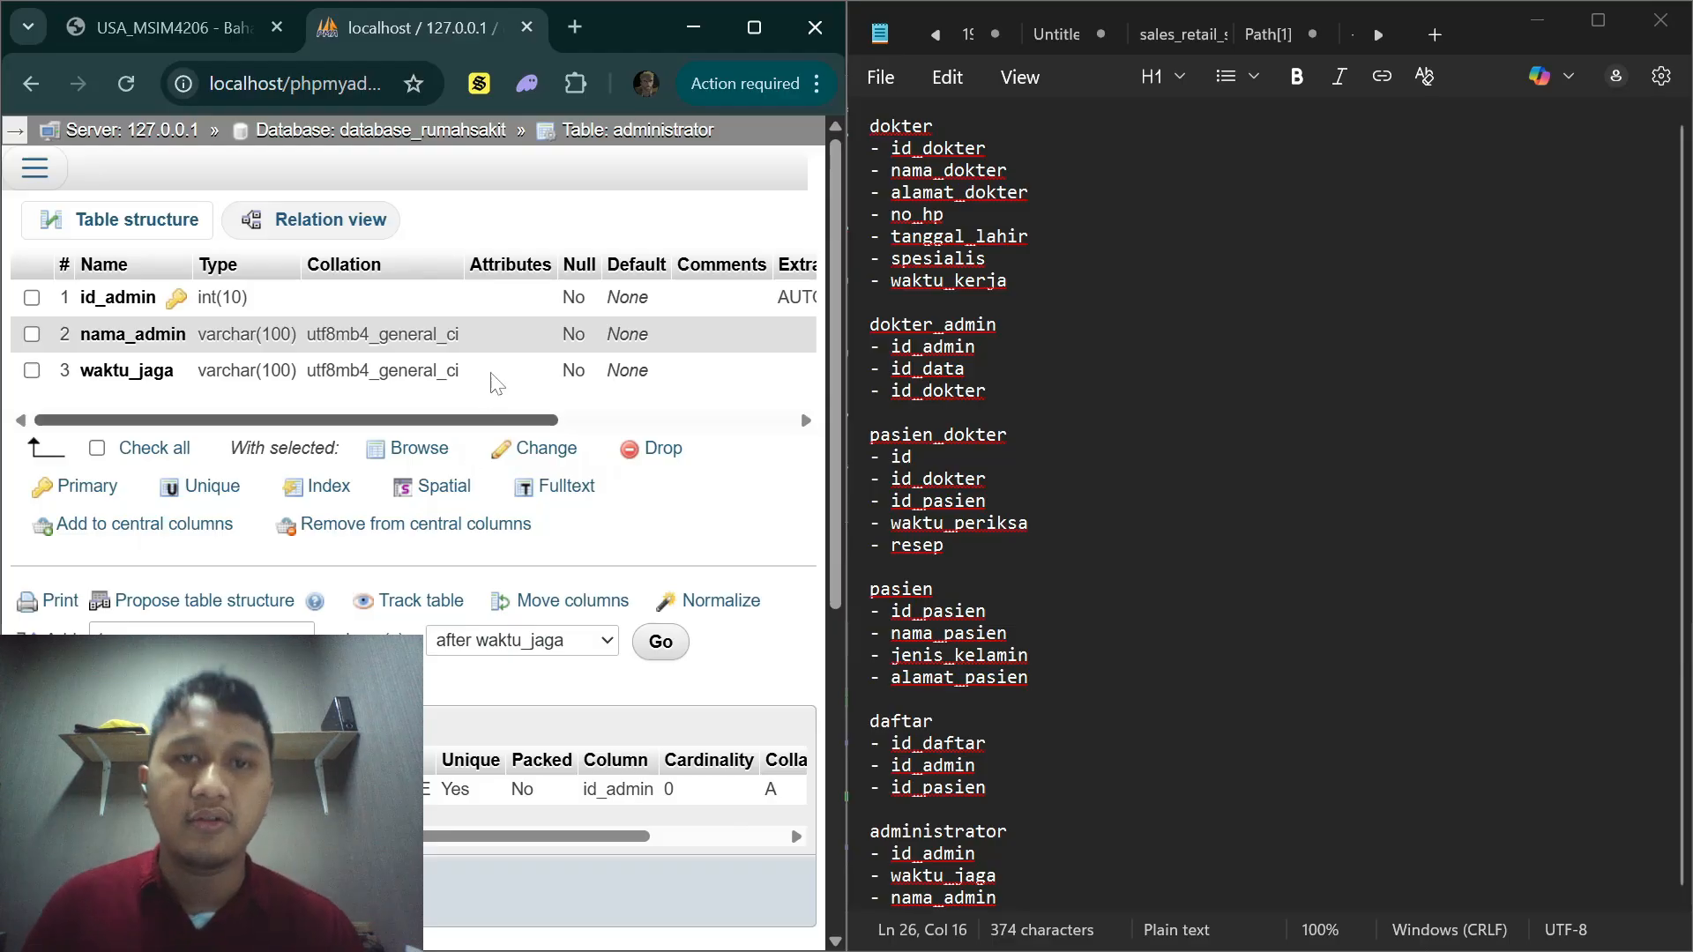
Step: Maximise the browser window and open the database_rumahsakit database in the Designer view
left_click(756, 29)
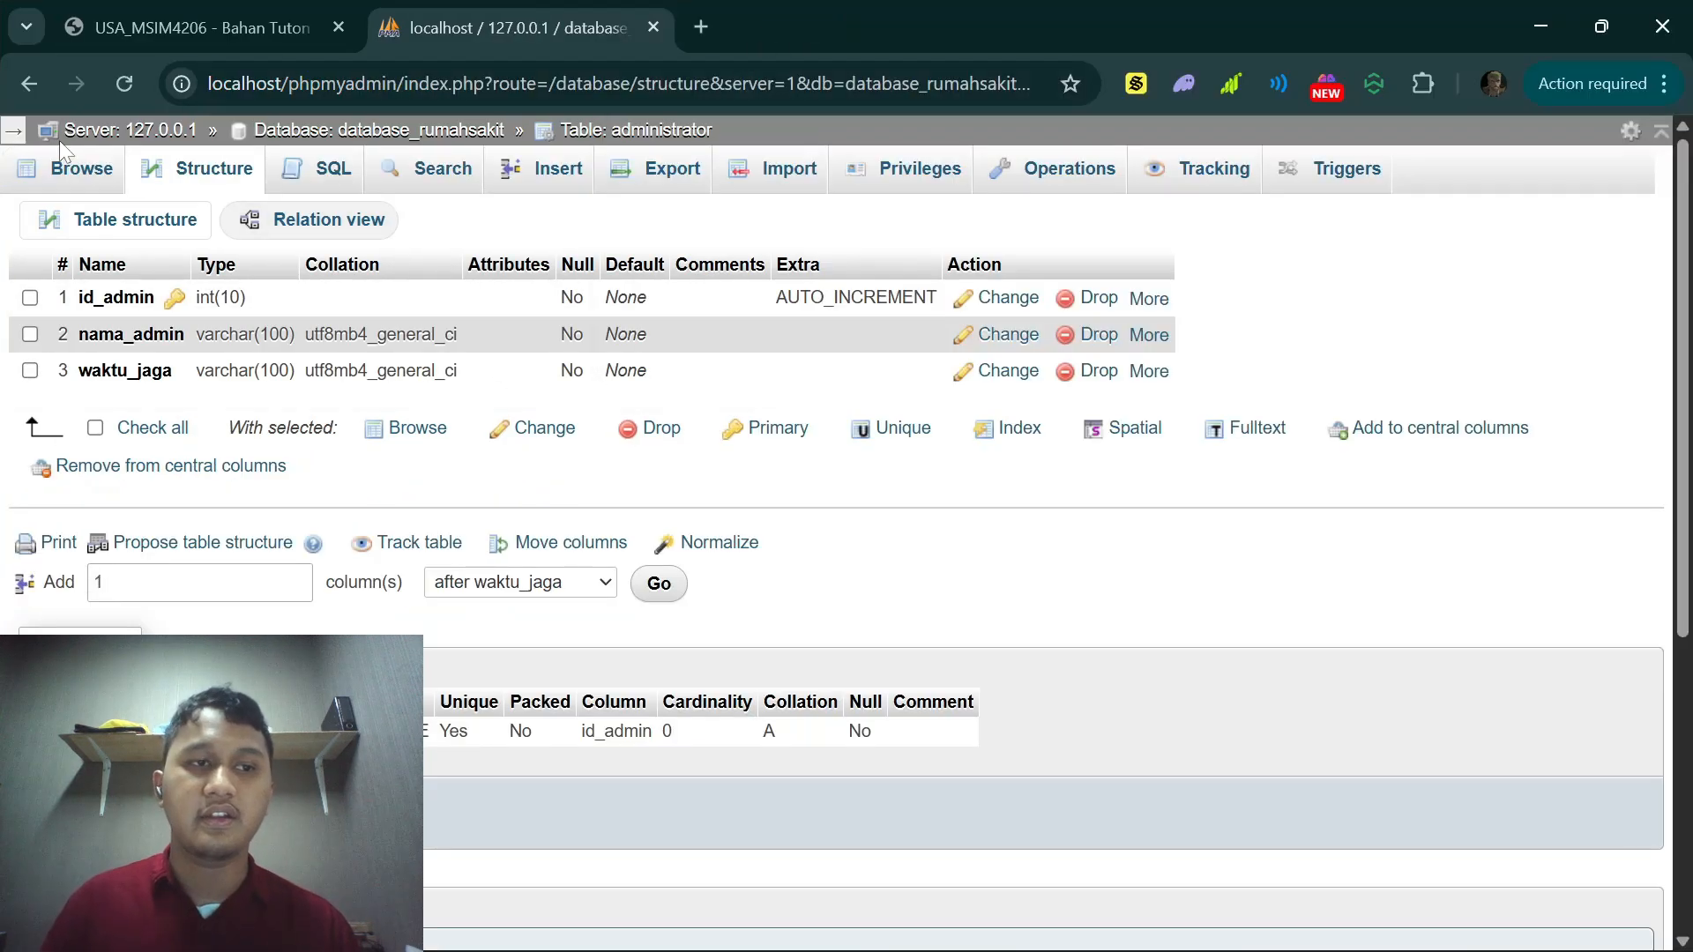
left_click(69, 164)
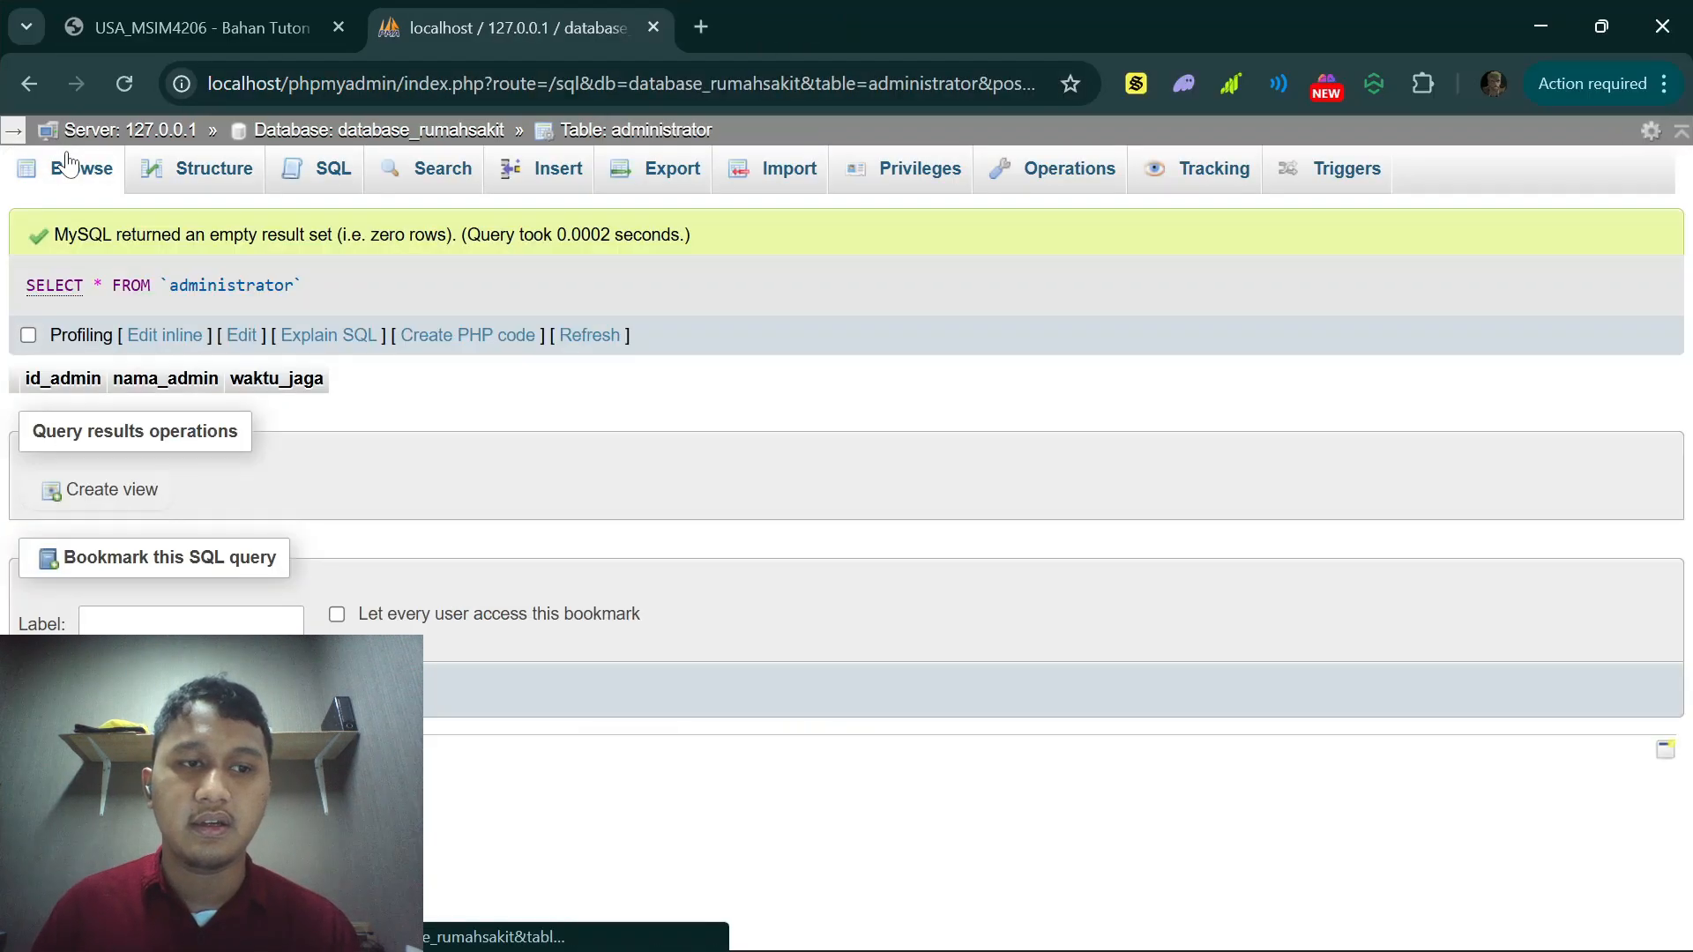
left_click(12, 134)
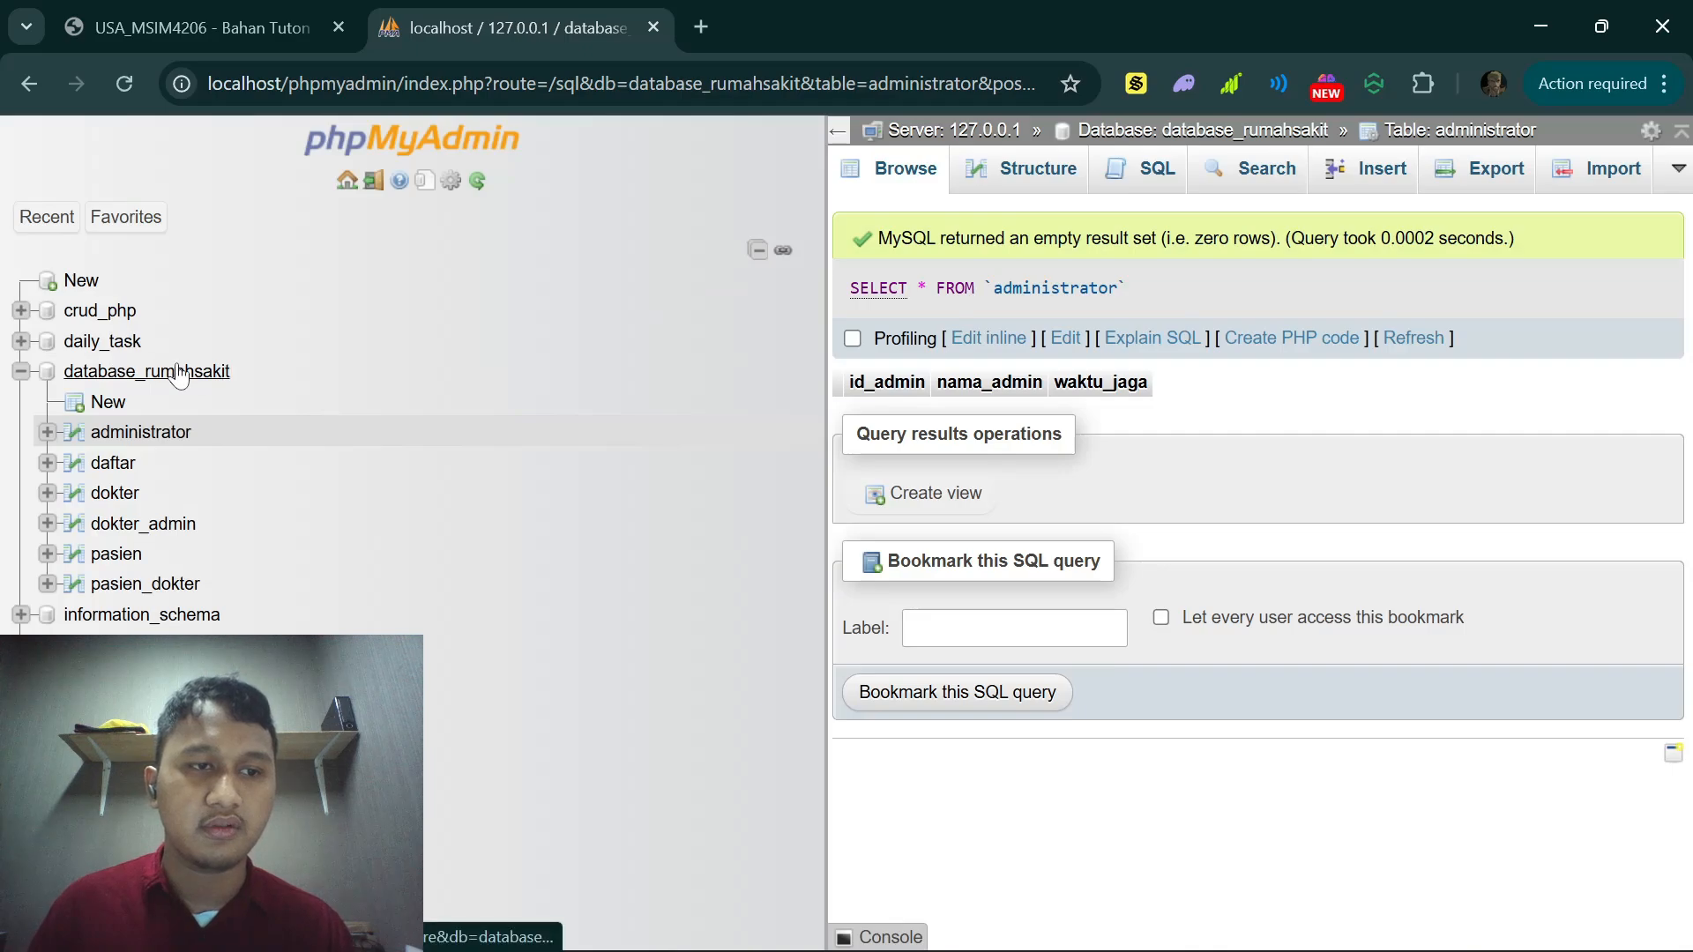
left_click(216, 368)
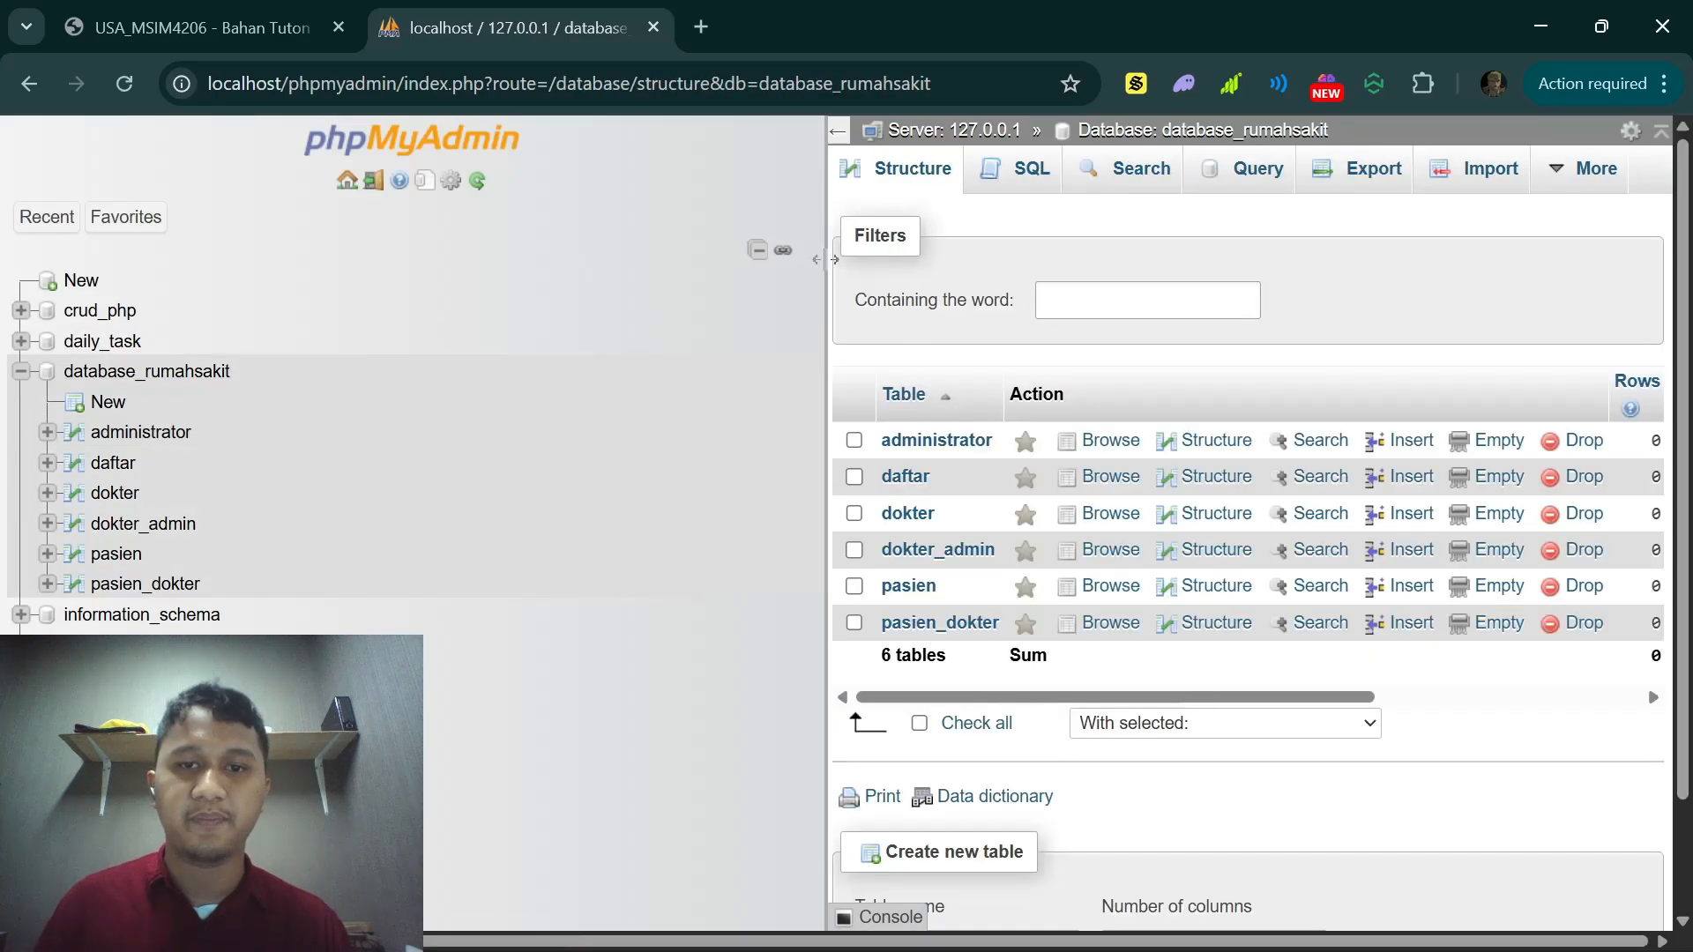
left_click_drag(829, 264, 438, 280)
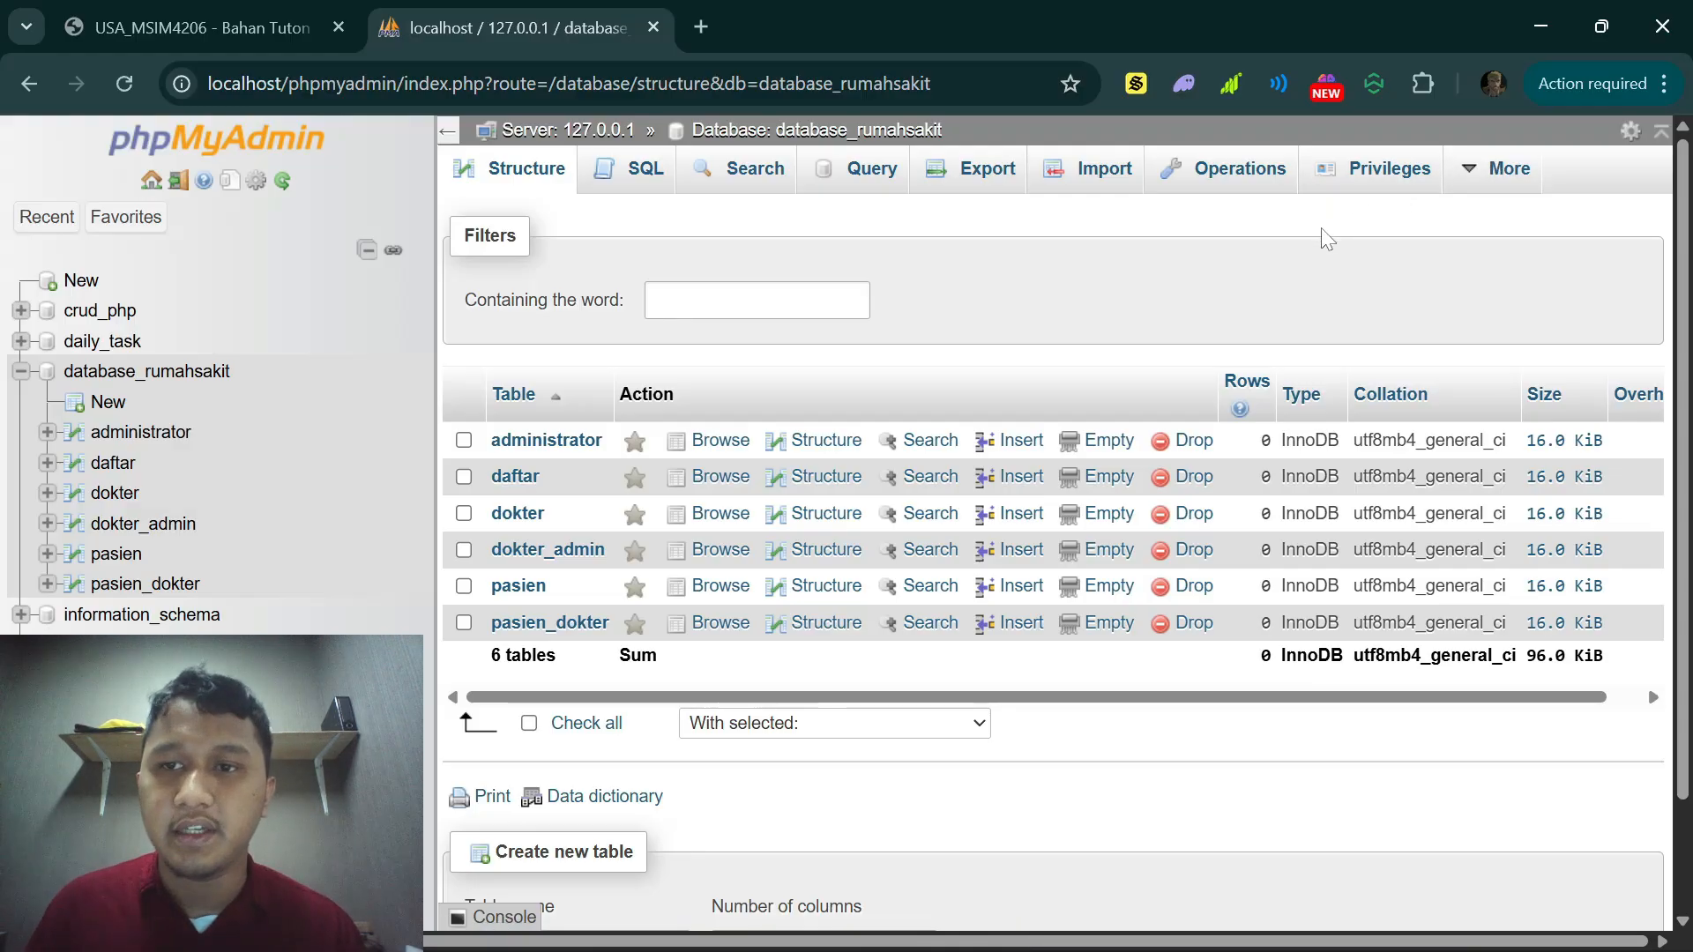
left_click(1461, 176)
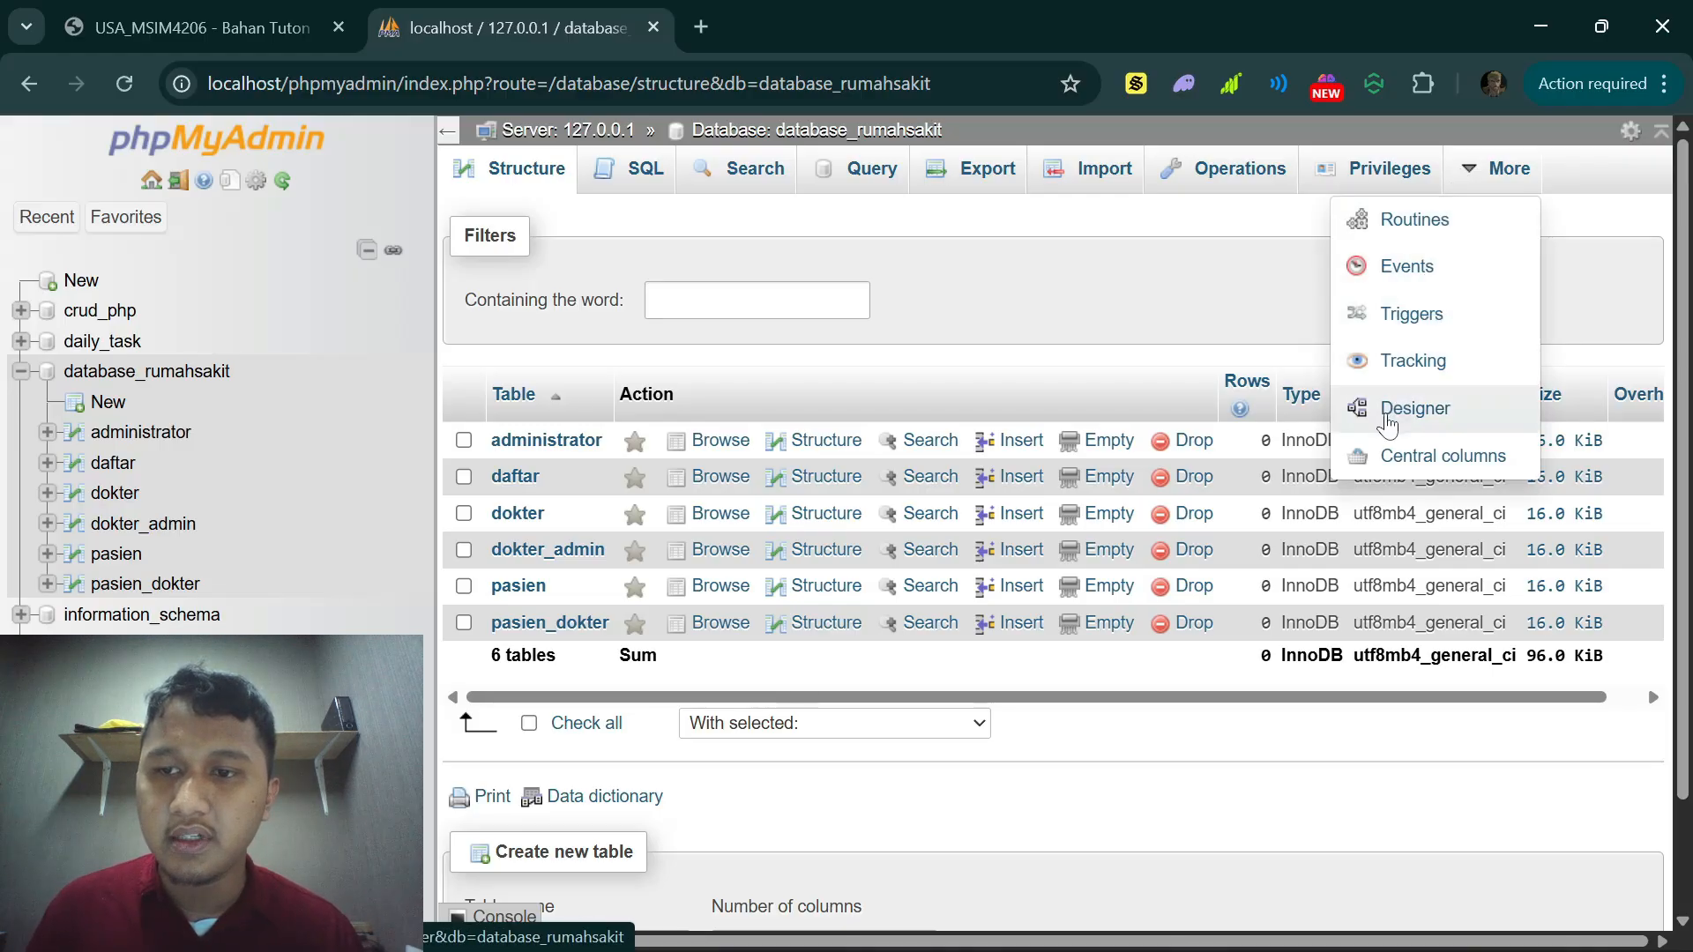
left_click(1389, 412)
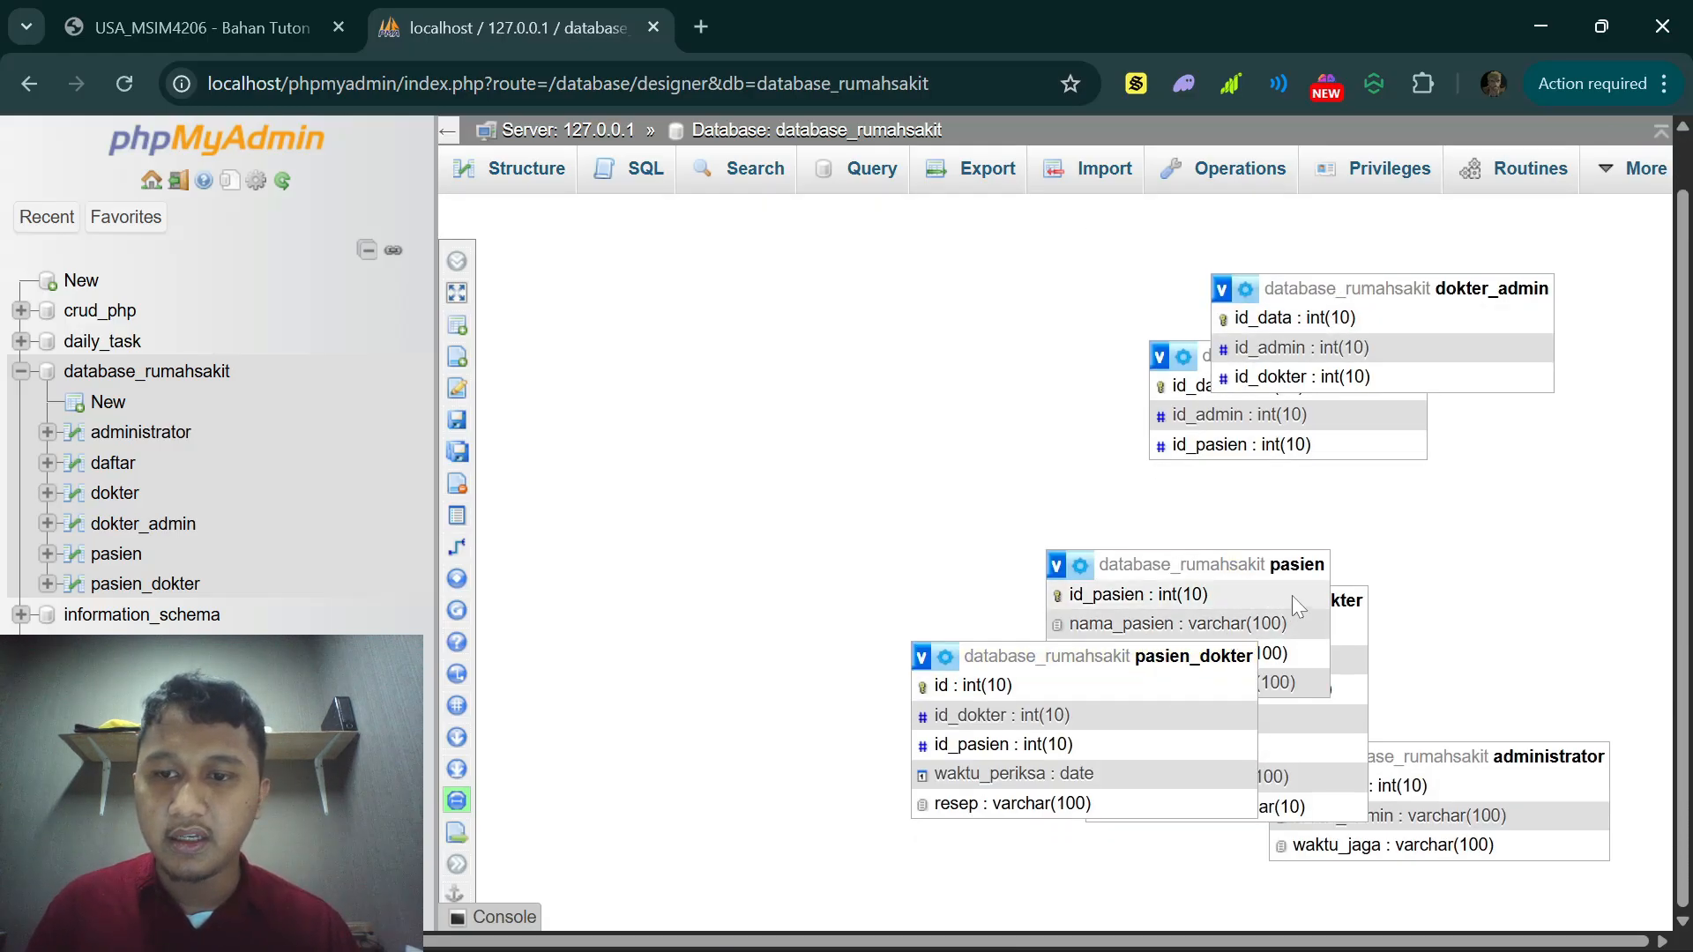
Step: Arrange the six tables without overlaps, with dokter_admin, daftar and administrator in a row above dokter, pasien_dokter and pasien
left_click_drag(1278, 289, 1404, 335)
left_click_drag(1199, 623, 1396, 629)
left_click_drag(1208, 659, 716, 667)
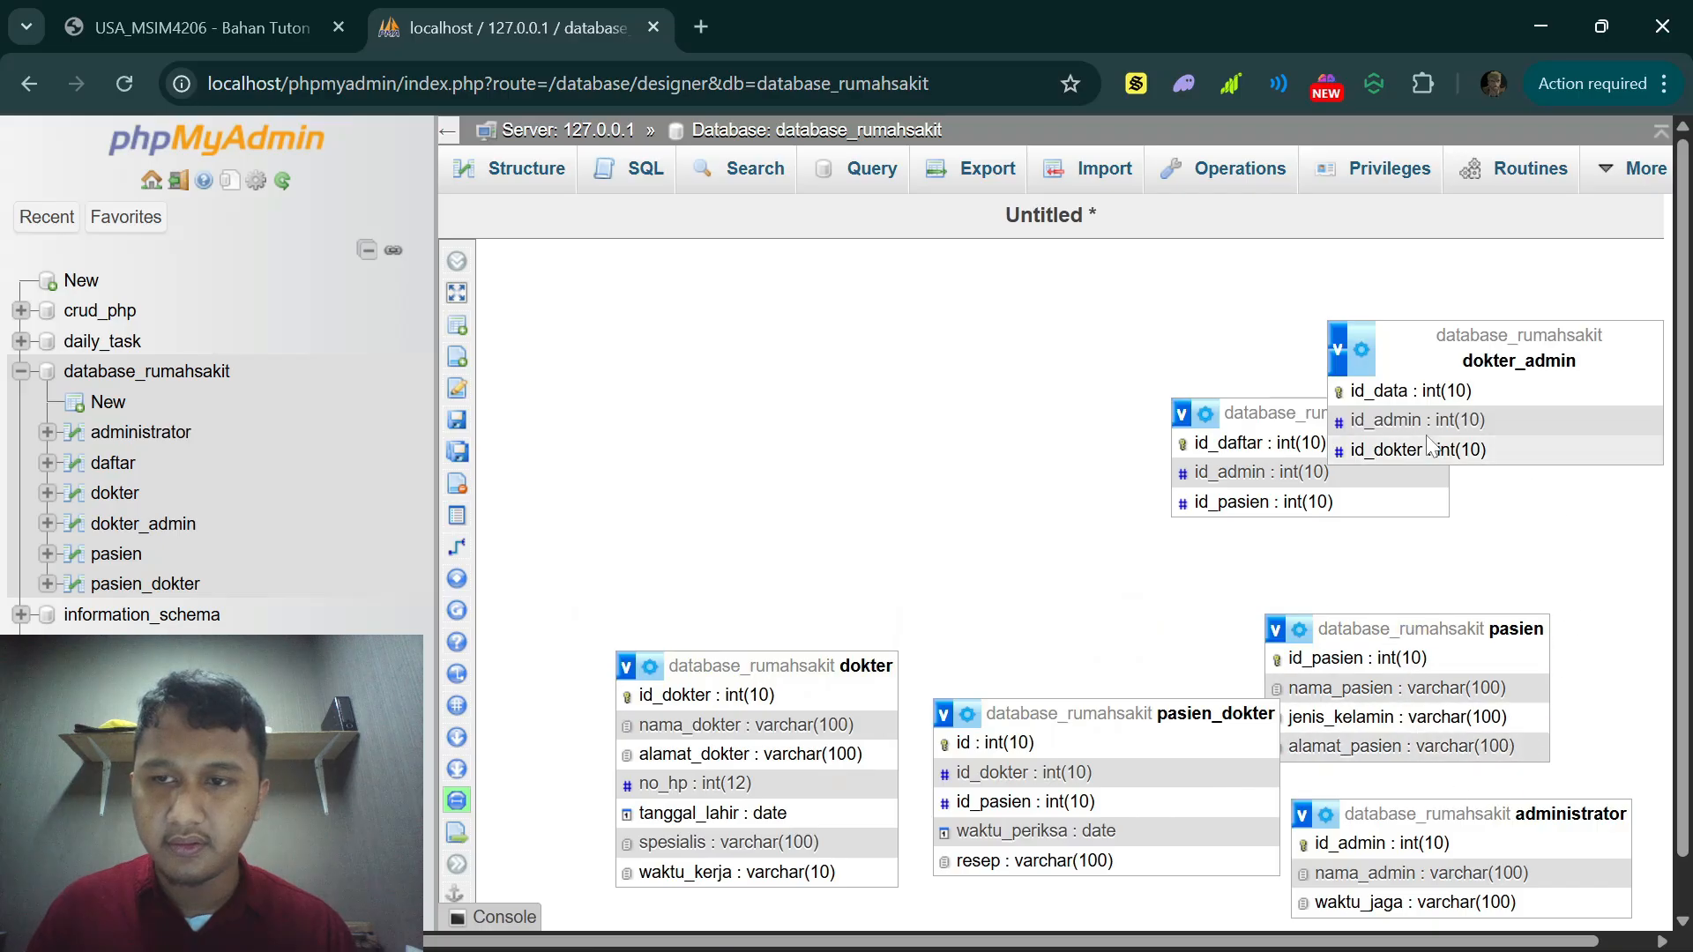
left_click_drag(1423, 342, 706, 476)
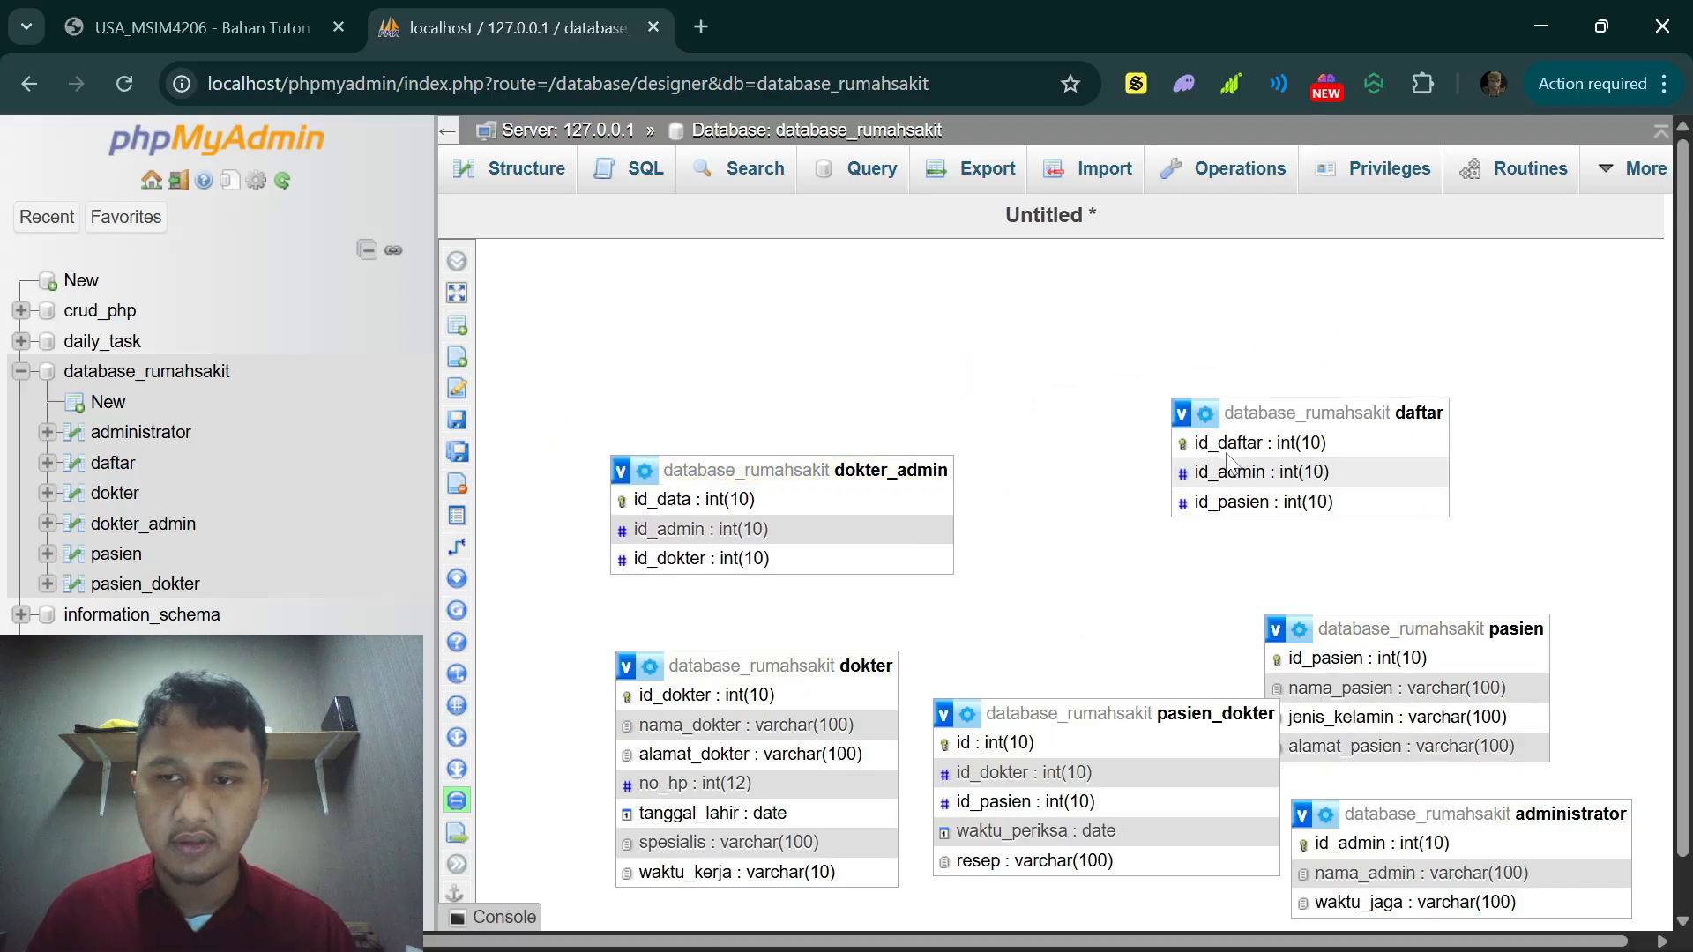
left_click_drag(1472, 816, 1507, 520)
left_click_drag(1378, 422, 1210, 441)
left_click_drag(1420, 521, 1401, 435)
left_click_drag(1390, 629, 1464, 707)
left_click_drag(1482, 443, 1487, 455)
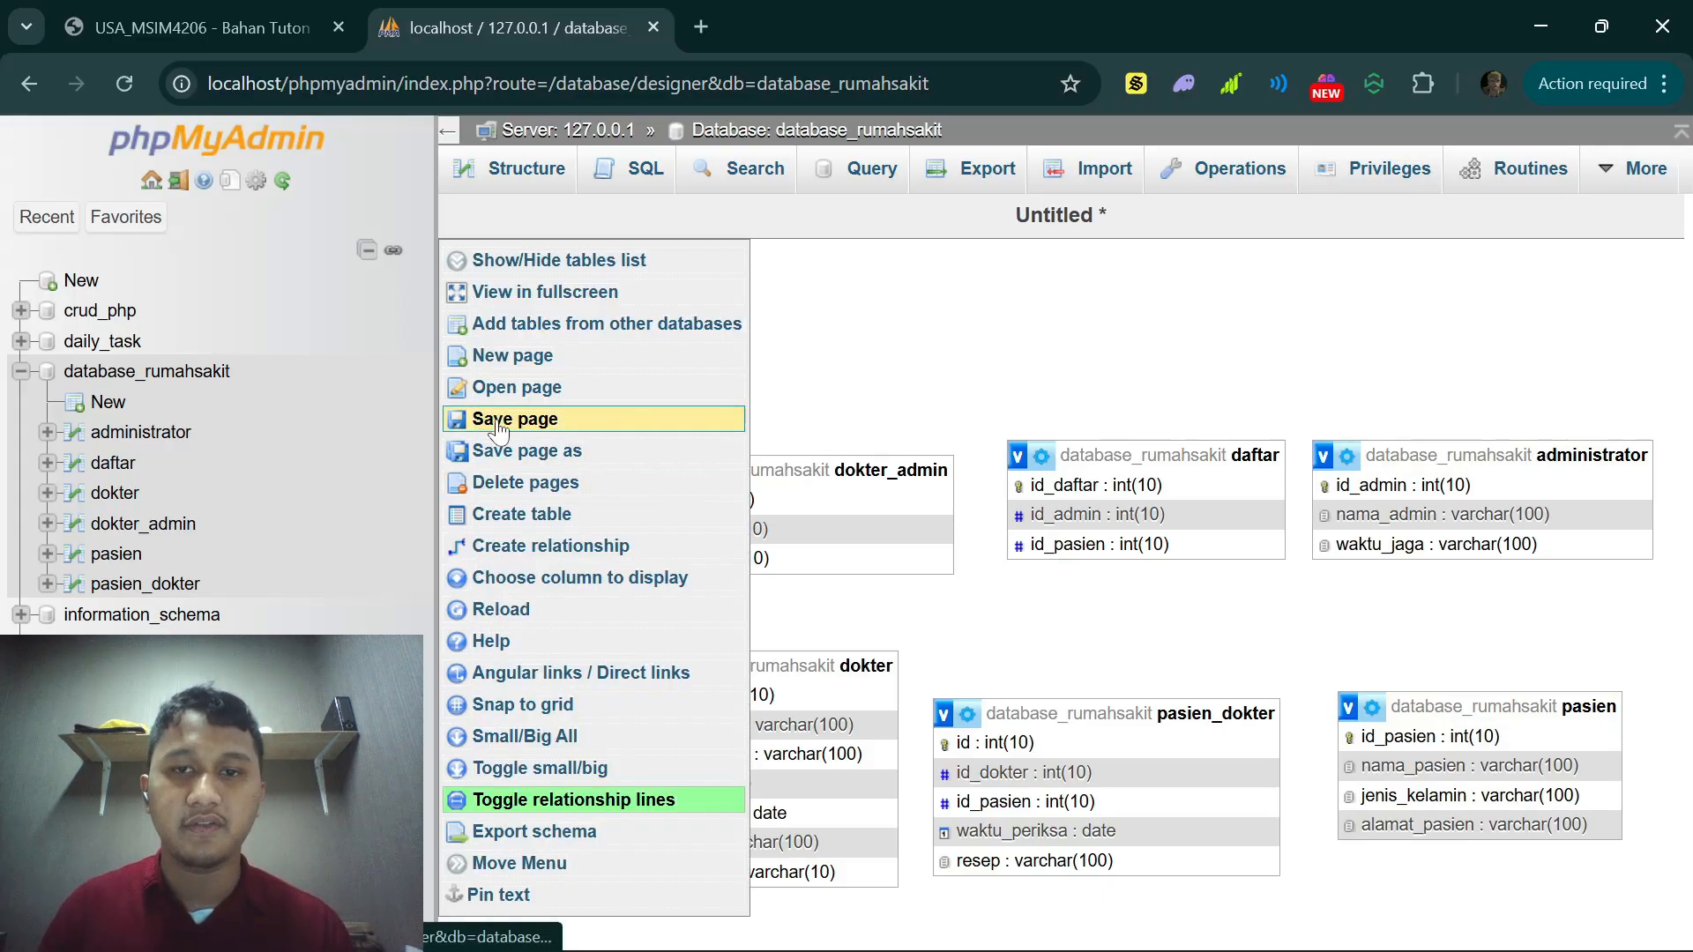
Step: Save the Designer layout as a page named erd_rumahsakit
left_click(512, 419)
left_click(641, 247)
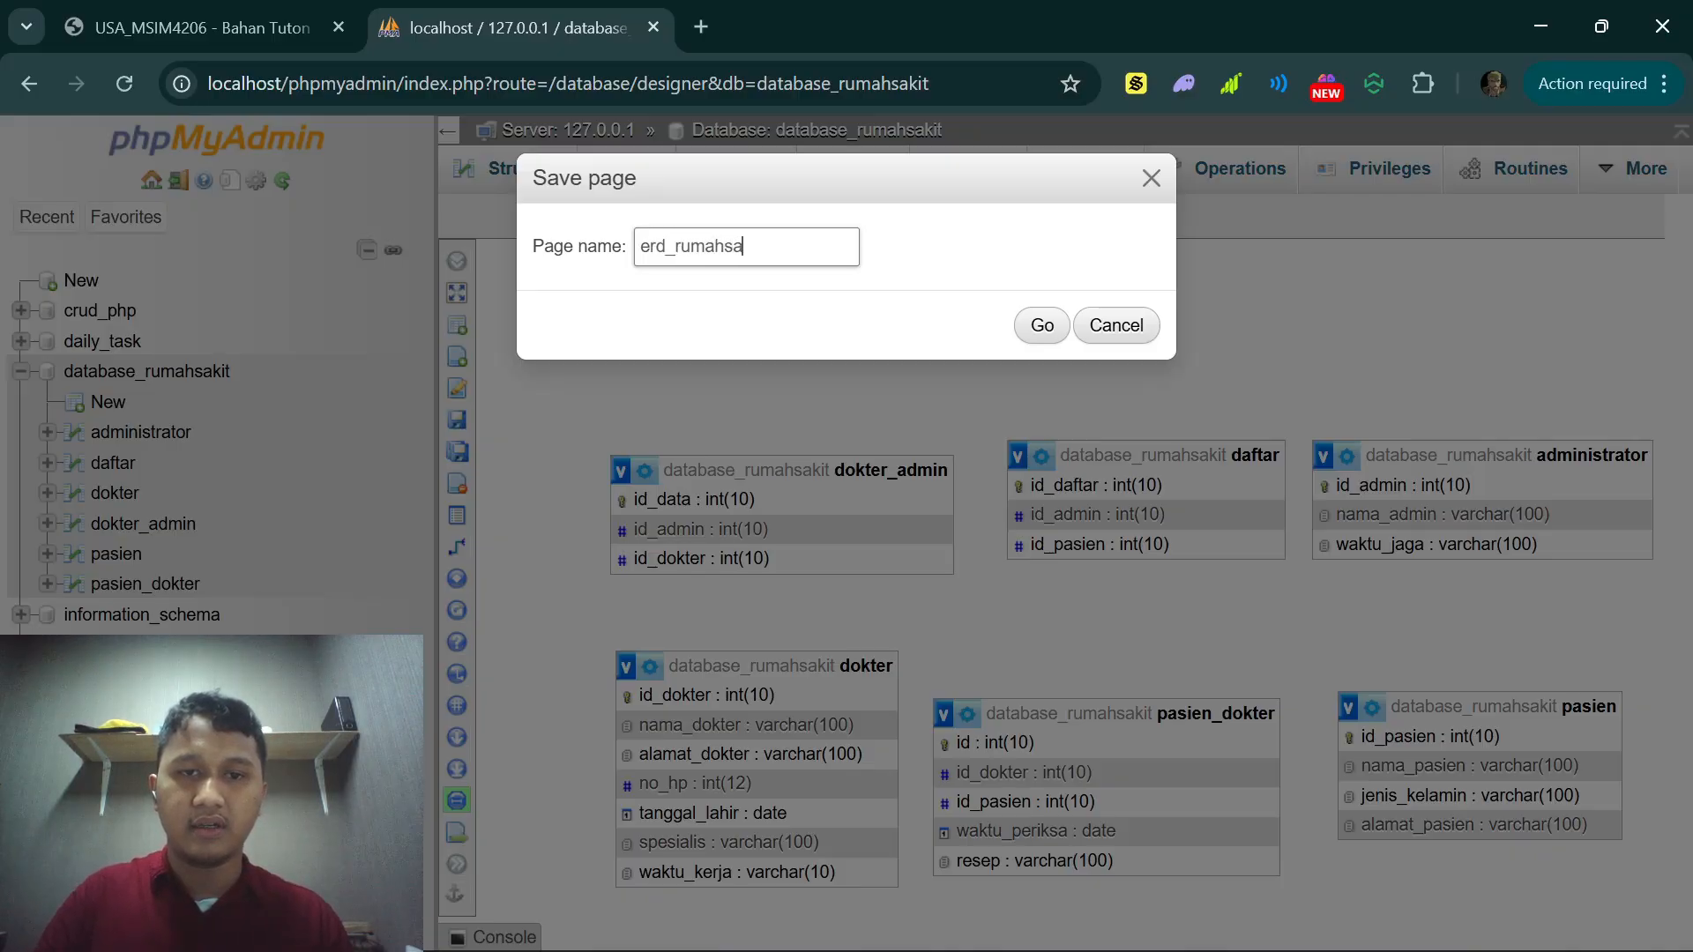
left_click(1042, 326)
Step: Try to create a relationship from id_dokter in the dokter table to the foreign key id_dokter in dokter_admin
mouse_move(458, 498)
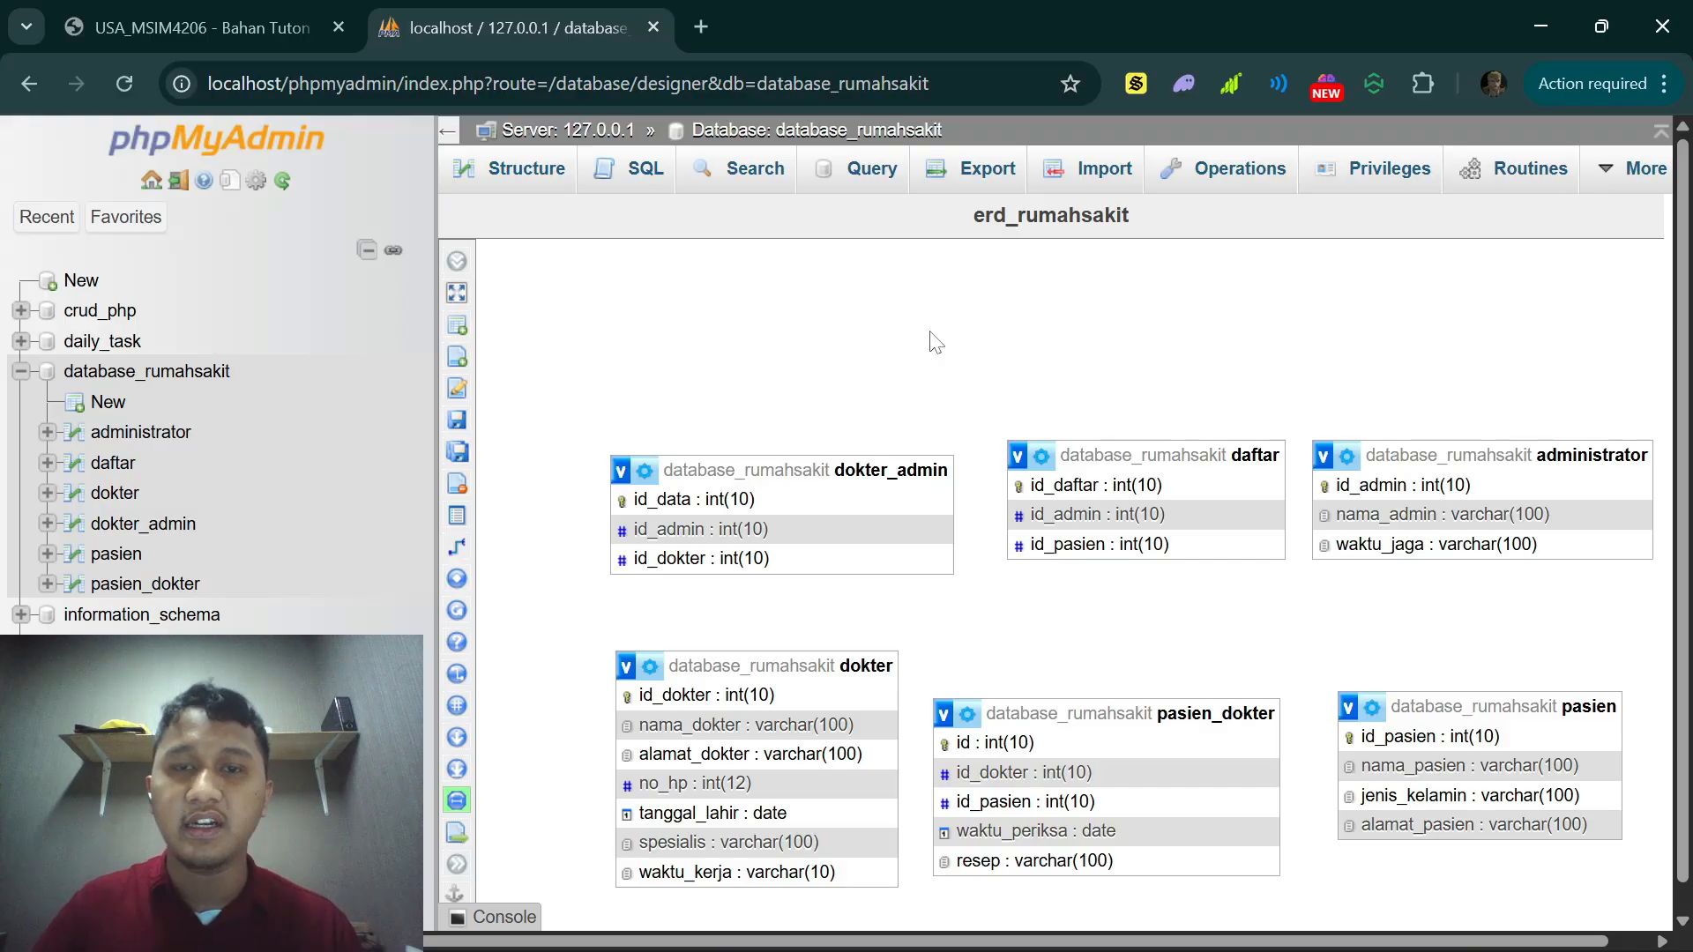
mouse_move(458, 446)
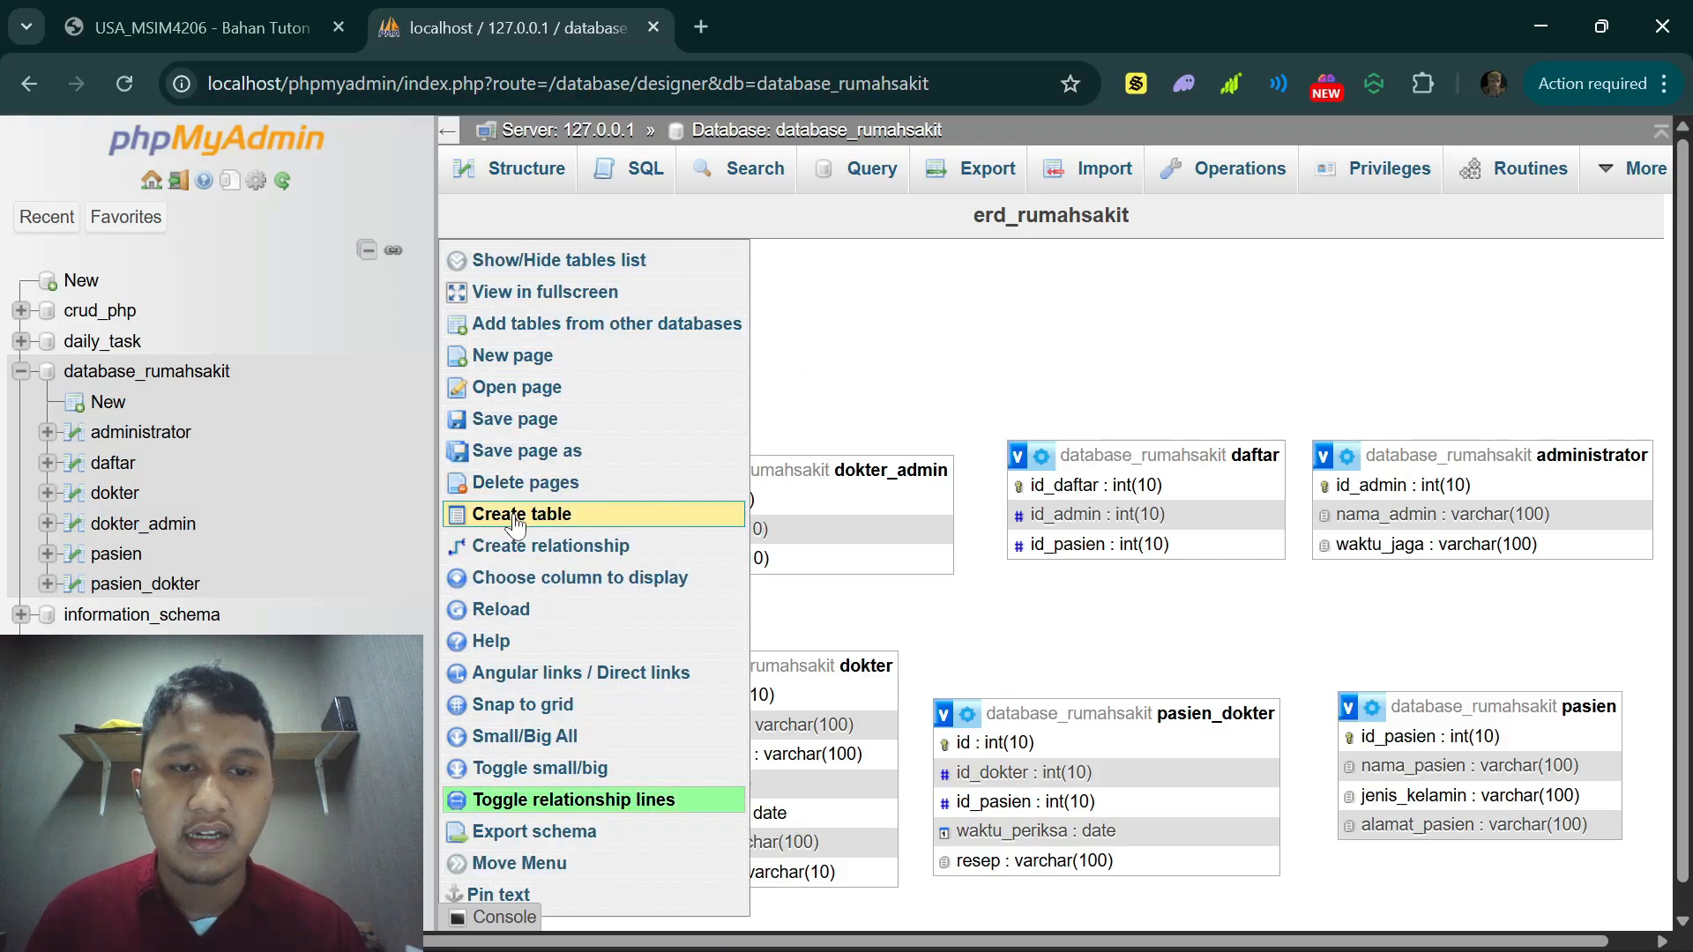
left_click(494, 545)
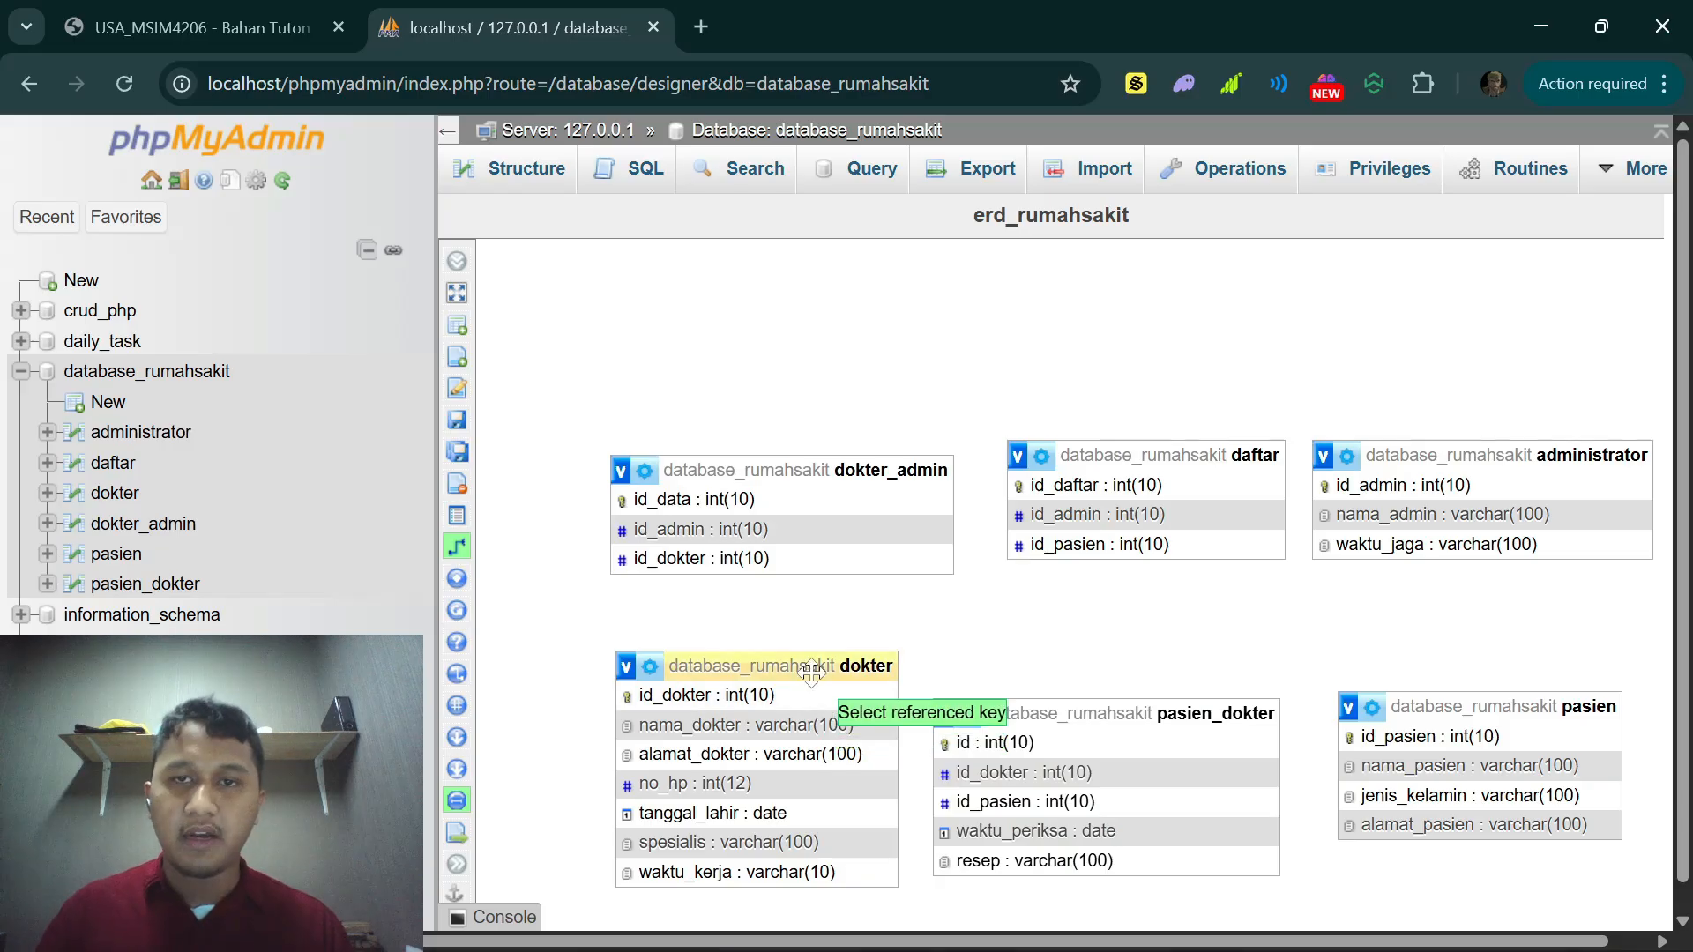
left_click(669, 697)
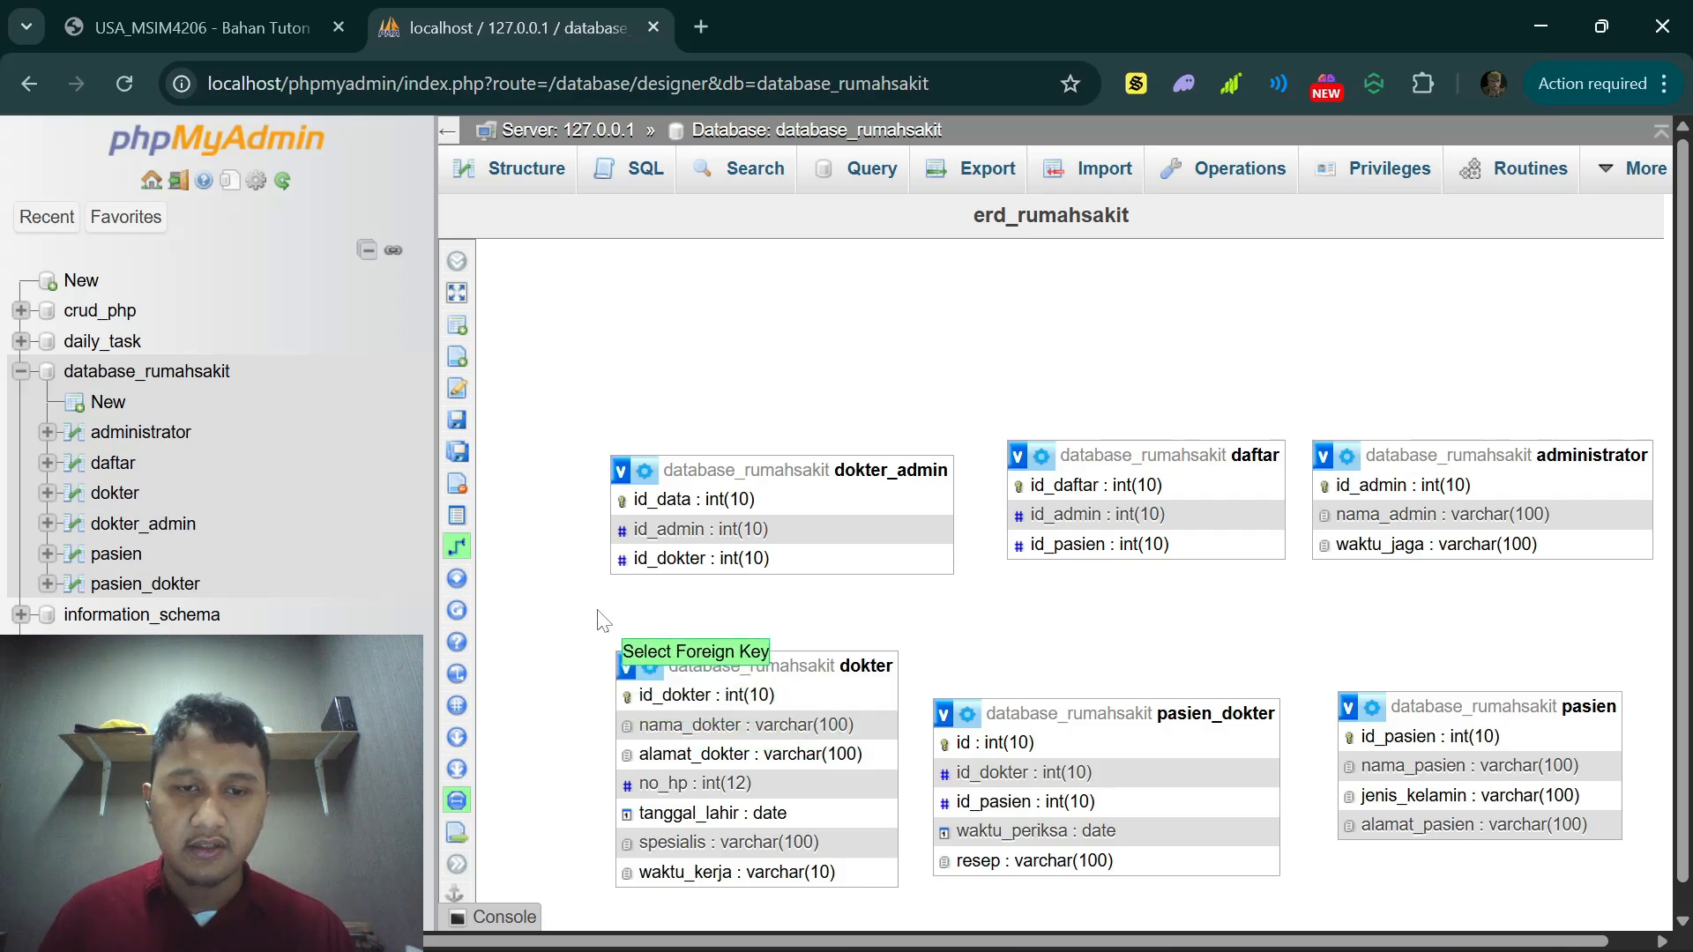
left_click(654, 561)
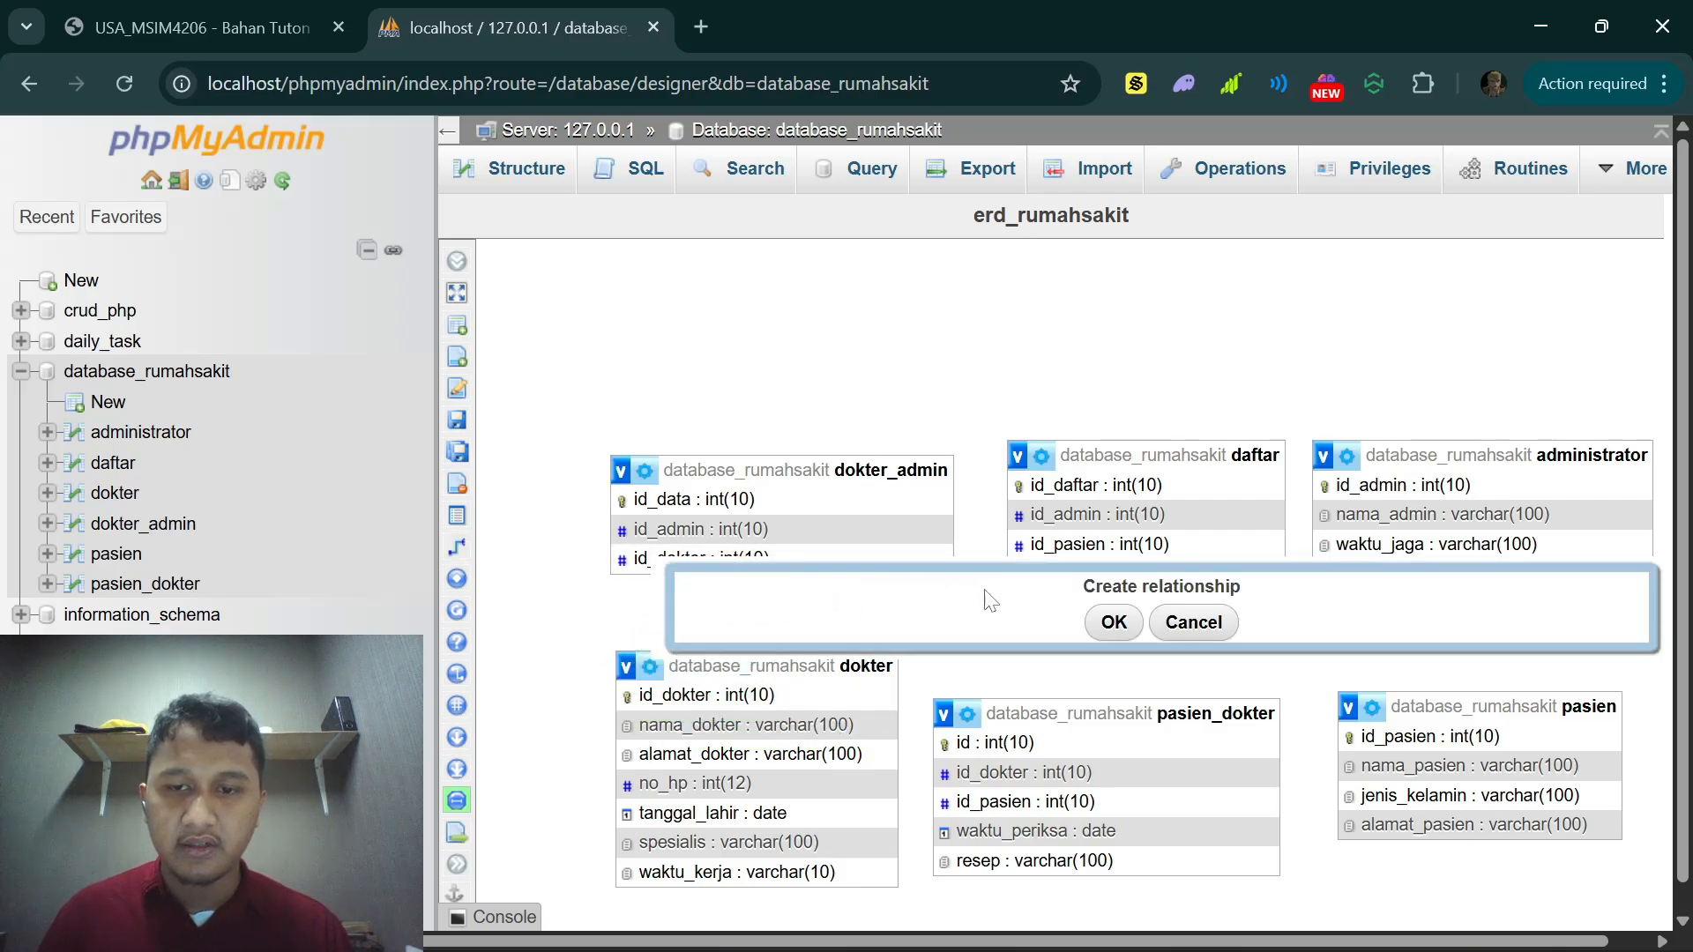
left_click(1114, 623)
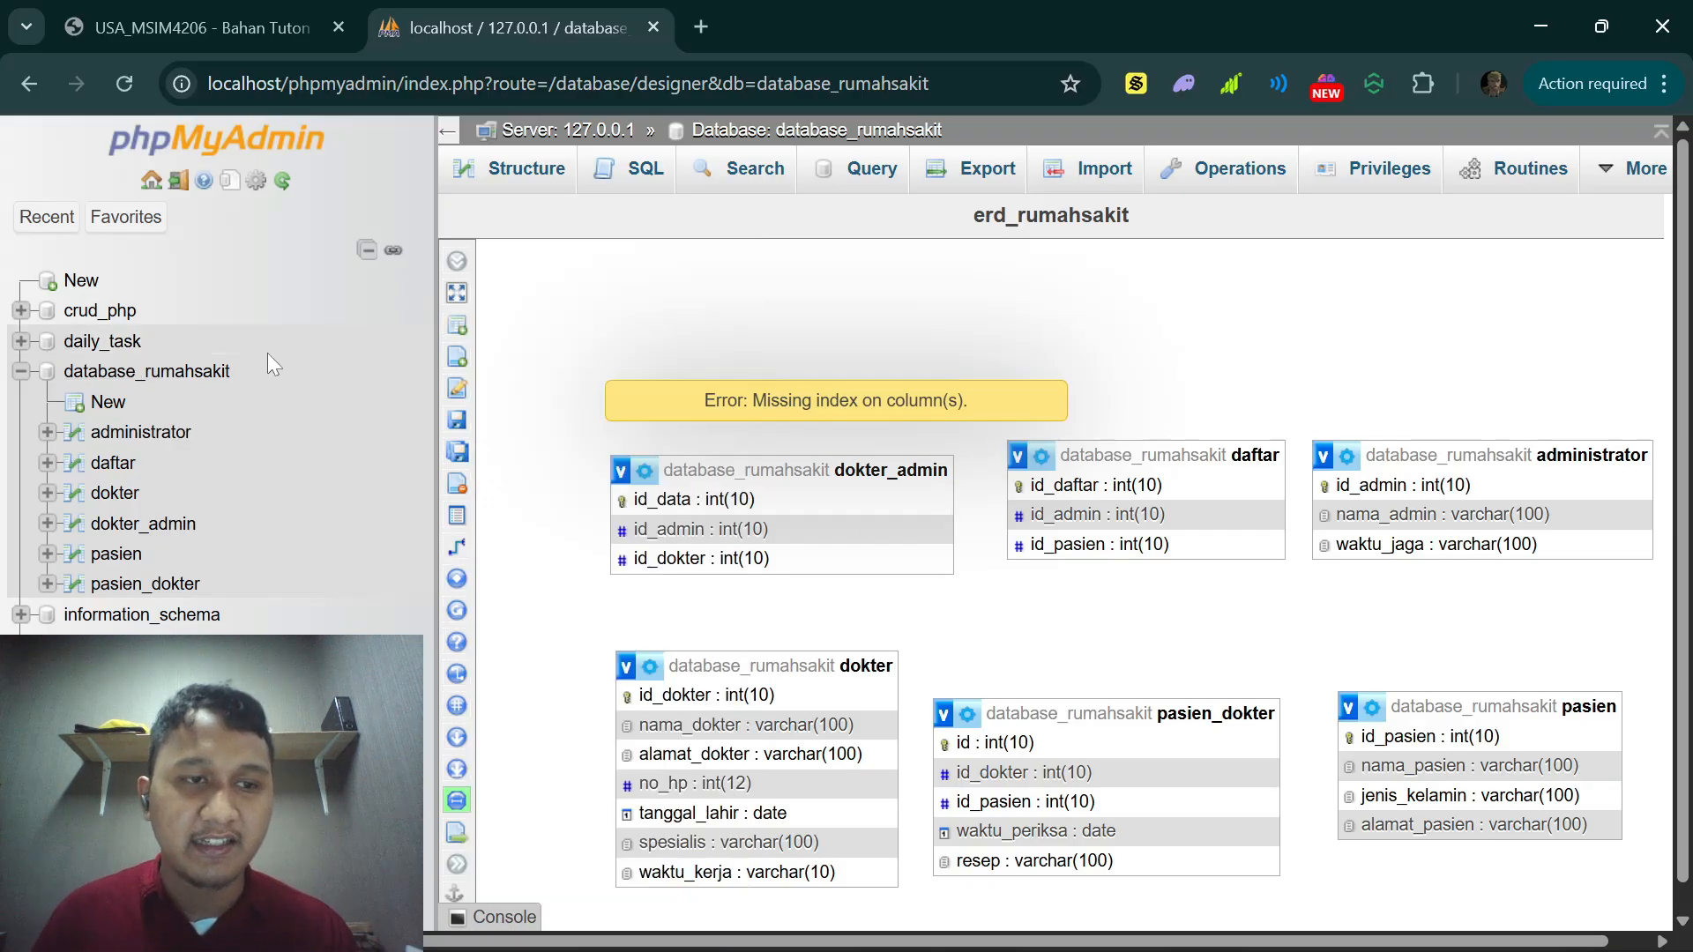
Step: Open the structure of the daftar table and add an index to its id_admin column
left_click(196, 374)
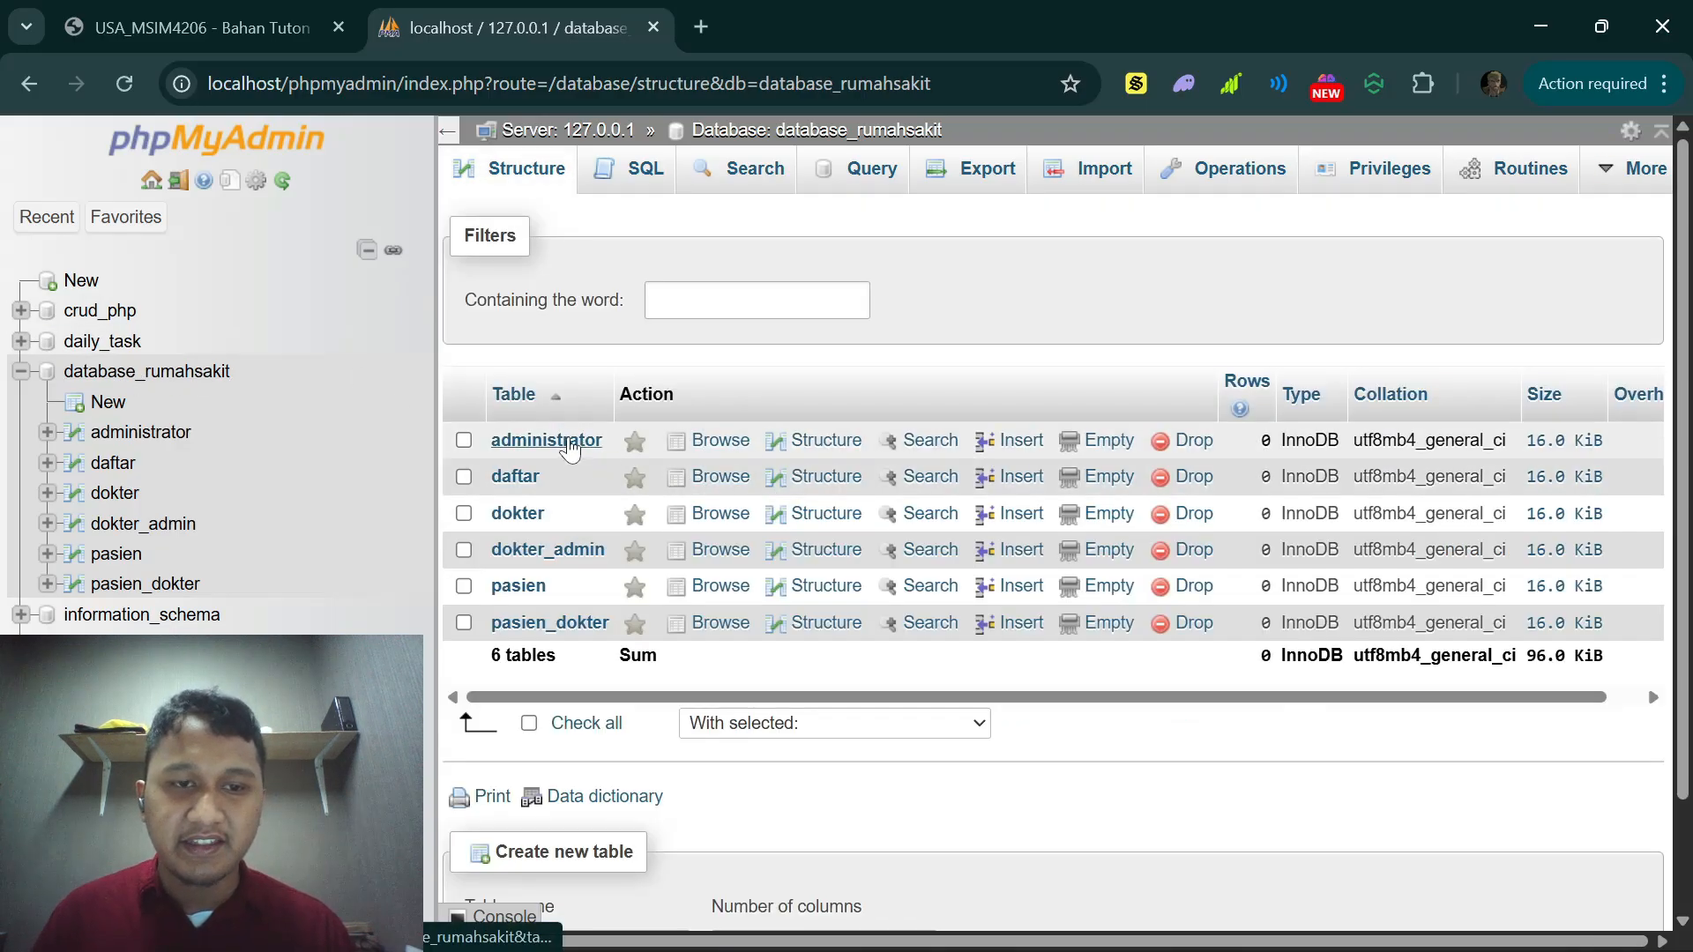
left_click(516, 477)
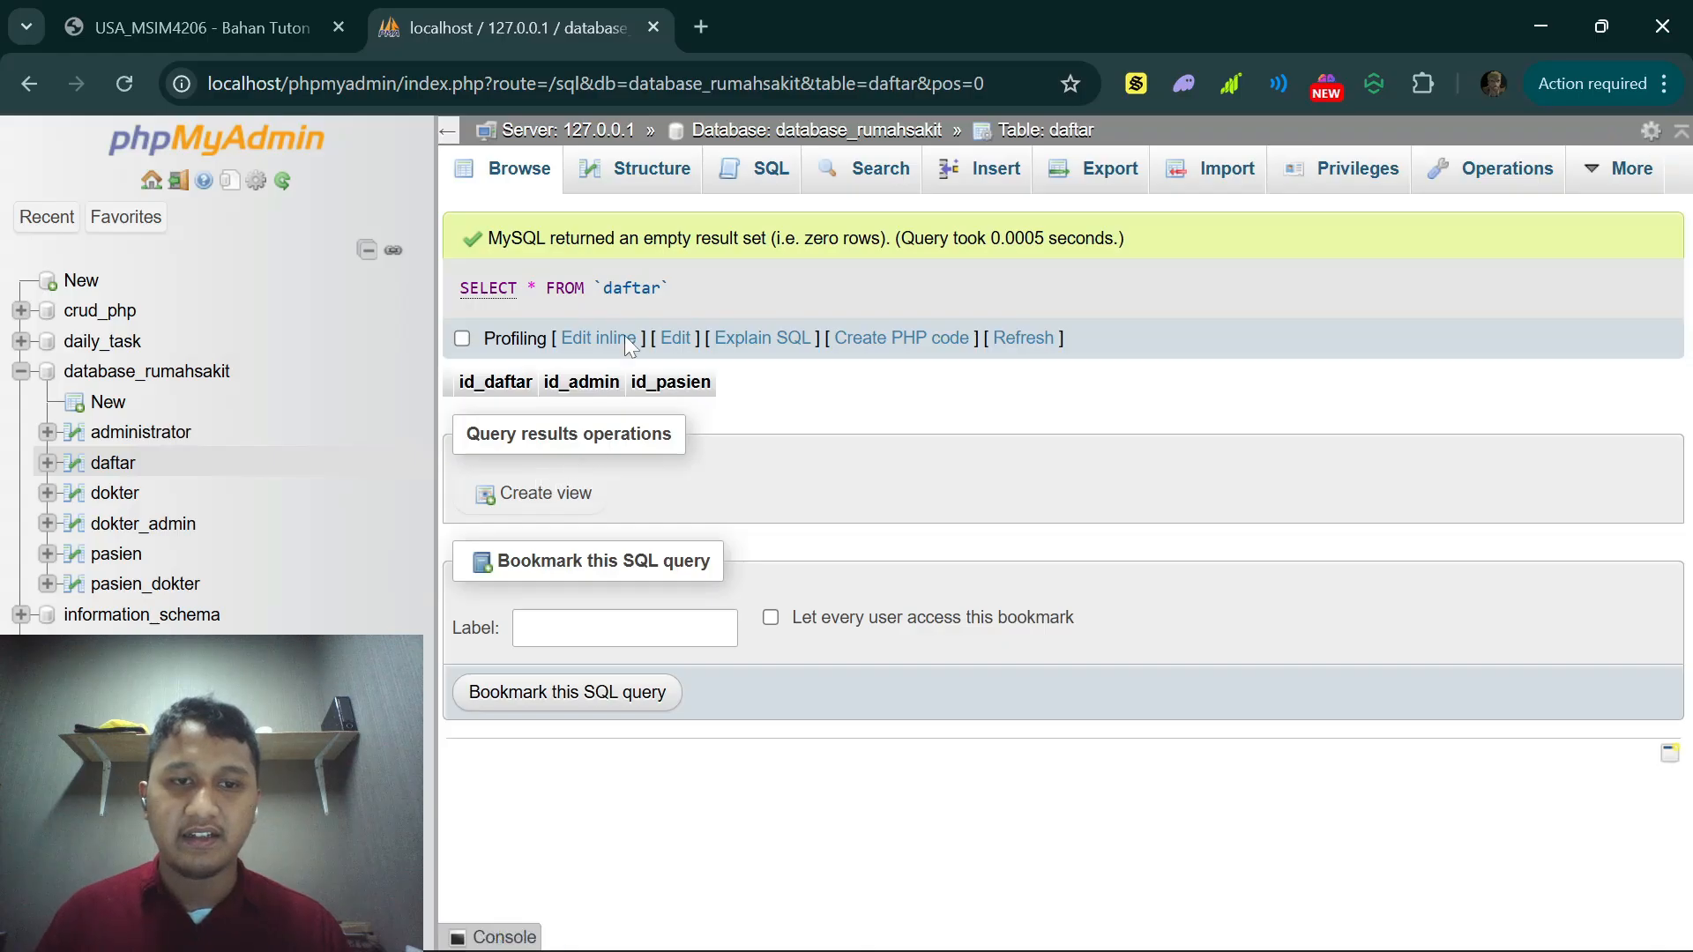
left_click(616, 188)
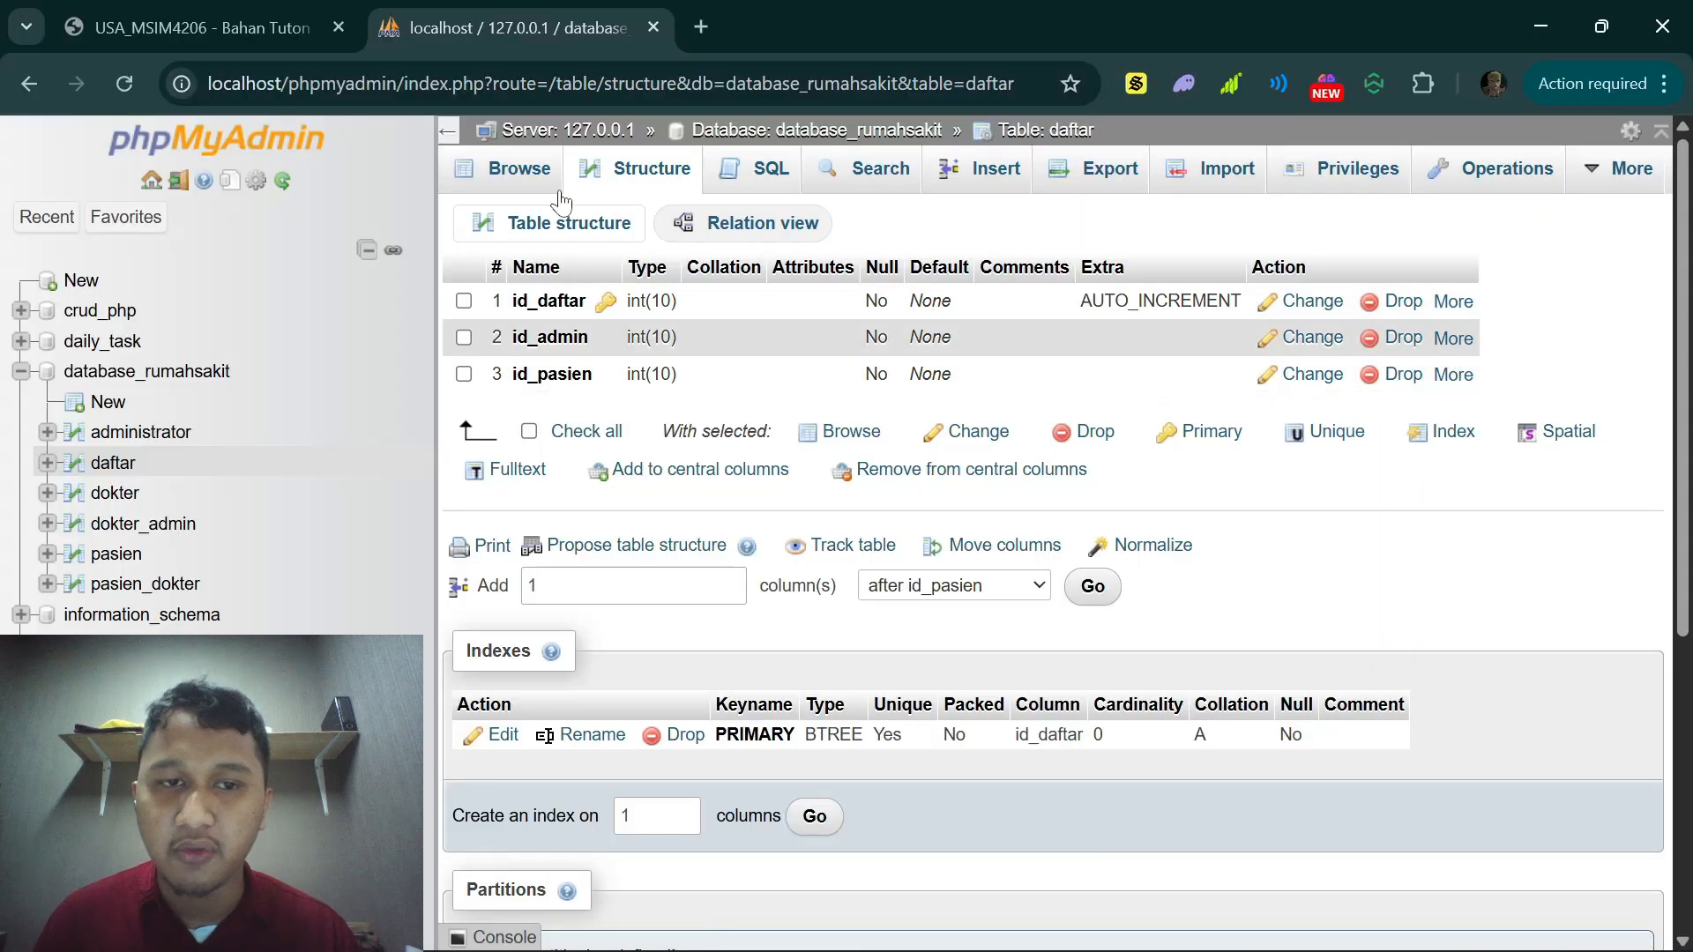
left_click(1453, 339)
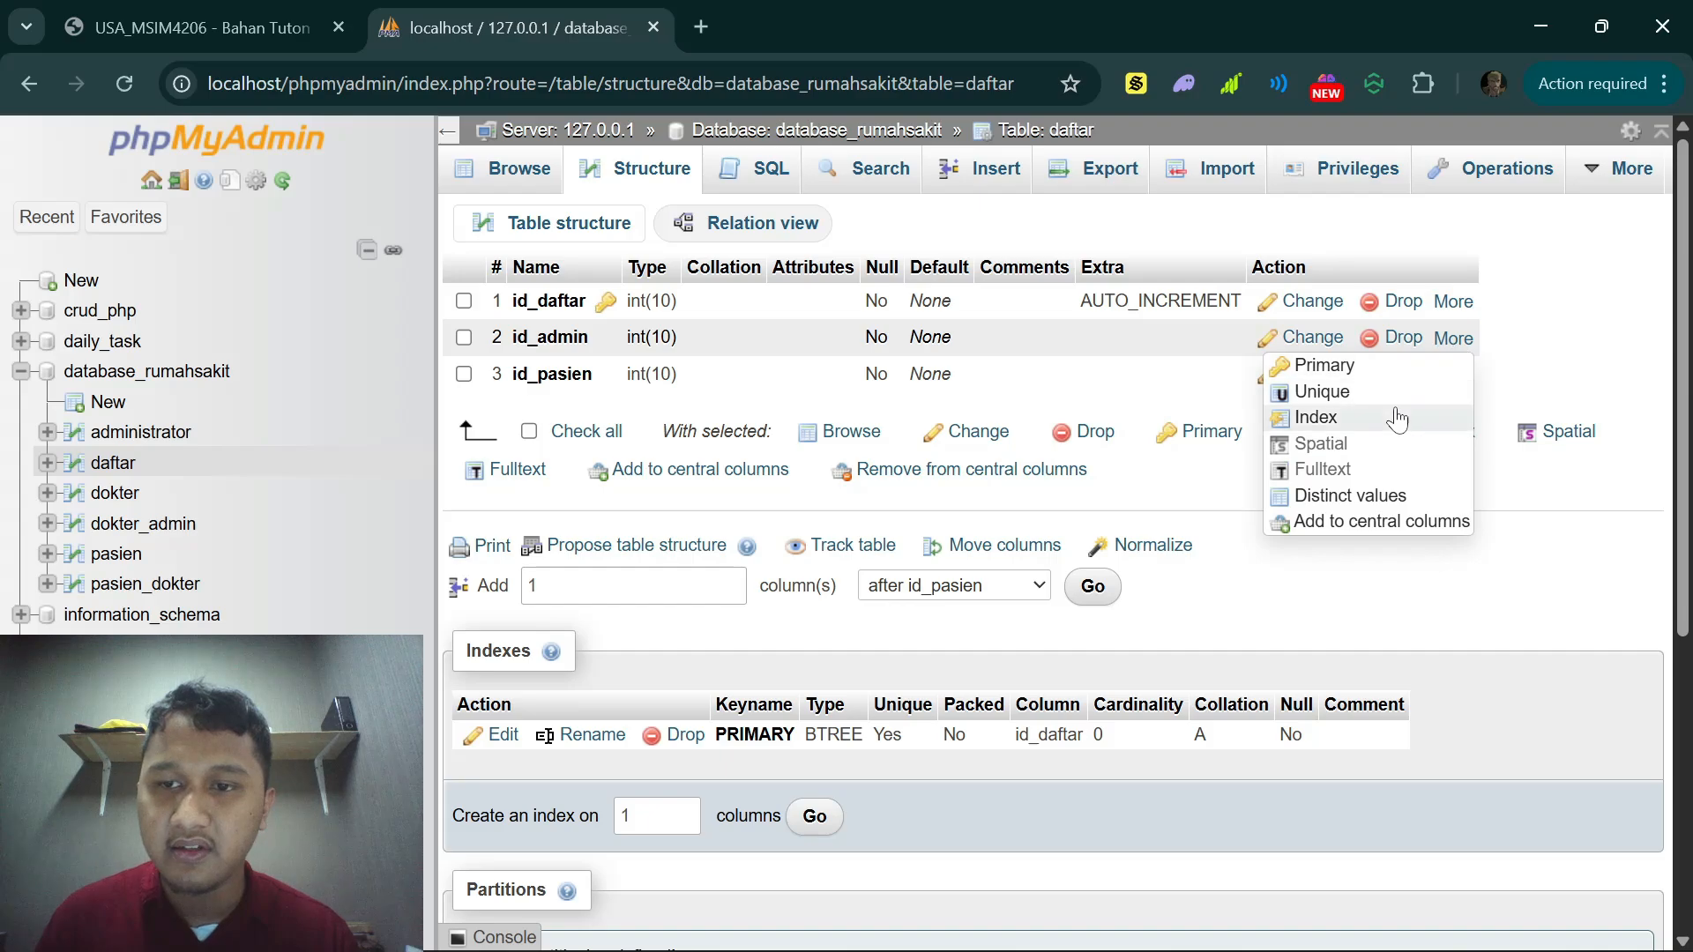
left_click(1321, 418)
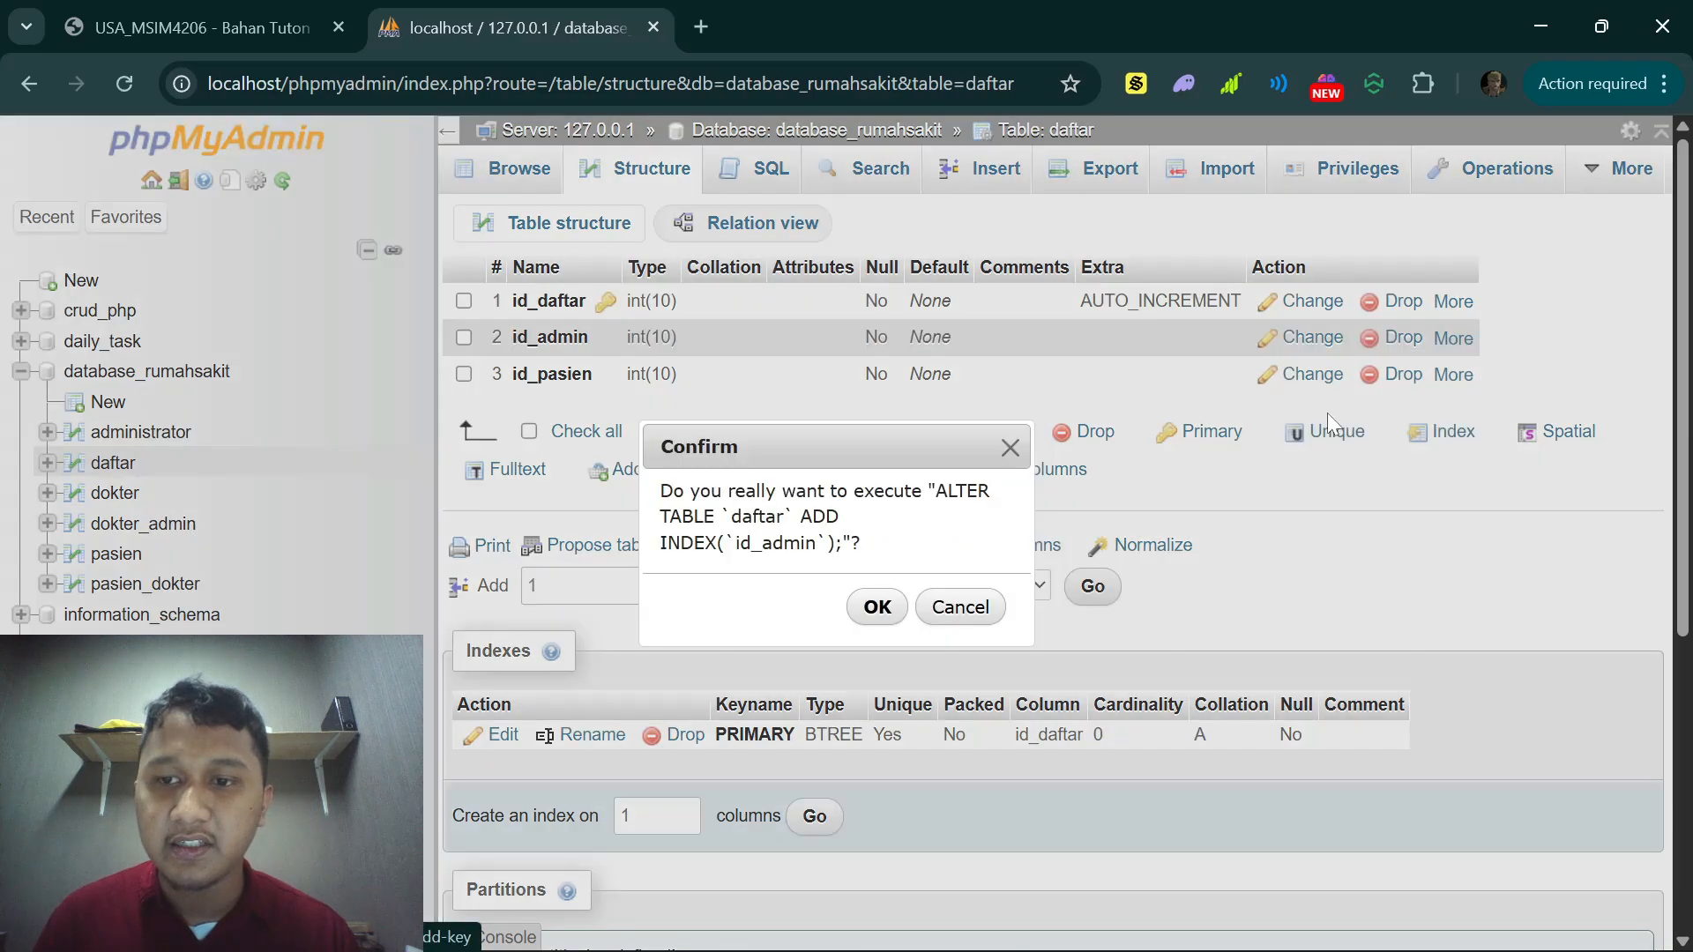
left_click(876, 608)
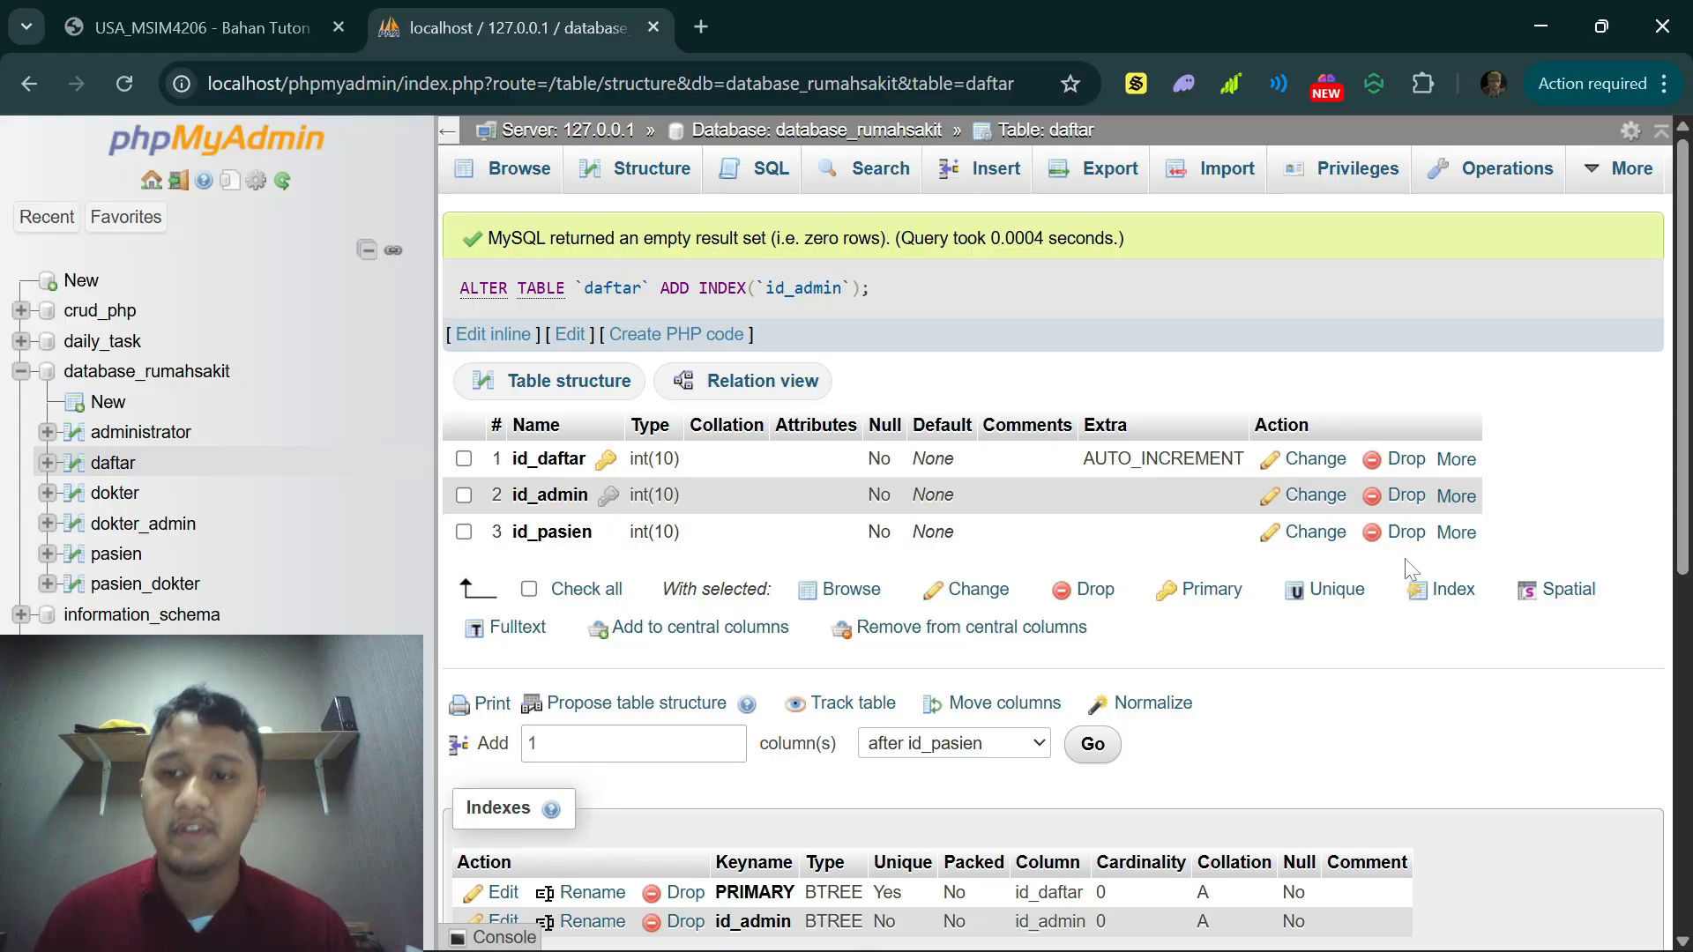
Step: Add an index to the id_pasien column of the daftar table
left_click(1443, 543)
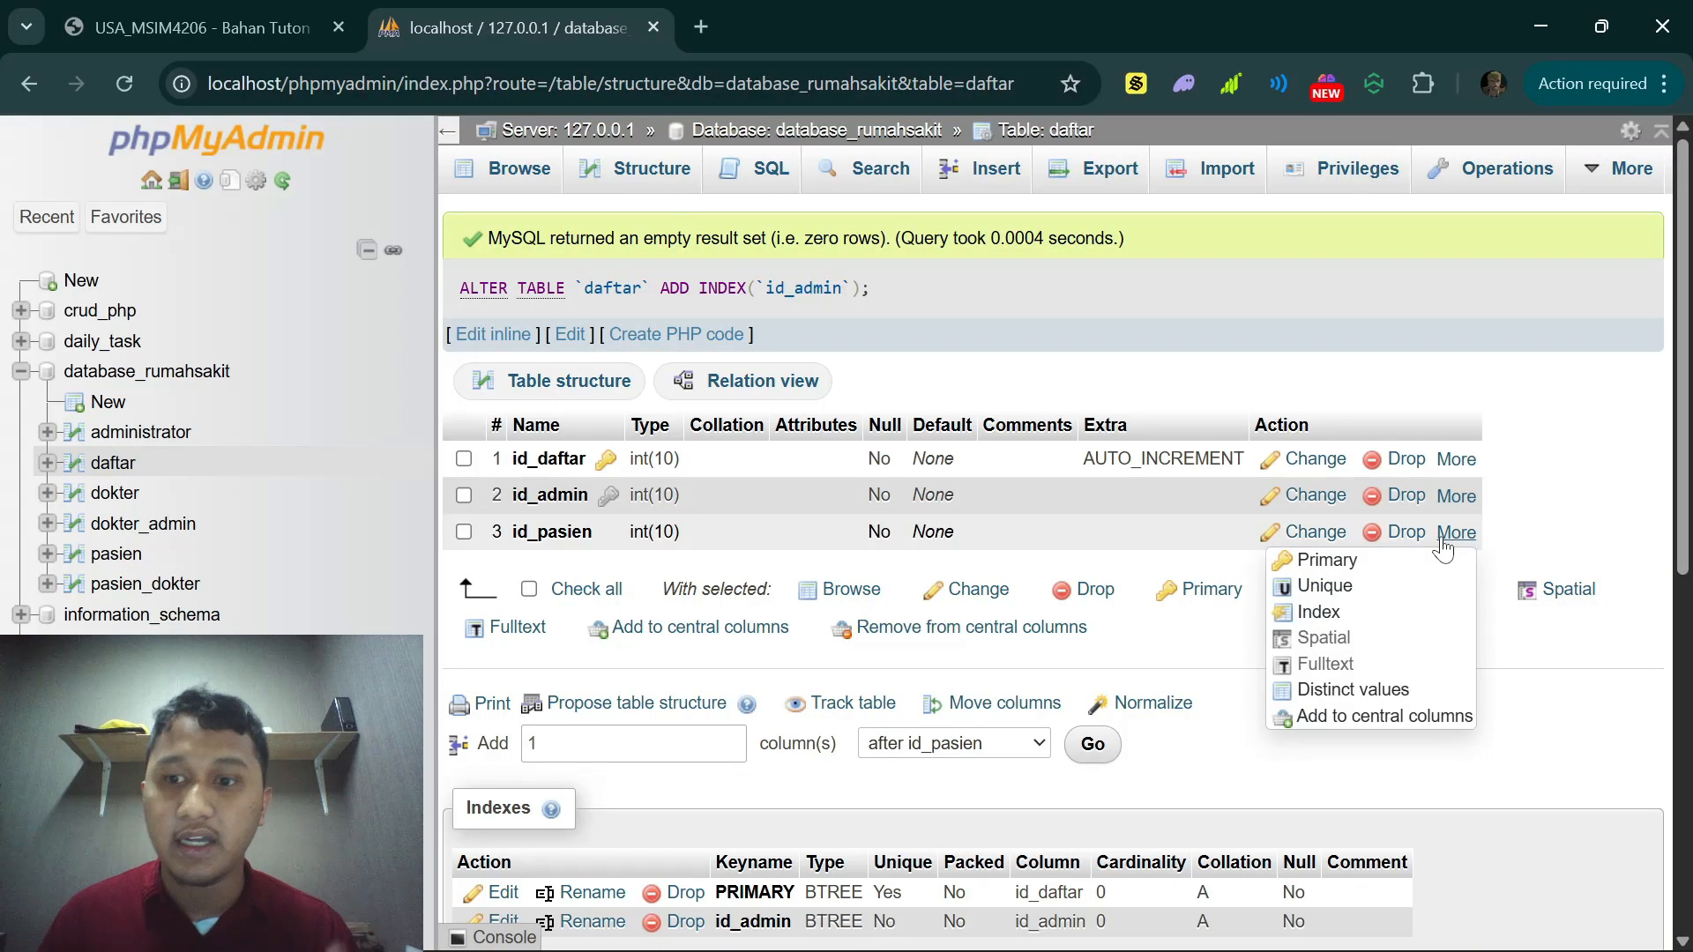
left_click(1332, 614)
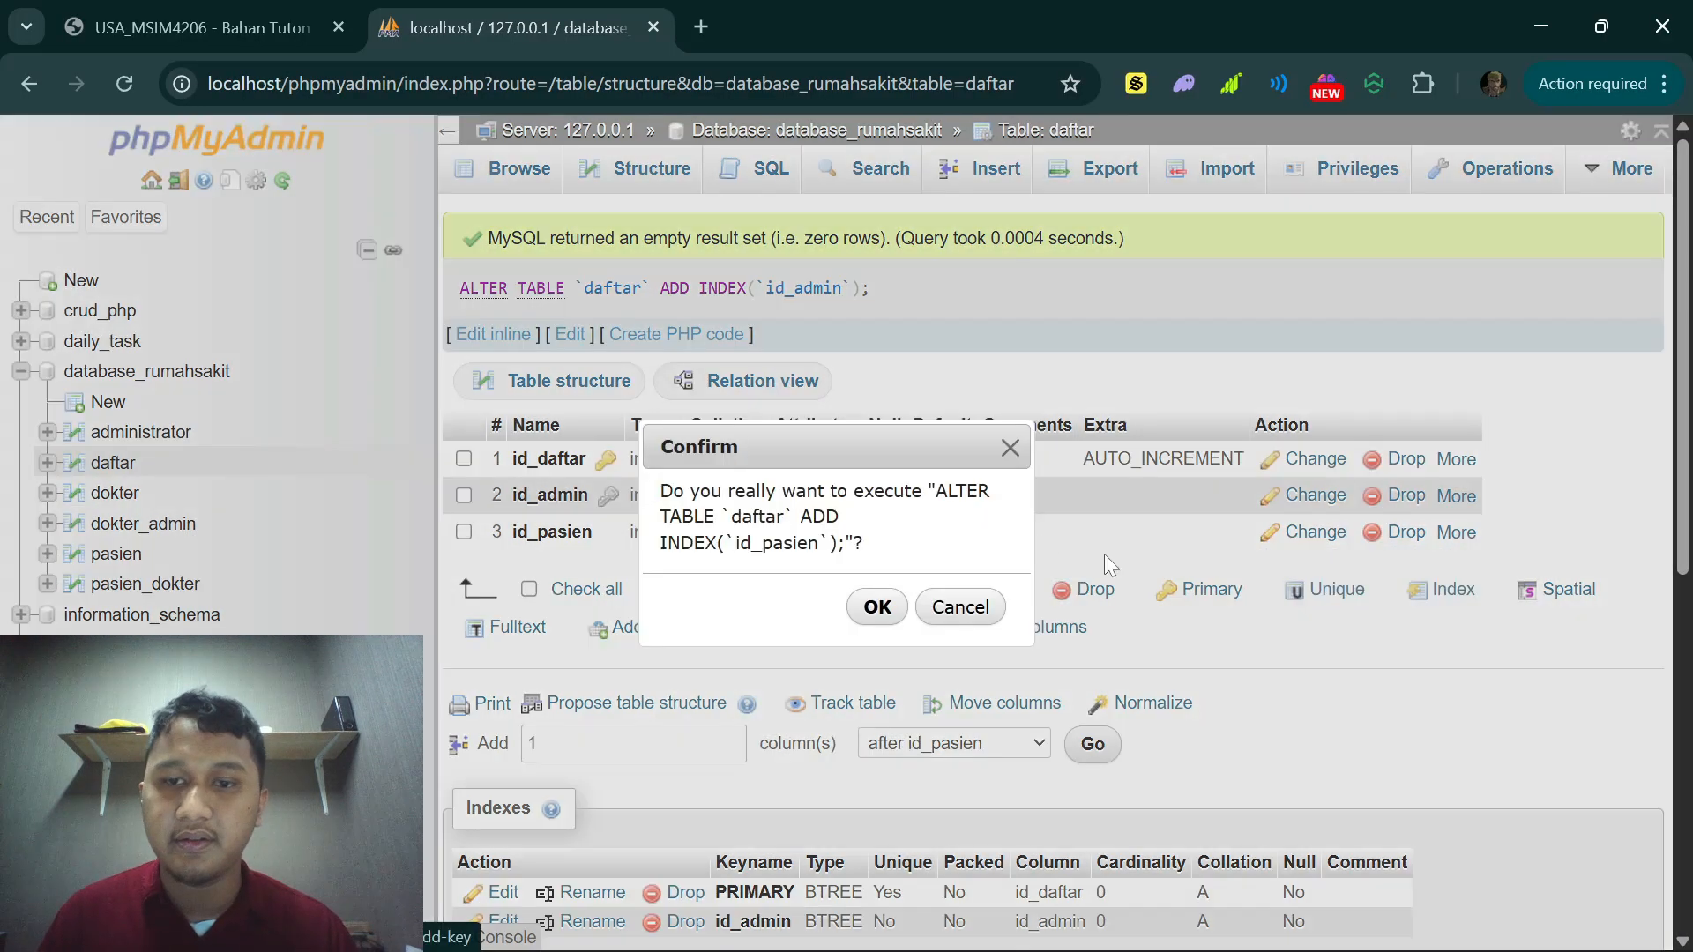
left_click(882, 606)
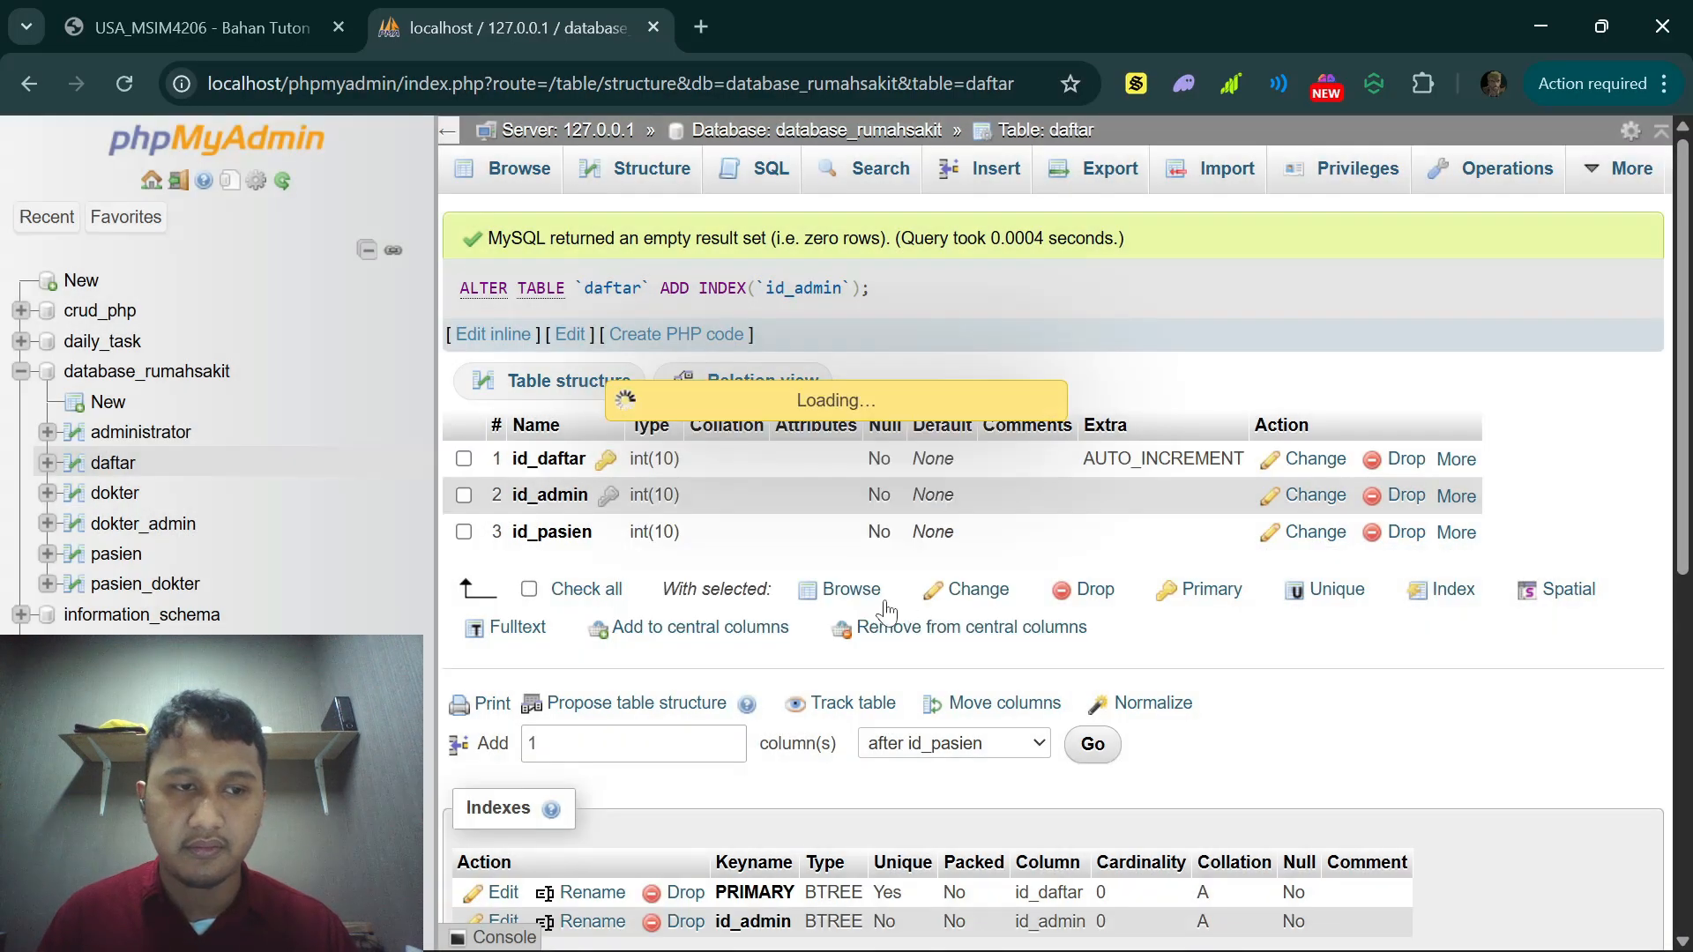
Step: Open the structure of the dokter_admin table and add an index to its id_admin column
left_click(152, 525)
left_click(633, 168)
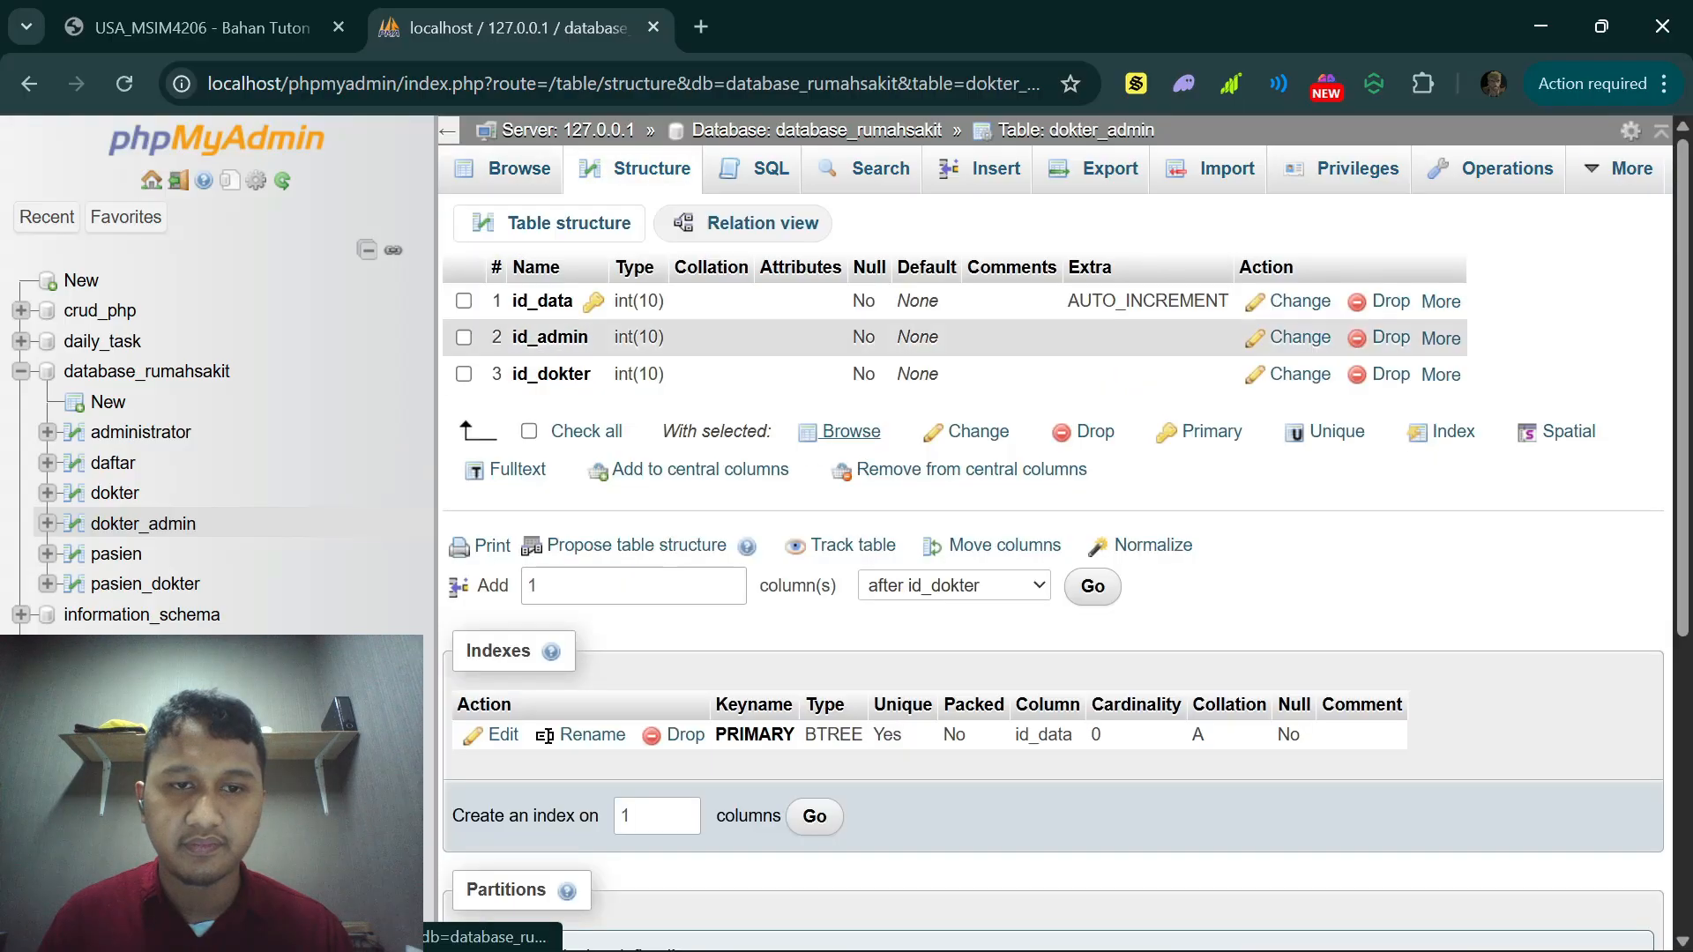
left_click(1451, 348)
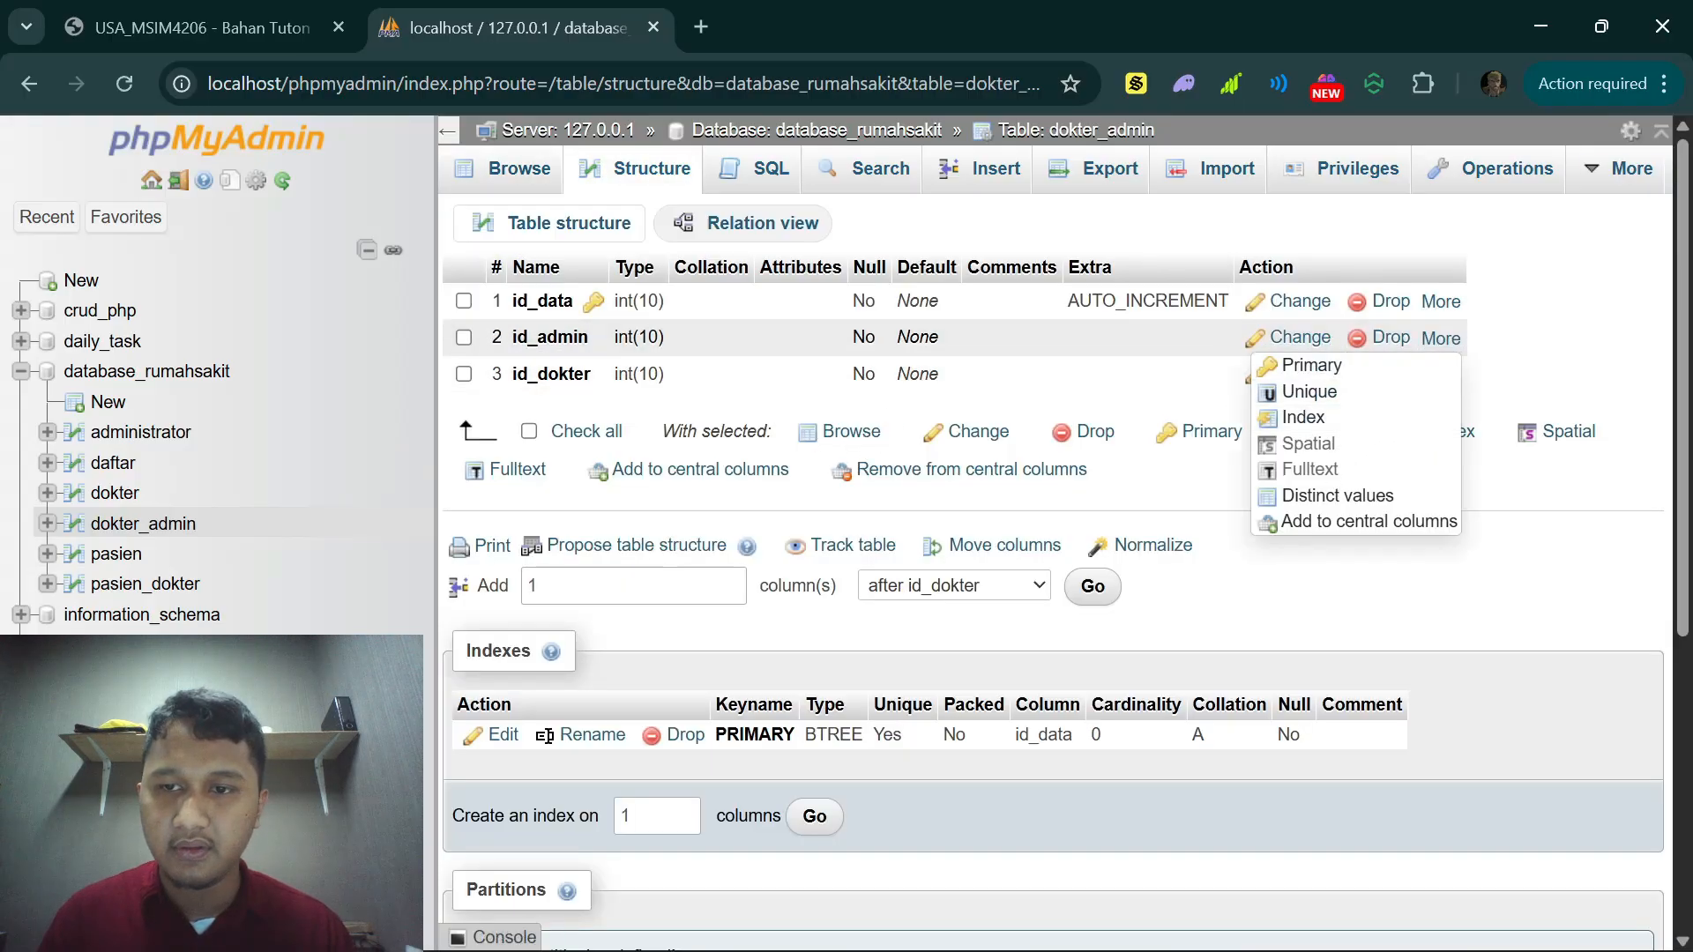
left_click(1306, 416)
left_click(863, 607)
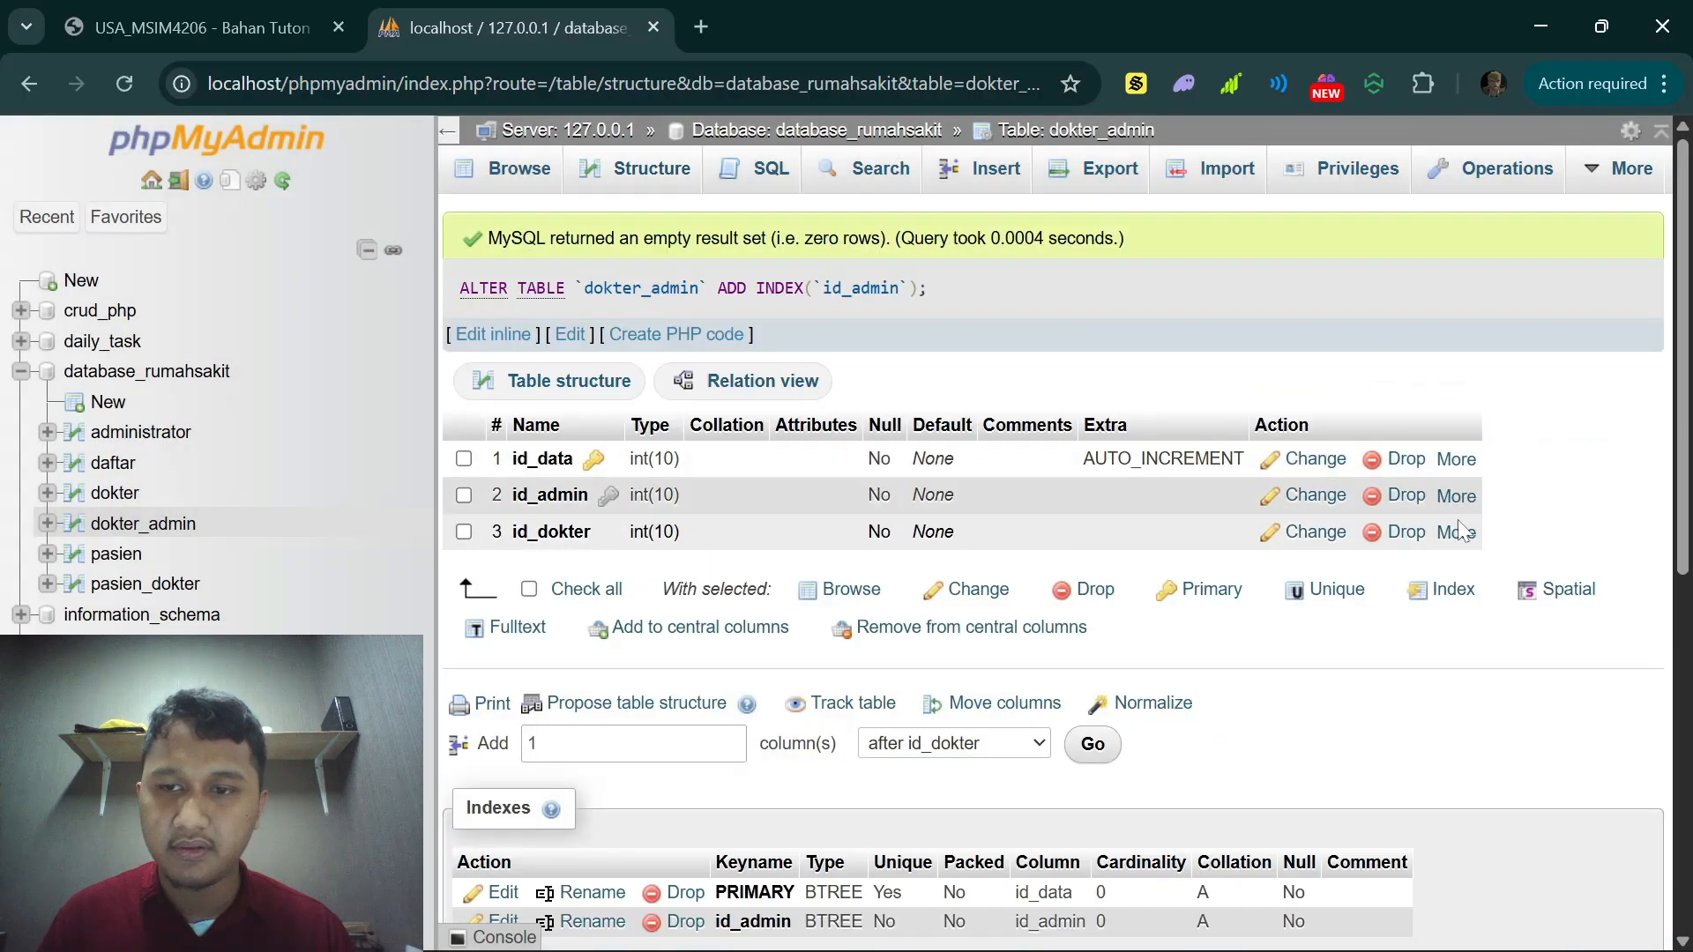
Step: Add an index to the id_dokter column of the dokter_admin table
left_click(1451, 533)
left_click(1305, 610)
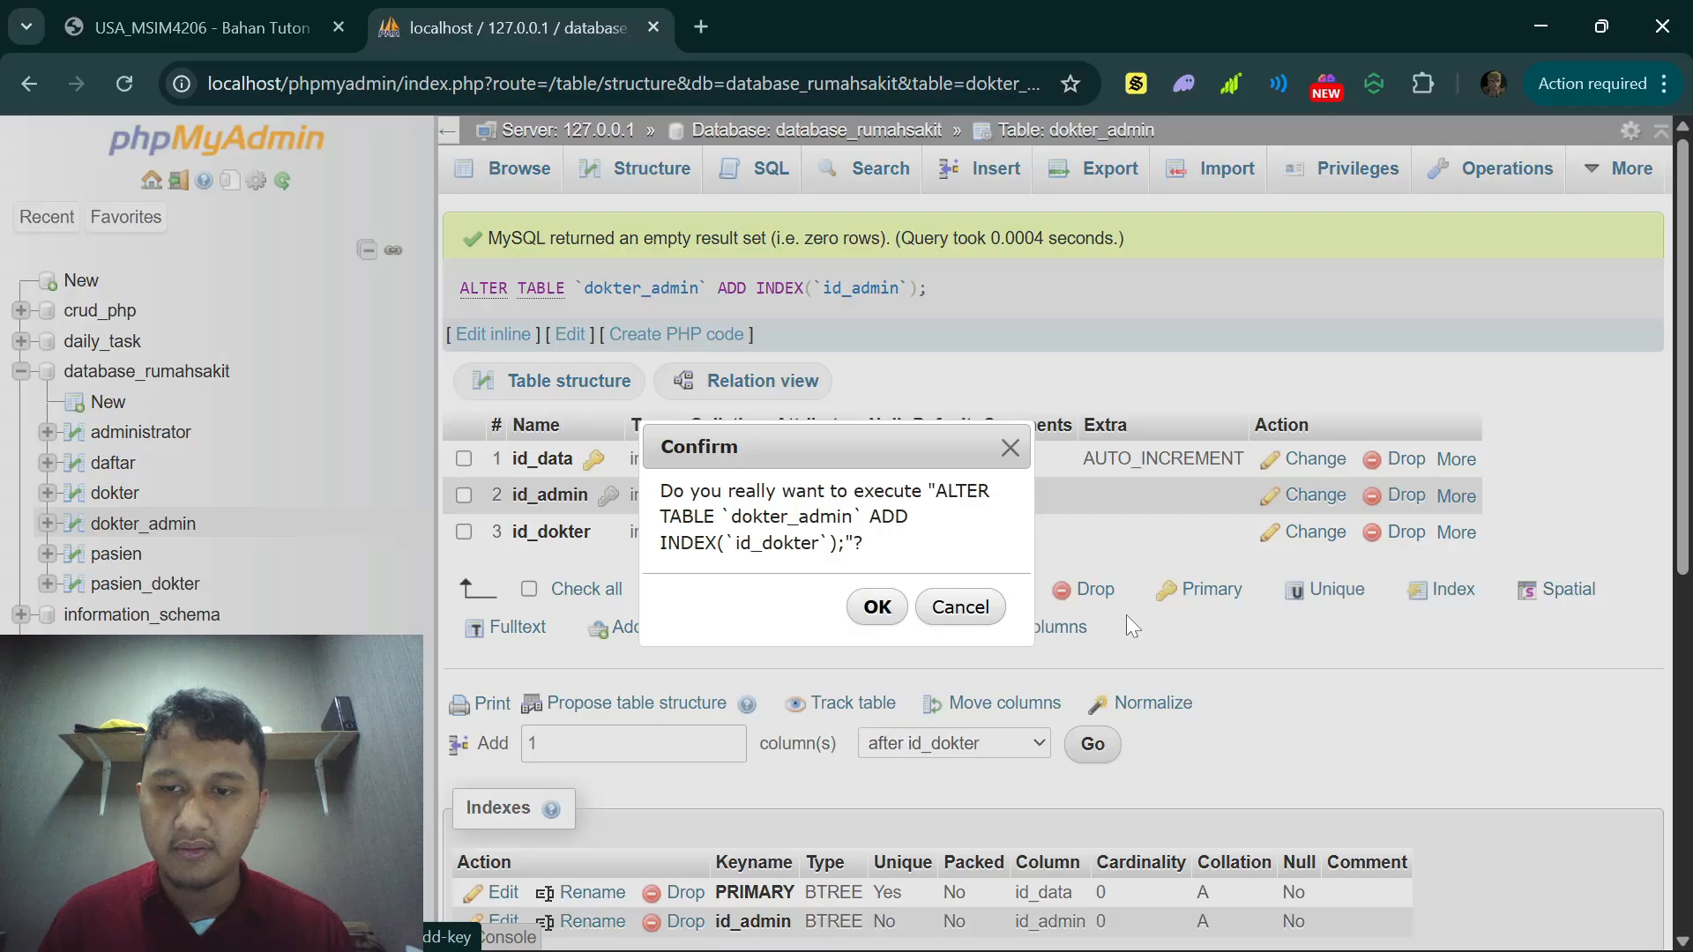
left_click(871, 607)
Step: Open the structure of the pasien_dokter table and add an index to its id_dokter column
left_click(141, 582)
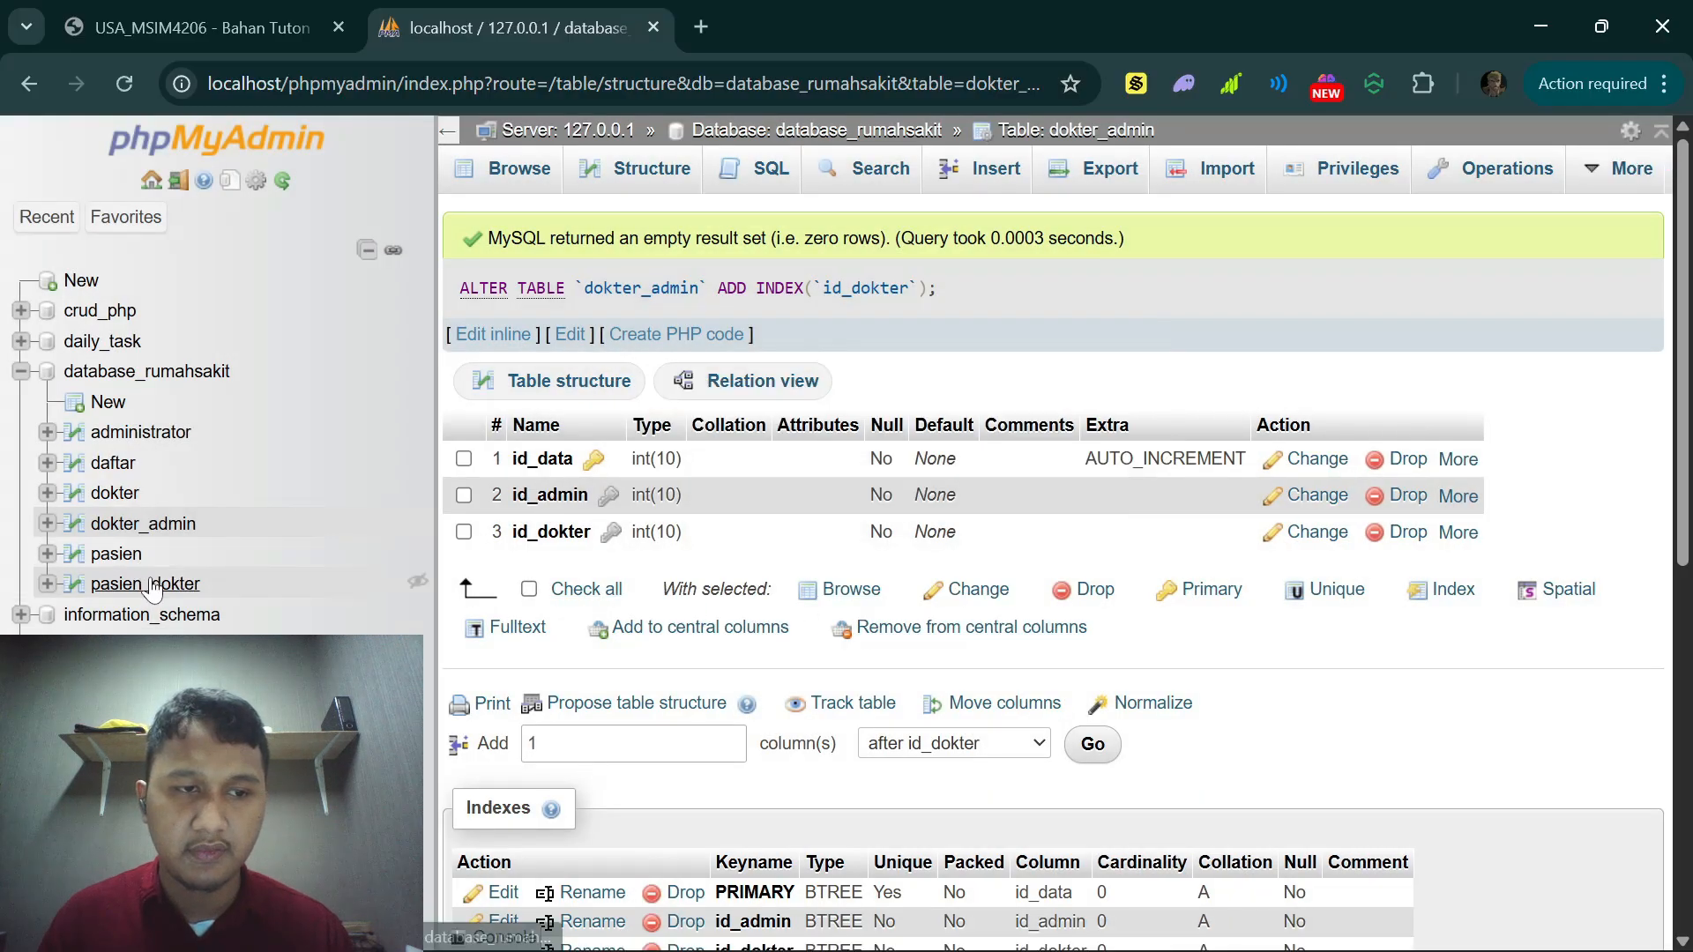
left_click(635, 169)
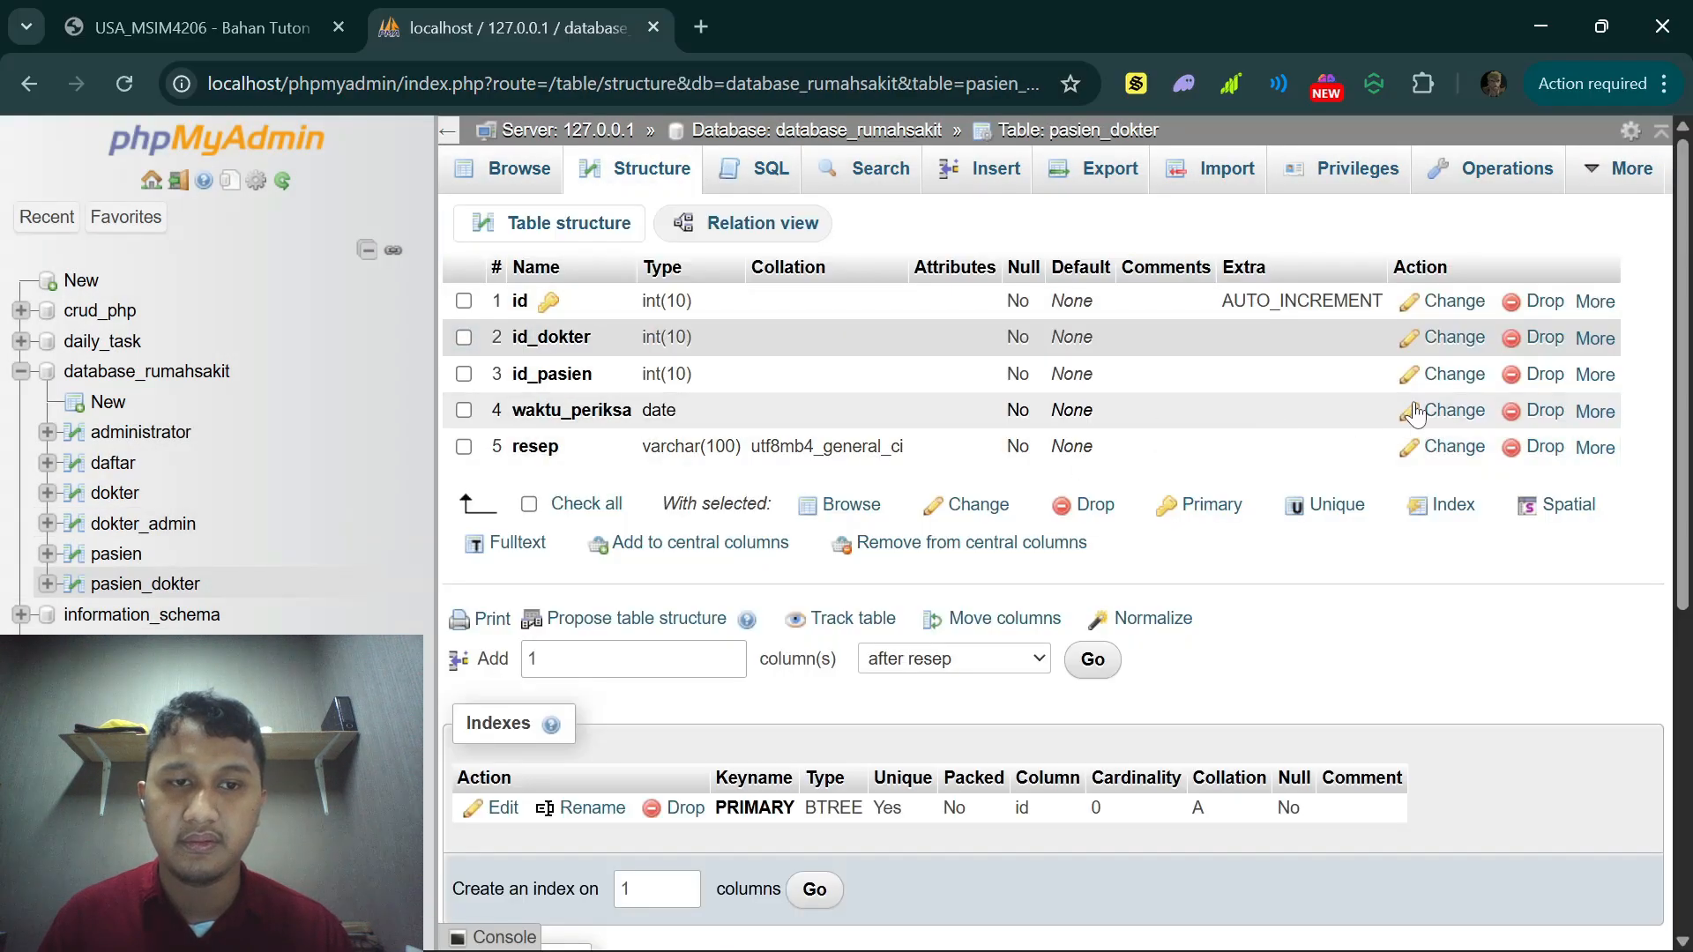
left_click(1598, 338)
left_click(1450, 415)
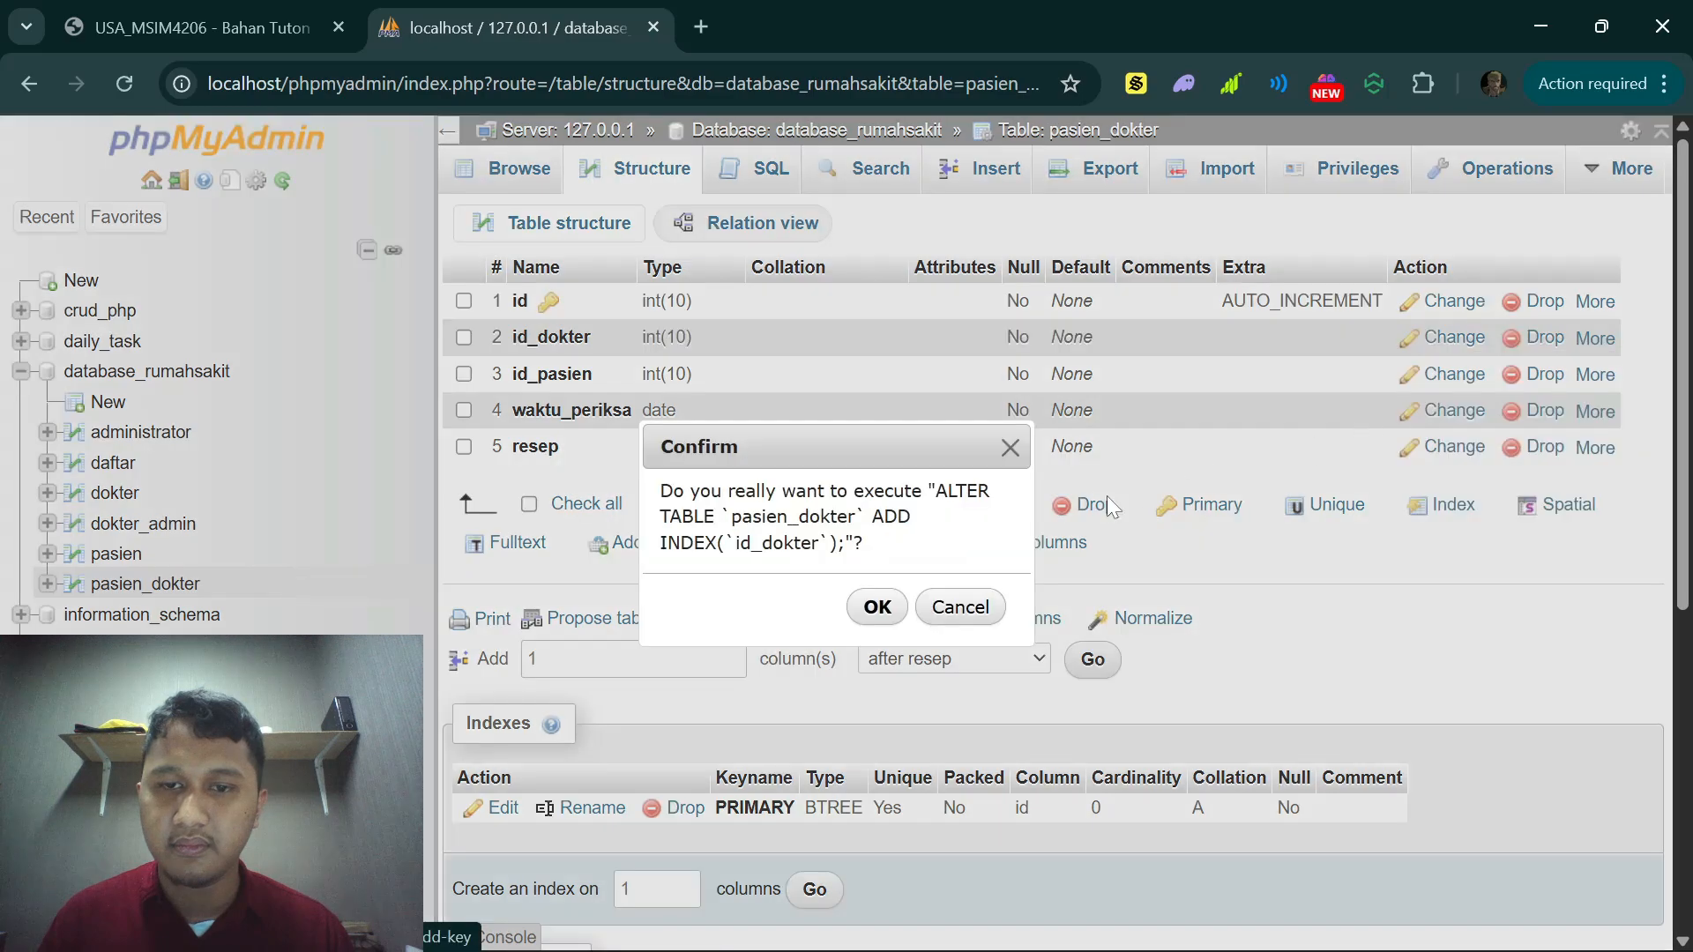
left_click(877, 607)
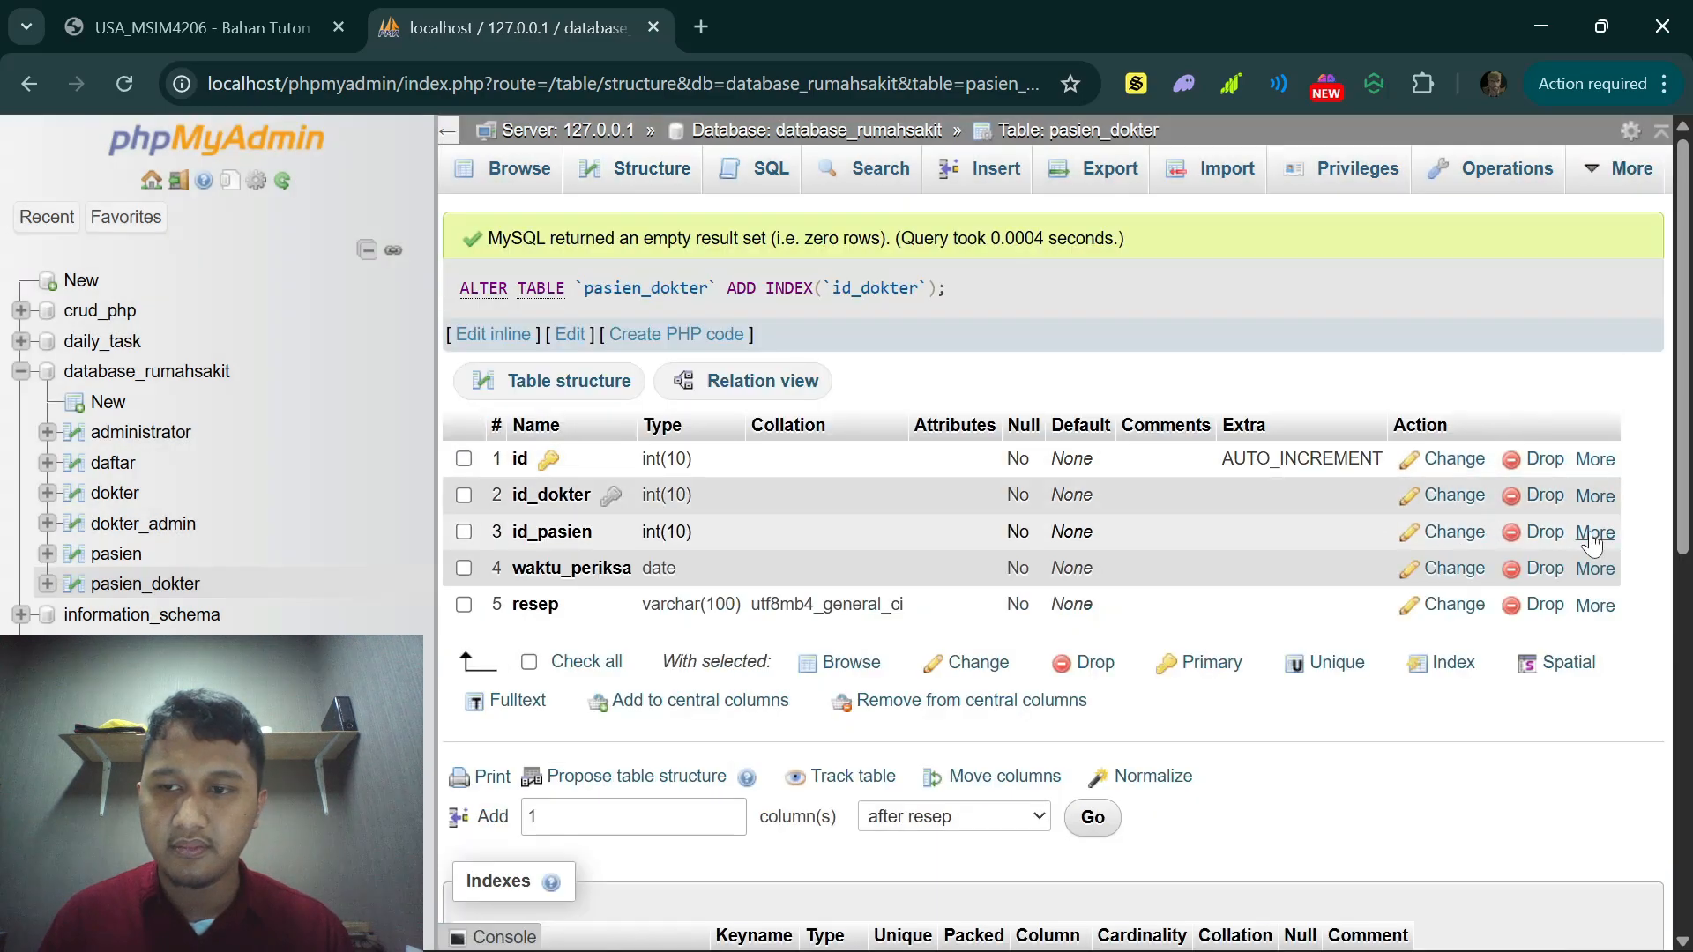
Step: Add an index to the id_pasien column of the pasien_dokter table
left_click(1596, 532)
left_click(1439, 614)
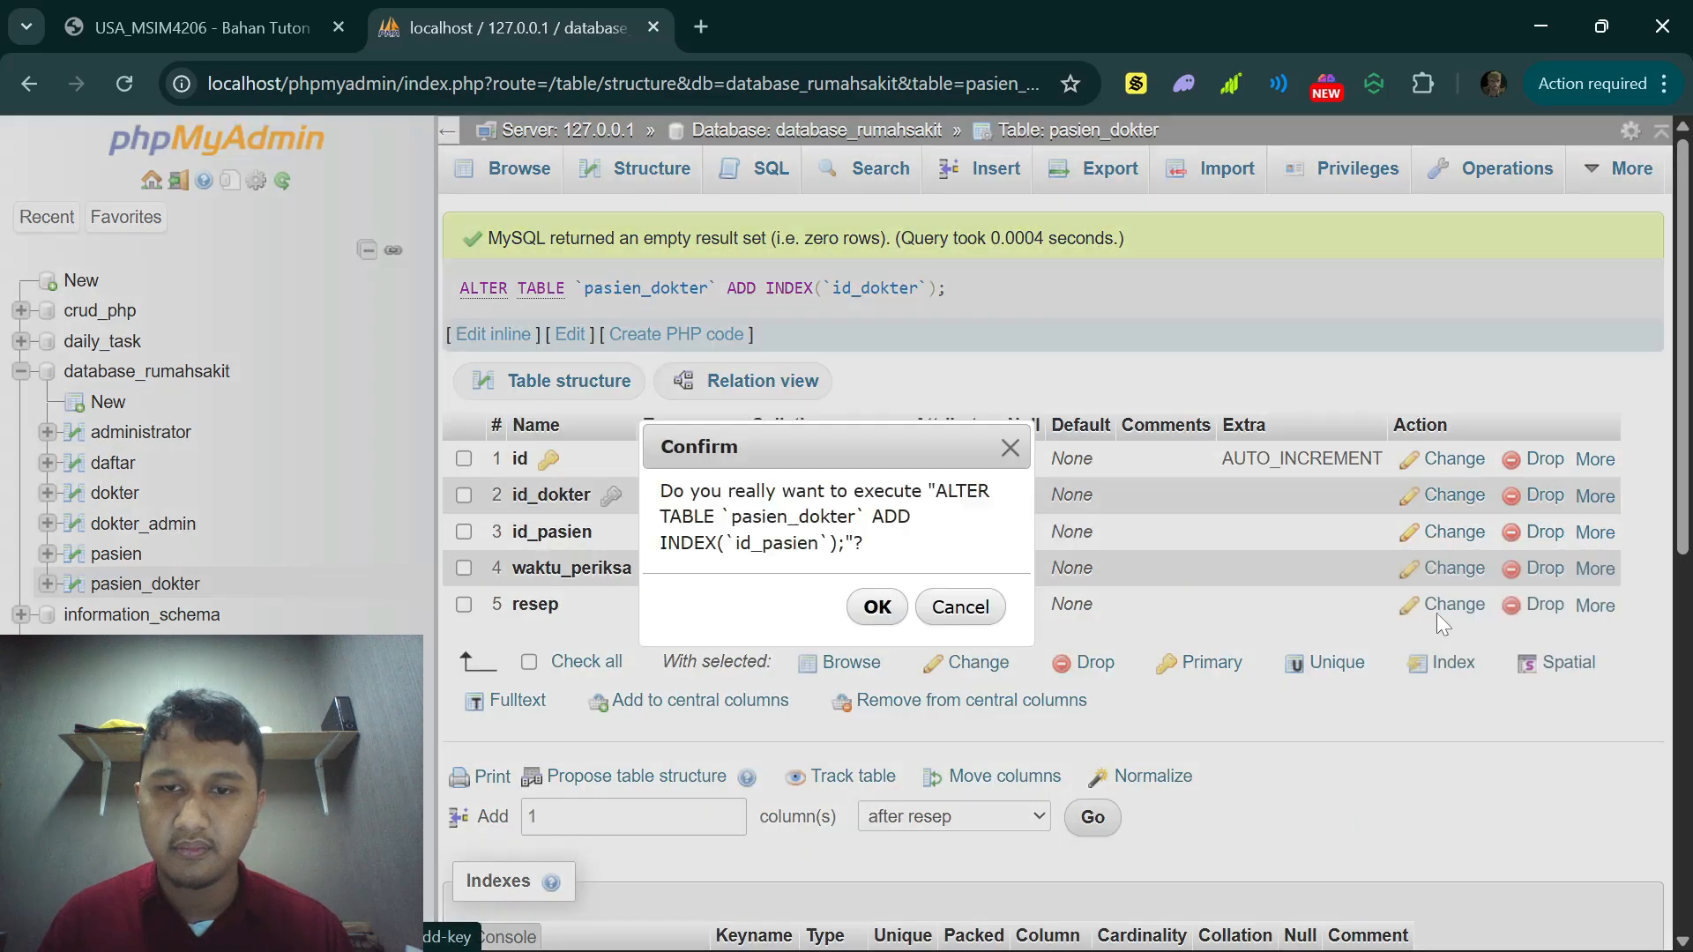
left_click(875, 607)
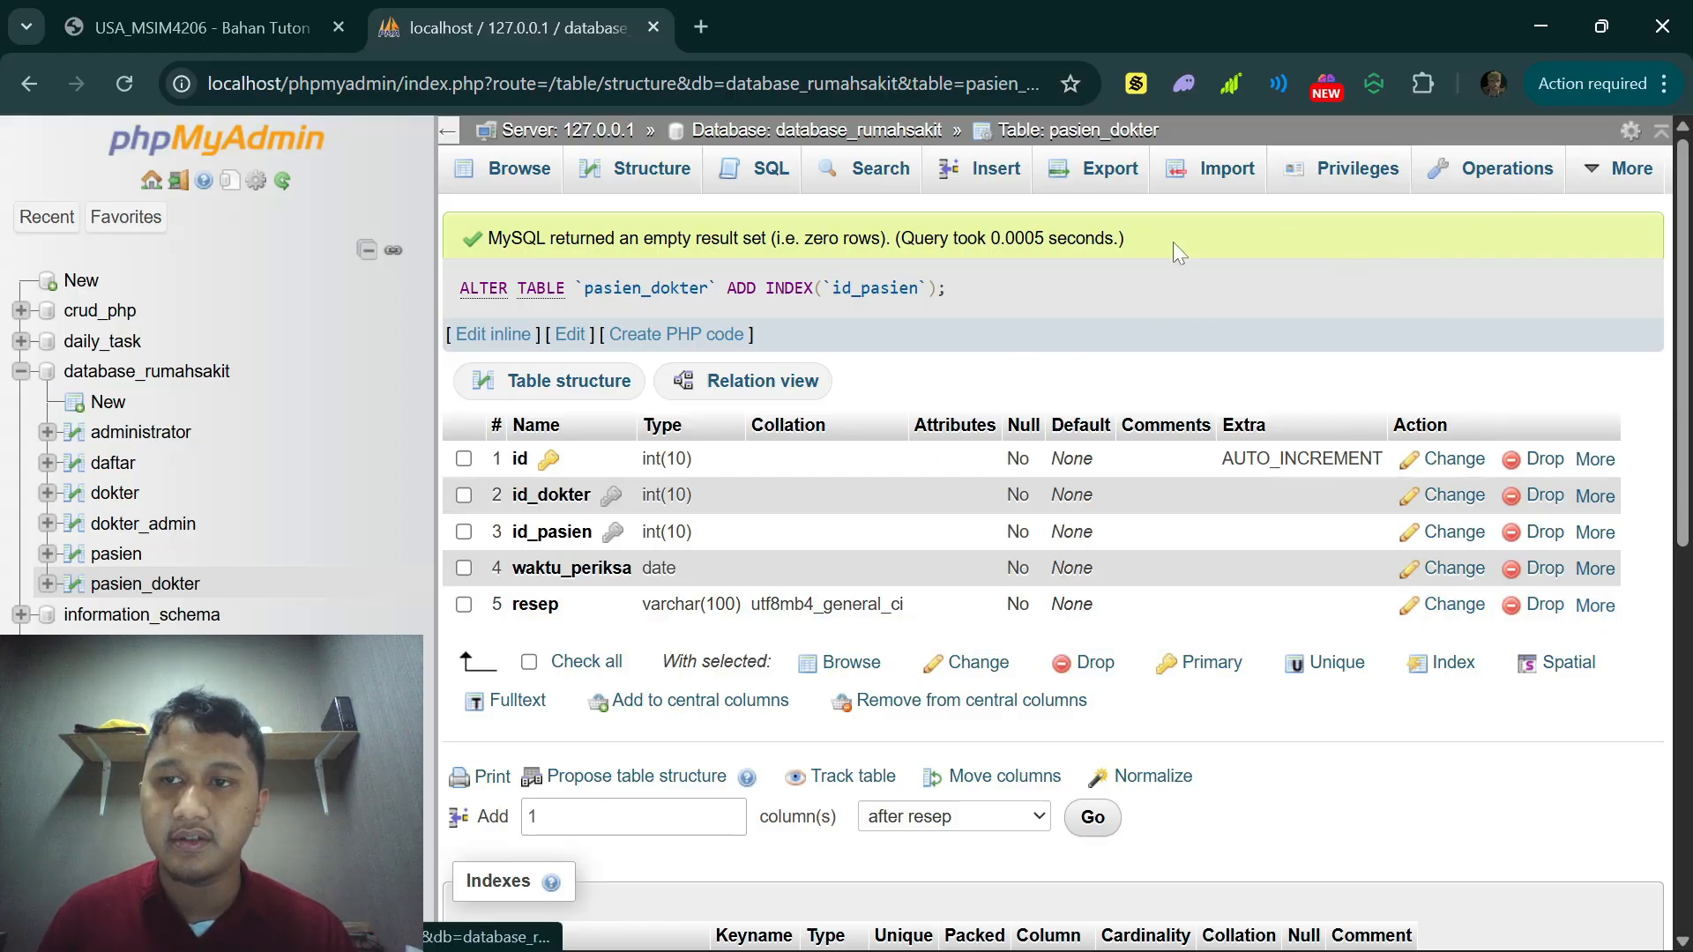
Step: Return to the database_rumahsakit database and open its erd_rumahsakit diagram in the Designer
left_click(142, 371)
mouse_move(1635, 177)
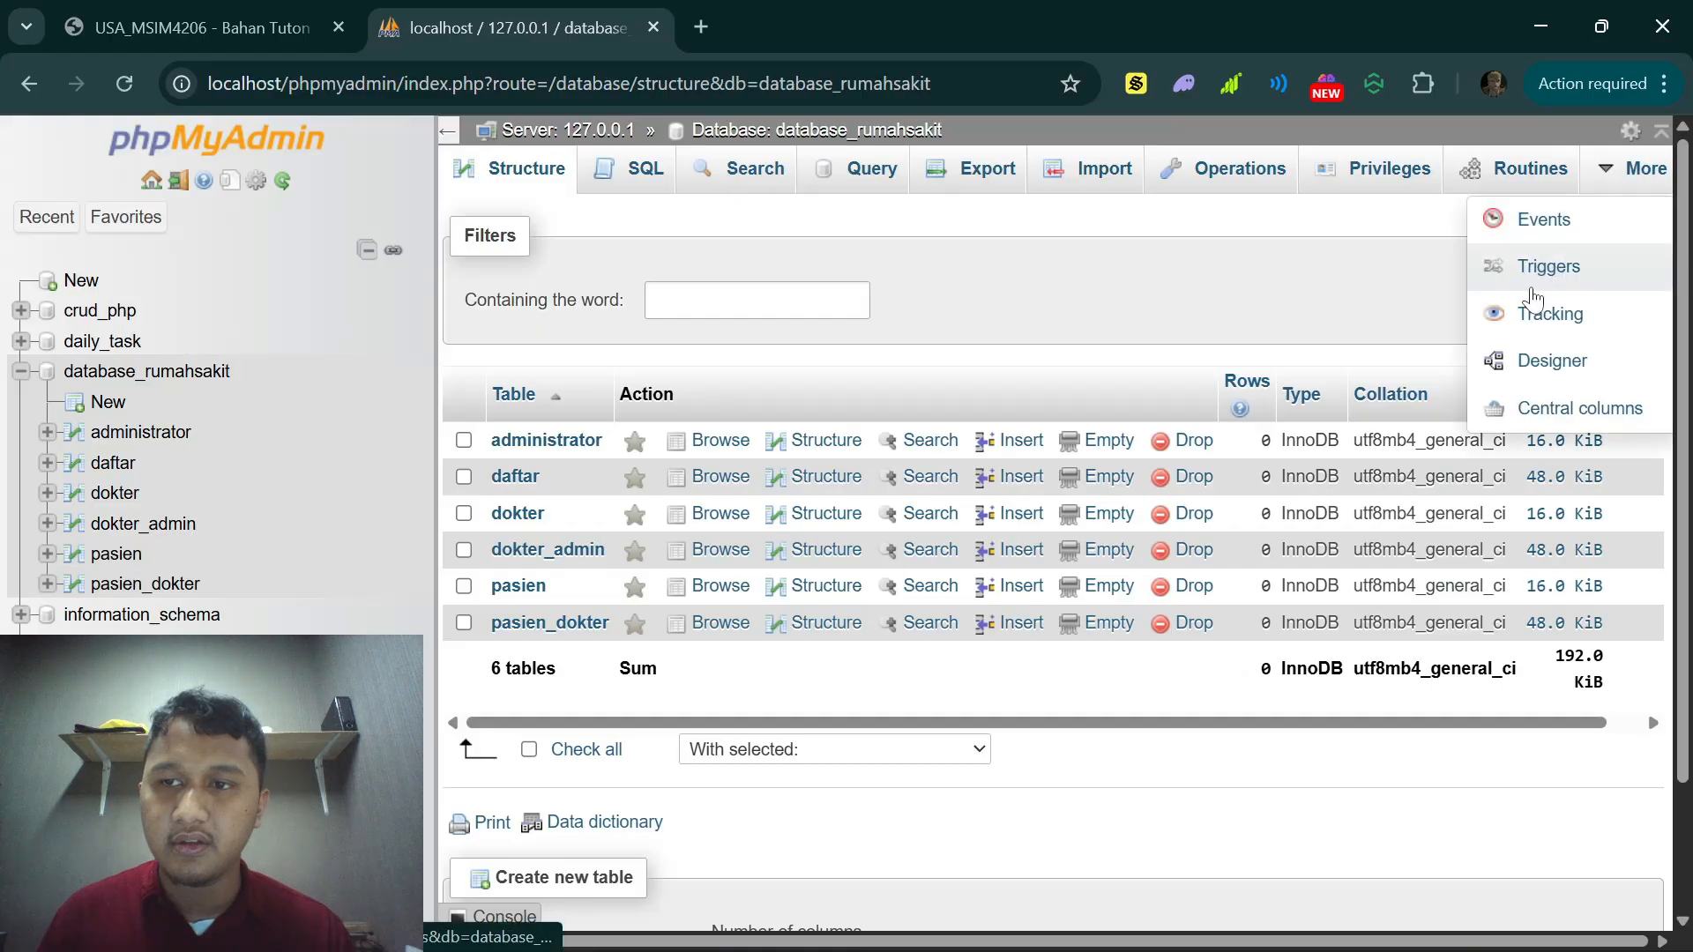
left_click(1526, 359)
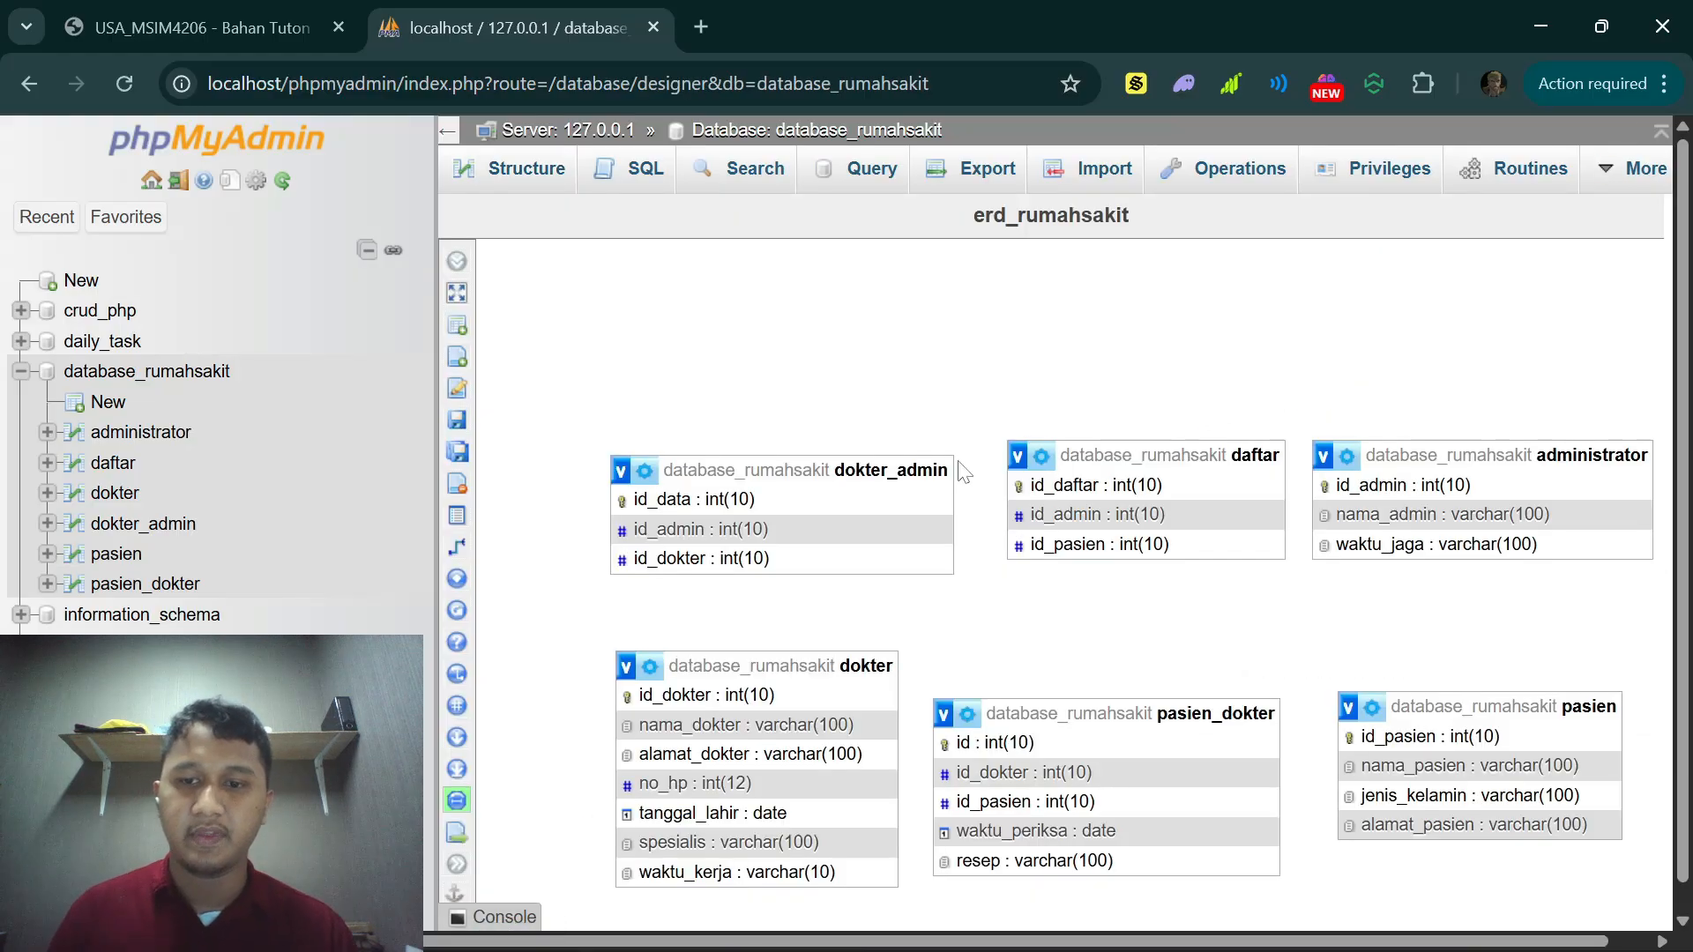
scroll(980, 483, "right", 1)
scroll(983, 484, "down", 1)
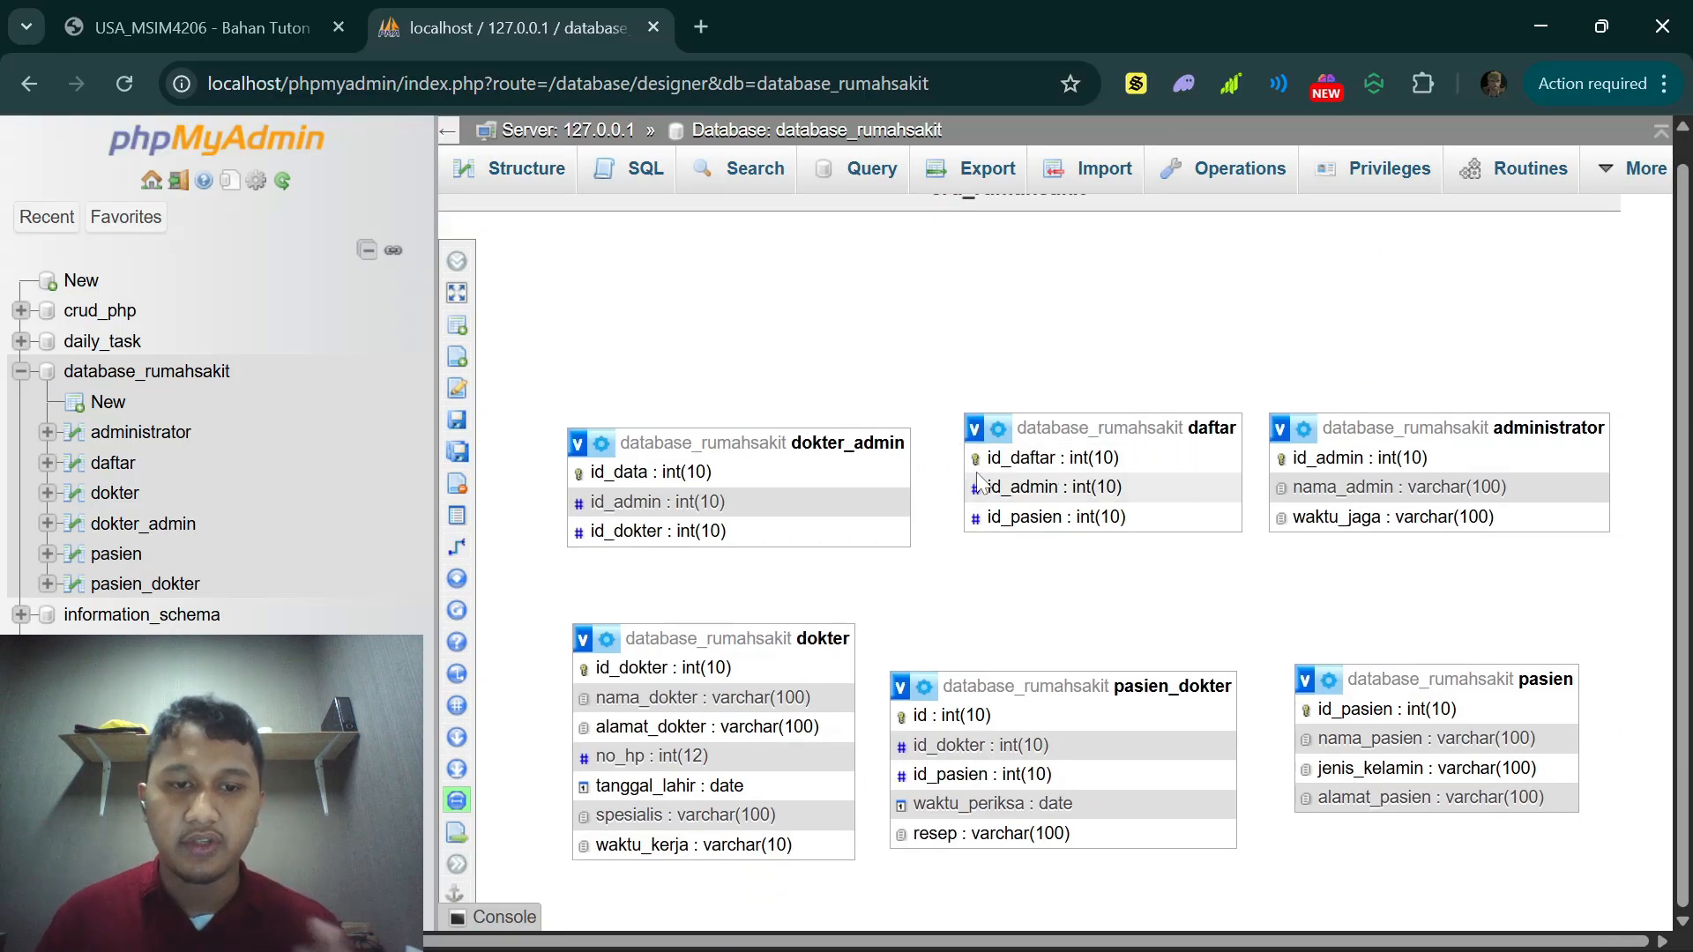
Step: Relate id_dokter in dokter to id_dokter in dokter_admin with CASCADE on delete and update, and spread the dokter and pasien_dokter tables apart
mouse_move(459, 441)
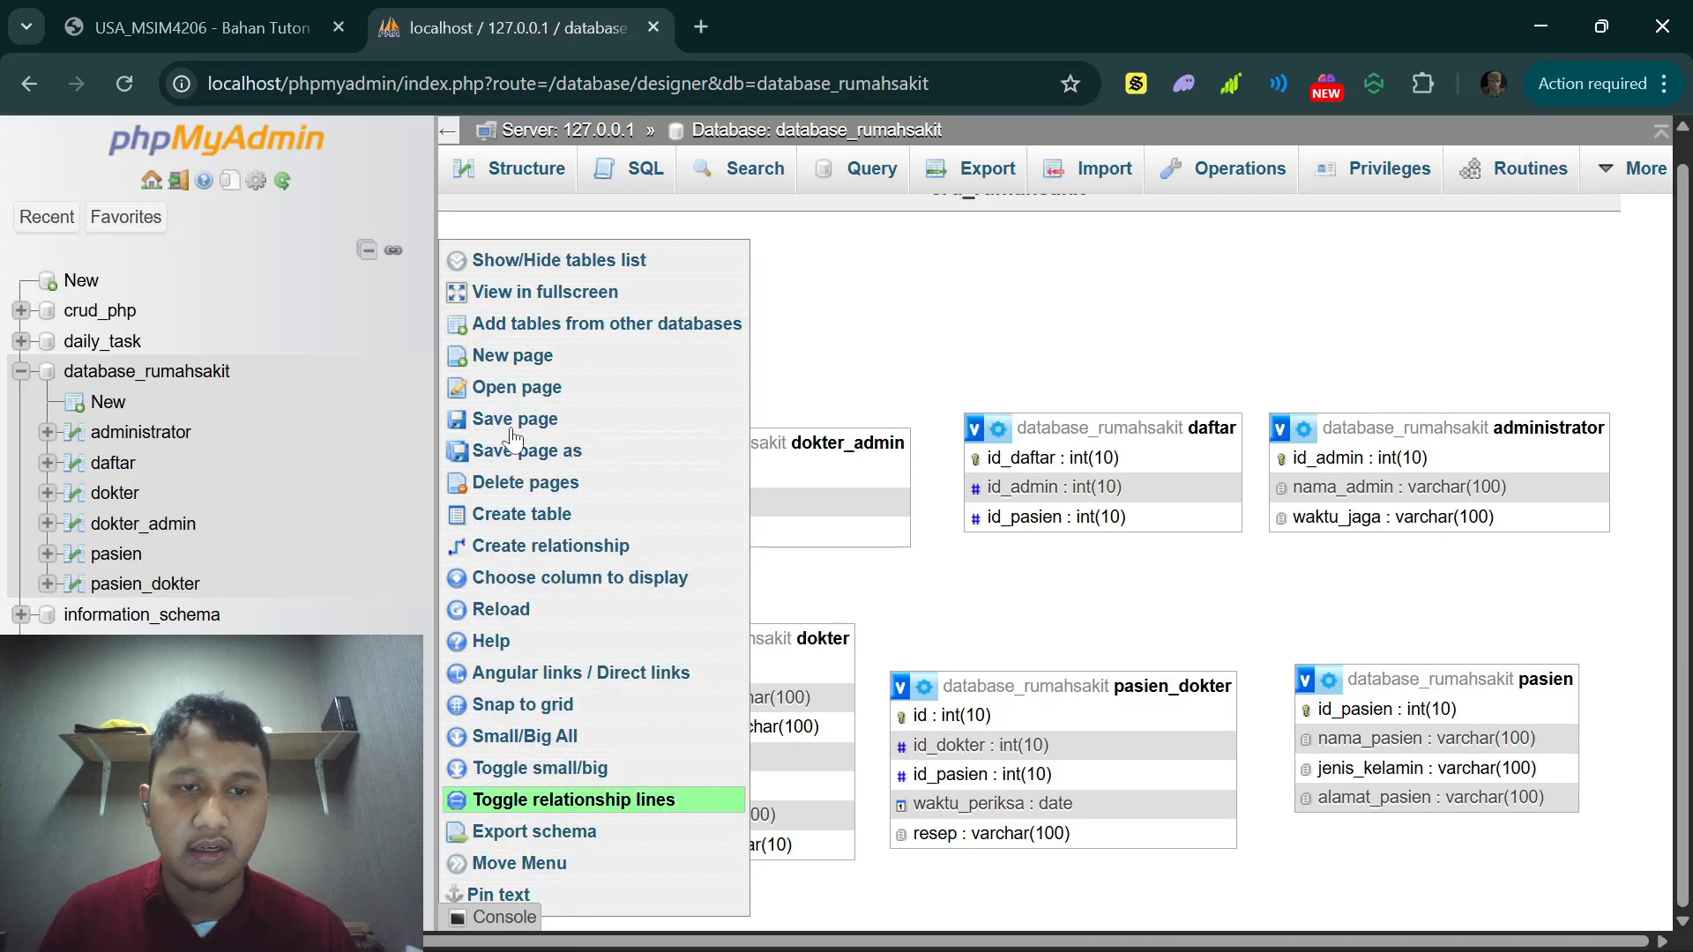
left_click(540, 545)
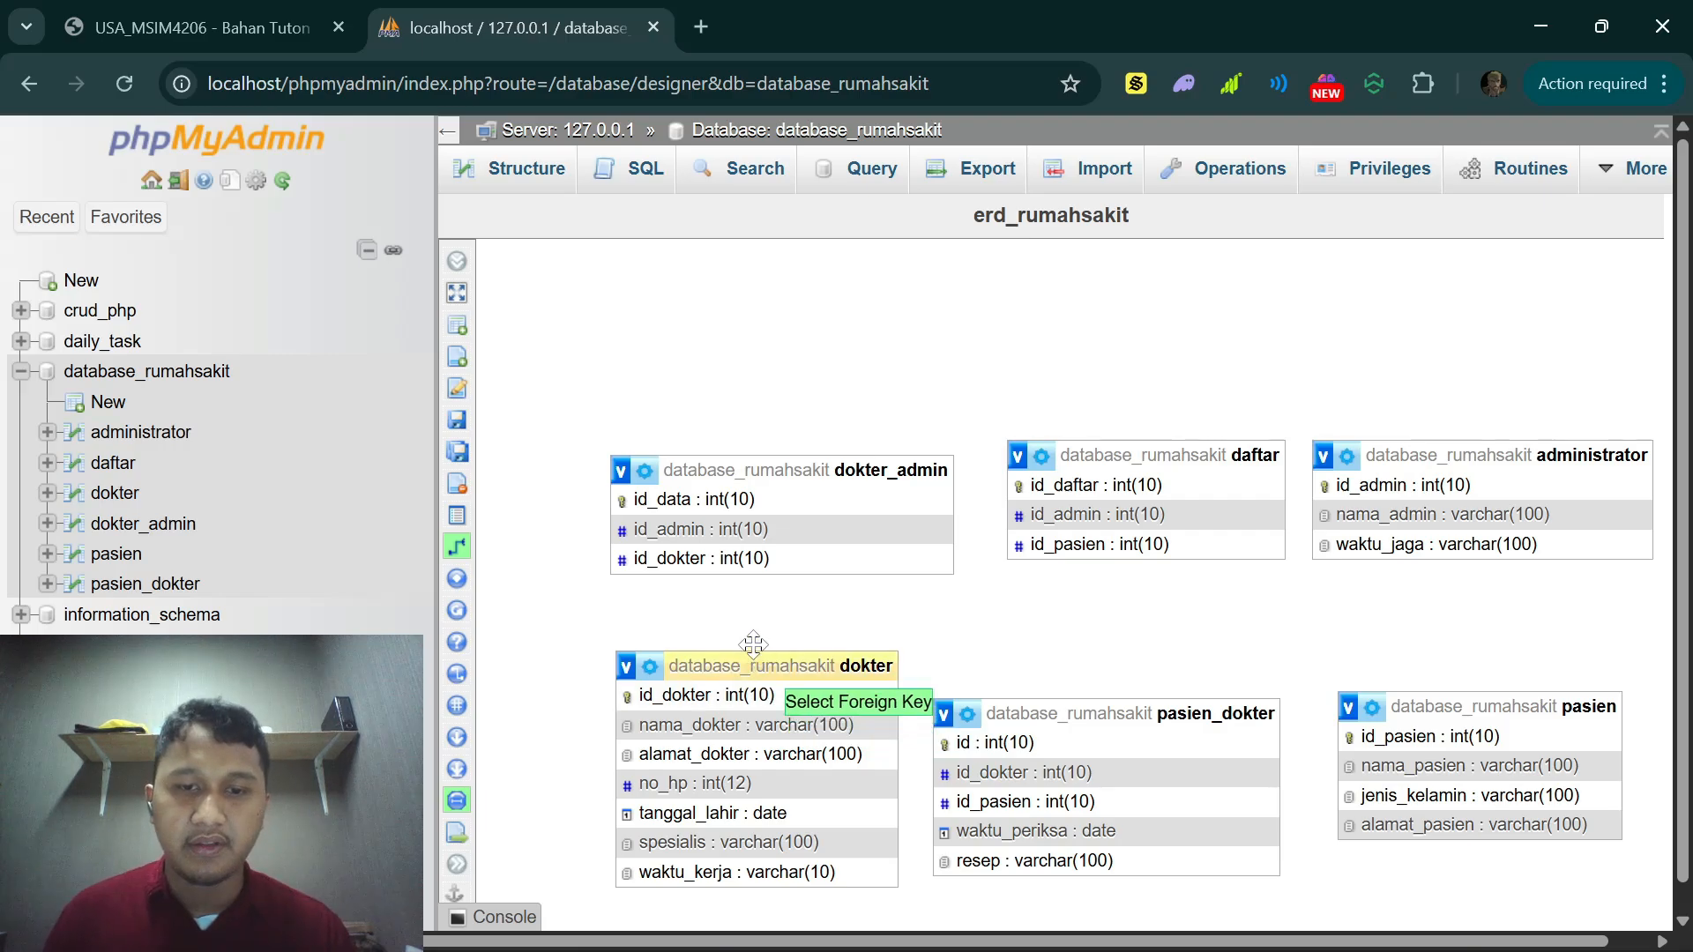
left_click(657, 559)
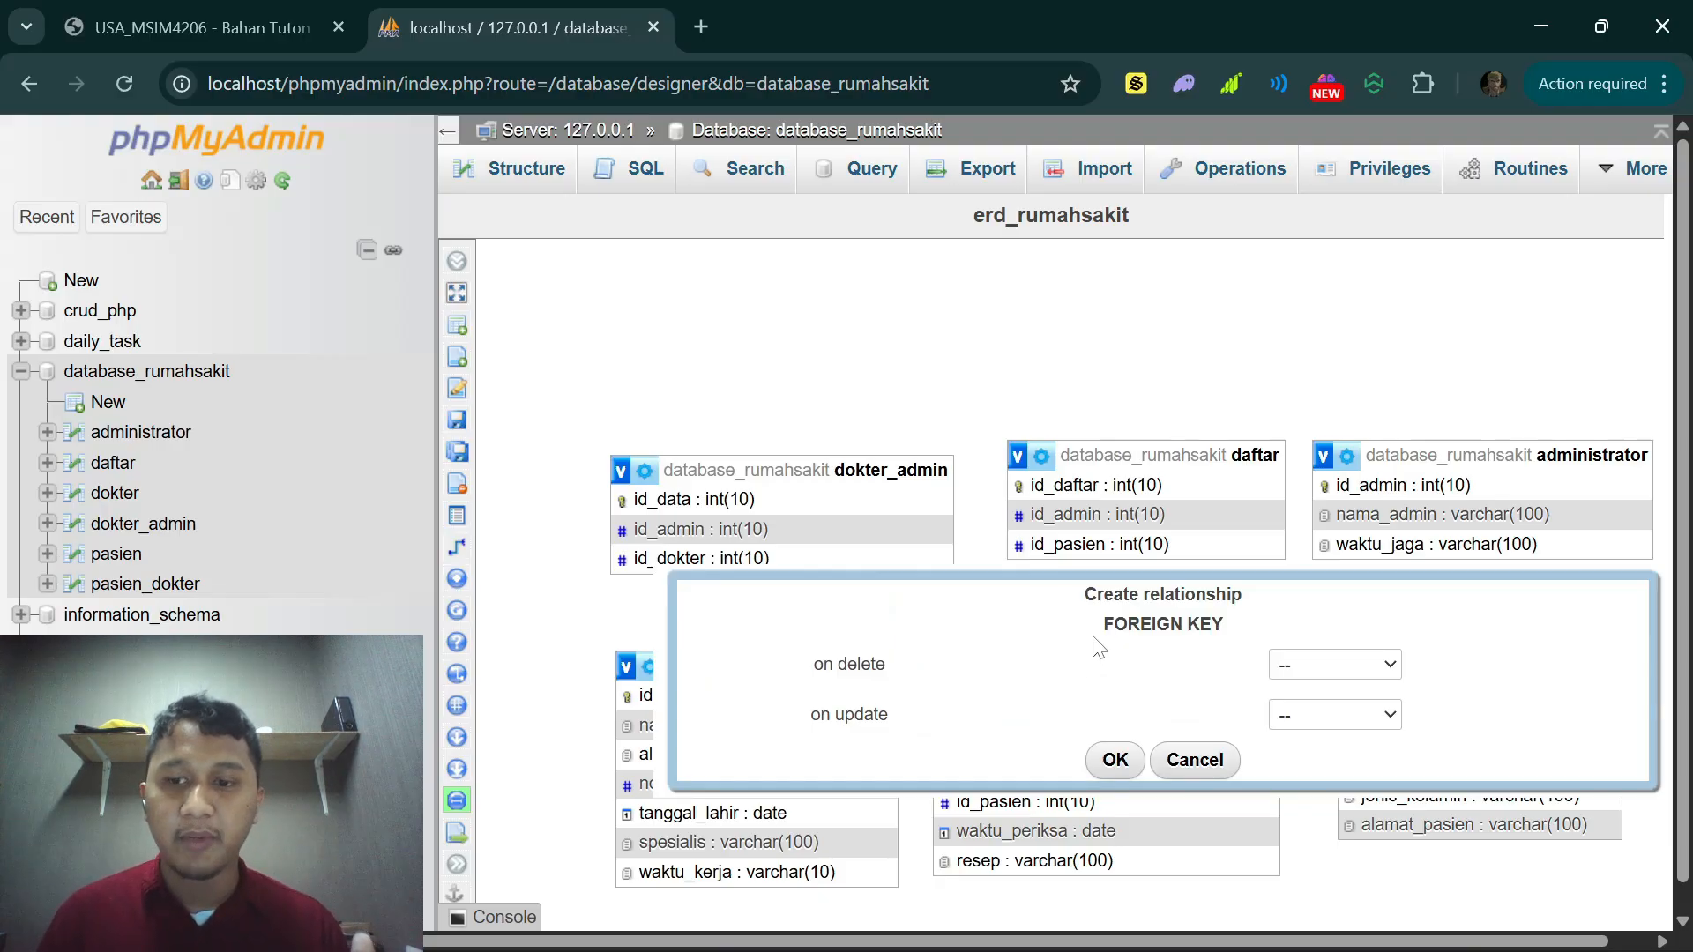
left_click(1320, 674)
left_click(1321, 724)
left_click(1323, 715)
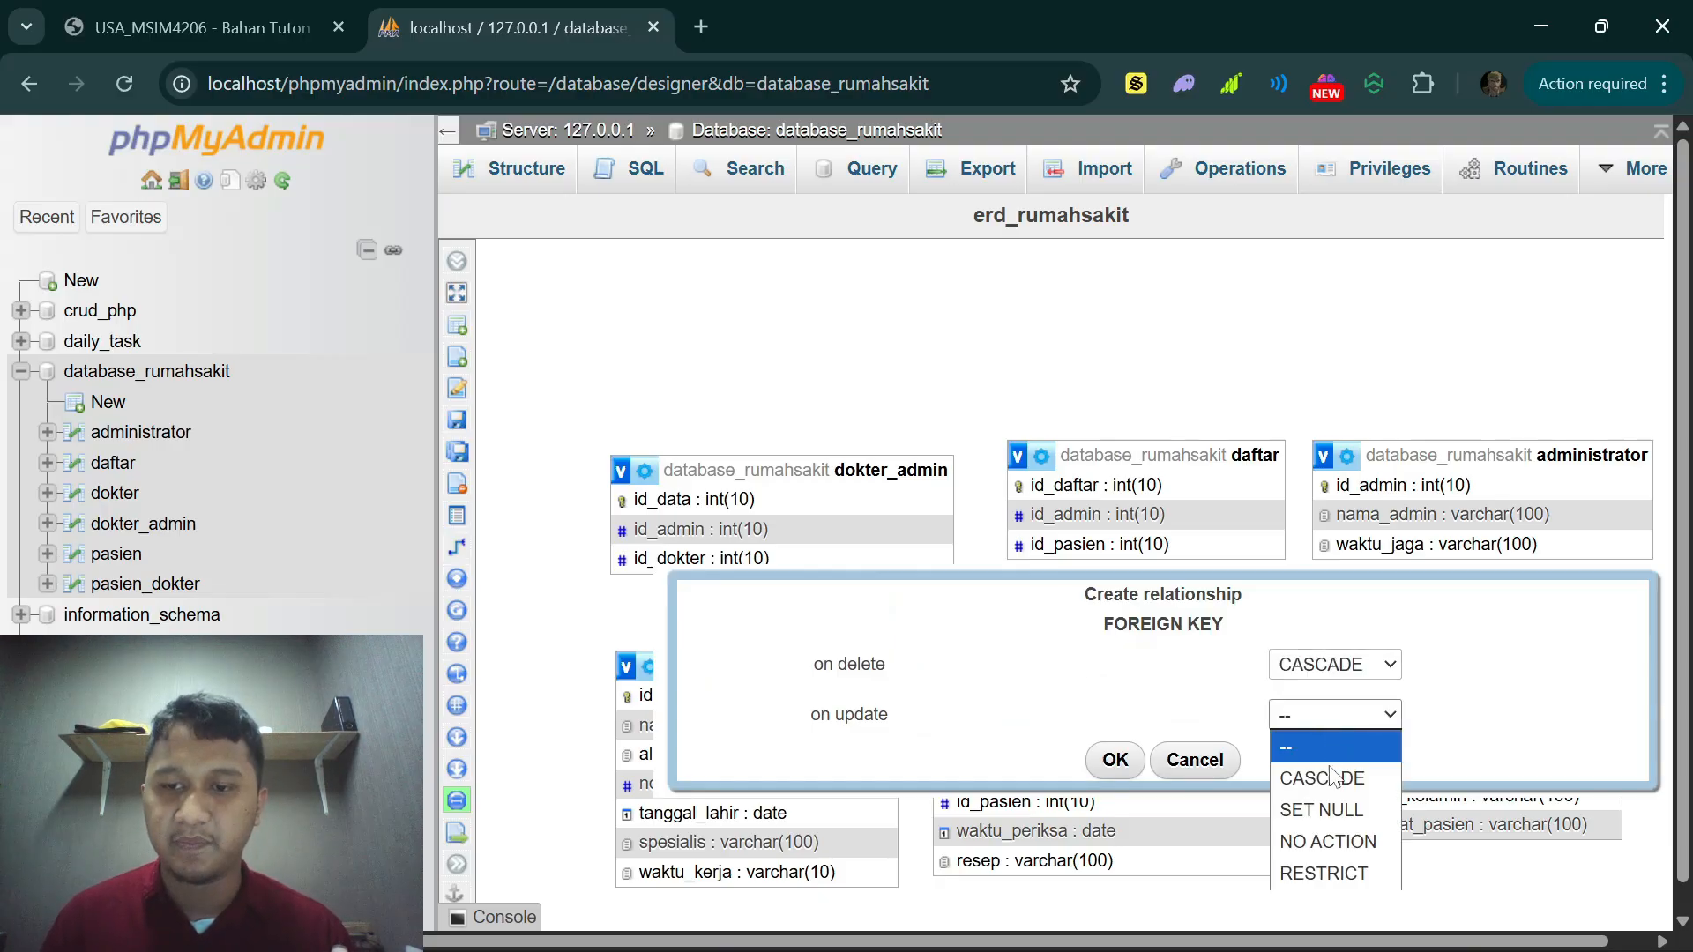
left_click(1323, 778)
left_click(1119, 766)
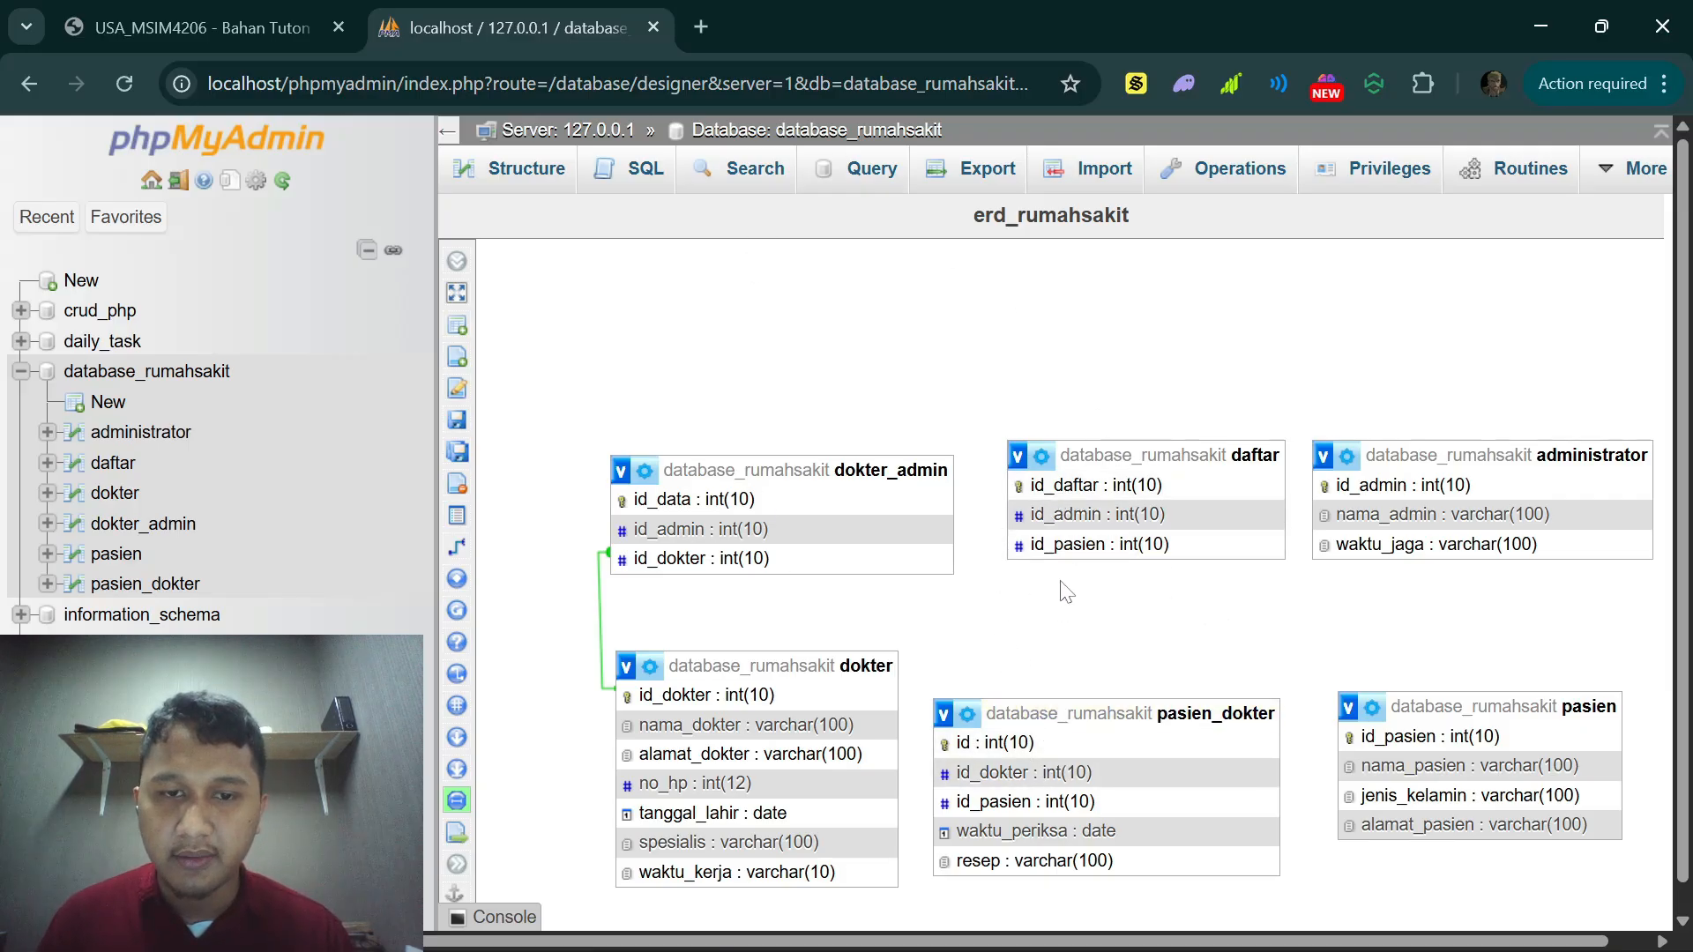
left_click_drag(1060, 700, 1054, 699)
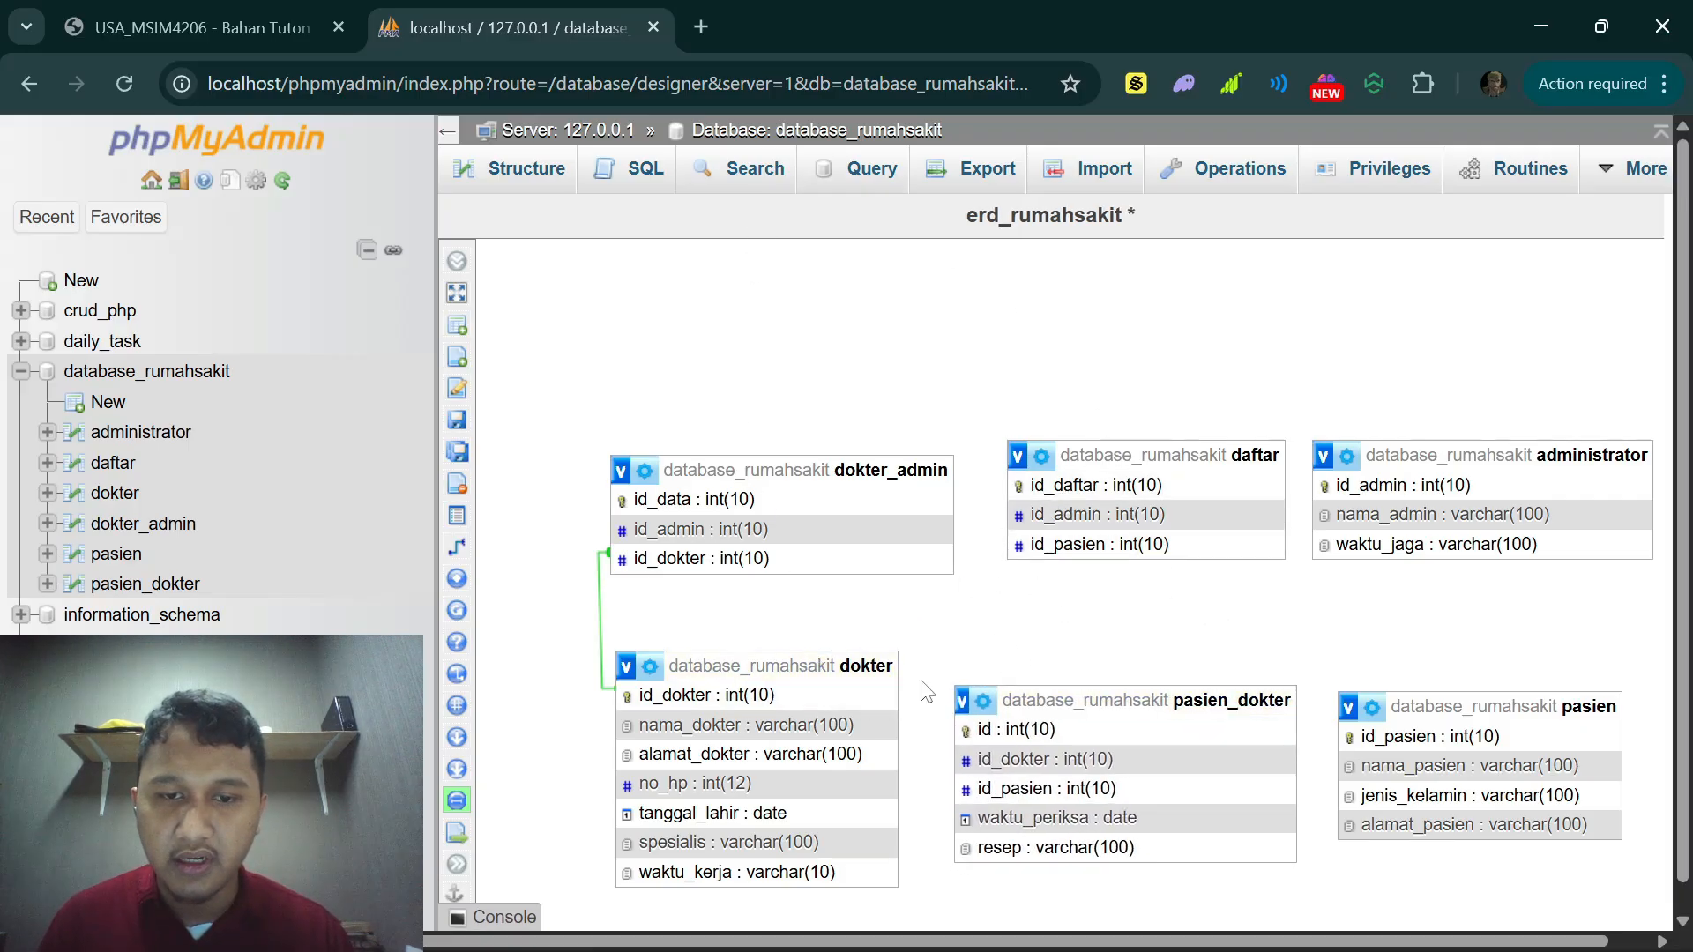
left_click_drag(810, 664, 777, 663)
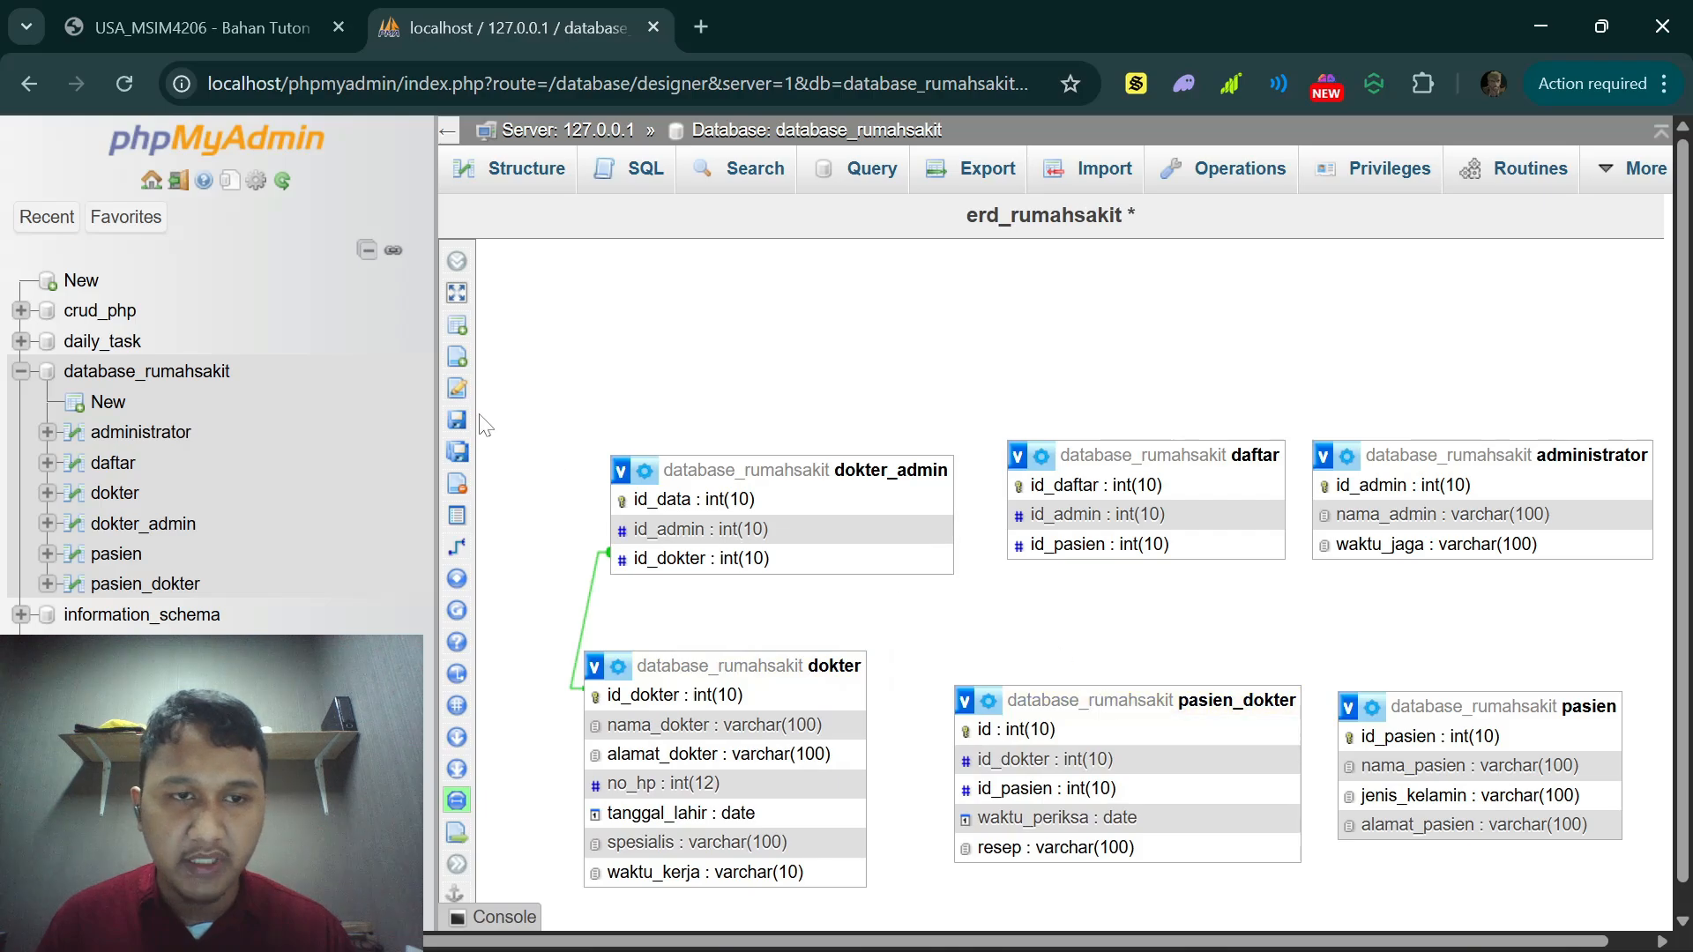
Step: Create a relationship from id_dokter in dokter to the foreign key id_dokter in pasien_dokter, with CASCADE on delete and on update
mouse_move(458, 426)
left_click(538, 548)
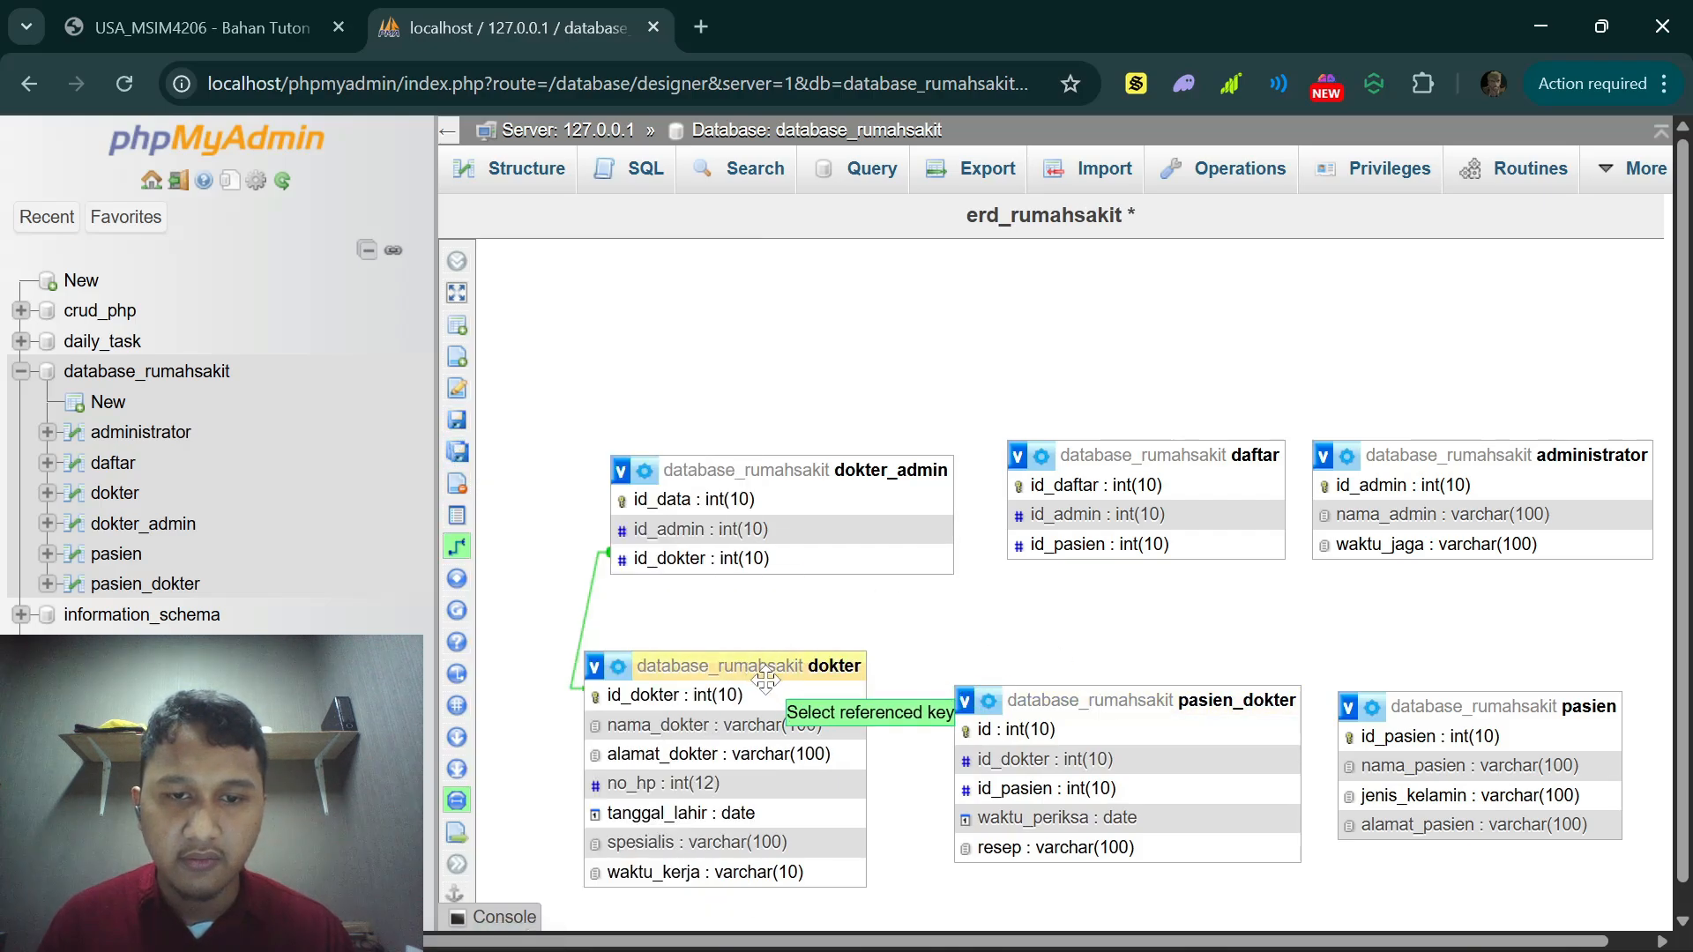
left_click(727, 697)
left_click(983, 760)
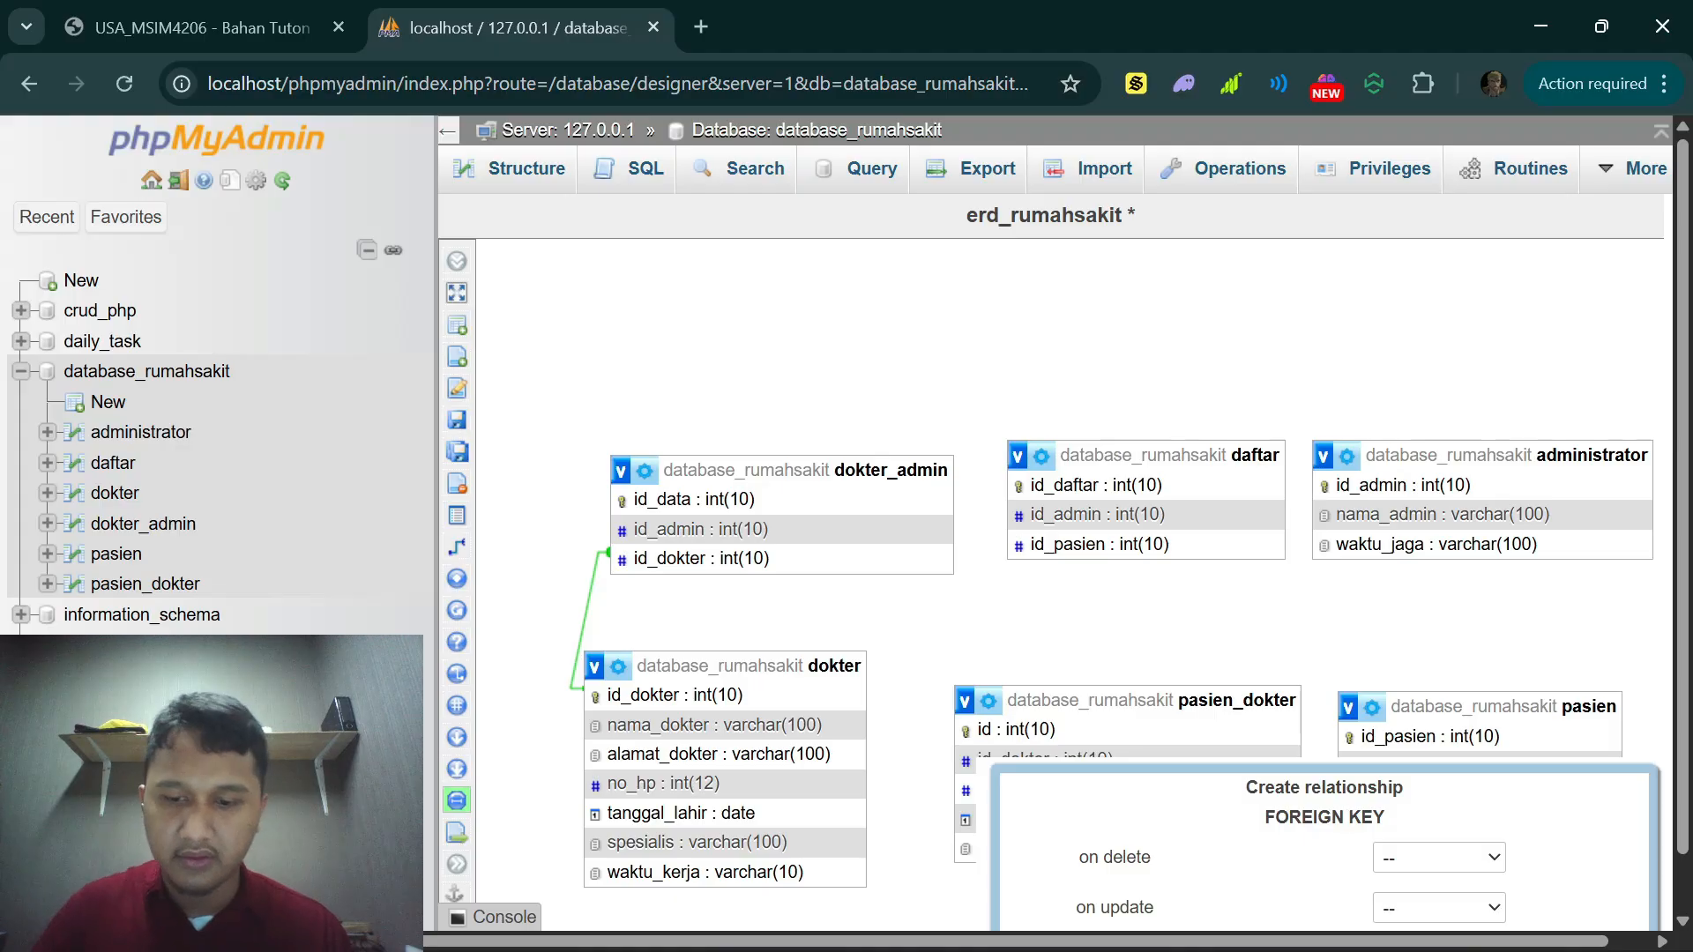
key("ctrl+minus")
key("ctrl+minus")
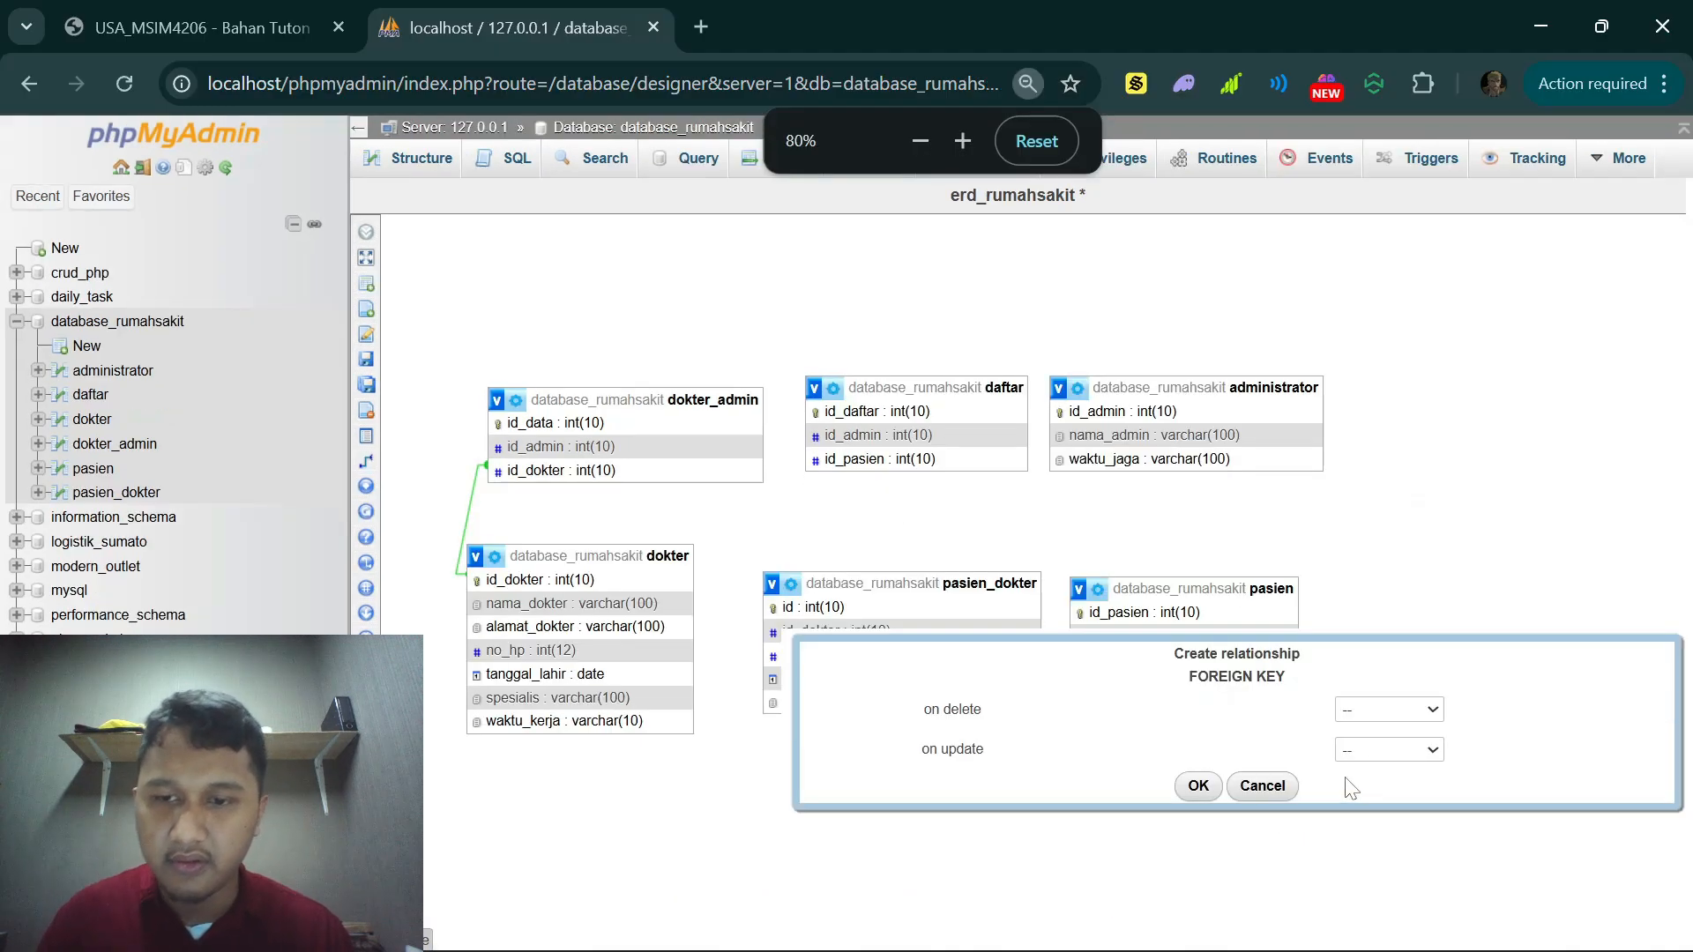
left_click(1362, 710)
left_click(1375, 767)
left_click(1380, 750)
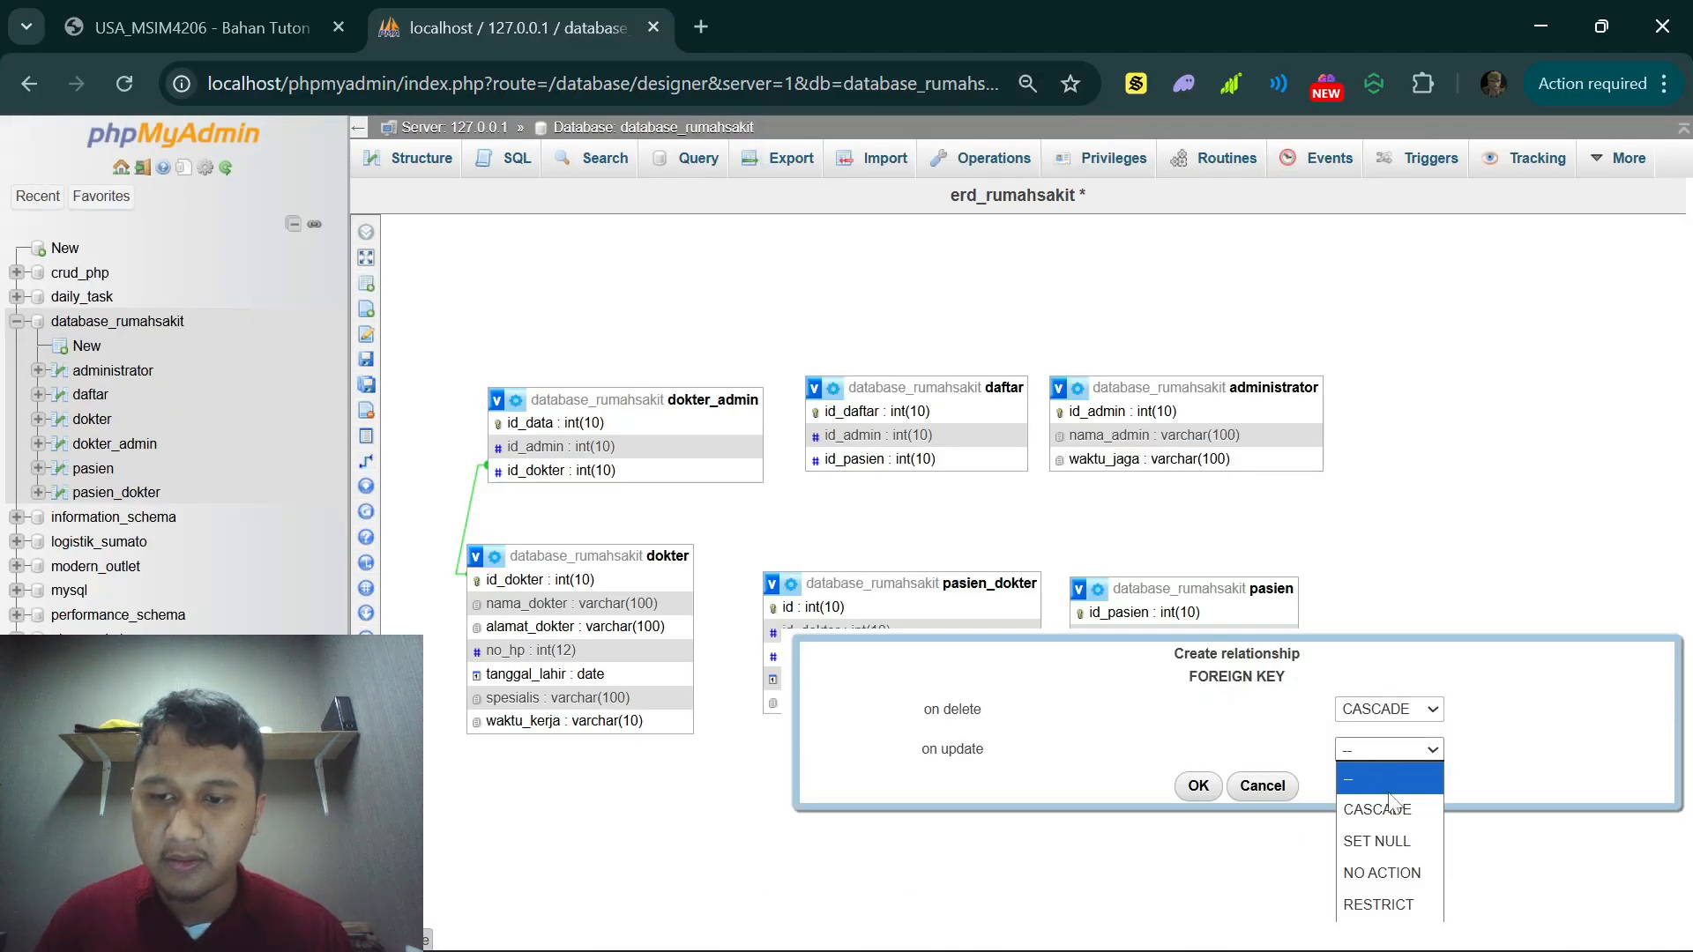
left_click(1392, 805)
left_click(1198, 786)
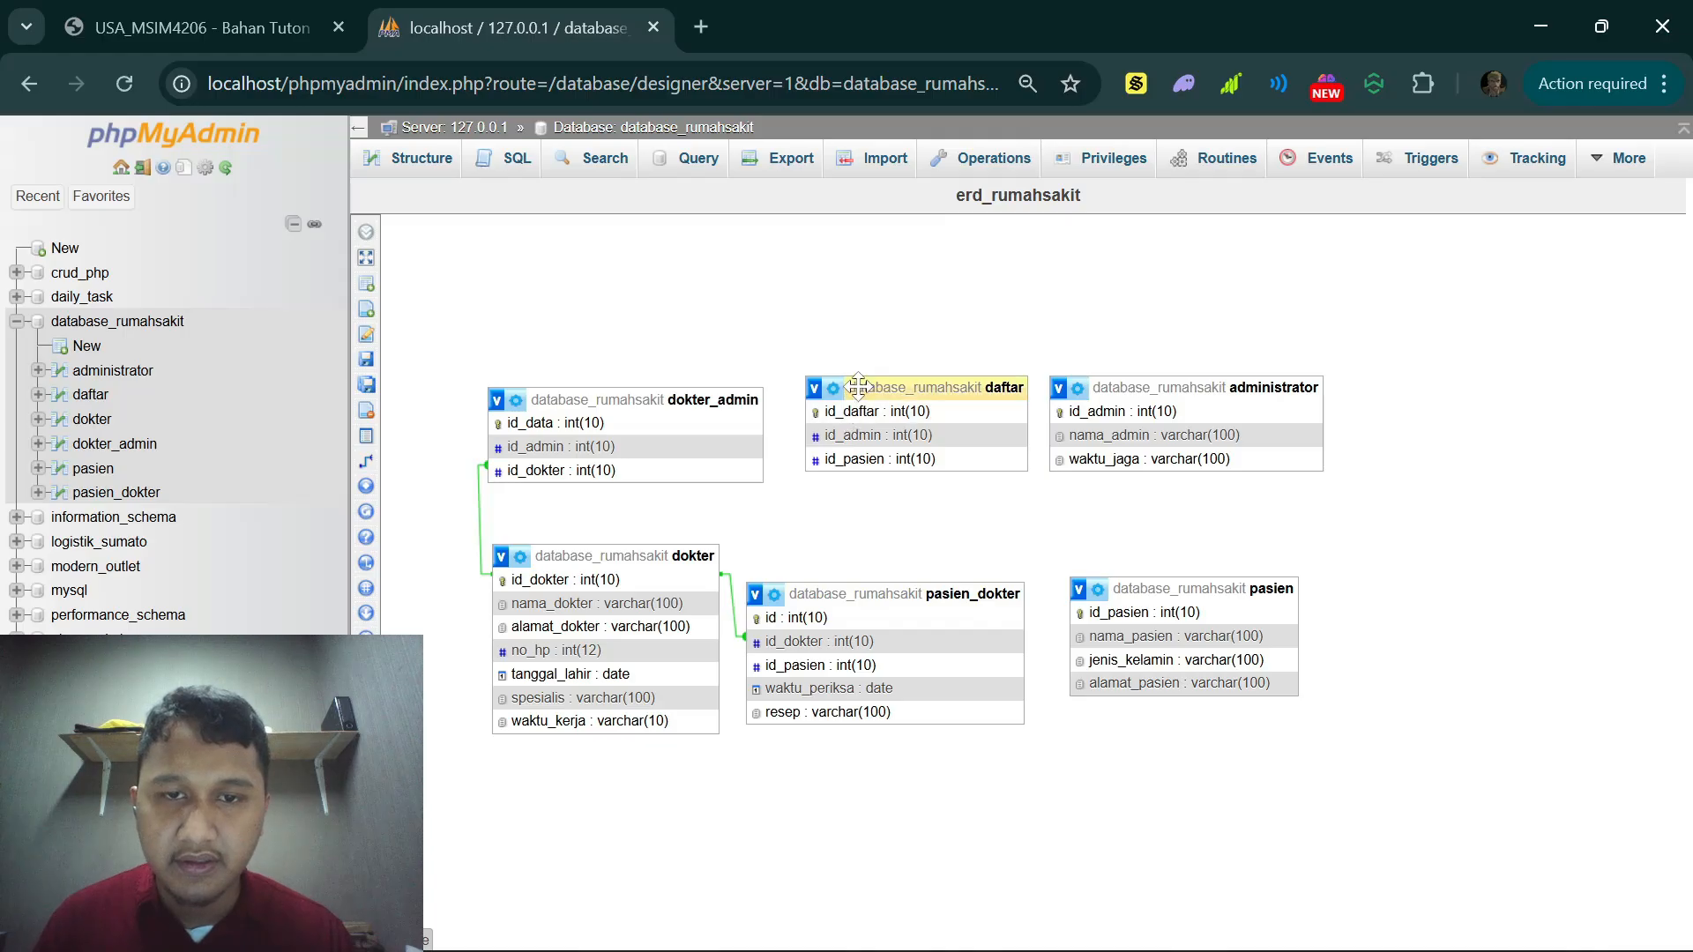
Step: Relate id_admin in administrator to id_admin in daftar with CASCADE on delete and update, keeping the daftar table slightly away from administrator
left_click_drag(860, 388, 844, 390)
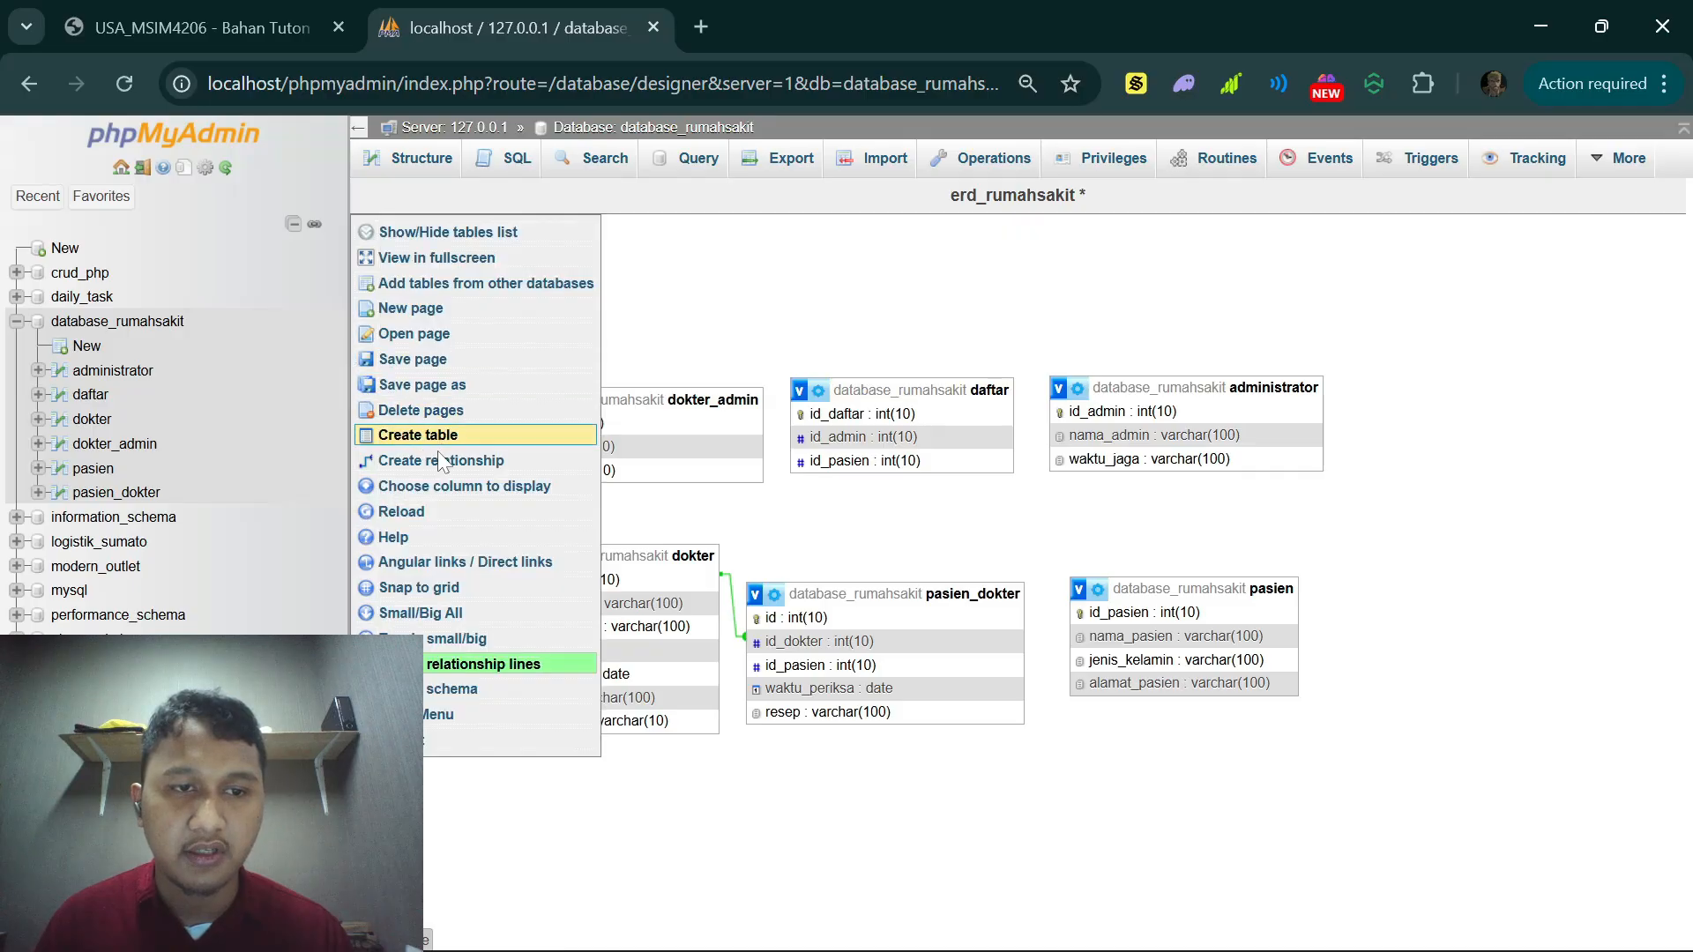
left_click(603, 470)
left_click(1119, 417)
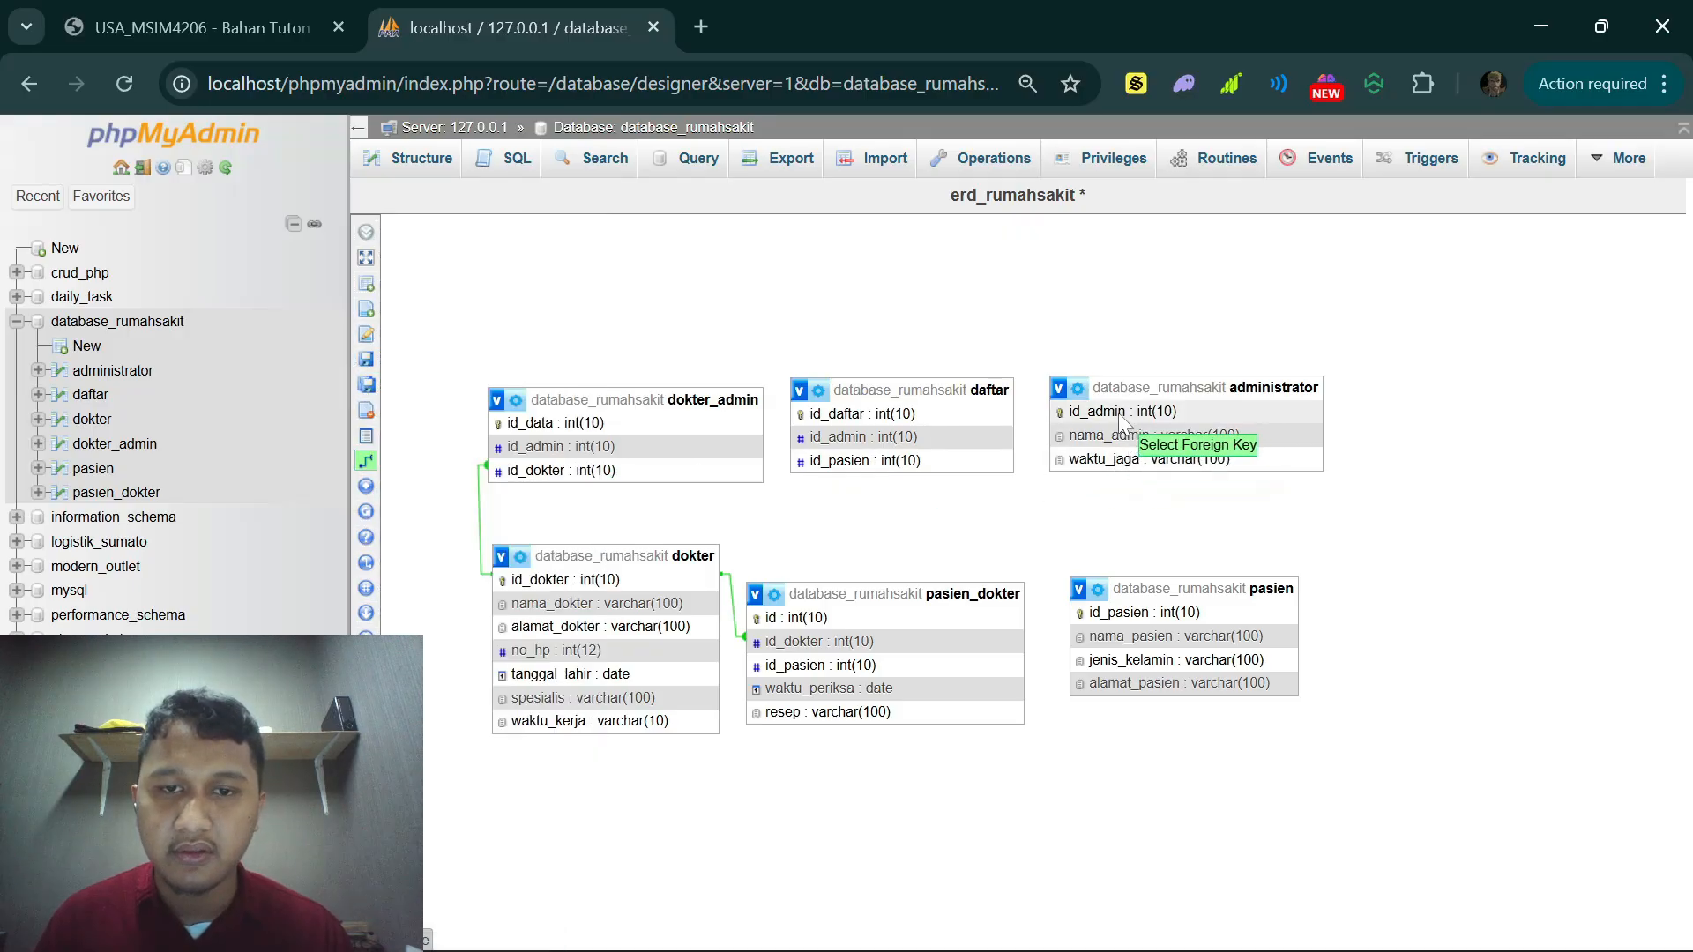
left_click(968, 438)
left_click(1440, 520)
left_click(1438, 574)
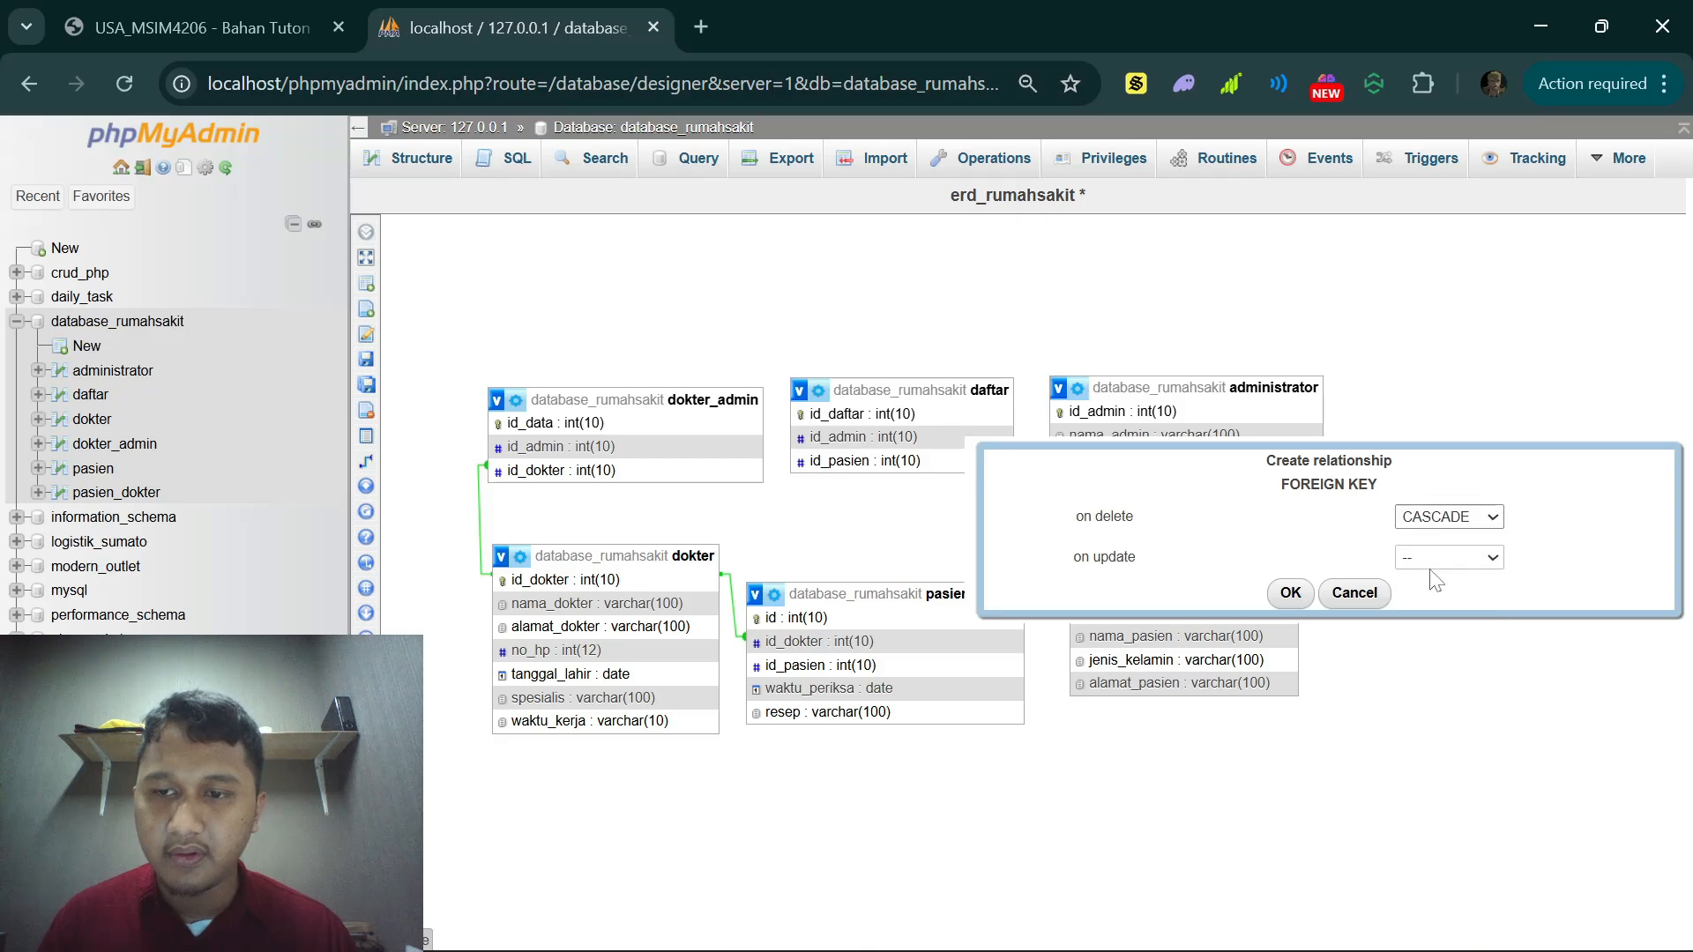
left_click(1433, 559)
left_click(1434, 615)
left_click(1290, 593)
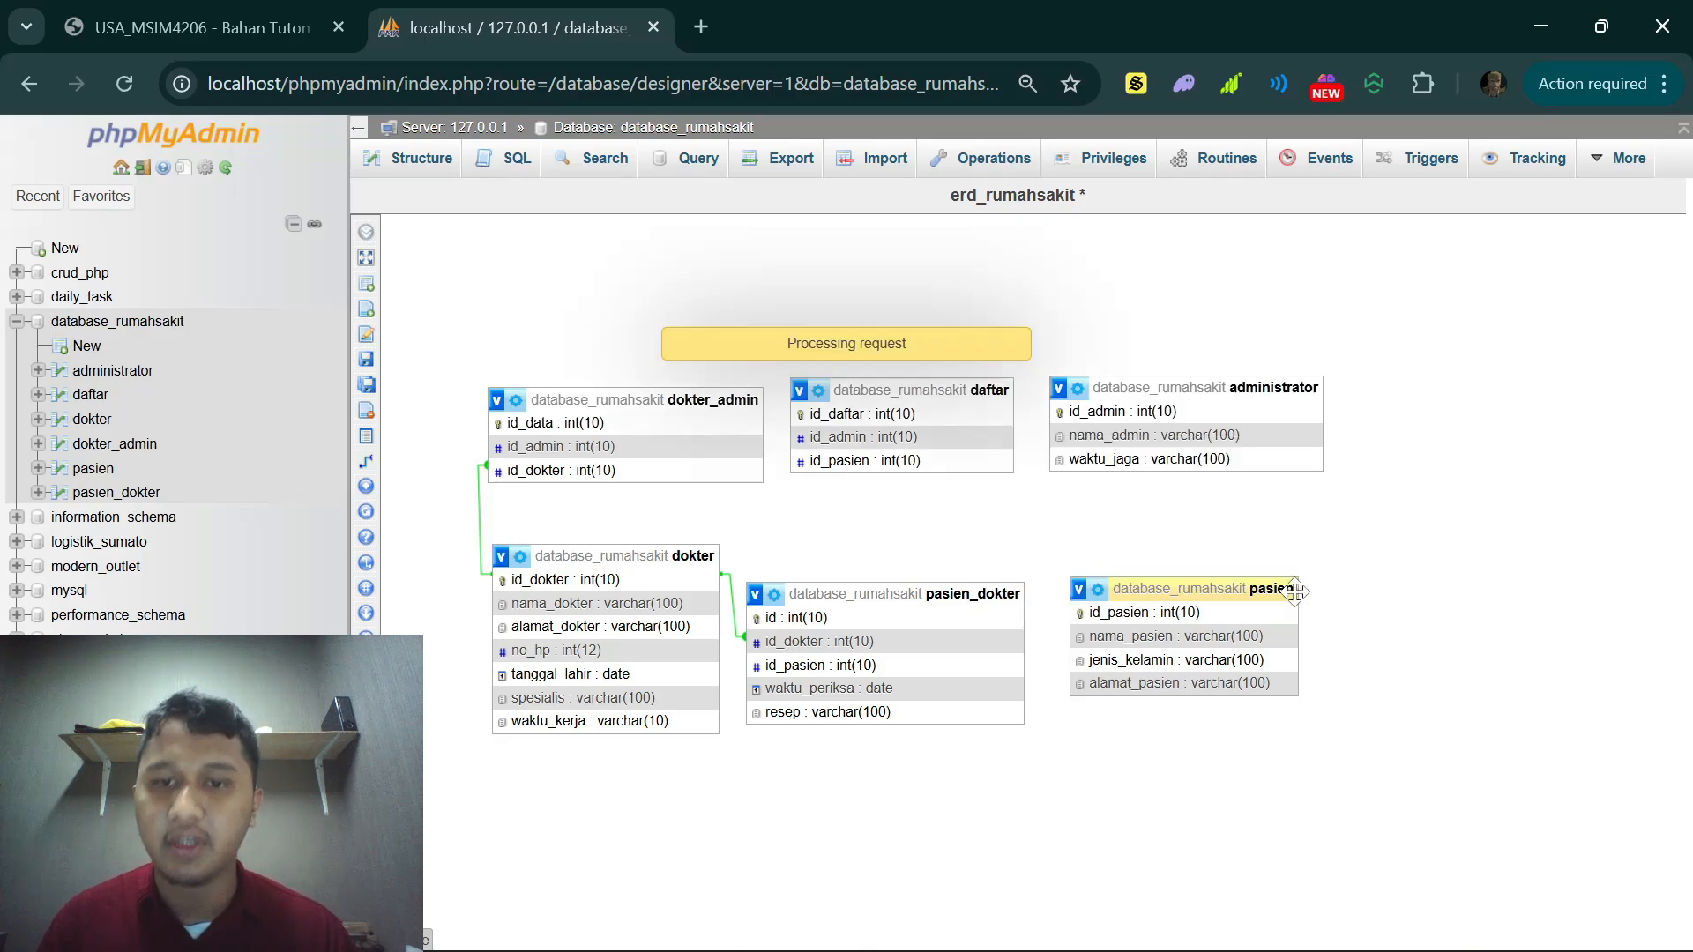
left_click_drag(941, 389, 946, 389)
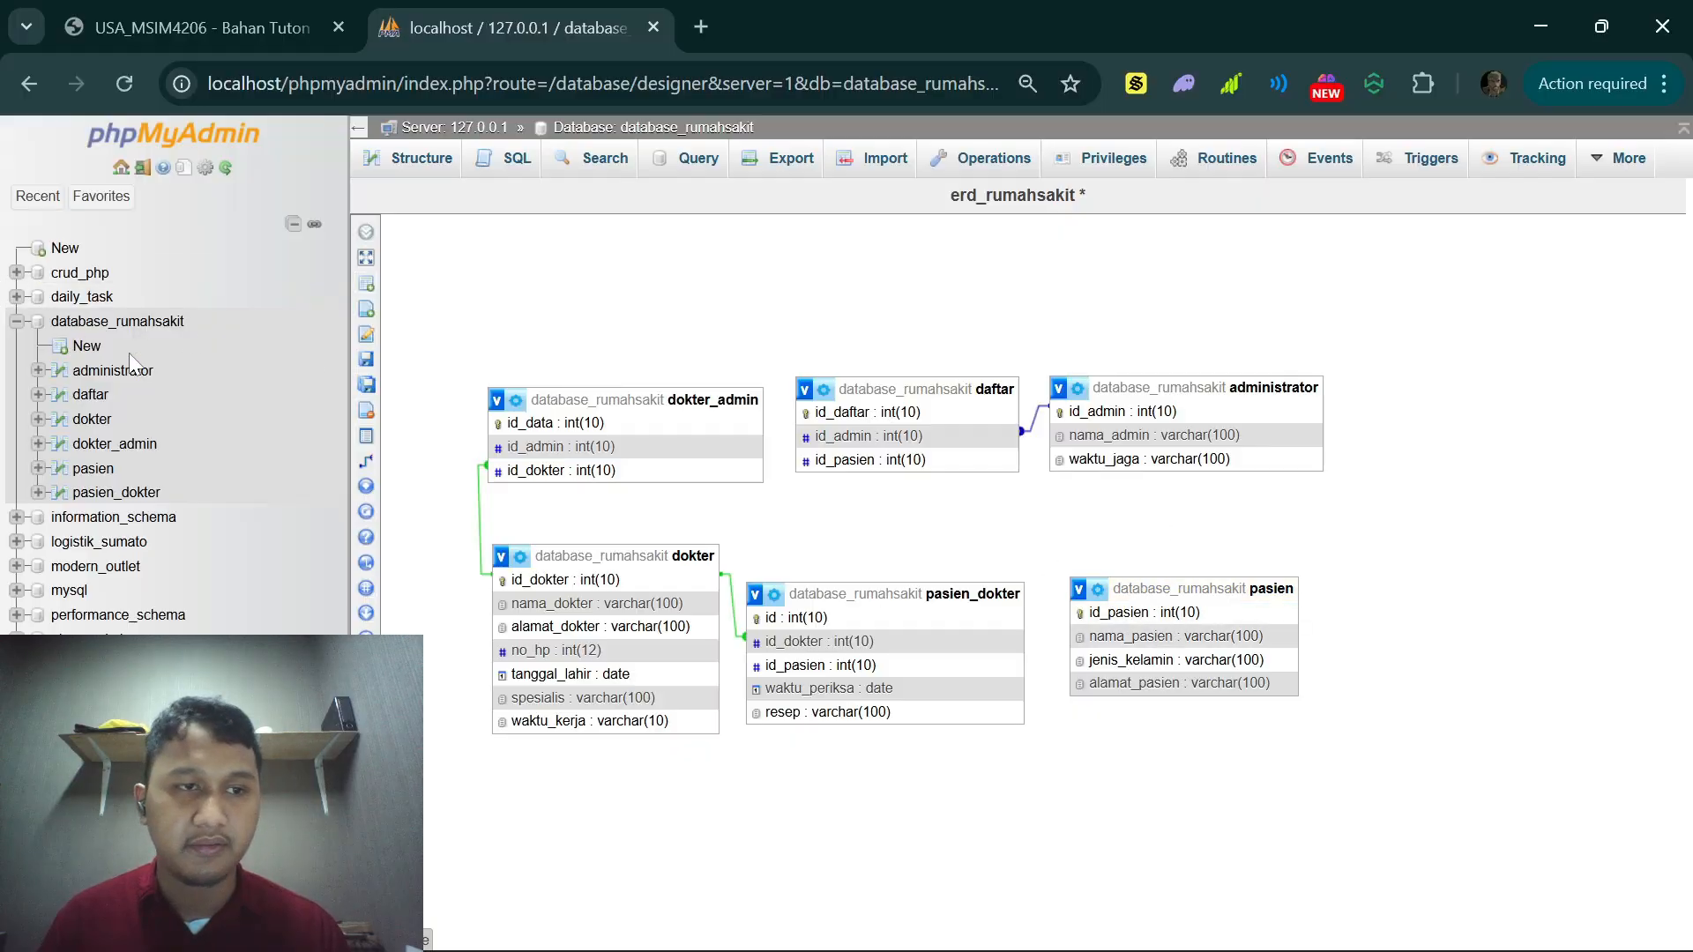
Step: Create a relationship from id_pasien in pasien to the foreign key id_pasien in daftar, with CASCADE on delete and on update
left_click(366, 460)
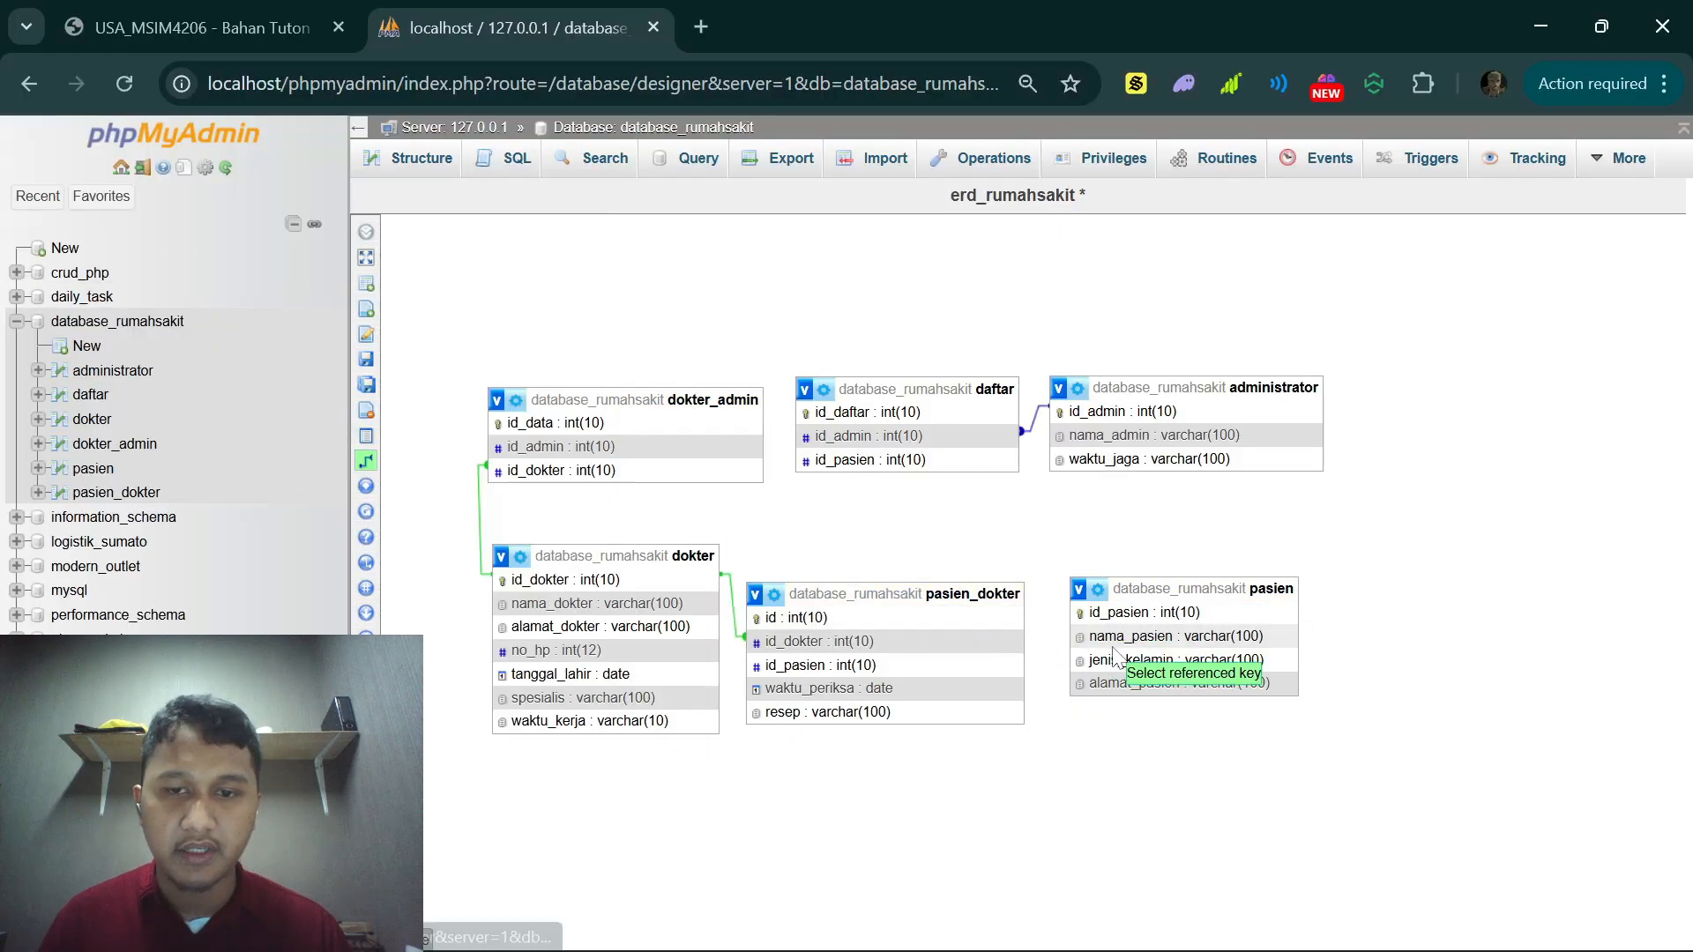
left_click(1115, 614)
left_click(977, 460)
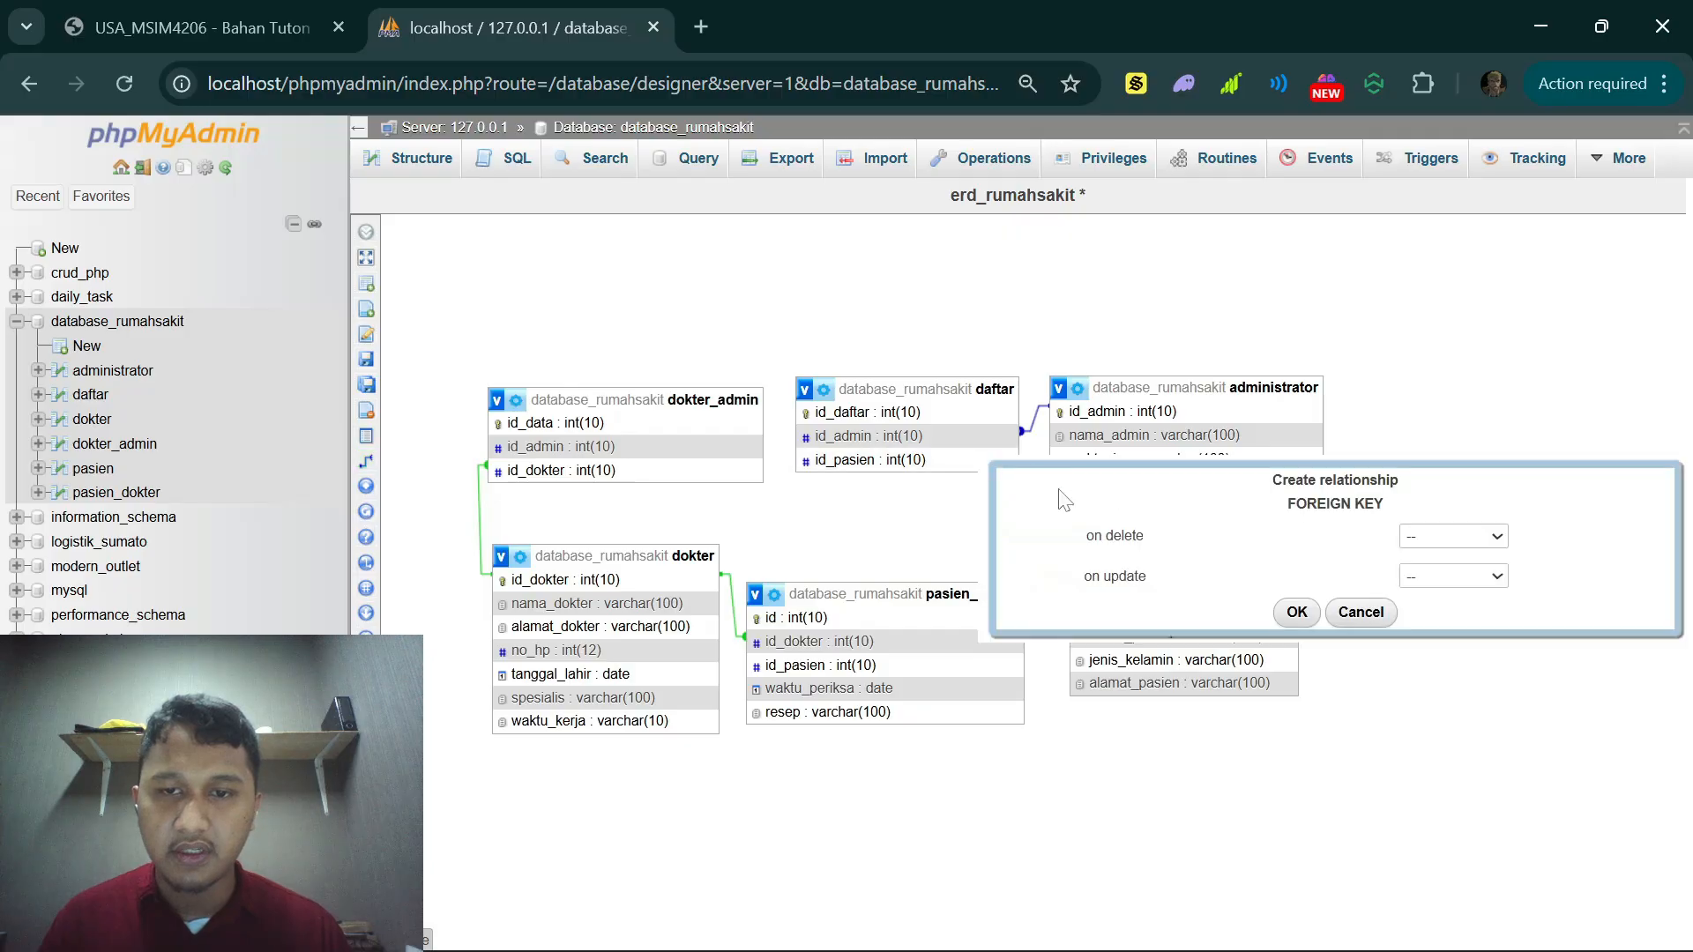
left_click(1453, 536)
left_click(1446, 596)
left_click(1453, 575)
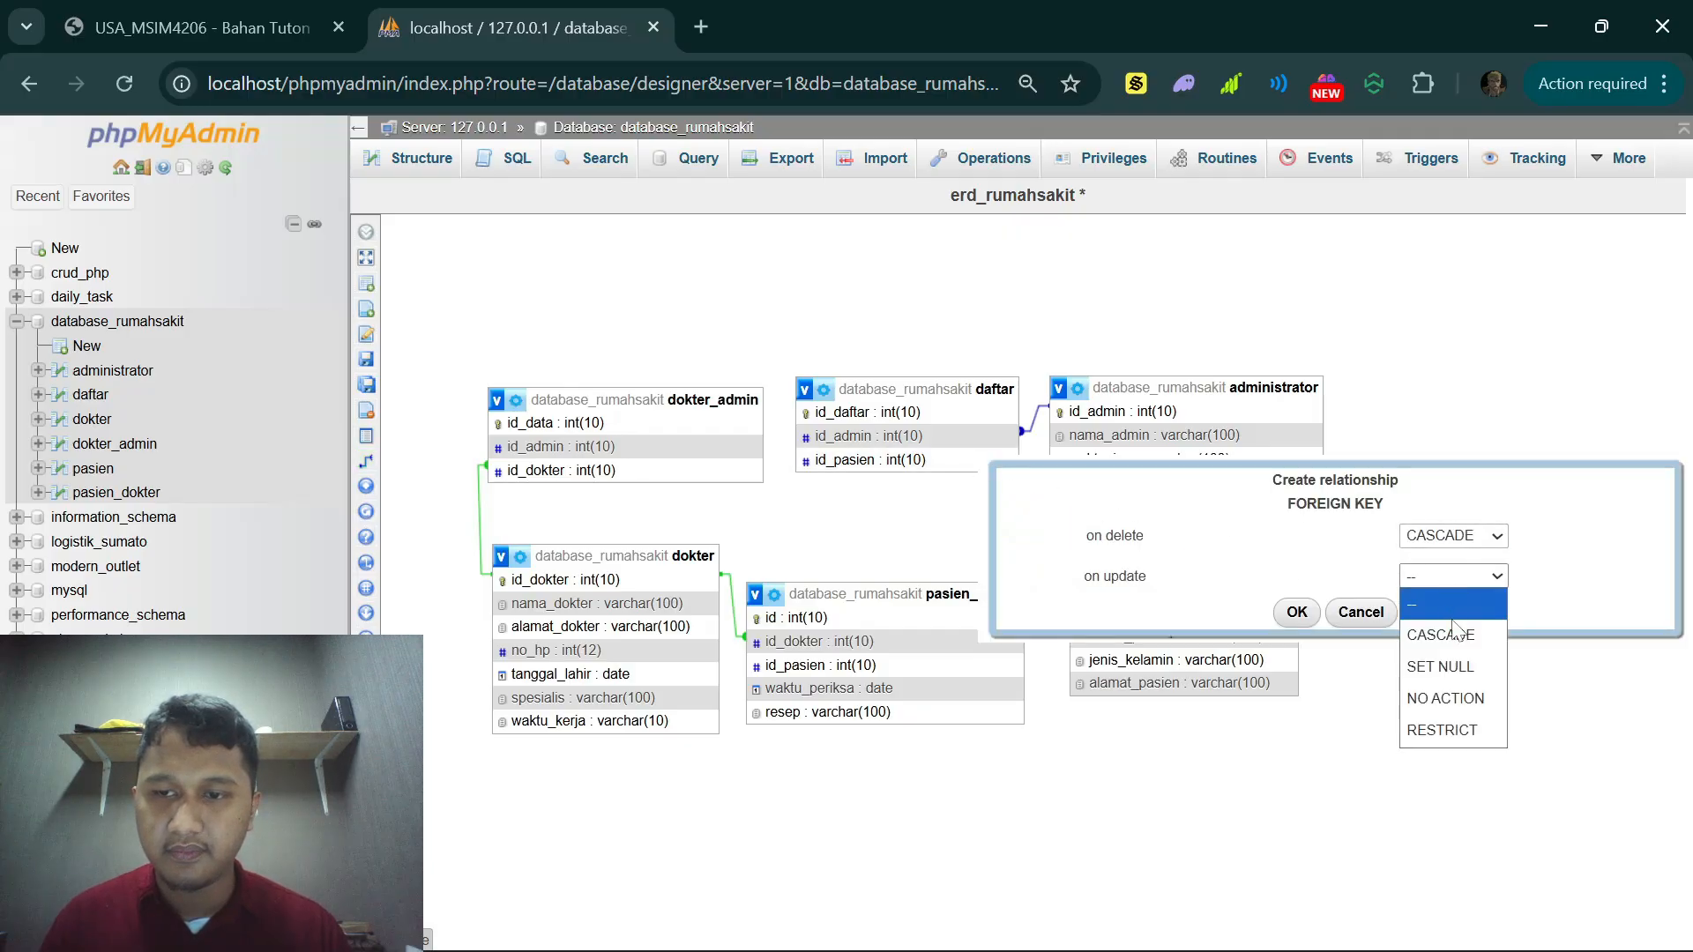
left_click(1446, 635)
left_click(1296, 613)
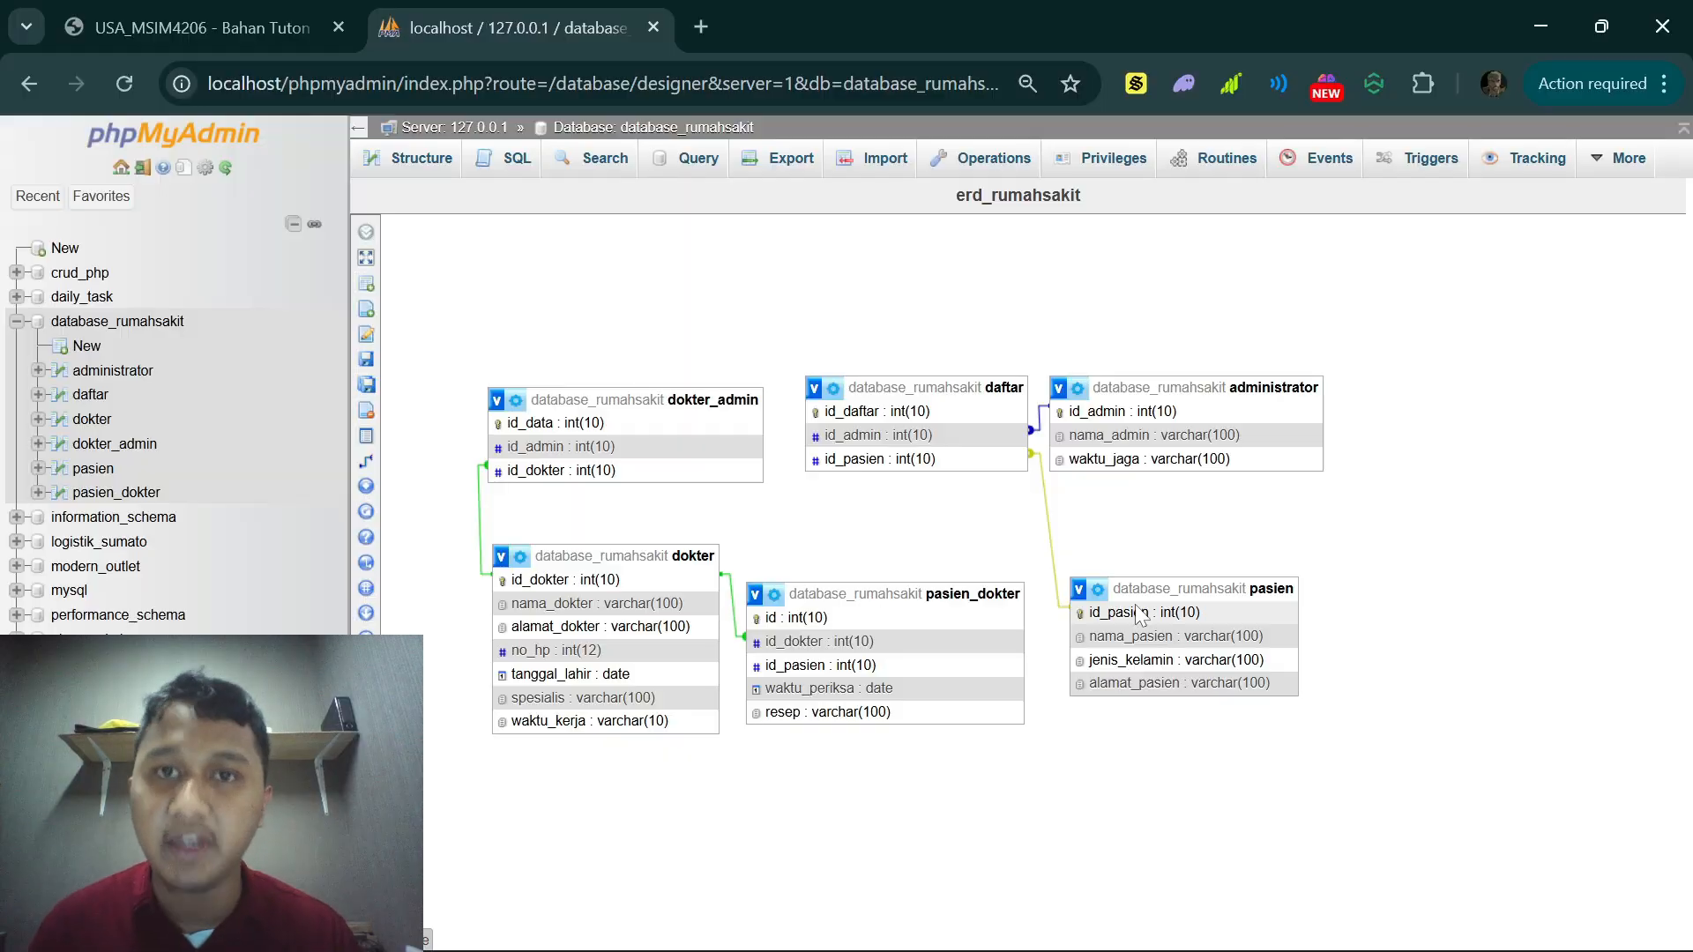
Step: Relate id_pasien in pasien to id_pasien in pasien_dokter with CASCADE on delete and update, and shift the daftar table slightly away from administrator
left_click(379, 460)
left_click(1113, 612)
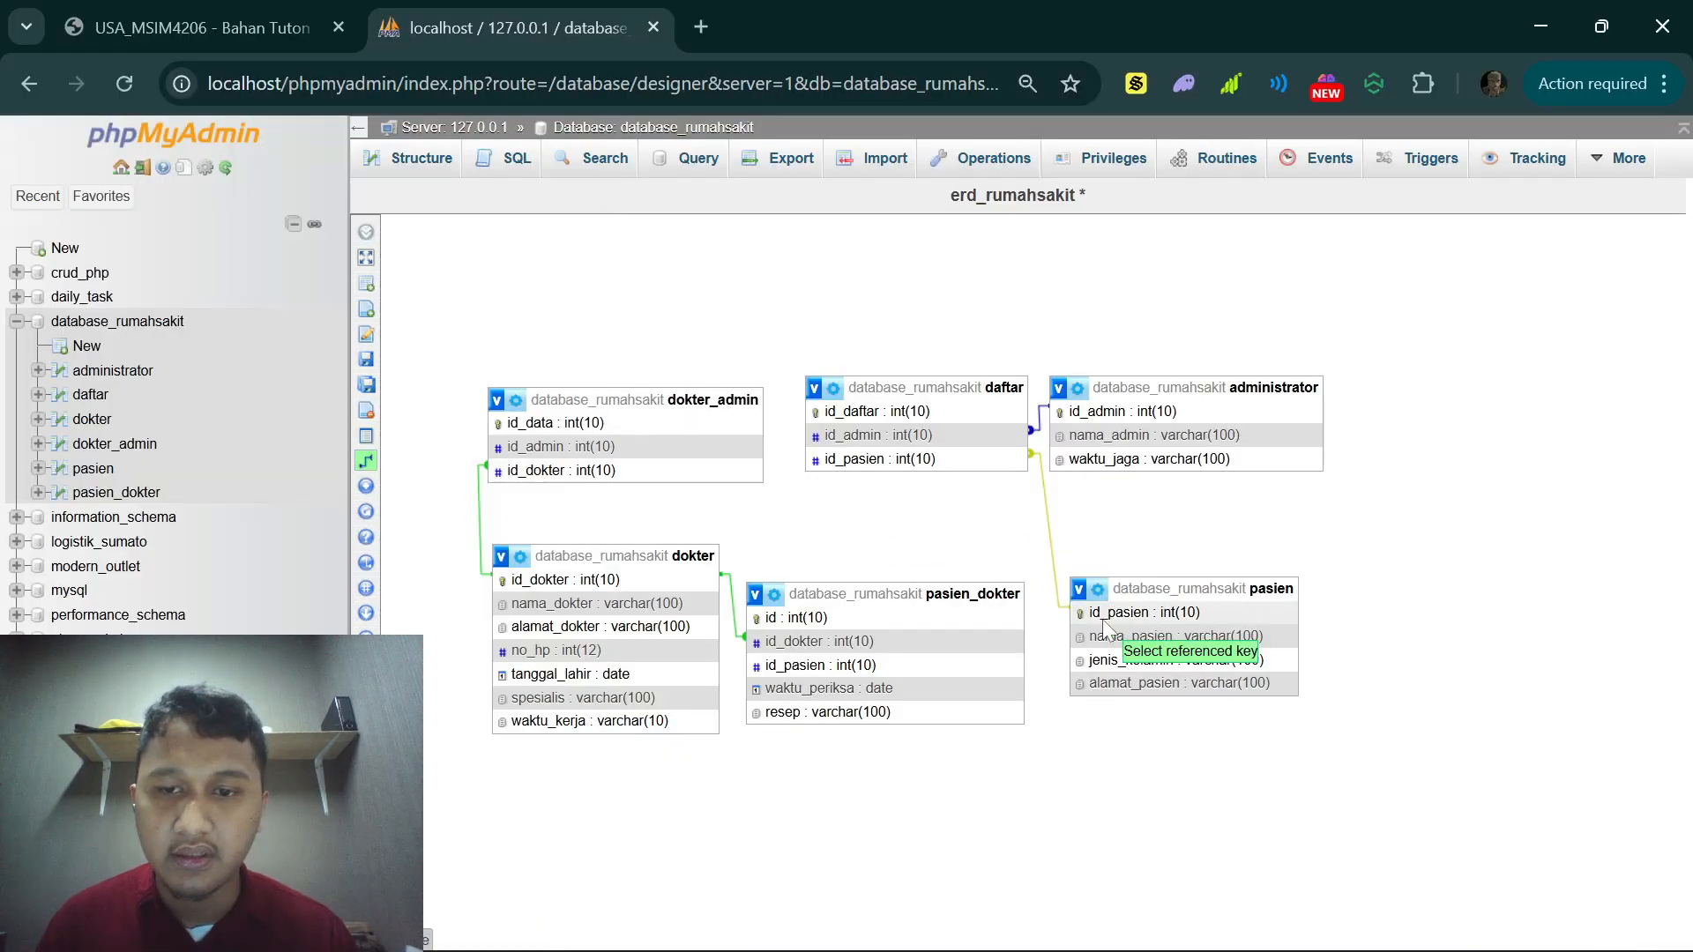
left_click(950, 664)
left_click(1411, 749)
left_click(1419, 804)
left_click(1422, 788)
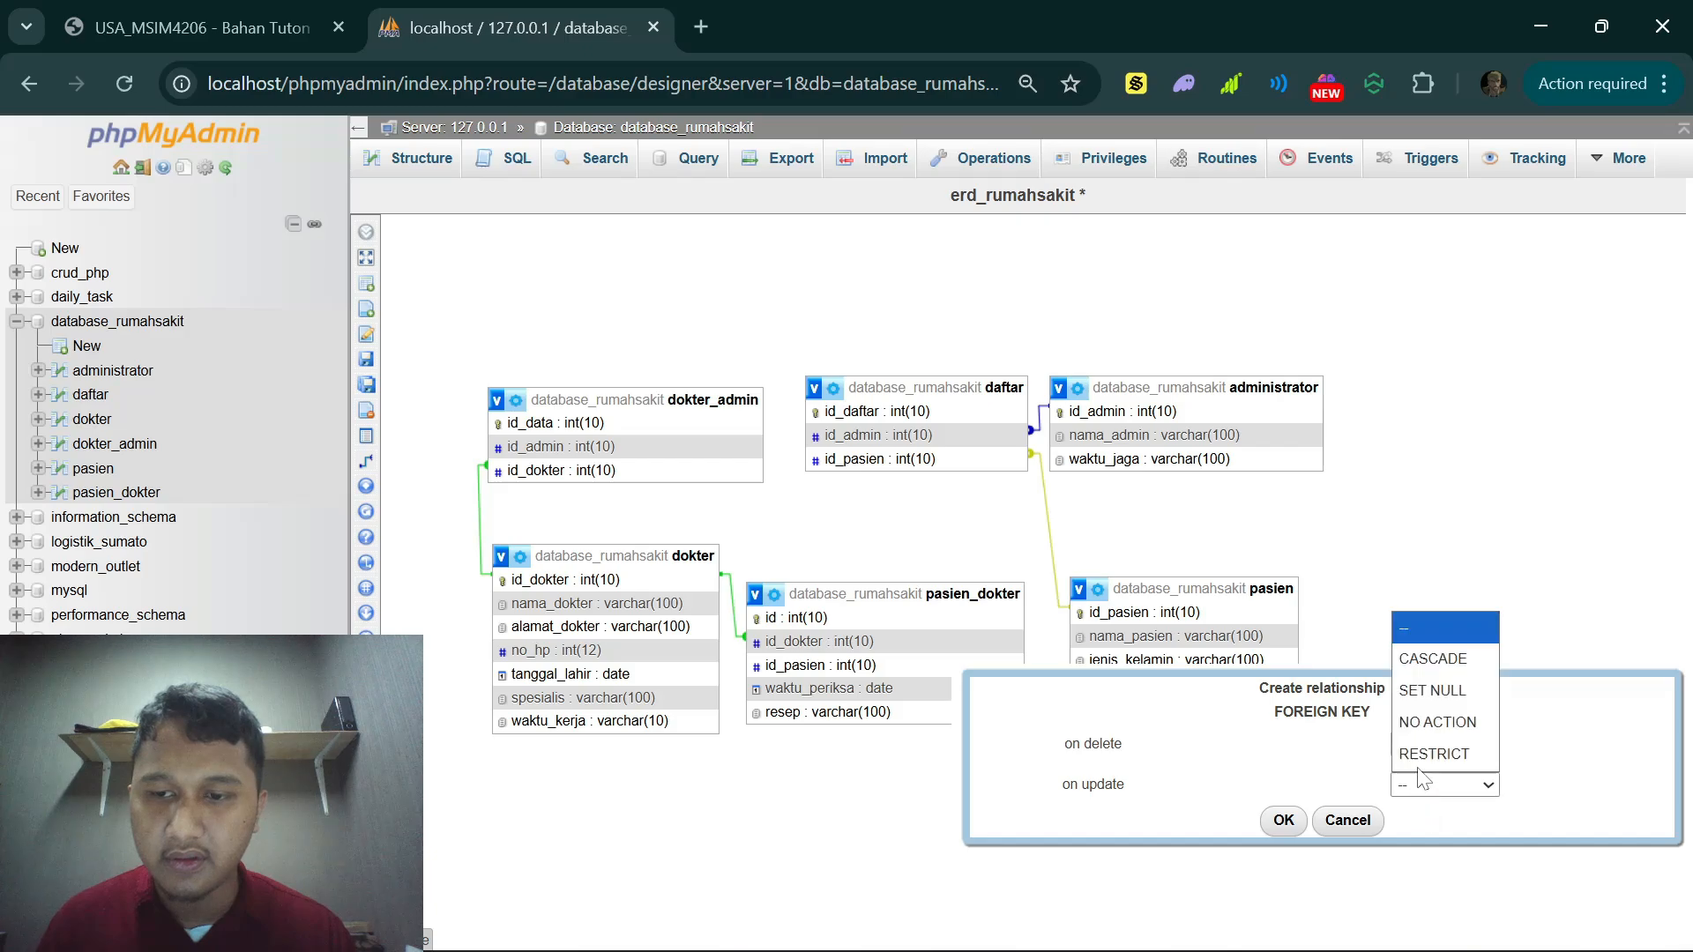
left_click(1417, 667)
left_click(1283, 820)
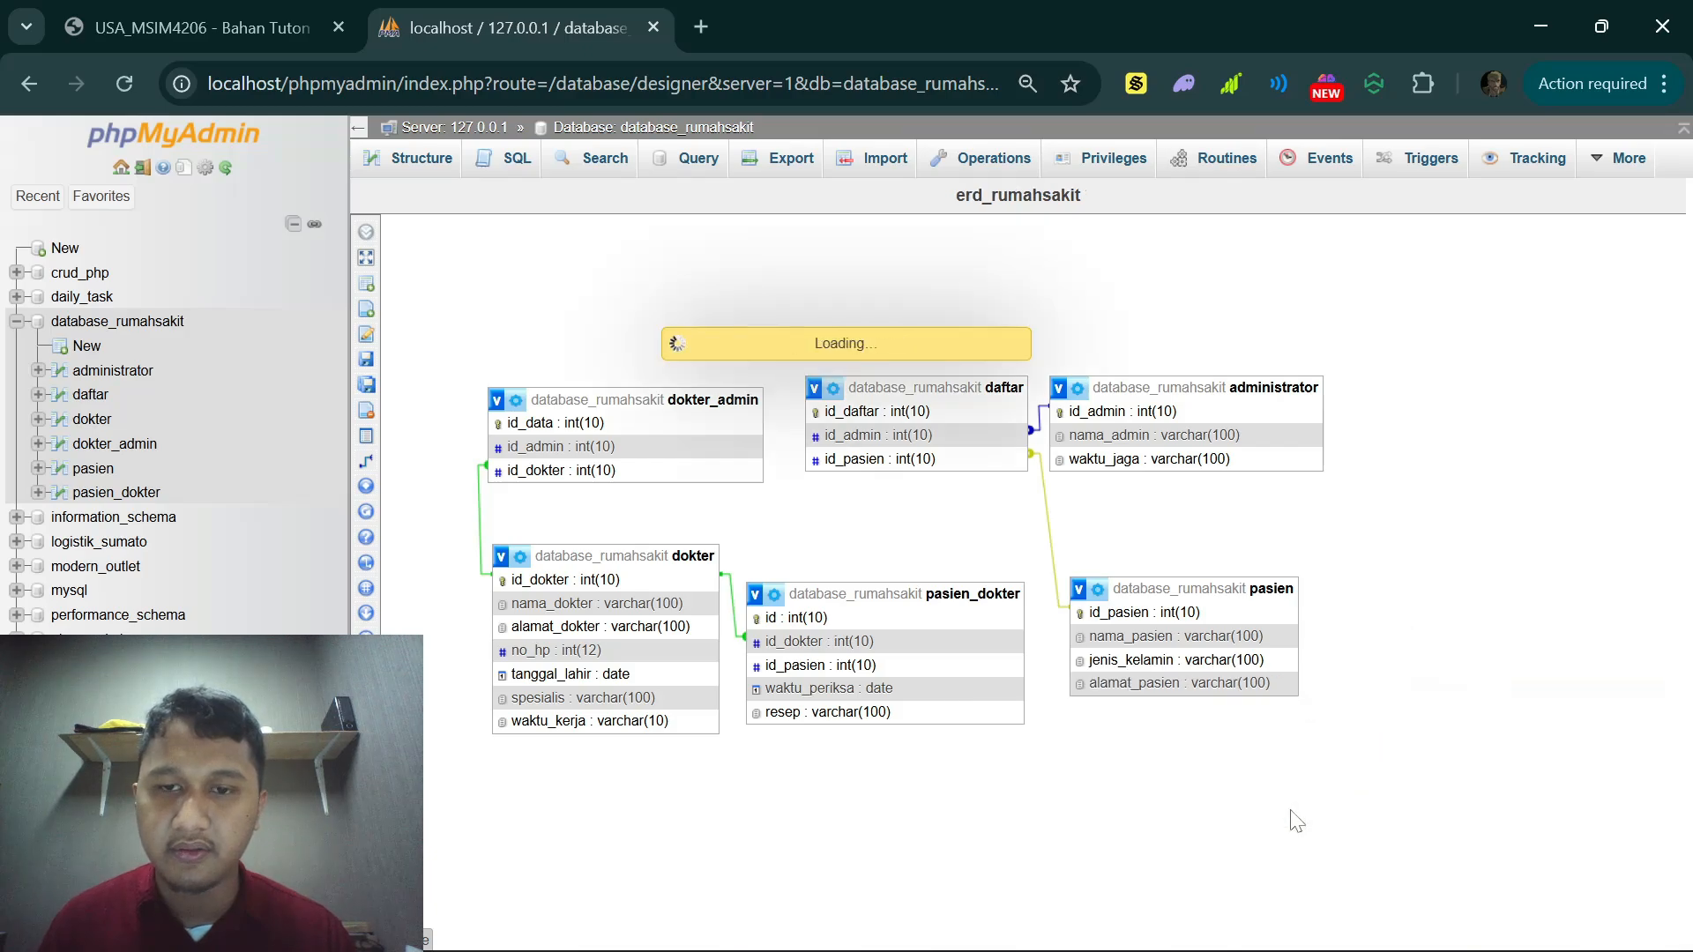
left_click_drag(867, 388, 854, 391)
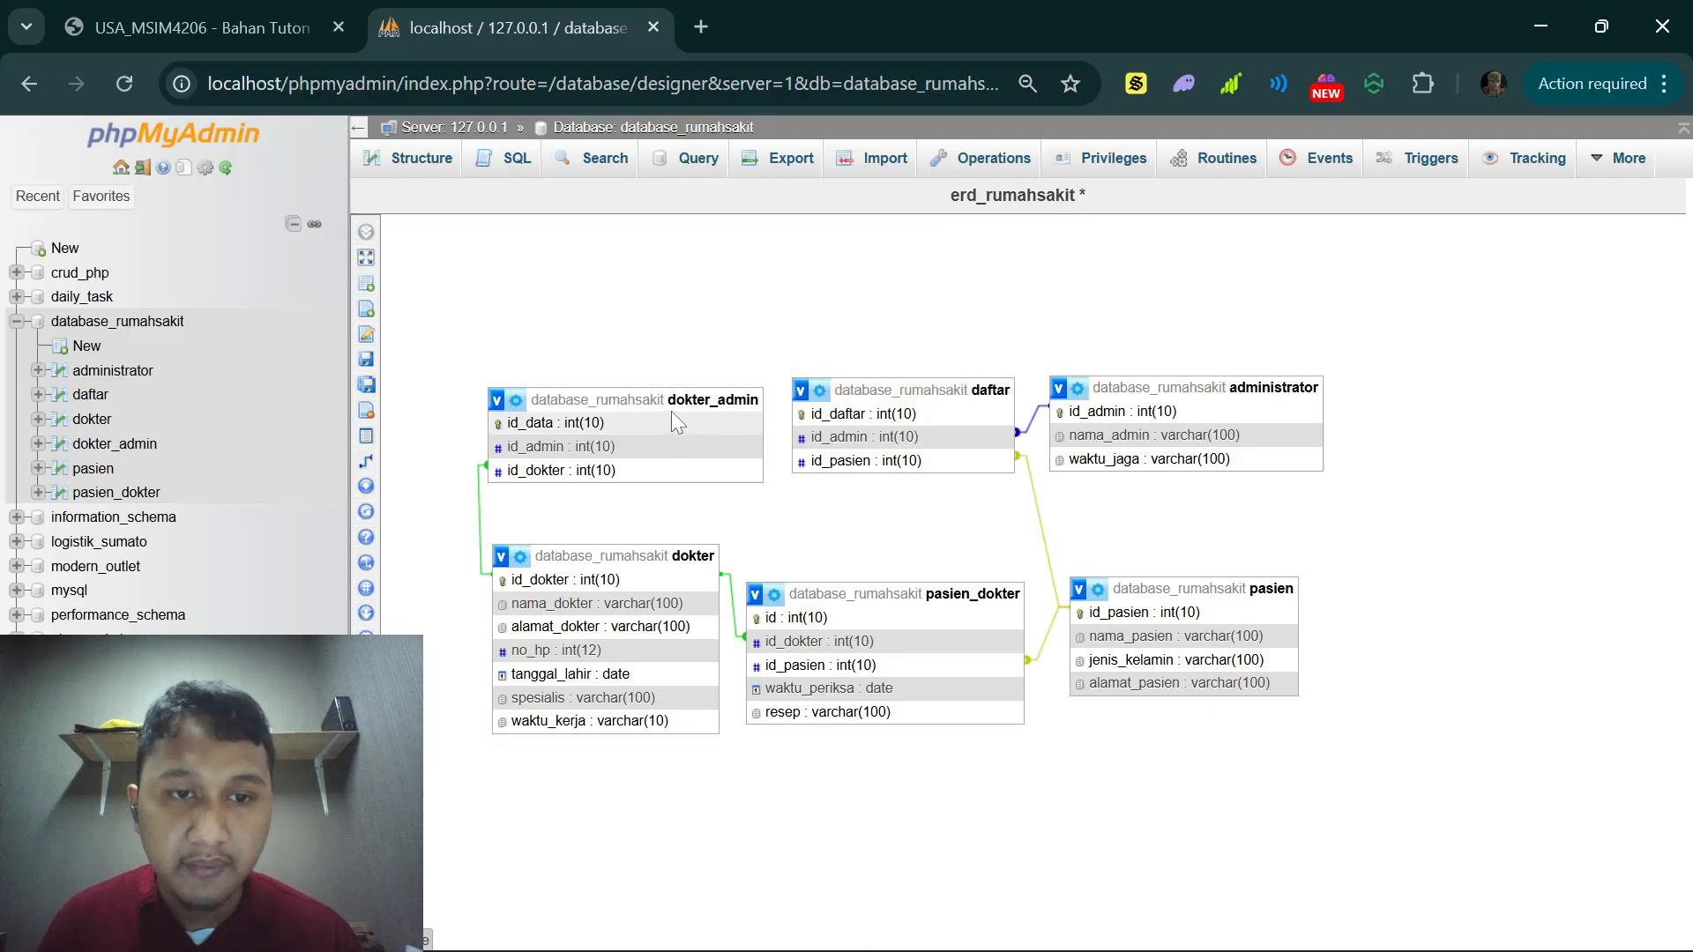
Step: Shift dokter_admin slightly away from daftar and relate id_admin in administrator to id_admin in dokter_admin with CASCADE on delete and update
left_click_drag(643, 399, 620, 396)
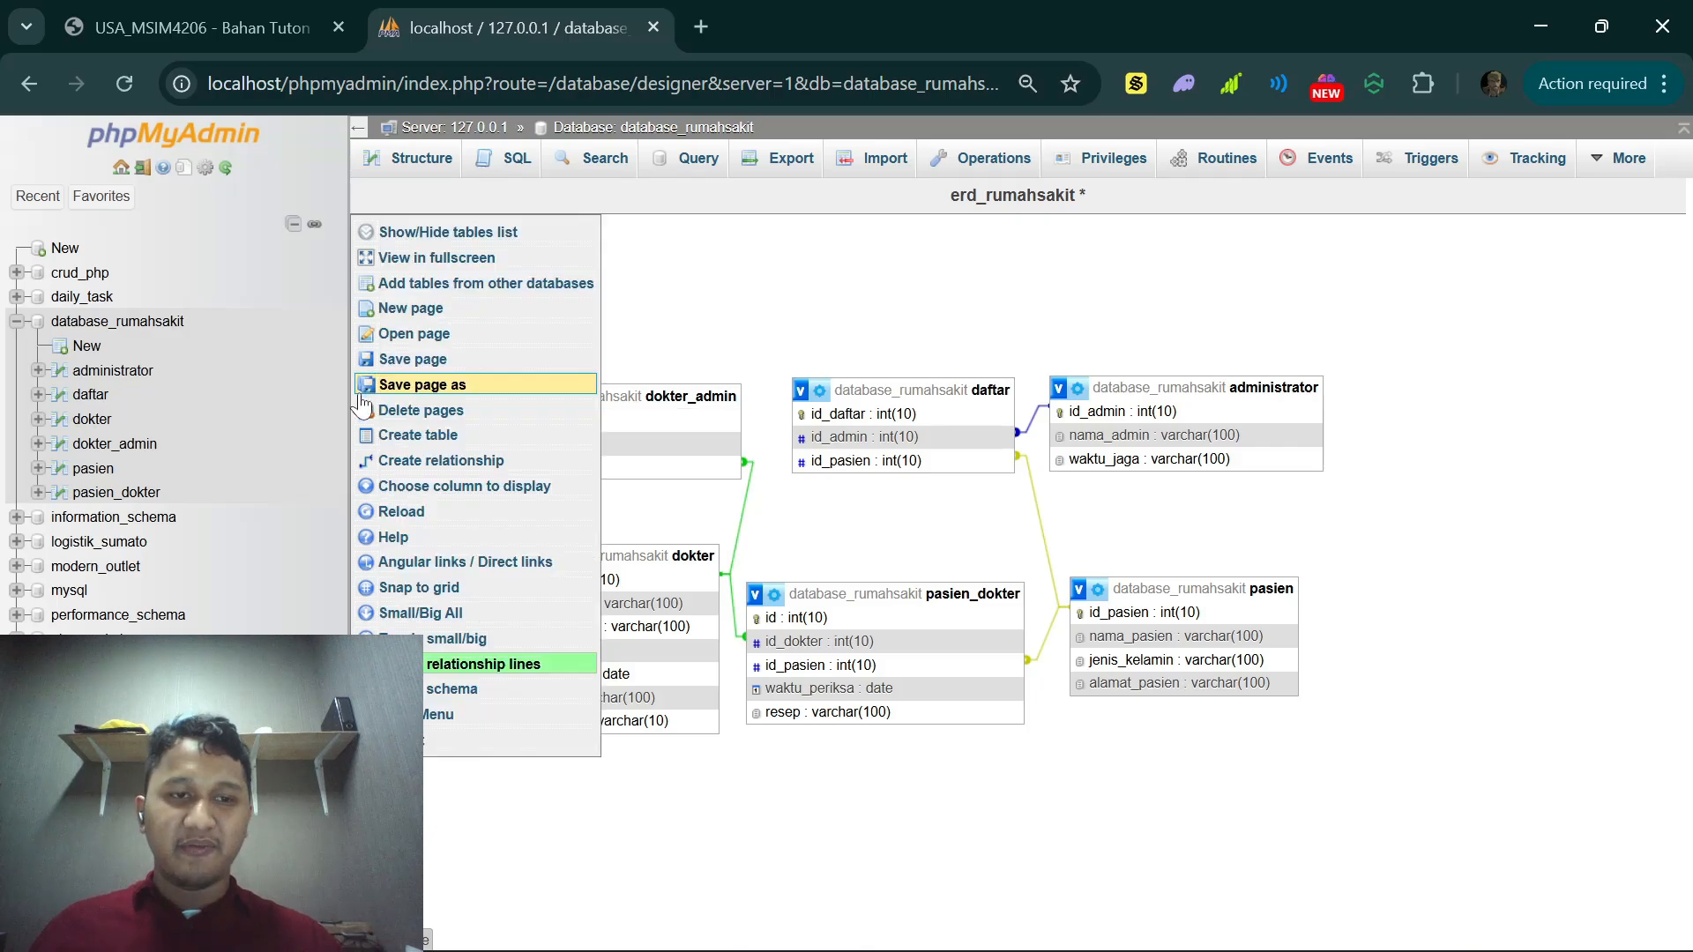
left_click(414, 462)
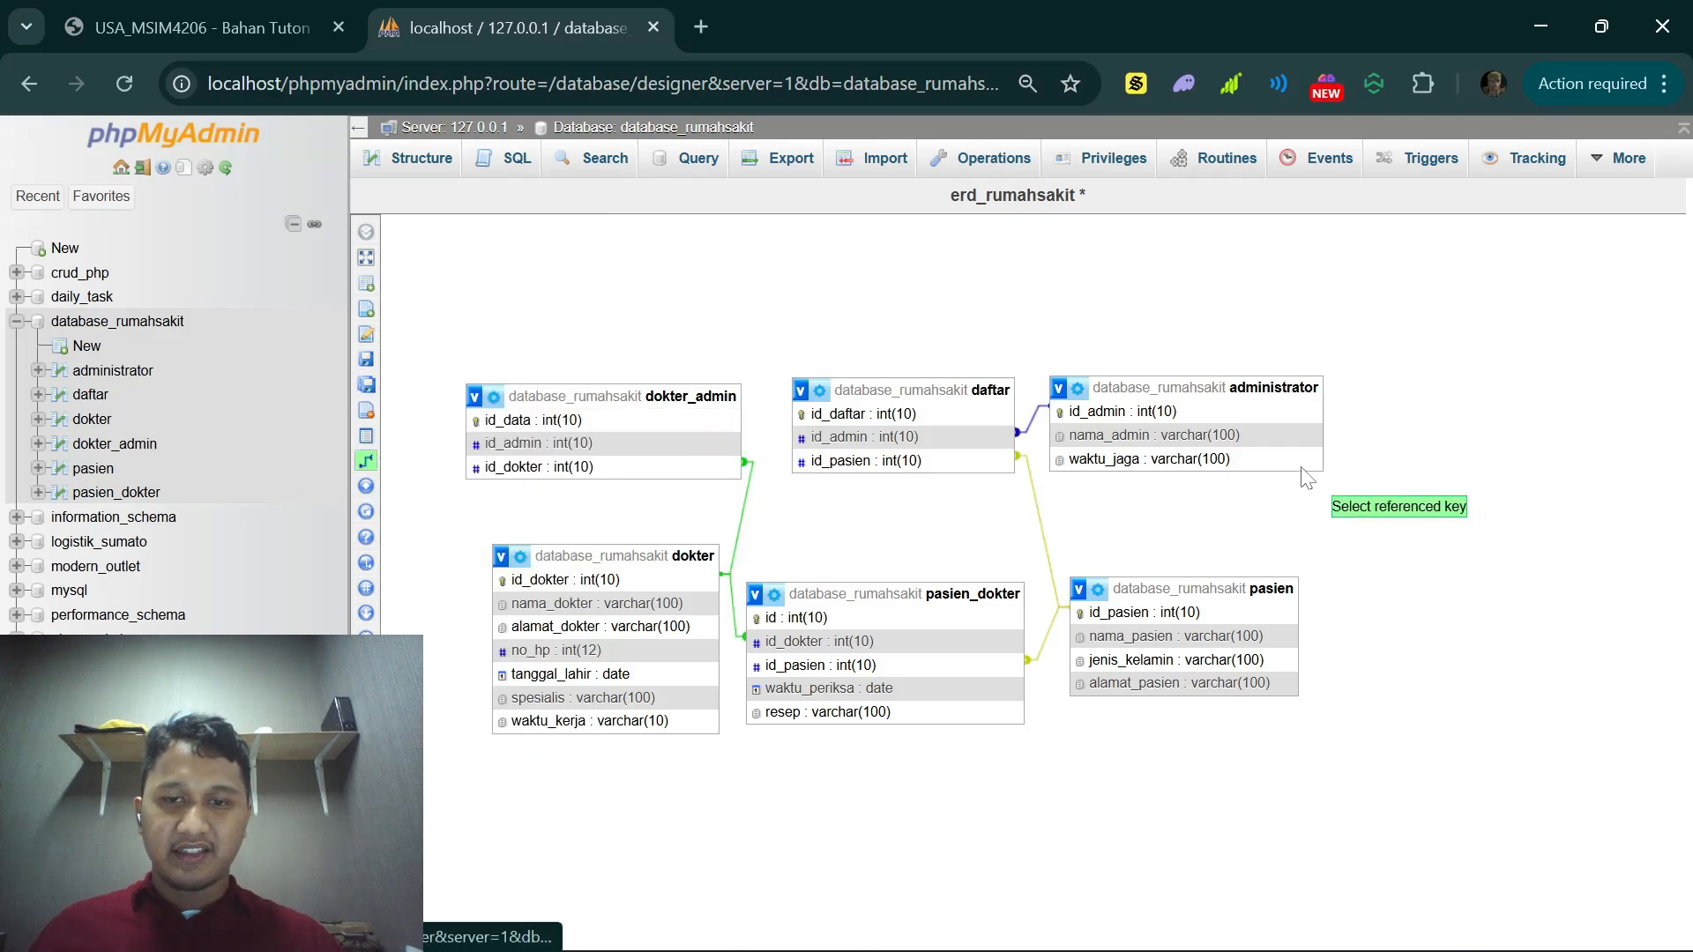
left_click(1141, 418)
left_click(636, 445)
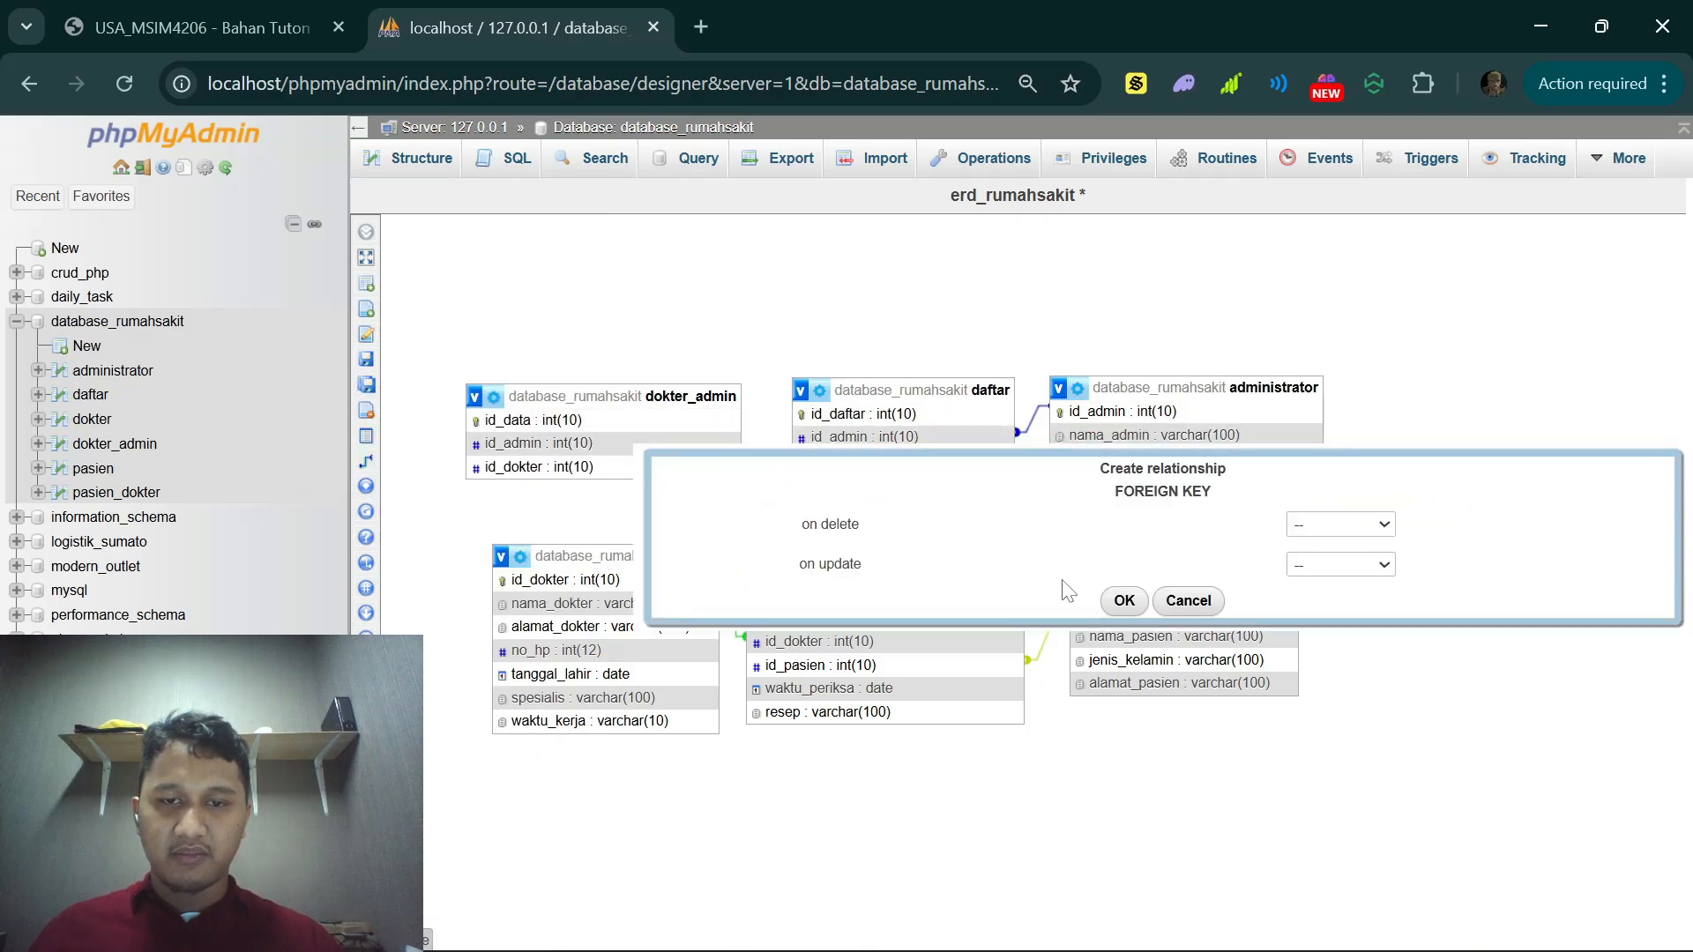
left_click(1340, 525)
left_click(1328, 586)
left_click(1340, 564)
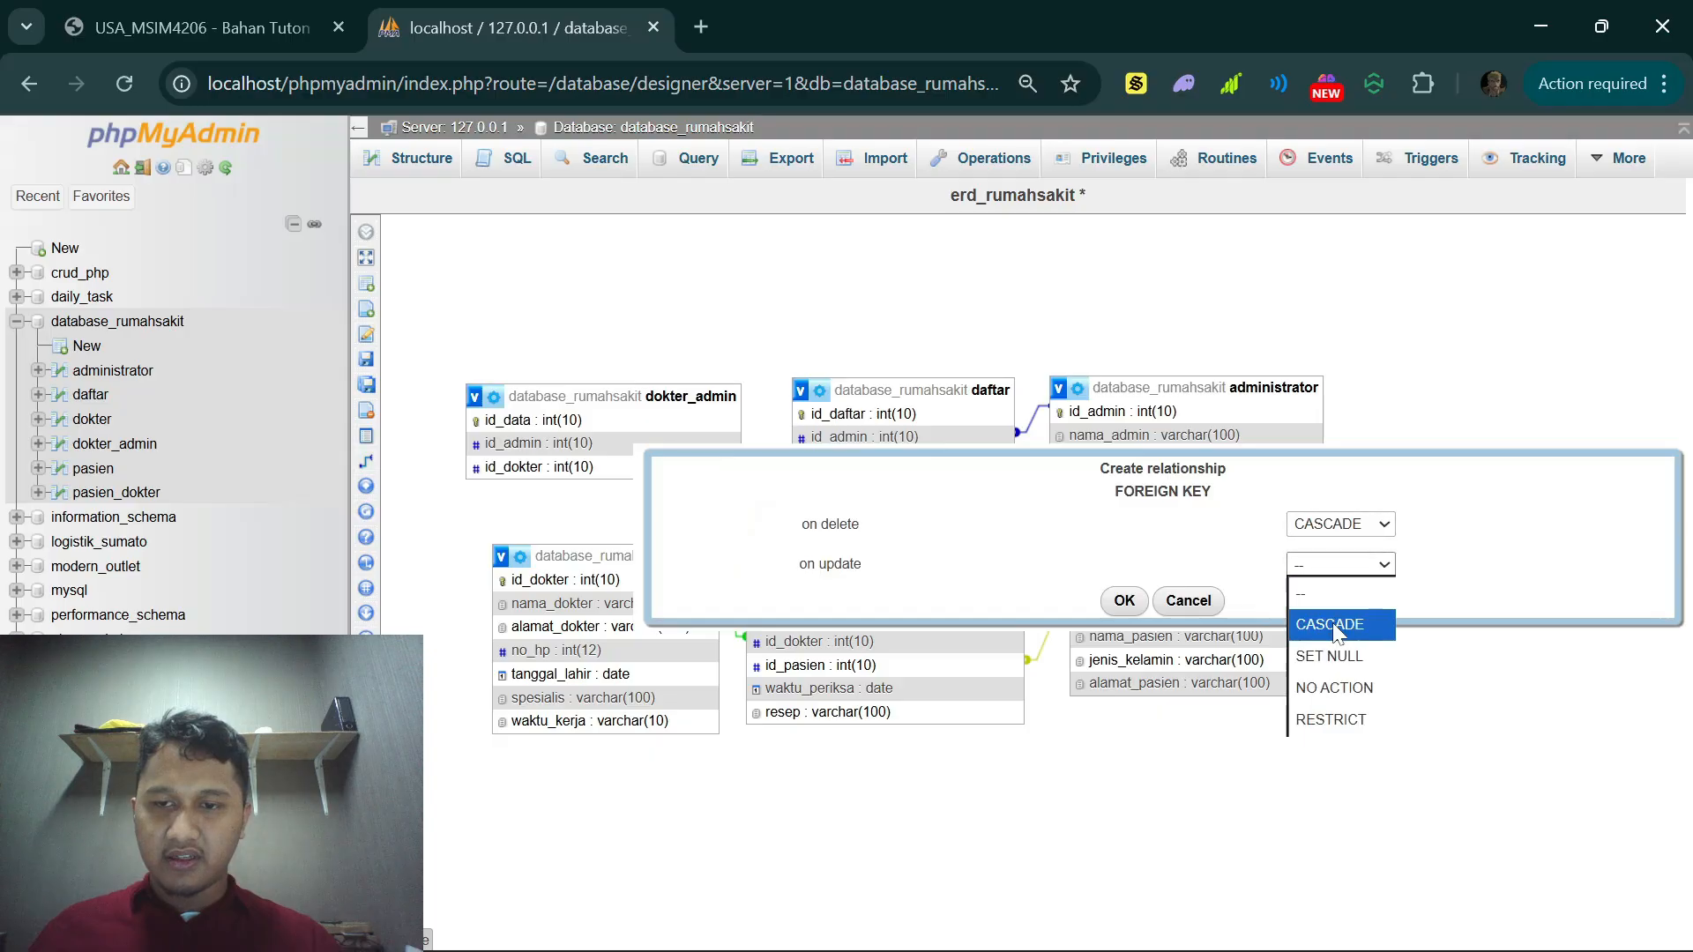
left_click(1330, 623)
left_click(1131, 602)
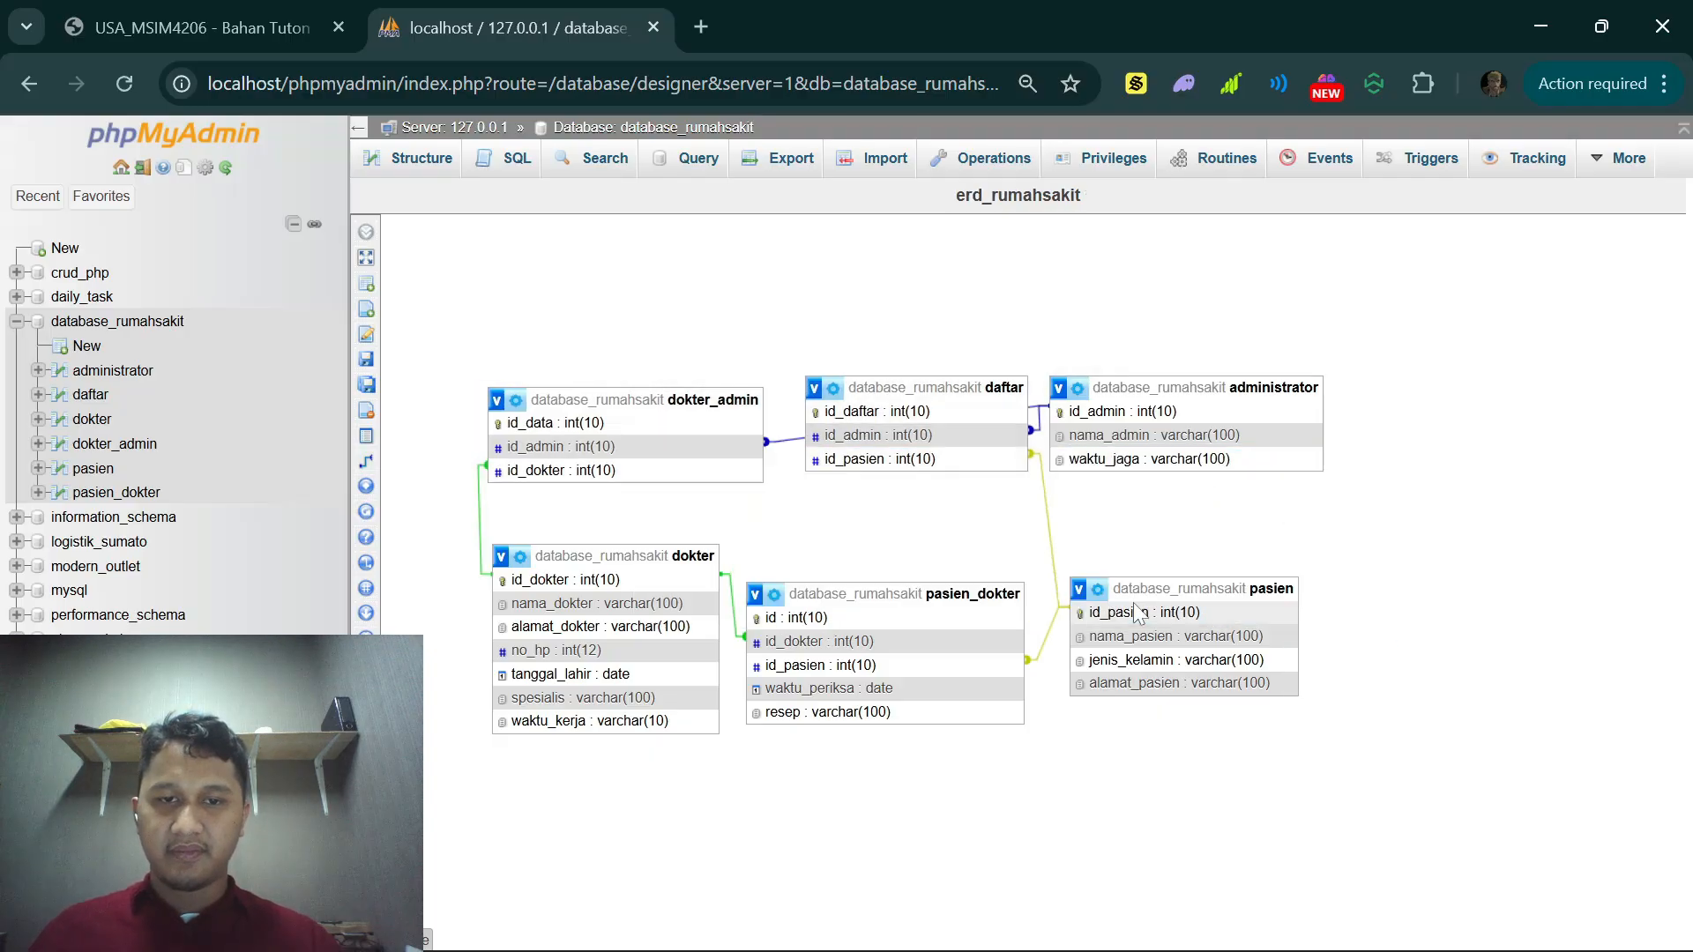
Step: Rearrange the diagram so administrator sits between dokter_admin and daftar in the upper row, with pasien directly beneath daftar
left_click_drag(933, 388, 1232, 291)
left_click_drag(1133, 383, 894, 388)
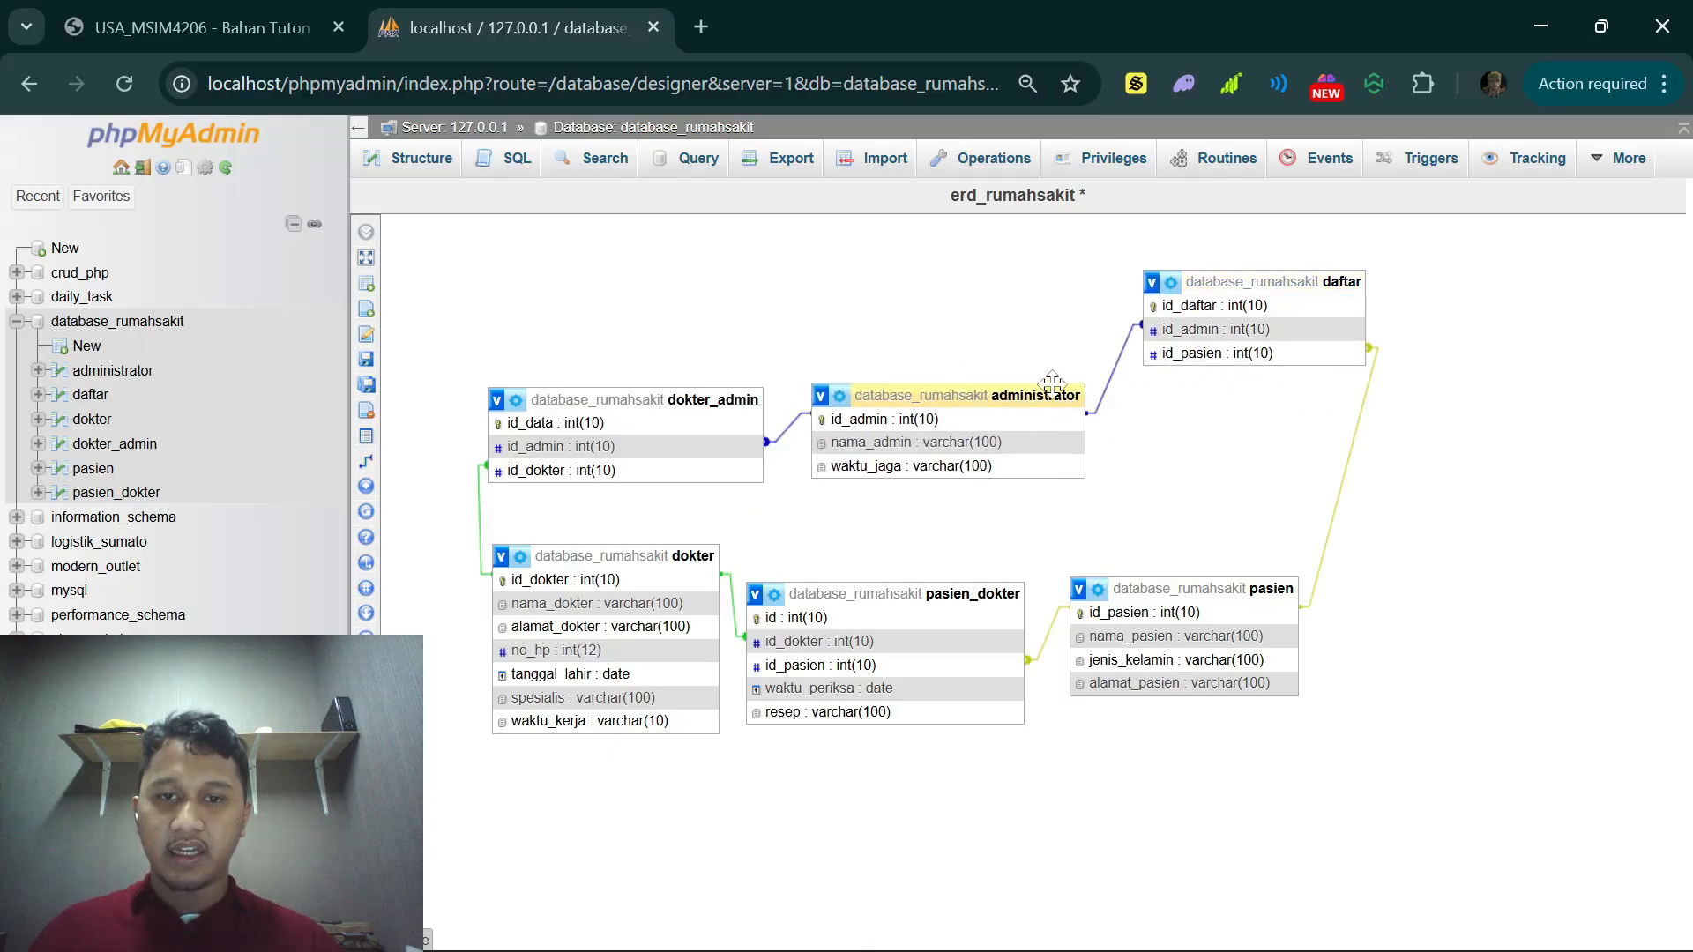
left_click_drag(1253, 282, 1226, 400)
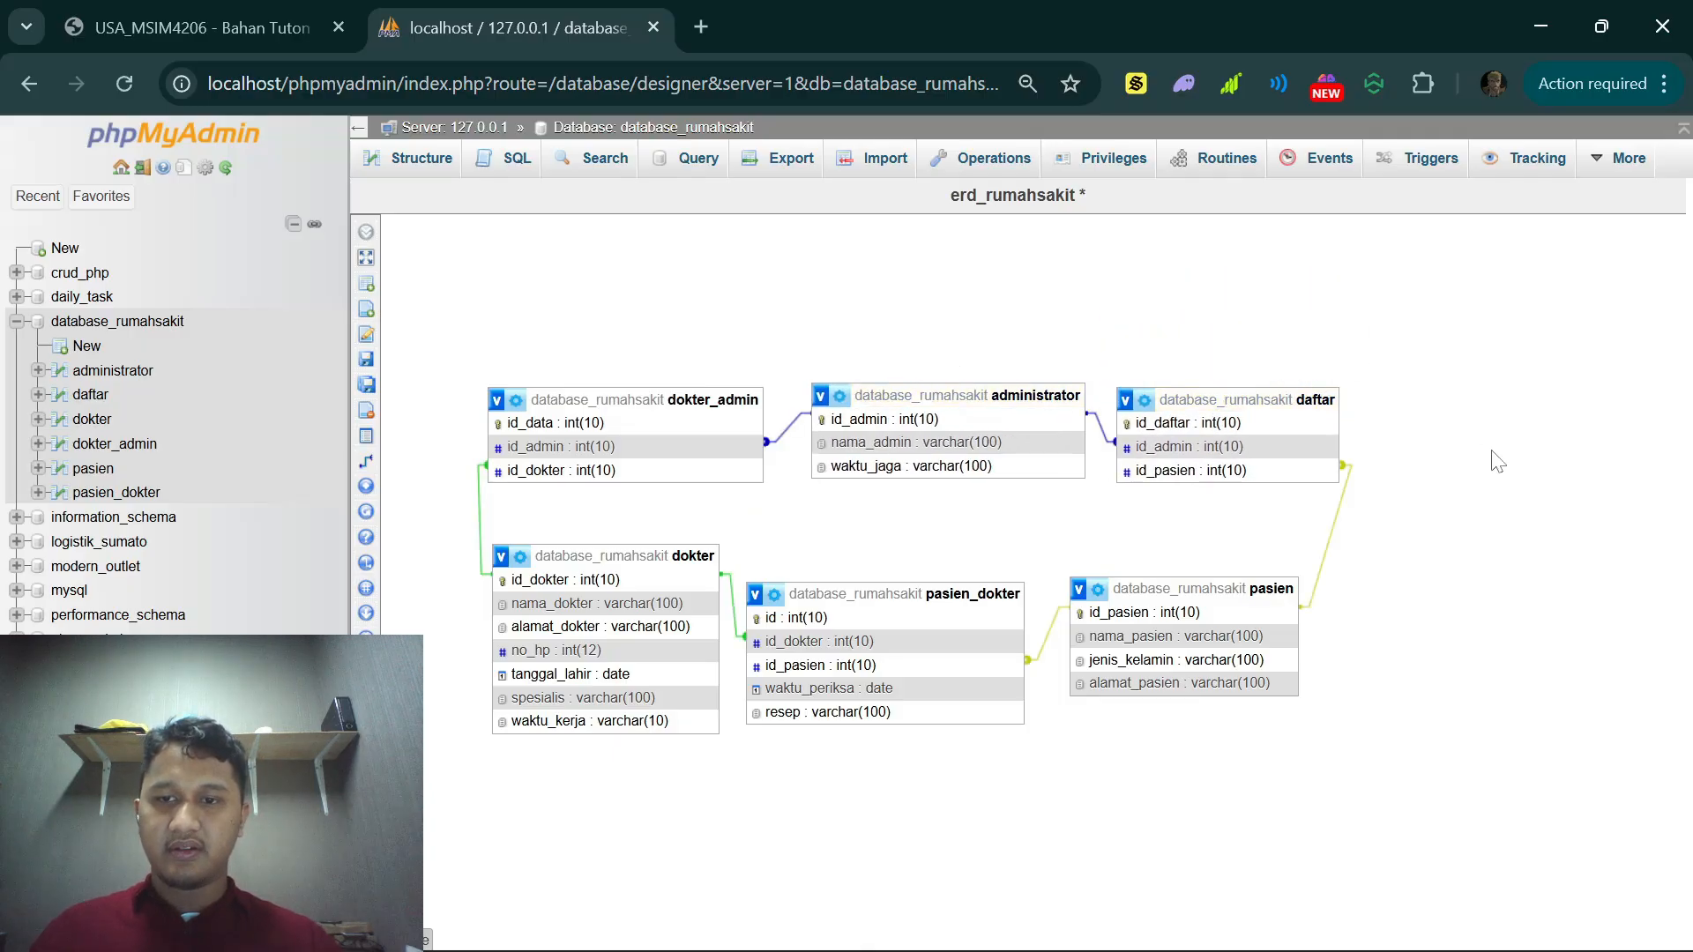
left_click_drag(1150, 590, 1204, 597)
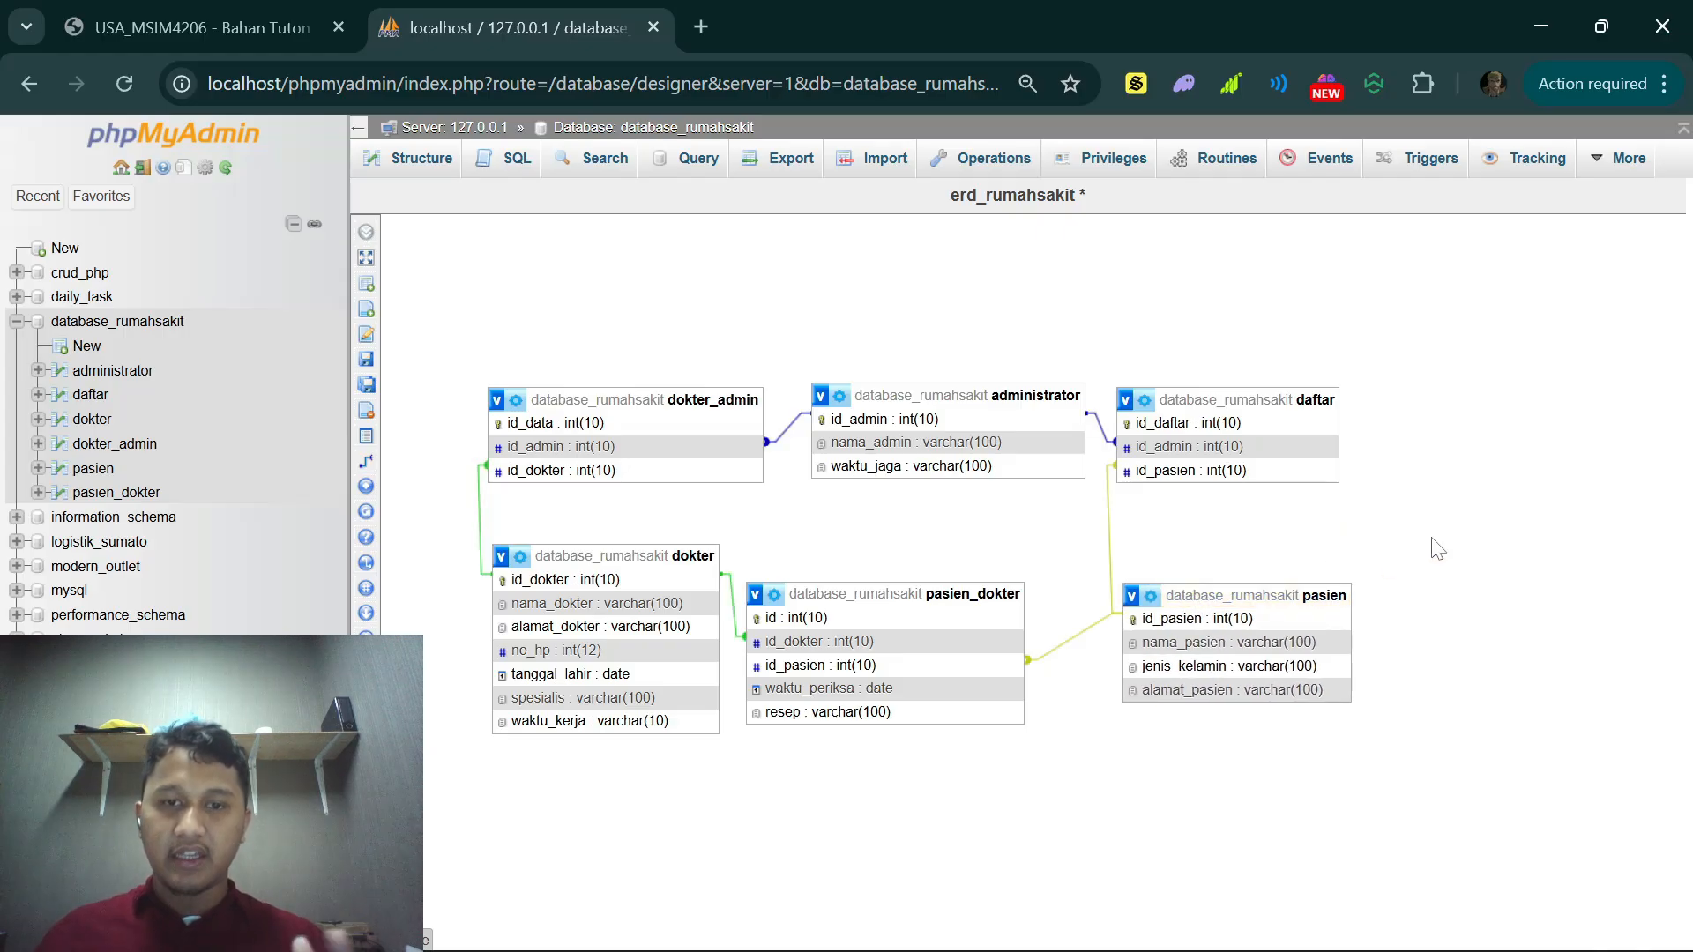